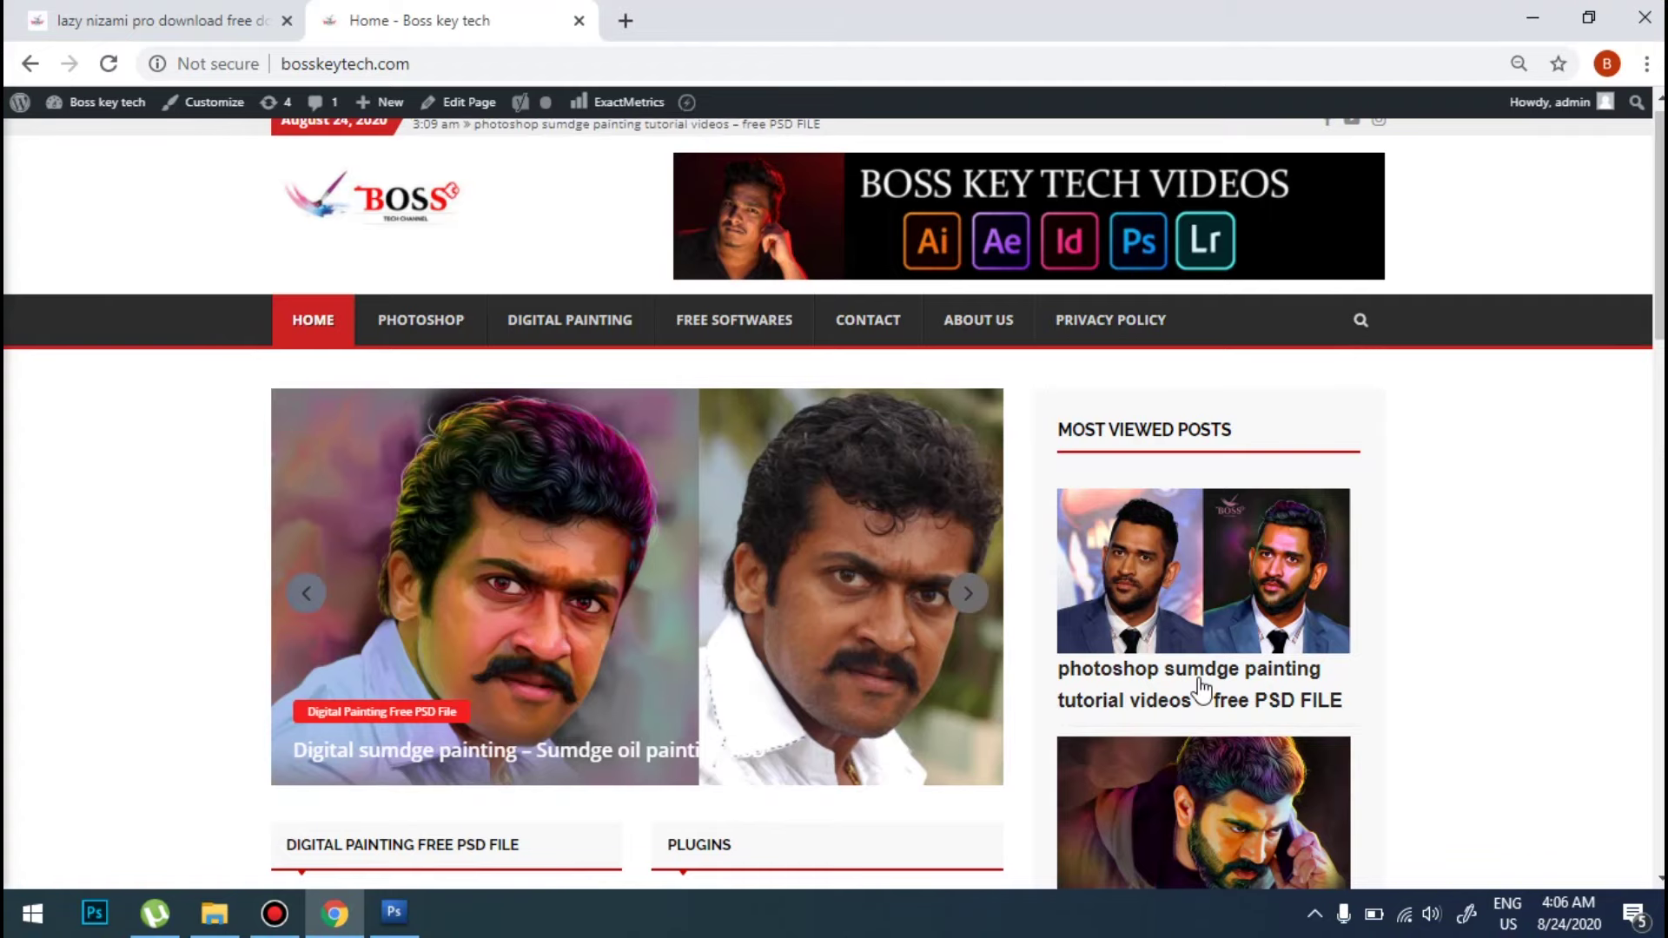
Step: Open the Lazy Nizami Pro Download Free Download post from the Plugins section
scroll(525, 689, down, 10)
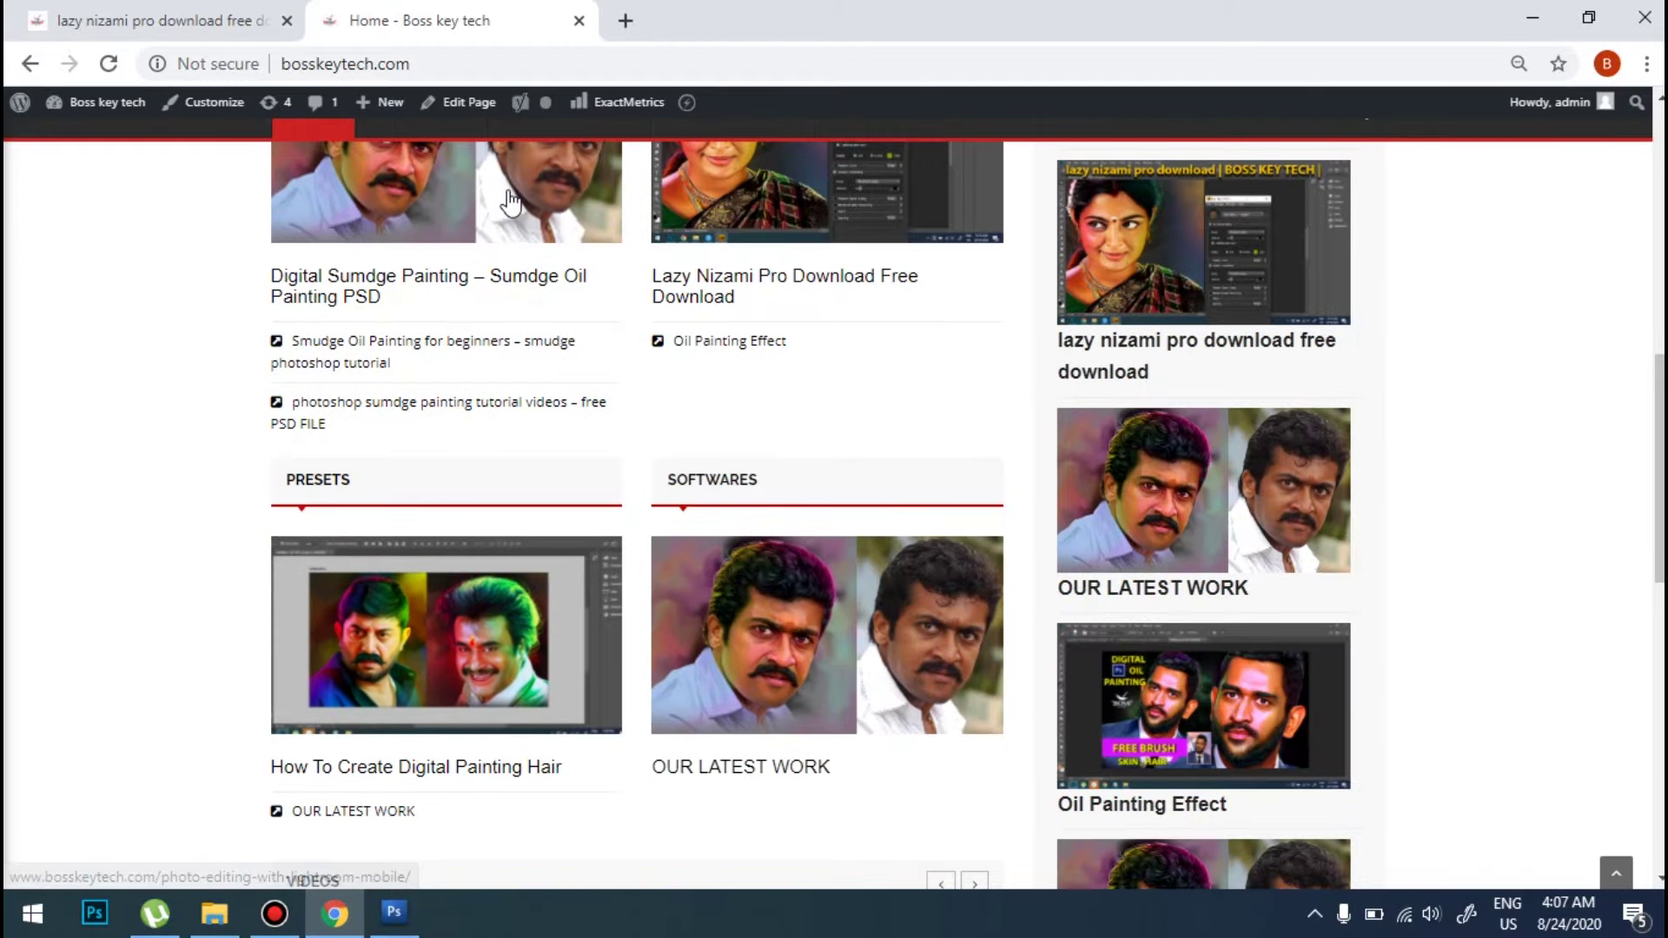
scroll(675, 384, up, 9)
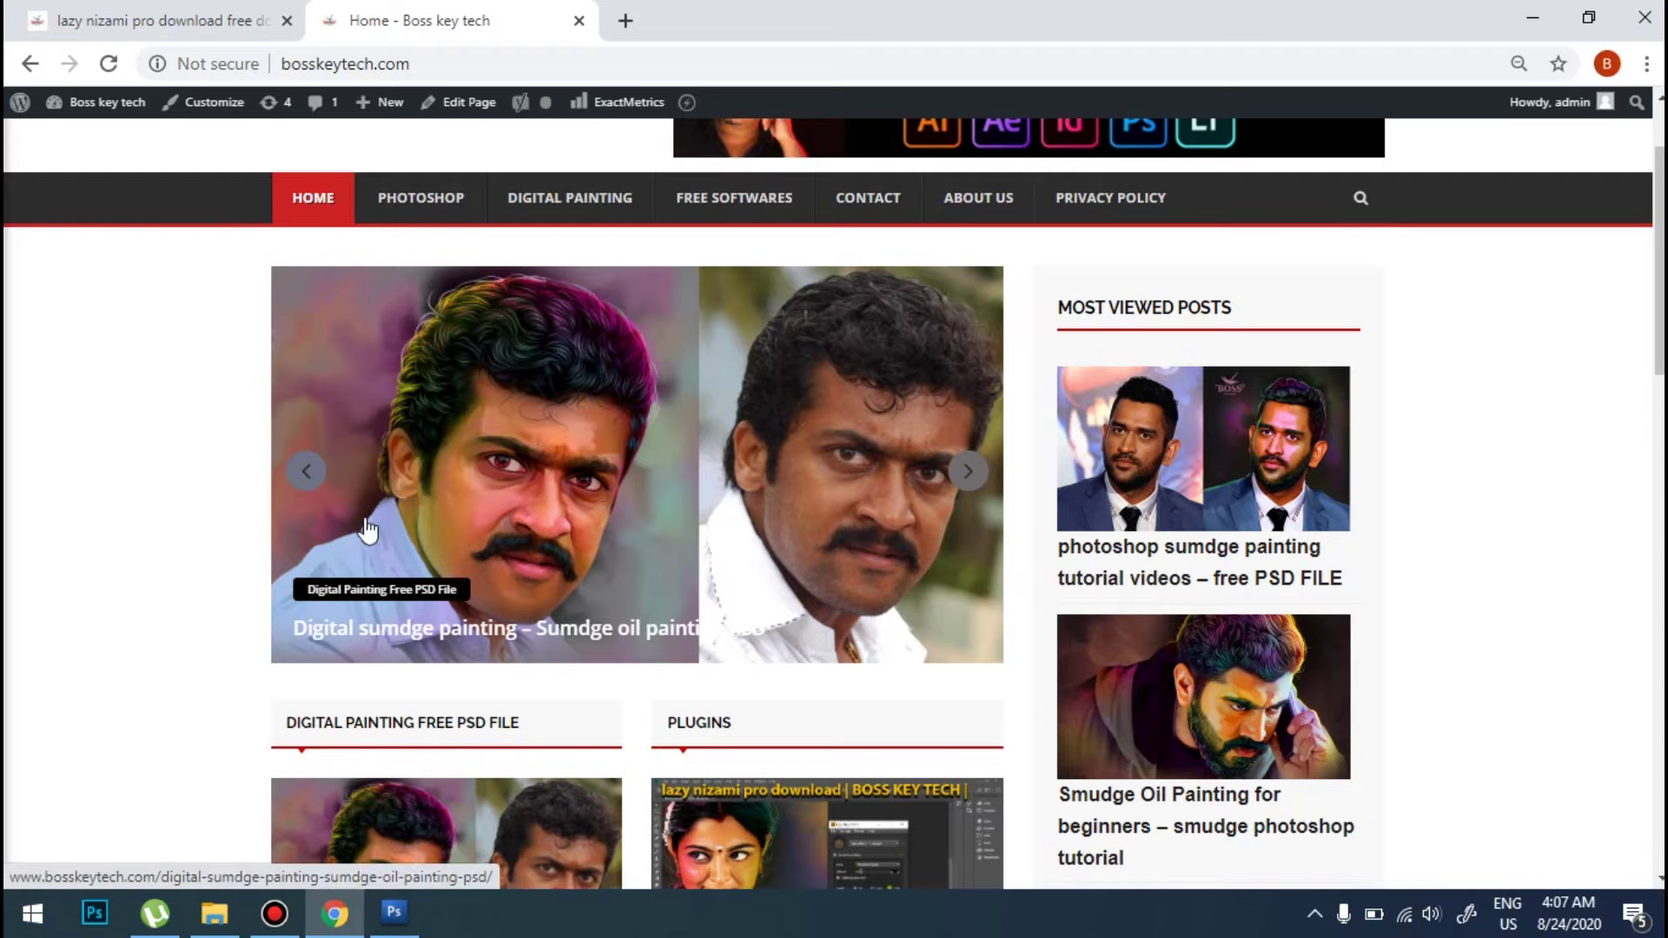
scroll(681, 383, down, 4)
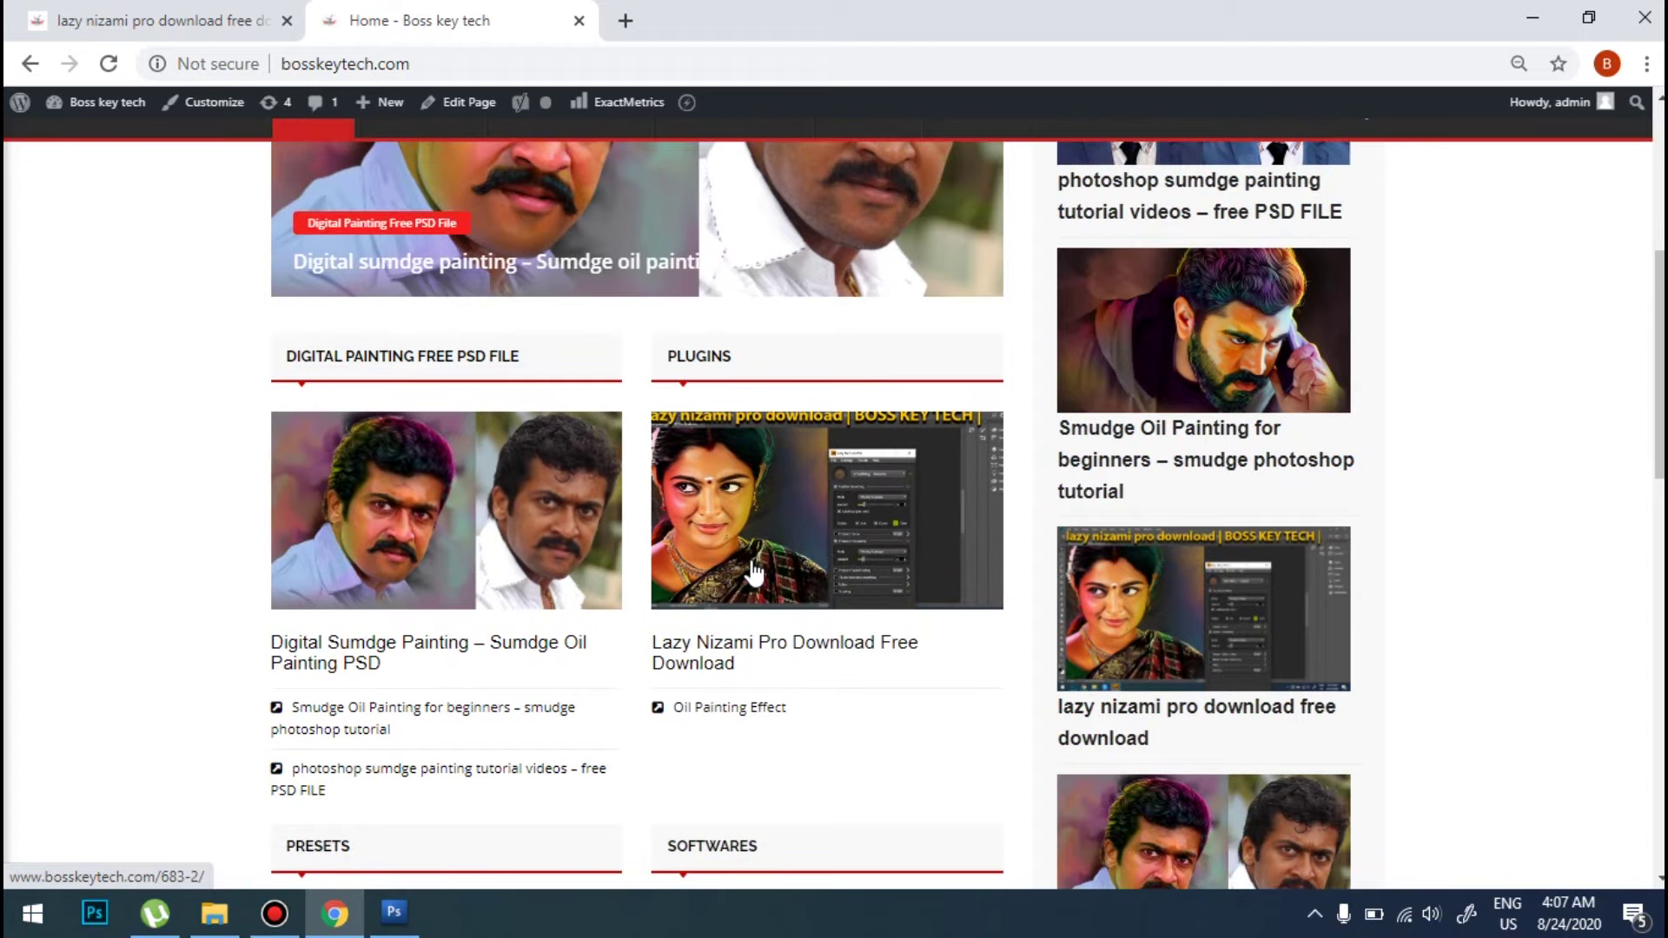
click(811, 506)
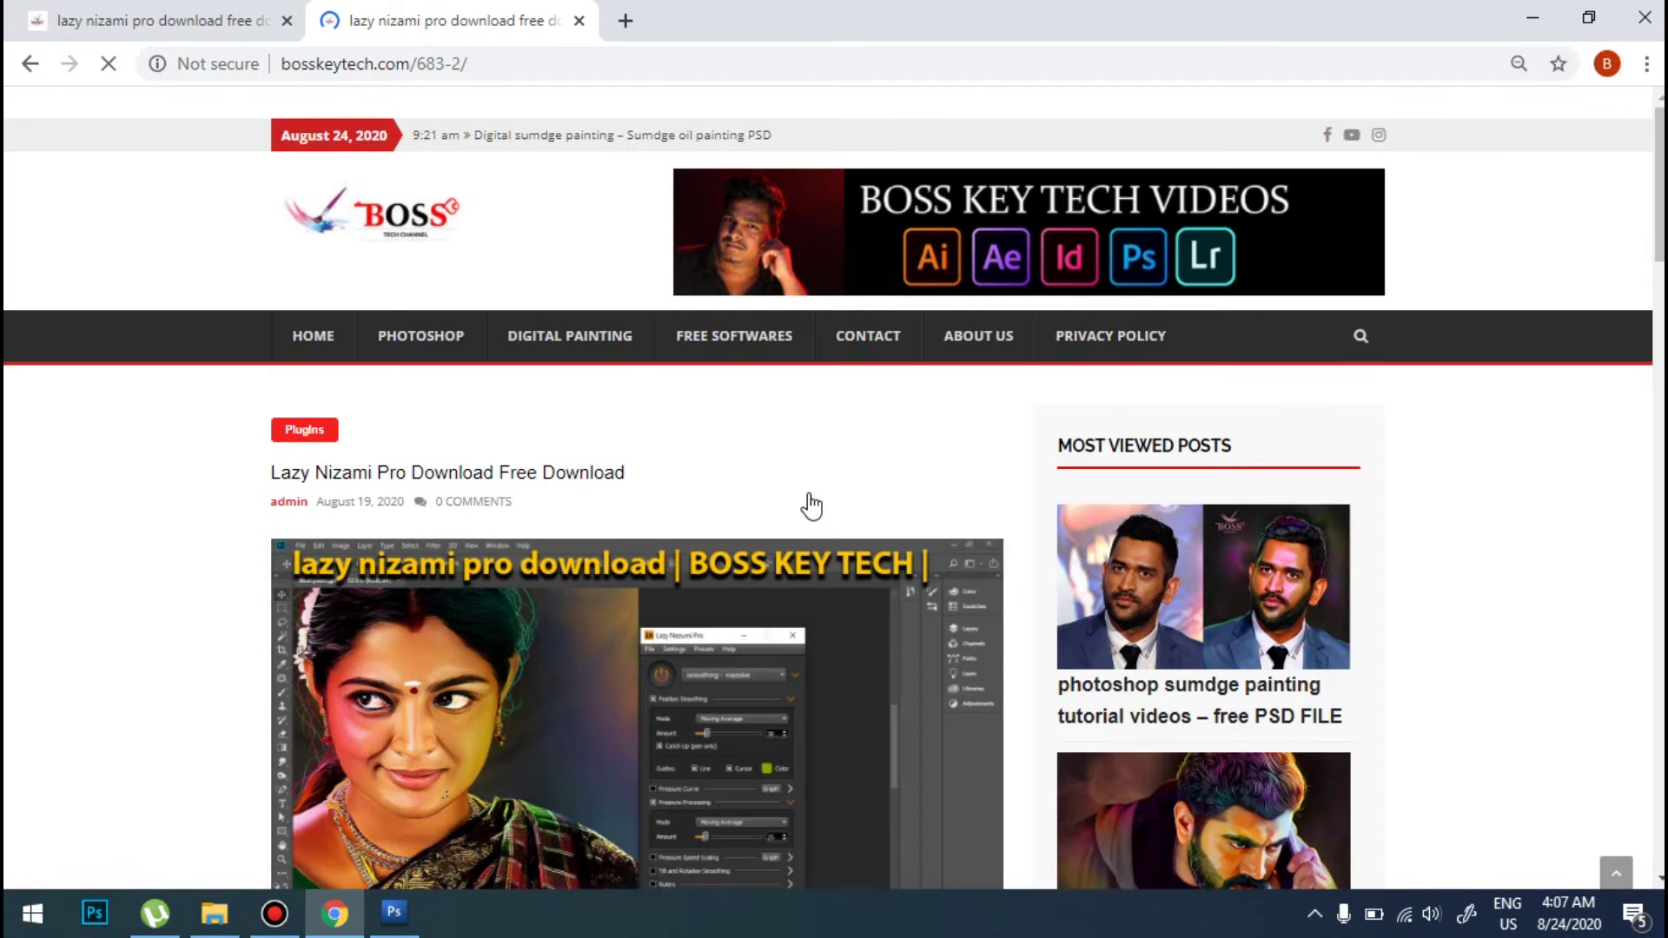
Step: Scroll down the Lazy Nizami Pro post to its DOWNLOAD section
scroll(611, 296, down, 4)
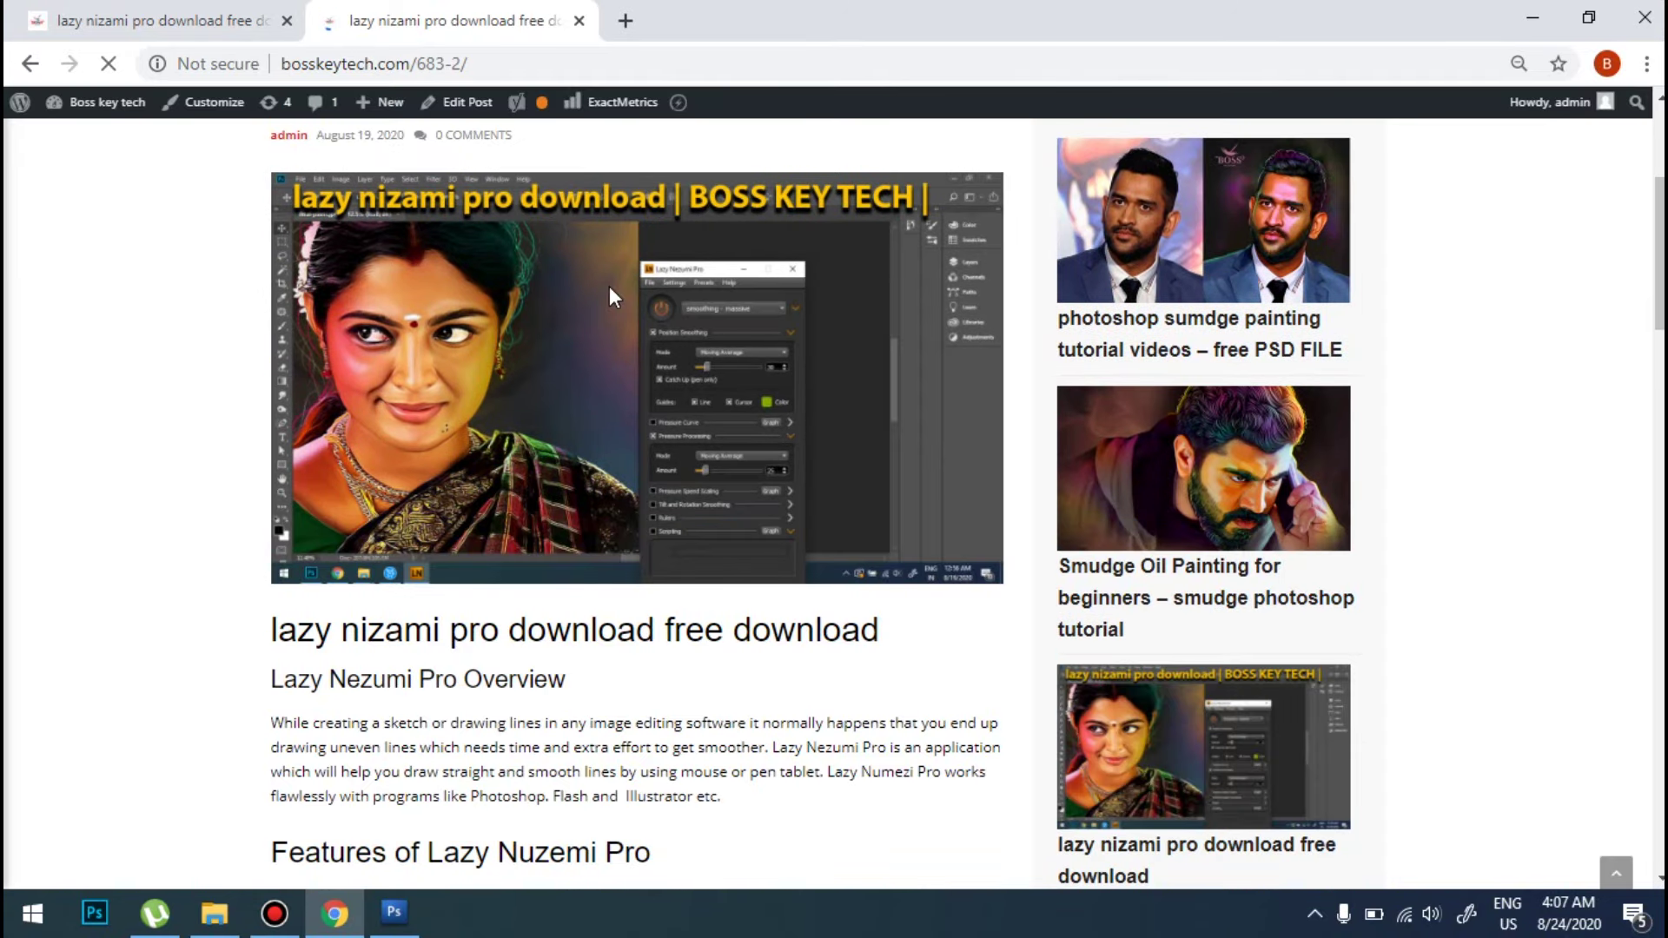
scroll(611, 295, down, 4)
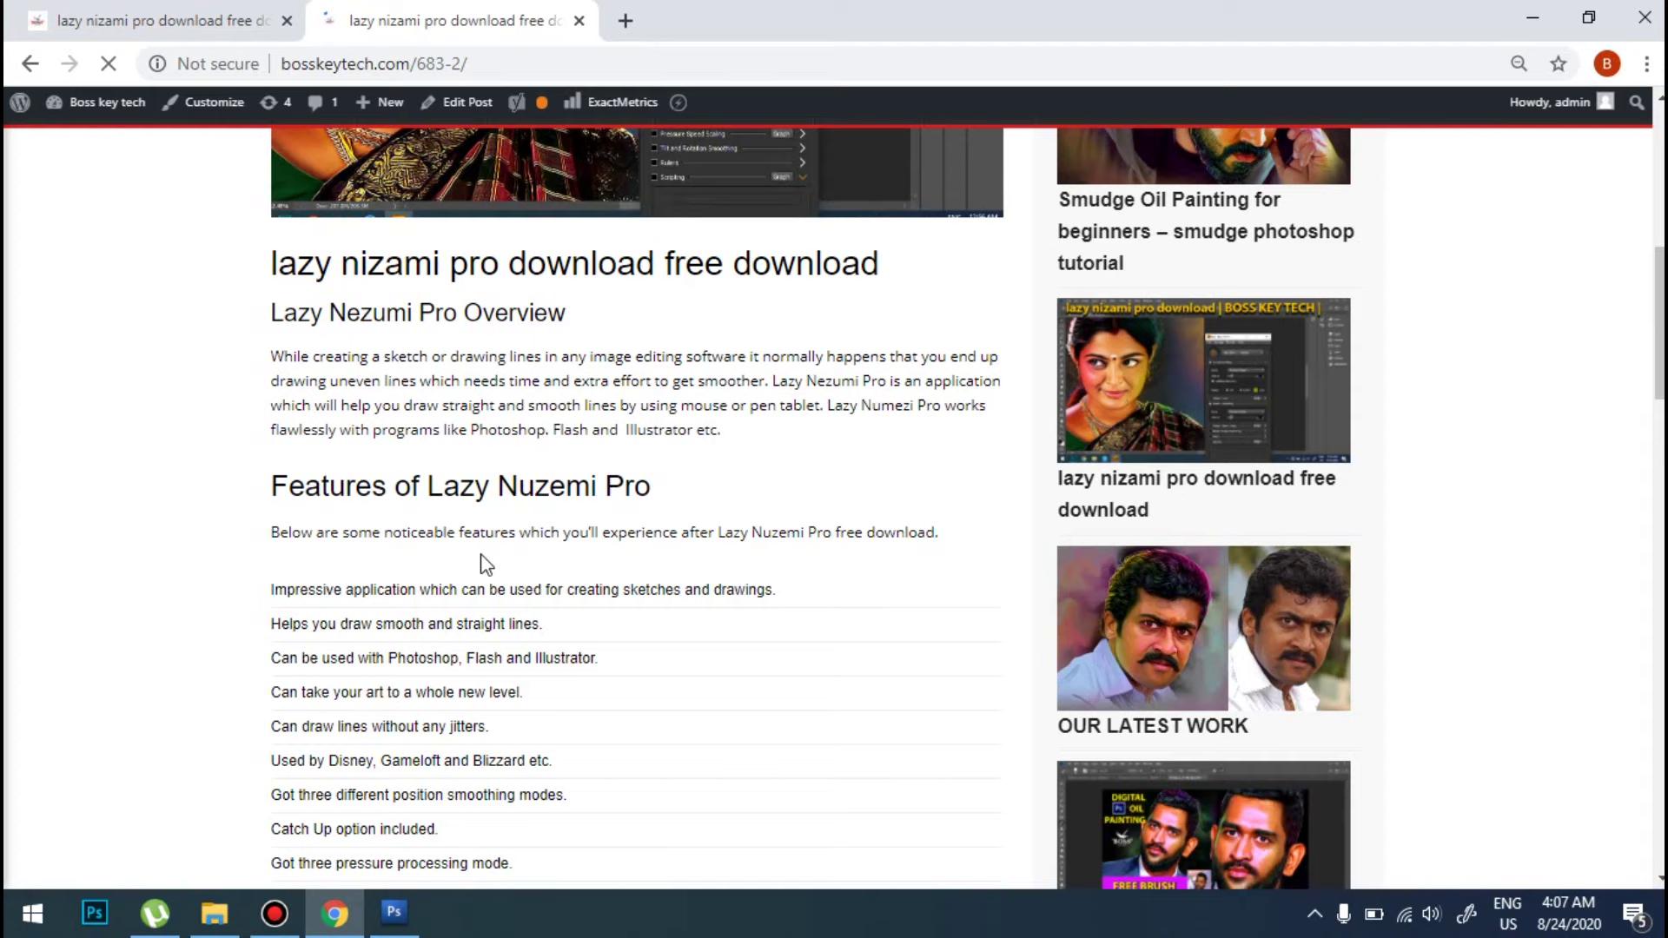
scroll(485, 564, up, 5)
scroll(600, 618, down, 12)
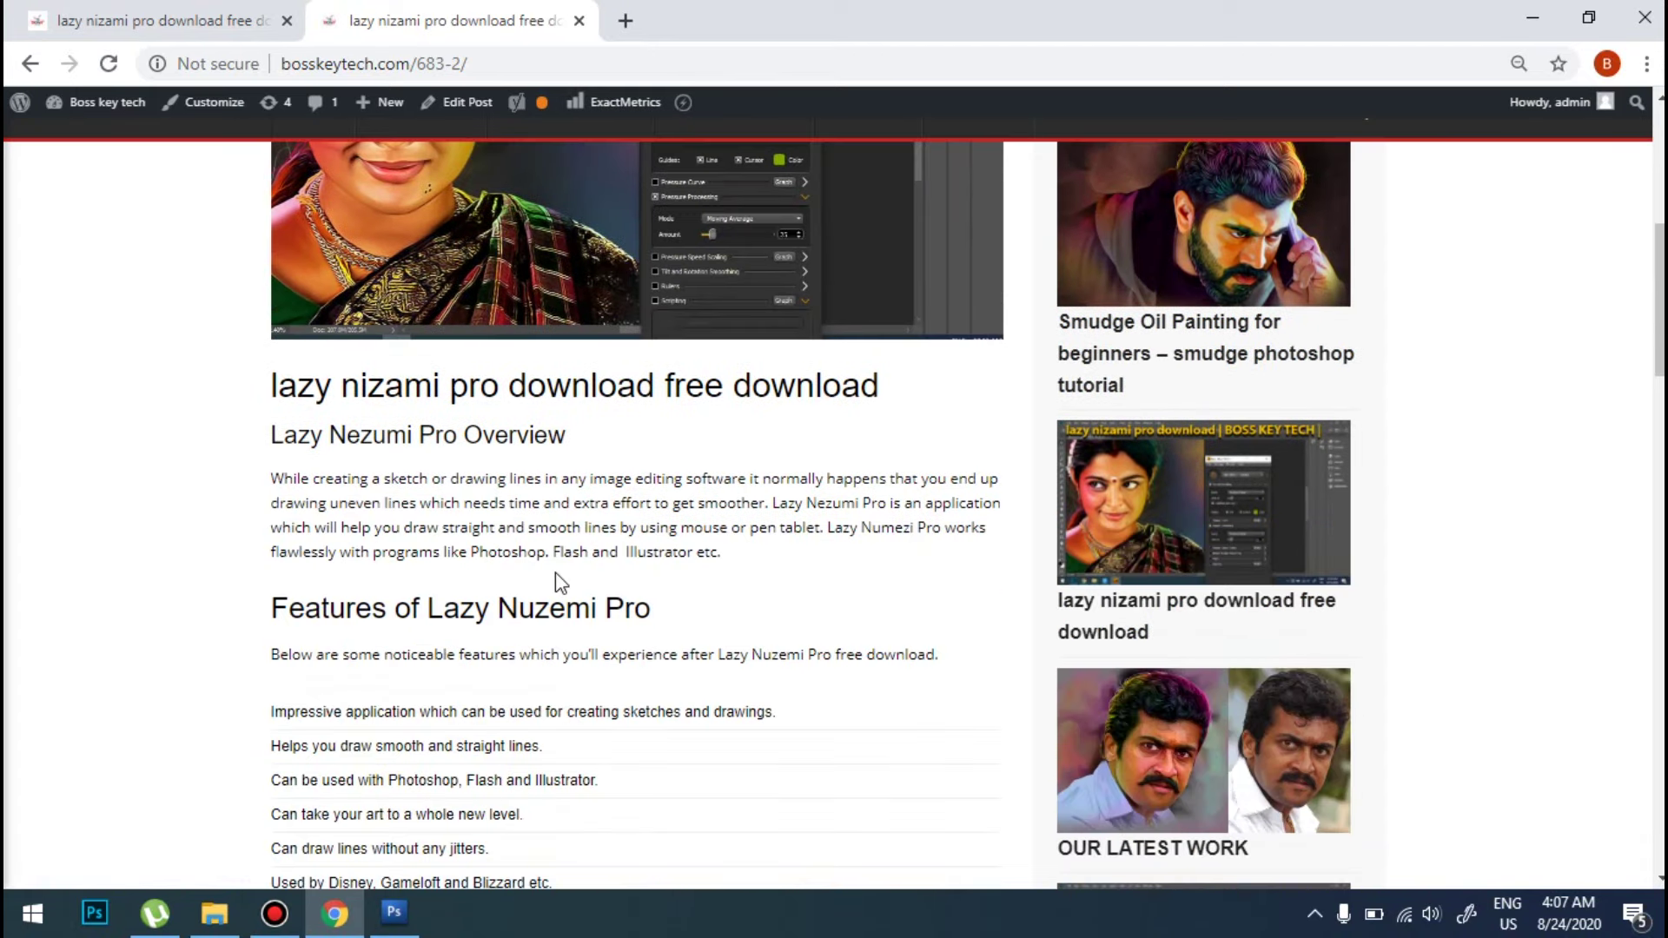
scroll(554, 573, down, 1)
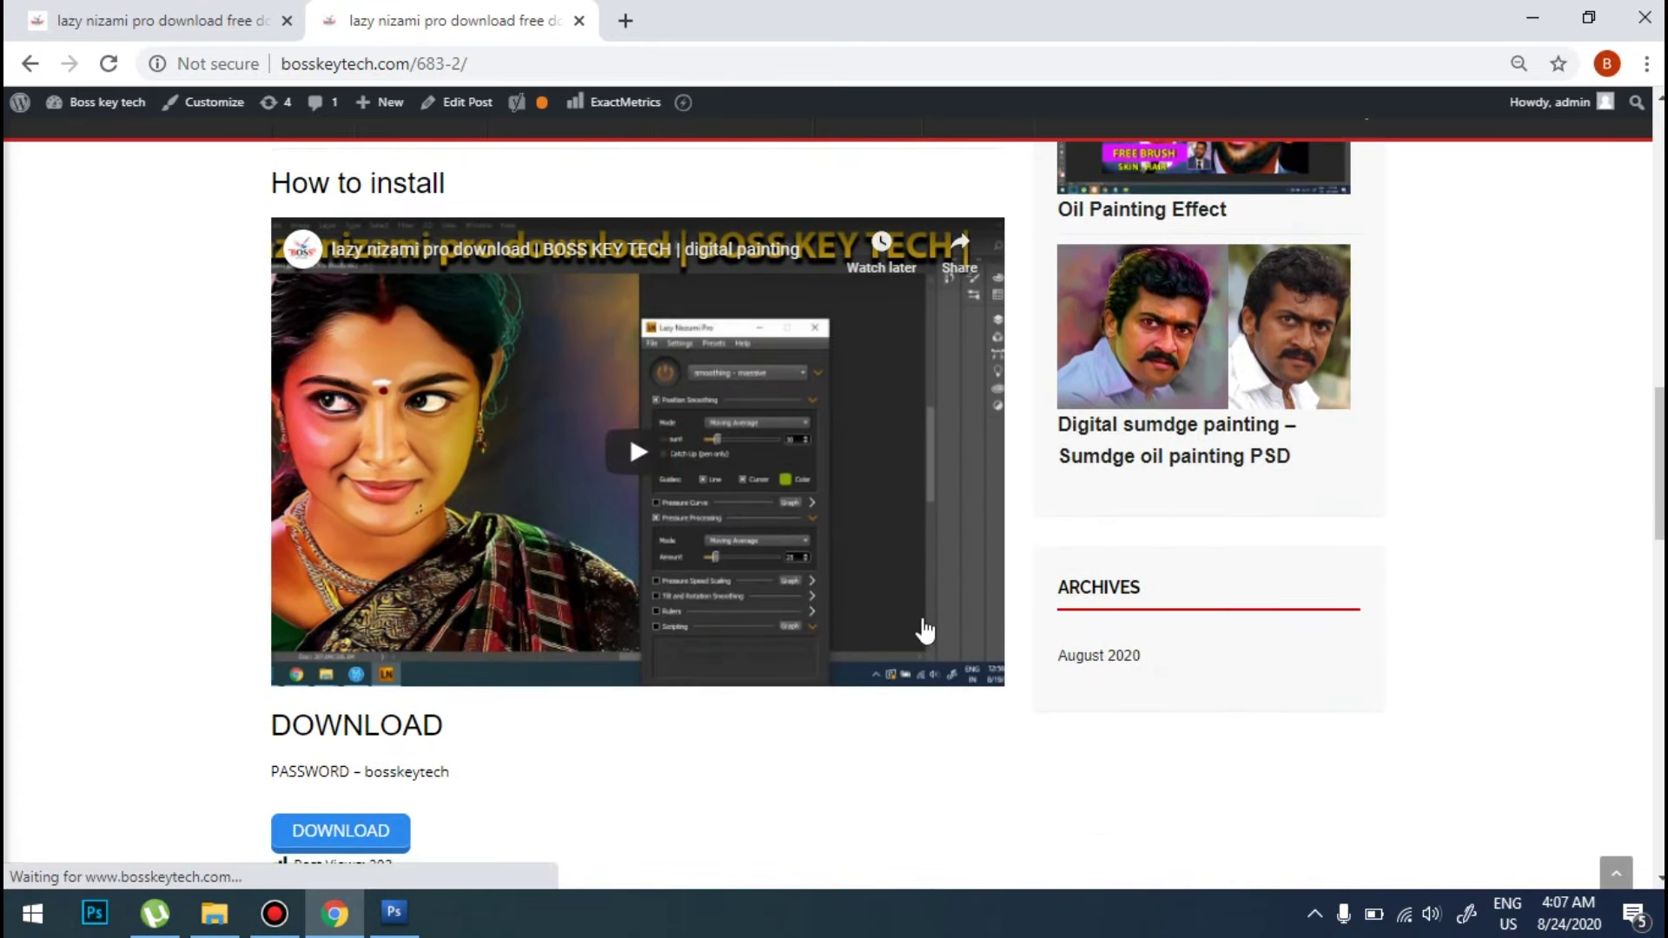
scroll(345, 344, down, 4)
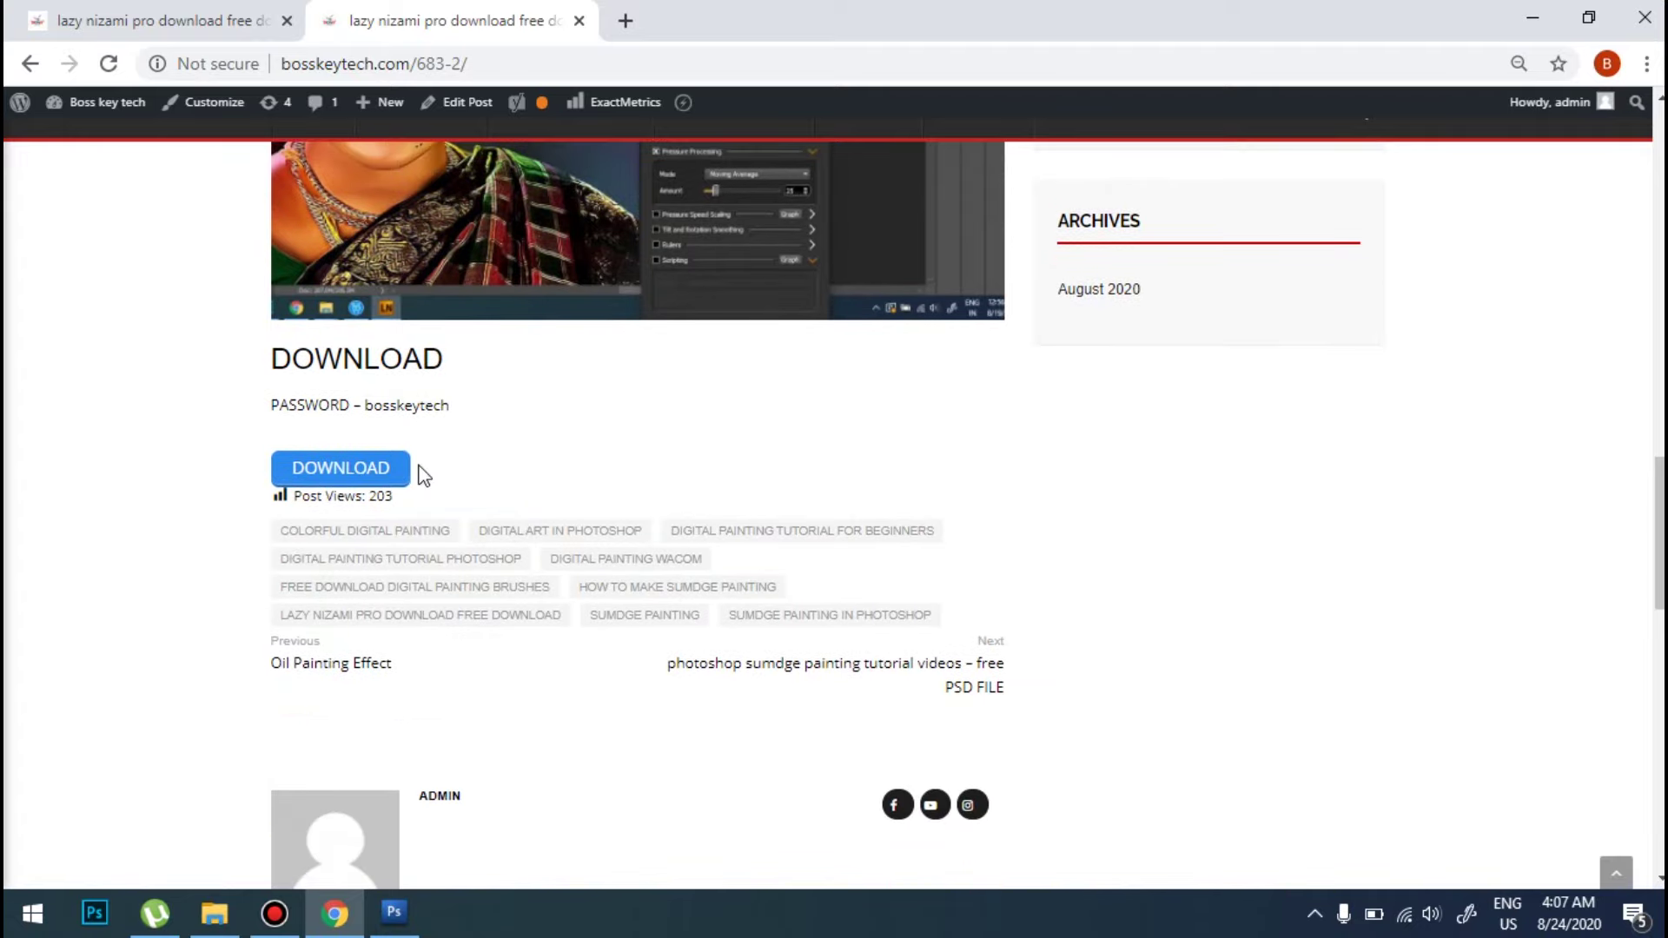
Step: Open lazy nizamy pro download.rar in Google Drive in a new tab, then return to the post
click(365, 475)
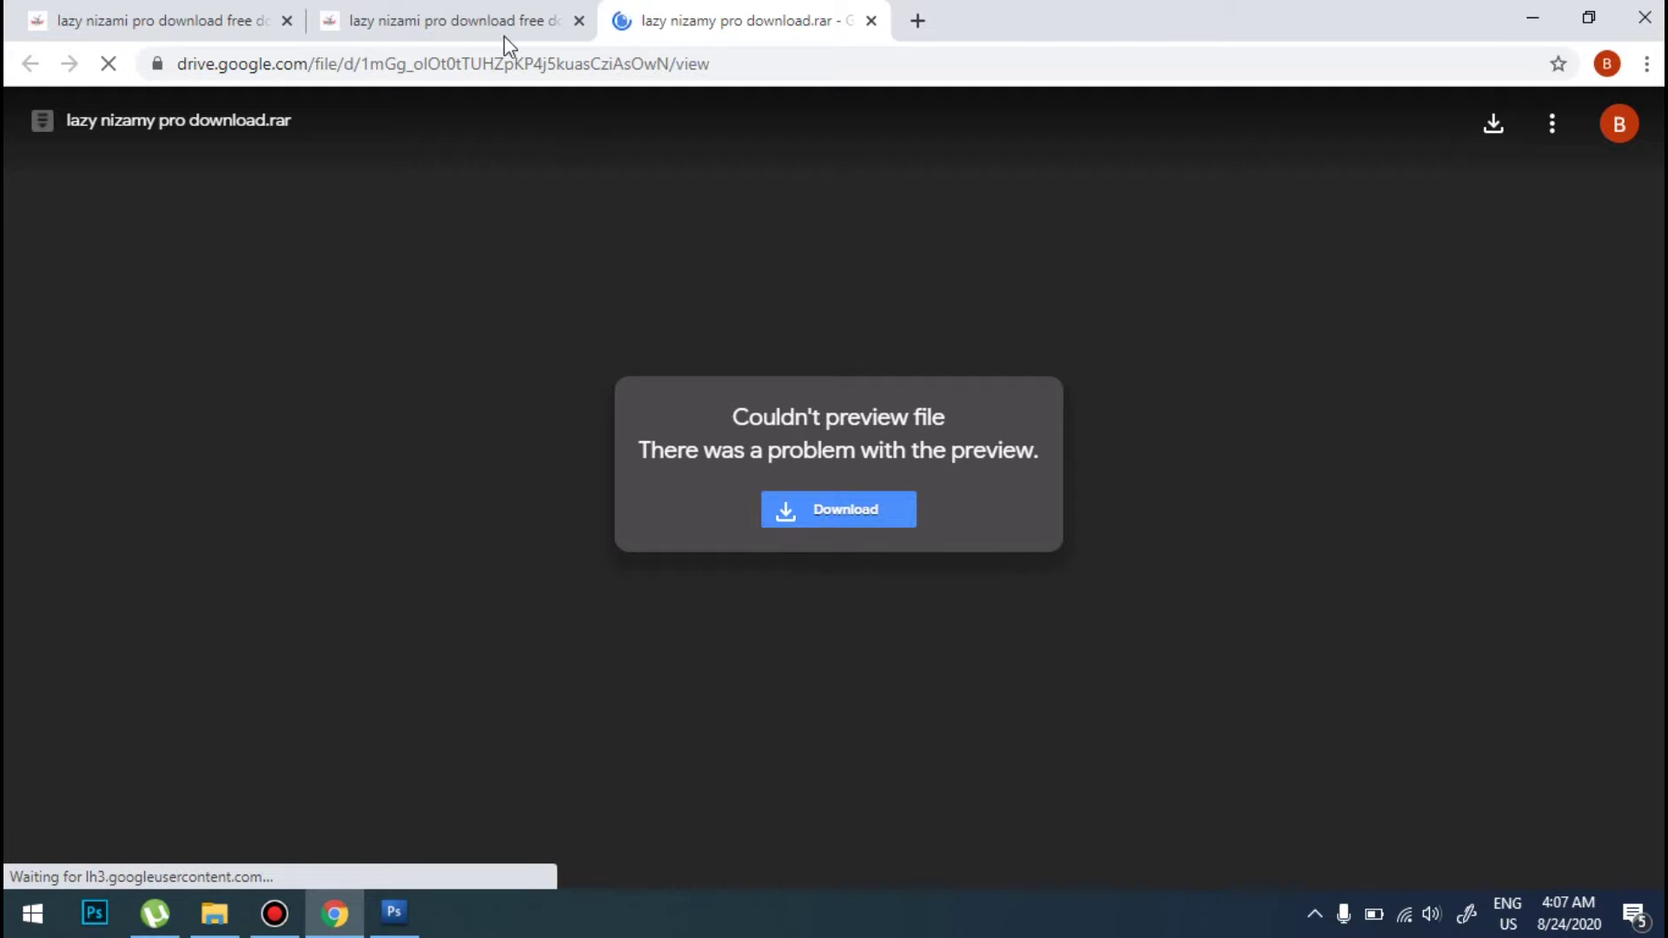
click(487, 10)
scroll(462, 432, up, 2)
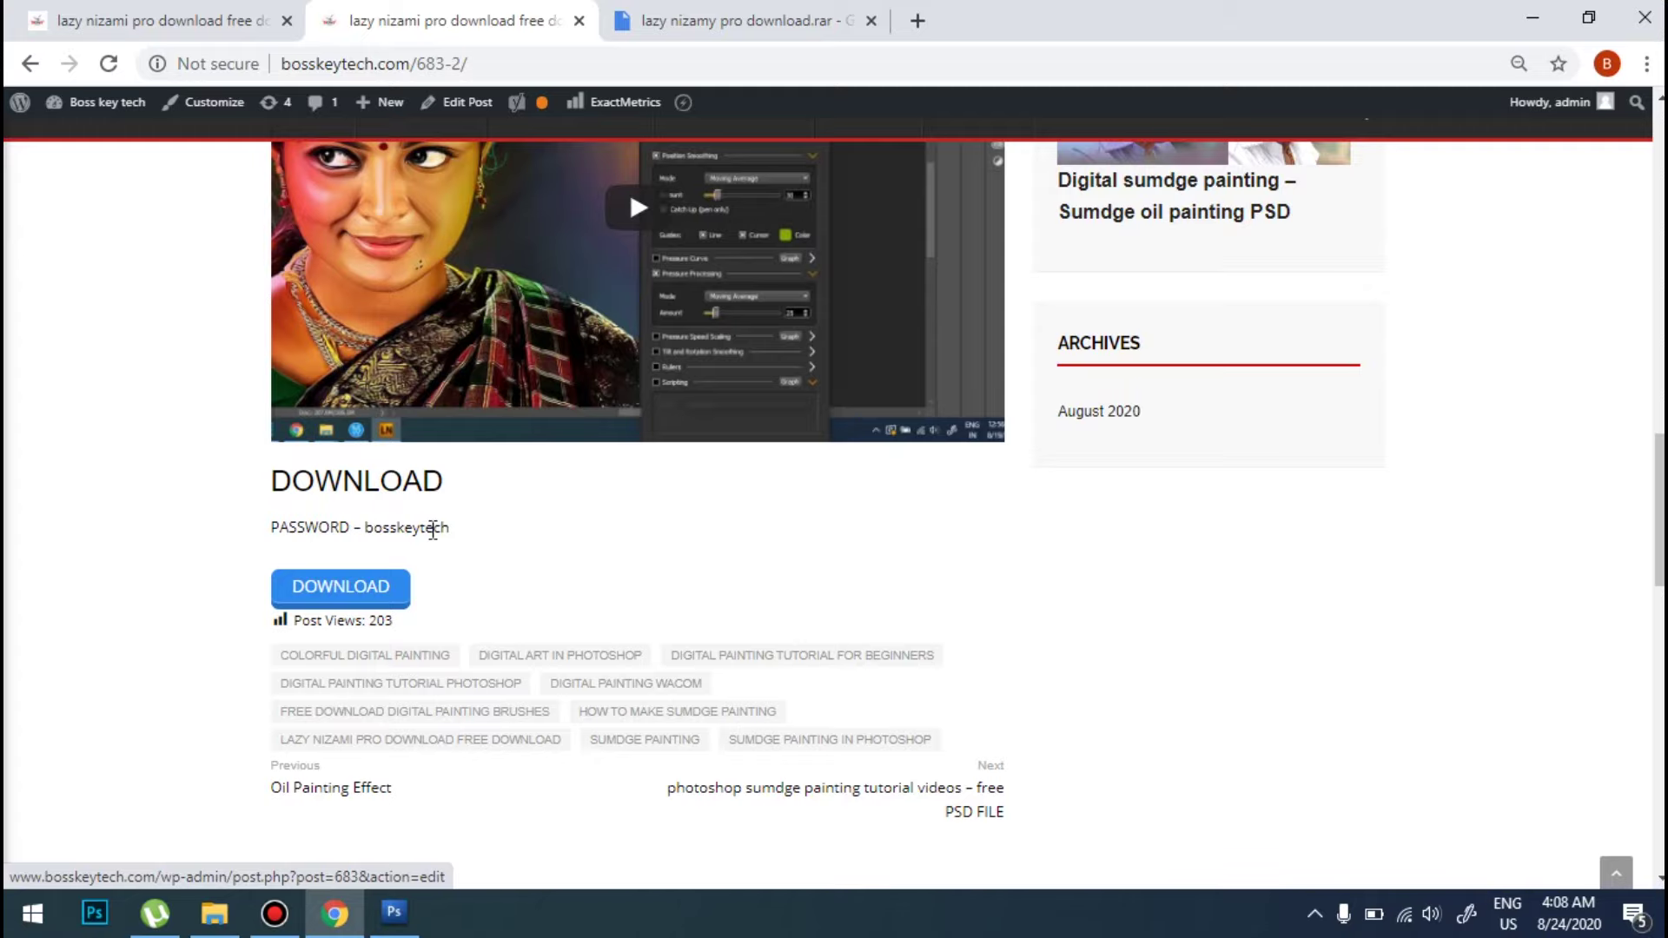
Step: Scroll the Lazy Nizami Pro post between its header and the DOWNLOAD button
scroll(495, 577, up, 1)
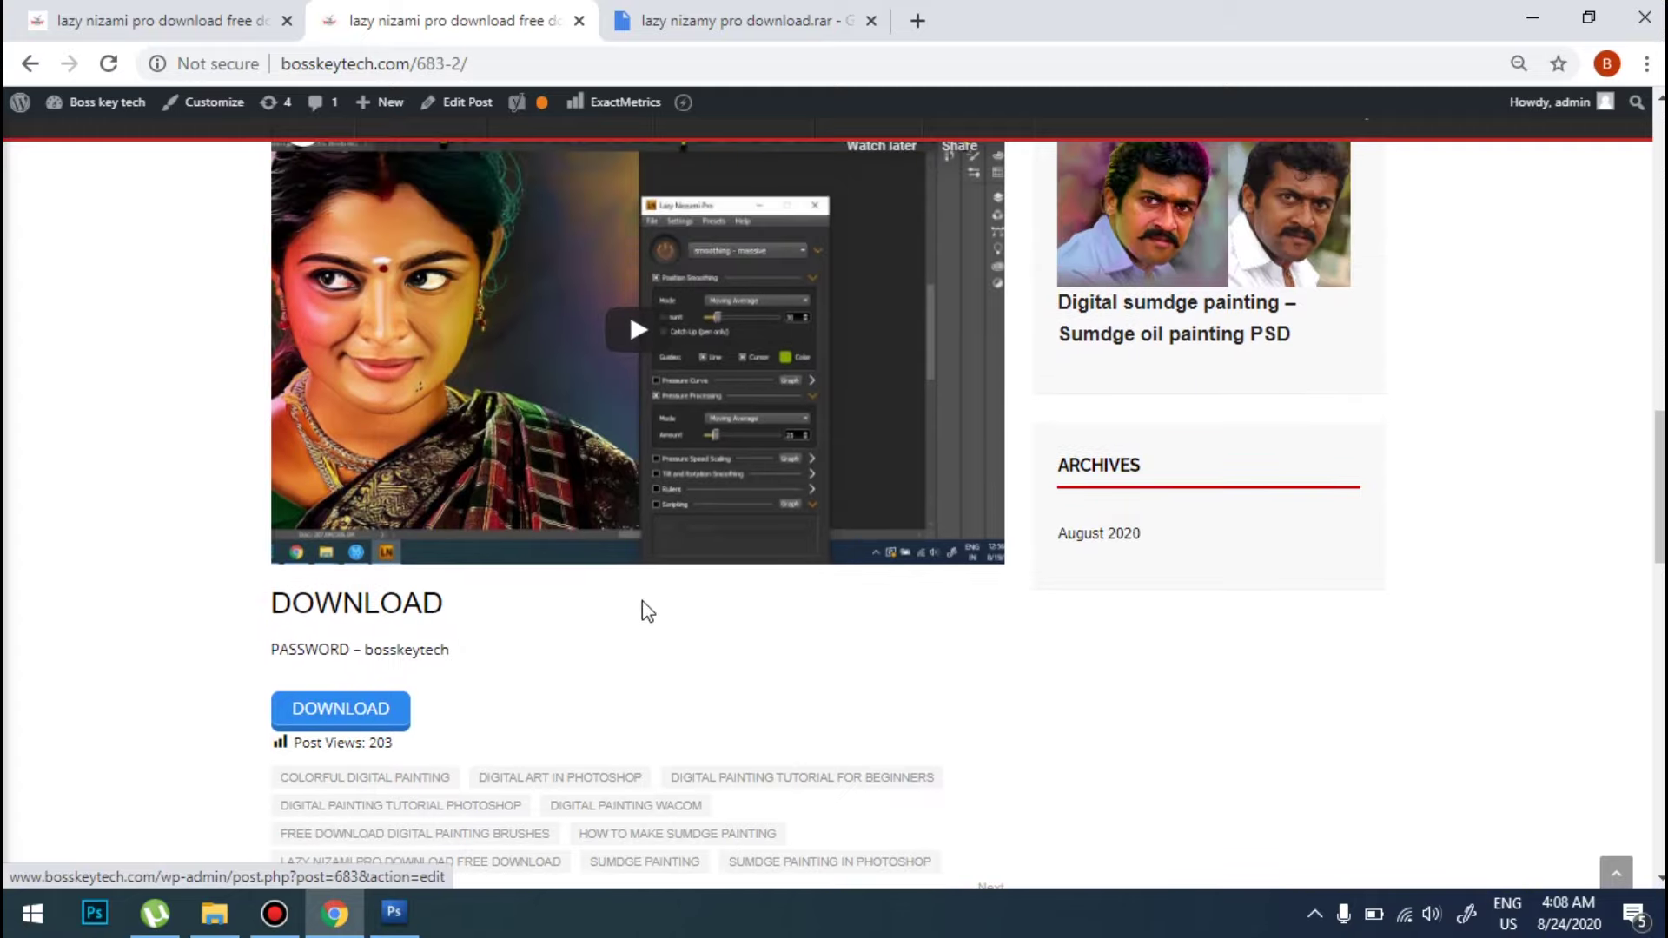
scroll(665, 624, up, 3)
scroll(365, 781, down, 2)
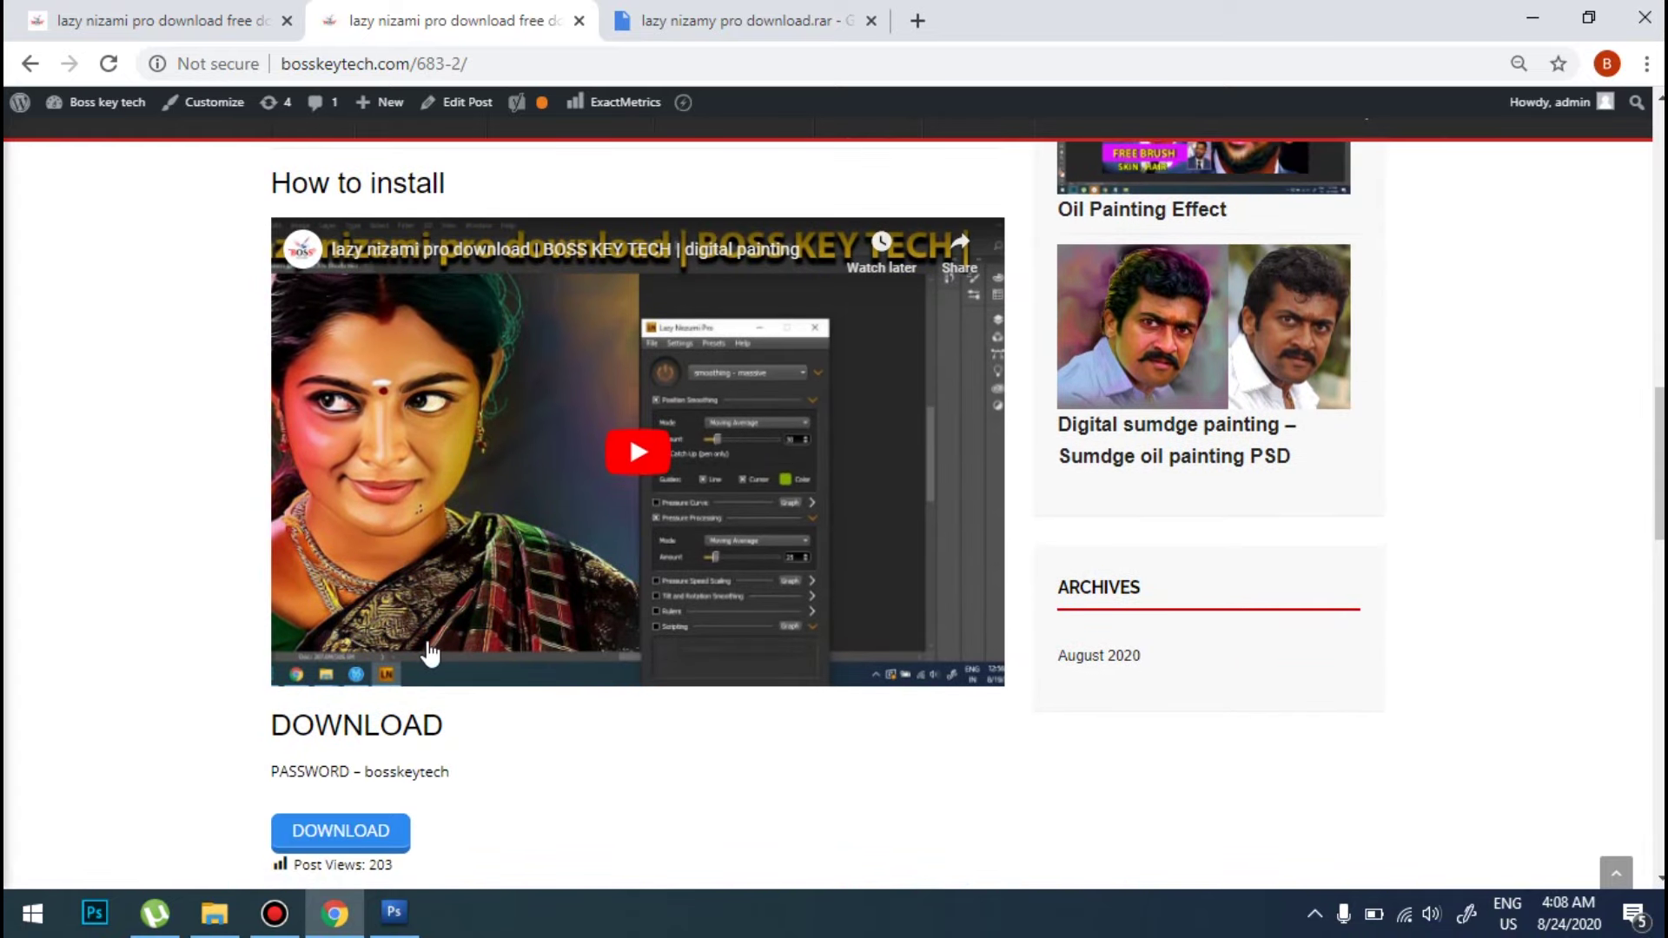
scroll(532, 653, up, 15)
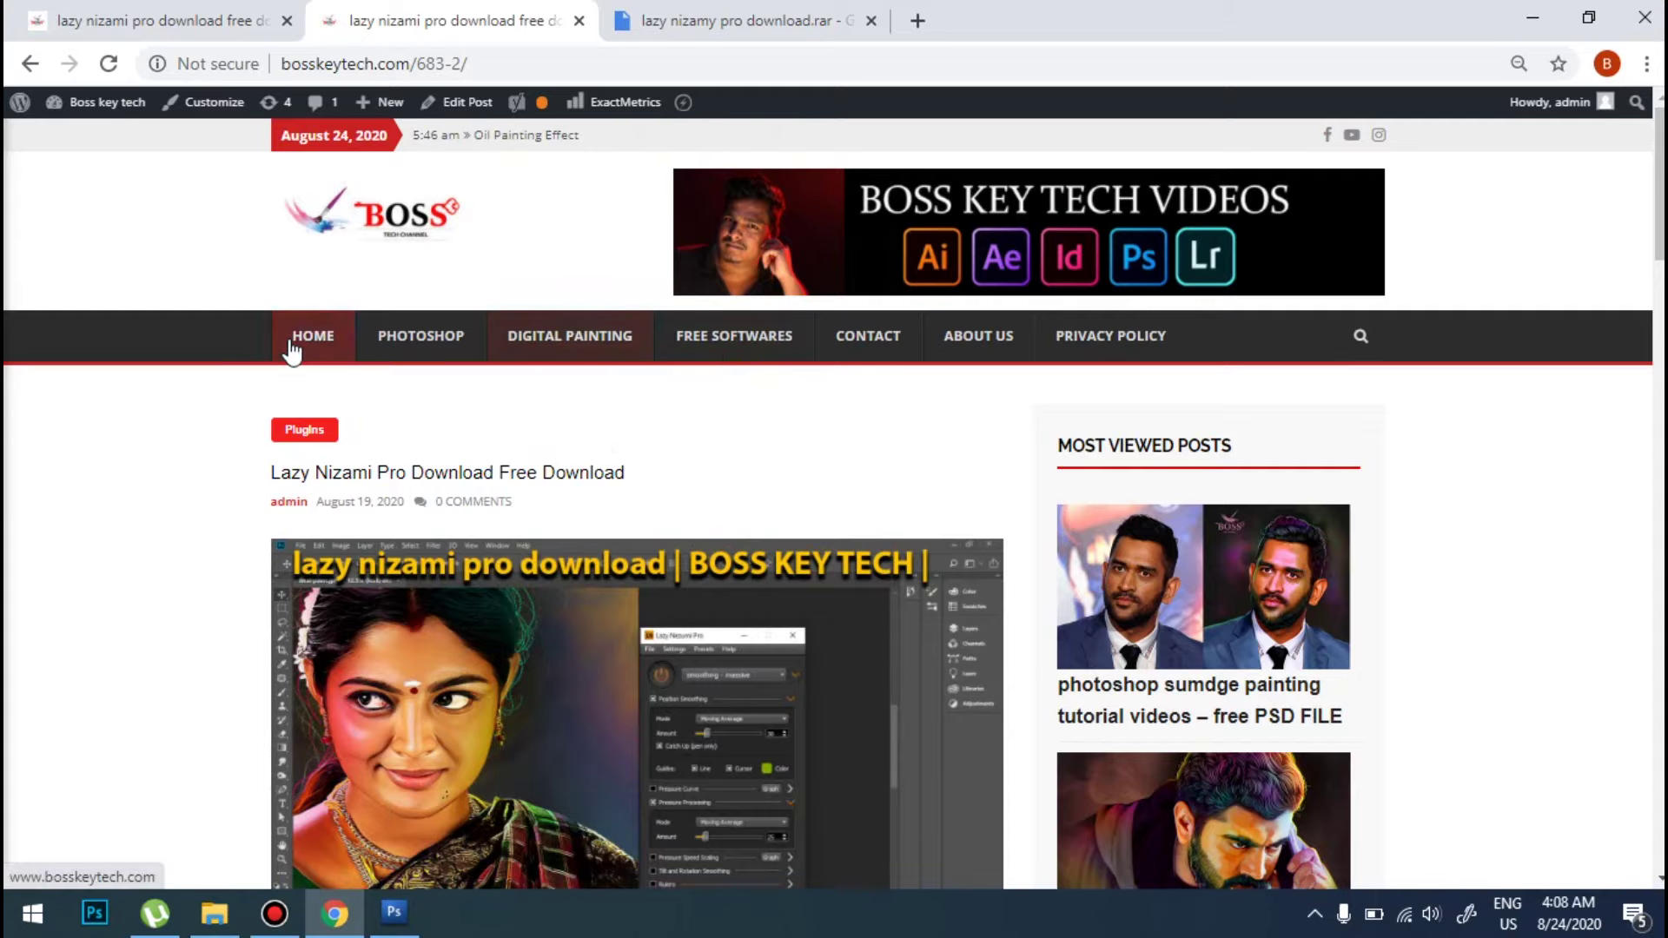
scroll(719, 476, down, 5)
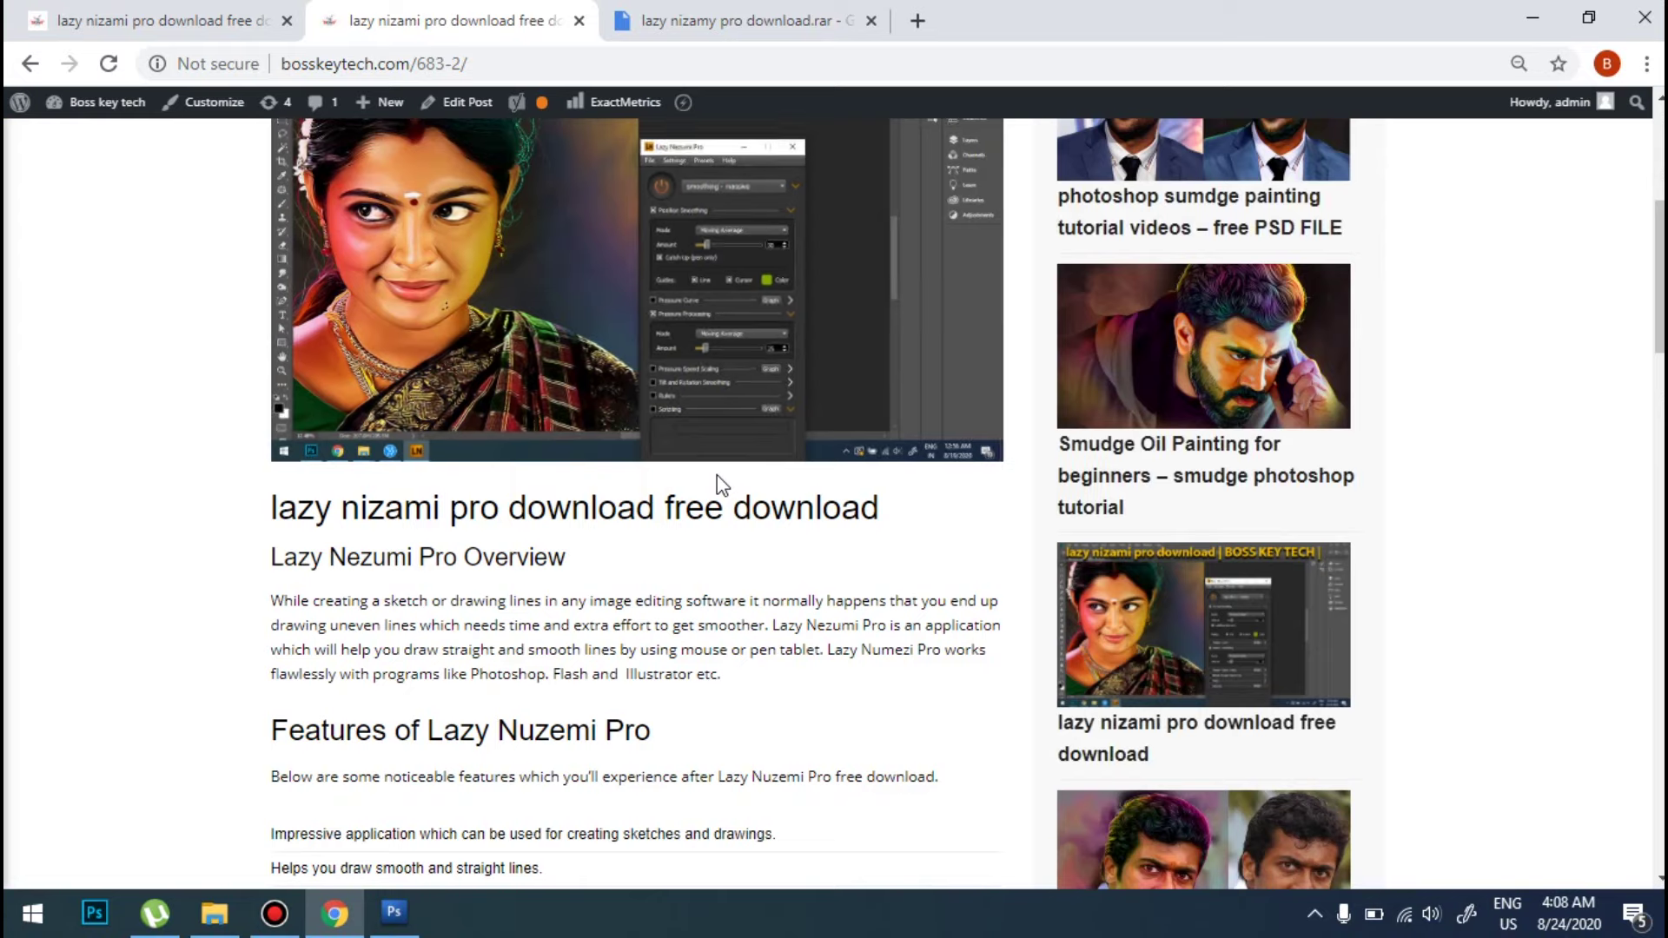
scroll(972, 513, up, 5)
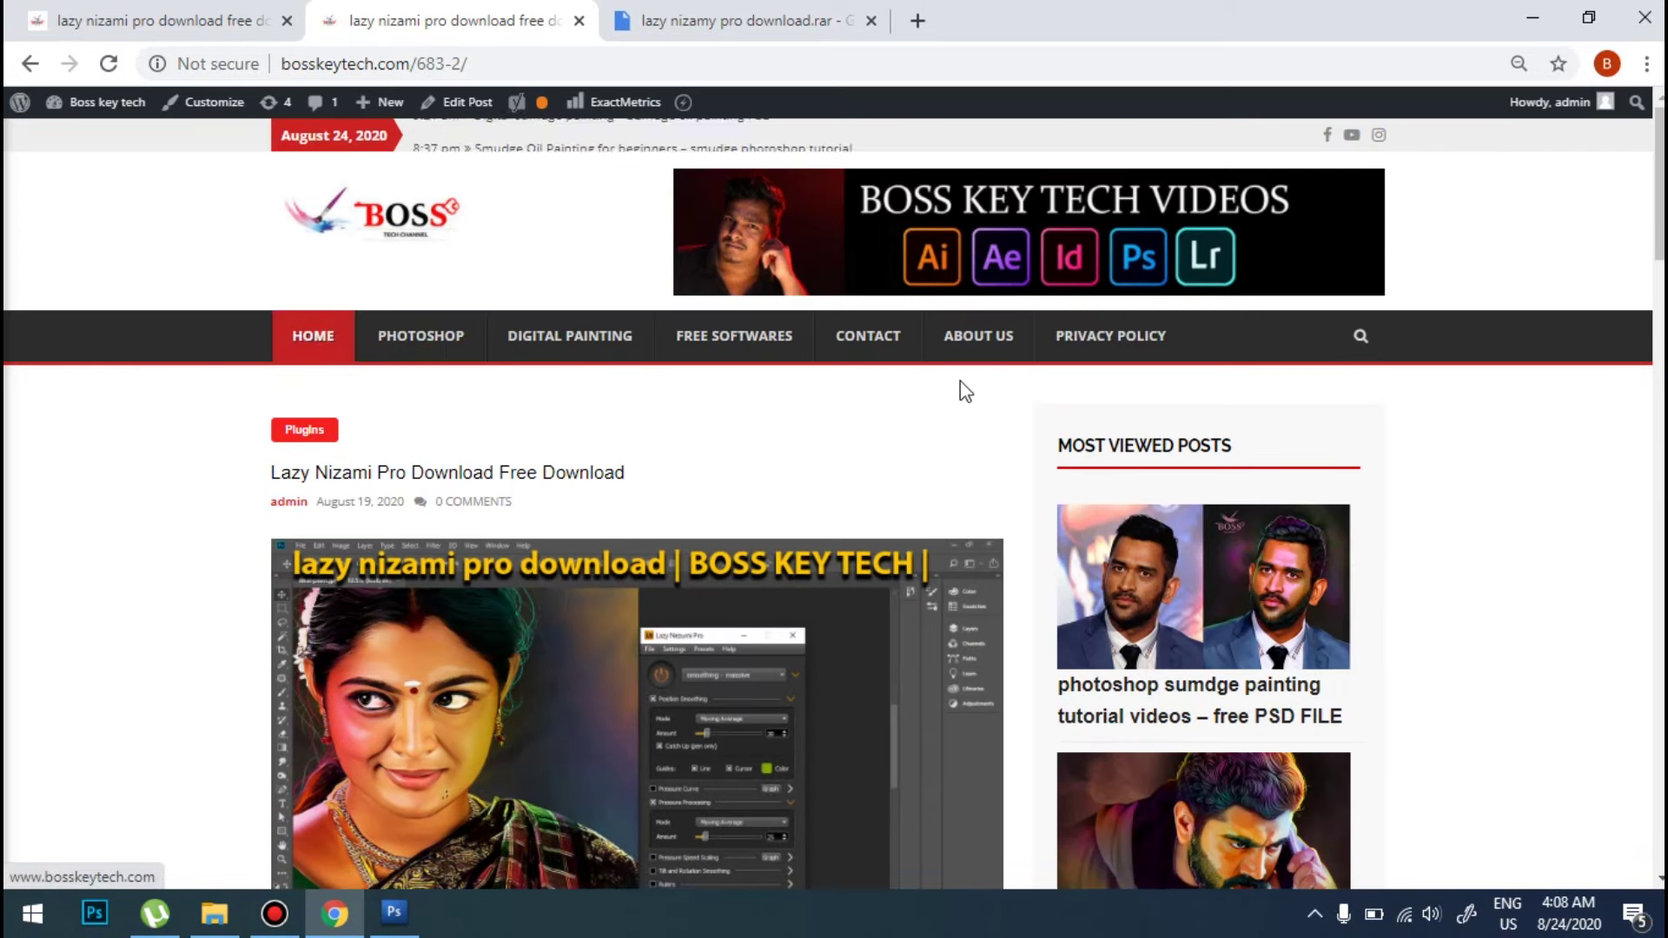
scroll(1084, 509, down, 8)
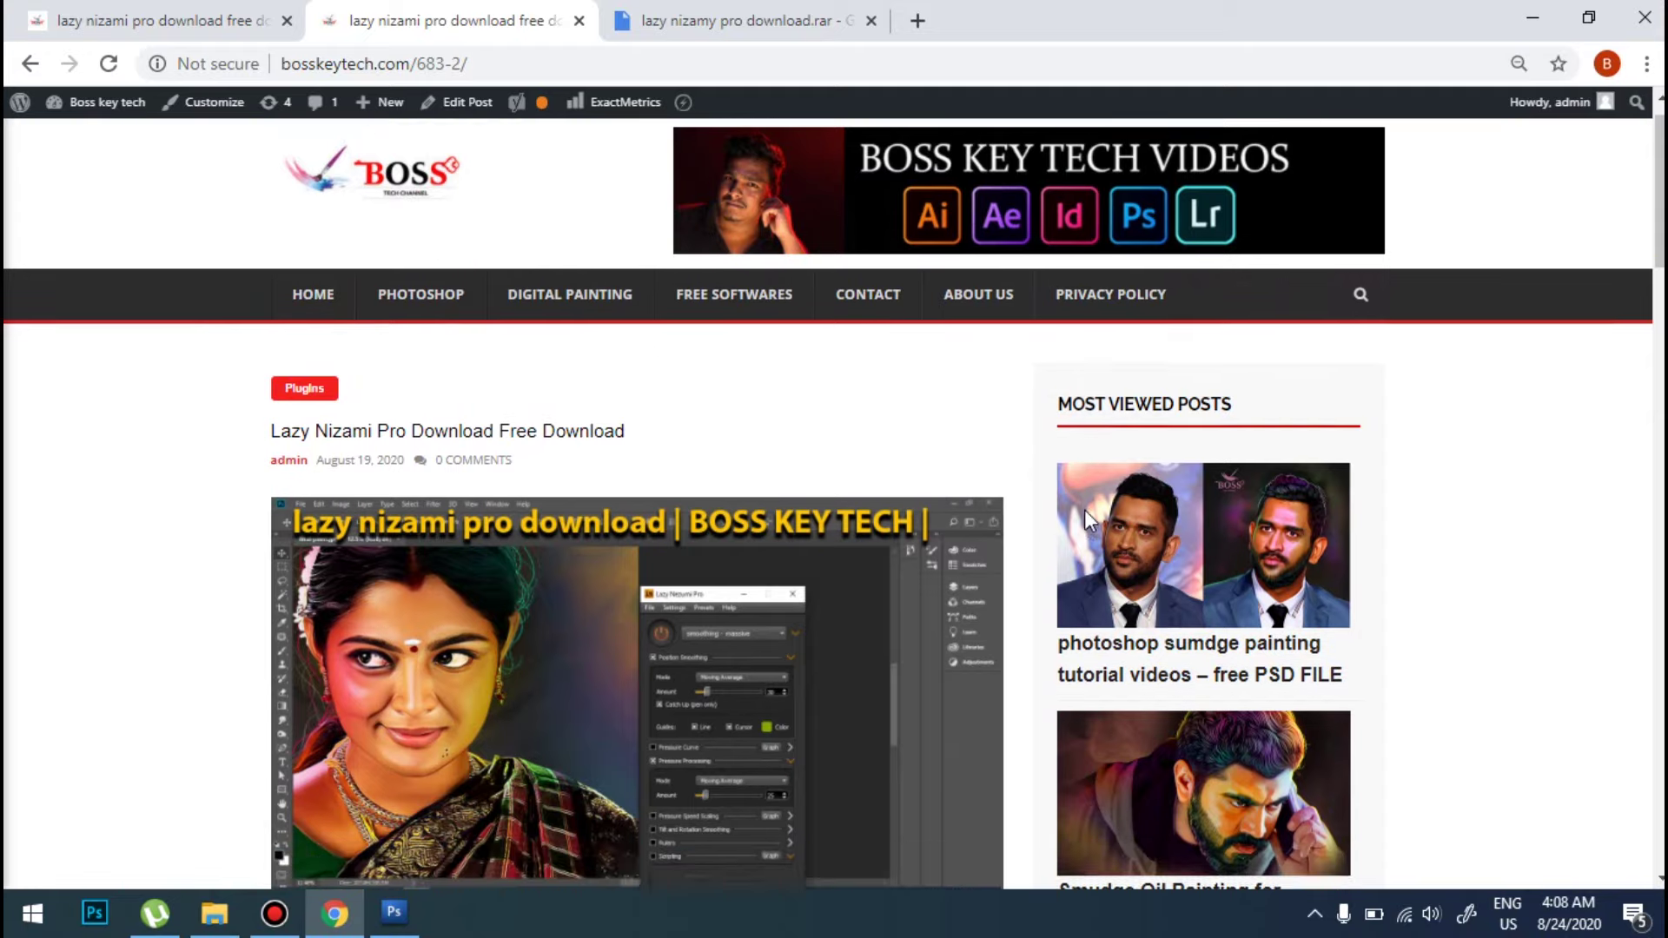
scroll(823, 506, down, 13)
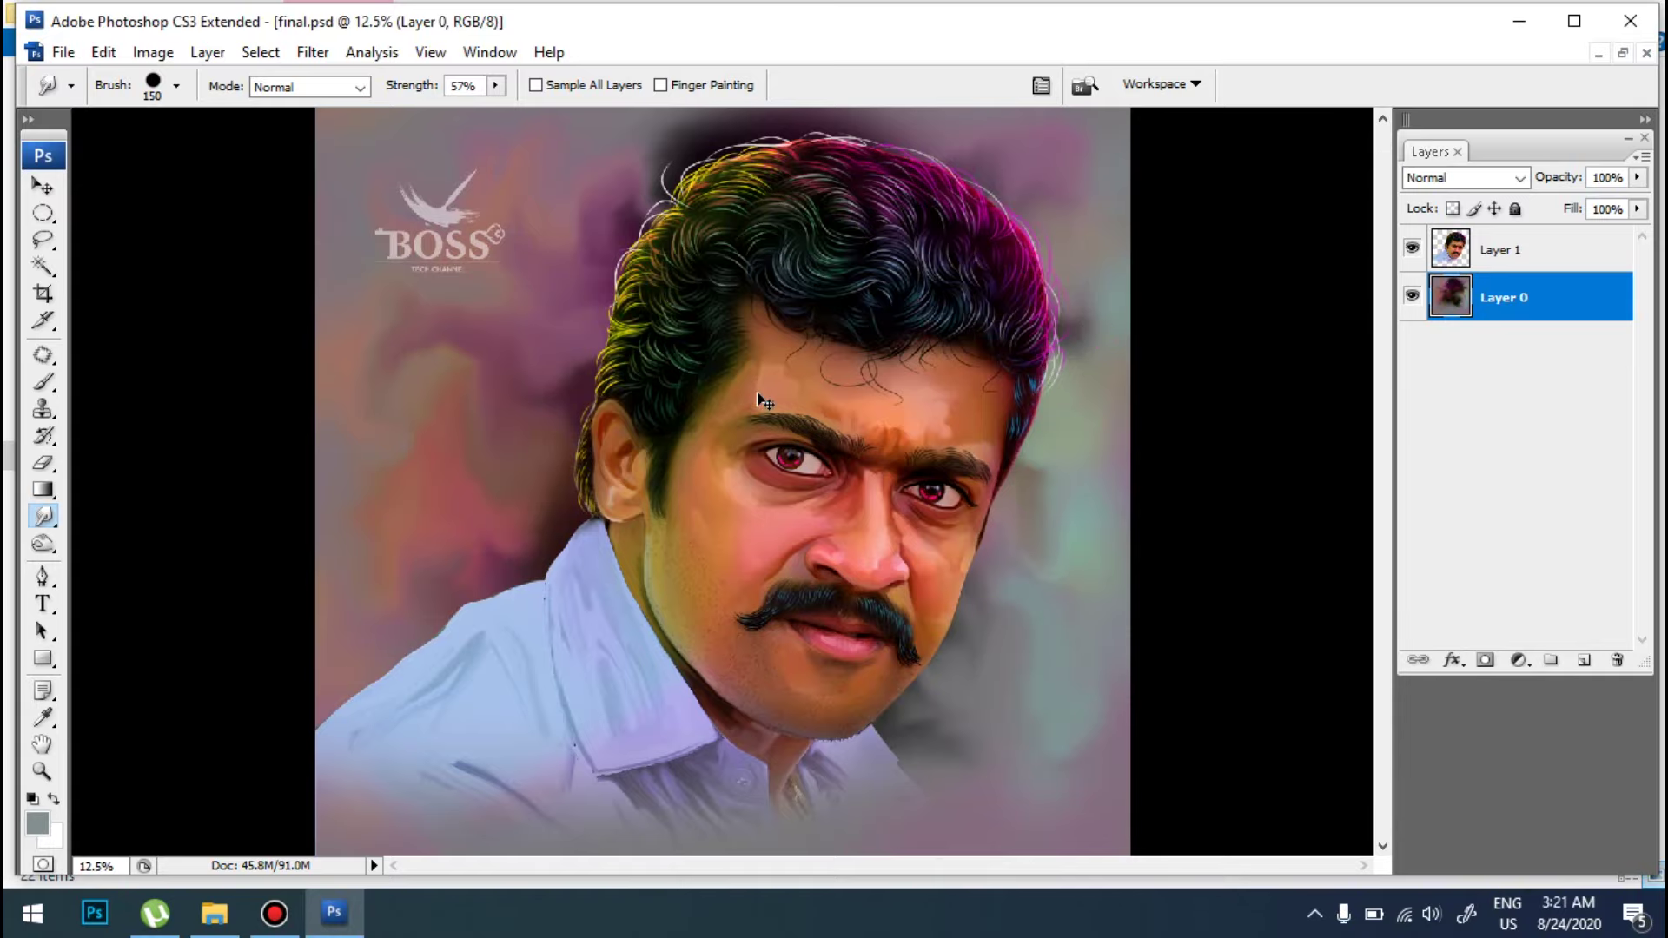
Step: Check the portrait's Image Size is 4000 × 4000 pixels at 200 pixels/inch
key(ctrl+minus)
key(ctrl+plus)
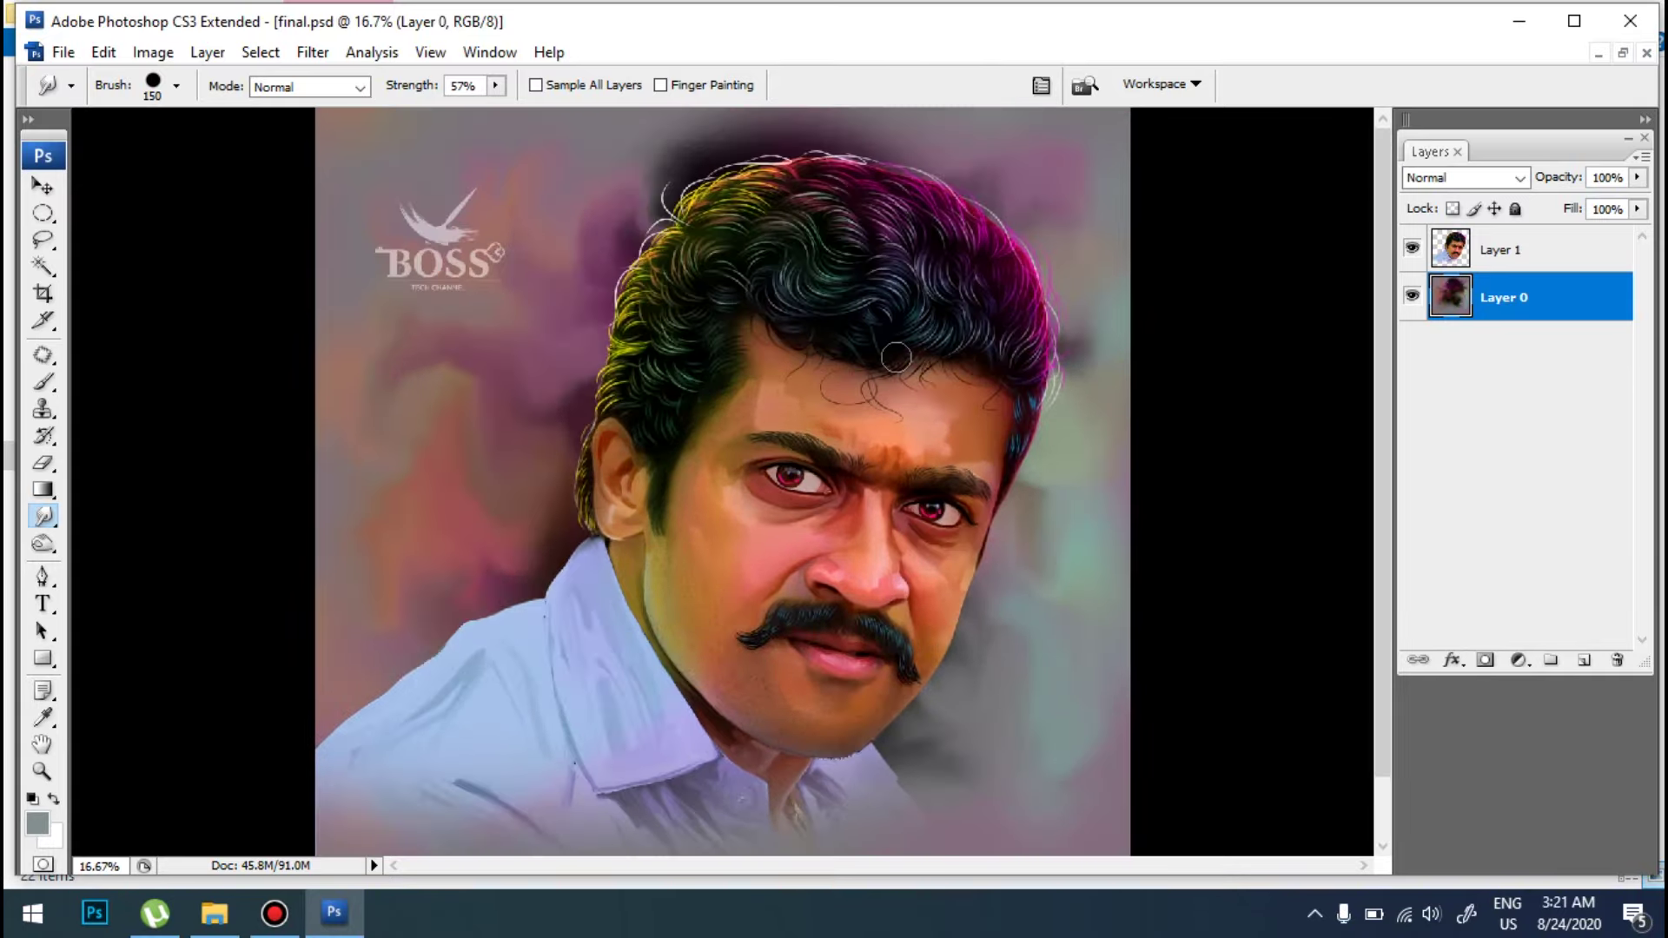
key(ctrl+alt+i)
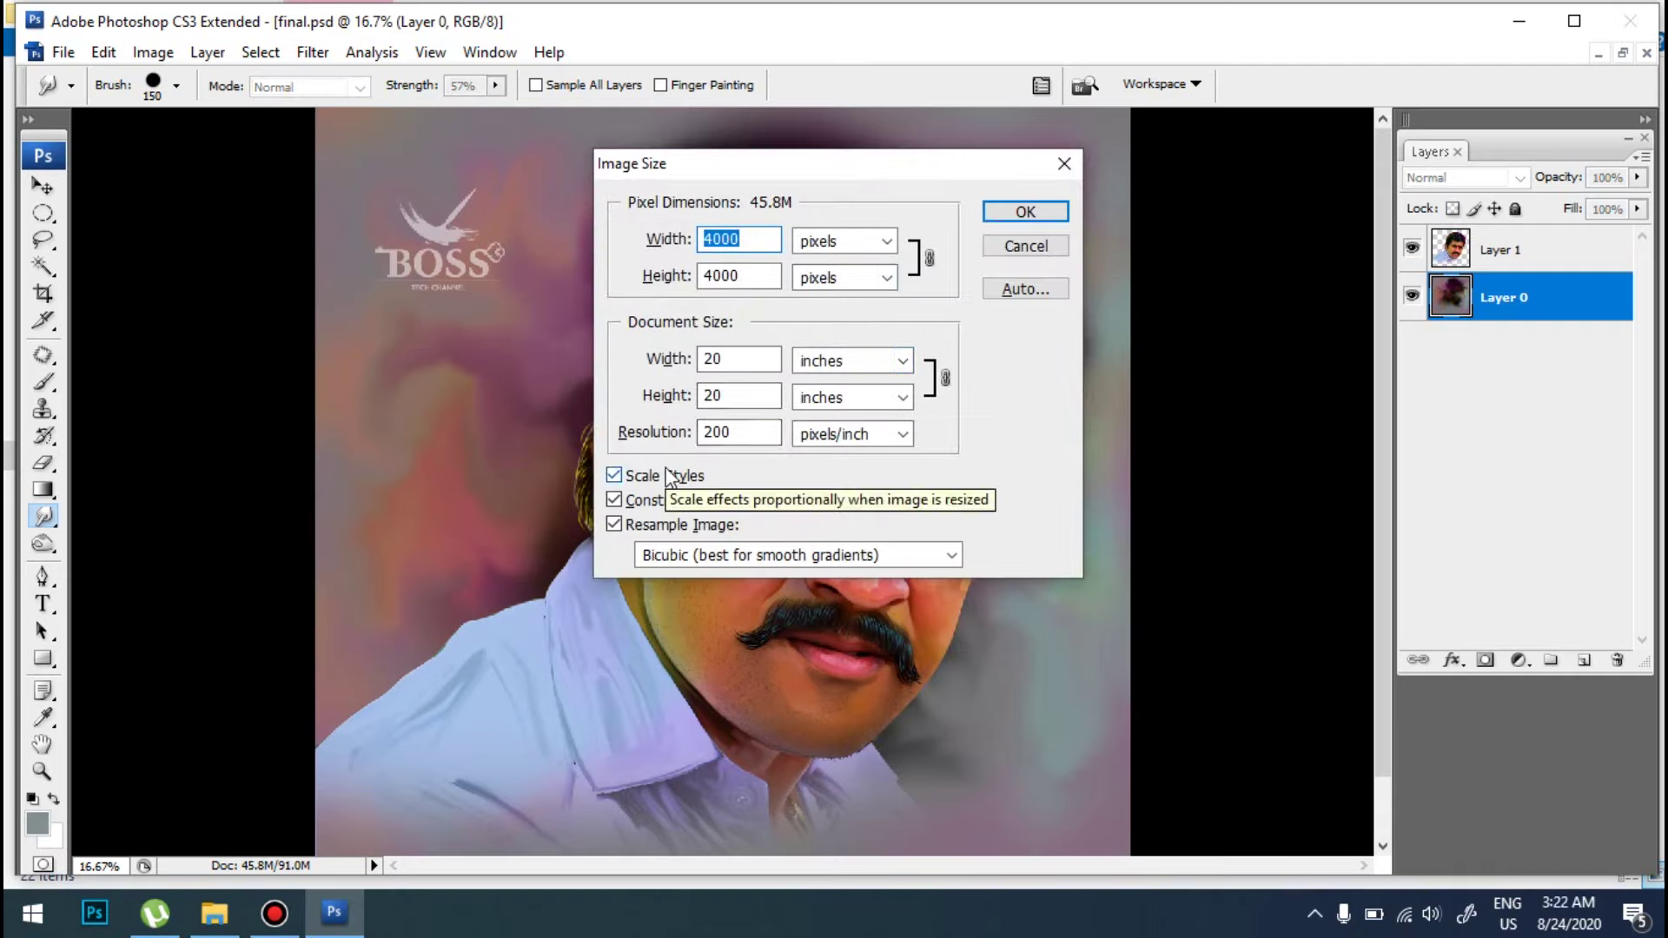
click(1026, 212)
Step: Bring up the New document dialog, preset to Clipboard at 1440 × 1440 pixels and 72 resolution
drag(749, 456, 786, 562)
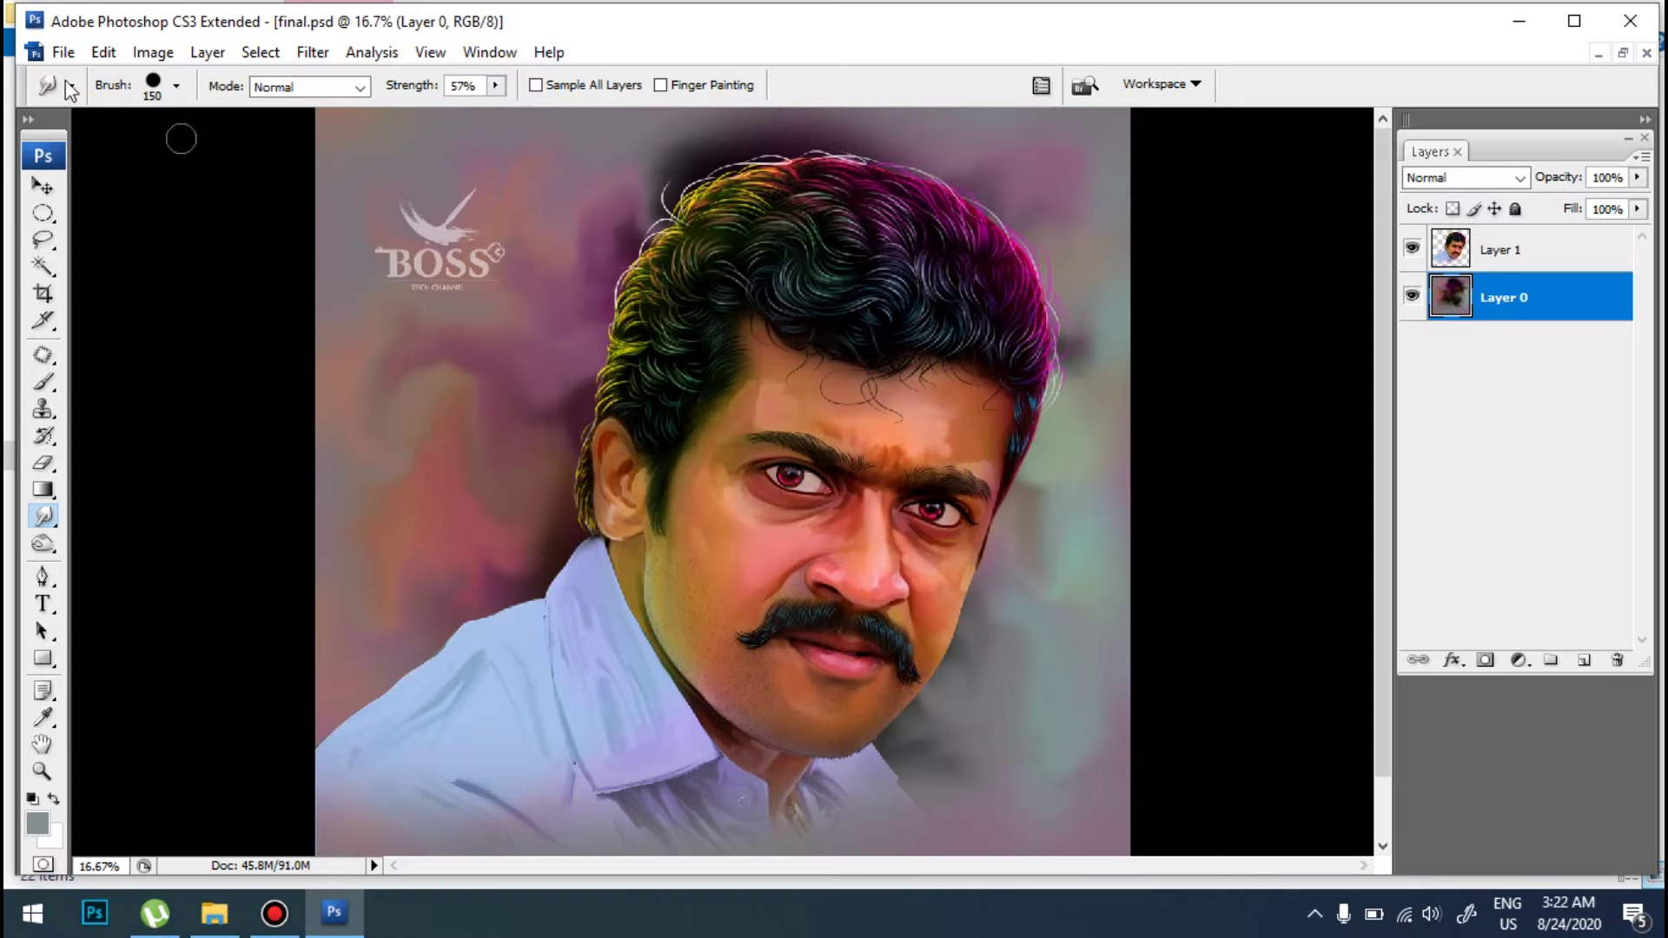
click(61, 52)
click(136, 83)
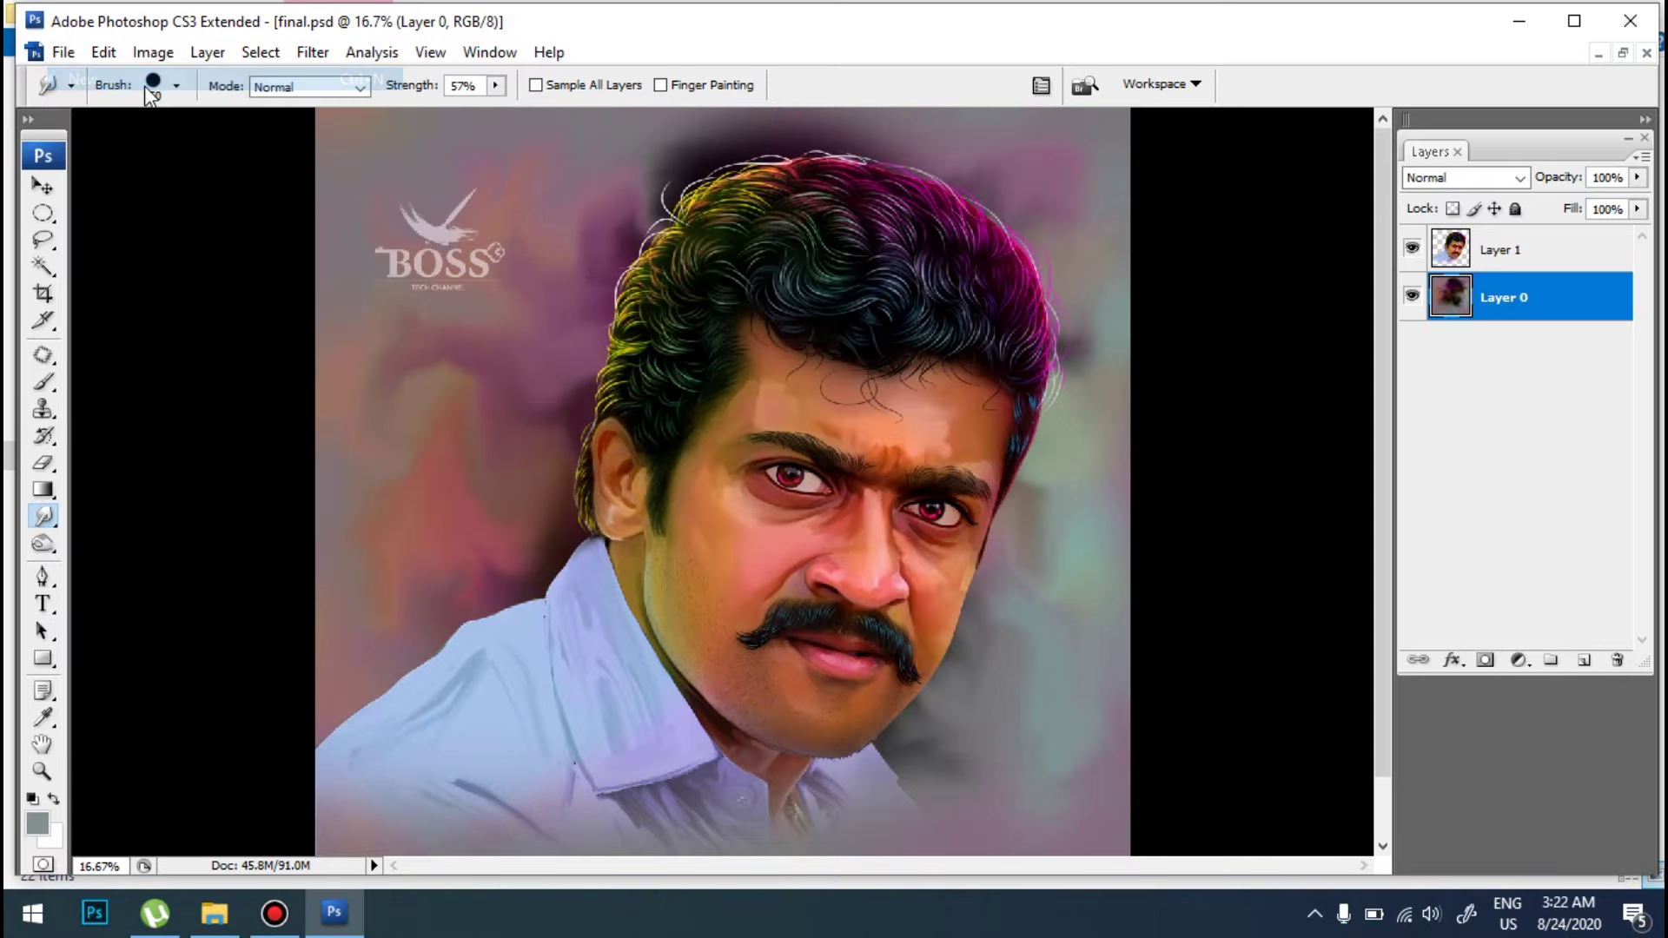
click(872, 331)
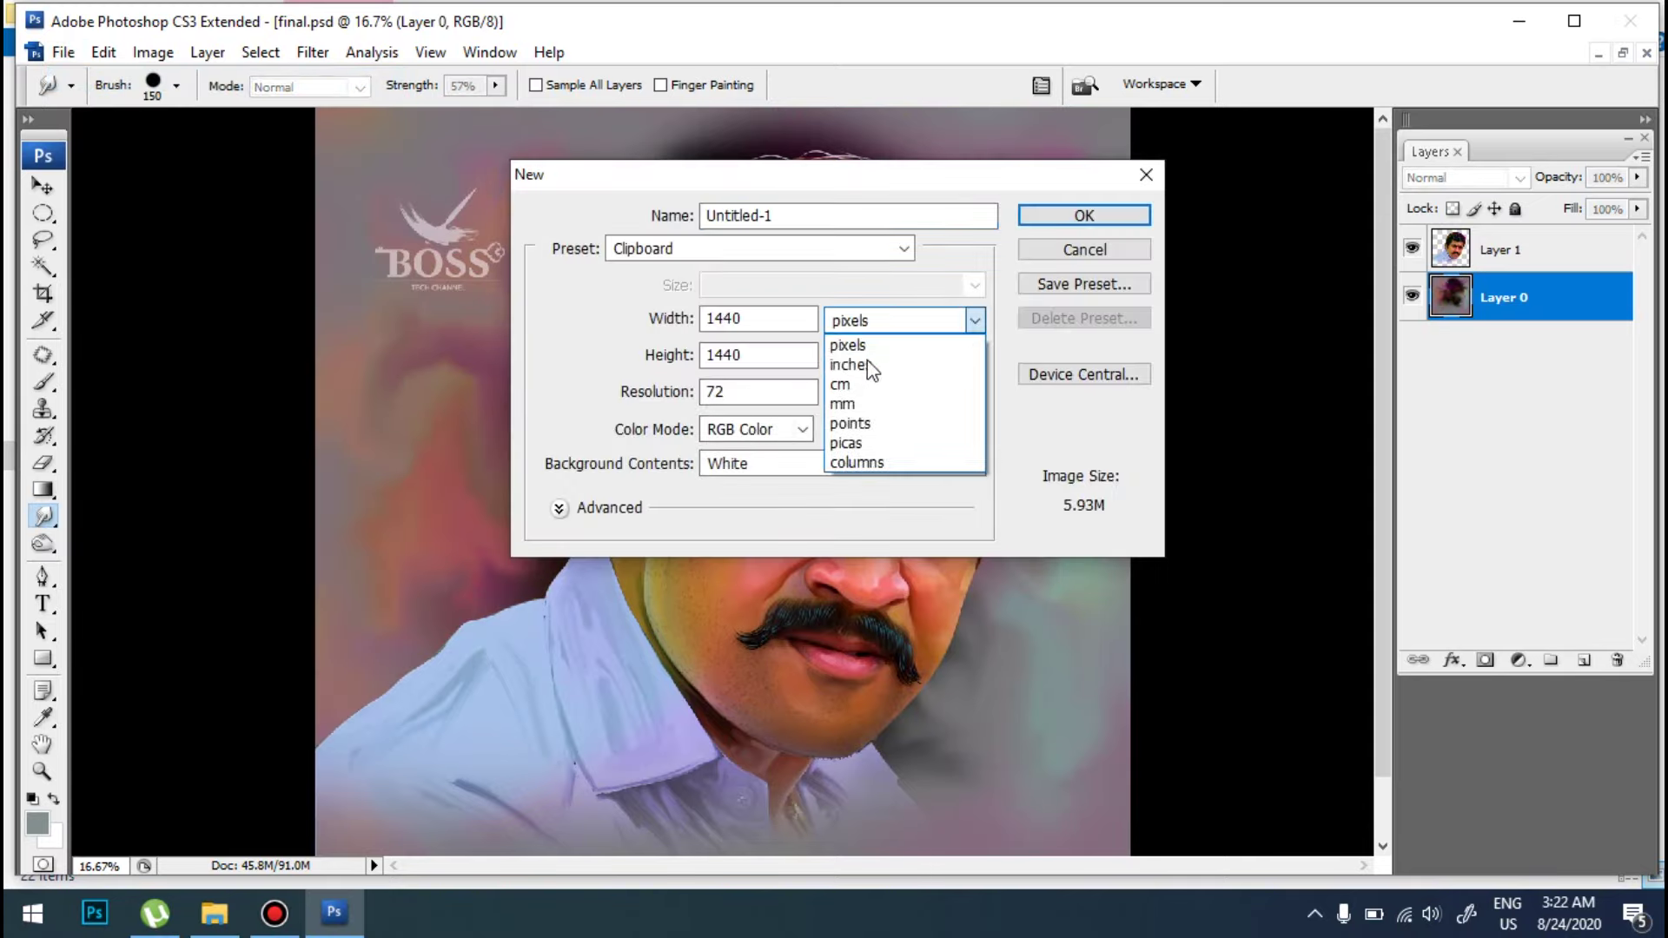
Step: Create Untitled-1 as a 20 × 20 inch white document at 72 pixels/inch
click(875, 365)
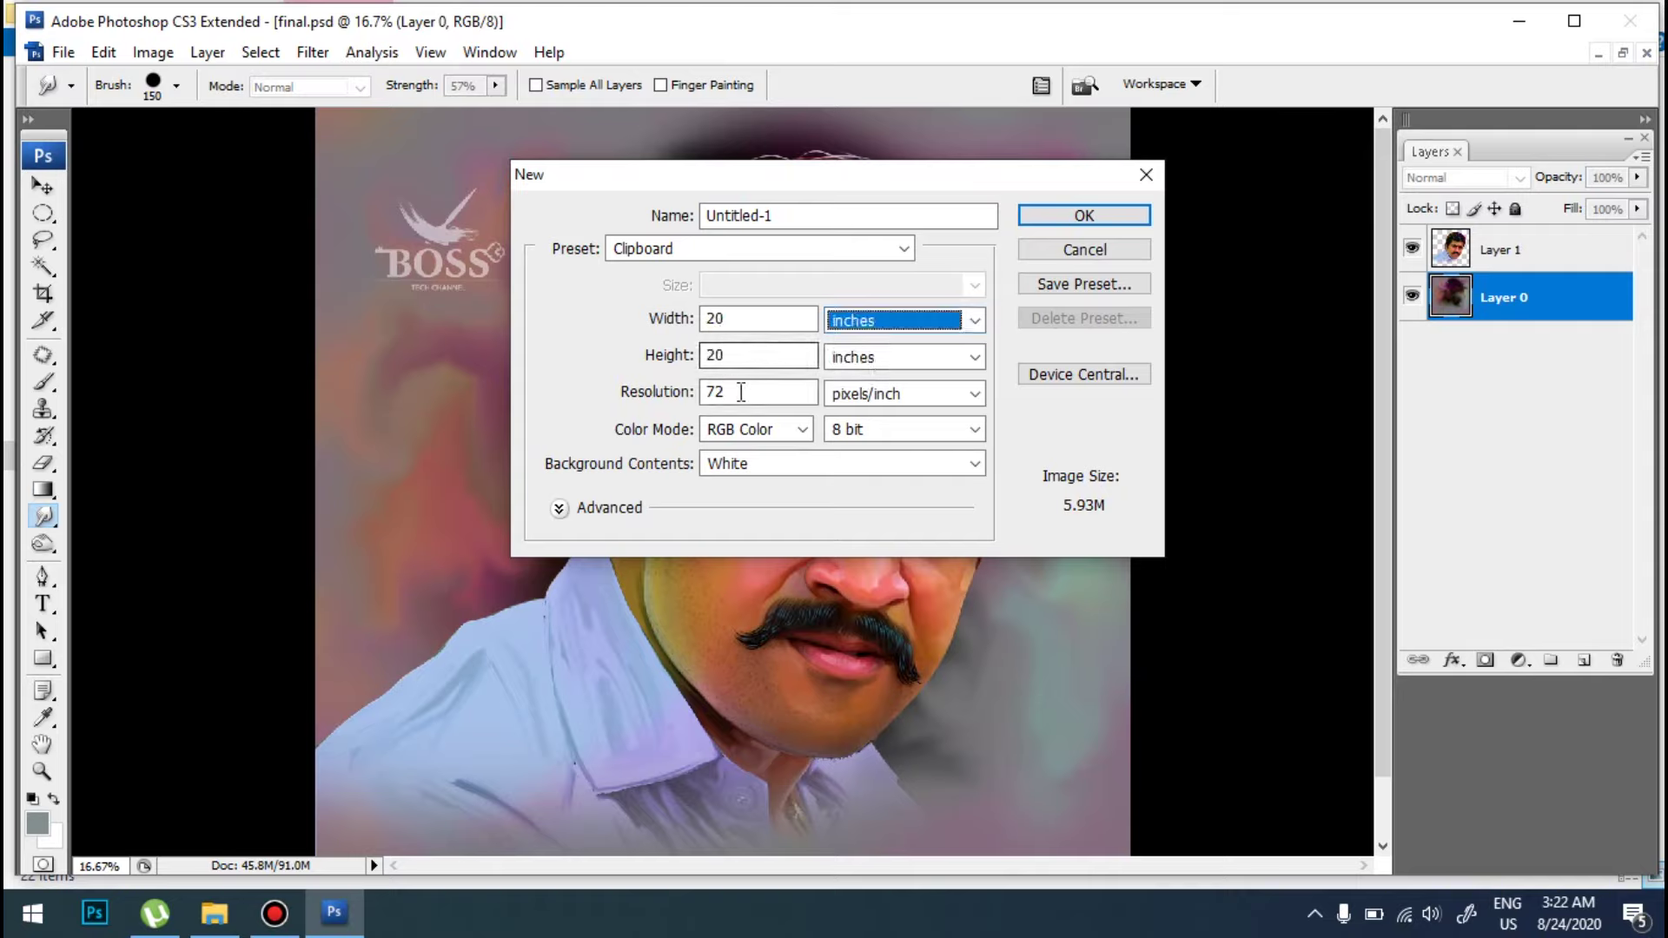
double_click(741, 391)
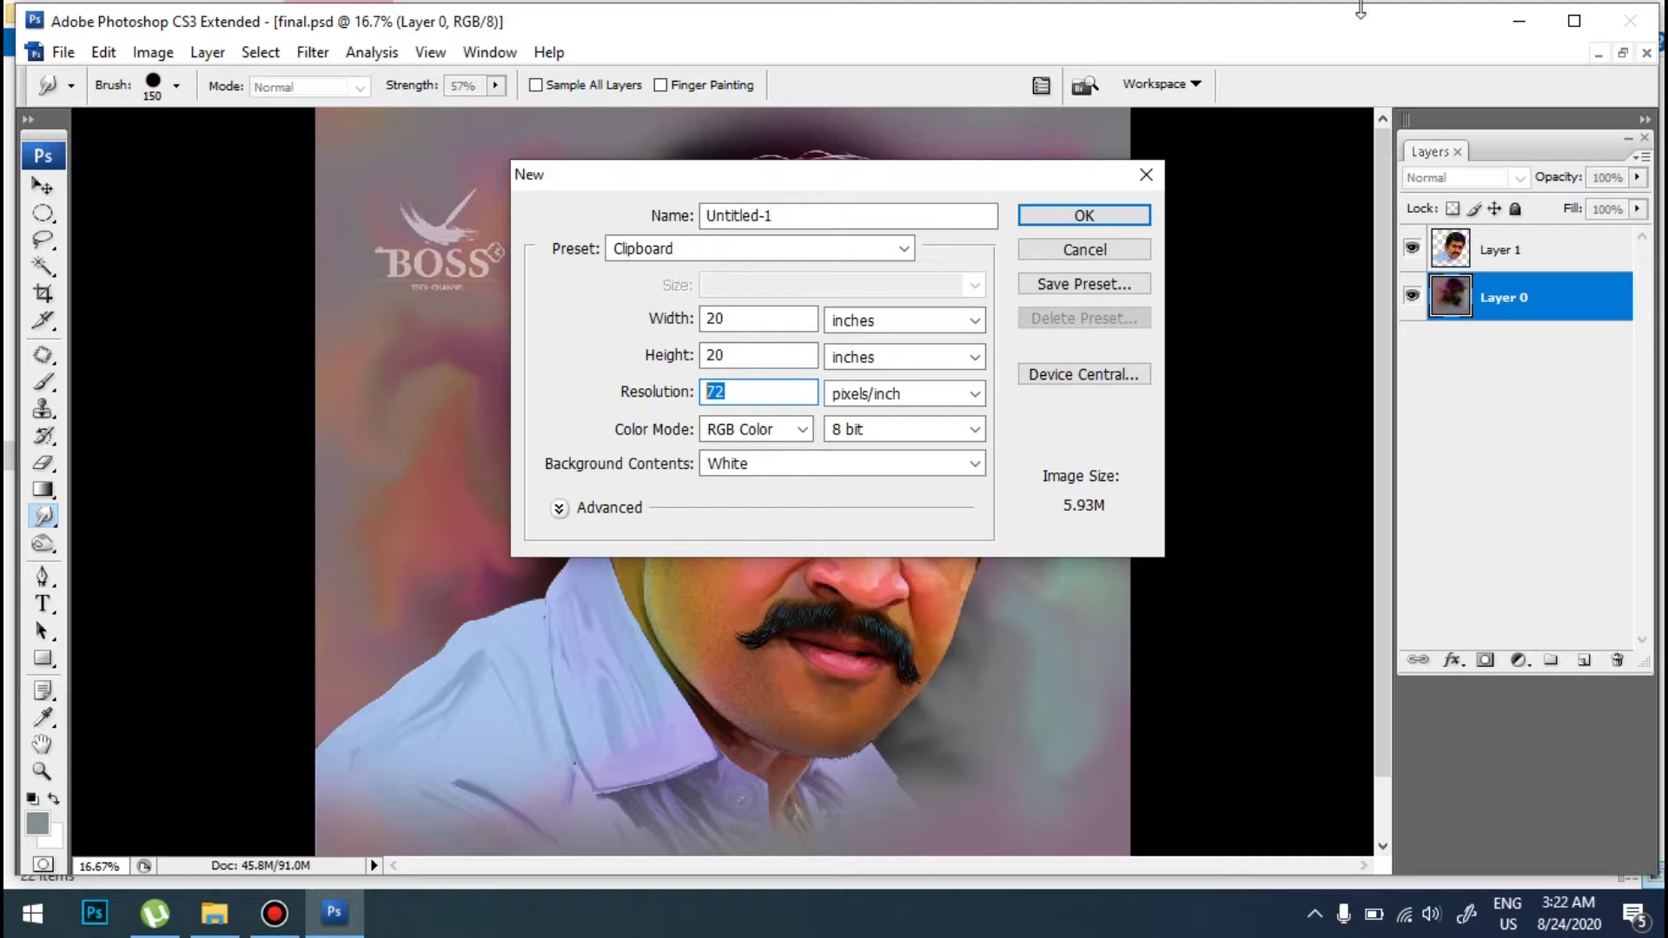
click(1075, 219)
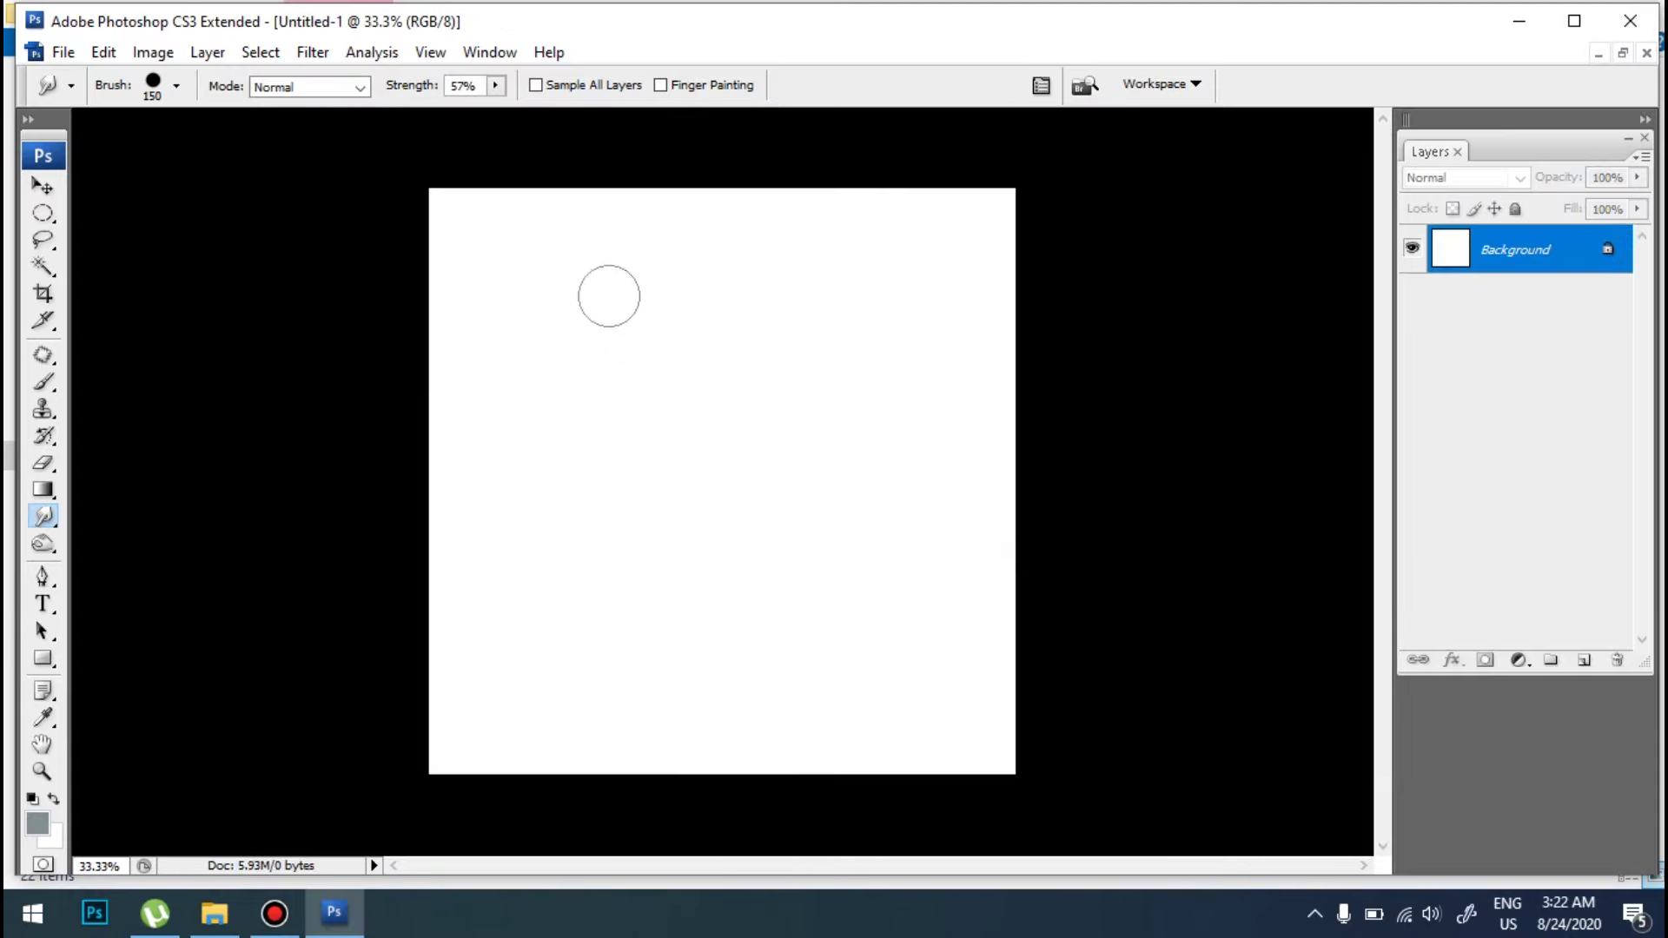
click(153, 85)
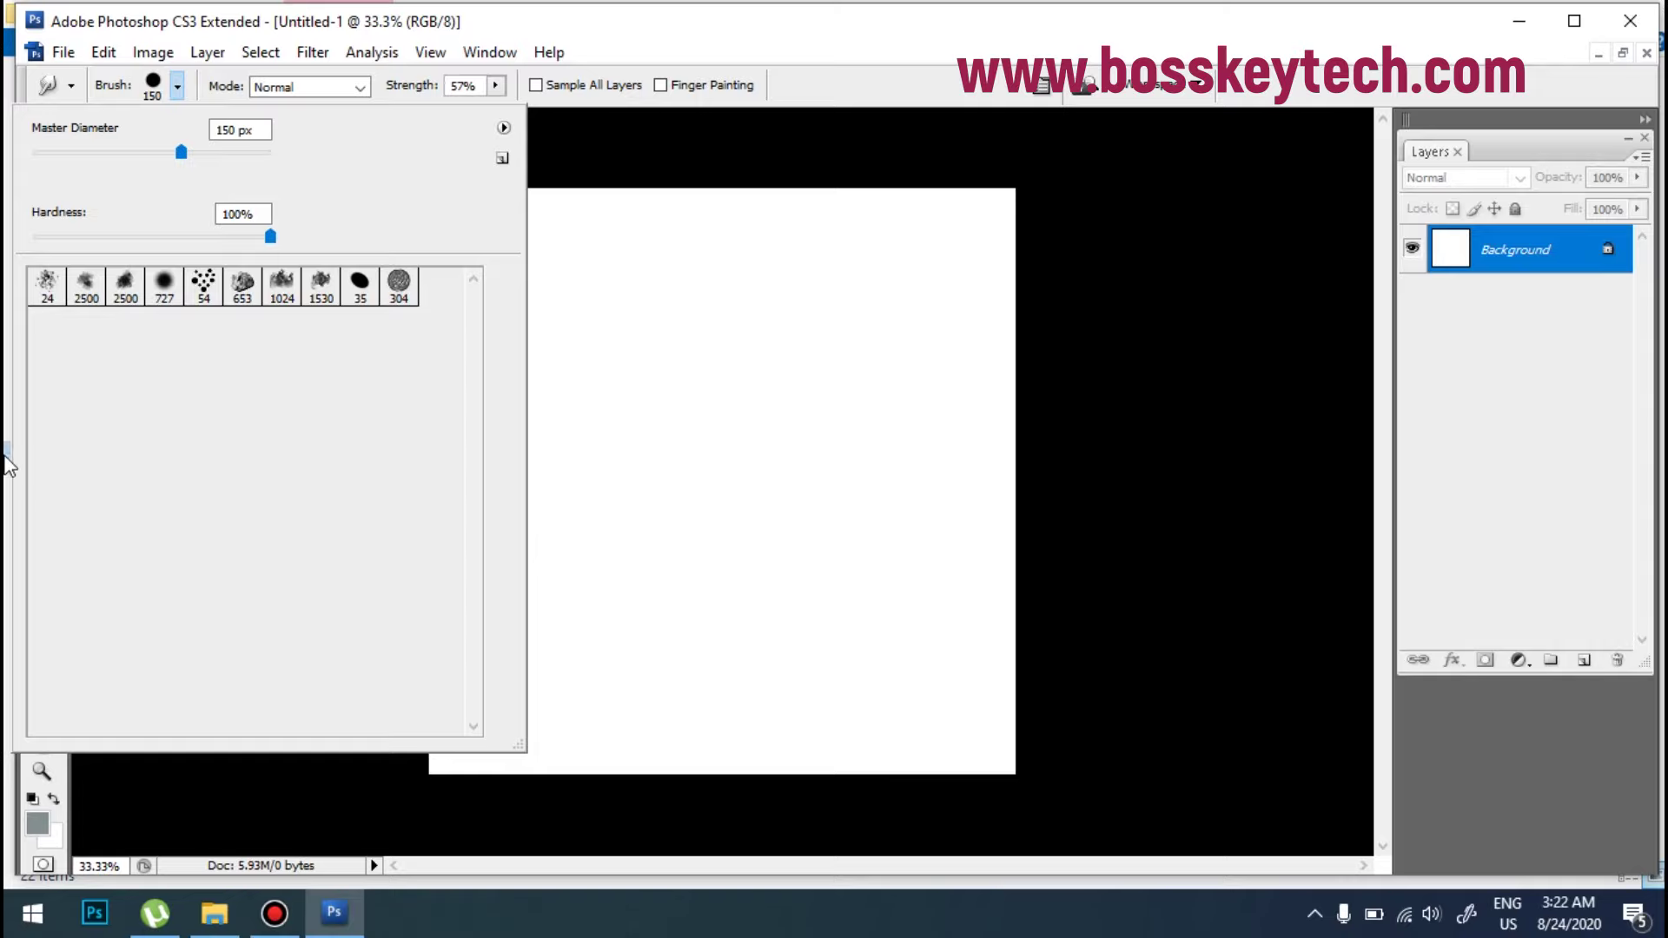
click(1174, 415)
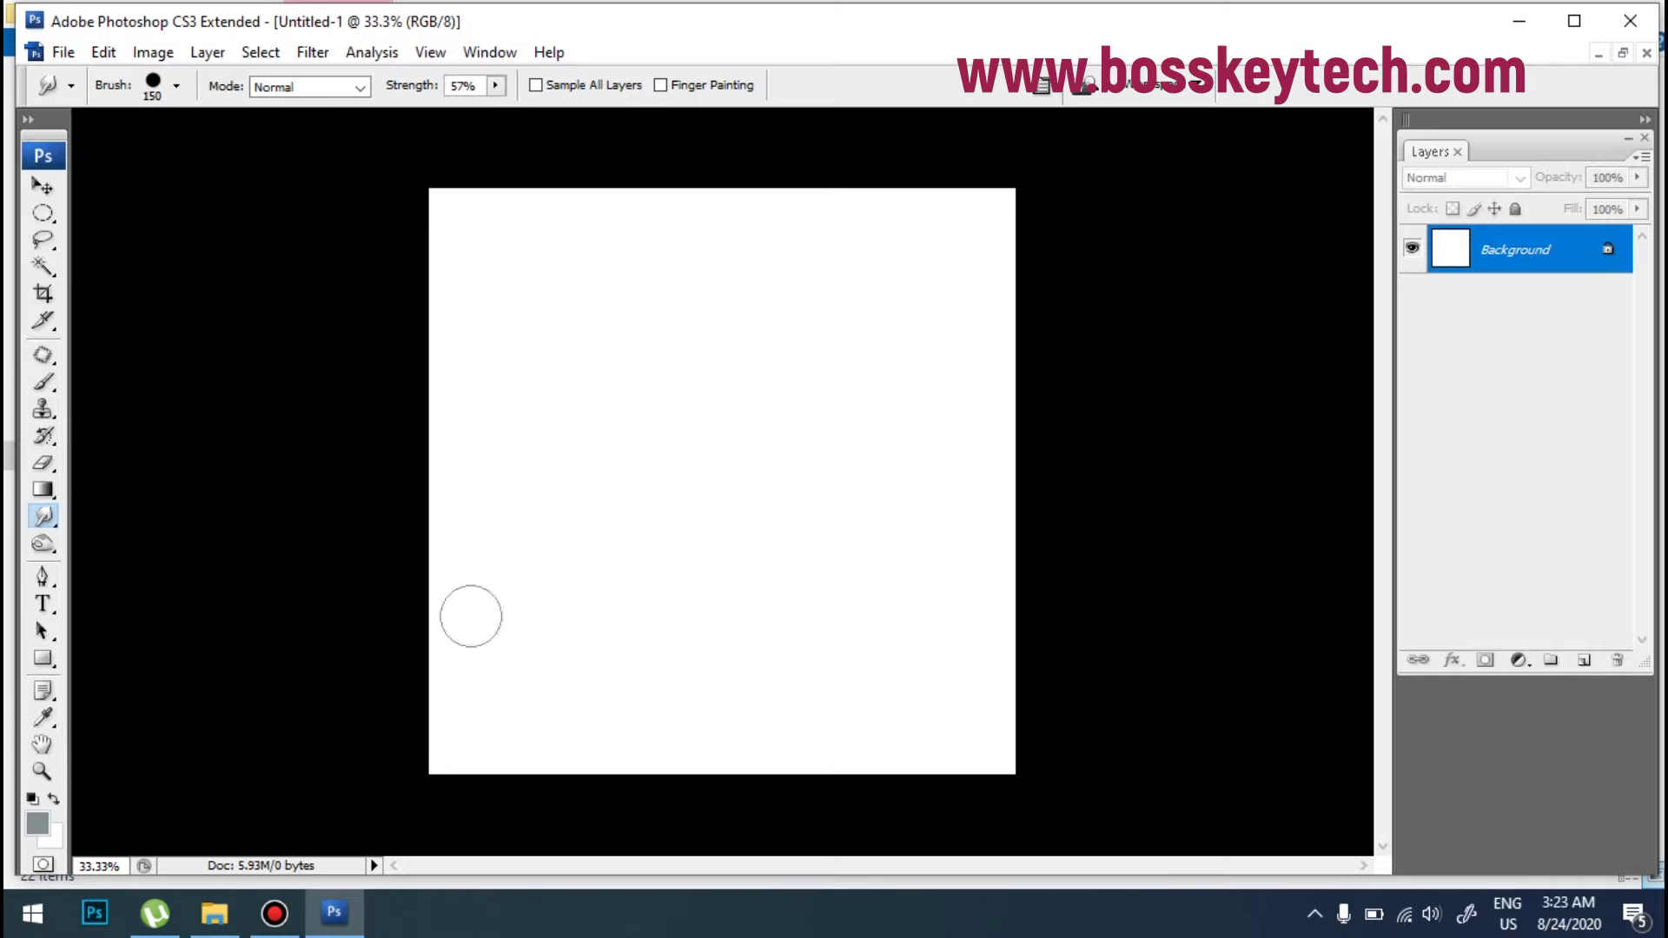
key(ctrl+alt+i)
drag(728, 172, 1264, 225)
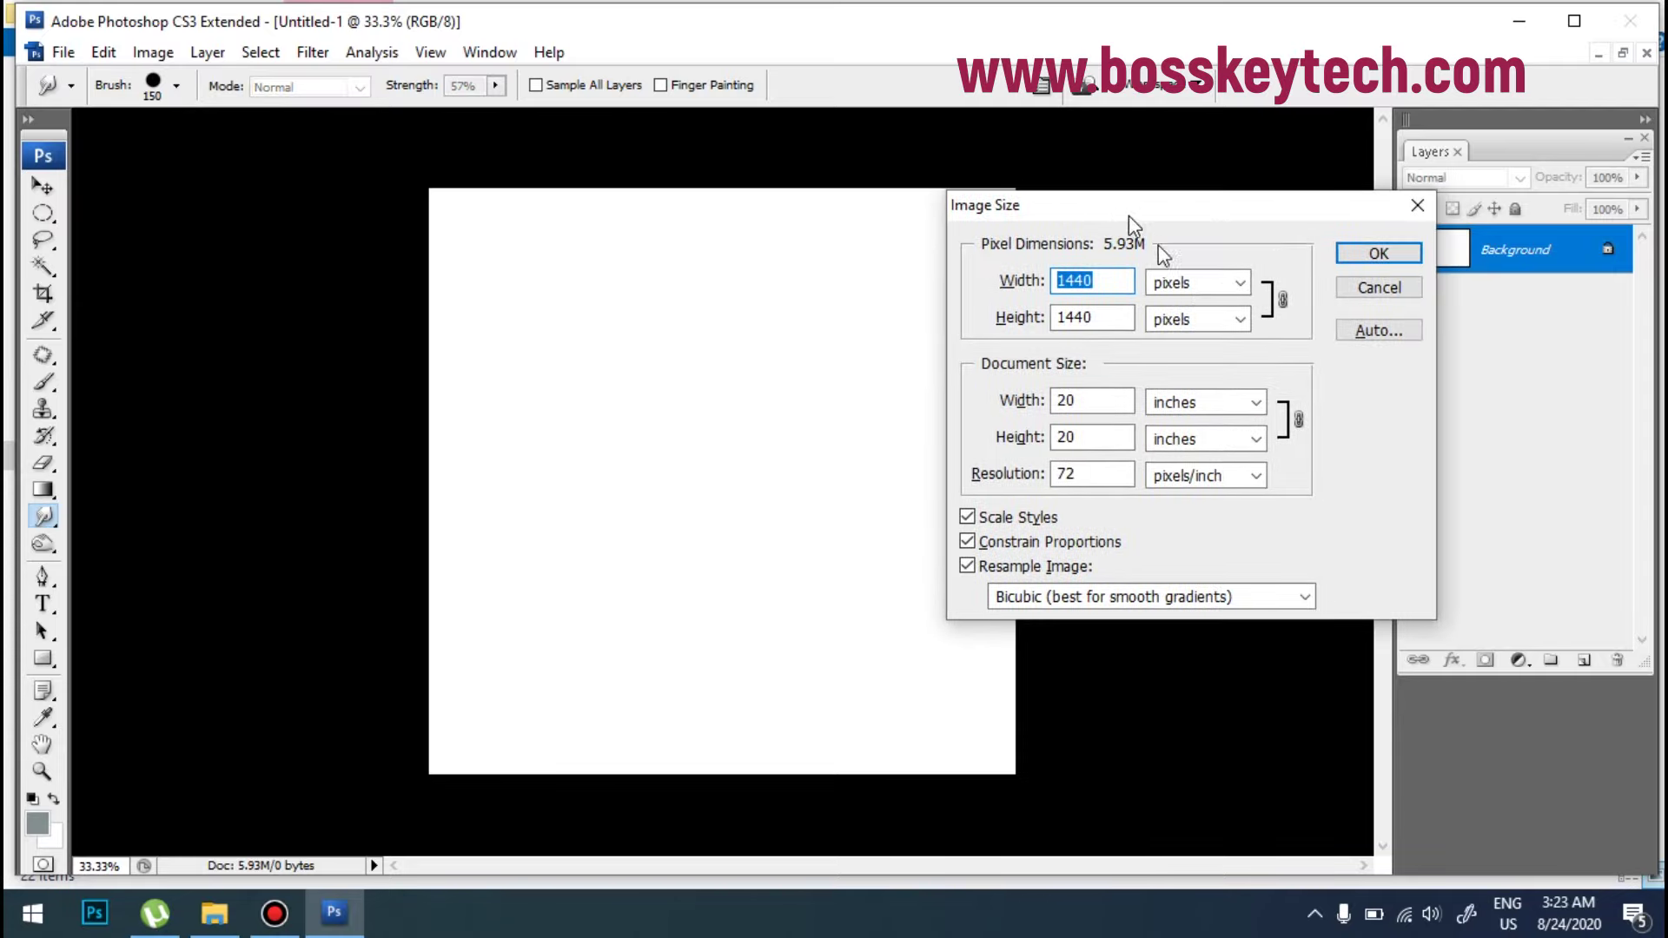
click(1417, 205)
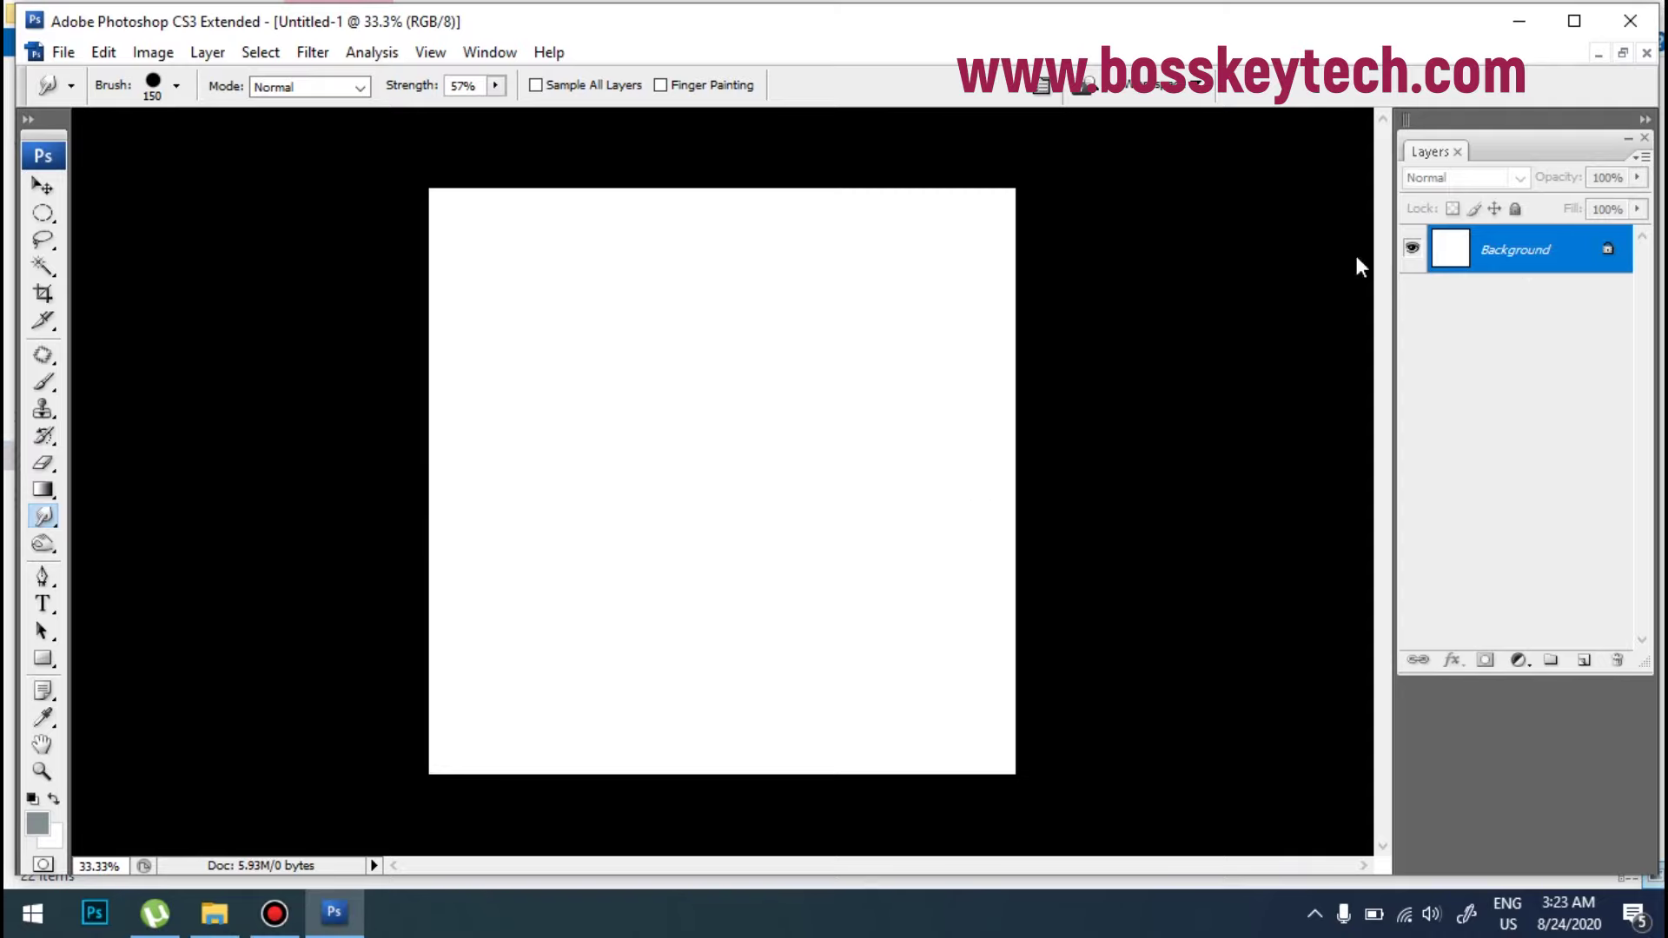
click(1585, 662)
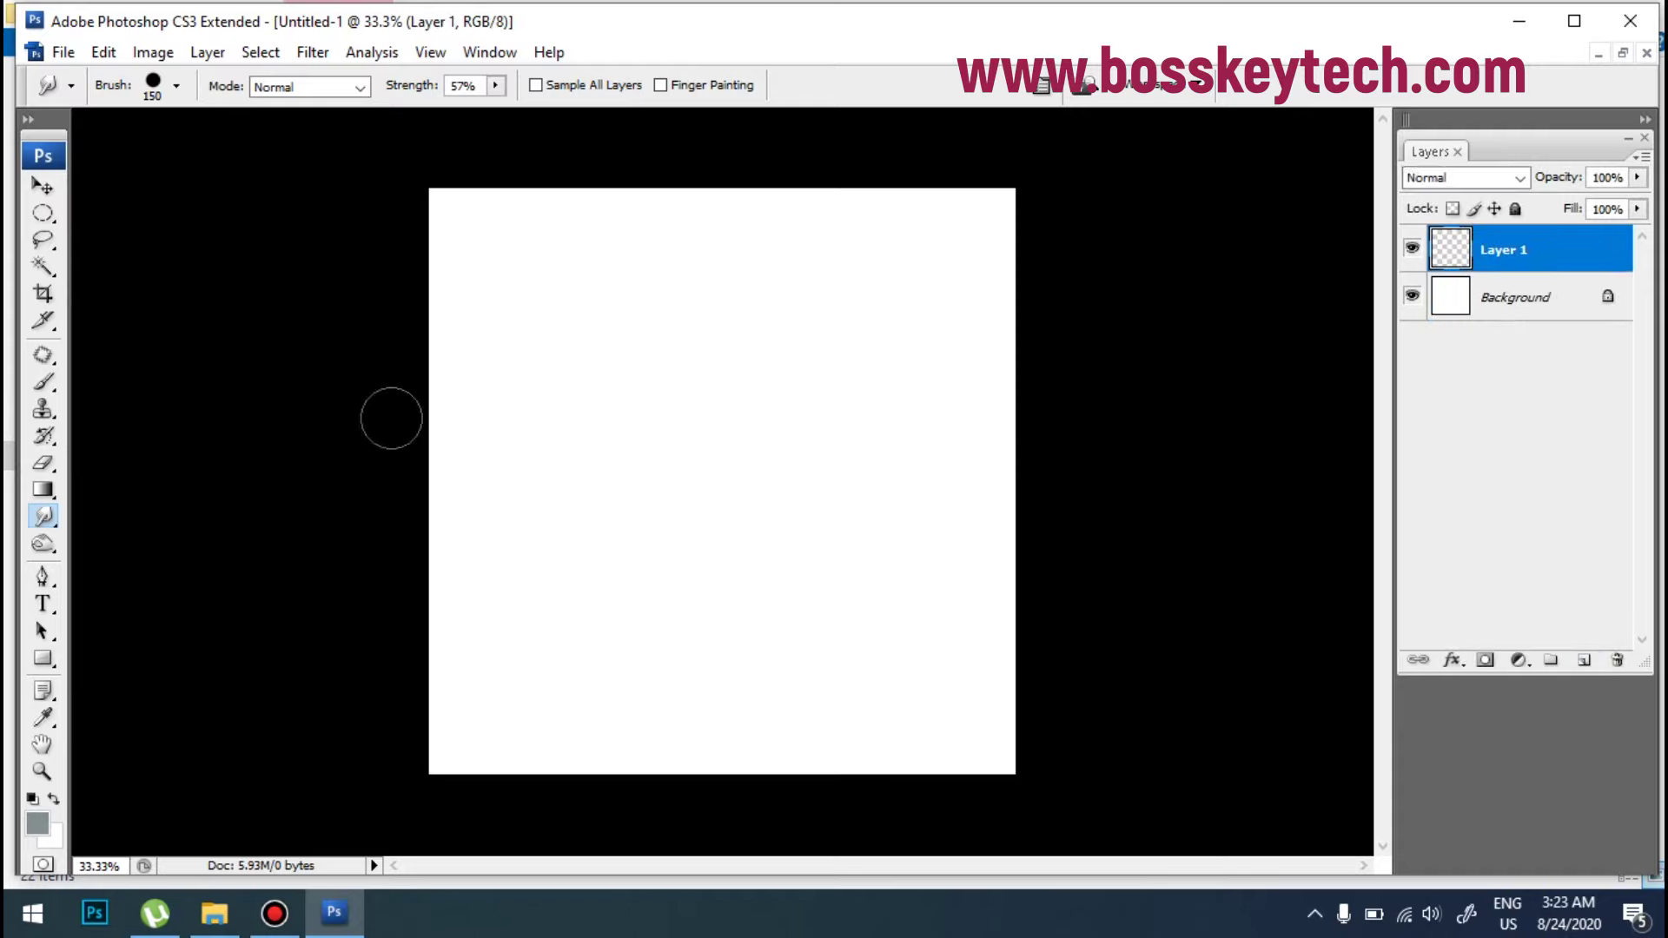
Step: Set the foreground colour to orange d38d29 (R 211, G 141, B 41)
click(39, 821)
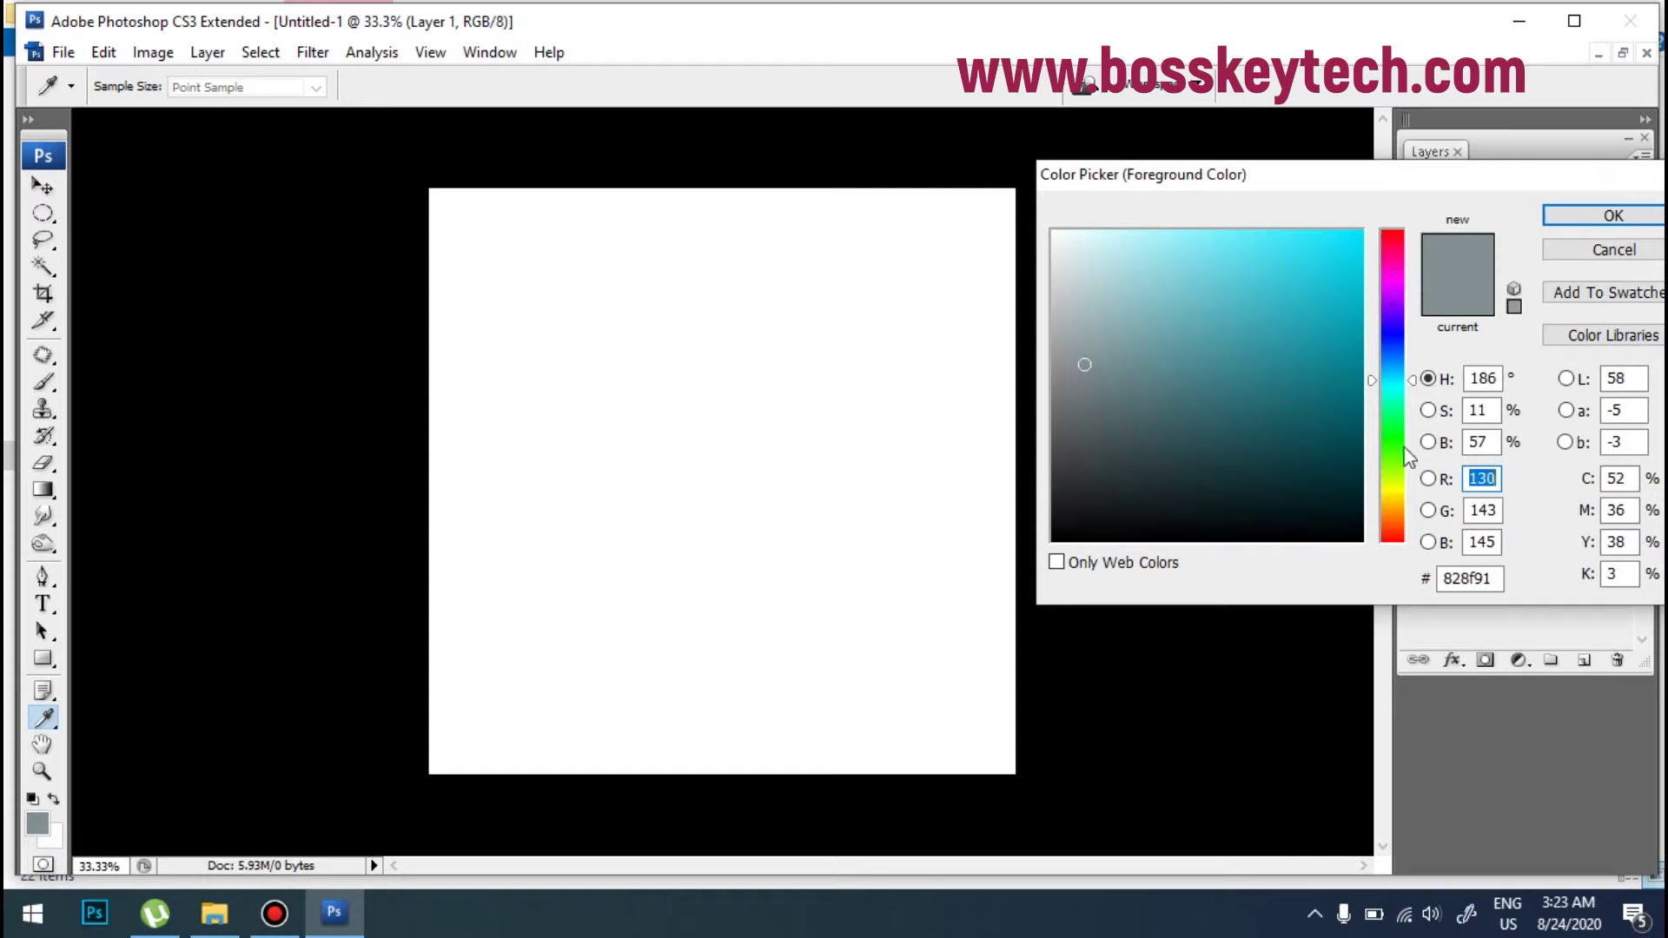
click(1397, 512)
click(1303, 284)
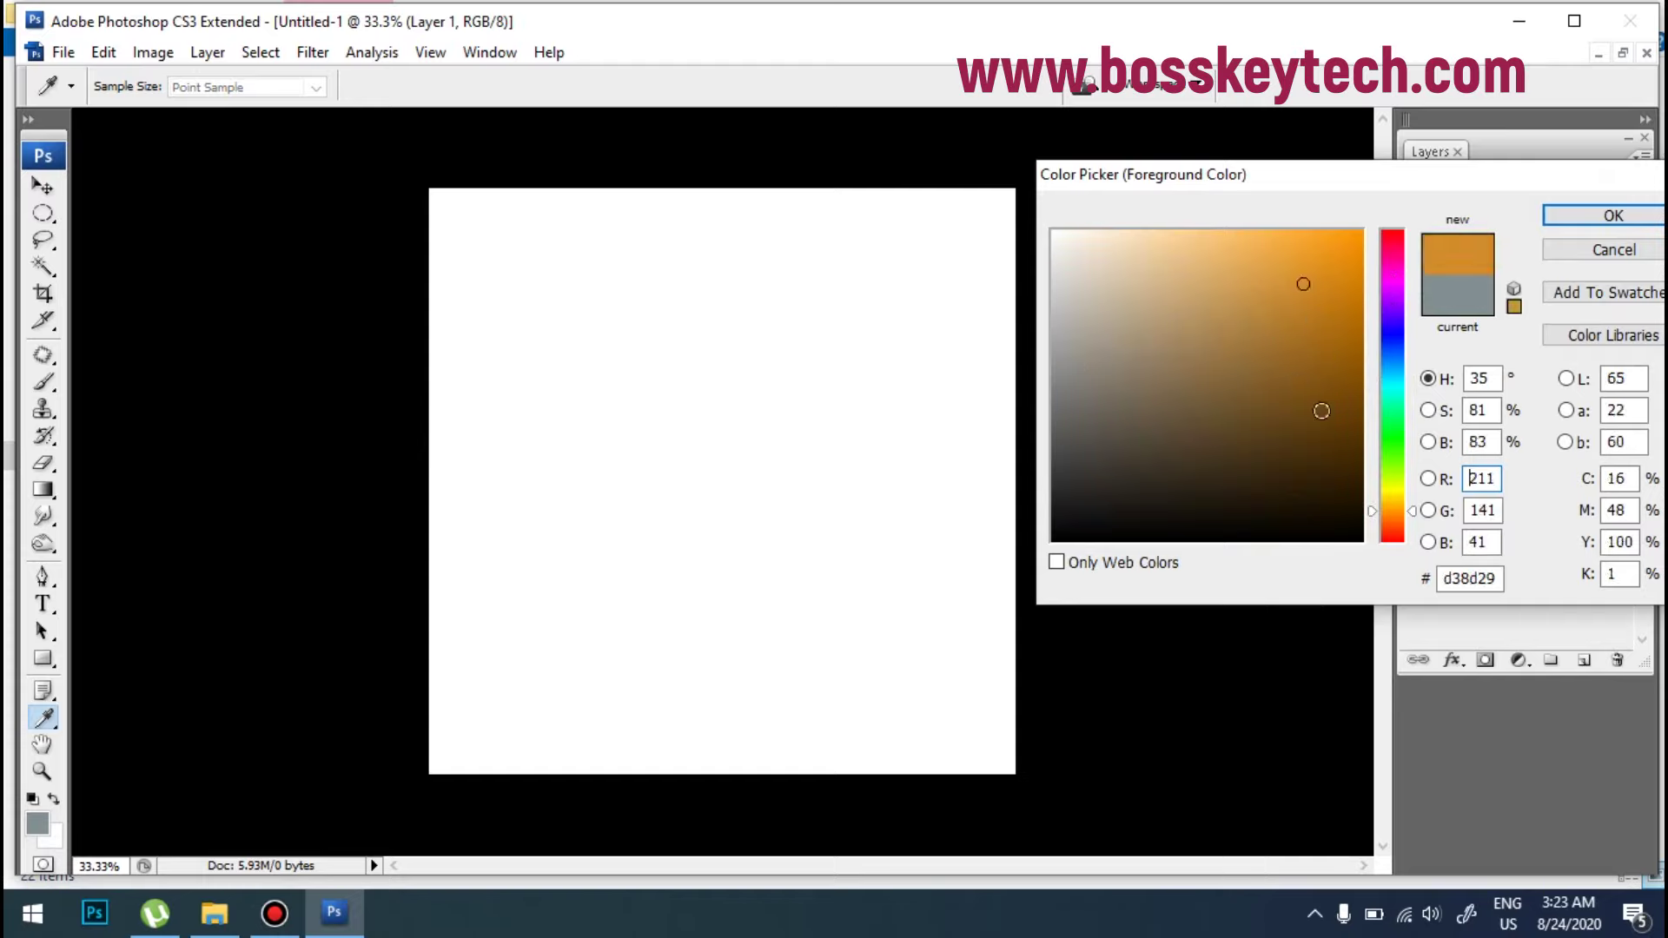
click(1341, 262)
click(1614, 216)
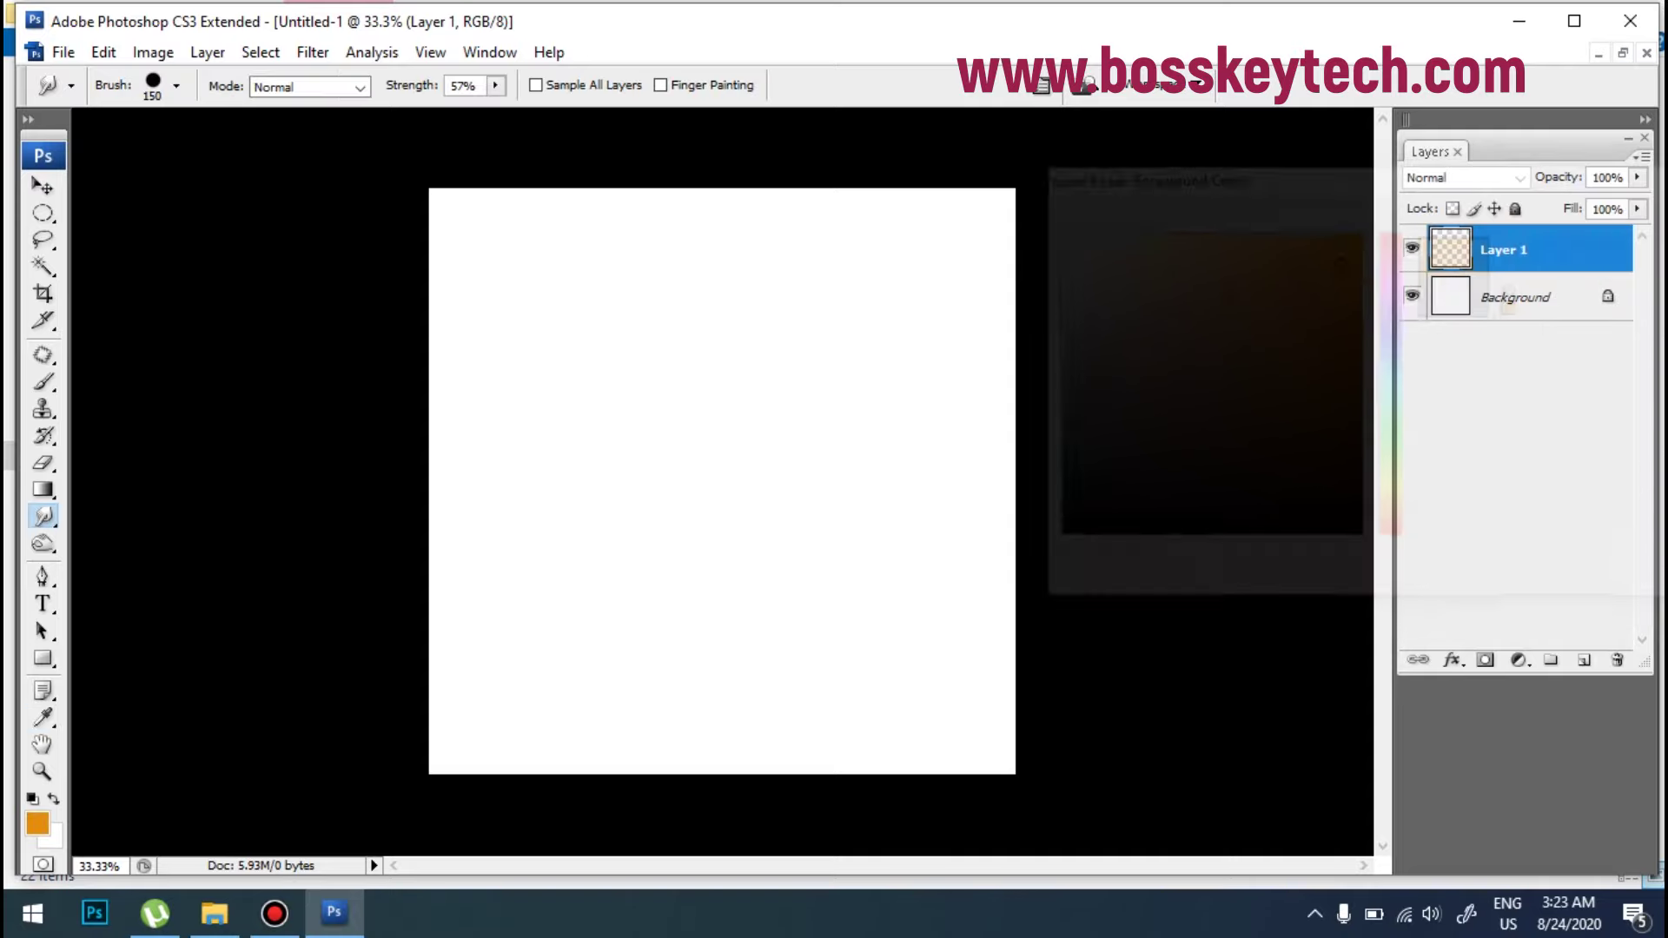
click(1049, 88)
click(1049, 88)
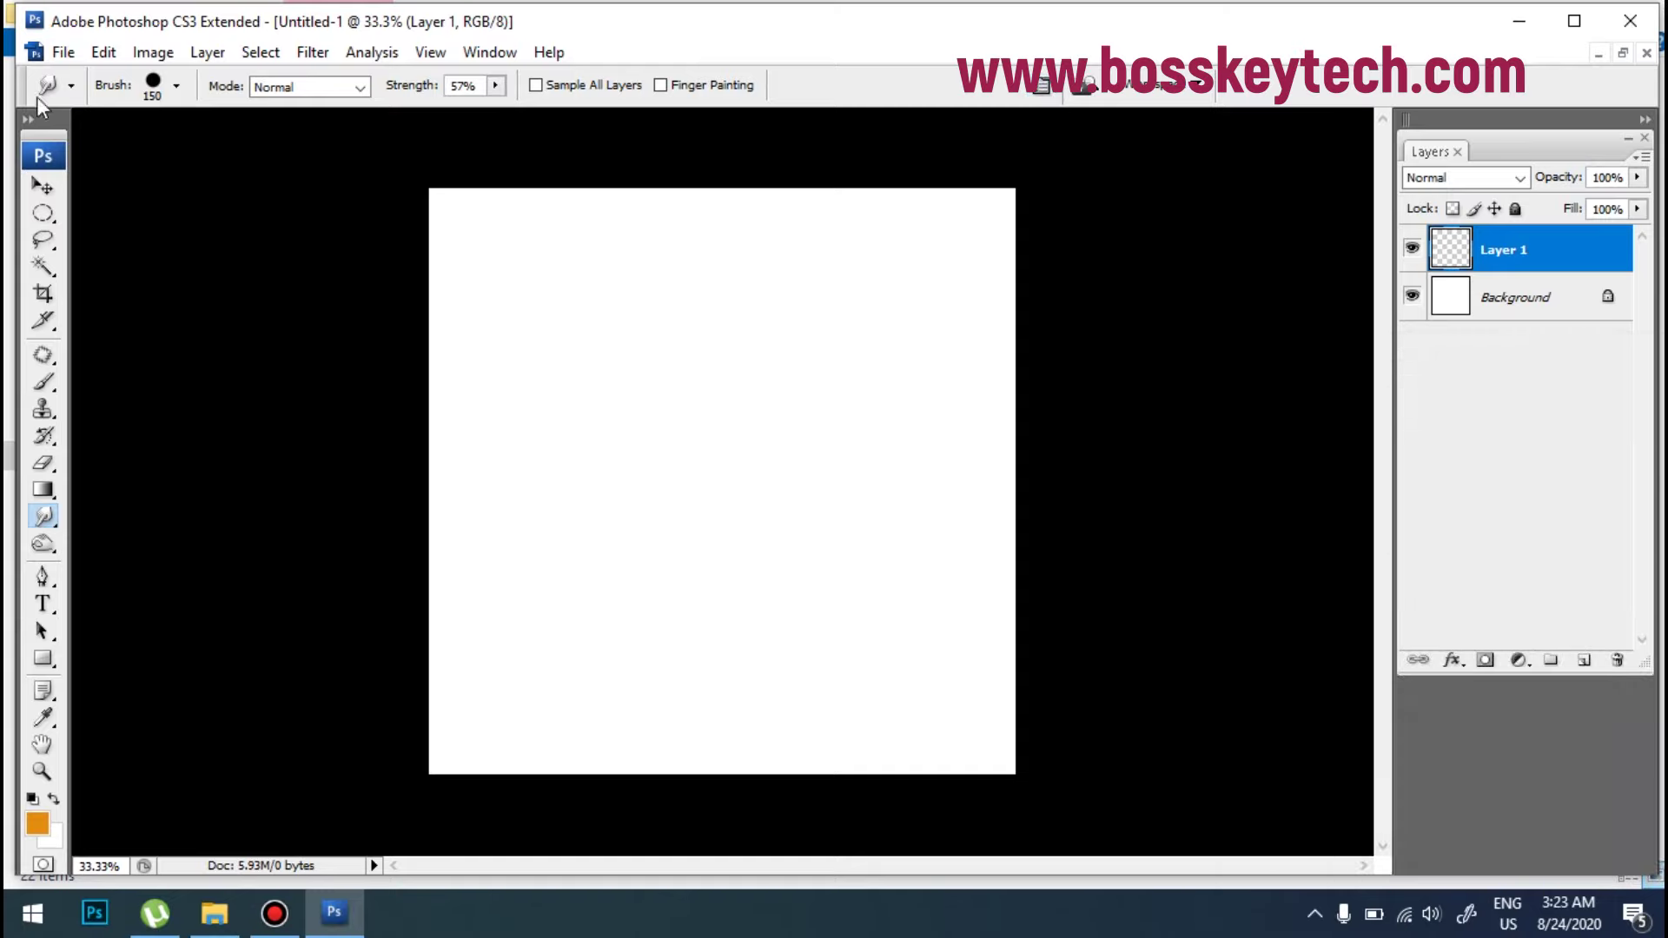
Step: Choose the 35 px brush preset, set Roundness to 100% and turn Spacing off
click(154, 90)
click(346, 301)
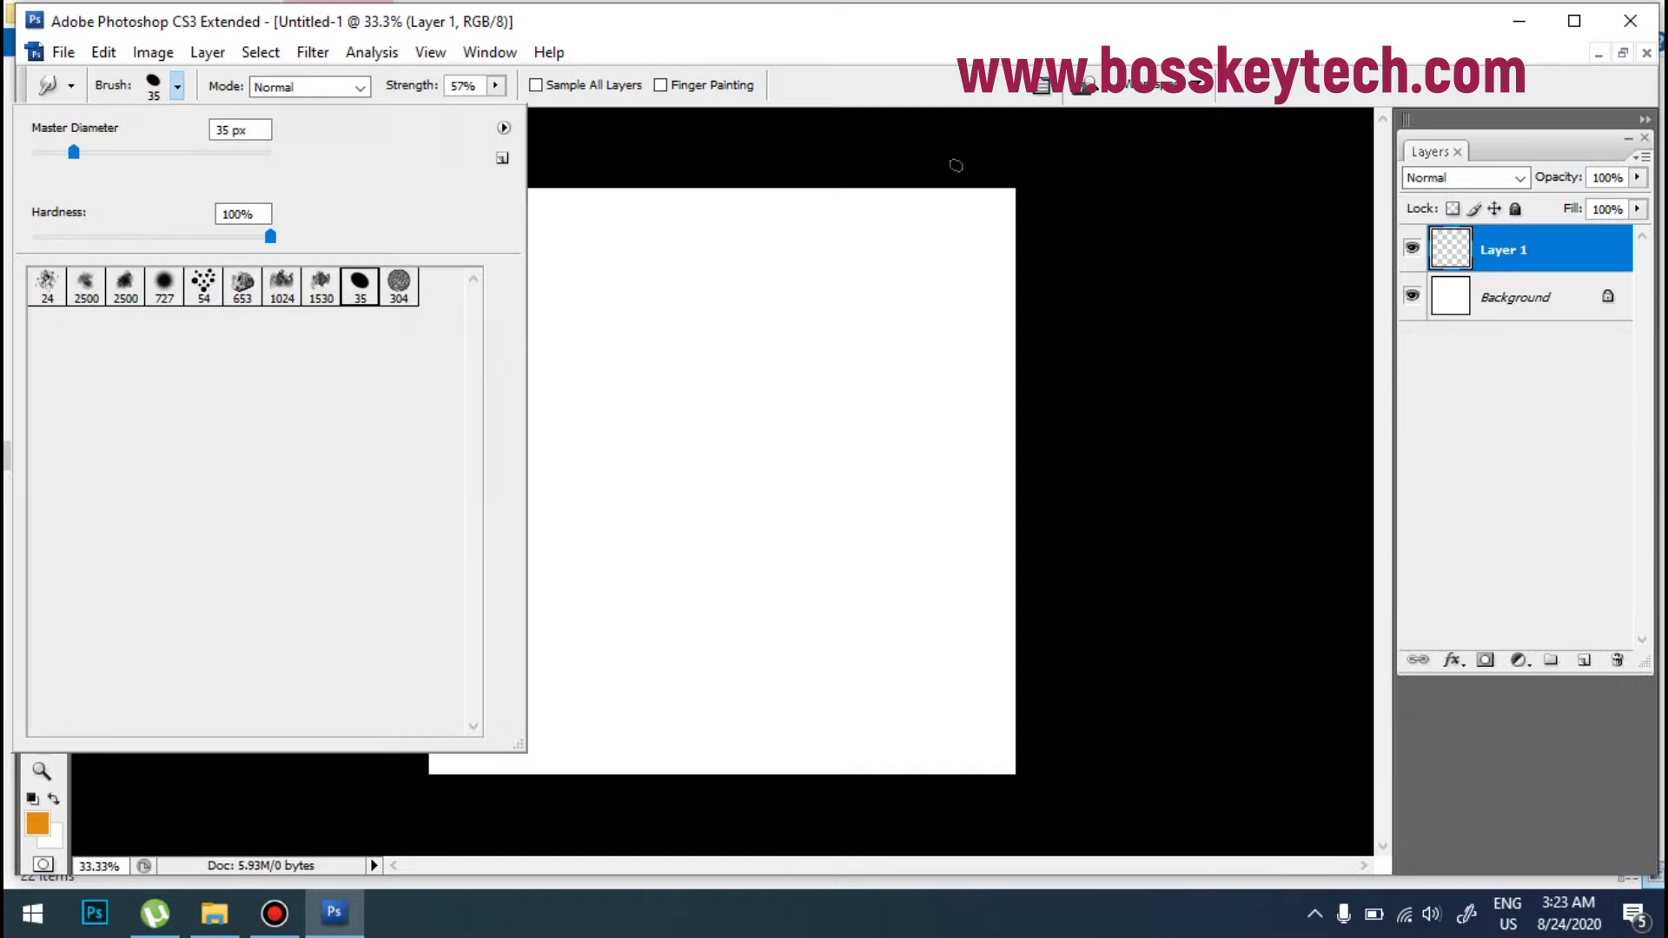
click(1035, 85)
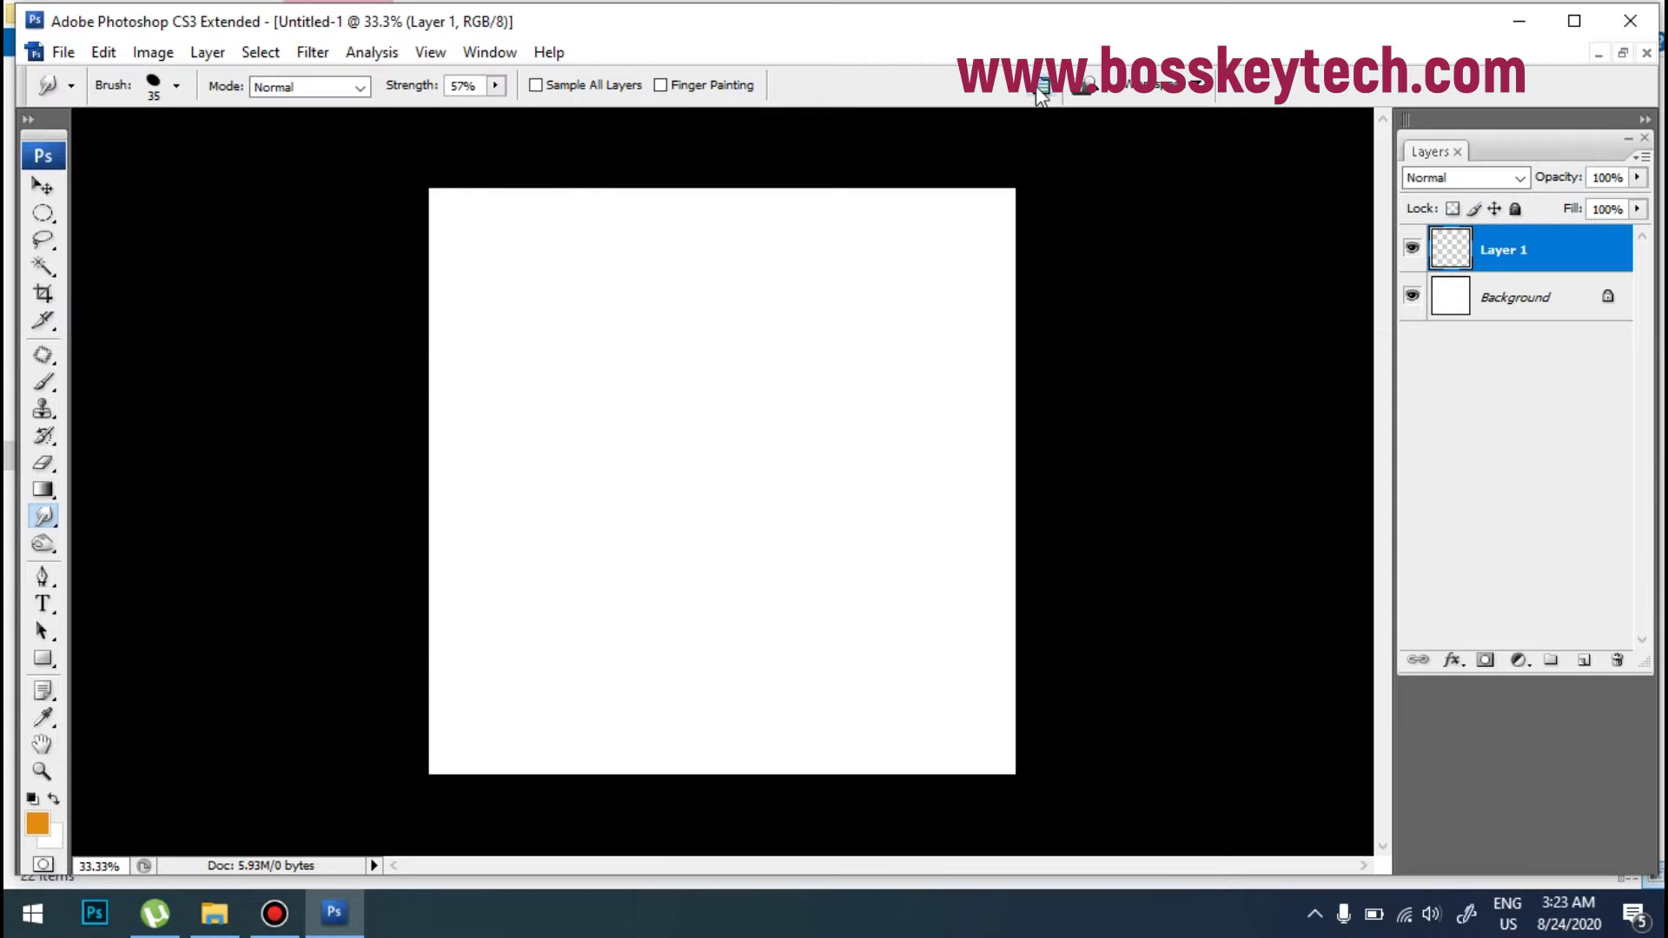
click(1036, 85)
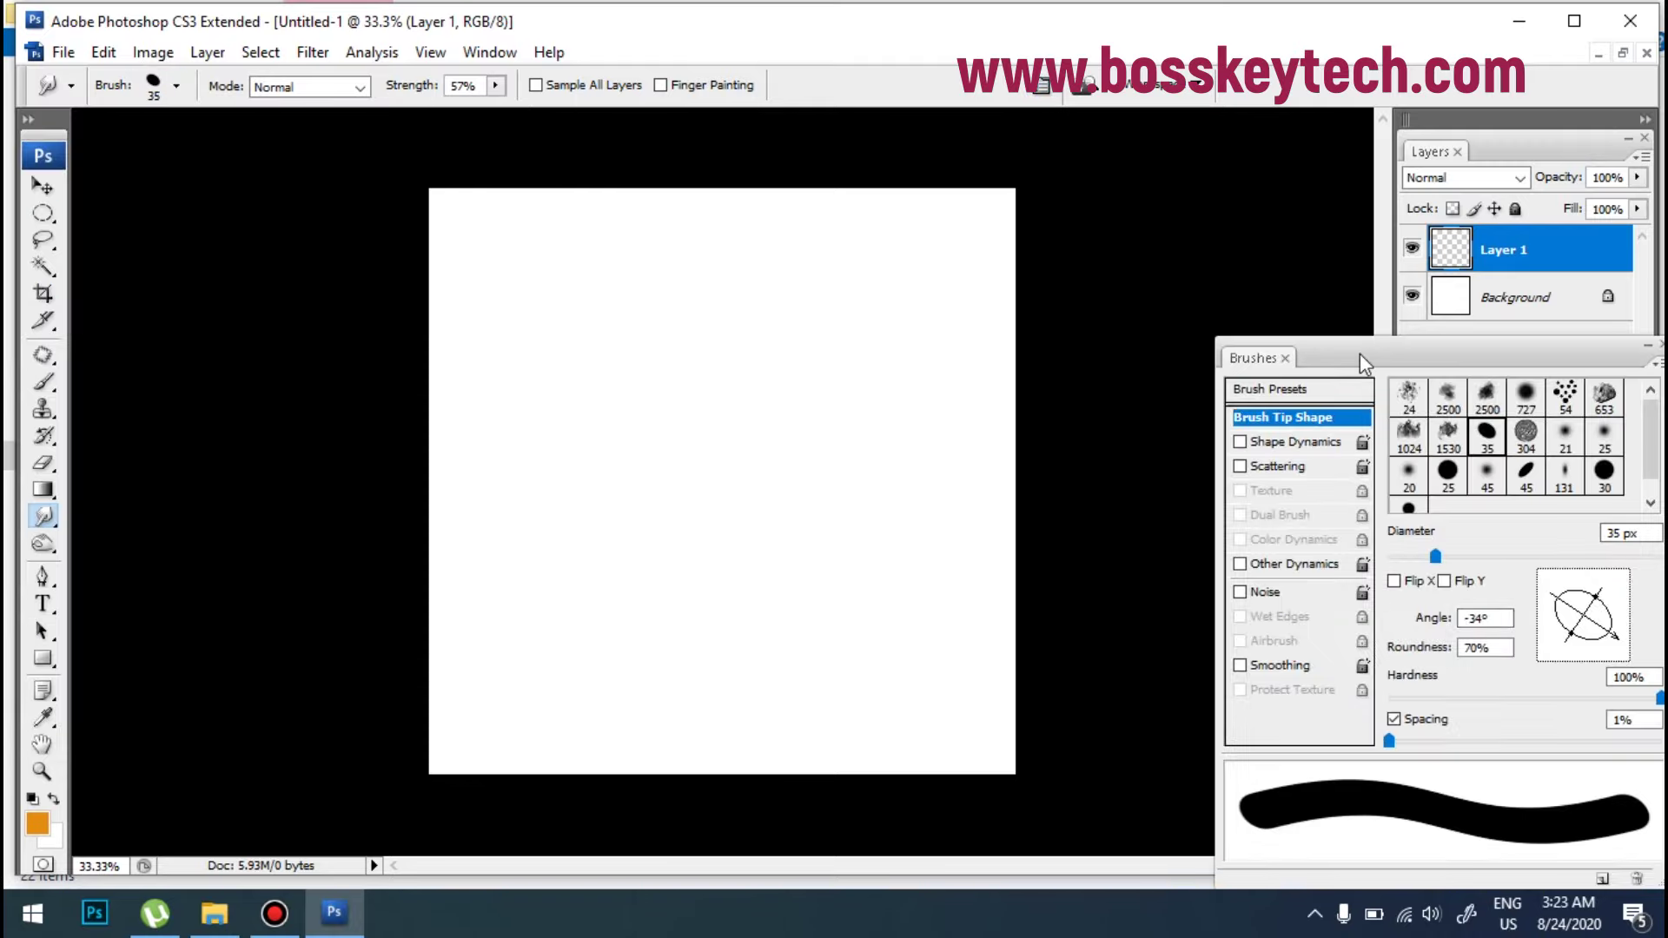
drag(1359, 353, 1298, 239)
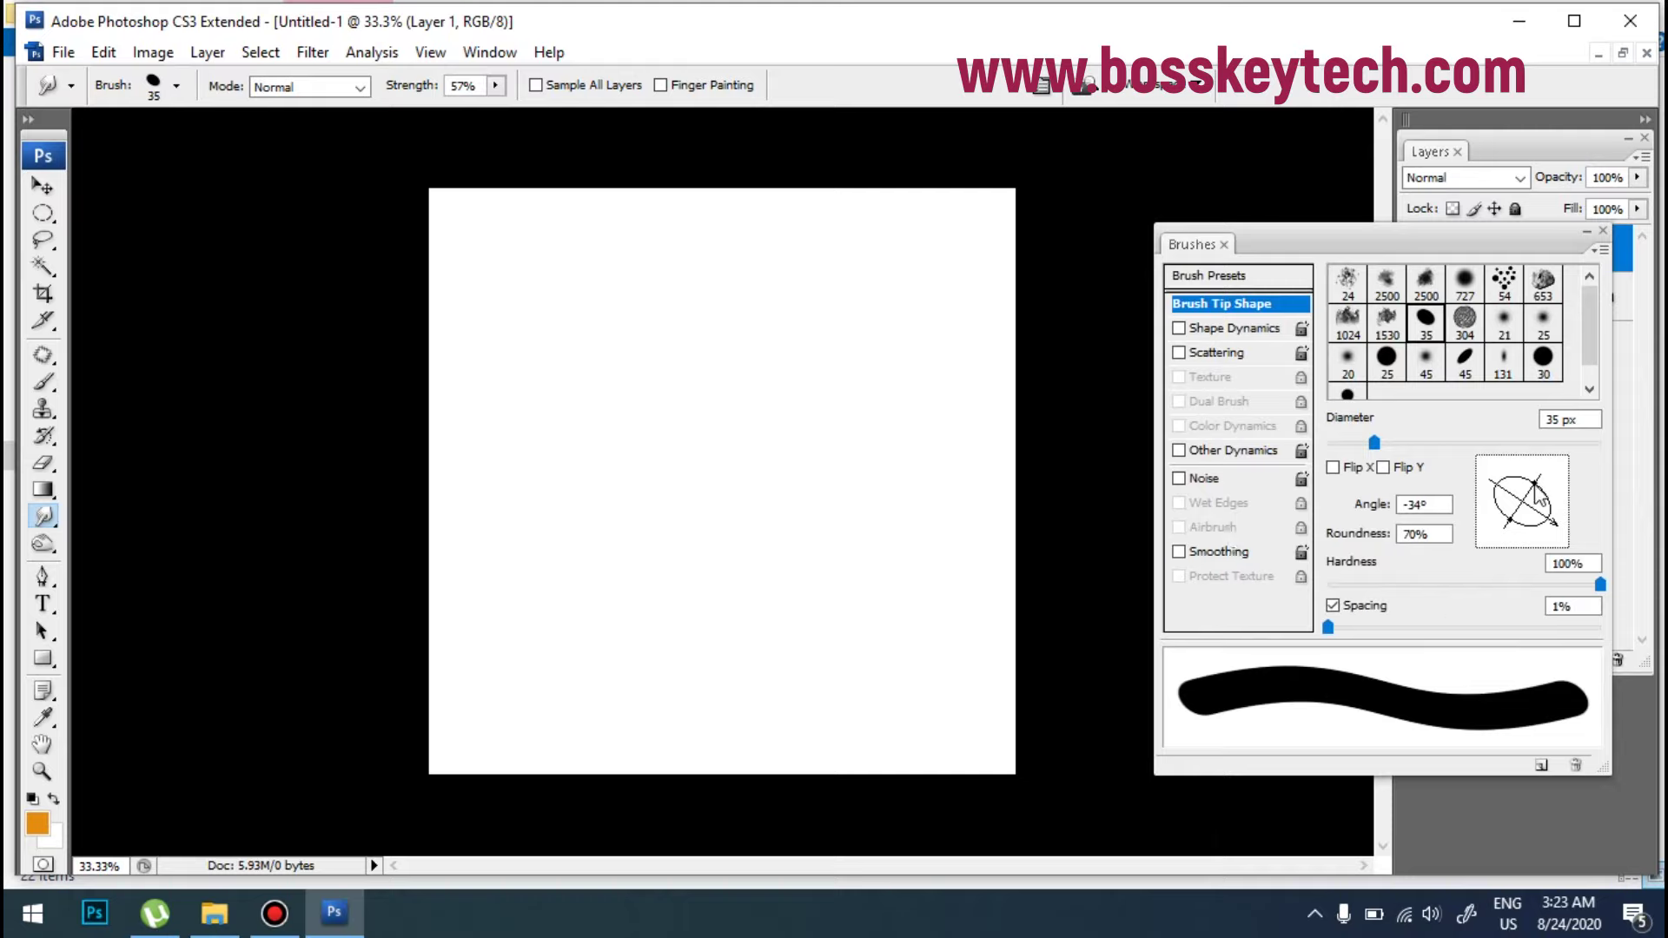
drag(1534, 491, 1541, 474)
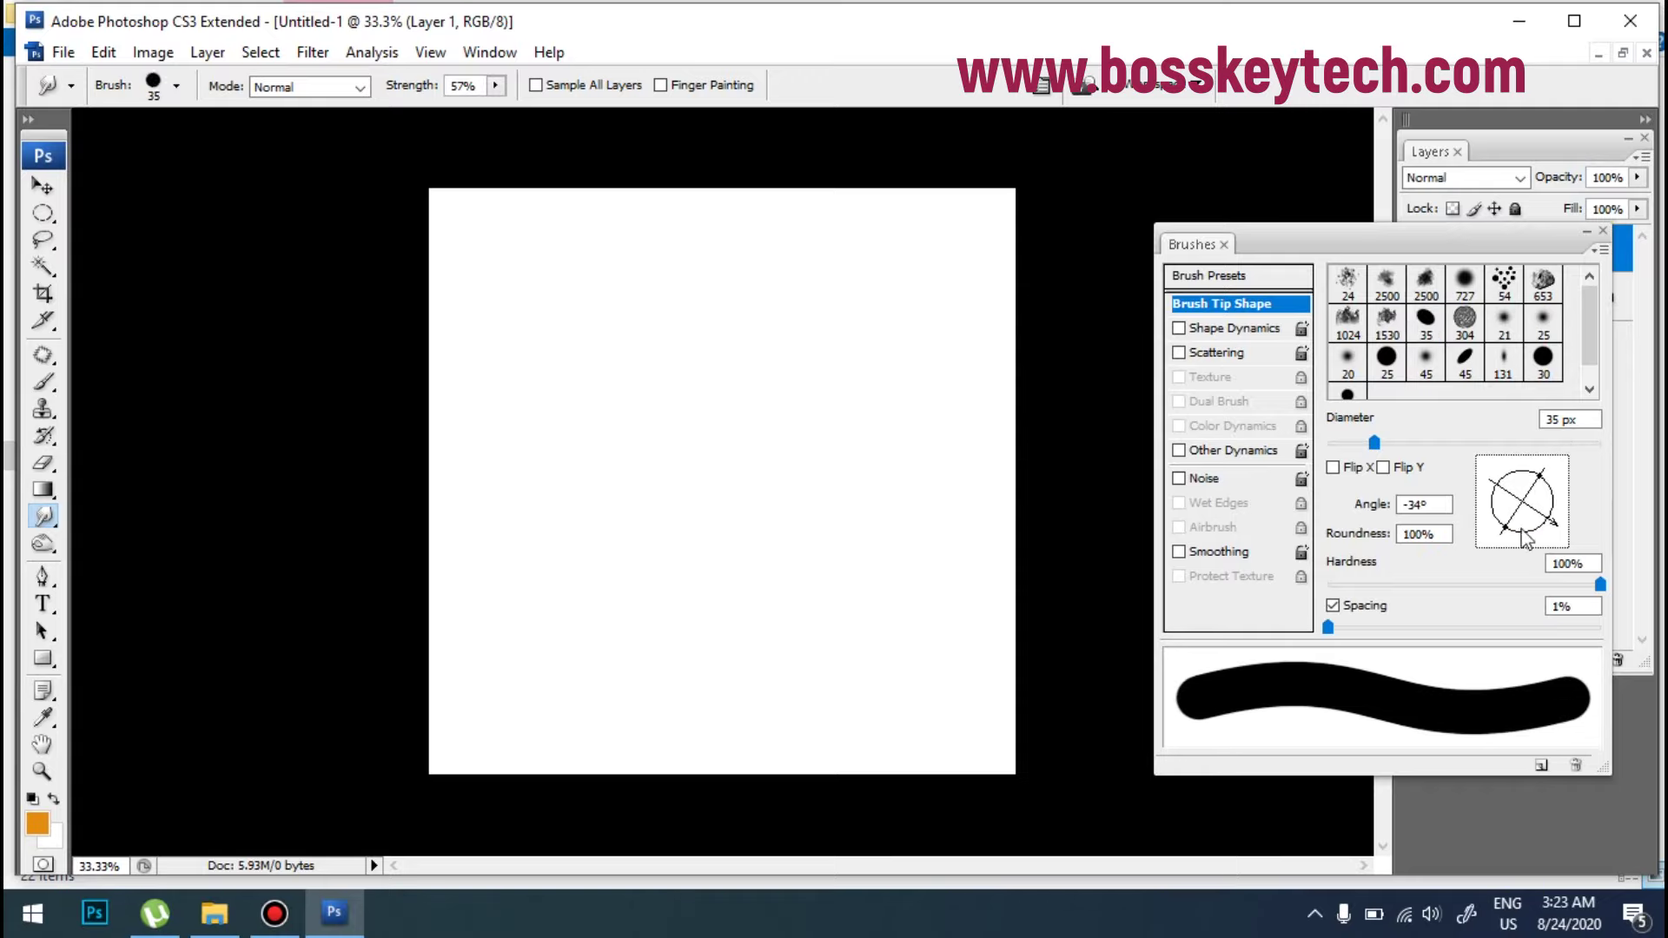
click(1361, 613)
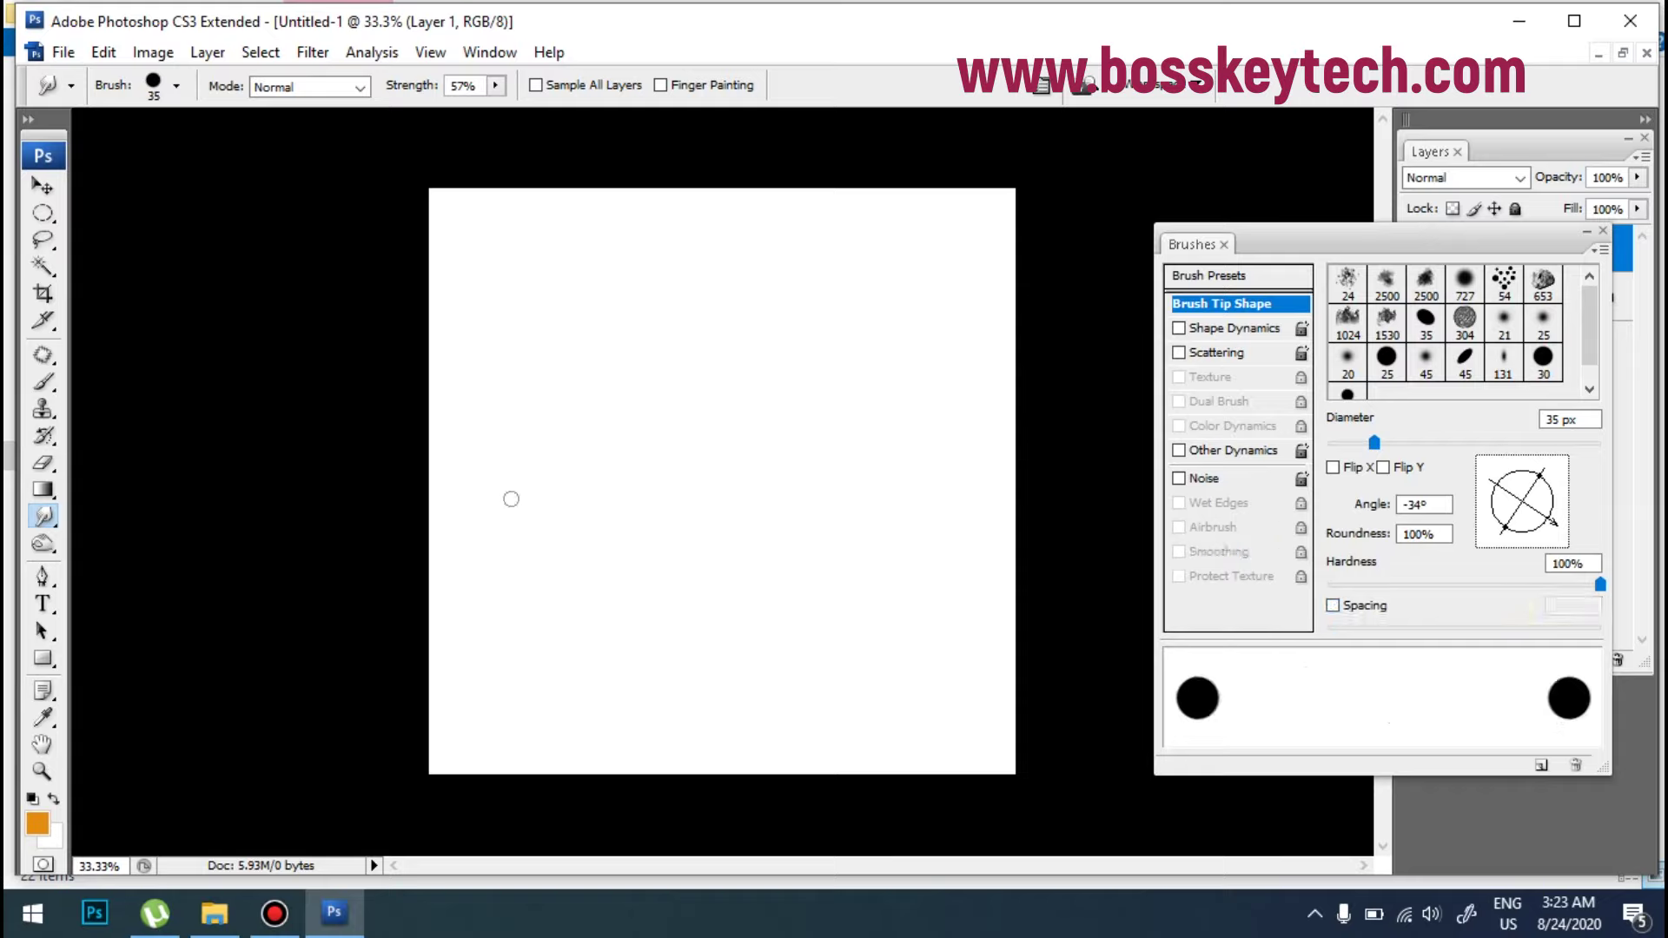
Step: Enlarge the smudge brush diameter to 150 px and adjust the strength value
click(836, 460)
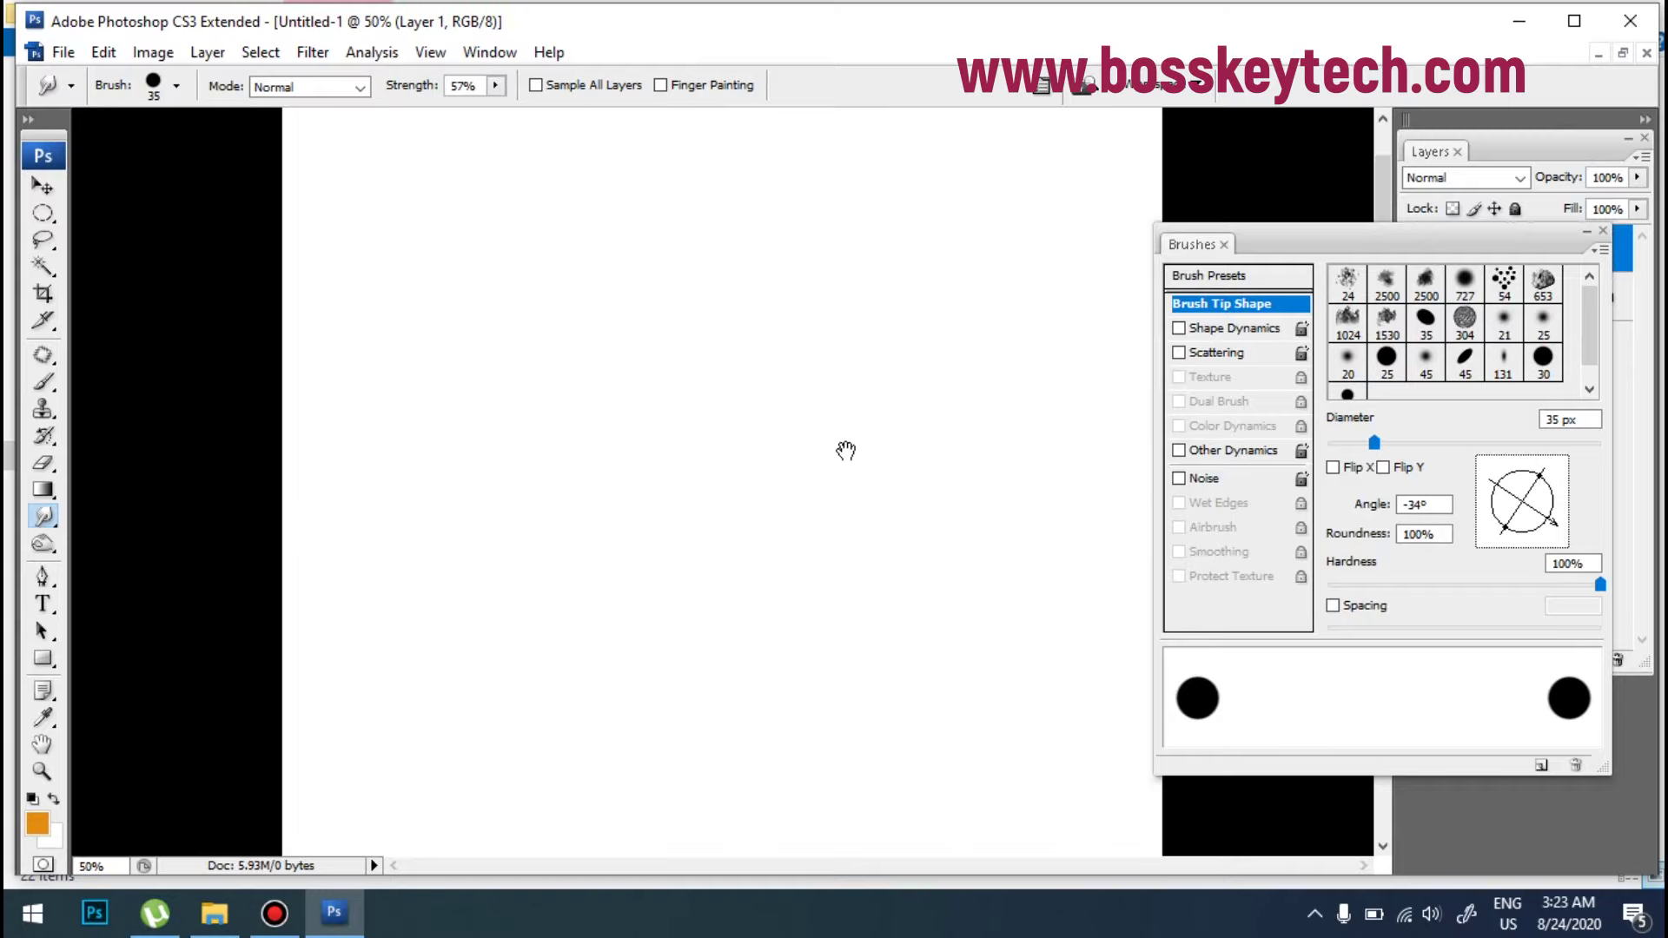
key(ctrl+minus)
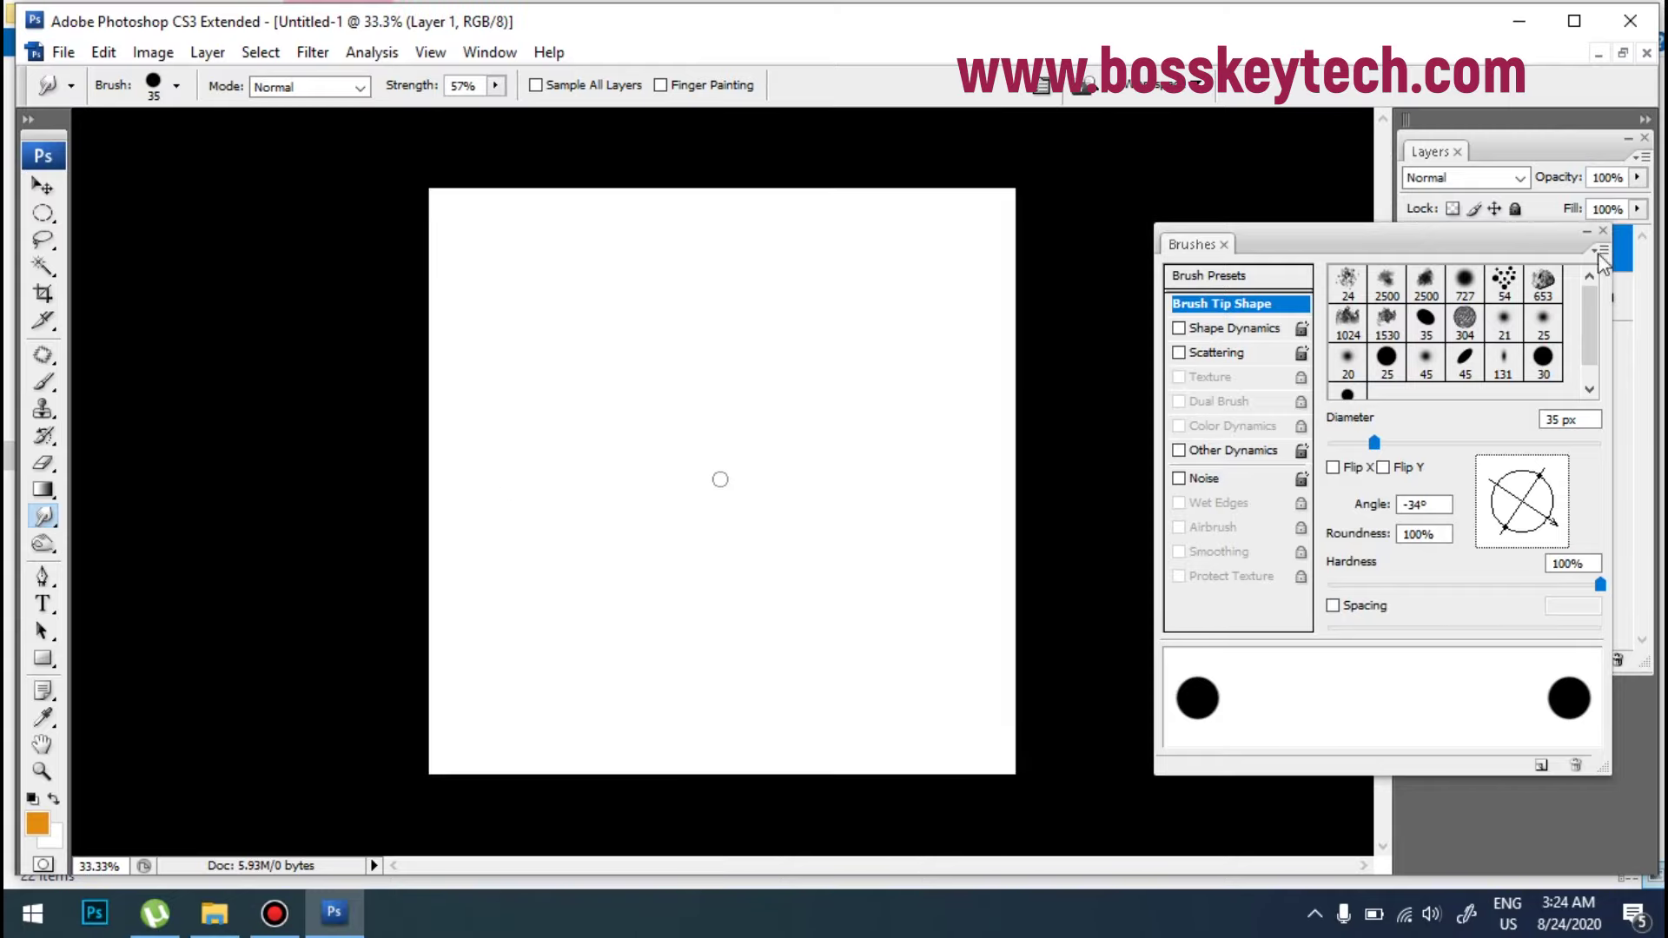
mouse_move(1497, 246)
mouse_down()
mouse_move(1384, 369)
mouse_move(1415, 376)
mouse_up()
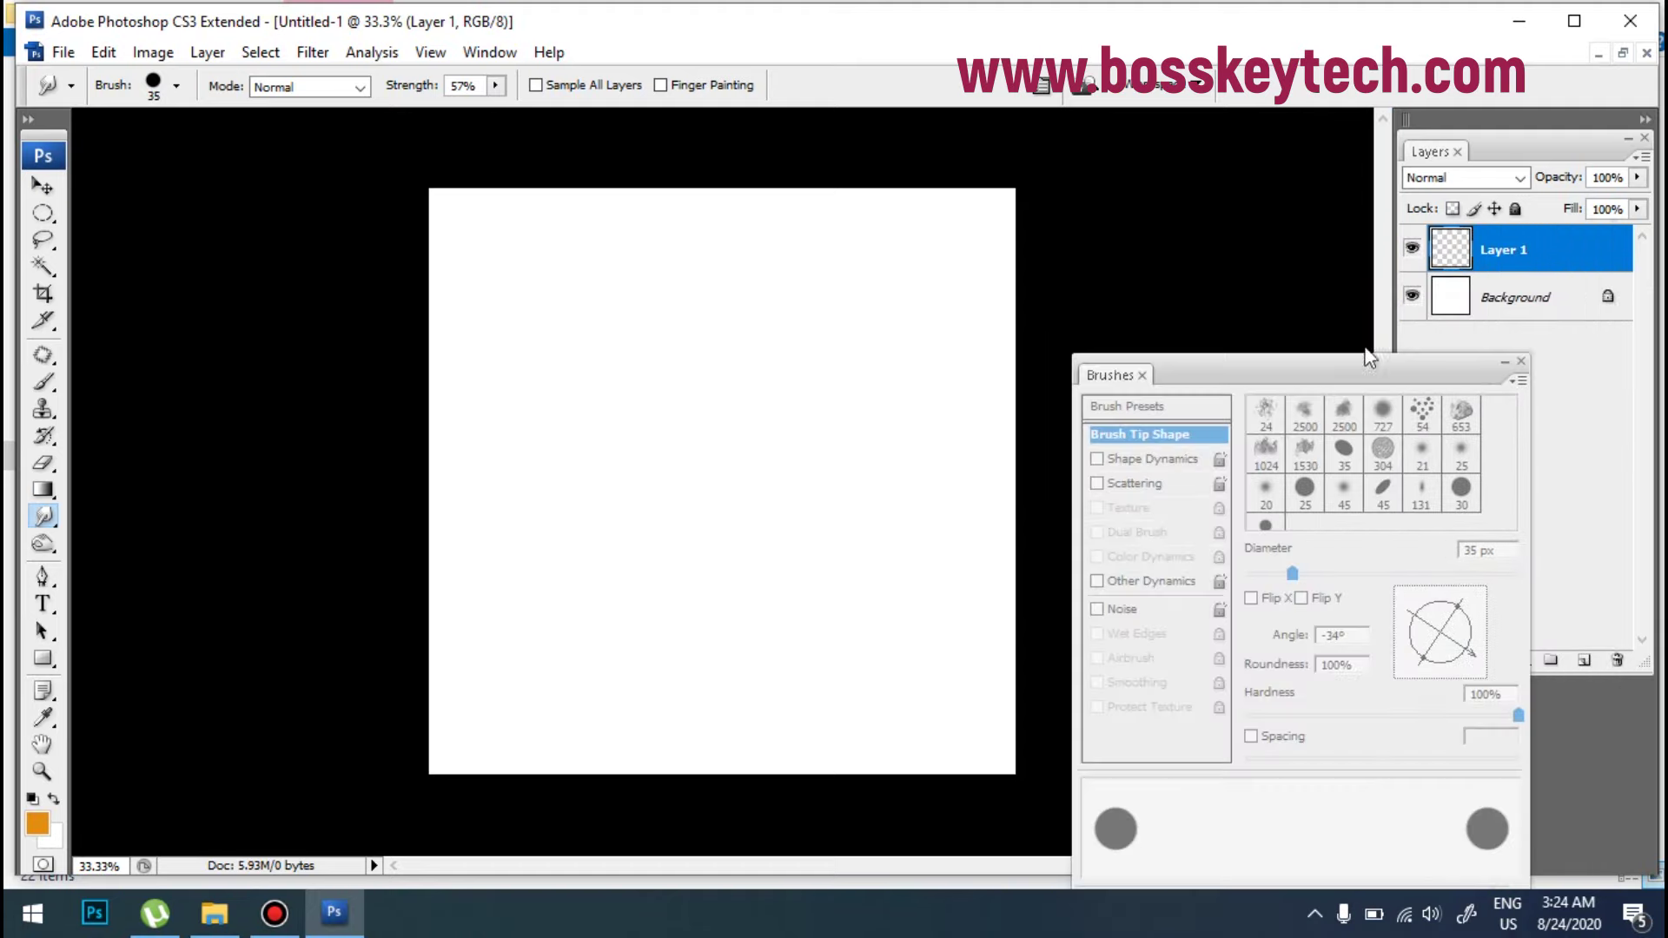
key(bracketright)
key(bracketright)
key(bracketright)
key(bracketright)
key(bracketright)
key(bracketright)
key(bracketright)
key(bracketright)
key(bracketright)
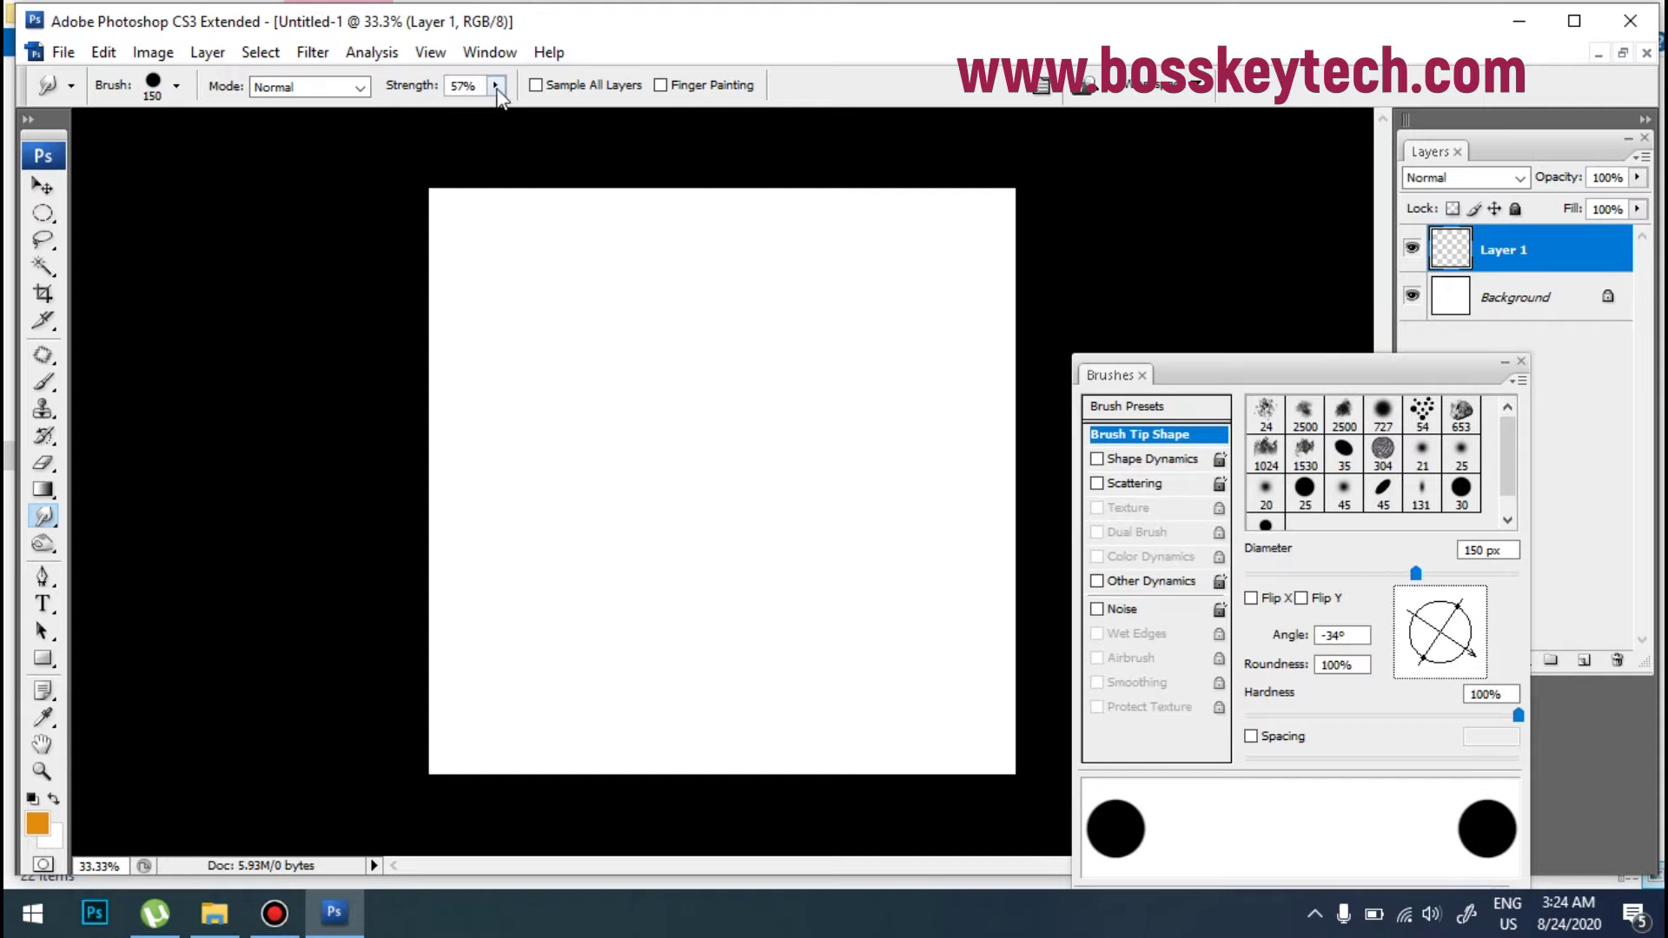
drag(375, 99, 379, 101)
Step: Set smudge Strength to 60% and smear orange strokes around the canvas centre
text(60)
key(Return)
mouse_move(610, 484)
mouse_down()
mouse_move(600, 451)
mouse_move(615, 434)
mouse_move(584, 477)
mouse_move(550, 406)
mouse_move(608, 386)
mouse_move(625, 492)
mouse_move(817, 435)
mouse_move(558, 461)
mouse_move(558, 334)
mouse_move(573, 372)
mouse_move(562, 283)
mouse_move(611, 365)
mouse_move(559, 402)
mouse_move(562, 480)
mouse_move(624, 584)
mouse_up()
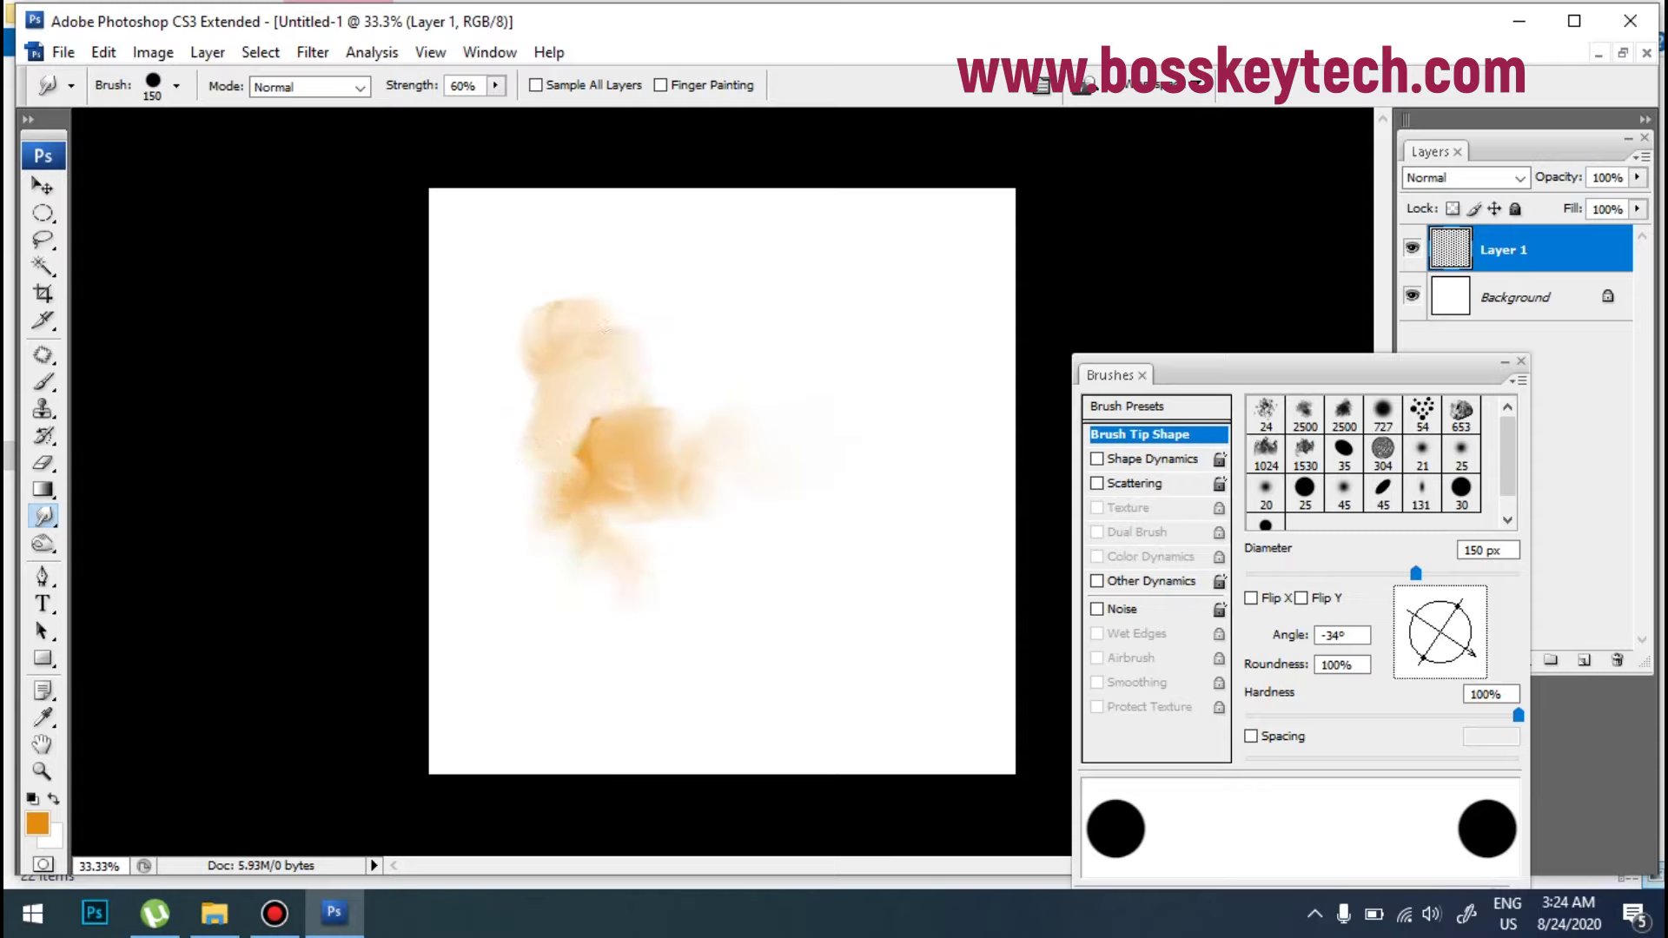
mouse_move(782, 550)
mouse_down()
mouse_move(830, 470)
mouse_move(793, 498)
mouse_move(847, 597)
mouse_move(801, 485)
mouse_move(757, 519)
mouse_move(772, 553)
mouse_move(792, 551)
mouse_move(712, 644)
mouse_move(654, 589)
mouse_move(670, 617)
mouse_move(652, 642)
mouse_move(667, 576)
mouse_move(704, 634)
mouse_move(750, 510)
mouse_move(711, 524)
mouse_move(705, 652)
mouse_up()
Step: Switch the foreground colour to magenta and smudge magenta strokes into the orange paint
key(i)
click(38, 823)
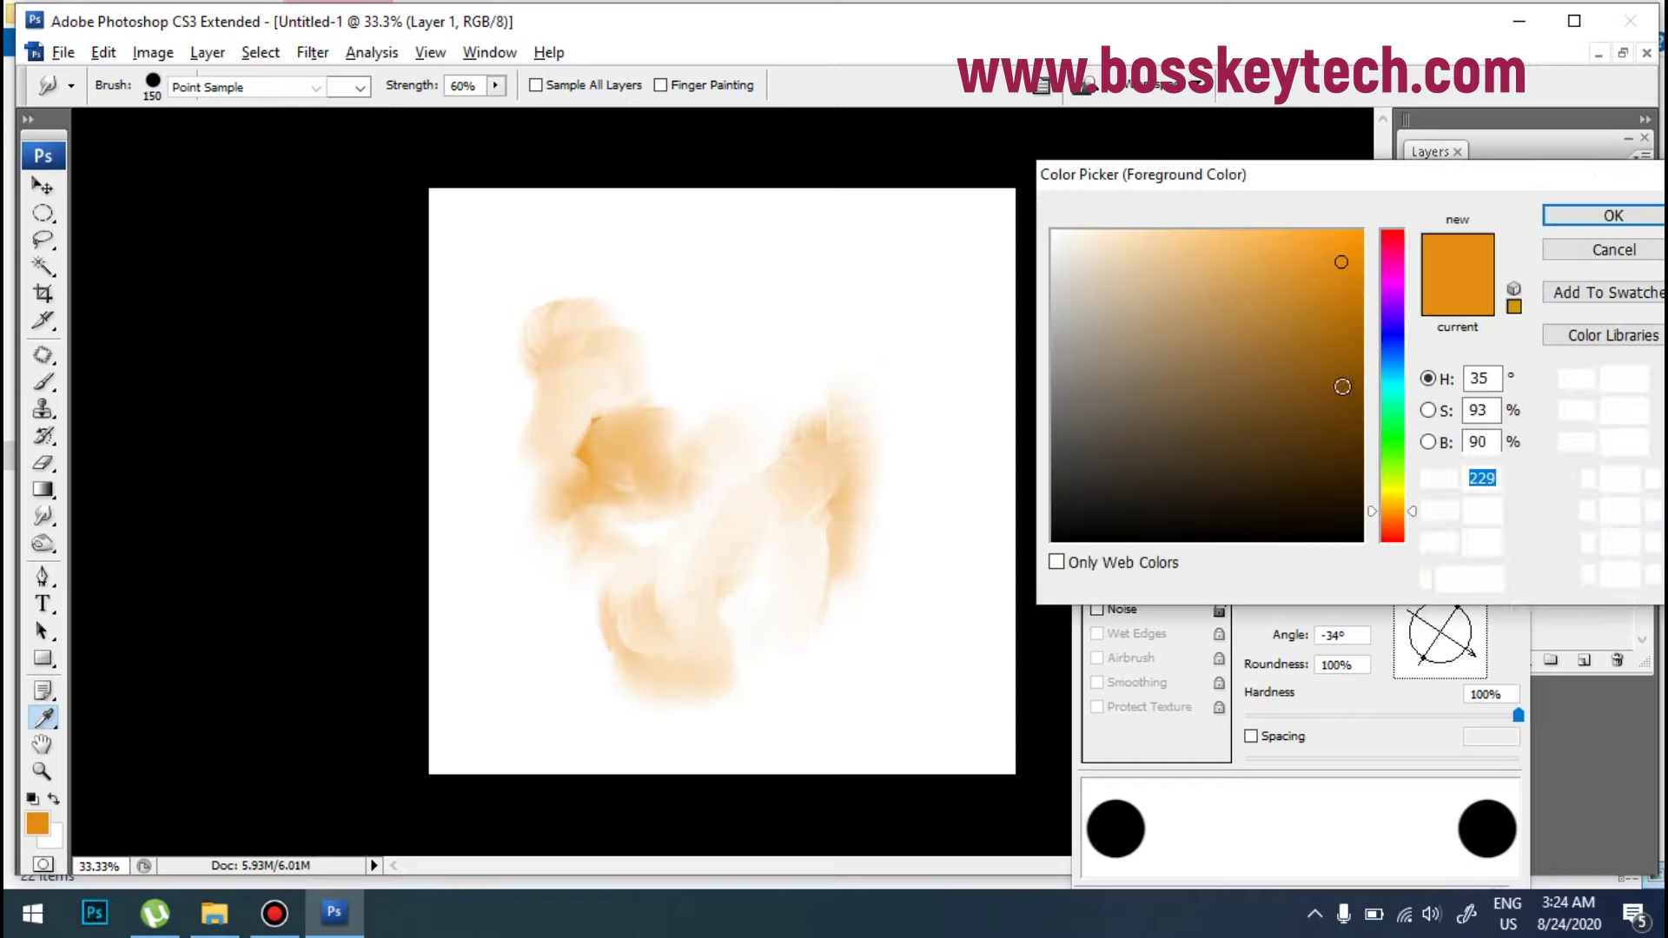
click(1390, 286)
click(1552, 216)
mouse_move(525, 477)
mouse_down()
mouse_move(577, 391)
mouse_move(513, 640)
mouse_move(558, 551)
mouse_move(539, 455)
mouse_move(573, 608)
mouse_move(533, 596)
mouse_move(562, 413)
mouse_move(607, 377)
mouse_move(608, 551)
mouse_move(659, 387)
mouse_move(753, 513)
mouse_move(828, 412)
mouse_move(603, 472)
mouse_move(629, 495)
mouse_move(629, 473)
mouse_move(774, 576)
mouse_move(863, 406)
mouse_move(707, 477)
mouse_move(867, 536)
mouse_move(849, 447)
mouse_move(712, 556)
mouse_move(674, 667)
mouse_move(646, 267)
mouse_up()
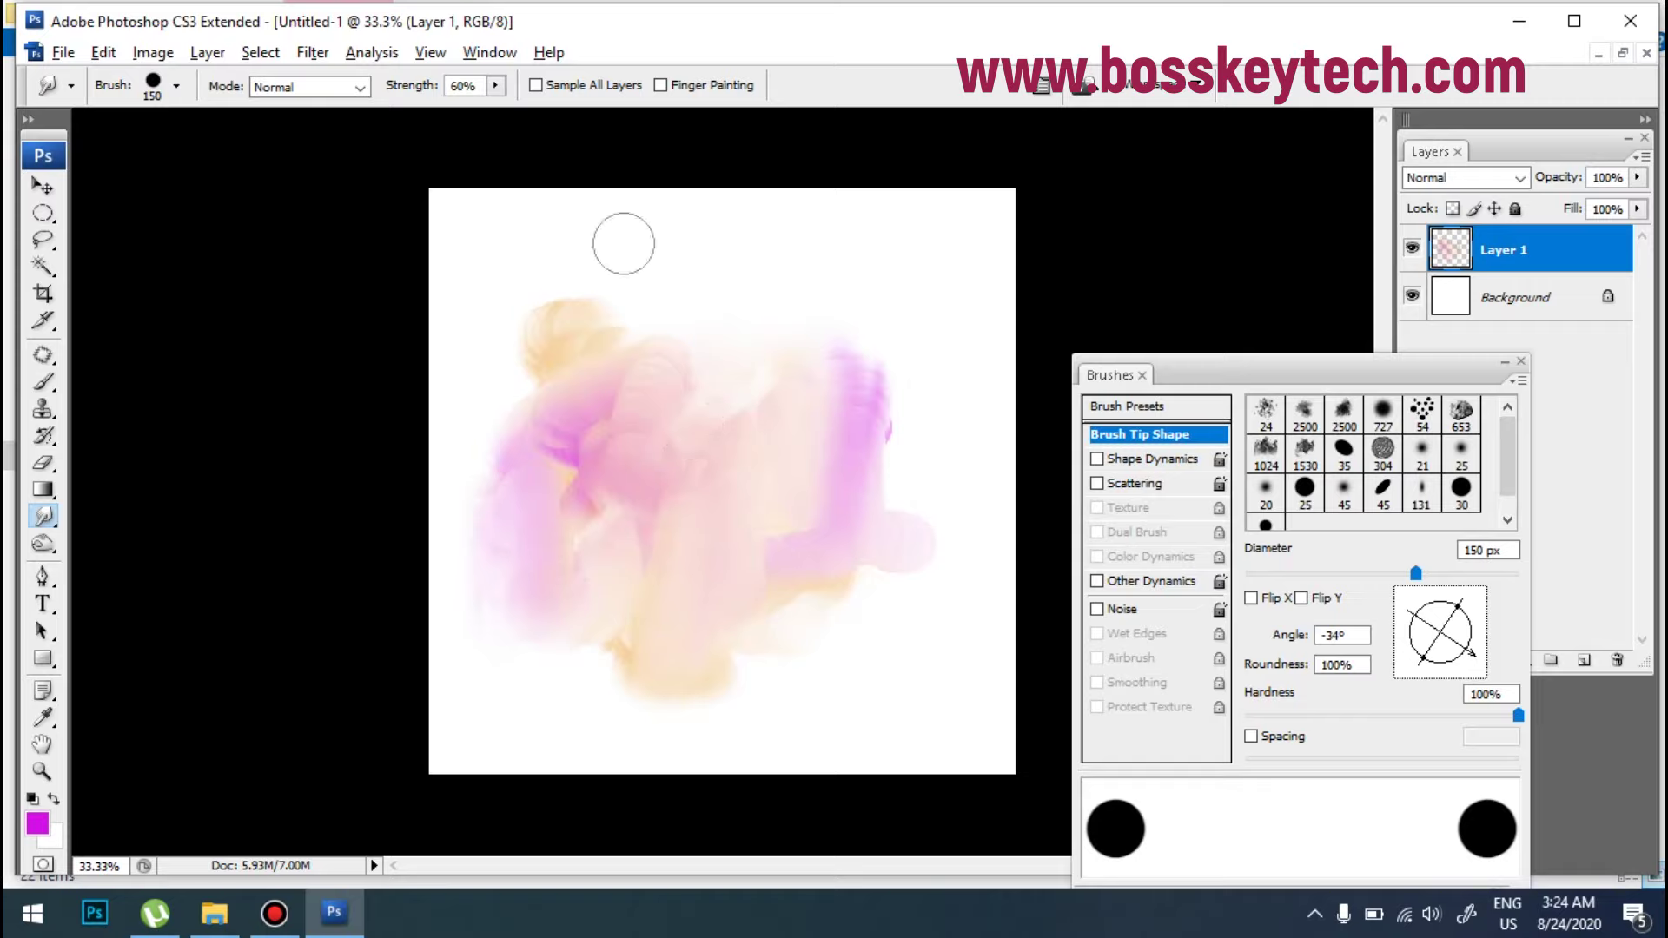
click(1521, 361)
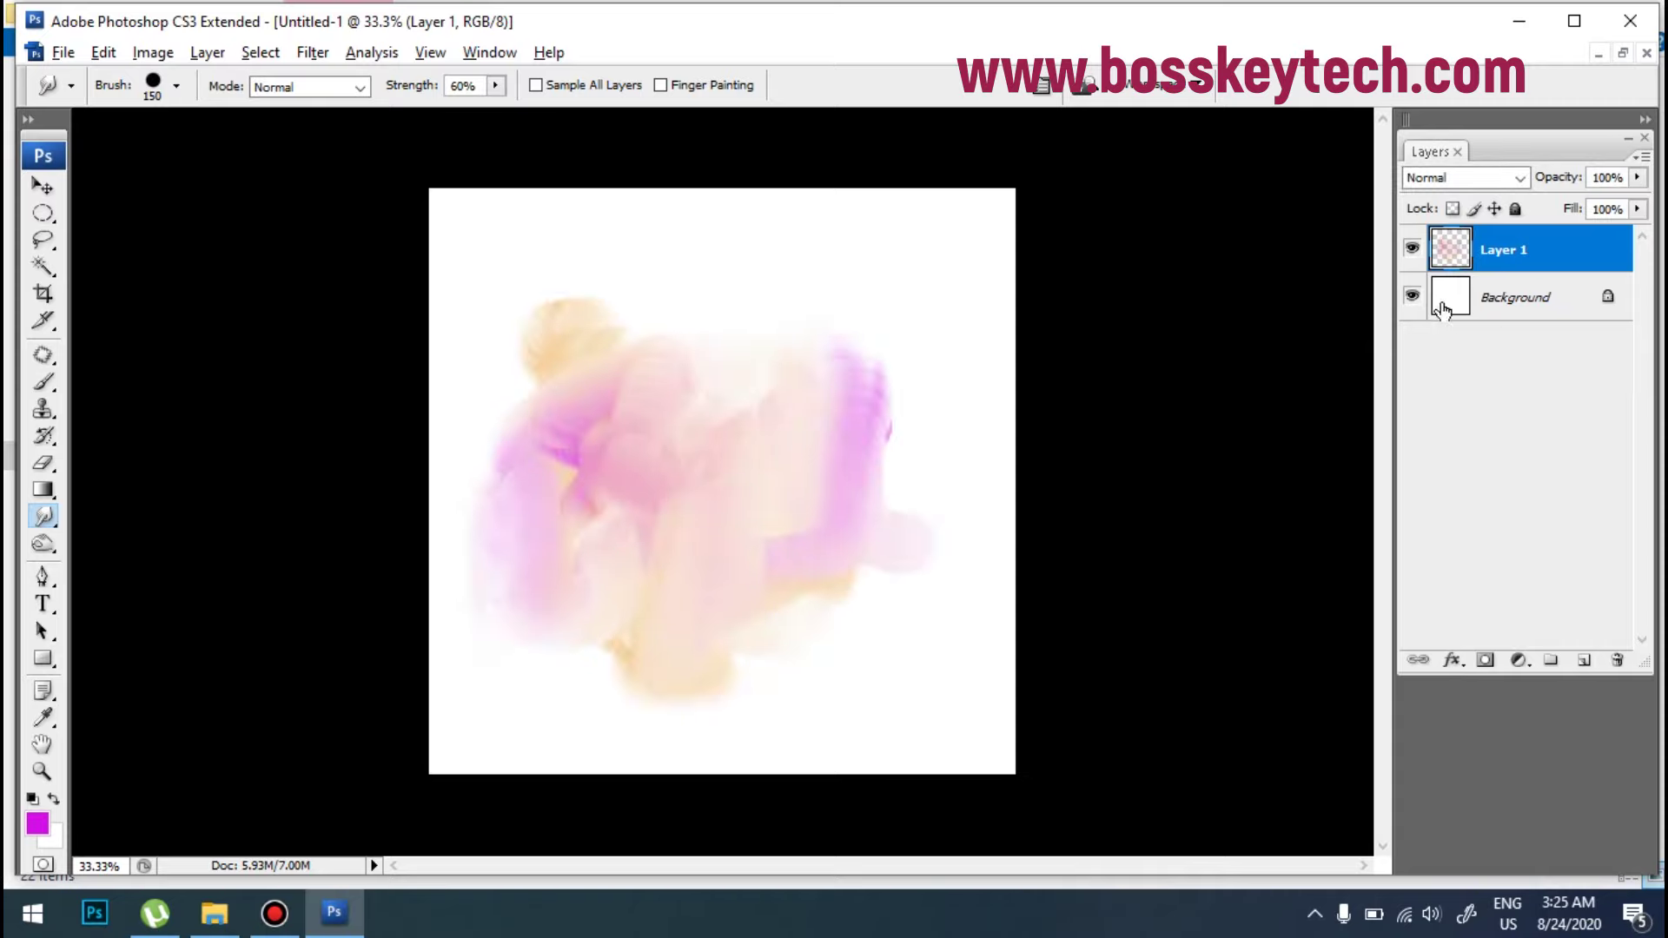
Step: Delete Layer 1 with its smudged paint, leaving only the white Background
drag(1567, 370, 1617, 660)
click(1043, 85)
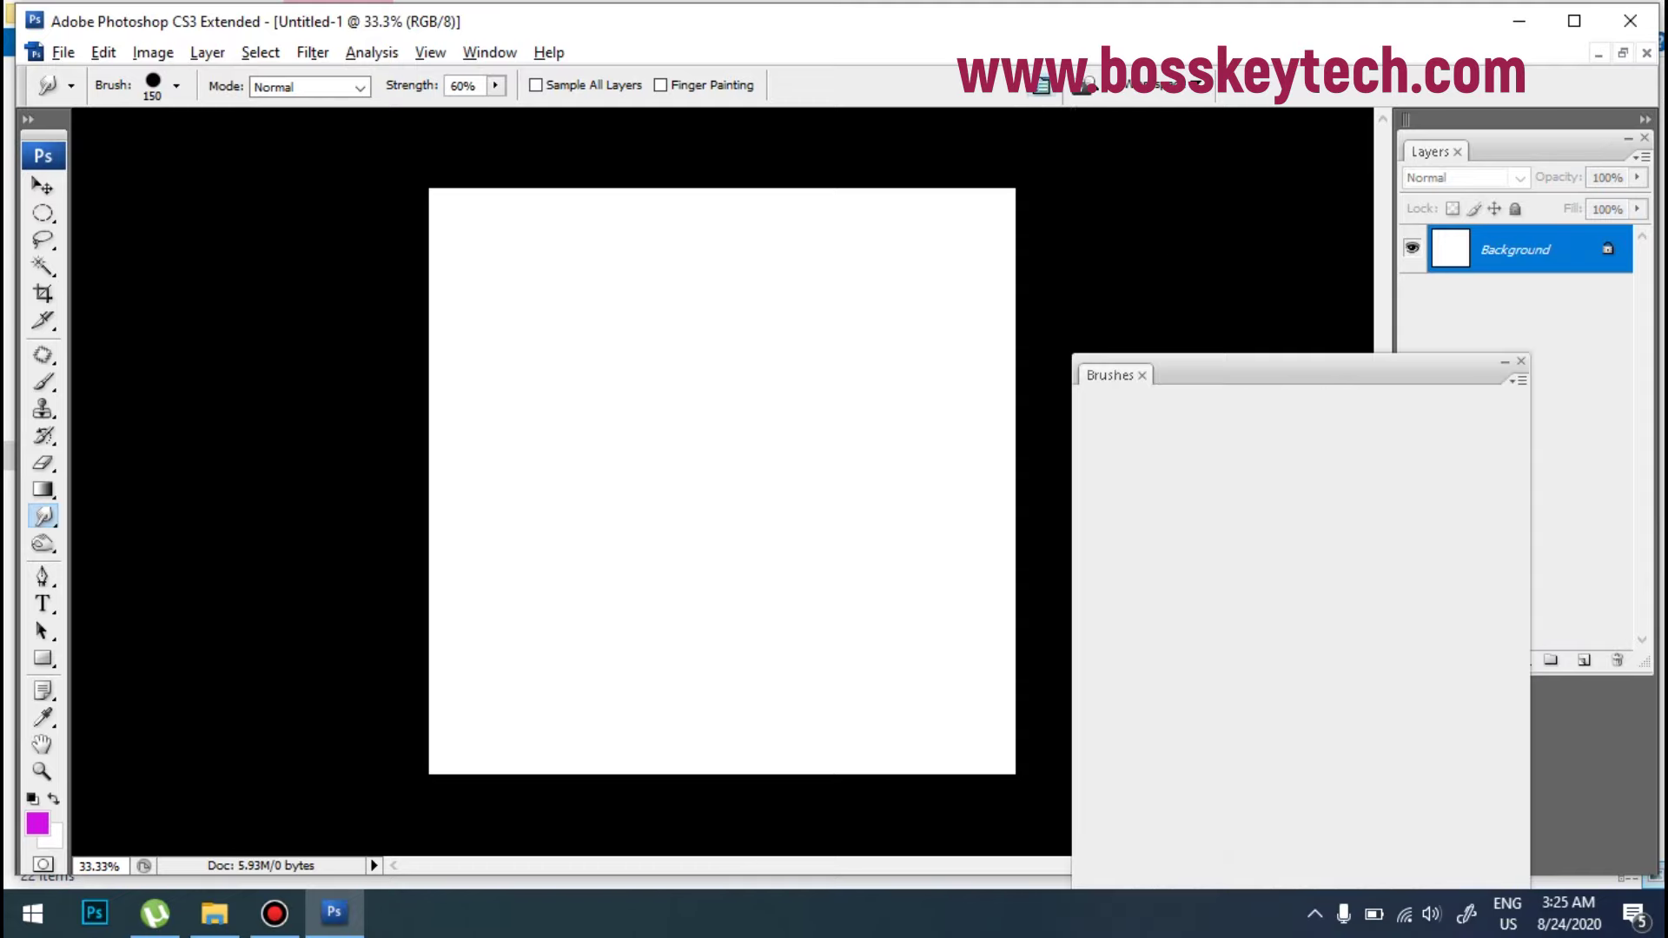
click(1521, 362)
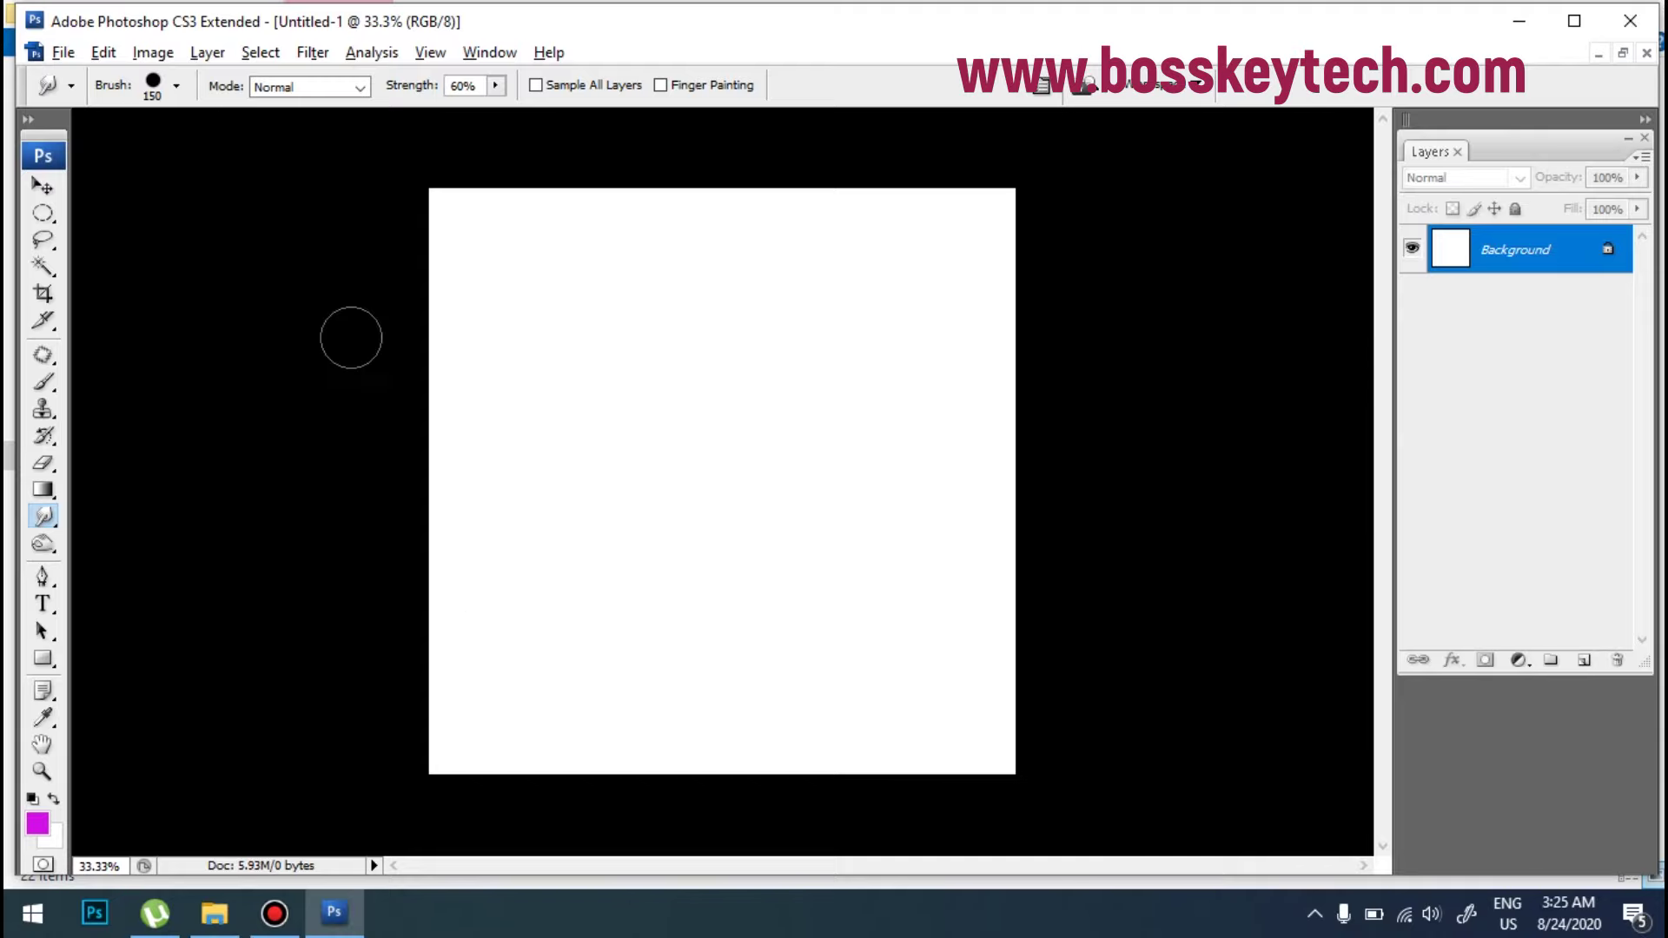
key(b)
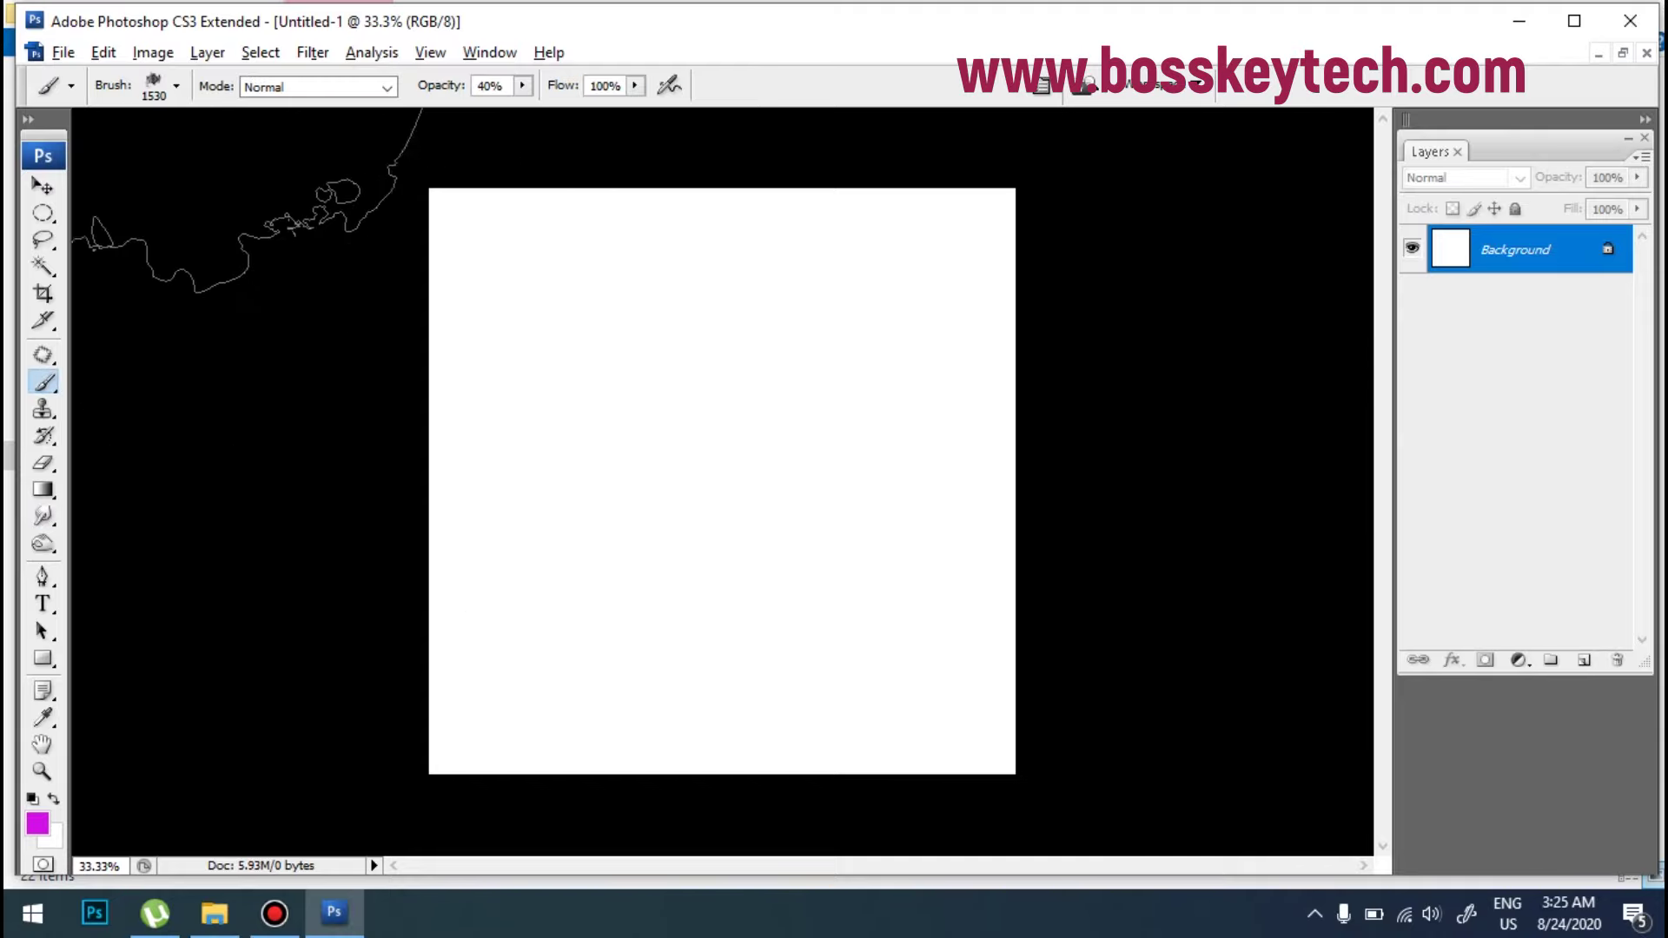
Step: Choose the 2500 px soft brush preset
click(151, 89)
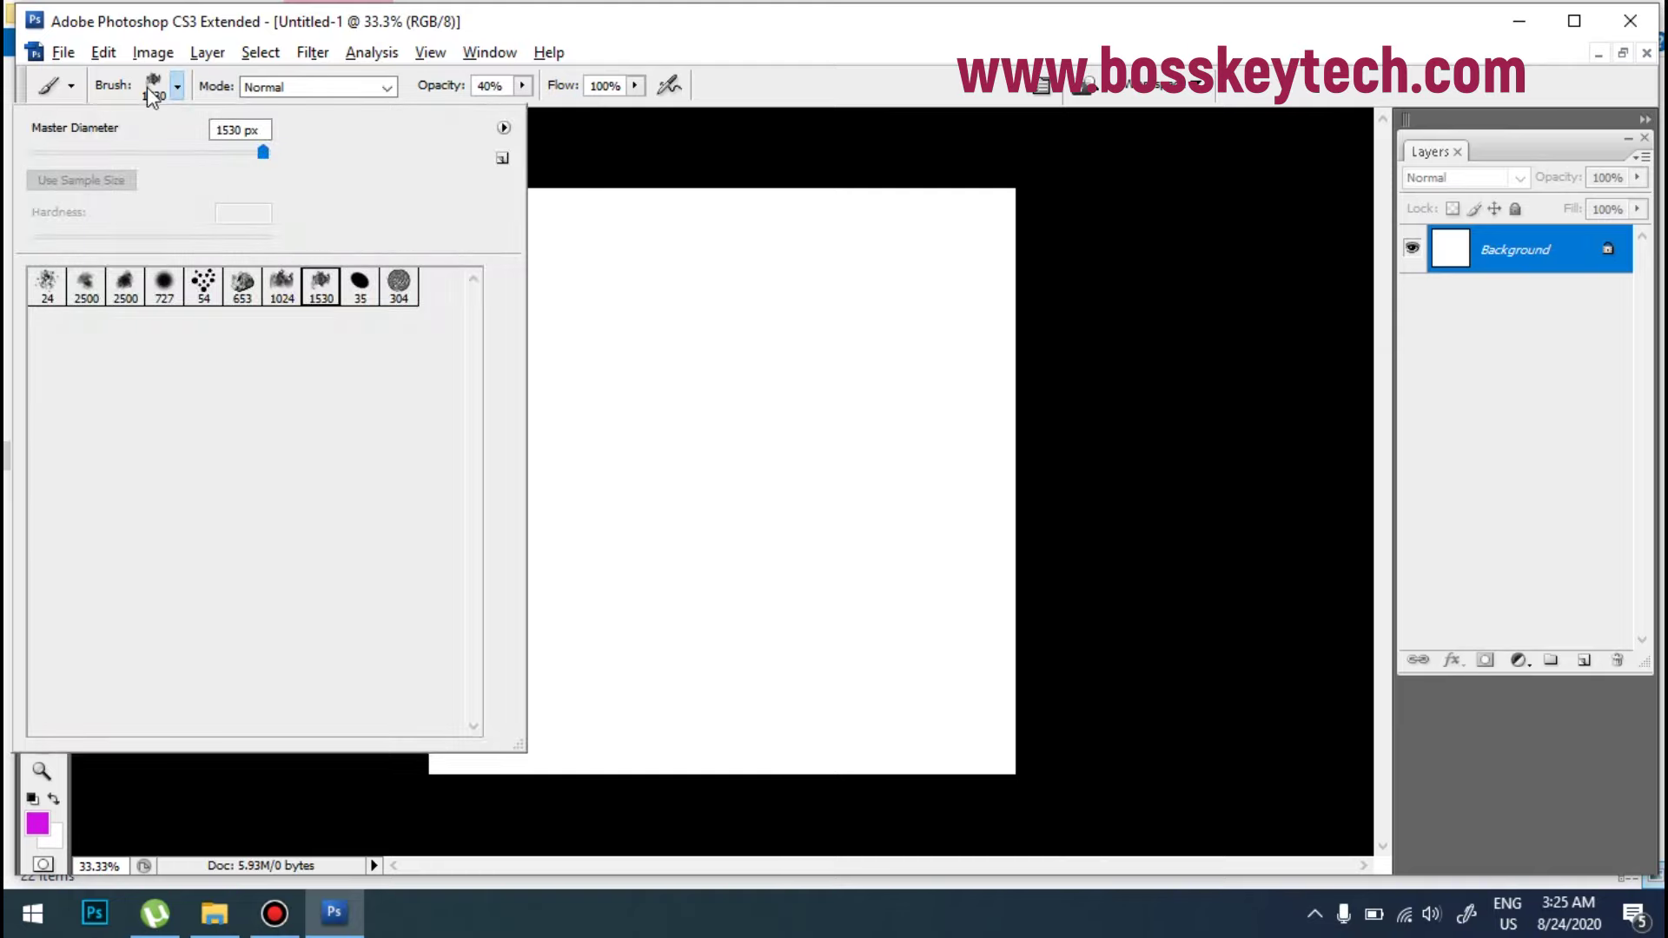
click(86, 286)
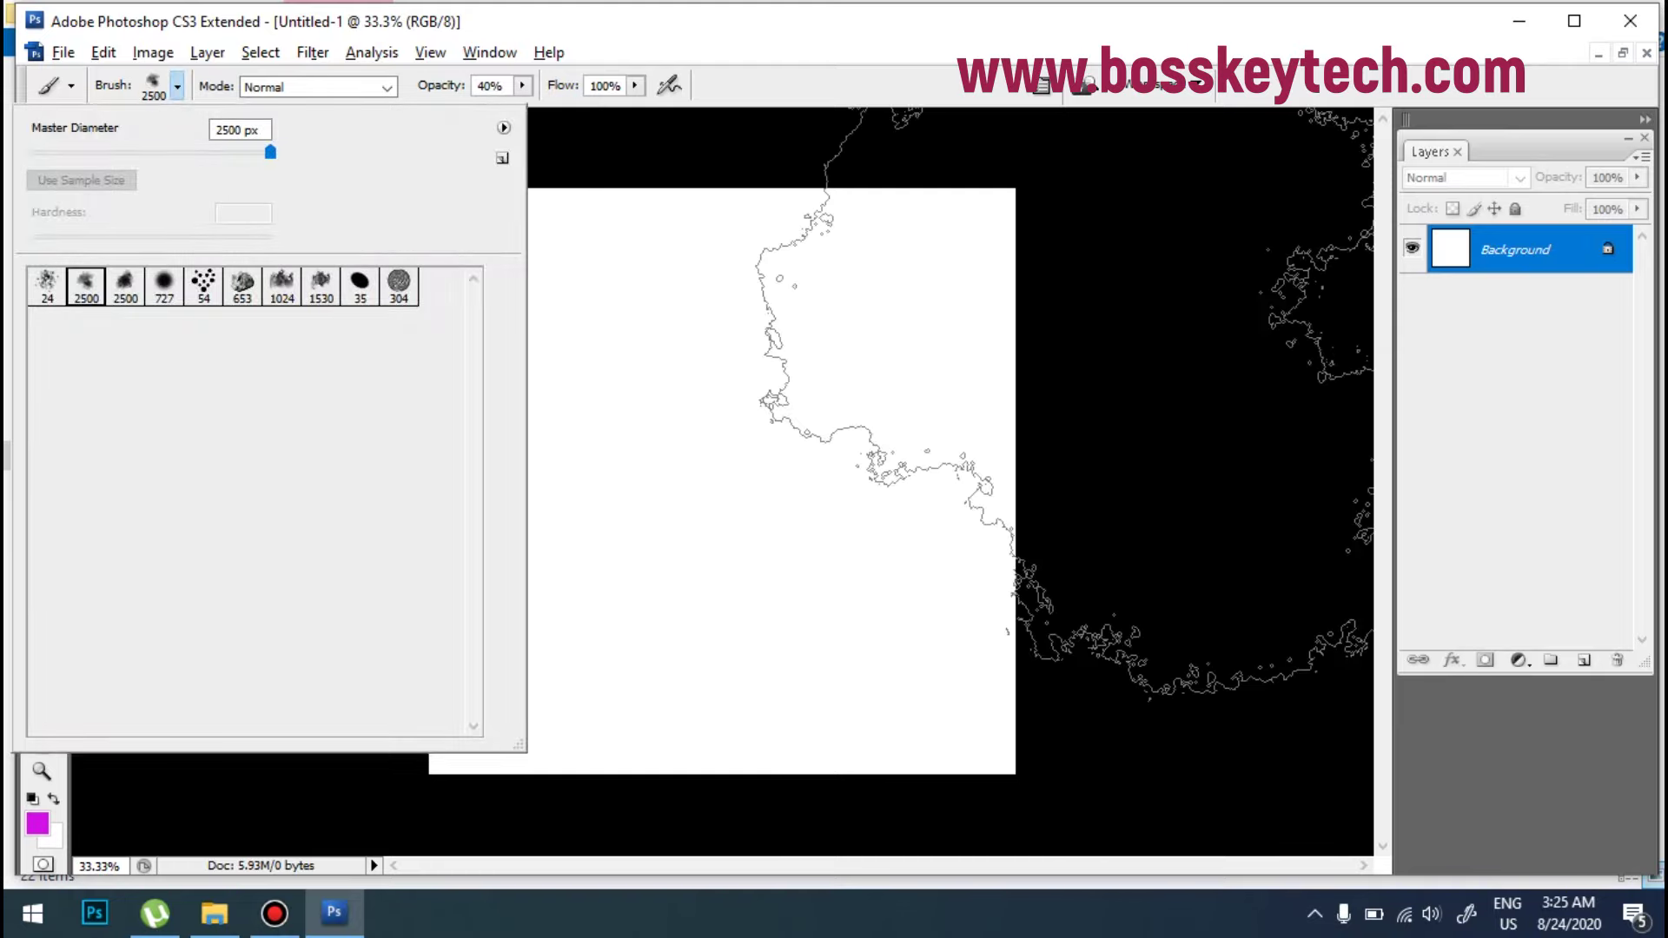
click(723, 416)
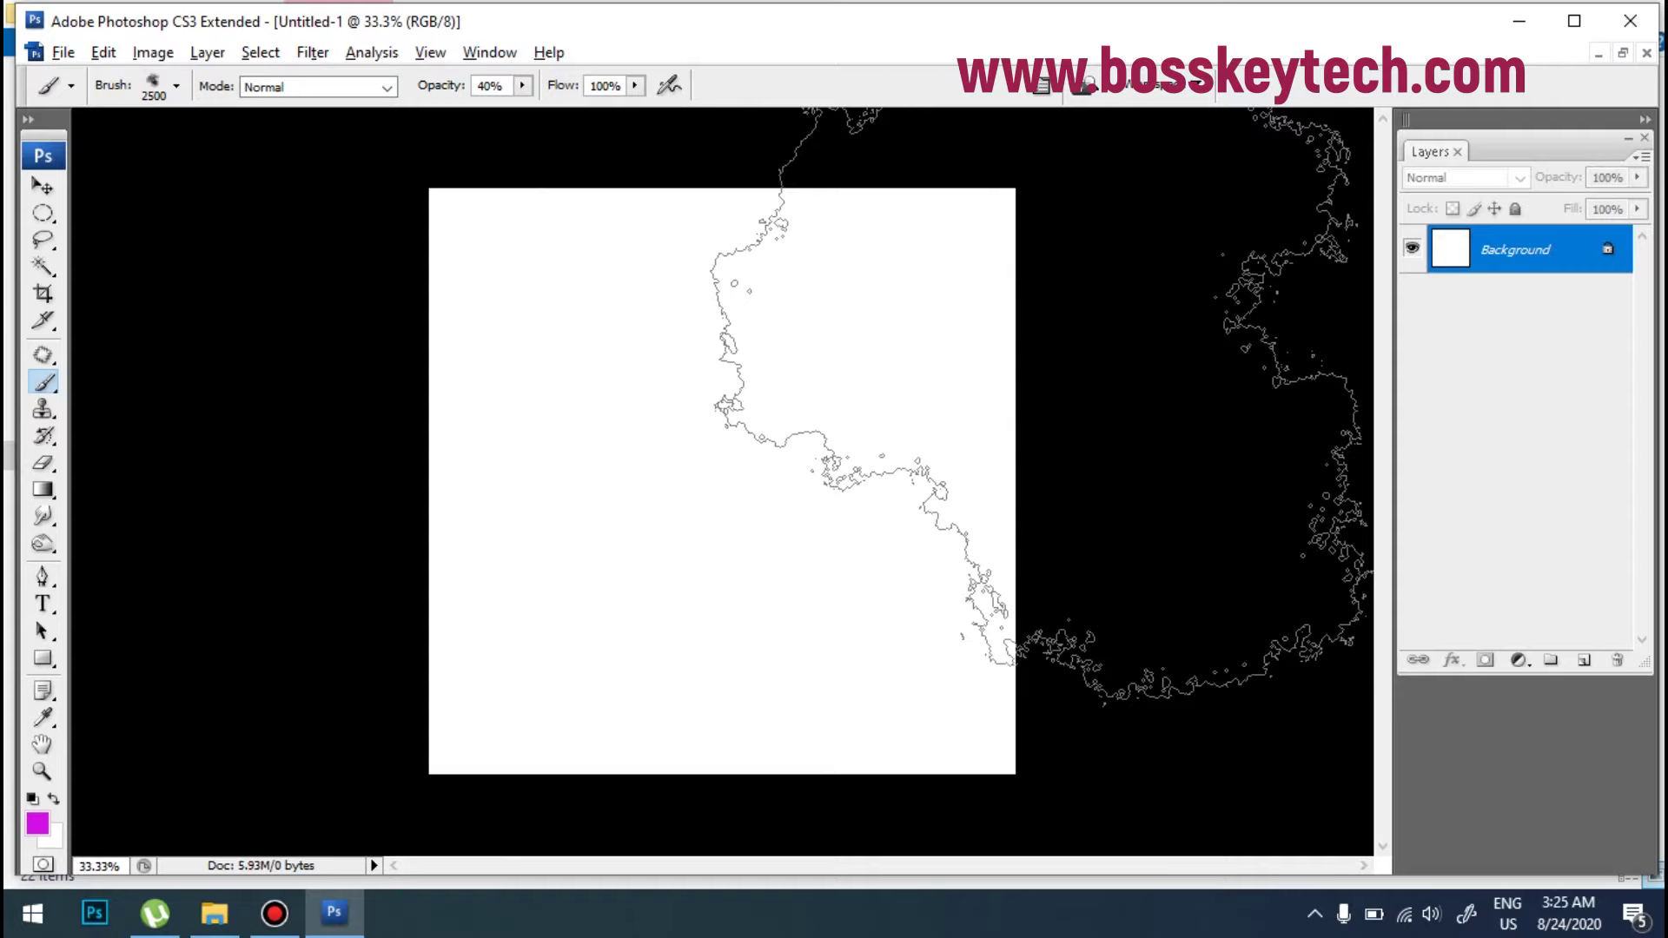
Step: Add a new Layer 1 and paint soft pink clouds over the canvas's left and right sides
click(1584, 660)
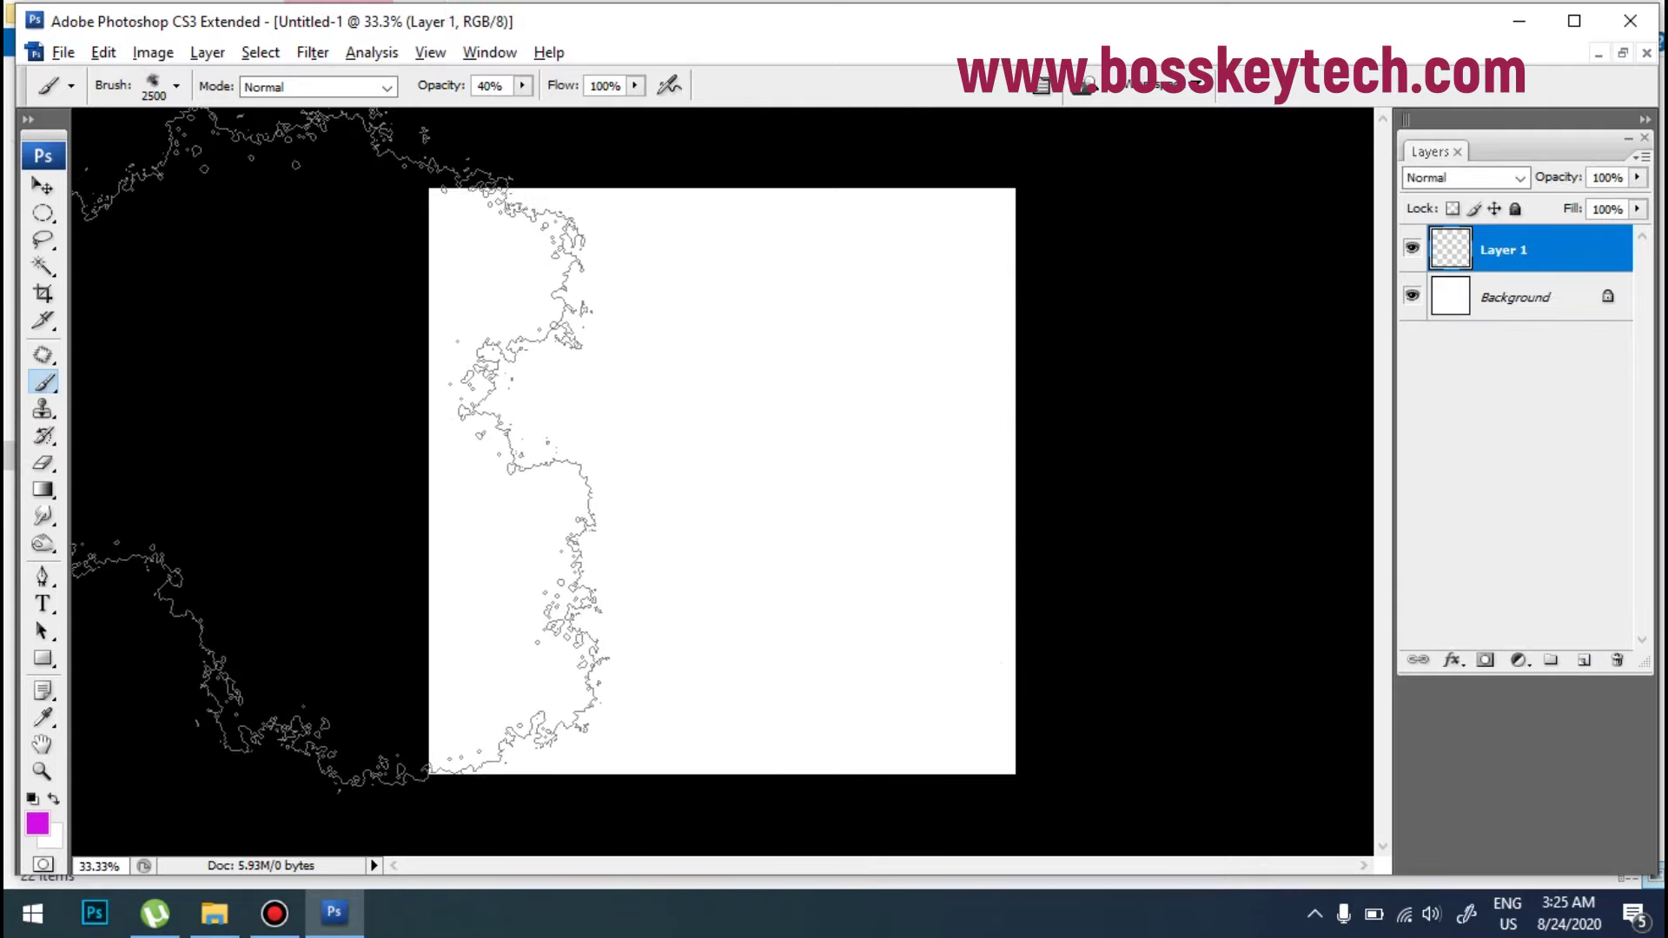
click(261, 469)
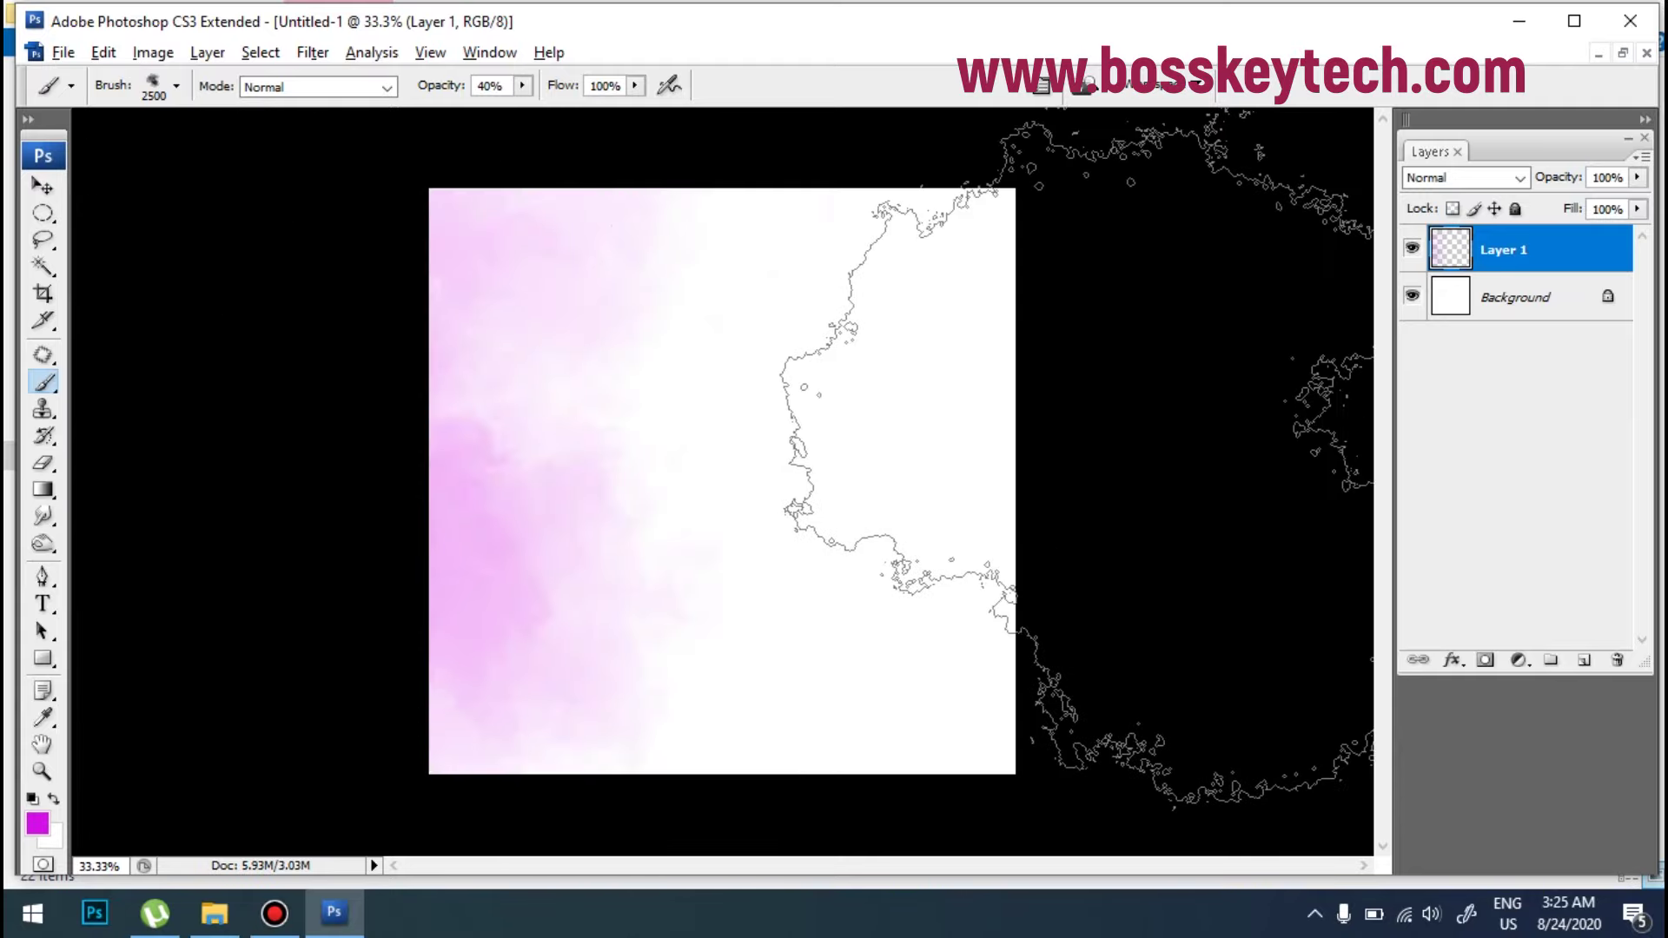
click(1125, 451)
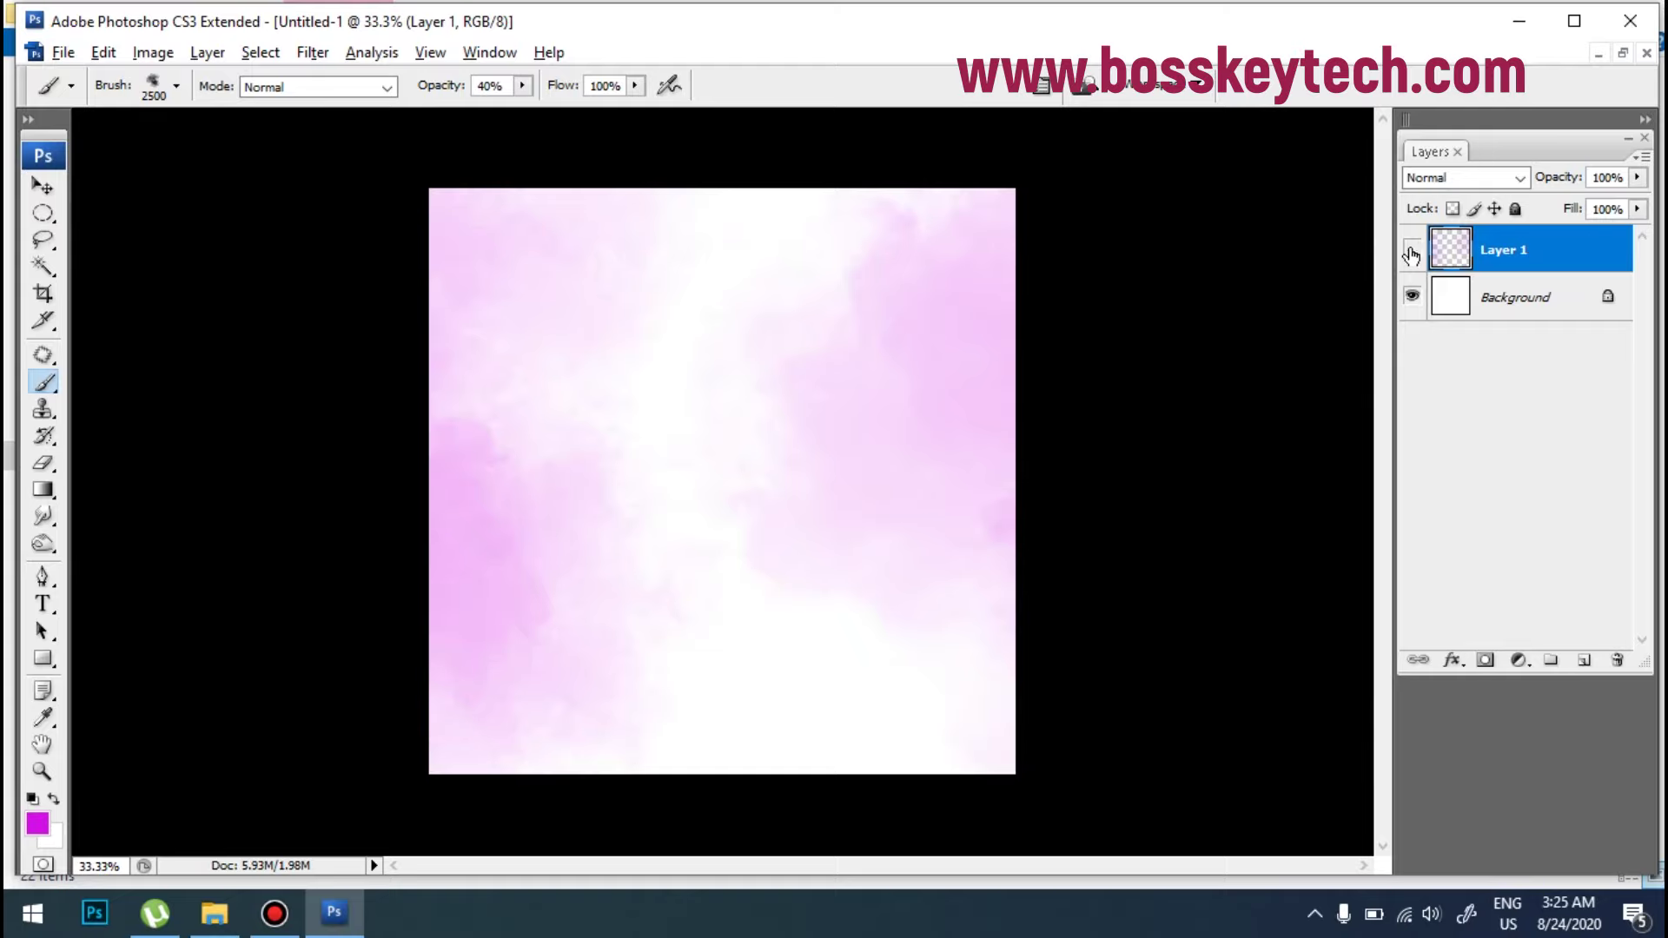
click(1410, 252)
click(1411, 252)
Step: Set the foreground colour to a very dark purple
click(45, 820)
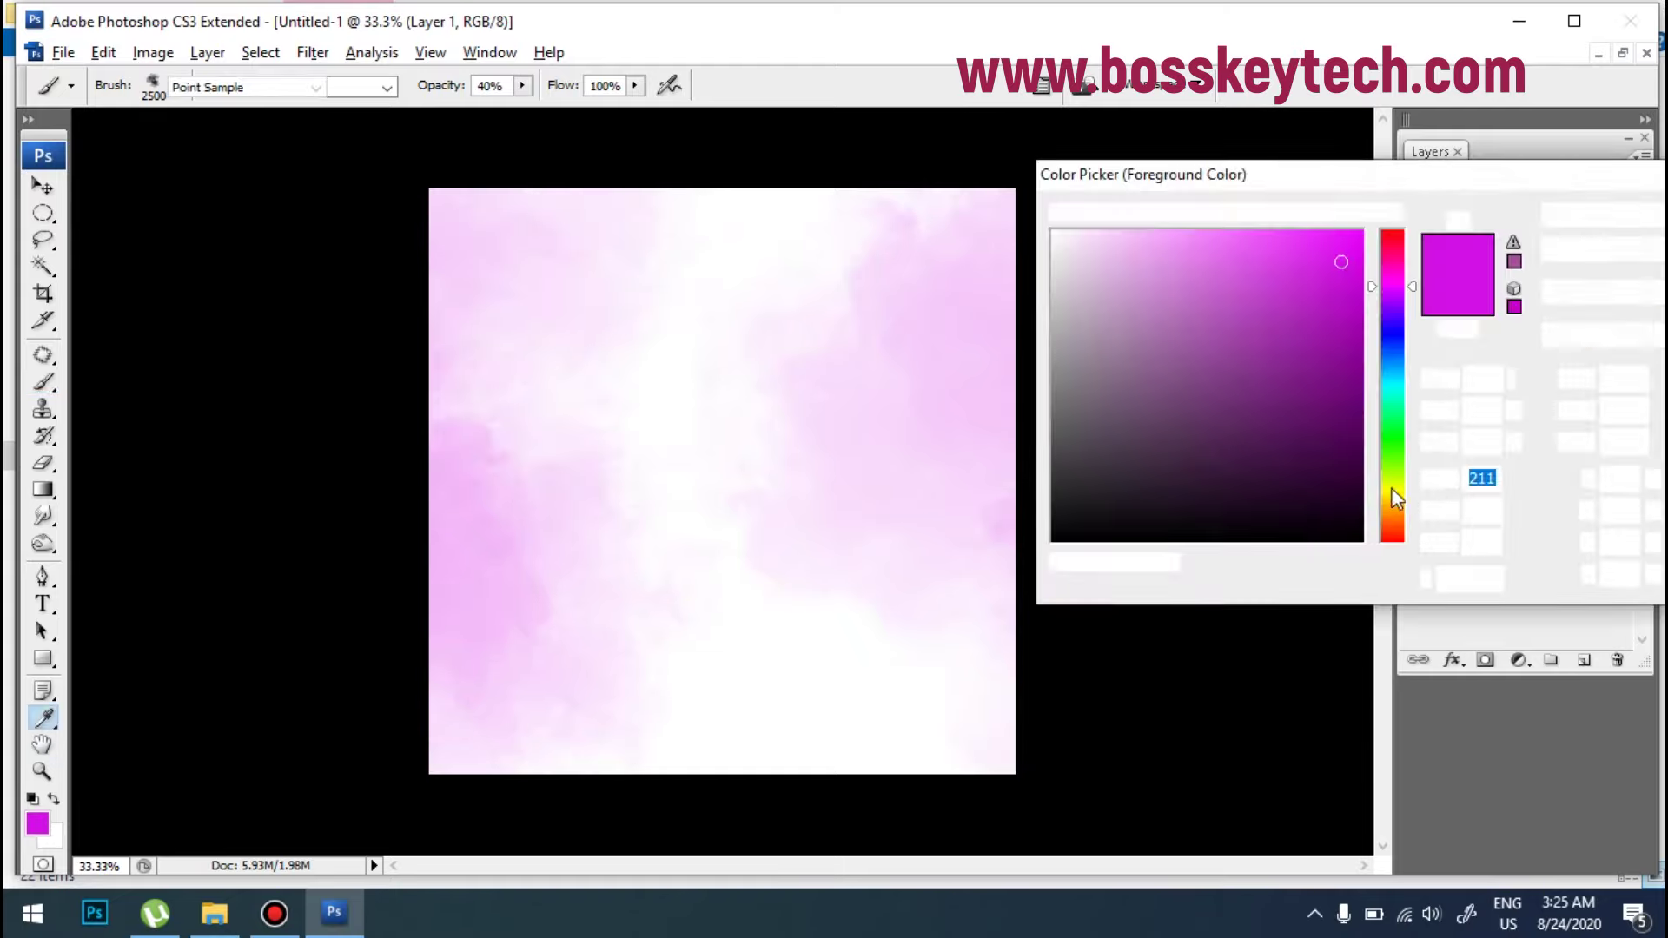
click(1327, 498)
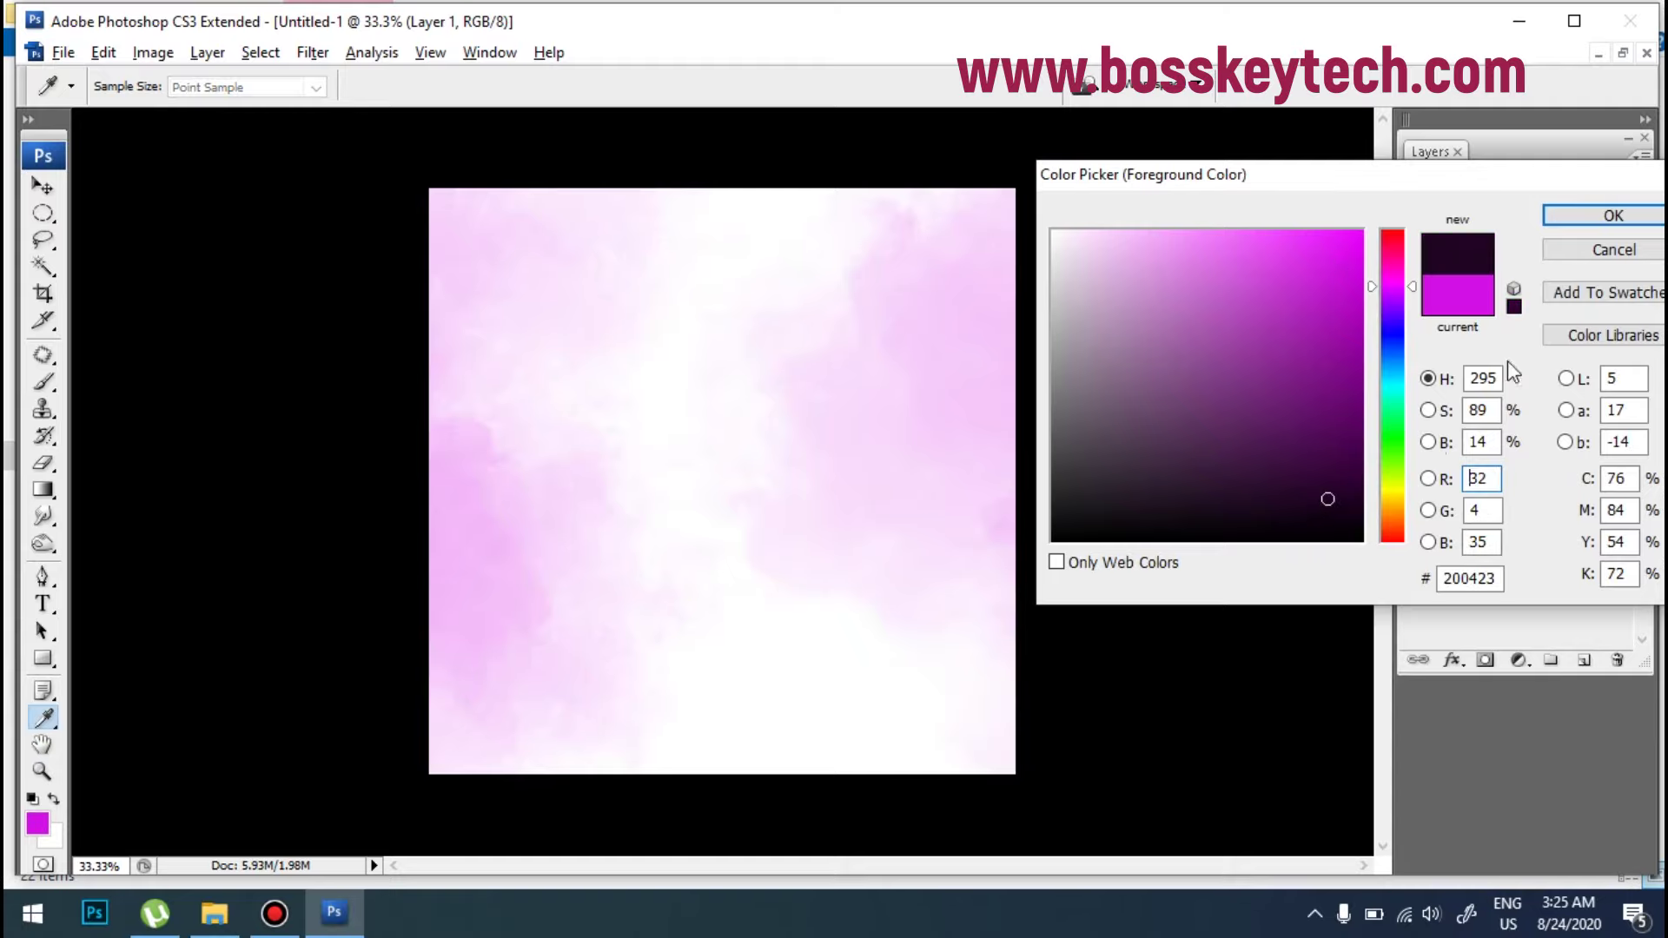
click(1601, 217)
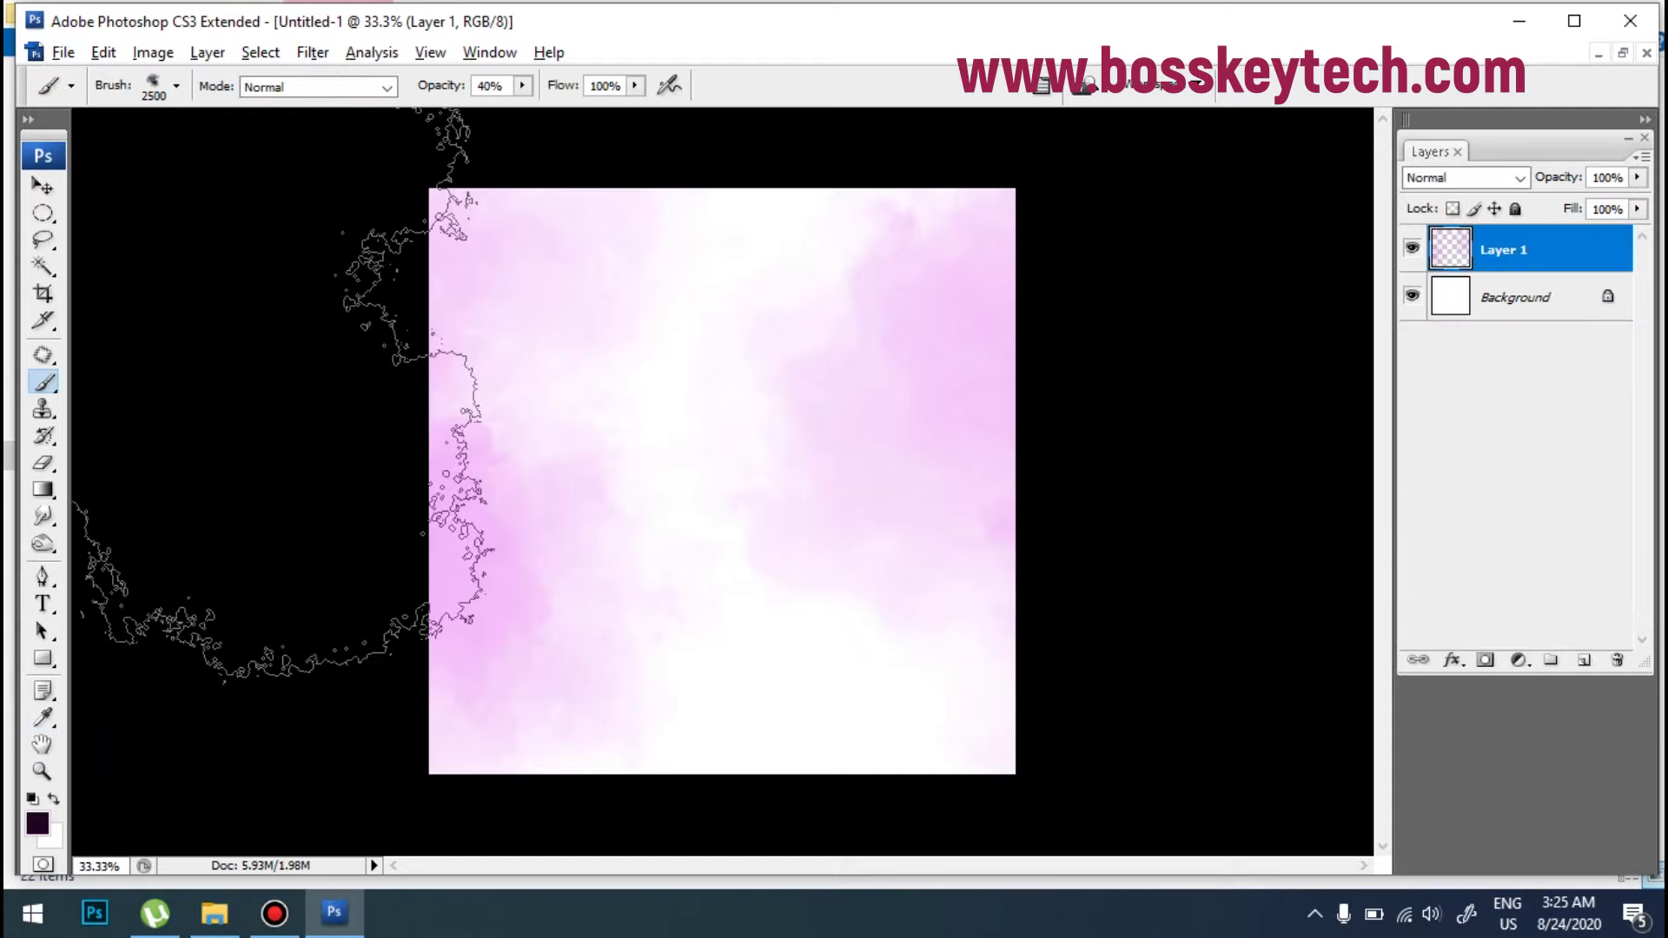
Step: Shrink the brush to 1500 px and paint a soft grey cloud over the canvas centre
click(174, 86)
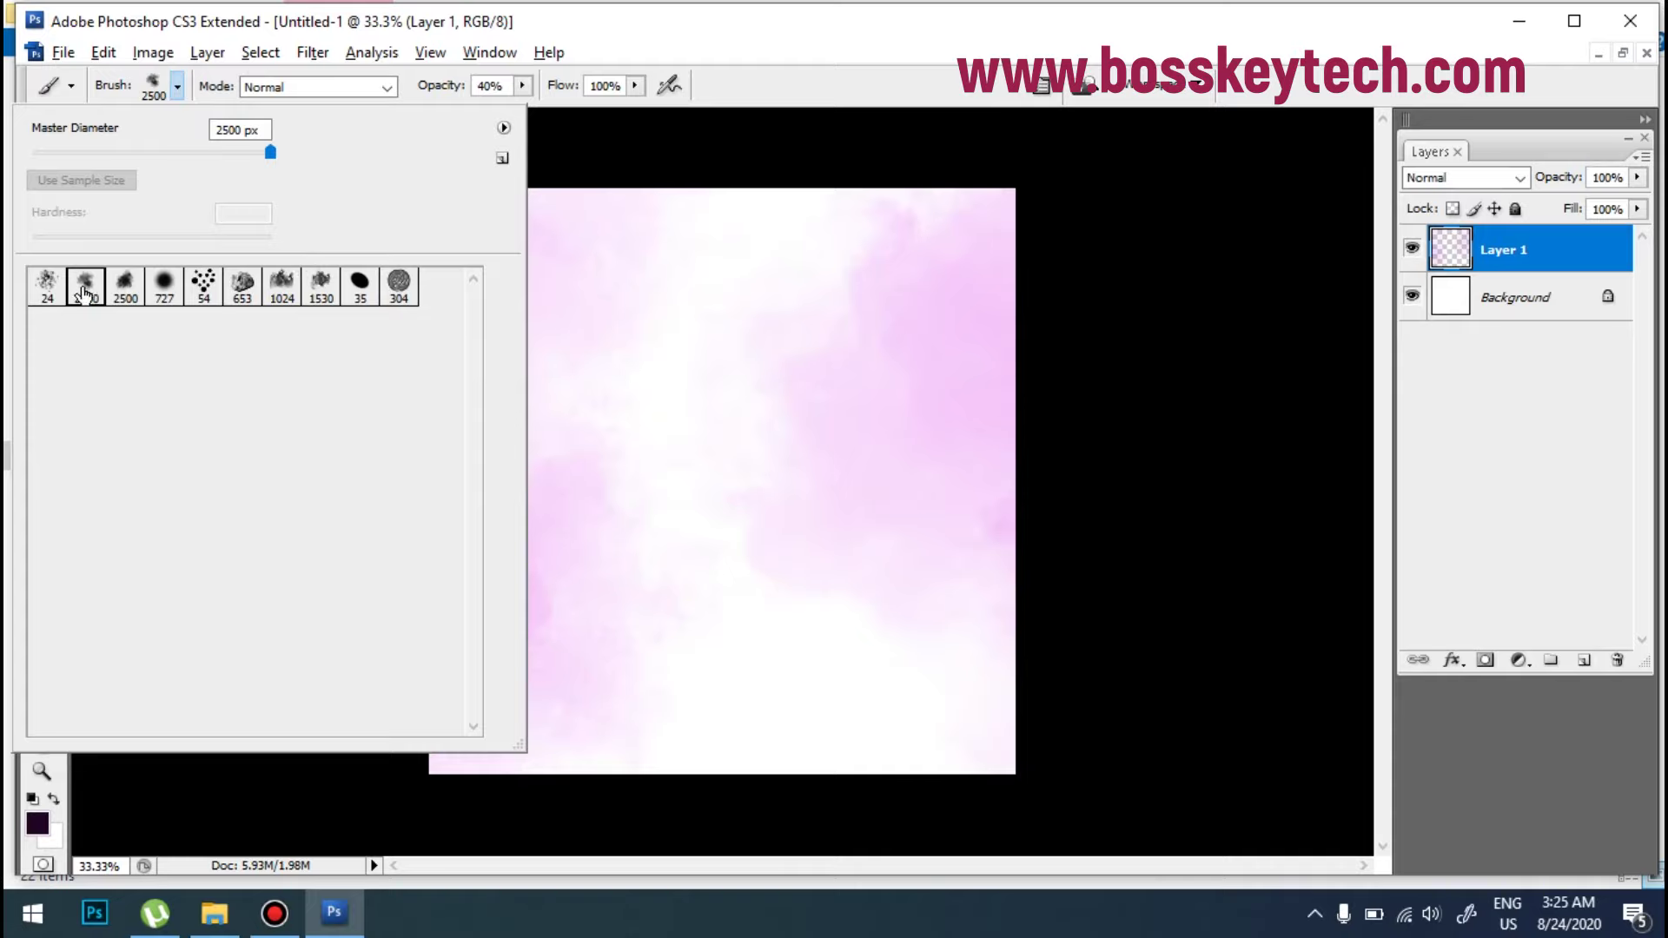
click(720, 461)
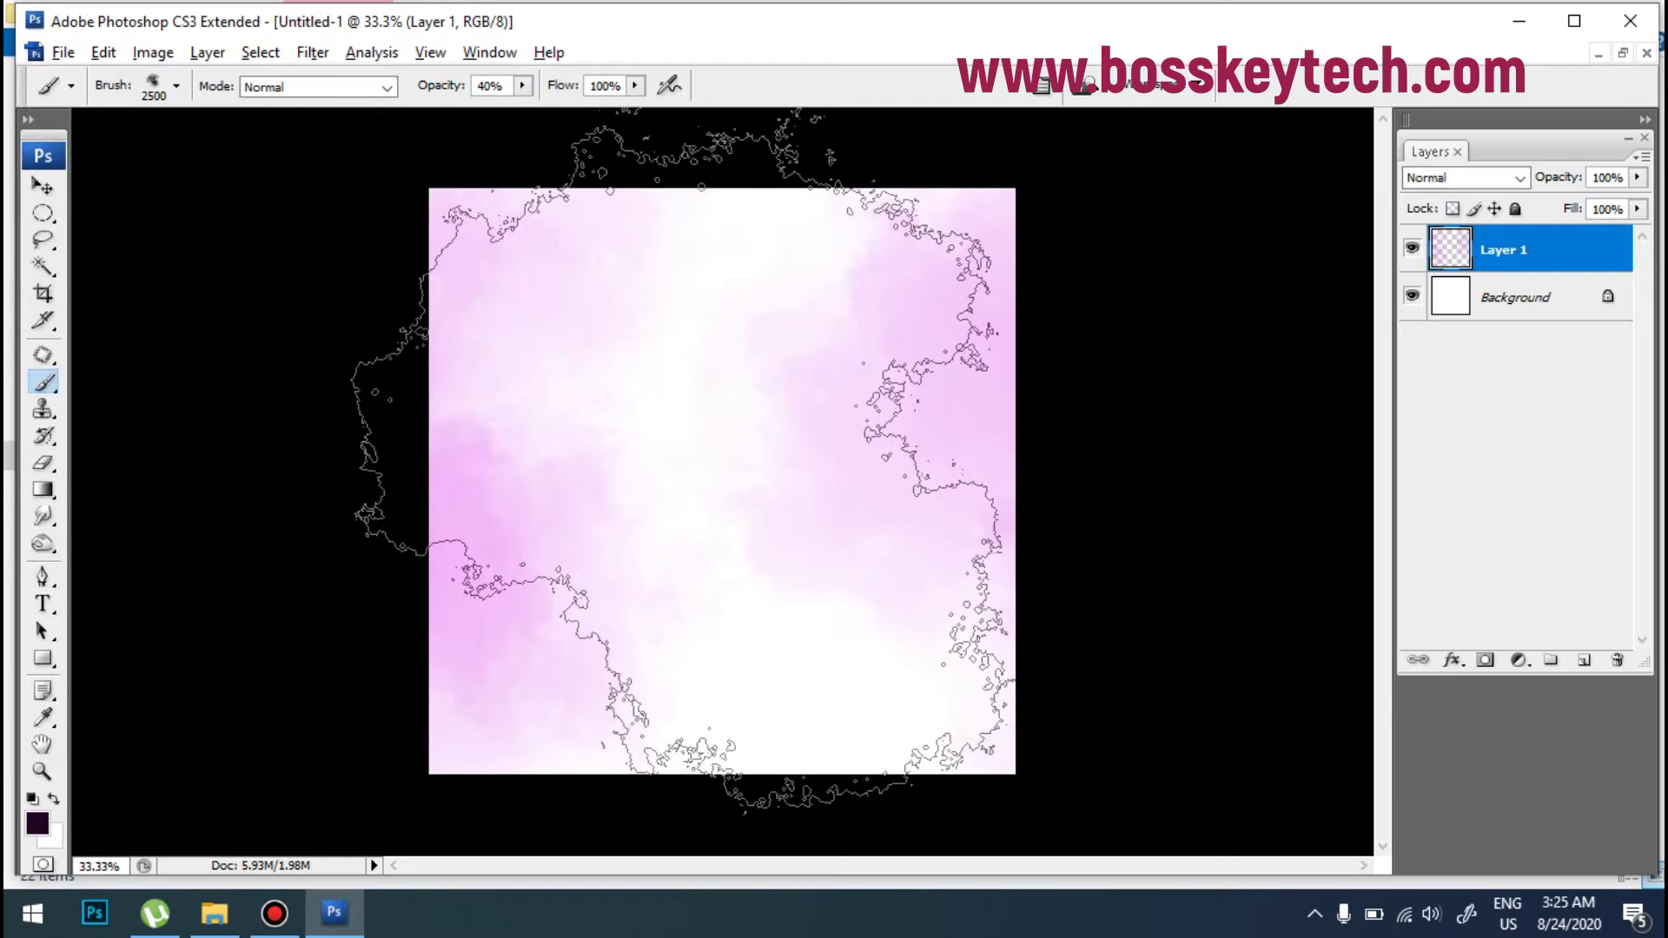
key(bracketleft)
key(bracketleft)
key(bracketleft)
key(bracketleft)
key(bracketleft)
key(bracketleft)
key(bracketleft)
key(bracketleft)
key(bracketleft)
key(bracketleft)
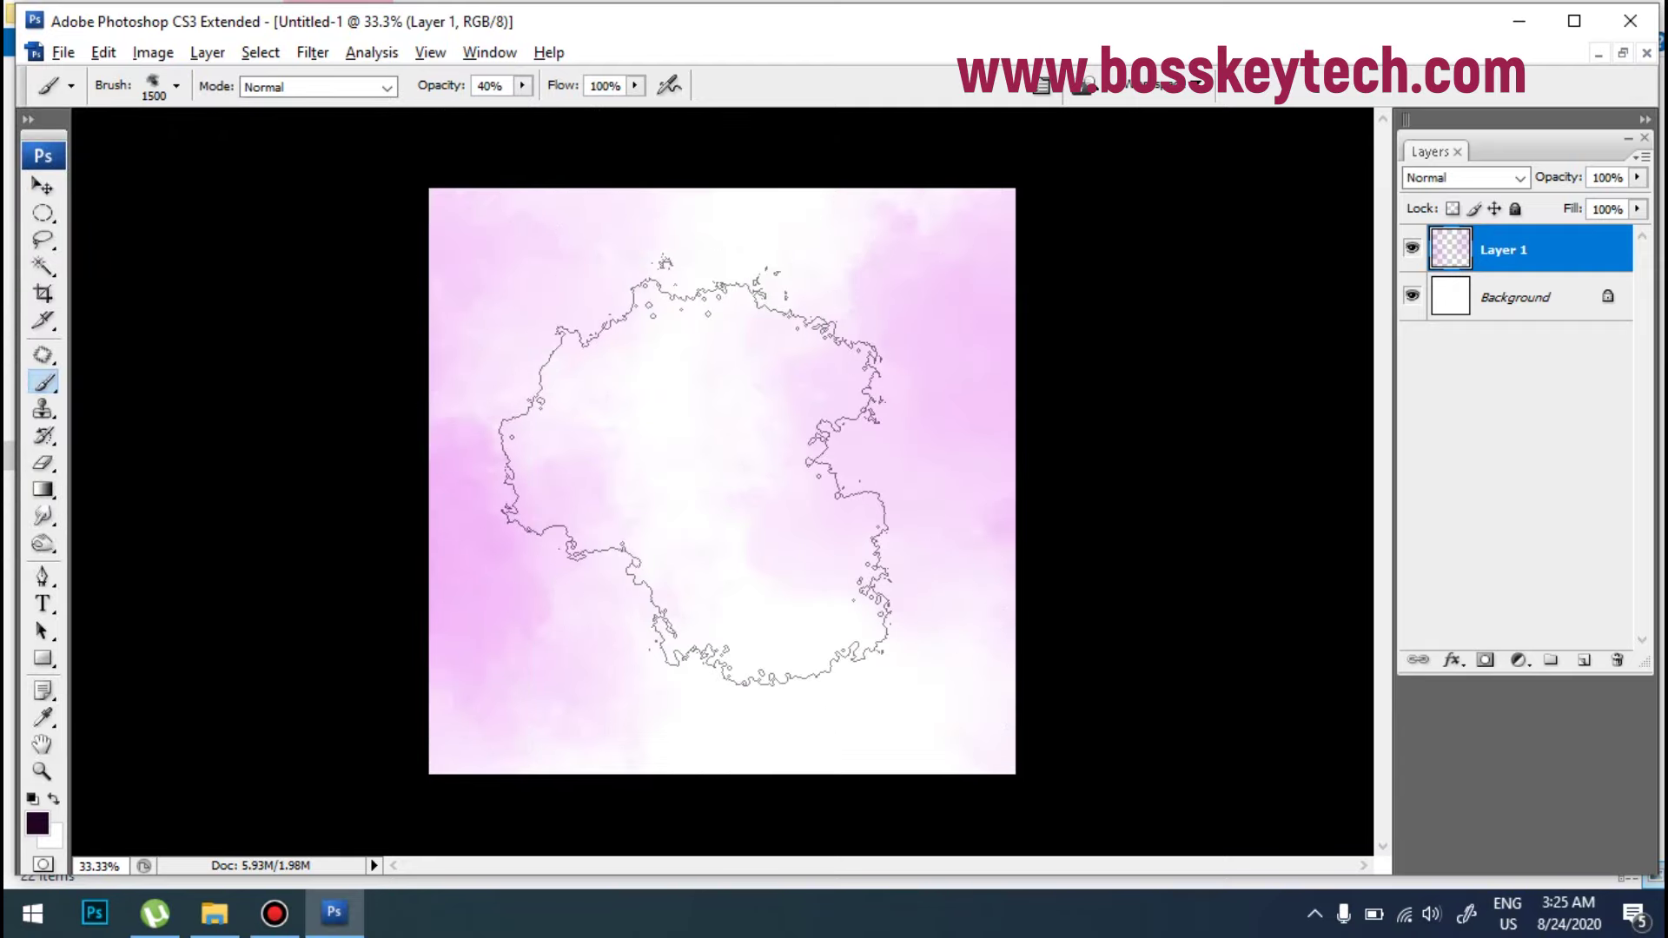
drag(695, 493, 726, 509)
key(bracketleft)
key(bracketleft)
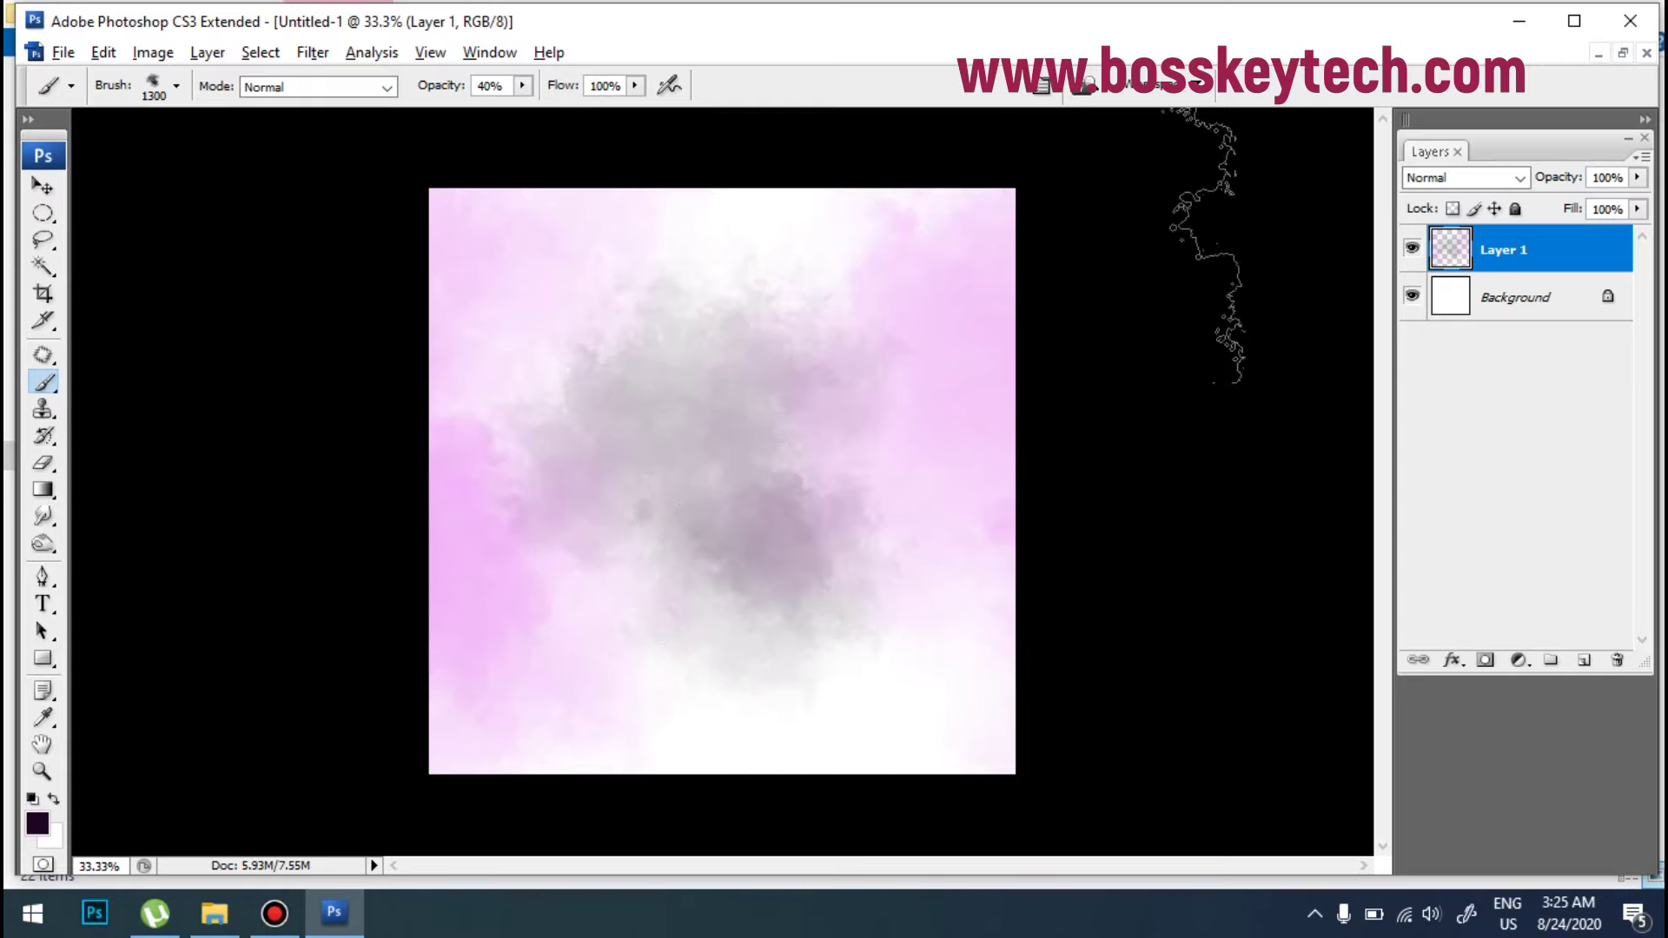
Step: Toggle Layer 1's visibility off and on to compare it with the background
click(1411, 249)
click(1411, 250)
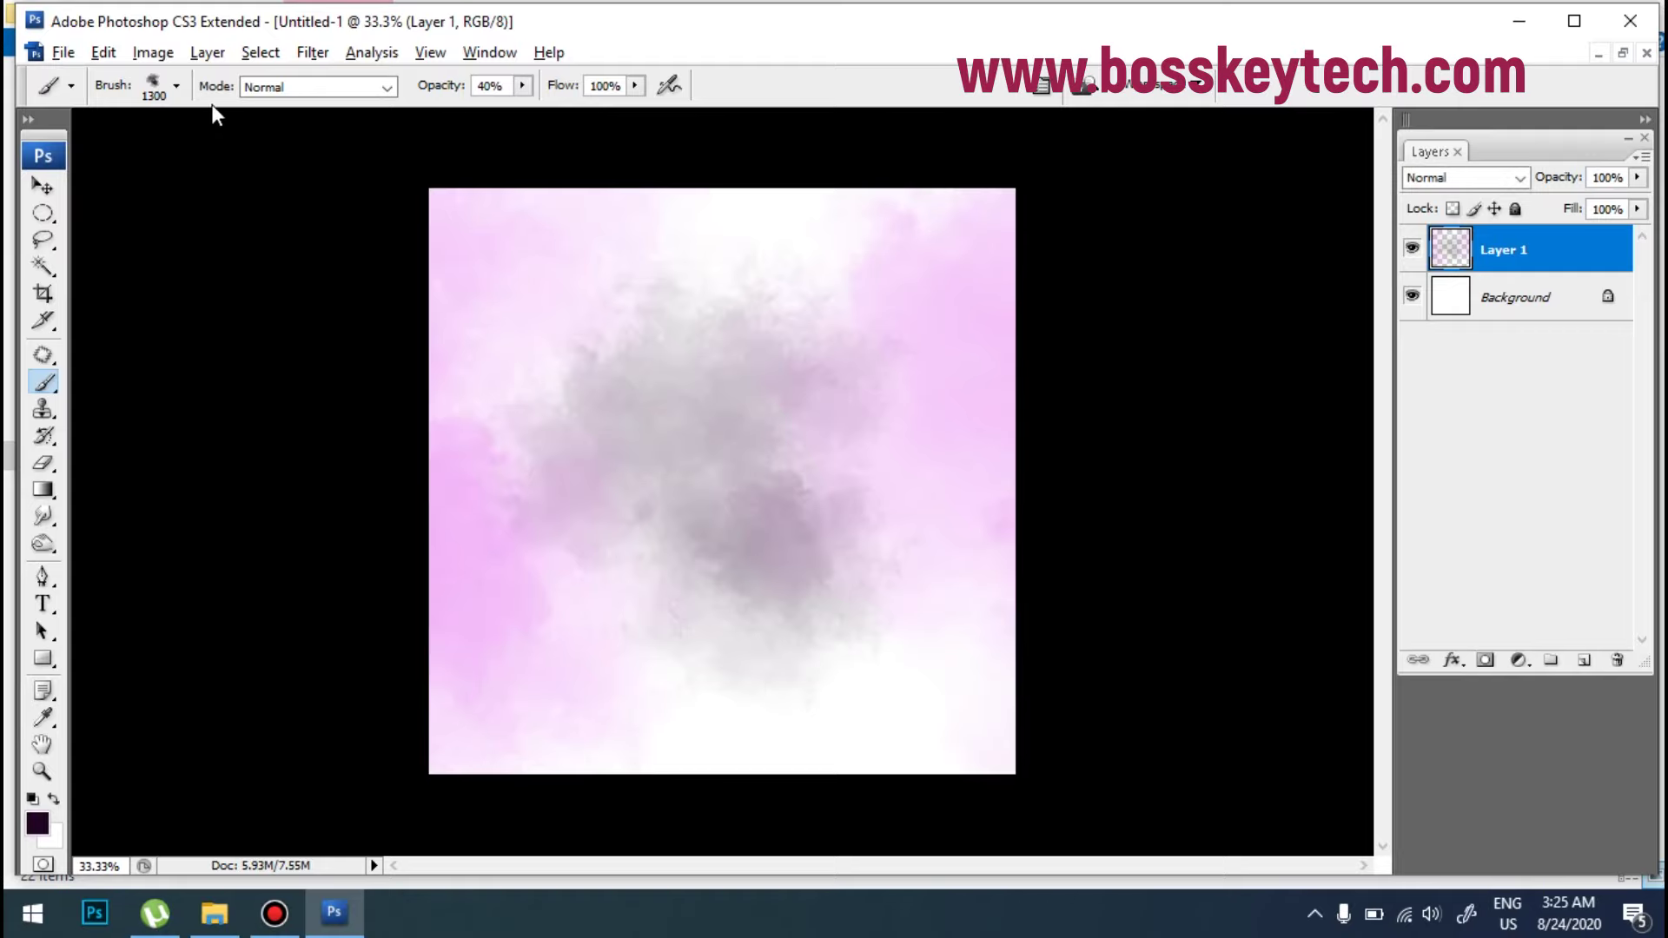
click(154, 93)
Step: Pick the hard round 35 px tip at 100% roundness, zoom to 66.7%, and select the Smudge tool
click(359, 287)
click(1049, 85)
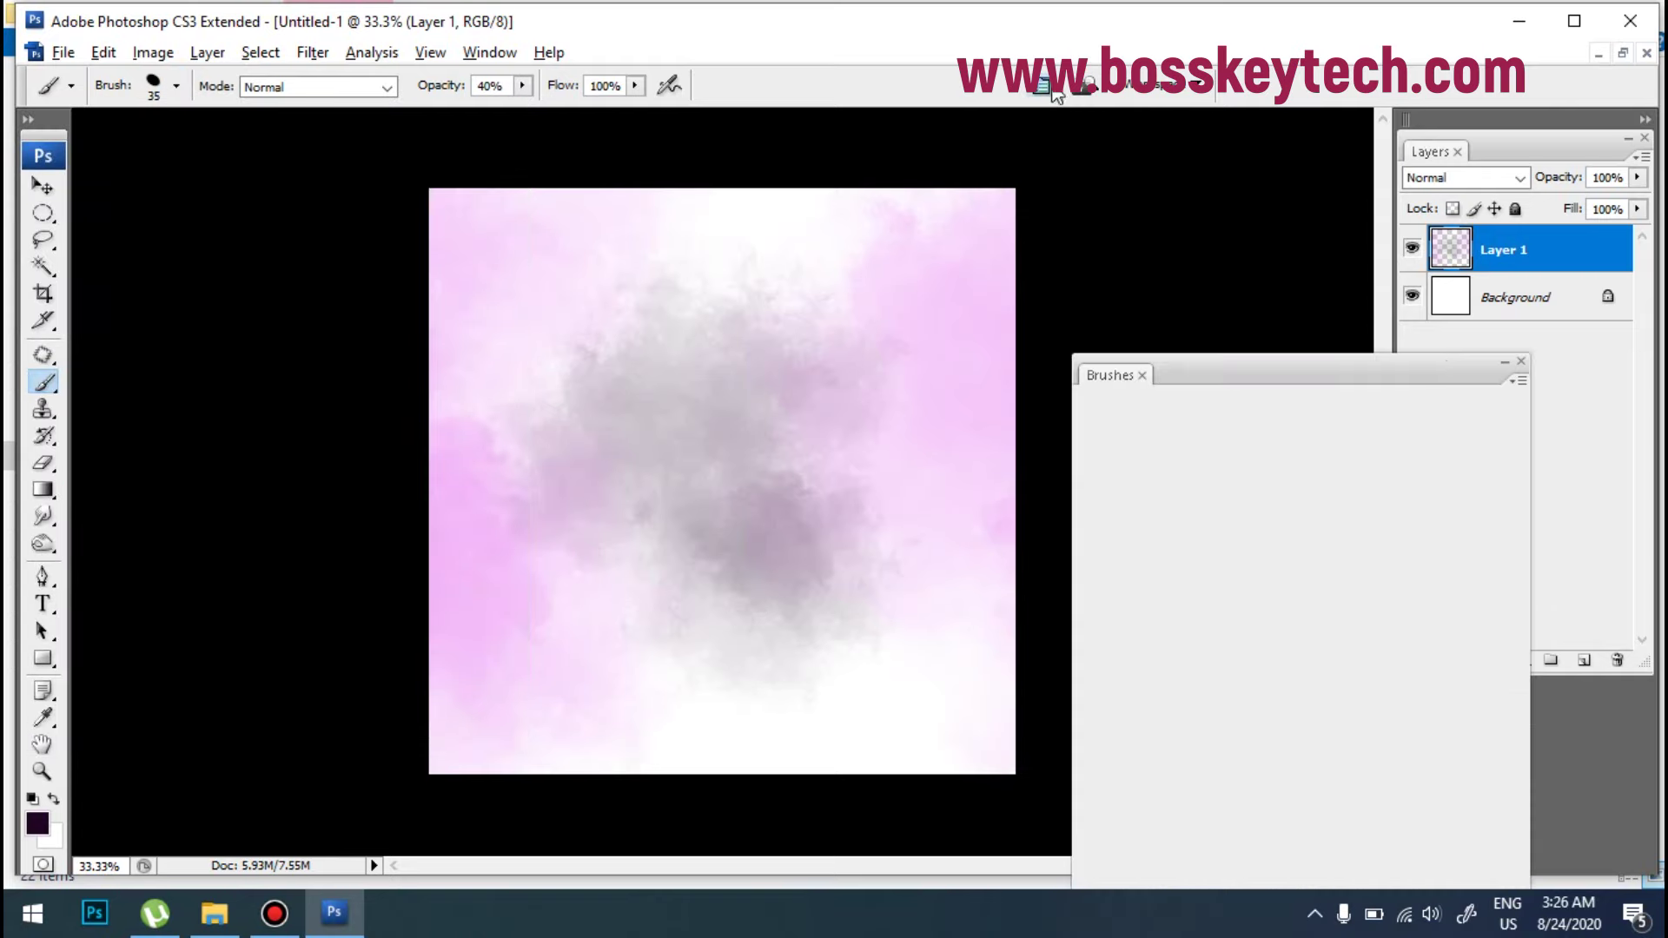
drag(1454, 620, 1467, 611)
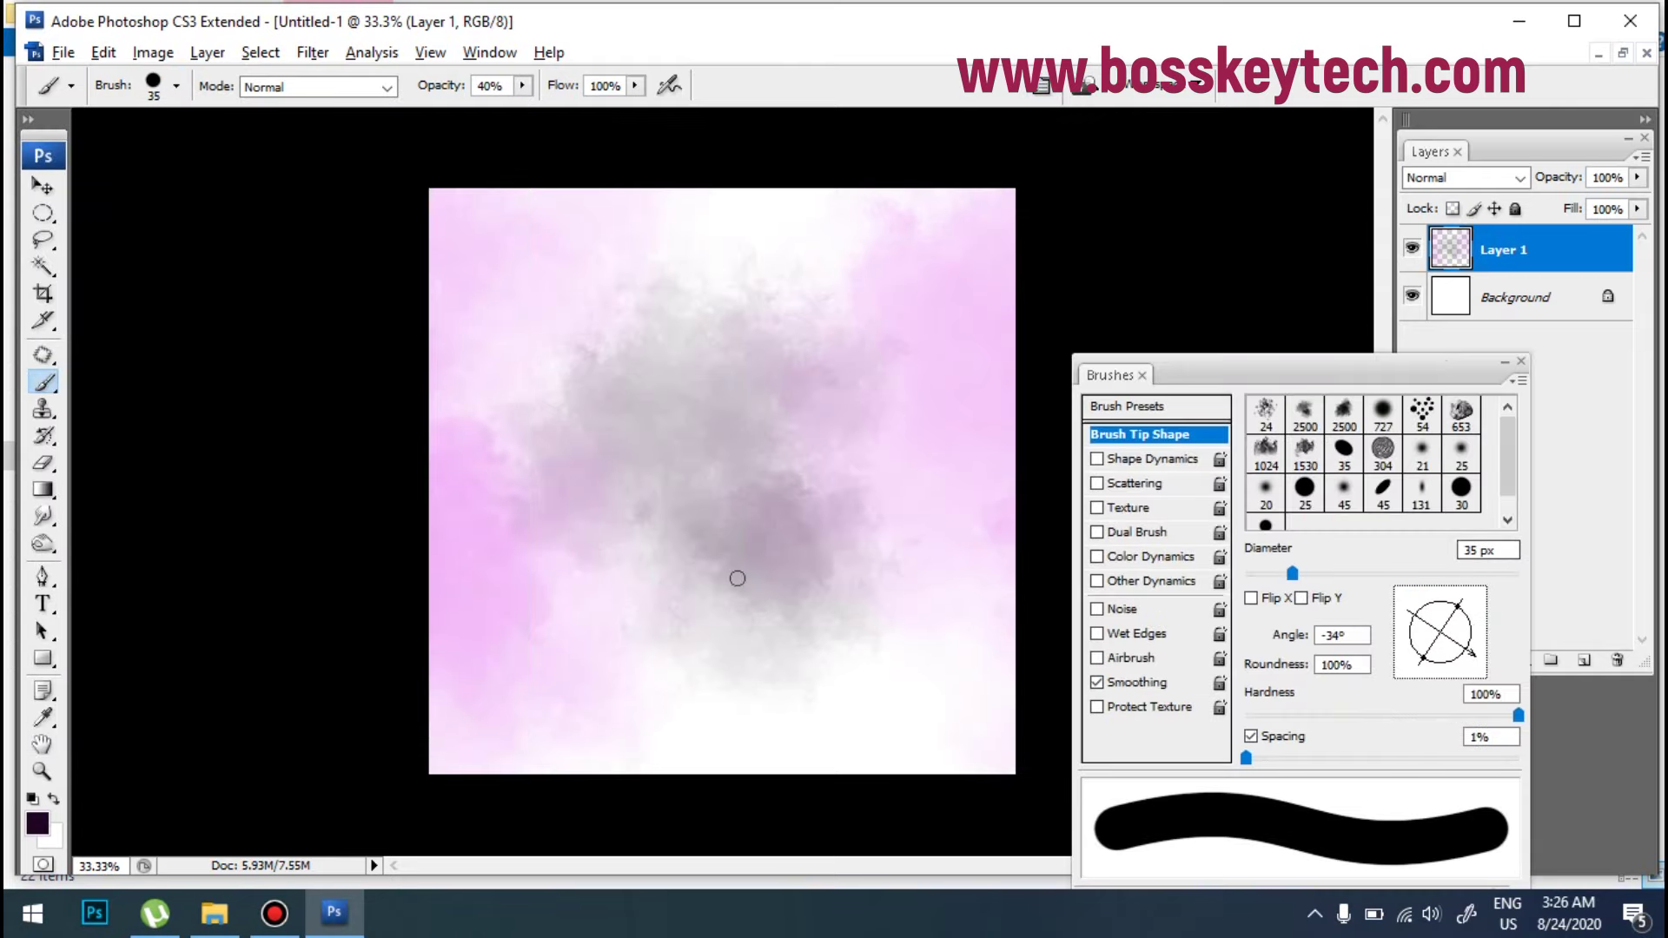
ctrl+click(736, 407)
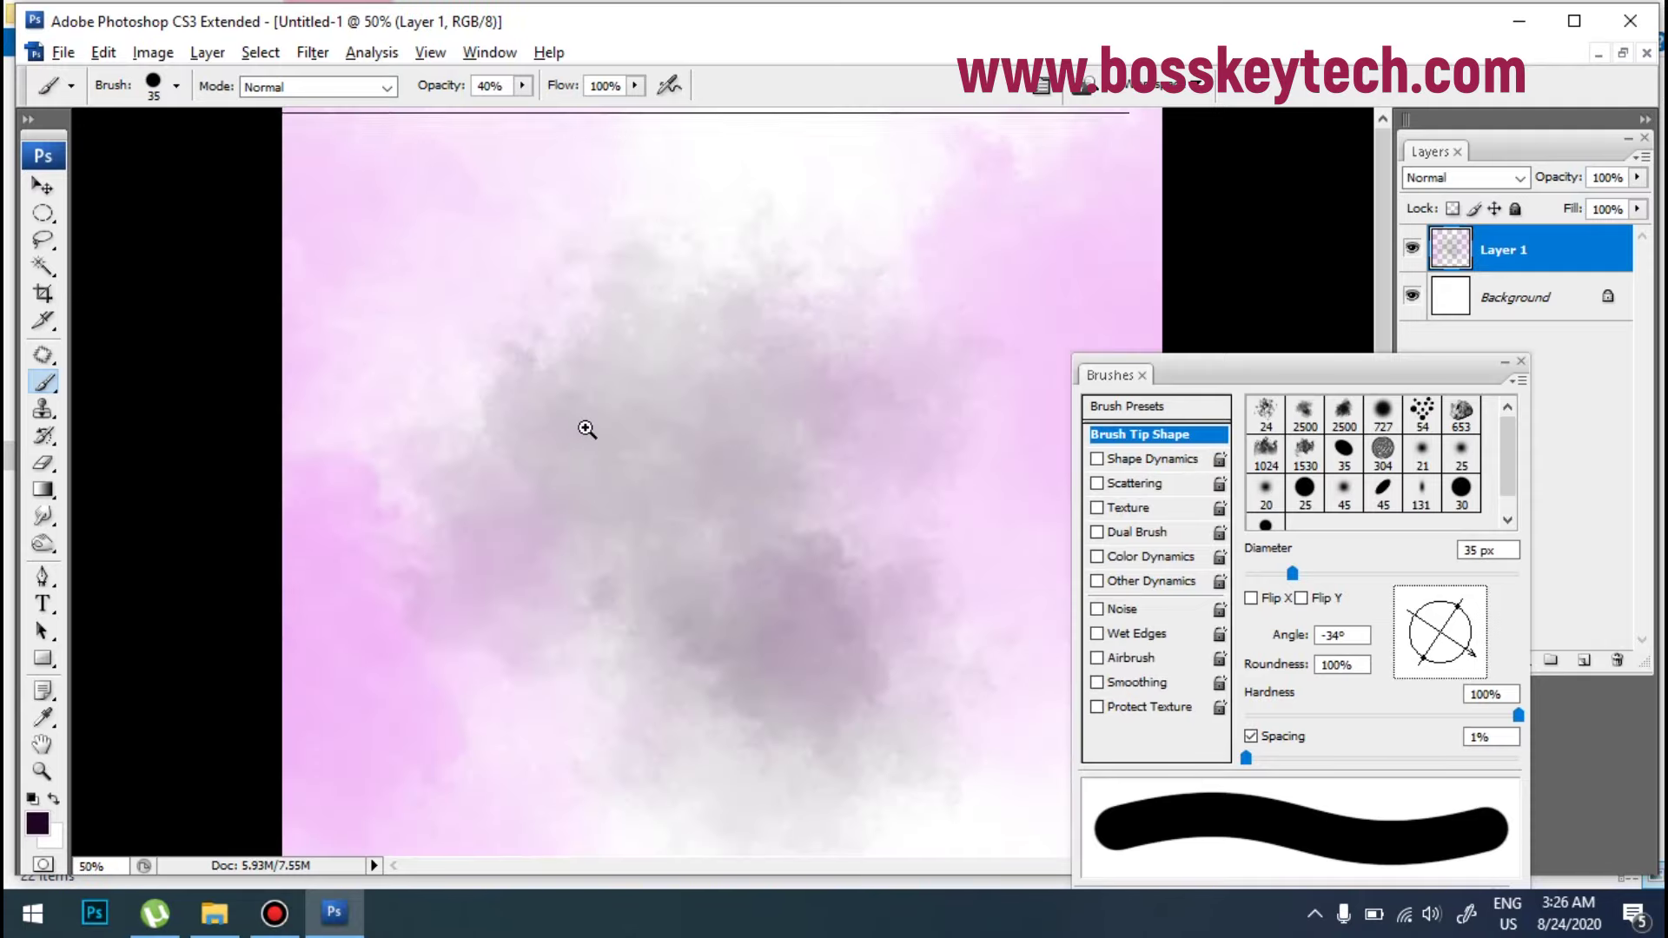
key(ctrl+plus)
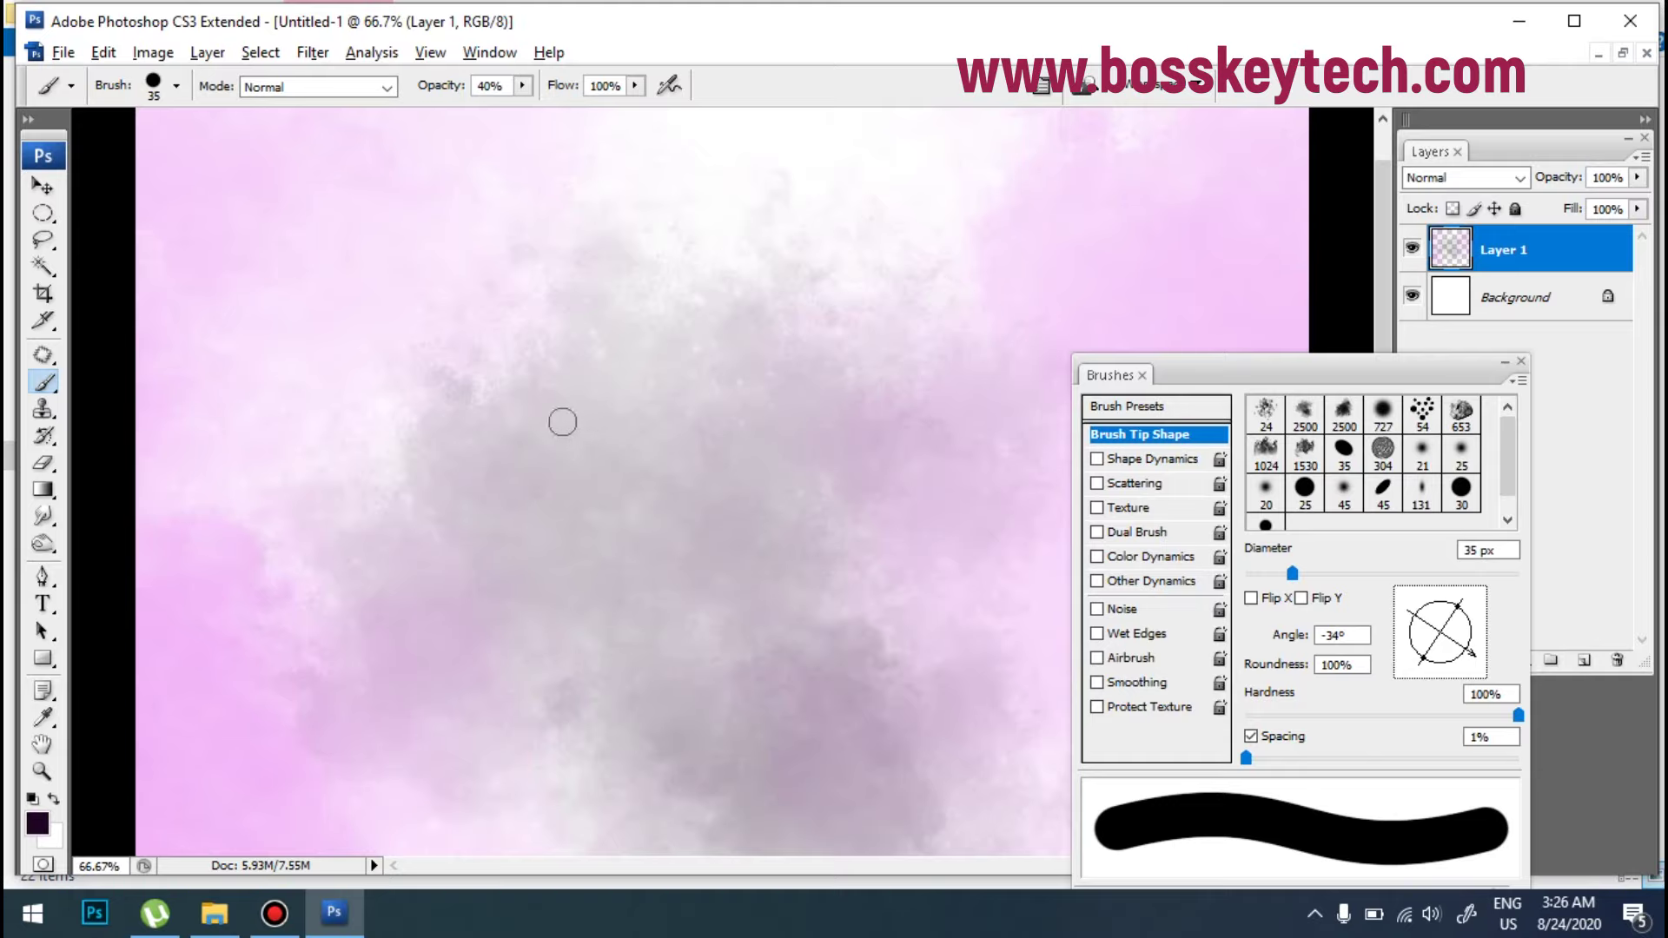
click(42, 519)
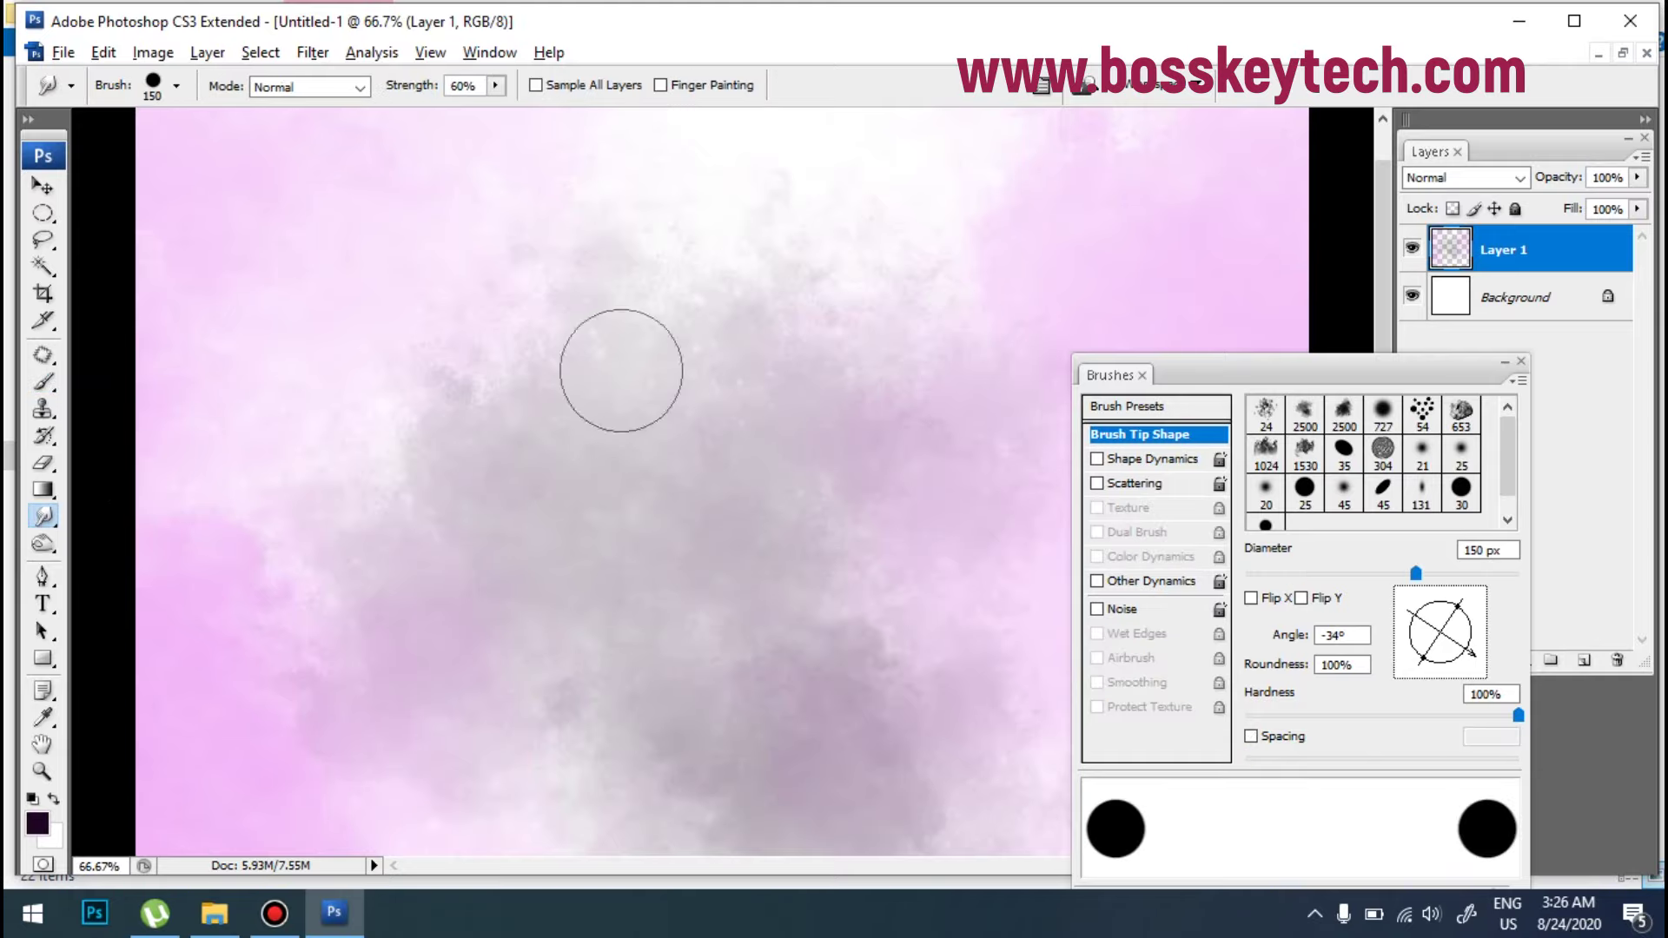
Step: Set the smudge brush to 125 px with 1% spacing and smear the cloud's upper left
key(bracketleft)
key(bracketleft)
key(bracketright)
mouse_move(472, 399)
mouse_down()
mouse_move(499, 432)
mouse_move(465, 370)
mouse_move(495, 335)
mouse_move(477, 298)
mouse_up()
click(1270, 736)
drag(402, 443, 361, 362)
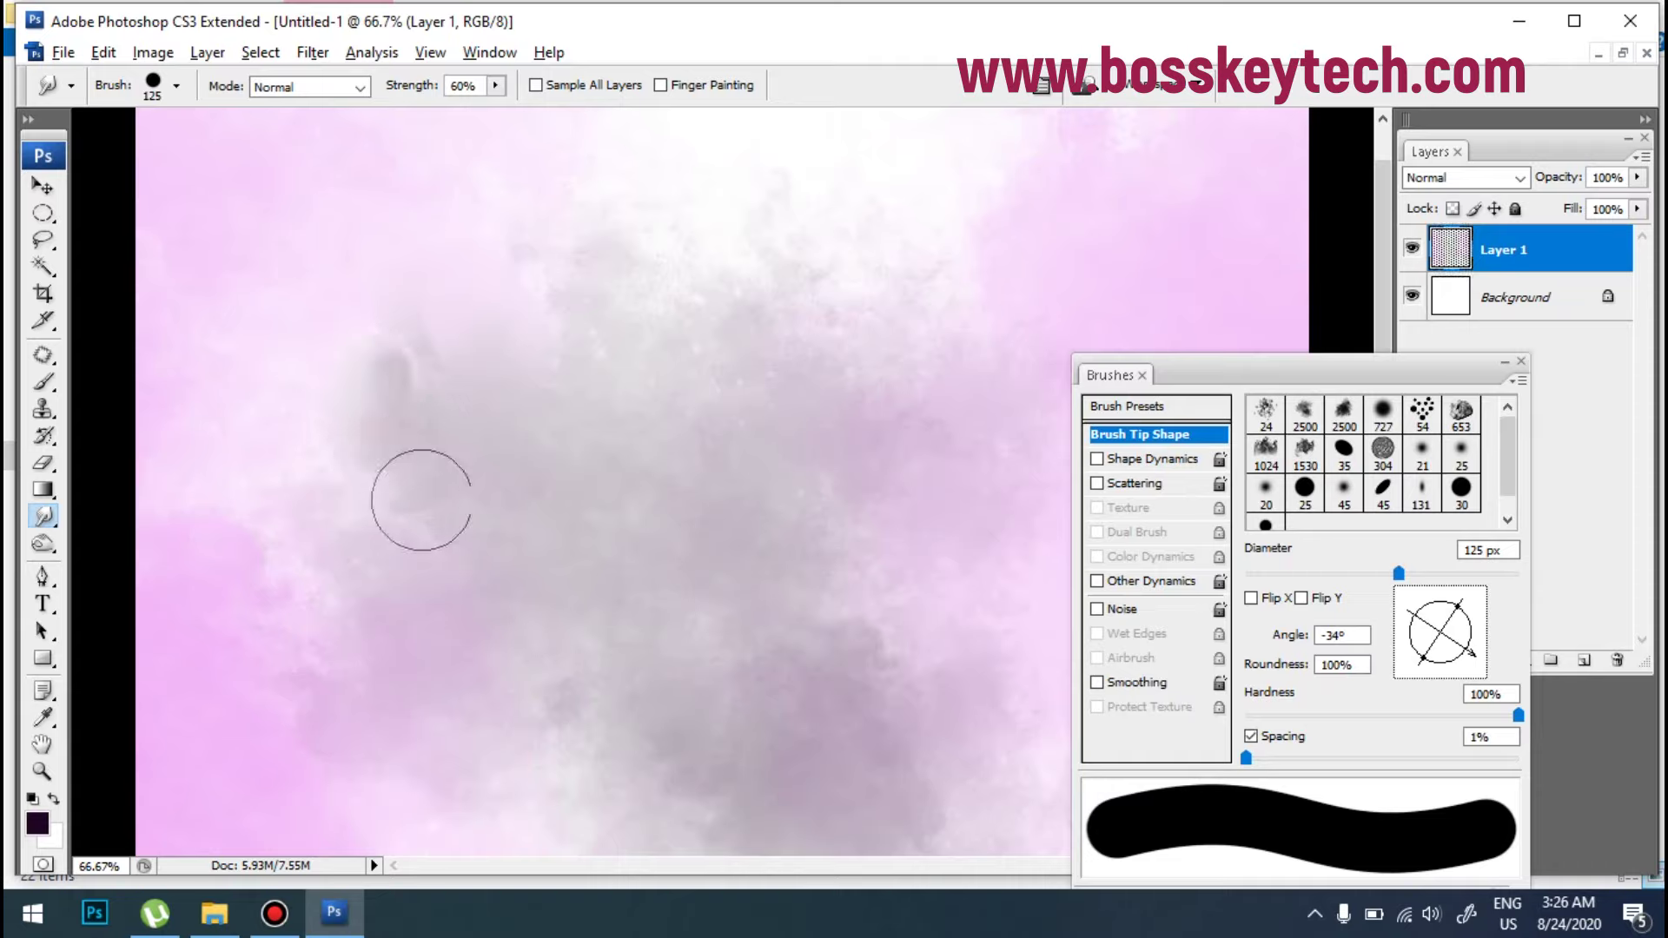
Step: Smear the cloud's top and right edges with 90–125 px brush sizes, then zoom out
key(bracketleft)
drag(593, 297, 567, 233)
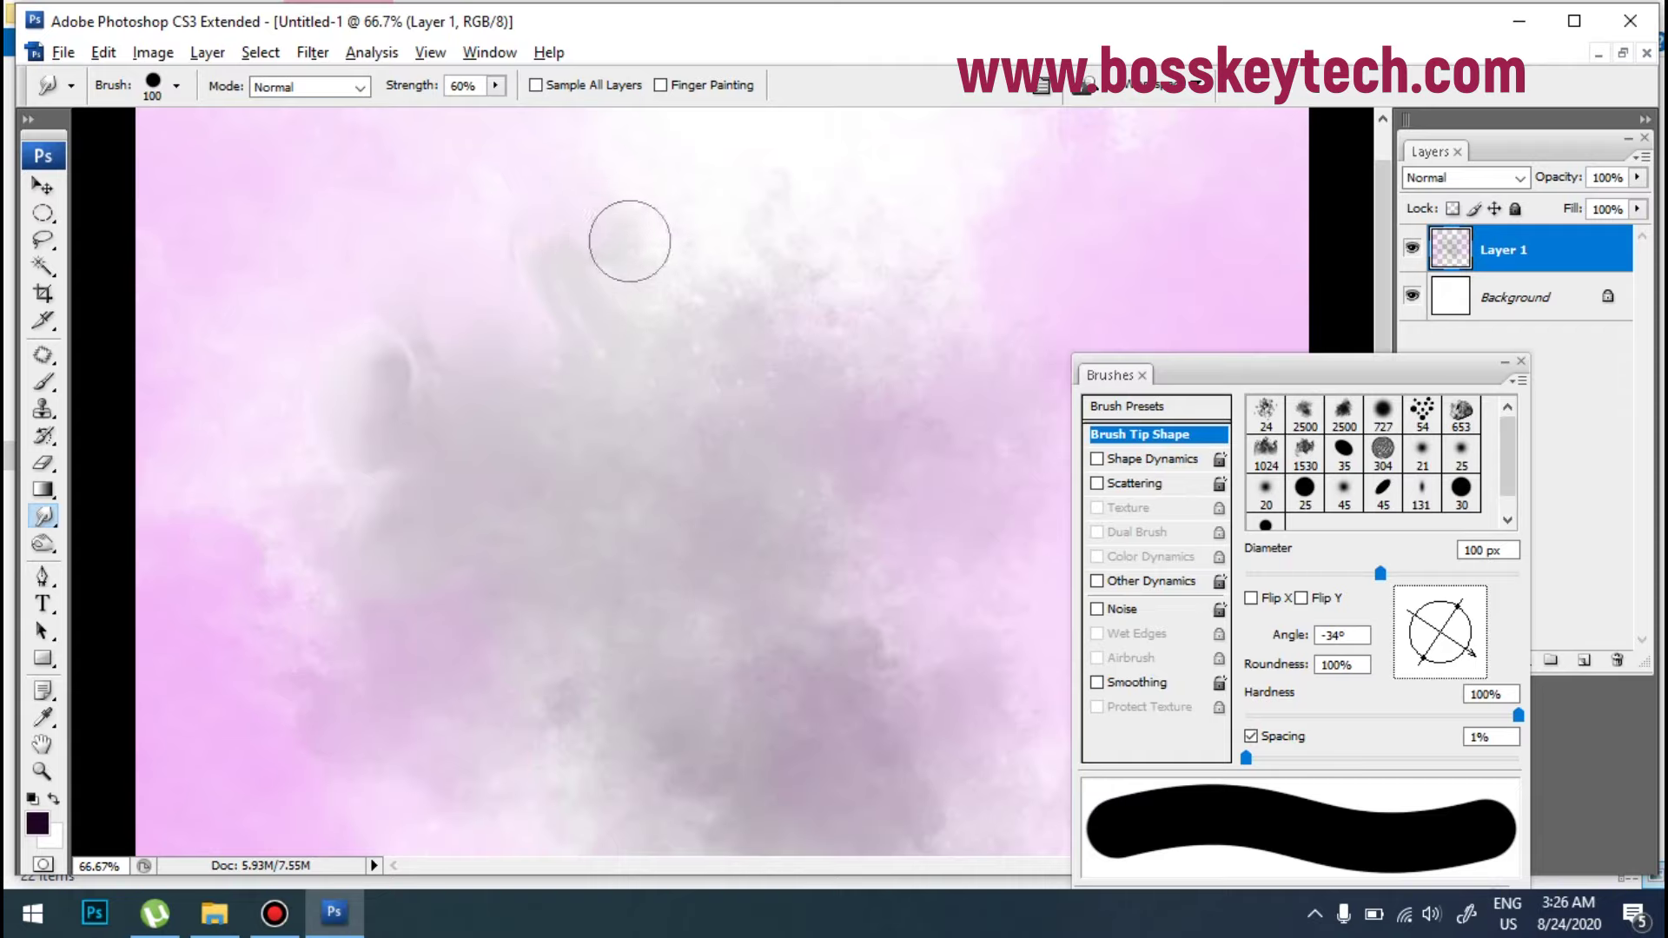
key(bracketright)
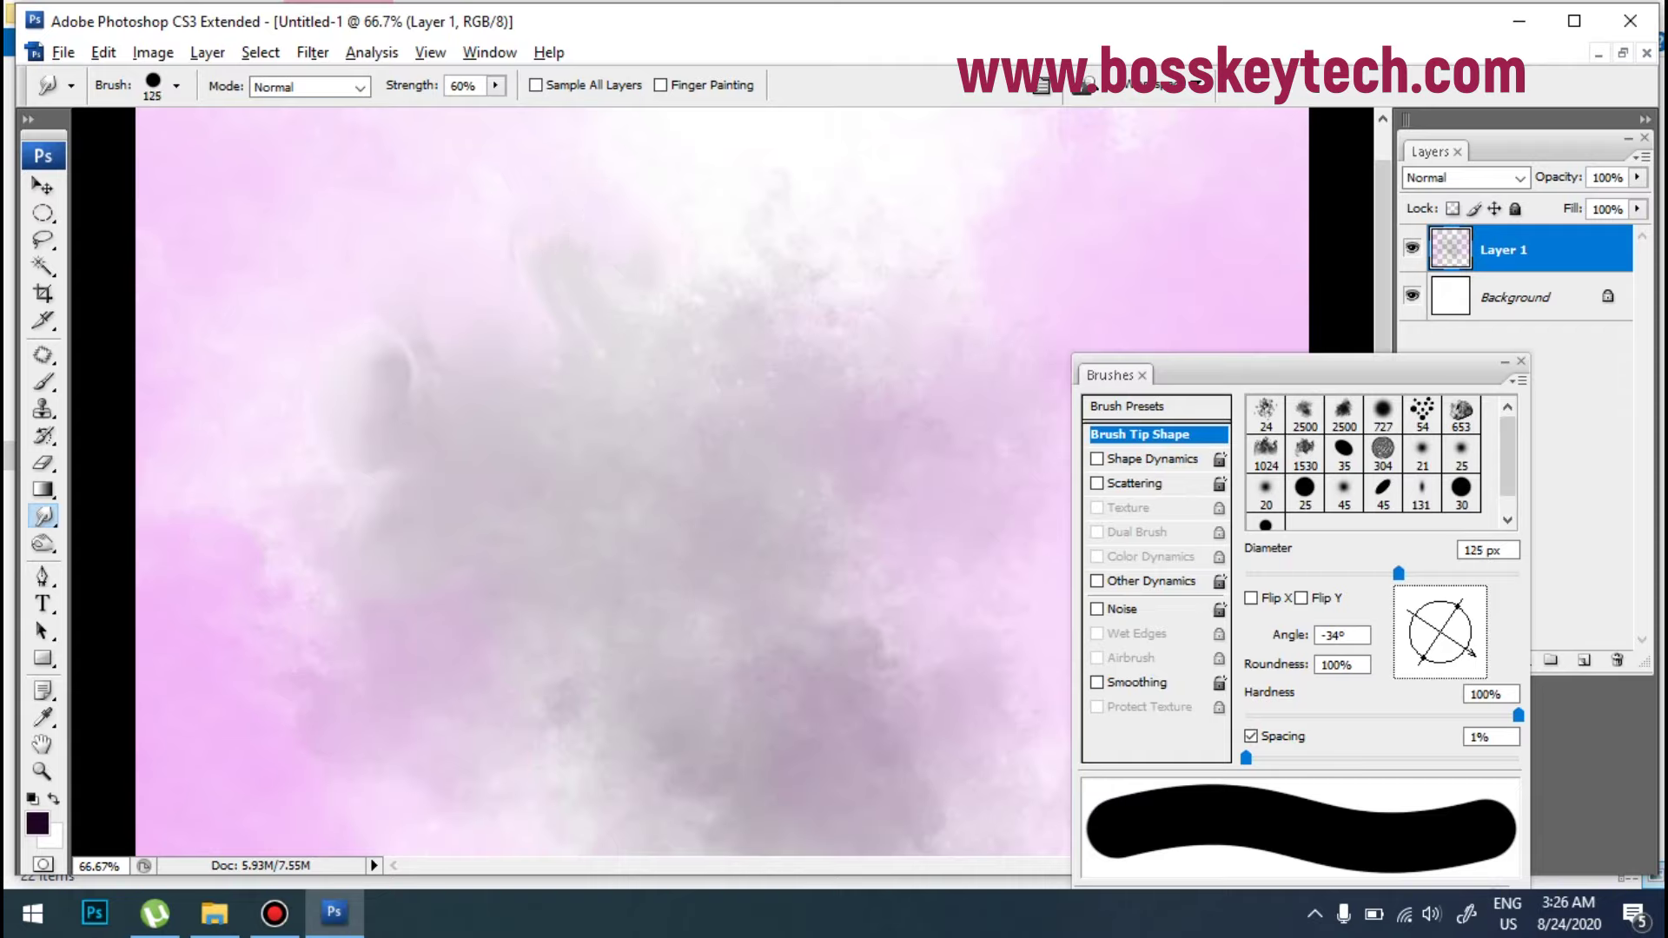
mouse_move(932, 298)
mouse_down()
mouse_move(934, 224)
mouse_move(939, 304)
mouse_move(967, 297)
mouse_move(987, 380)
mouse_up()
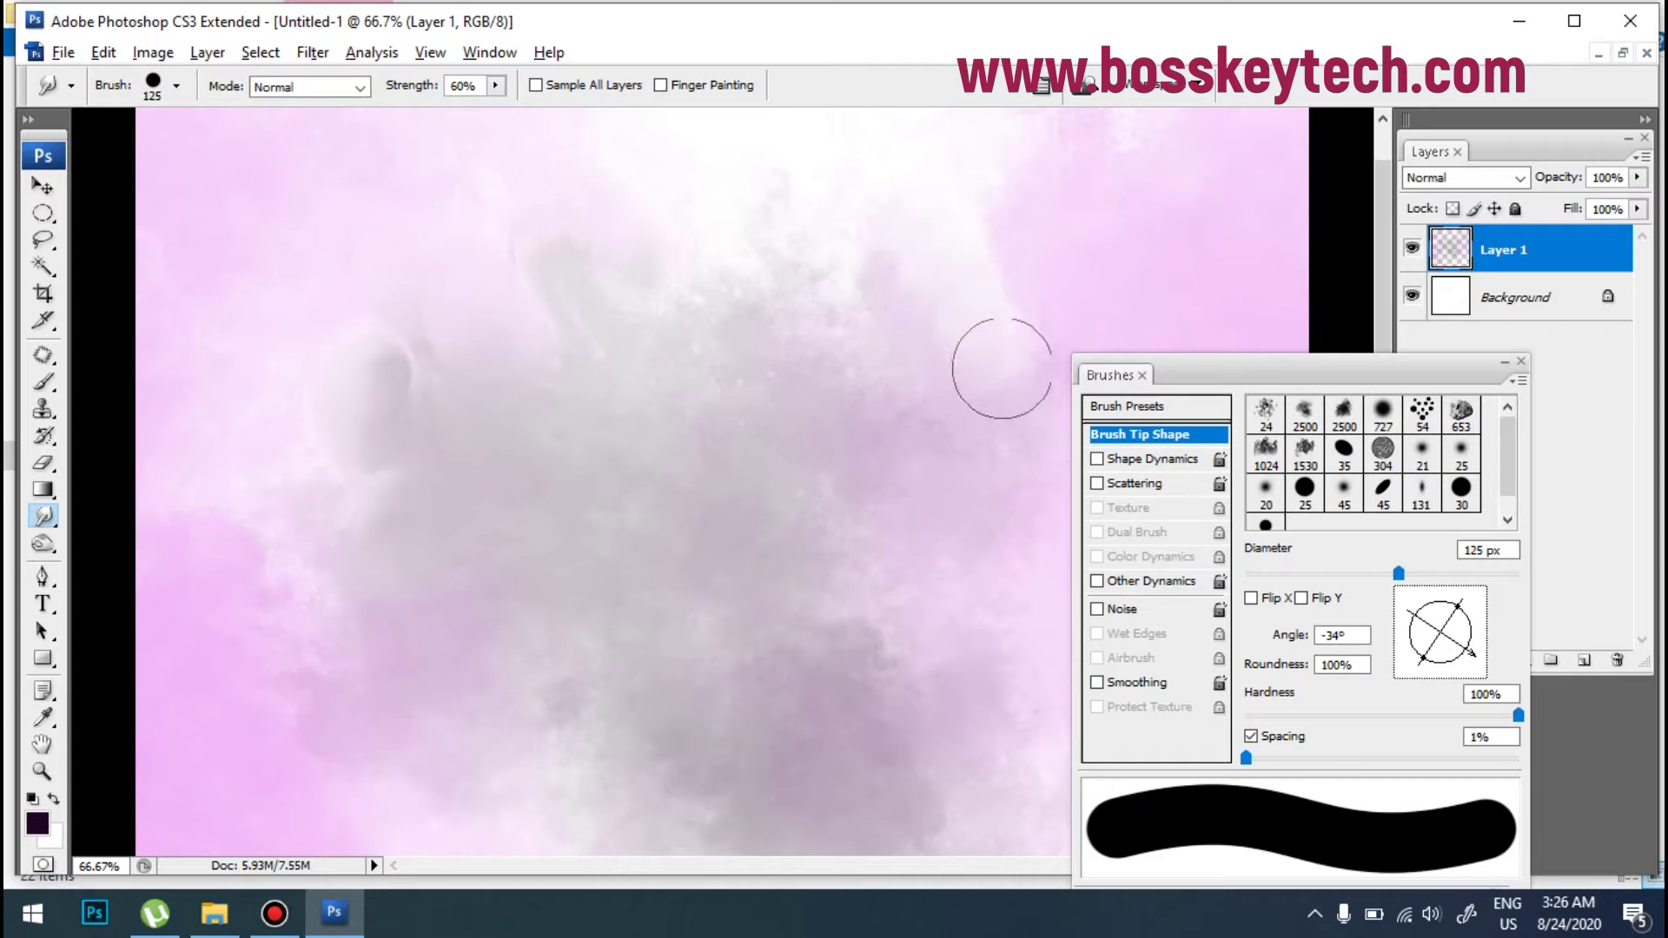
key(bracketleft)
key(bracketleft)
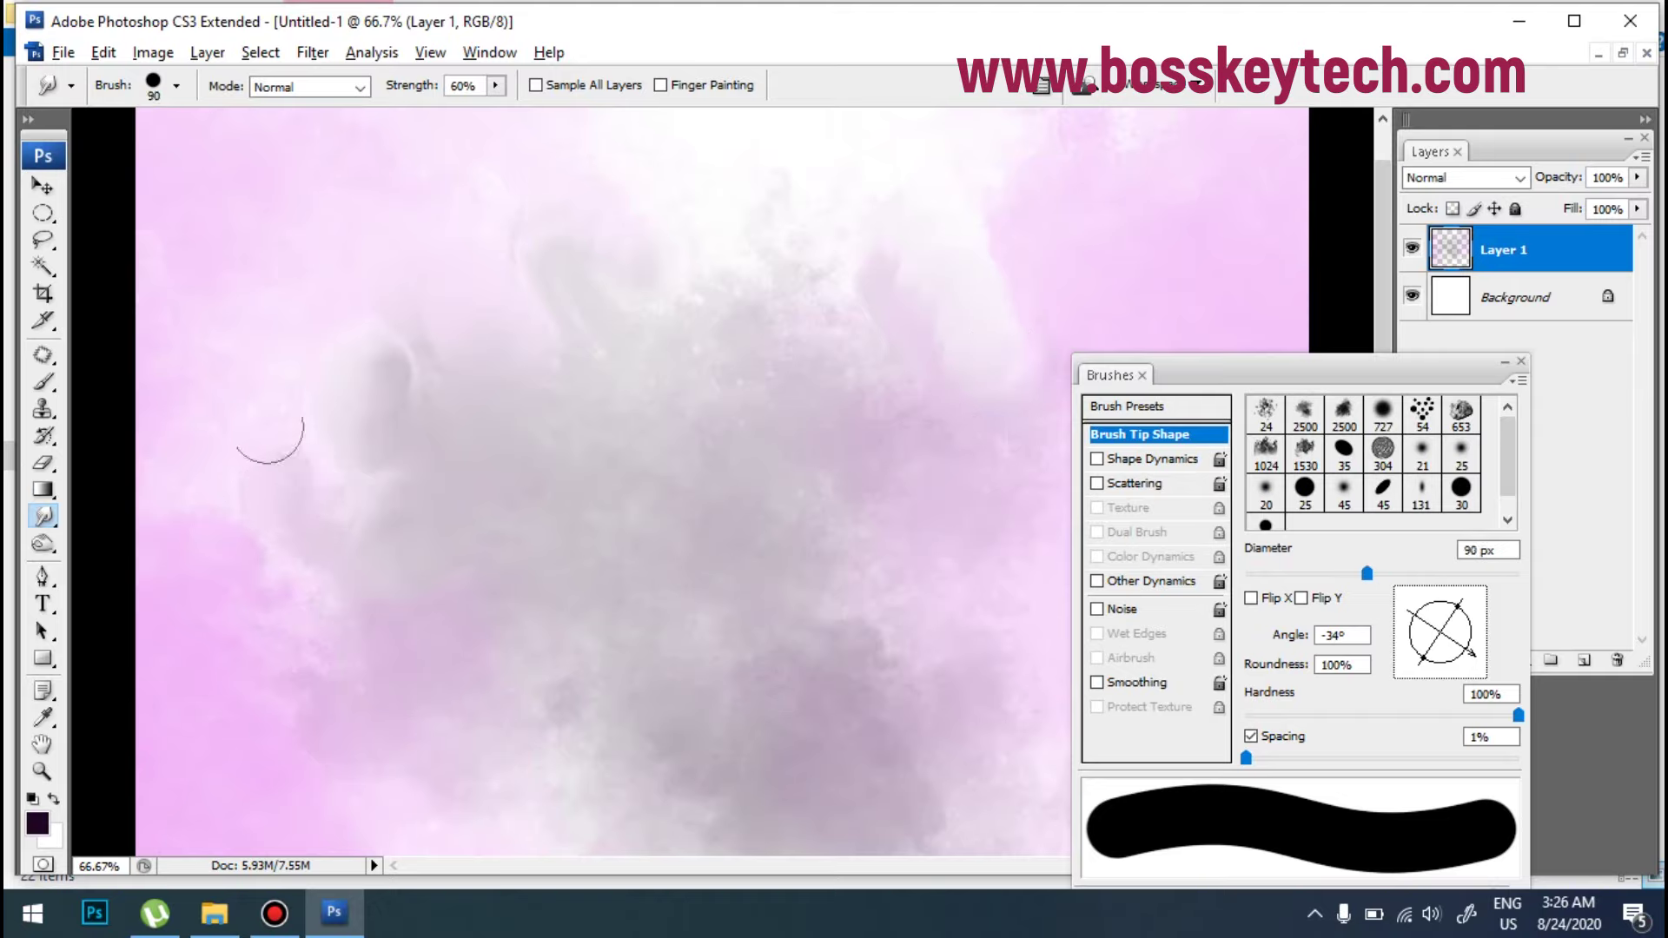
key(bracketright)
key(bracketright)
key(bracketleft)
key(bracketright)
drag(964, 532, 977, 633)
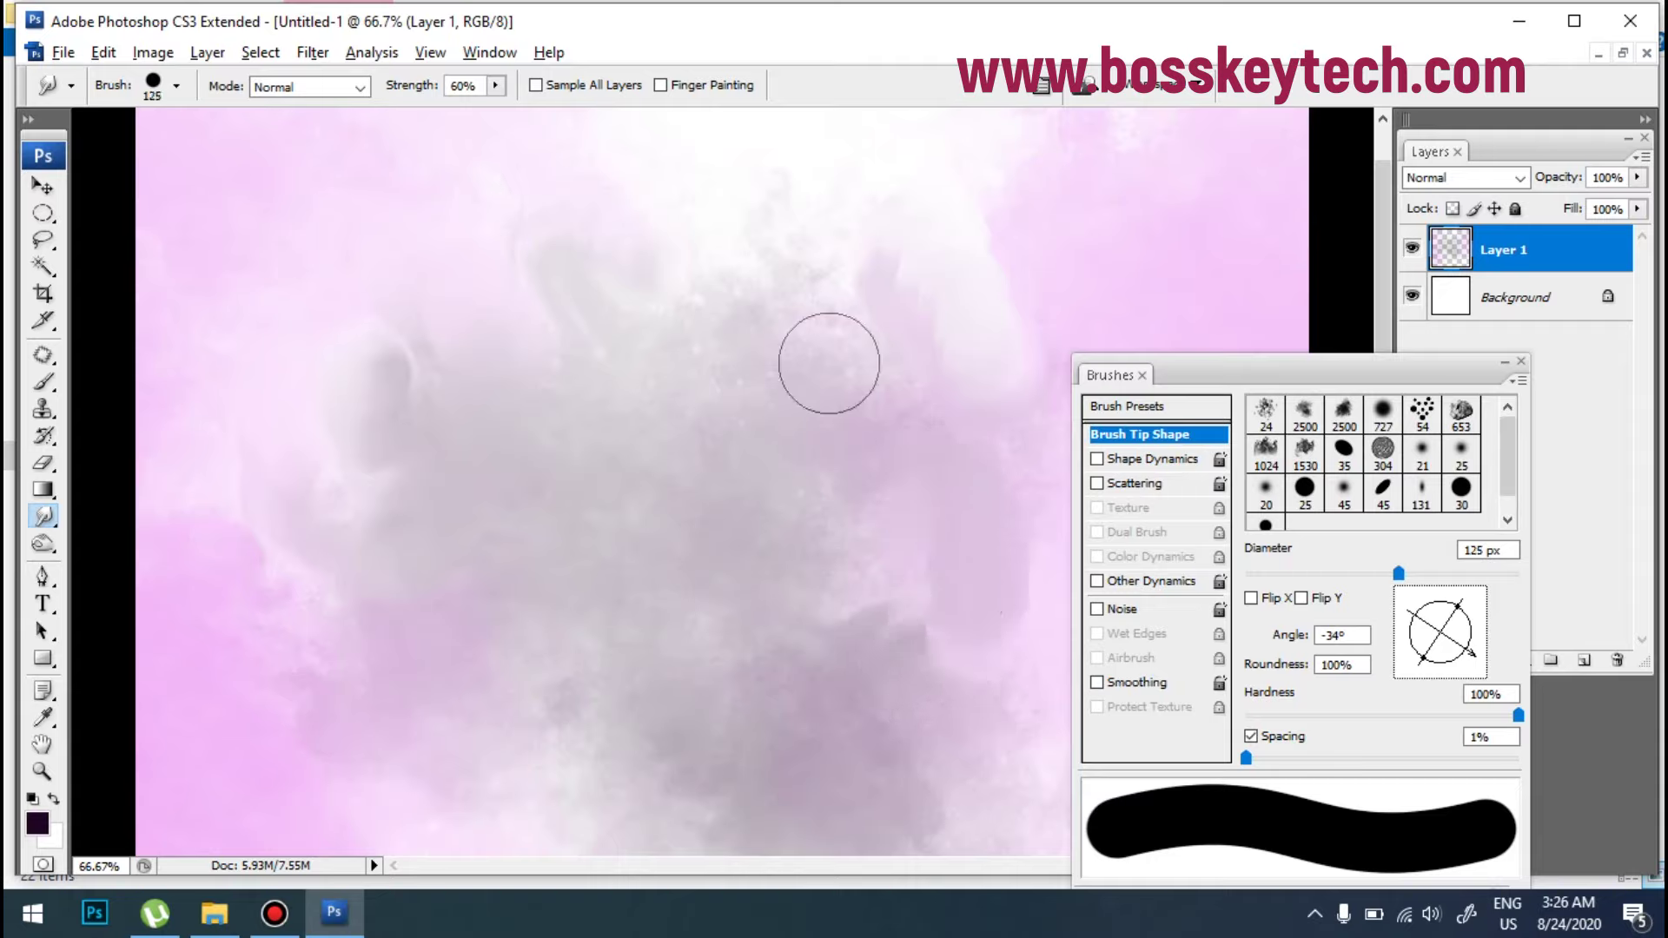
mouse_move(762, 261)
mouse_down()
mouse_move(786, 249)
mouse_move(786, 307)
mouse_move(765, 344)
mouse_up()
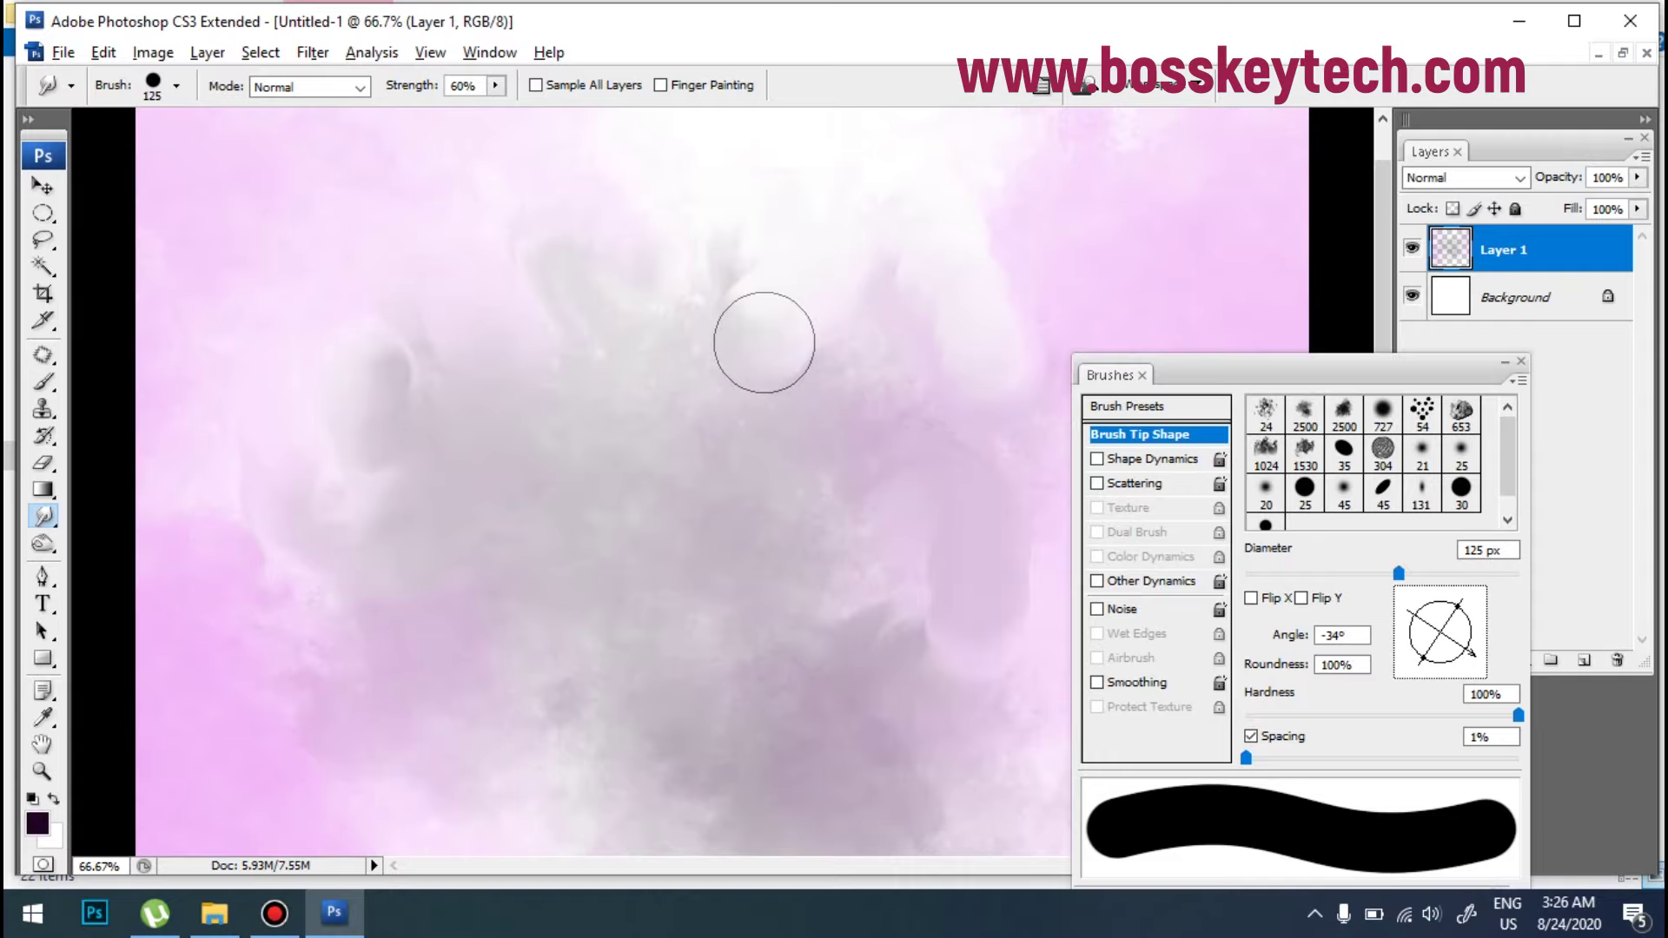
key(ctrl+minus)
key(ctrl+minus)
key(ctrl+minus)
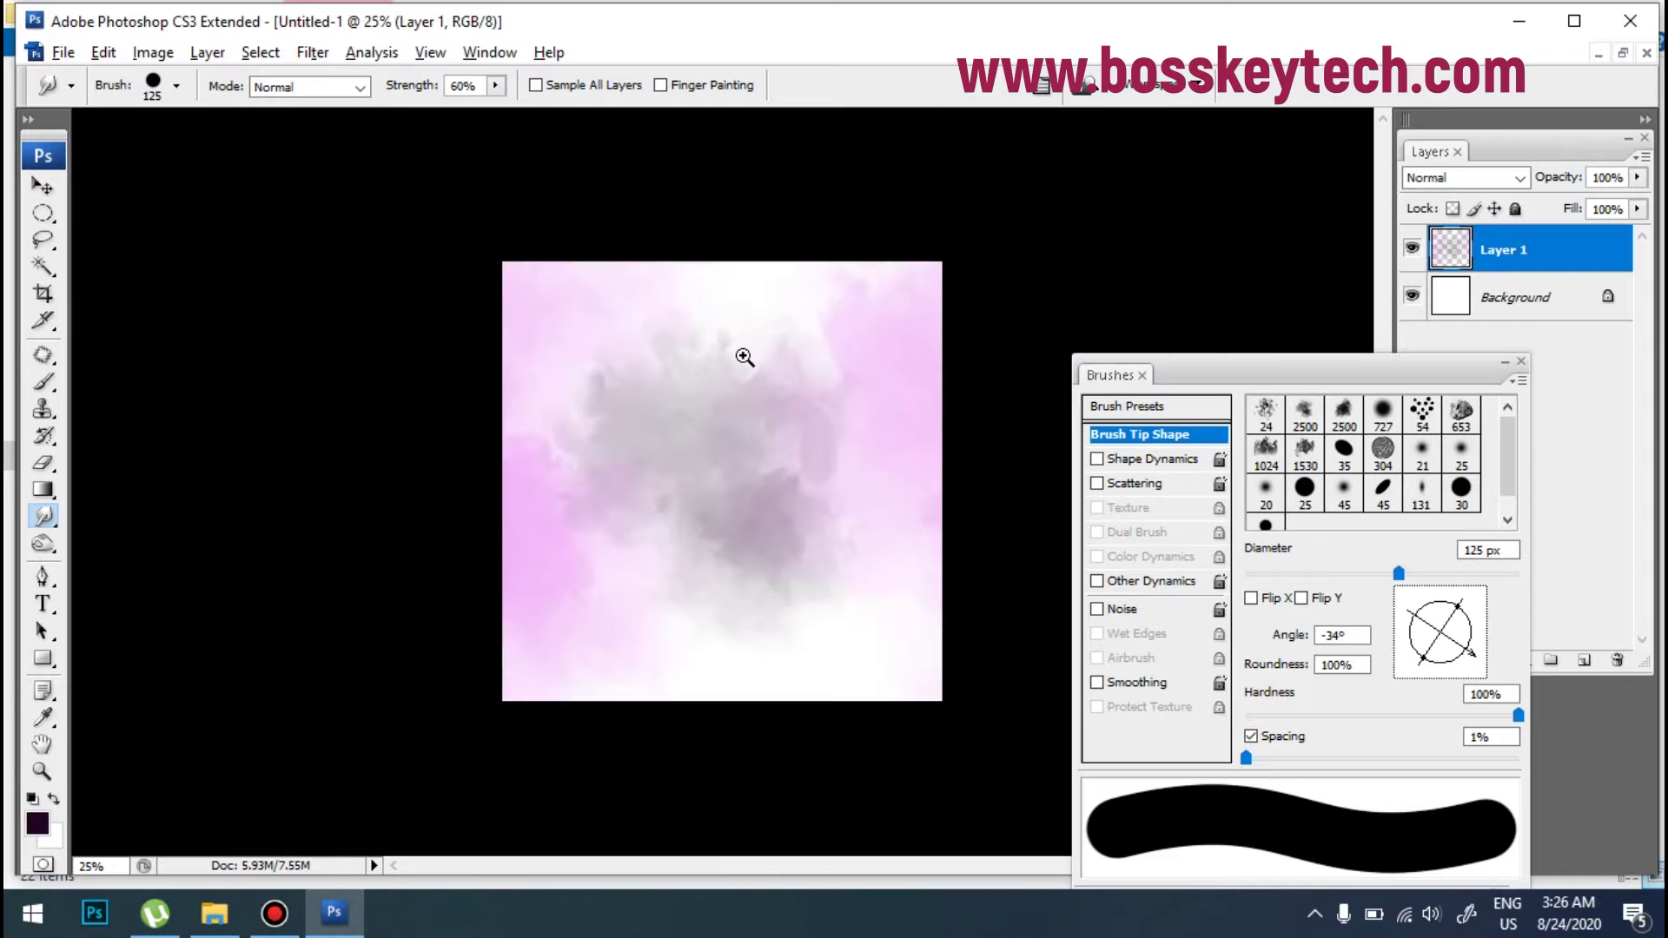
Step: At 50% zoom, smudge the grey cloud's left, right and upper-right edges into streaks
key(ctrl+plus)
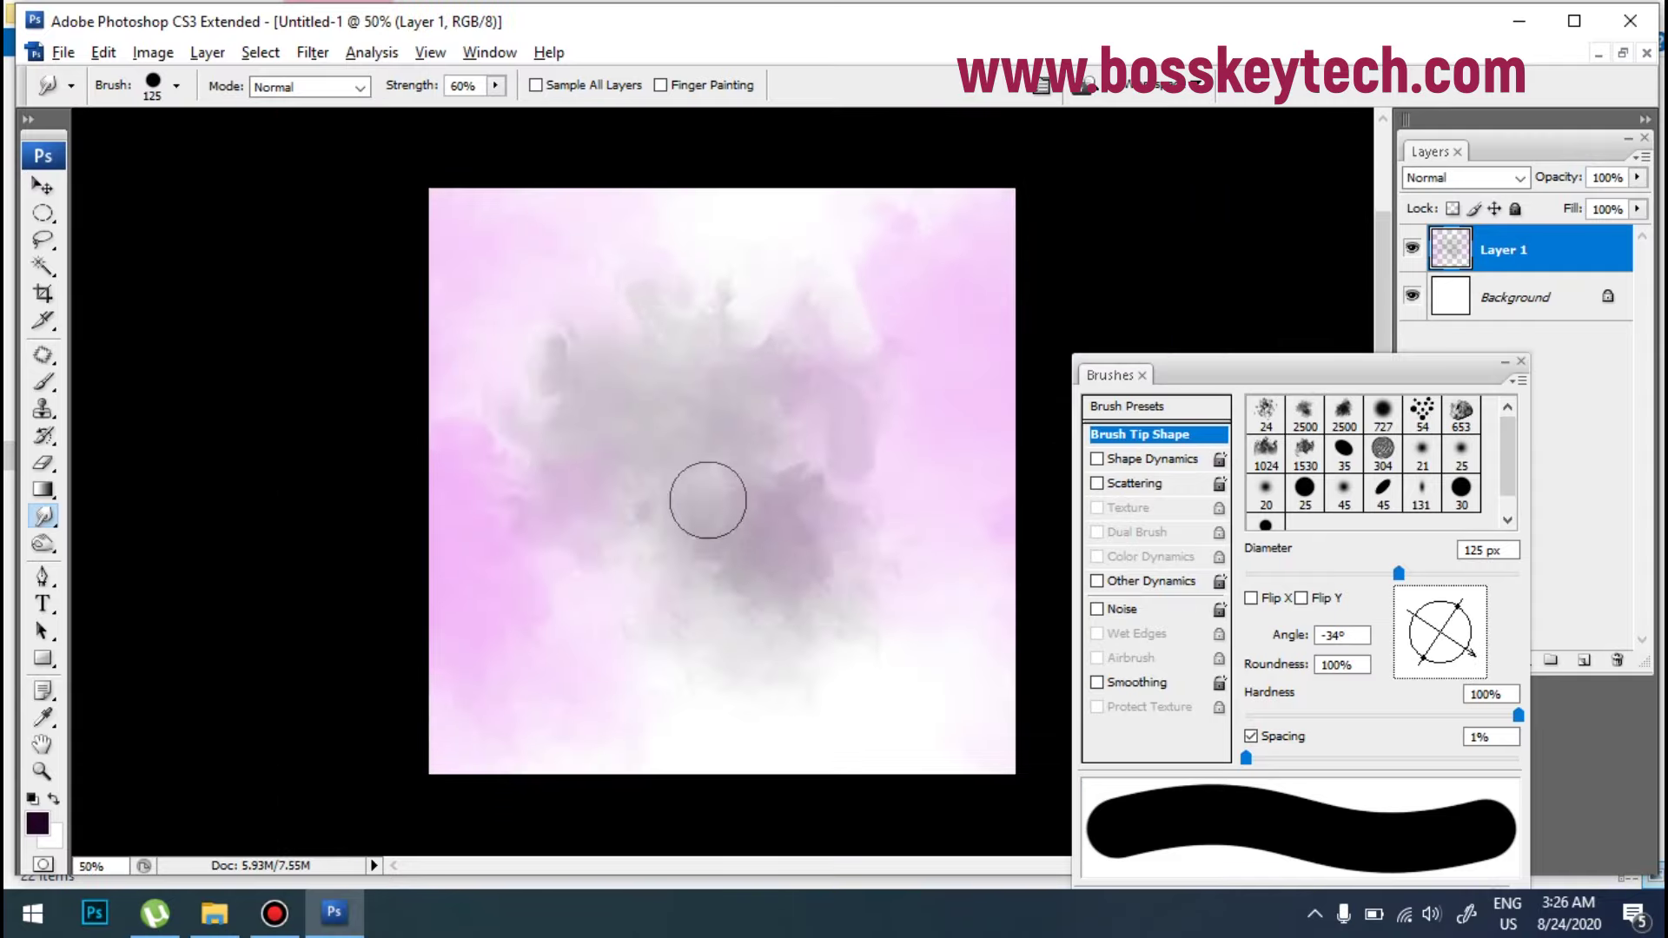
key(ctrl+plus)
mouse_move(430, 630)
mouse_down()
mouse_move(464, 614)
mouse_move(439, 684)
mouse_move(453, 679)
mouse_move(445, 770)
mouse_move(397, 450)
mouse_move(330, 327)
mouse_move(357, 365)
mouse_move(335, 421)
mouse_move(386, 753)
mouse_move(340, 738)
mouse_move(384, 728)
mouse_move(372, 750)
mouse_move(366, 663)
mouse_move(399, 819)
mouse_move(491, 791)
mouse_move(583, 697)
mouse_move(587, 771)
mouse_move(753, 702)
mouse_move(716, 707)
mouse_move(756, 730)
mouse_move(790, 695)
mouse_move(781, 684)
mouse_move(822, 777)
mouse_move(897, 592)
mouse_up()
mouse_move(910, 526)
mouse_down()
mouse_move(973, 576)
mouse_move(898, 621)
mouse_move(893, 652)
mouse_move(952, 634)
mouse_move(958, 593)
mouse_move(845, 417)
mouse_up()
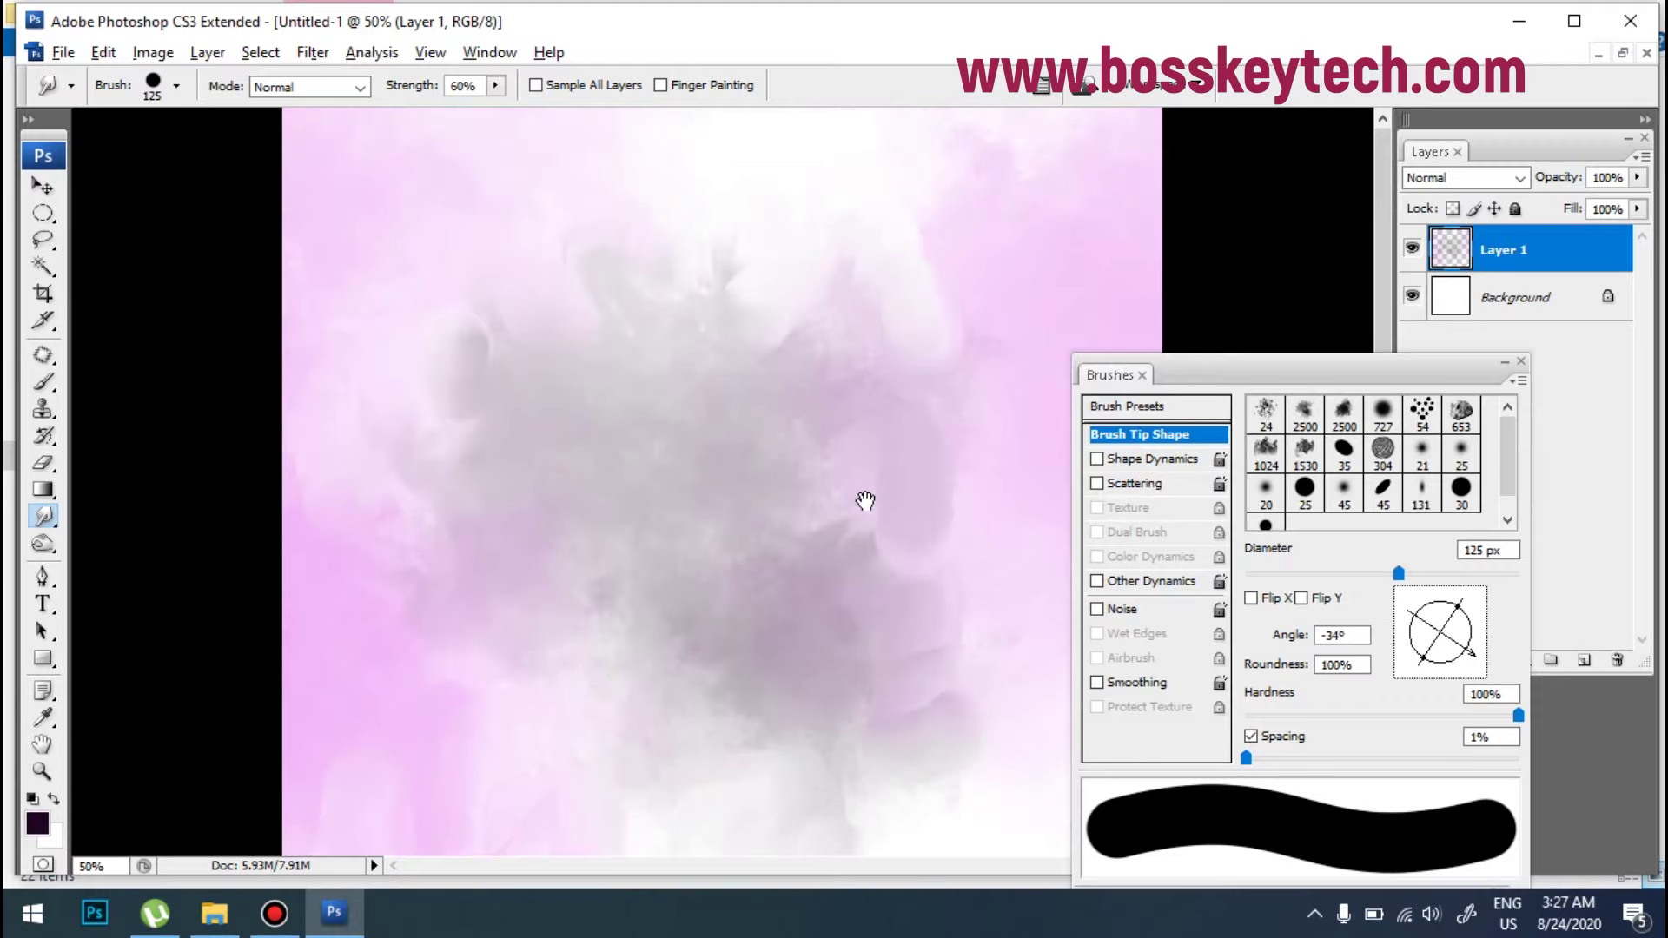
mouse_move(863, 495)
mouse_down()
mouse_move(790, 413)
mouse_move(849, 354)
mouse_move(1016, 388)
mouse_move(982, 331)
mouse_move(981, 379)
mouse_up()
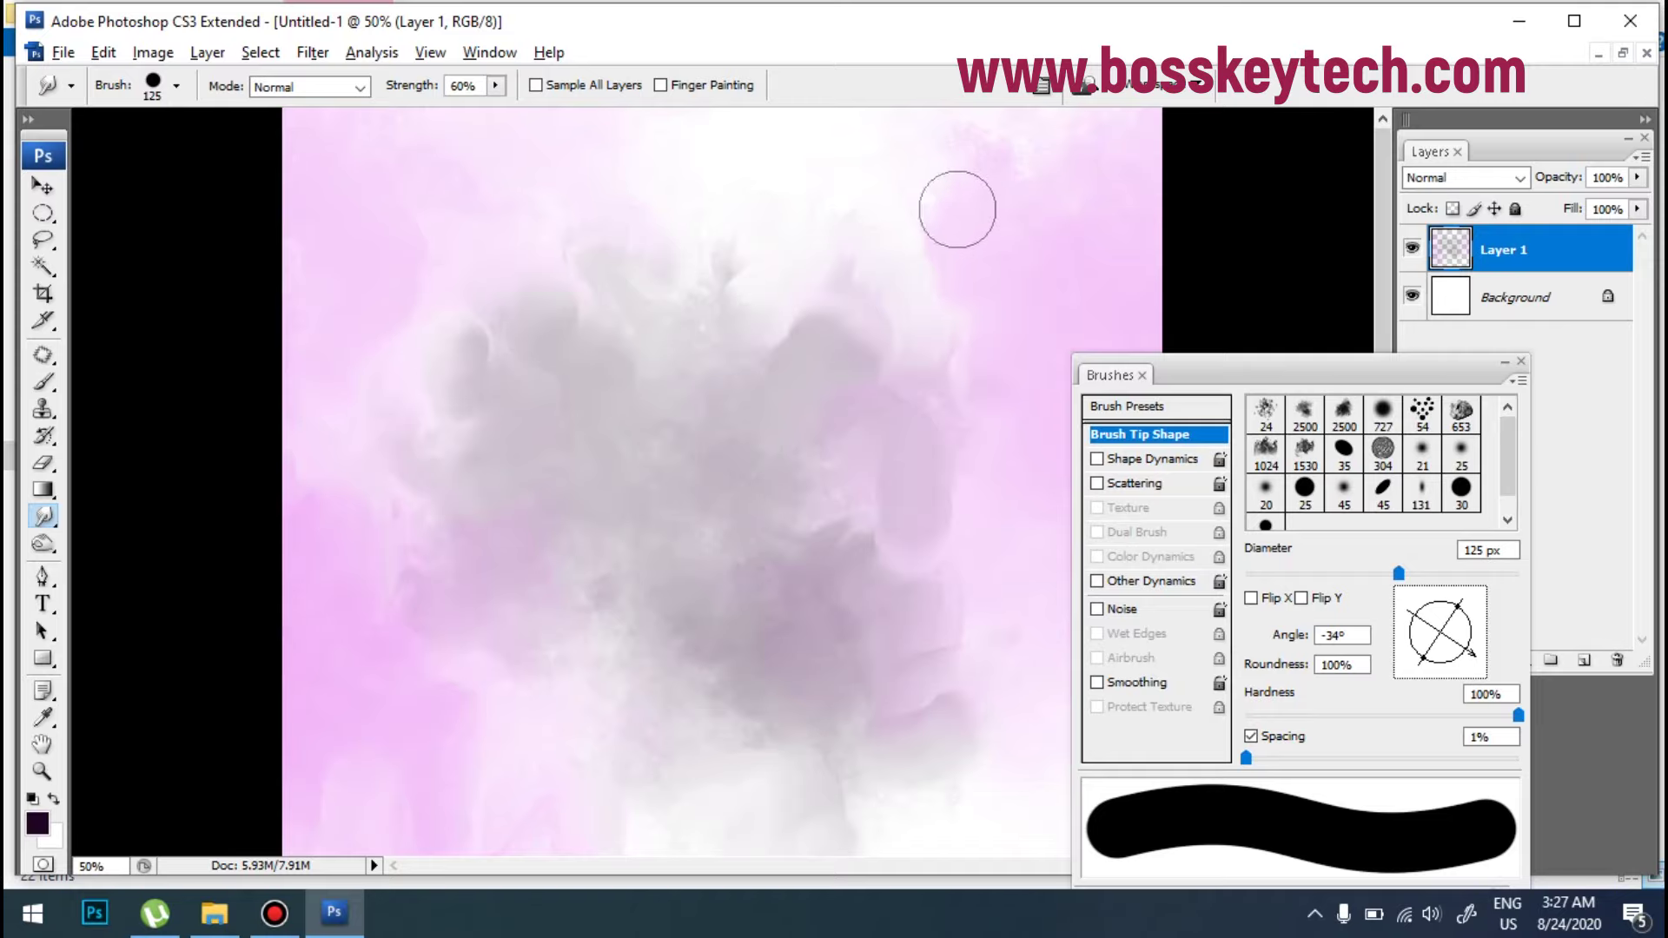
key(ctrl+minus)
key(ctrl+minus)
key(ctrl+minus)
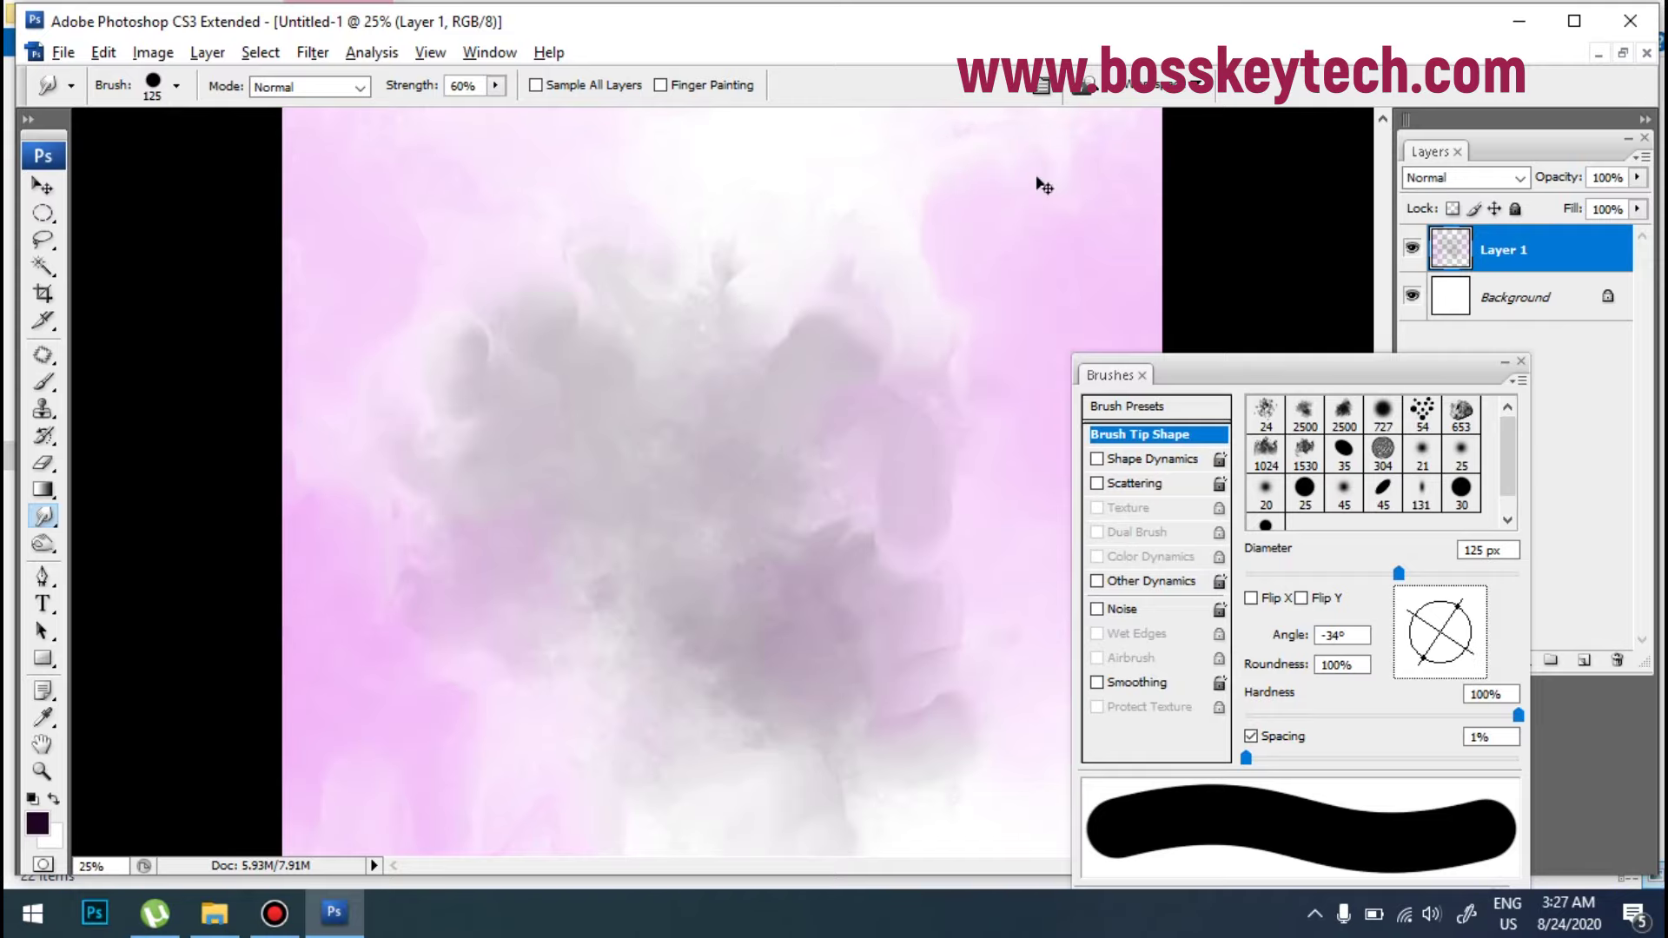
Step: Smudge the upper-right pink, raise strength to 76%, and lighten the cloud centre
click(756, 498)
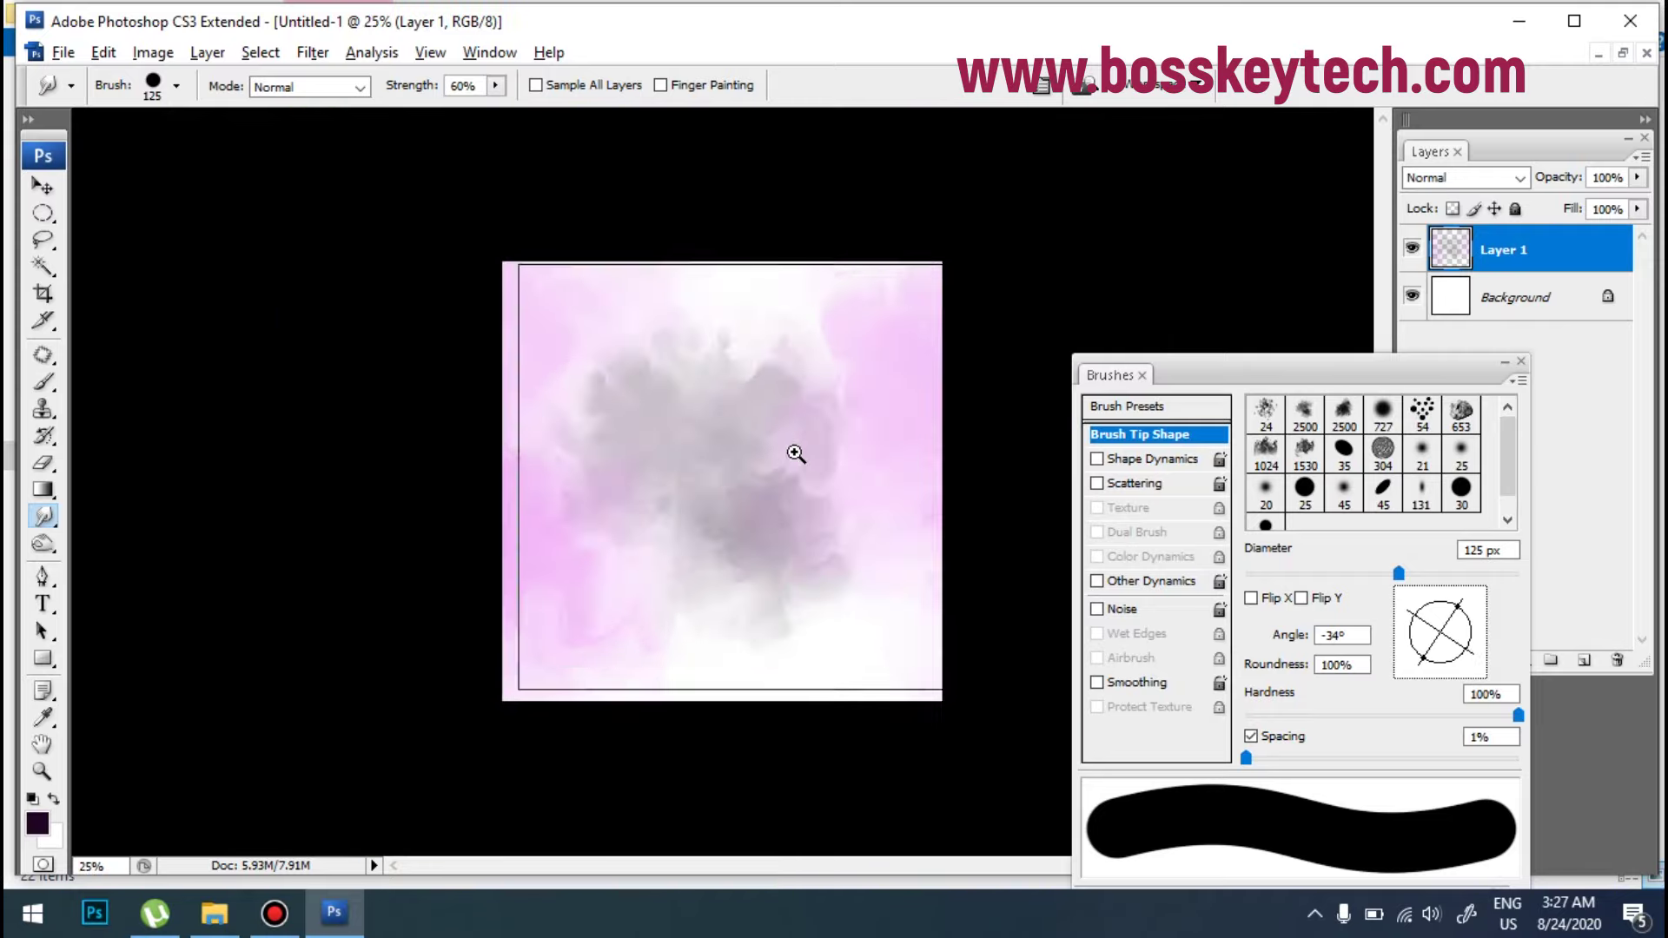
click(793, 455)
key(ctrl+plus)
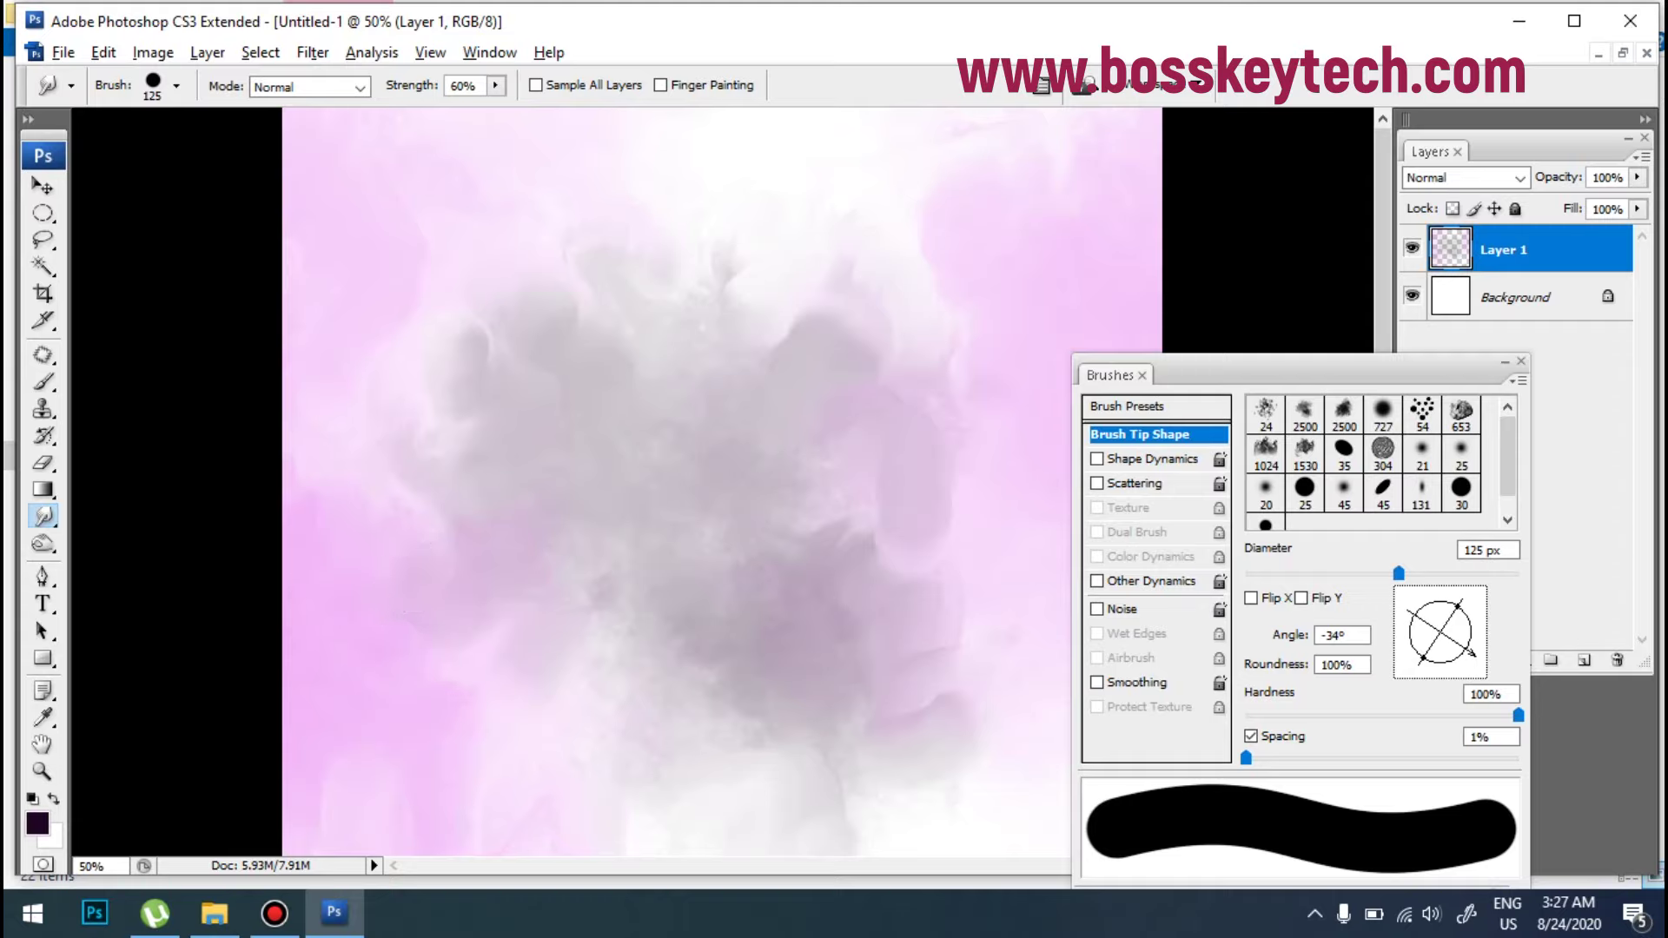
mouse_move(982, 295)
mouse_down()
mouse_move(936, 264)
mouse_move(901, 264)
mouse_move(875, 233)
mouse_up()
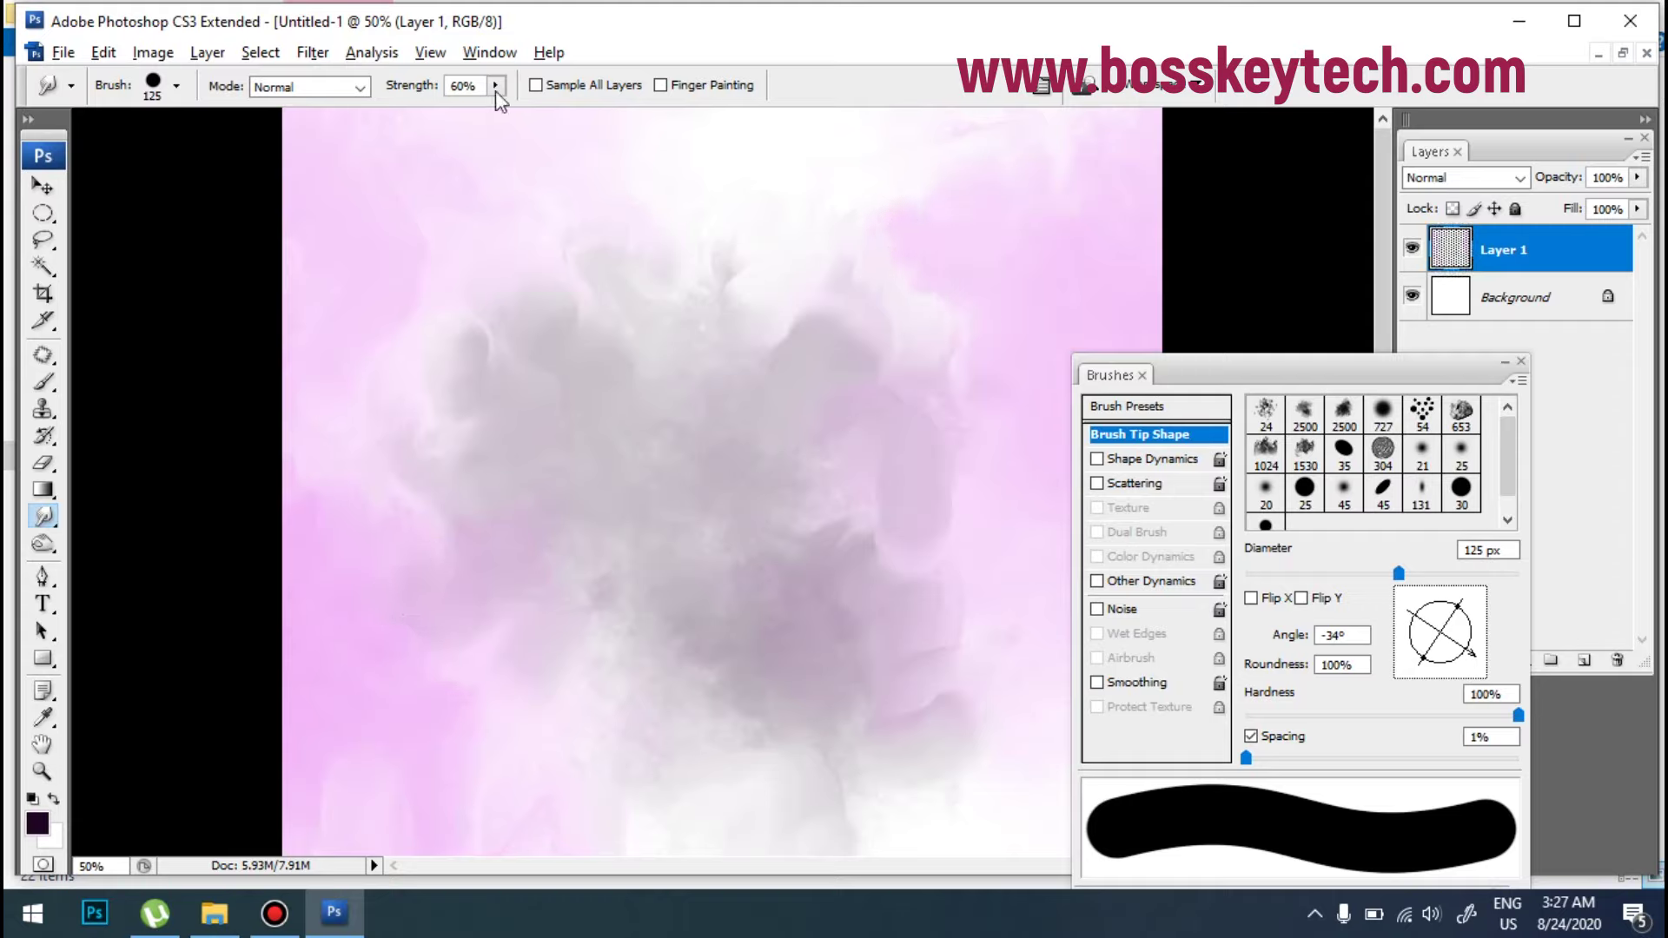
click(428, 261)
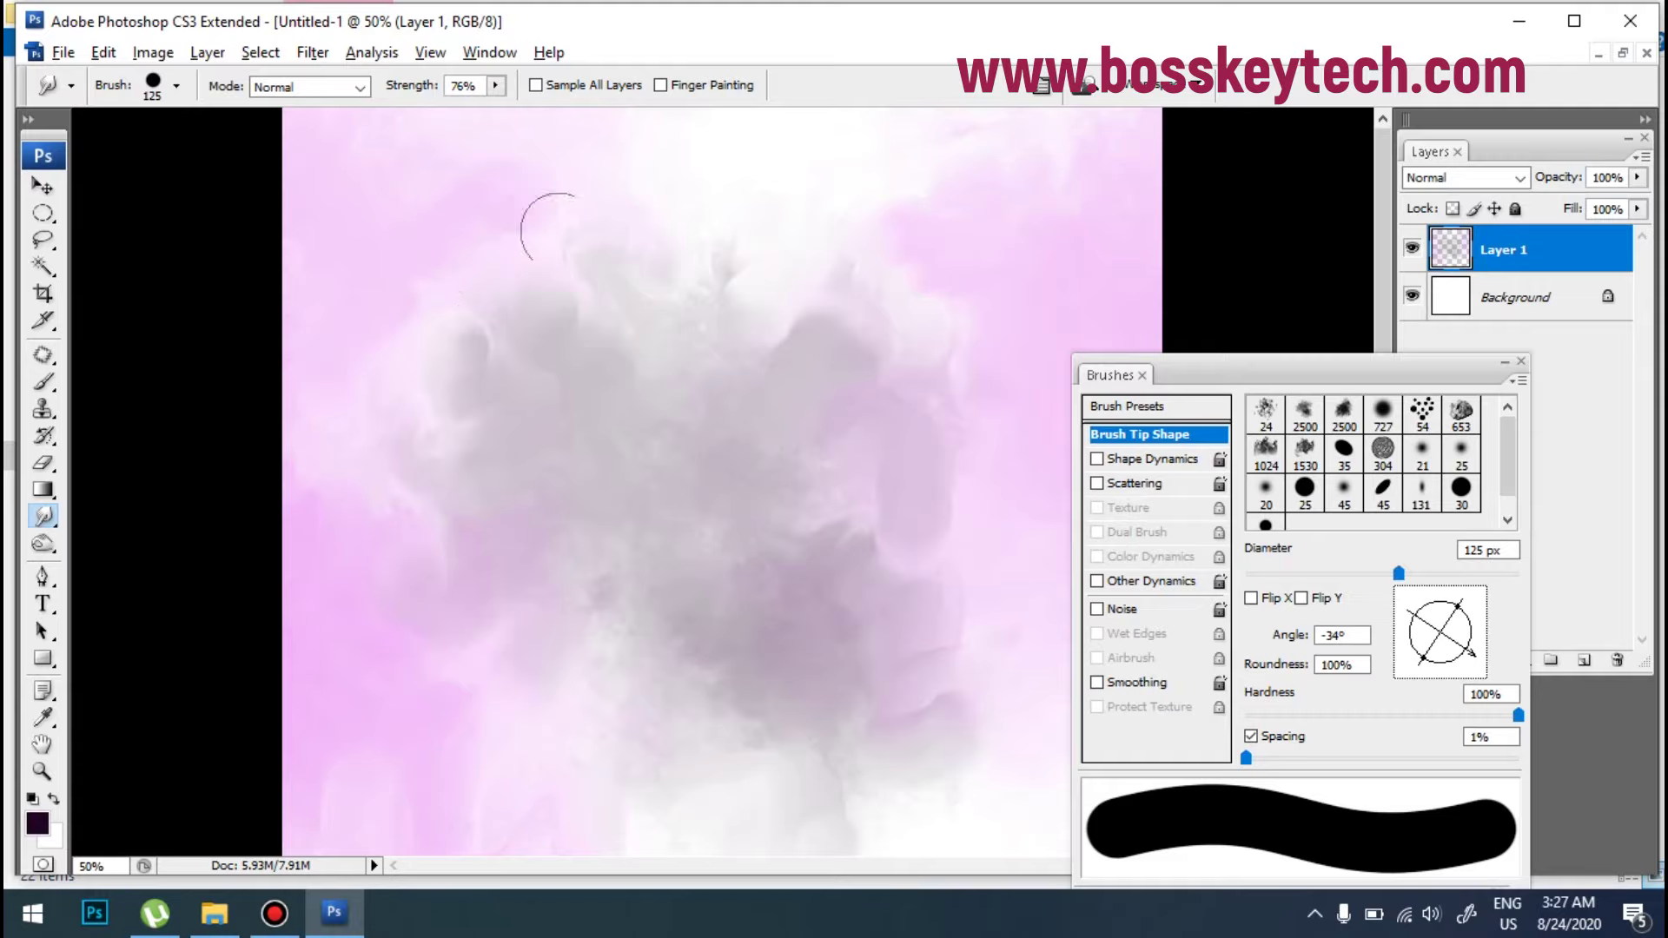
scroll(799, 470, down, 3)
mouse_move(702, 588)
mouse_down()
mouse_move(710, 529)
mouse_move(685, 514)
mouse_move(636, 566)
mouse_move(648, 481)
mouse_up()
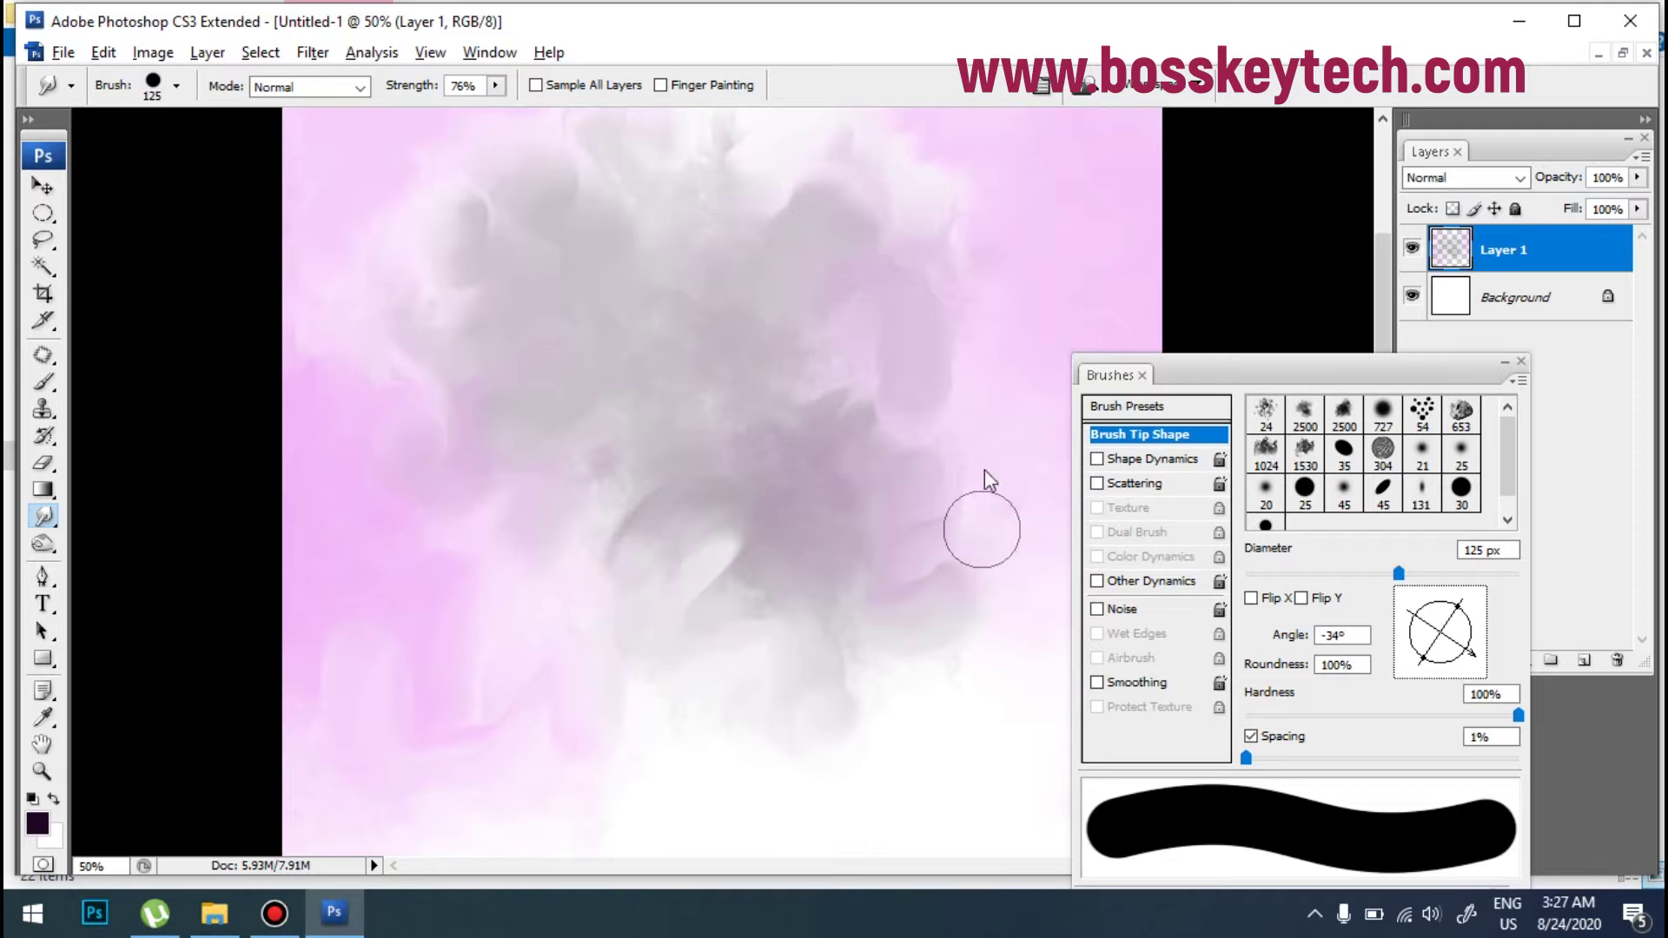
key(ctrl+minus)
key(ctrl+minus)
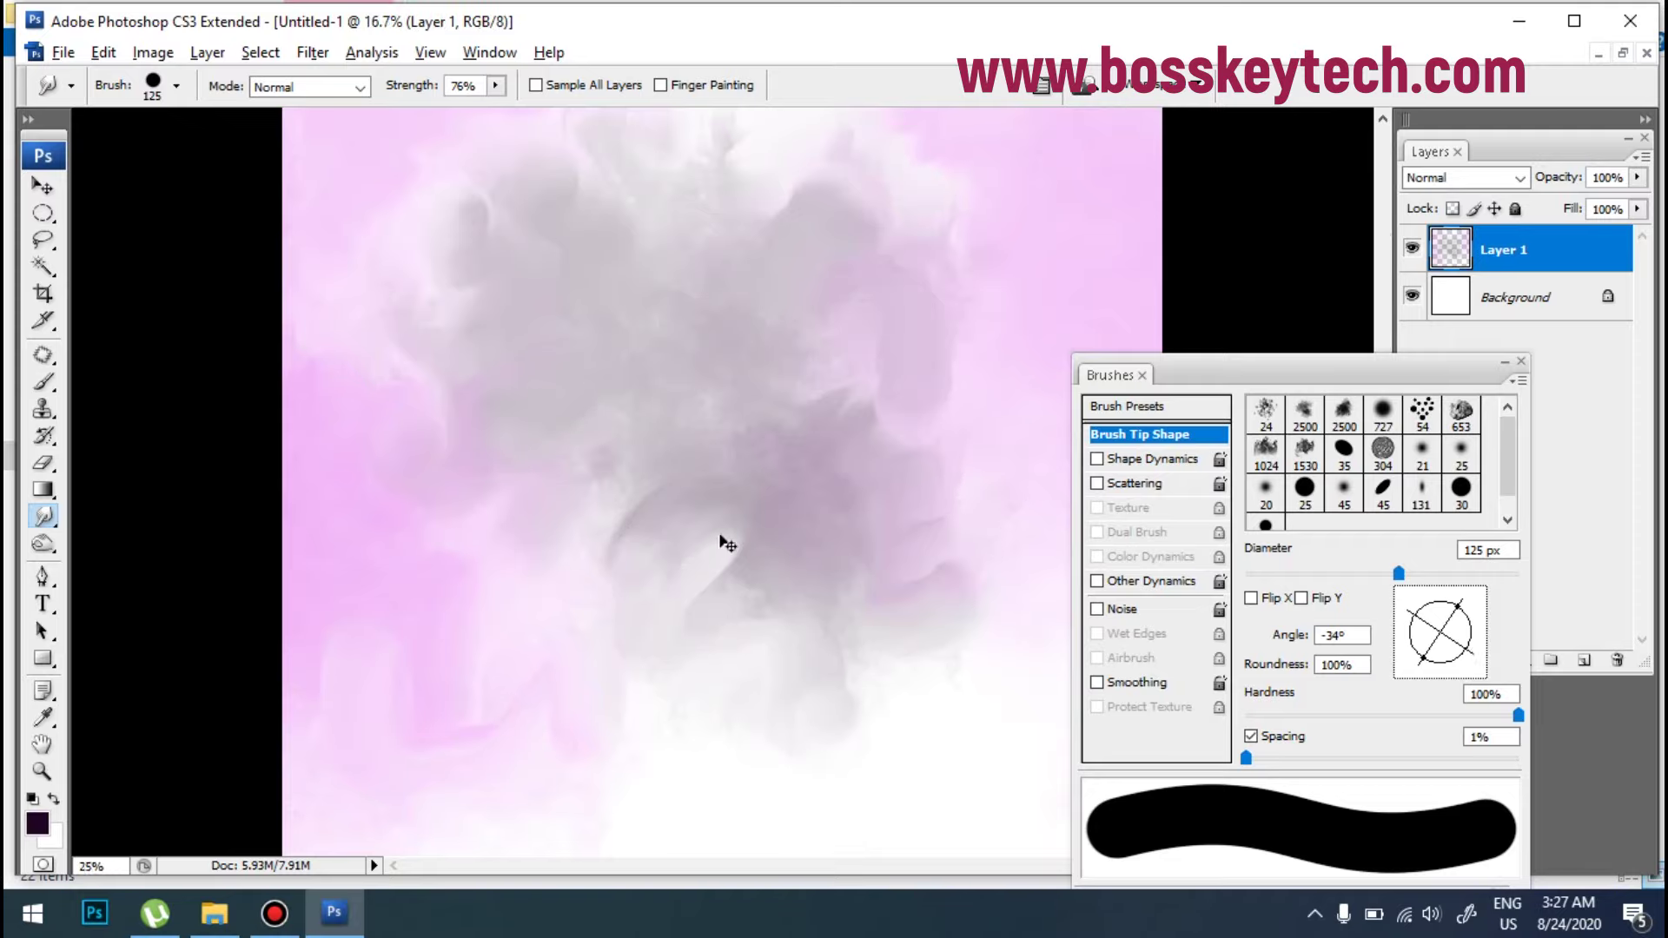
key(ctrl+plus)
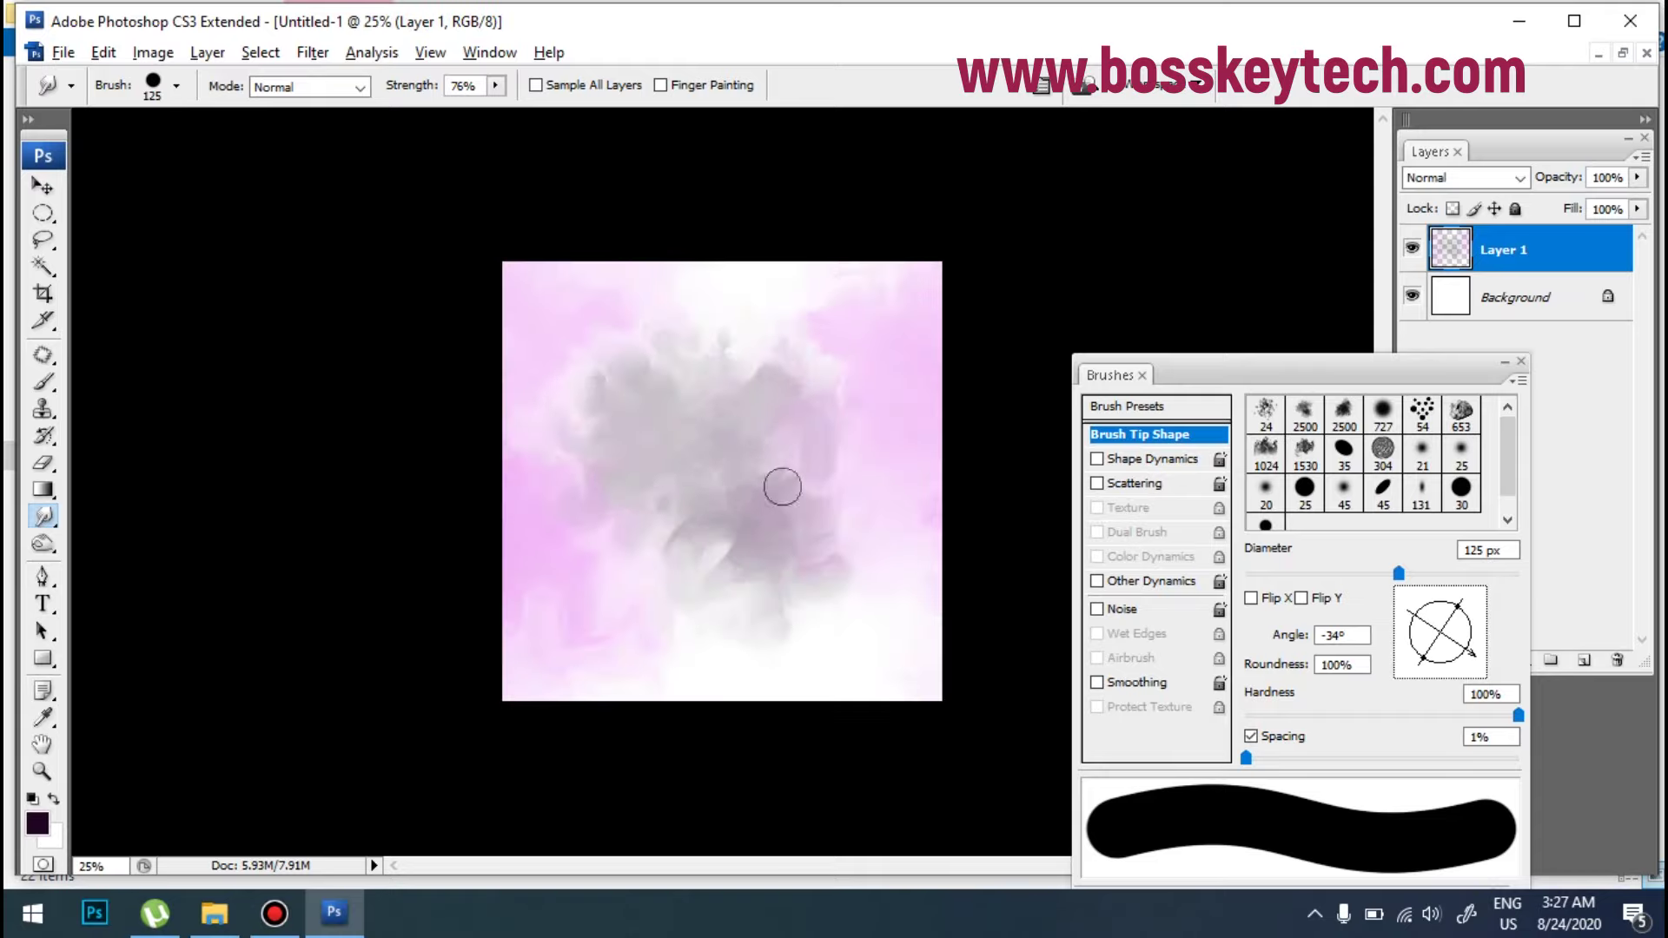
Step: Close the brush settings and toggle Layer 1 on and off repeatedly to compare
click(1522, 361)
click(1411, 249)
click(1411, 250)
click(1411, 249)
click(1411, 249)
click(1411, 249)
click(1411, 250)
ctrl+click(755, 515)
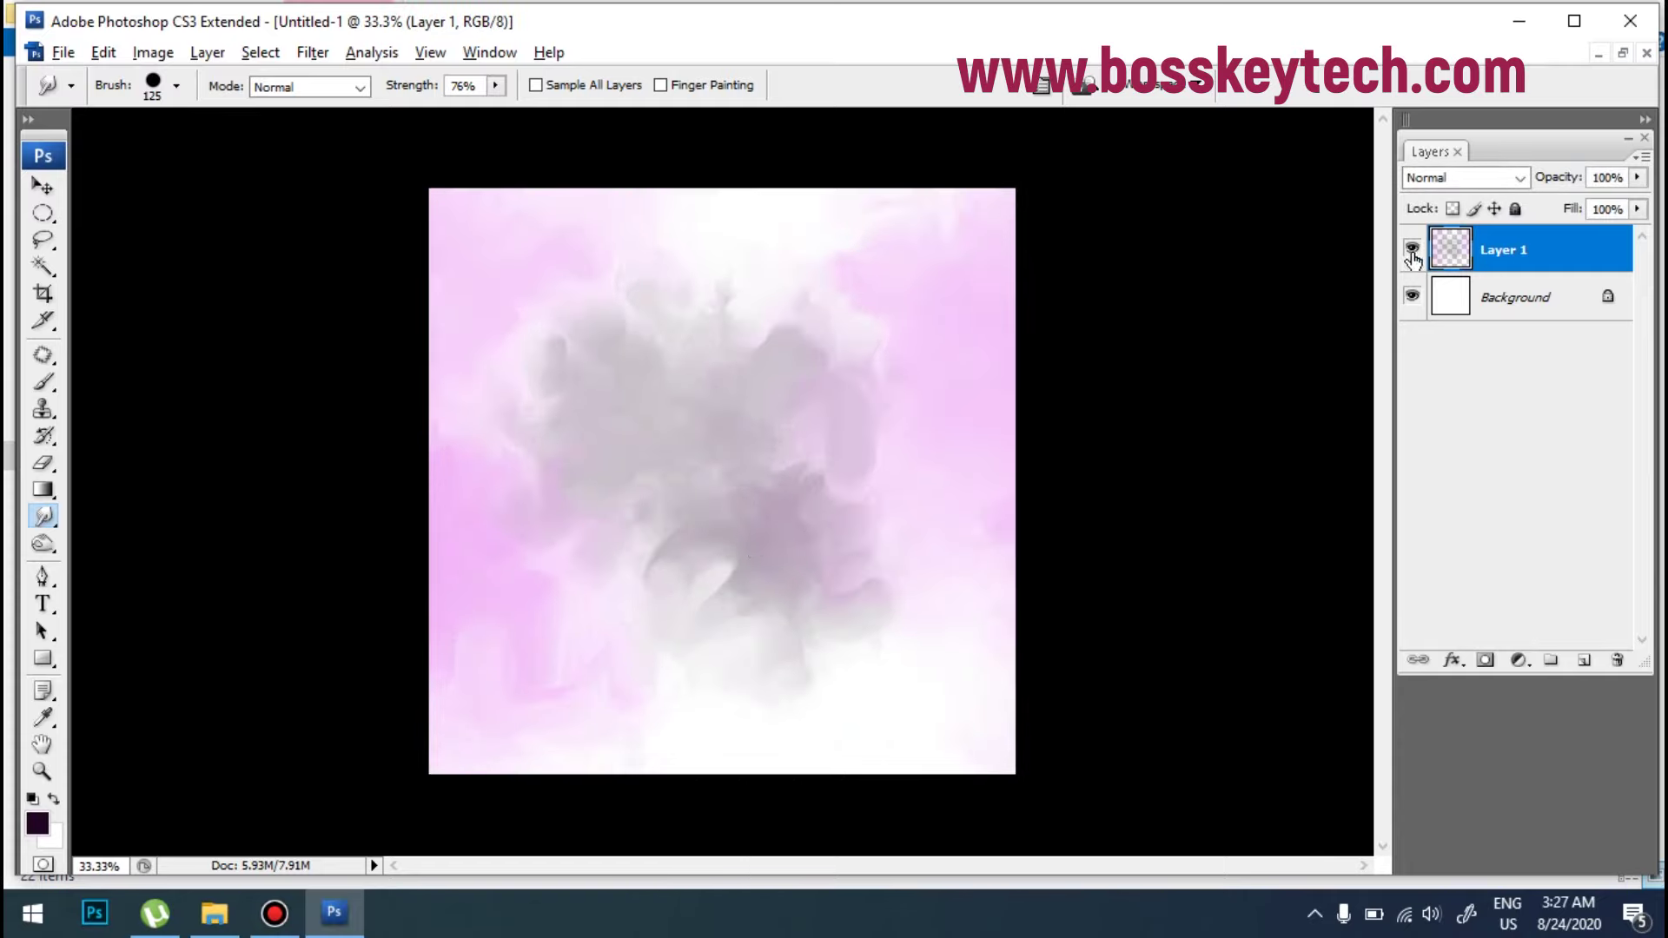
ctrl+click(952, 411)
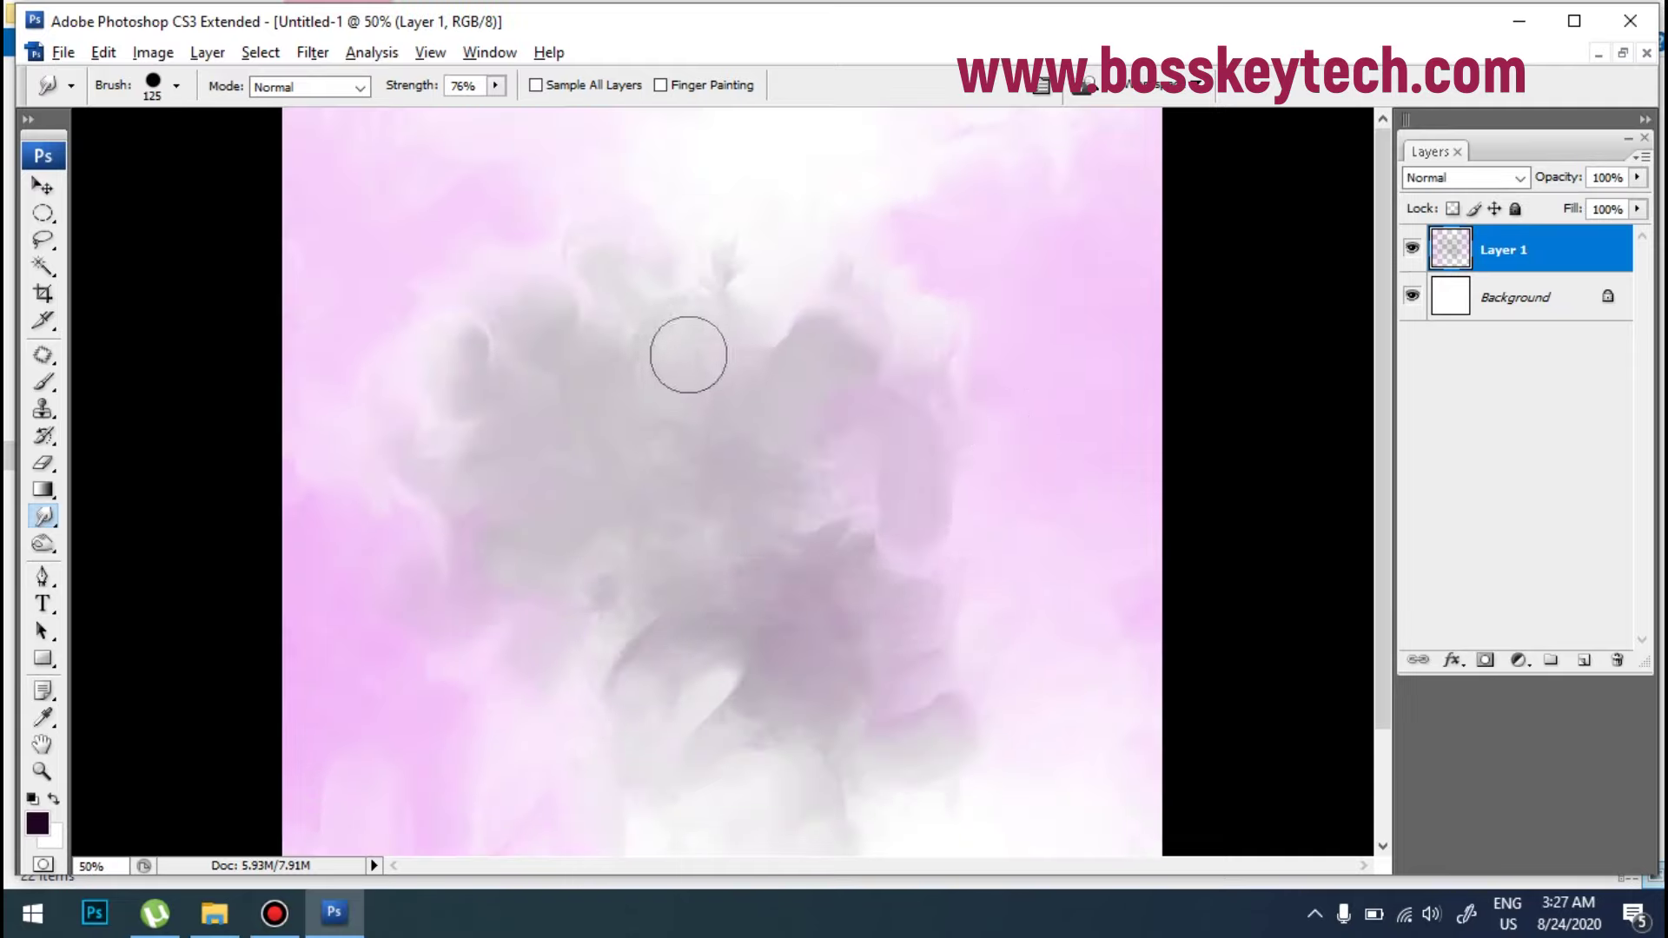
mouse_move(724, 487)
mouse_down()
mouse_move(686, 589)
mouse_move(641, 558)
mouse_move(645, 543)
mouse_up()
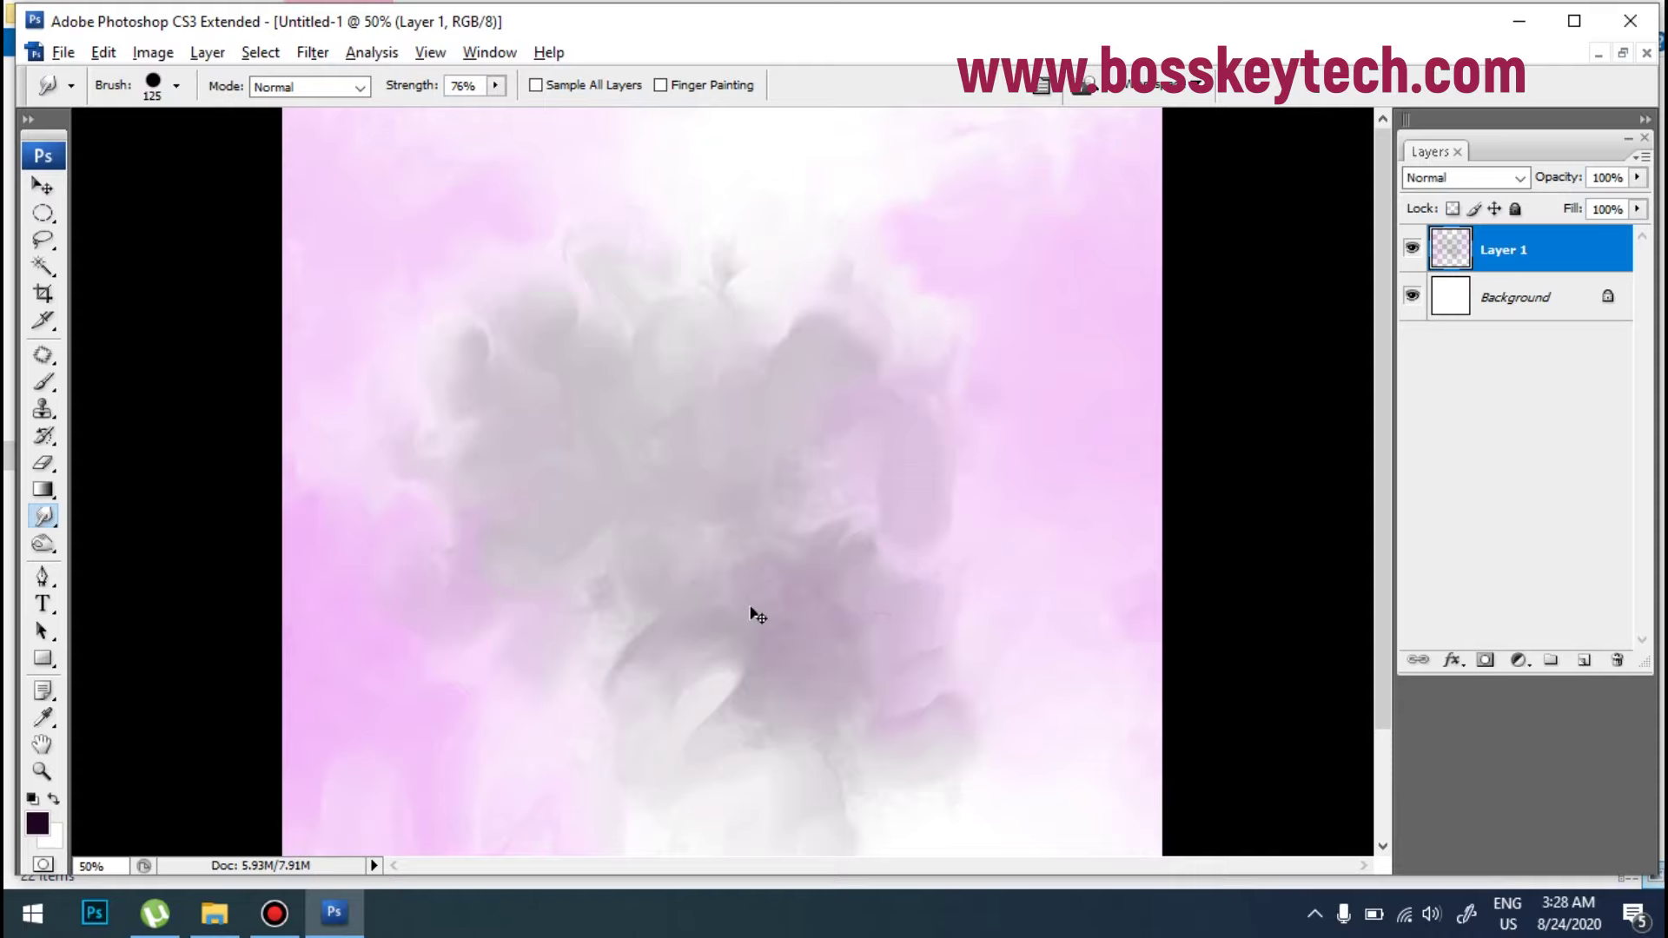
key(ctrl+minus)
key(ctrl+minus)
key(ctrl+plus)
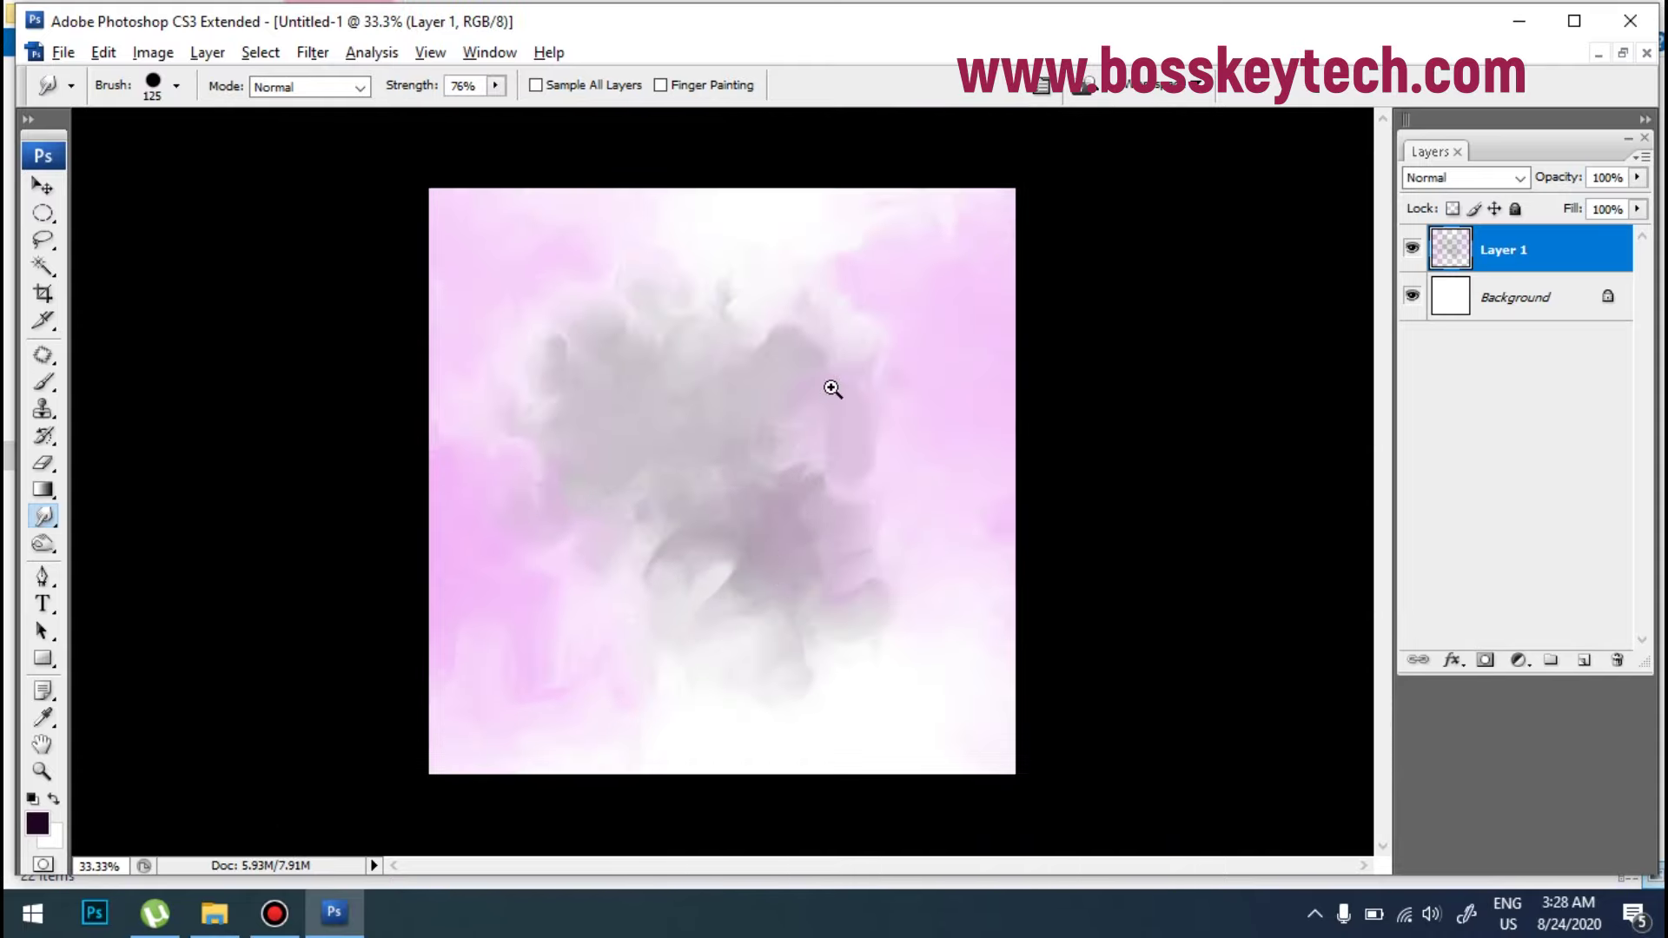
key(ctrl+plus)
drag(852, 505, 701, 568)
key(ctrl+minus)
key(ctrl+minus)
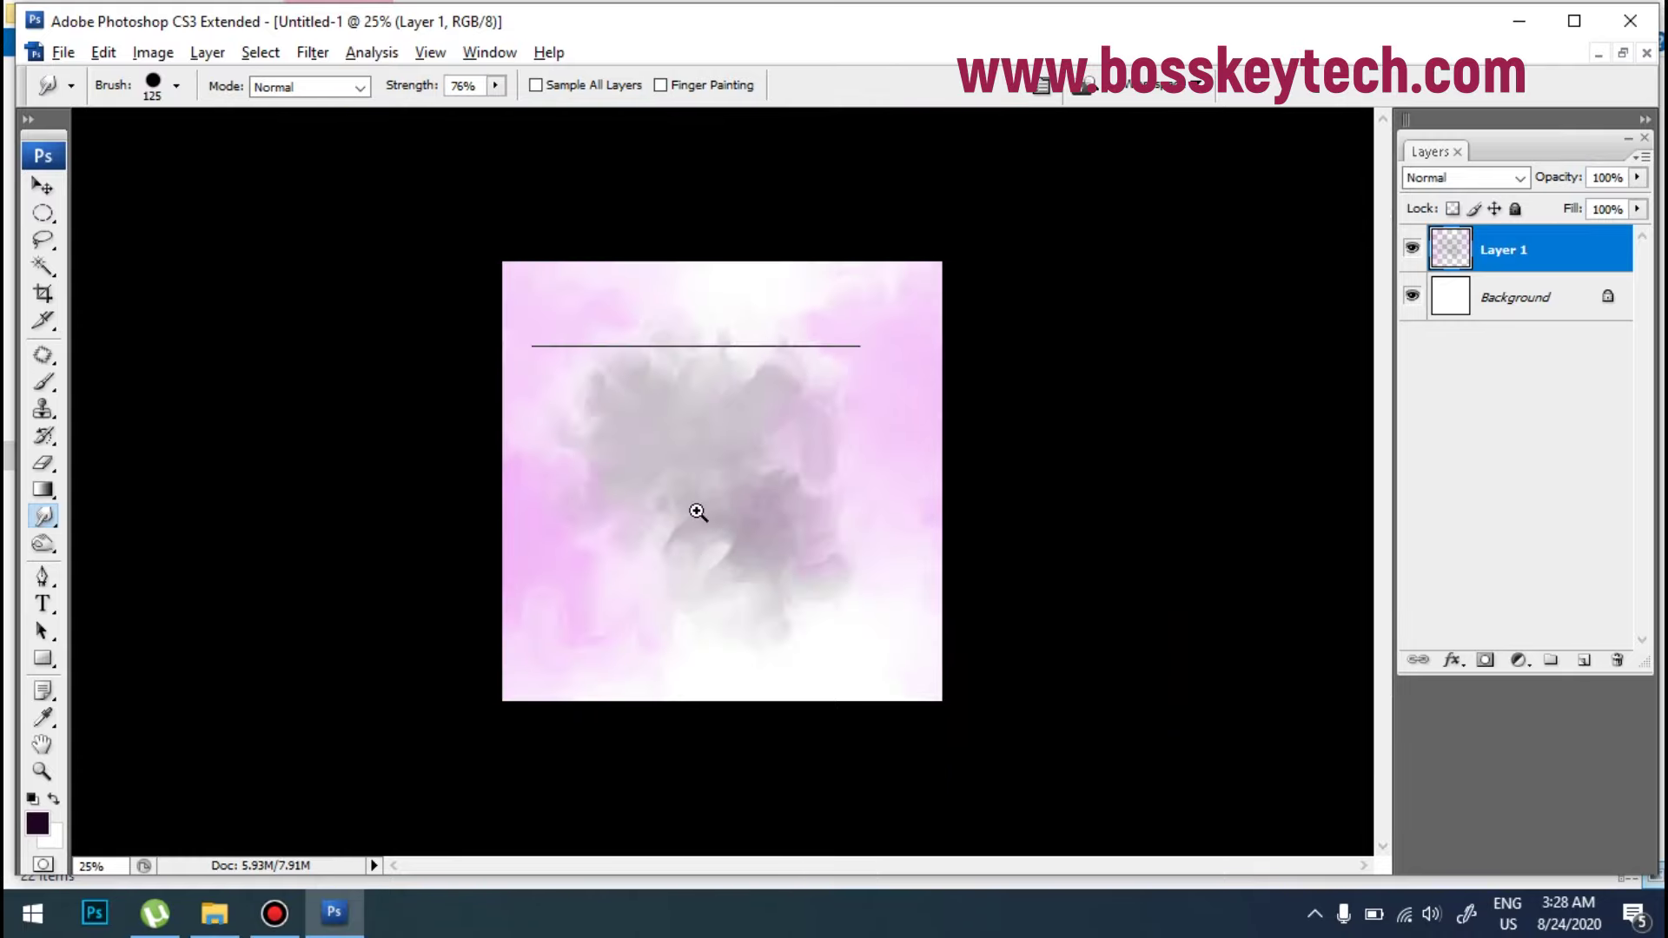
key(ctrl+plus)
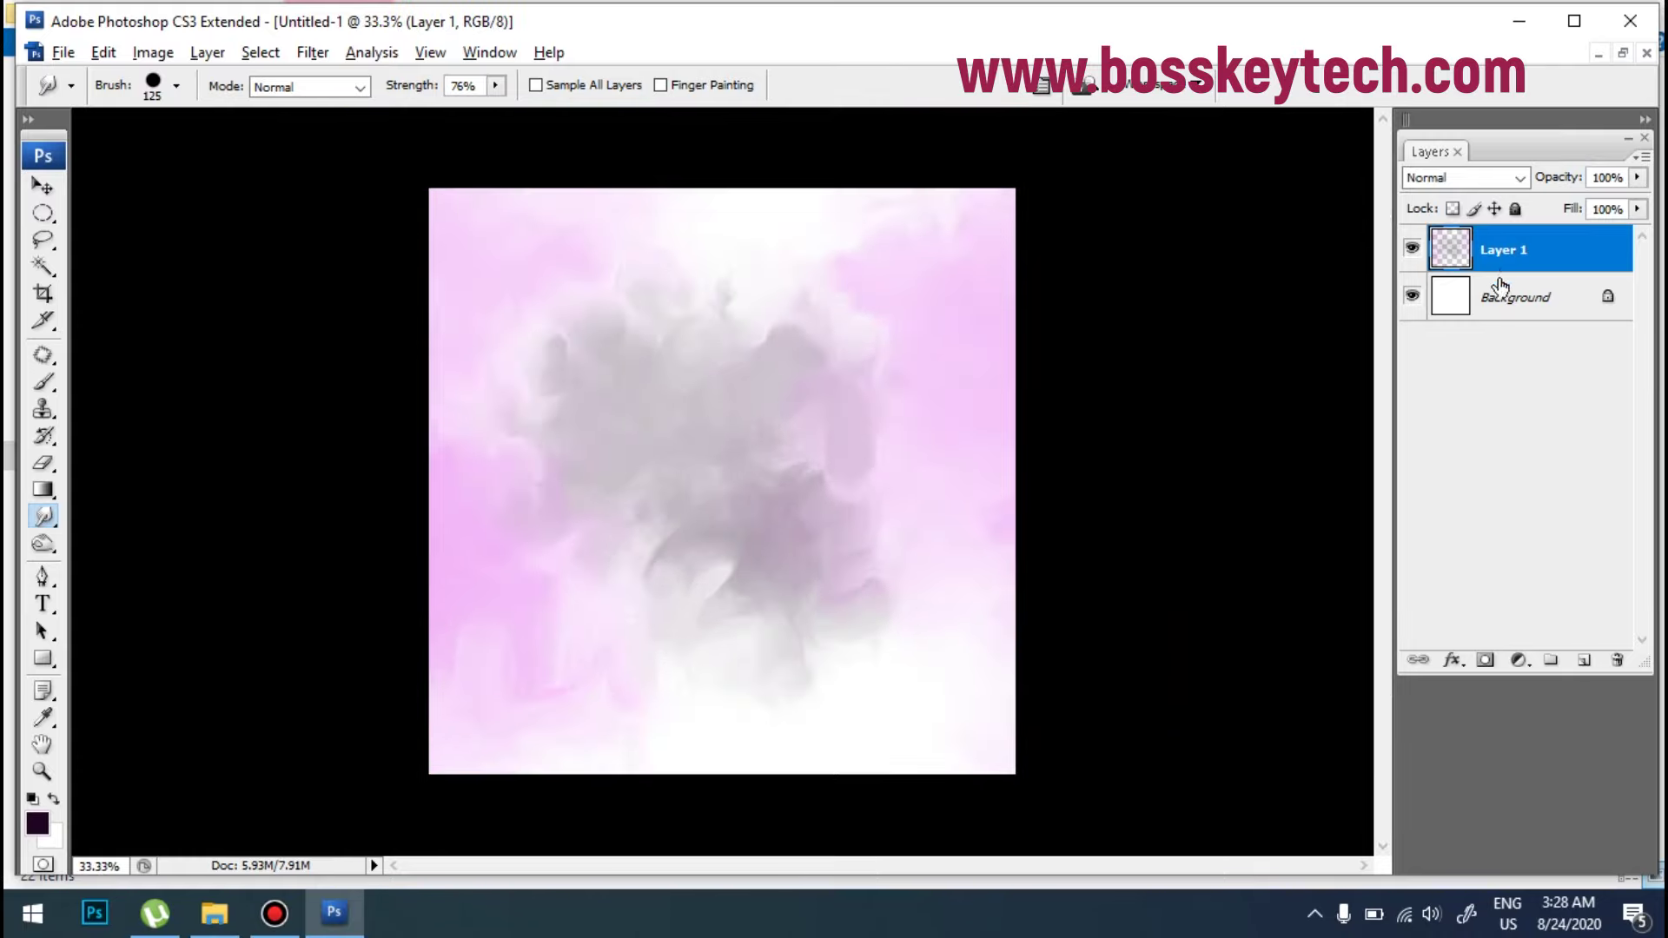
Step: Delete the smudge-painted Layer 1 and set the foreground colour to muted grey 5f5760
drag(1602, 436, 1618, 661)
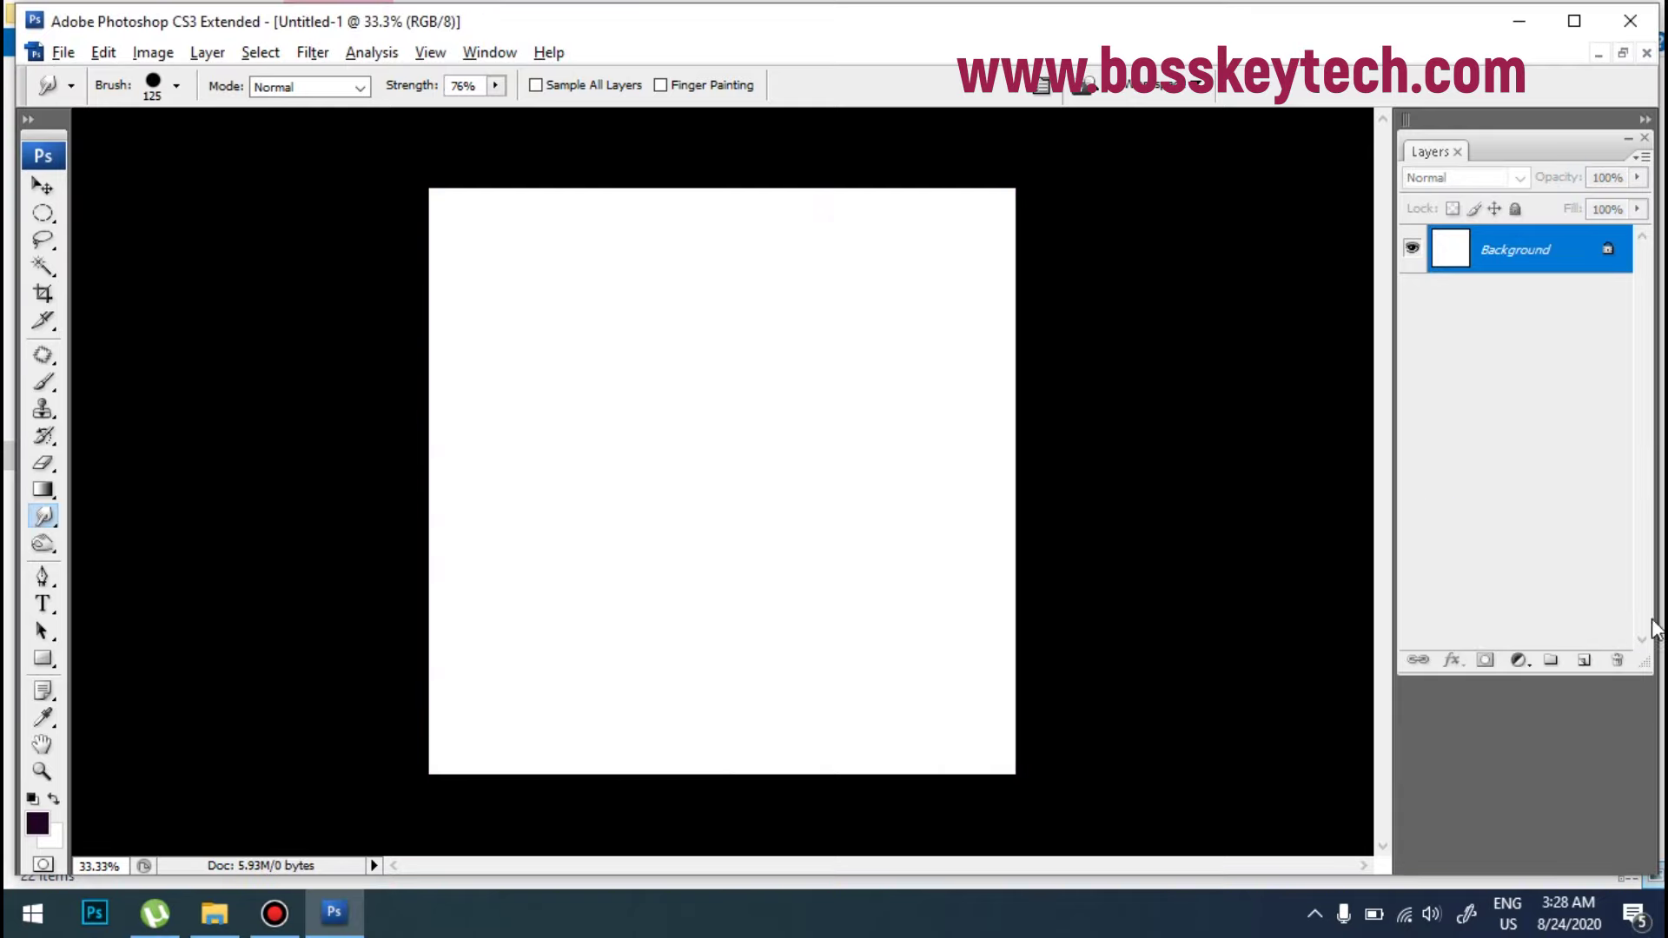
click(38, 828)
click(1077, 431)
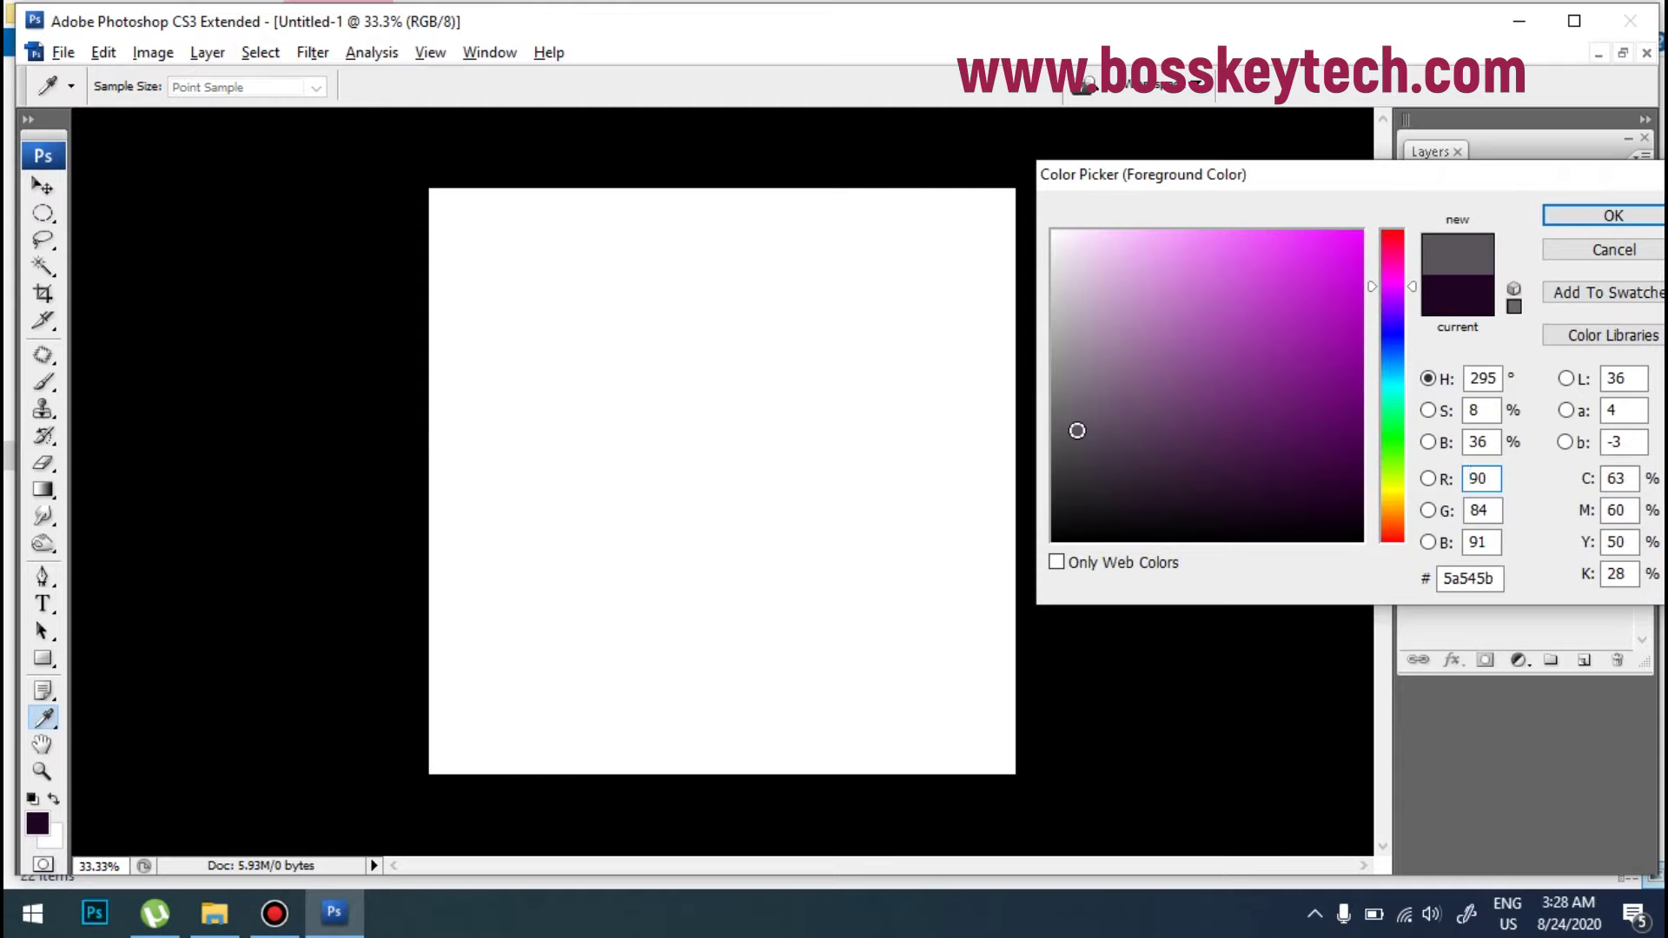
drag(1090, 404, 1092, 357)
click(1080, 423)
click(1611, 217)
Step: Add a new empty layer above the Background and fill it with the grey
key(r)
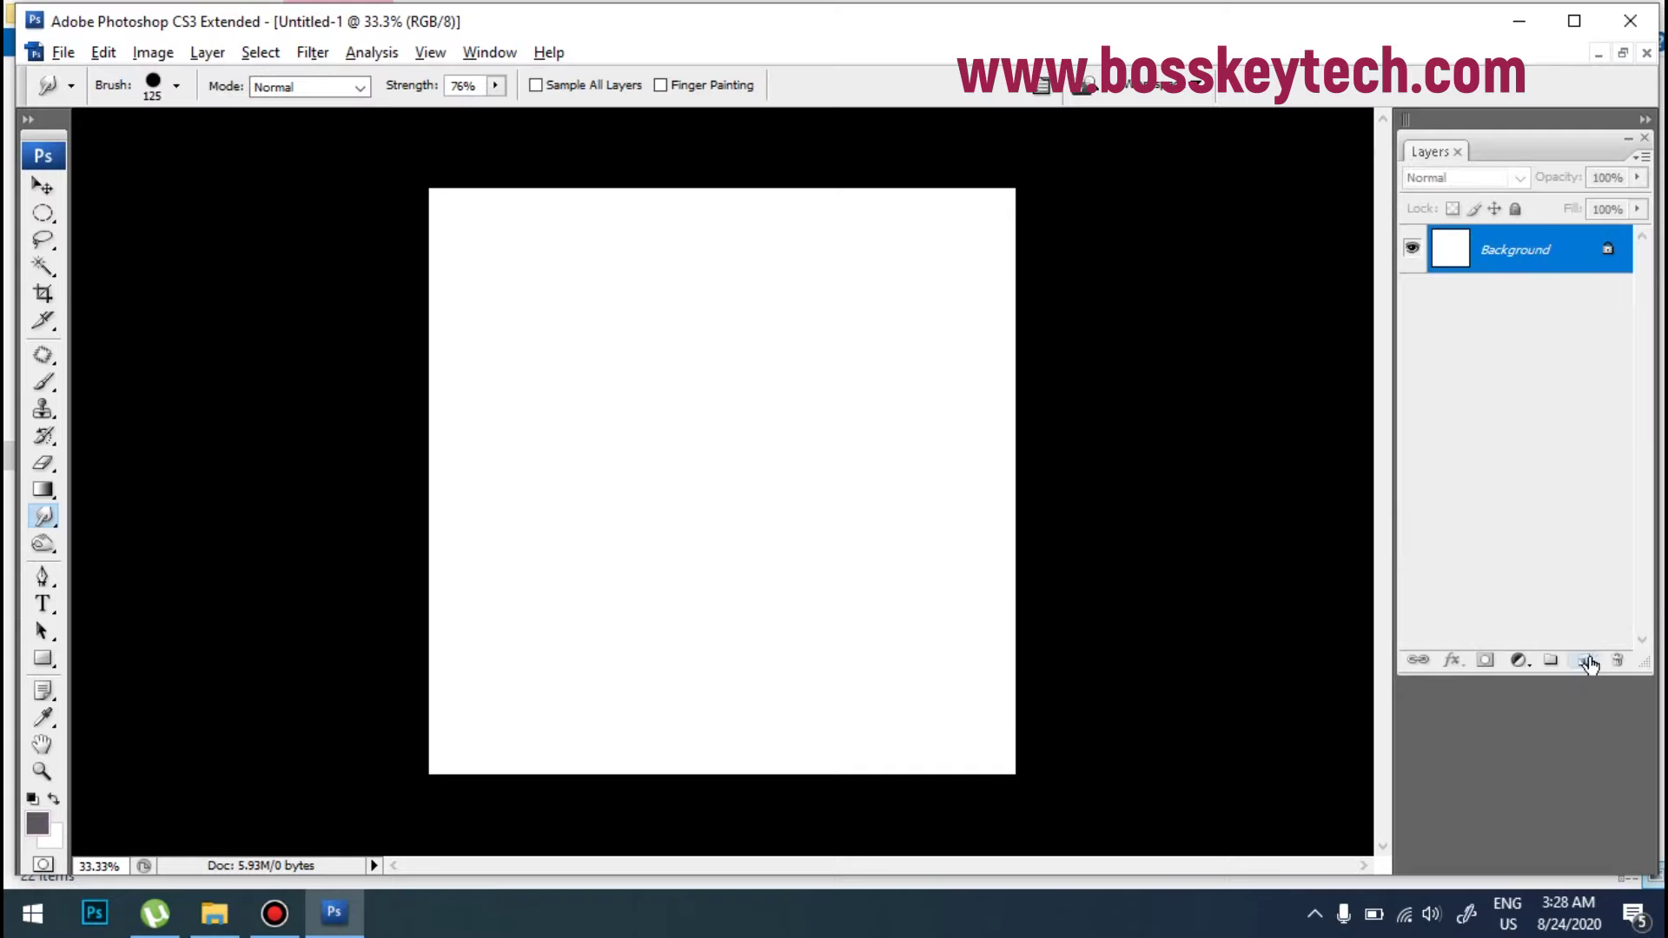
click(1586, 662)
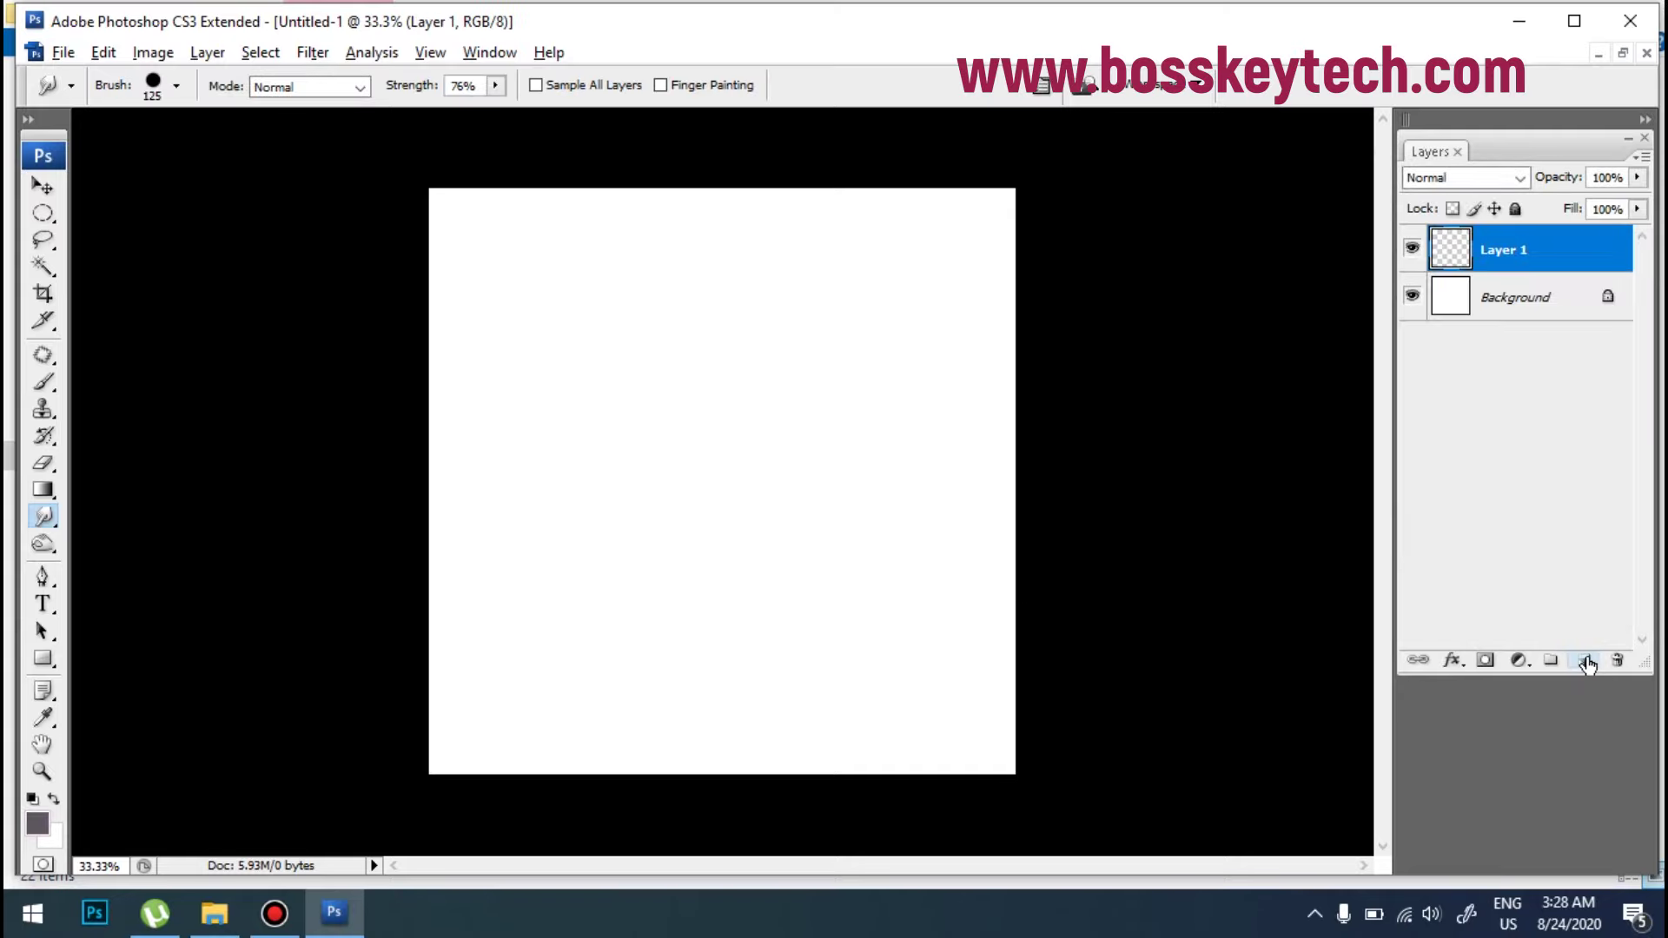
key(alt+BackSpace)
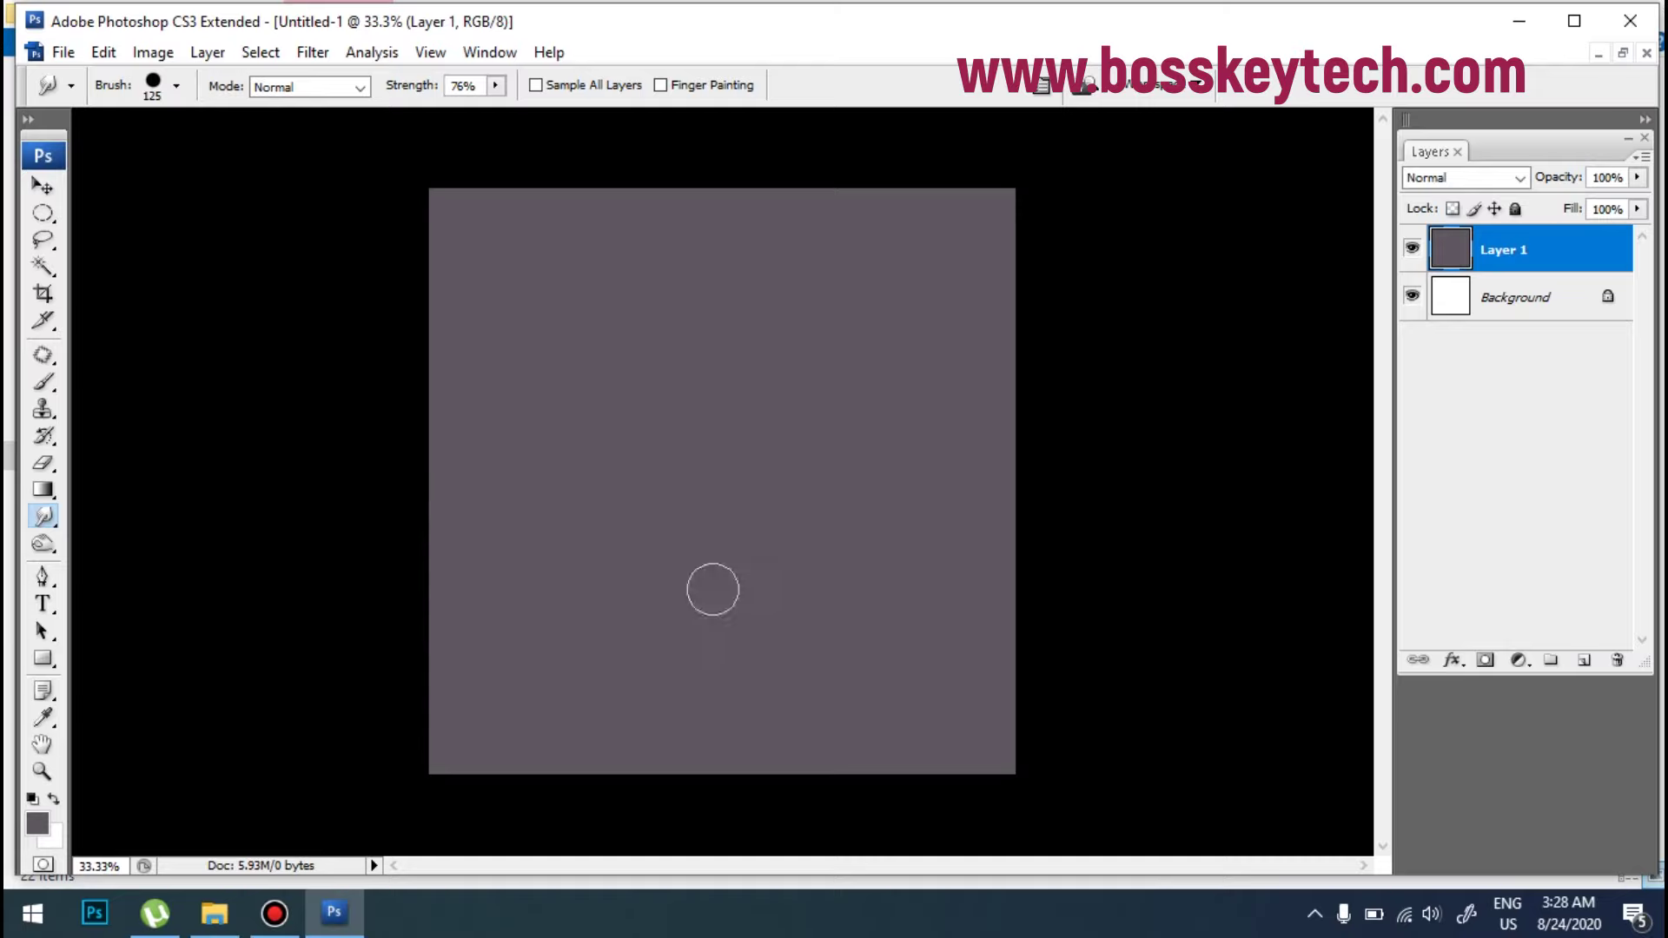
Step: Choose the 35 px brush tip and zoom the canvas to 50%
click(151, 90)
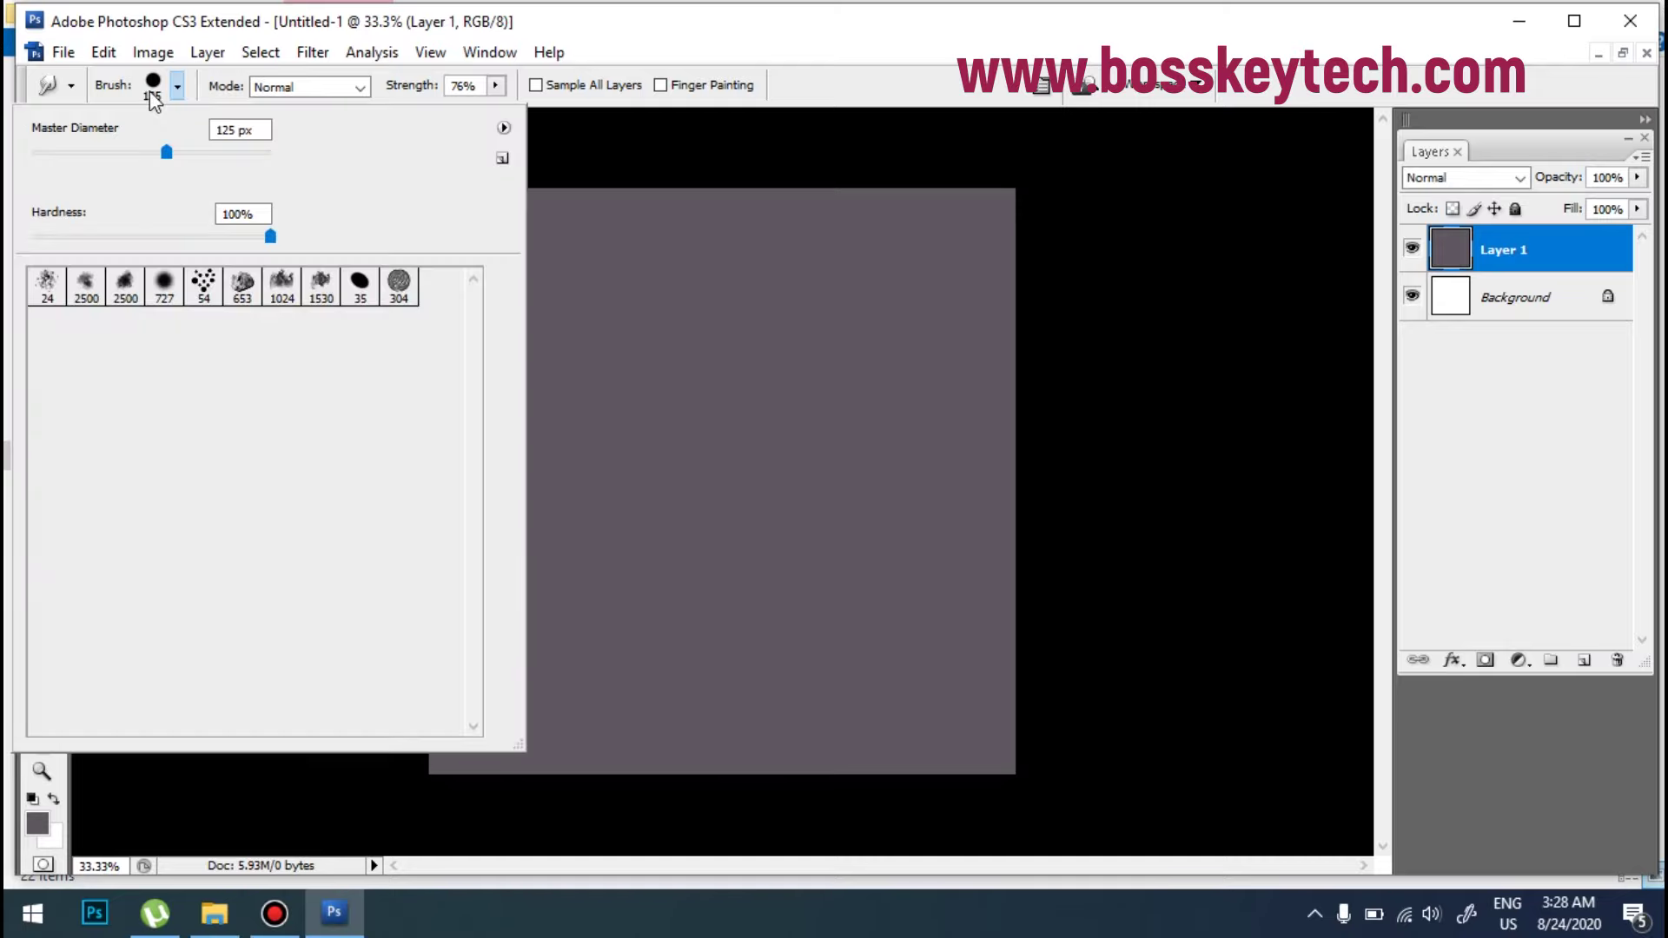
click(361, 287)
click(1179, 361)
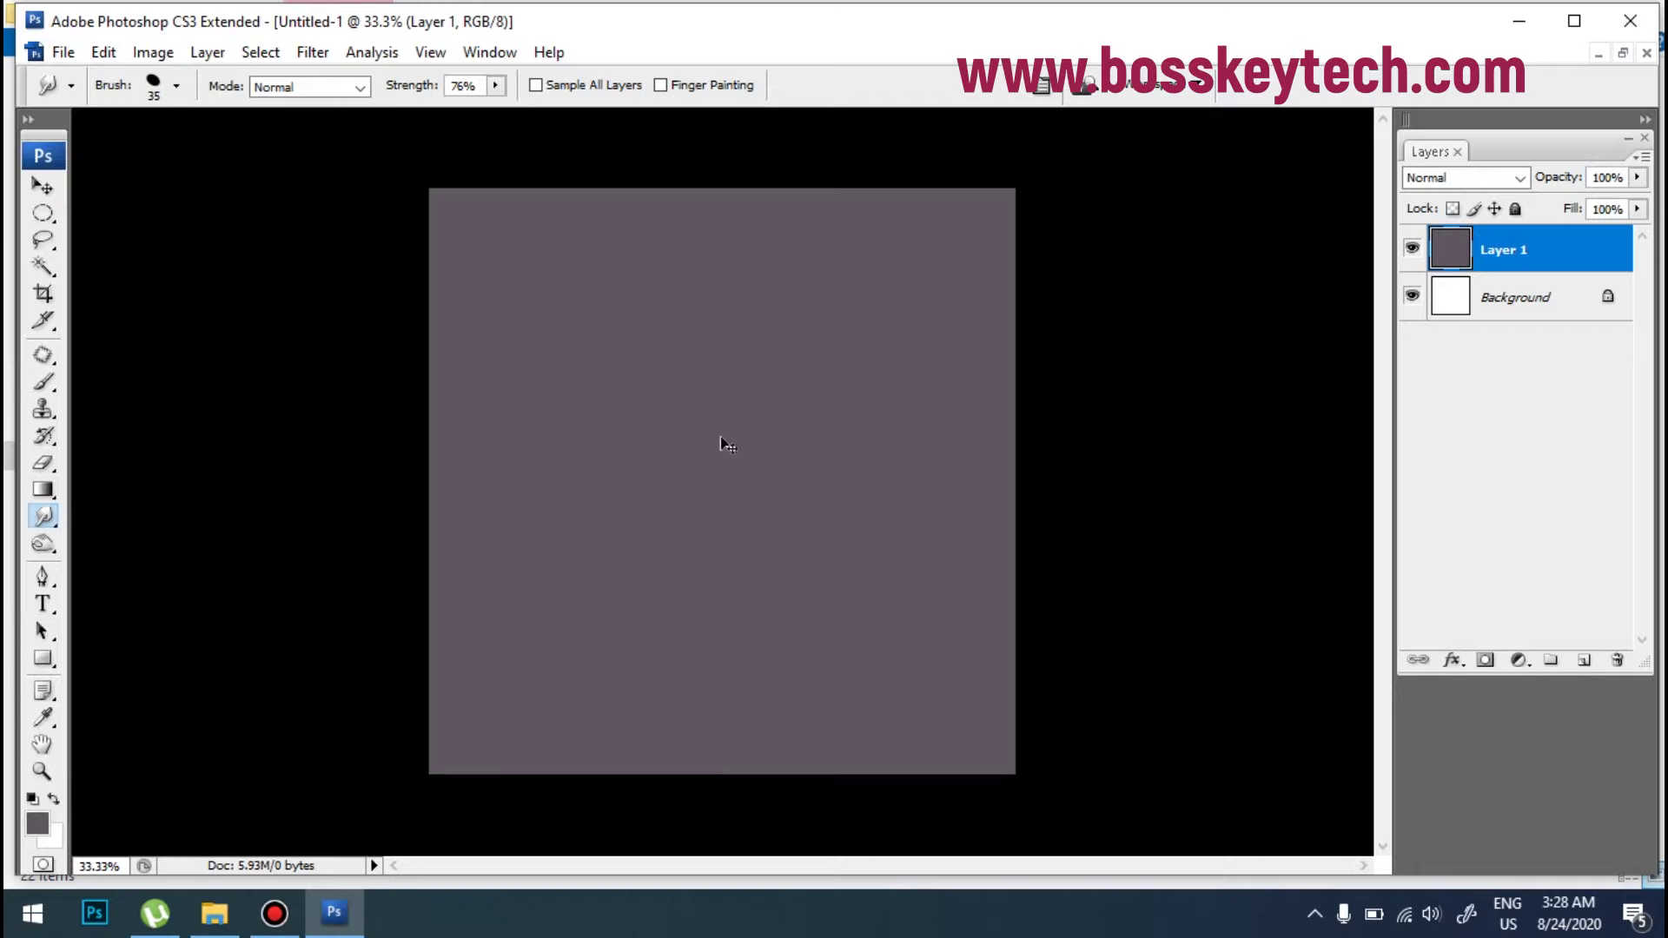
key(ctrl+plus)
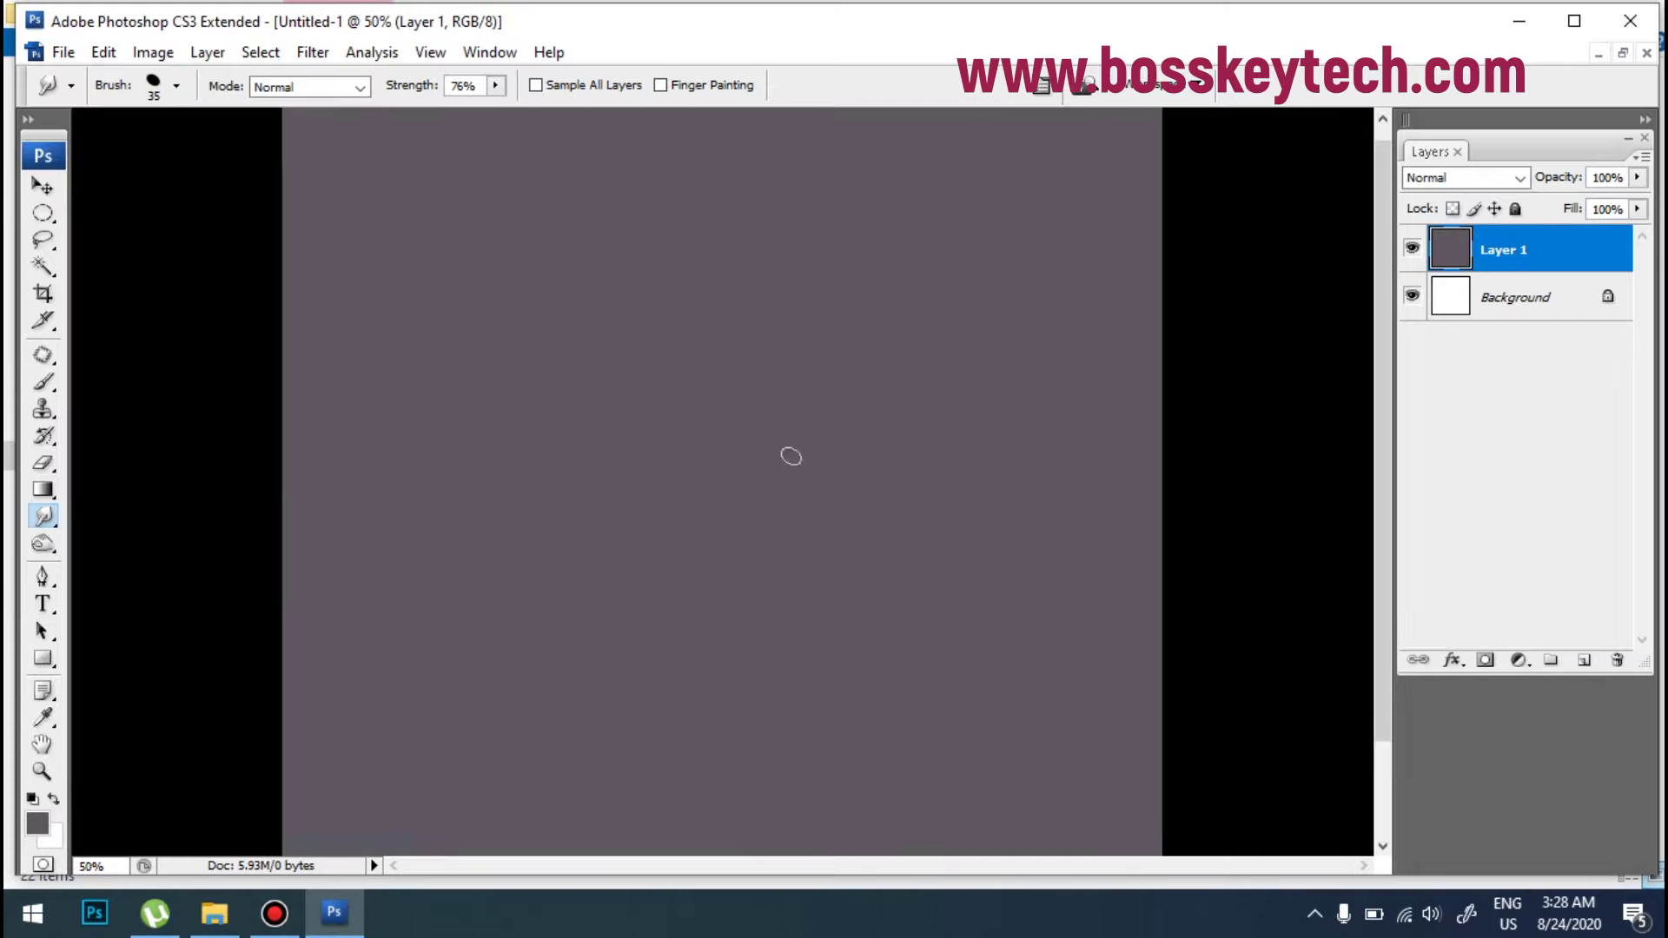
Step: Set the foreground colour to hot pink
click(37, 827)
drag(1394, 286, 1393, 254)
click(1327, 244)
click(1572, 219)
Step: Enable Scattering and Shape Dynamics with scatter 220% and count 2
click(1041, 85)
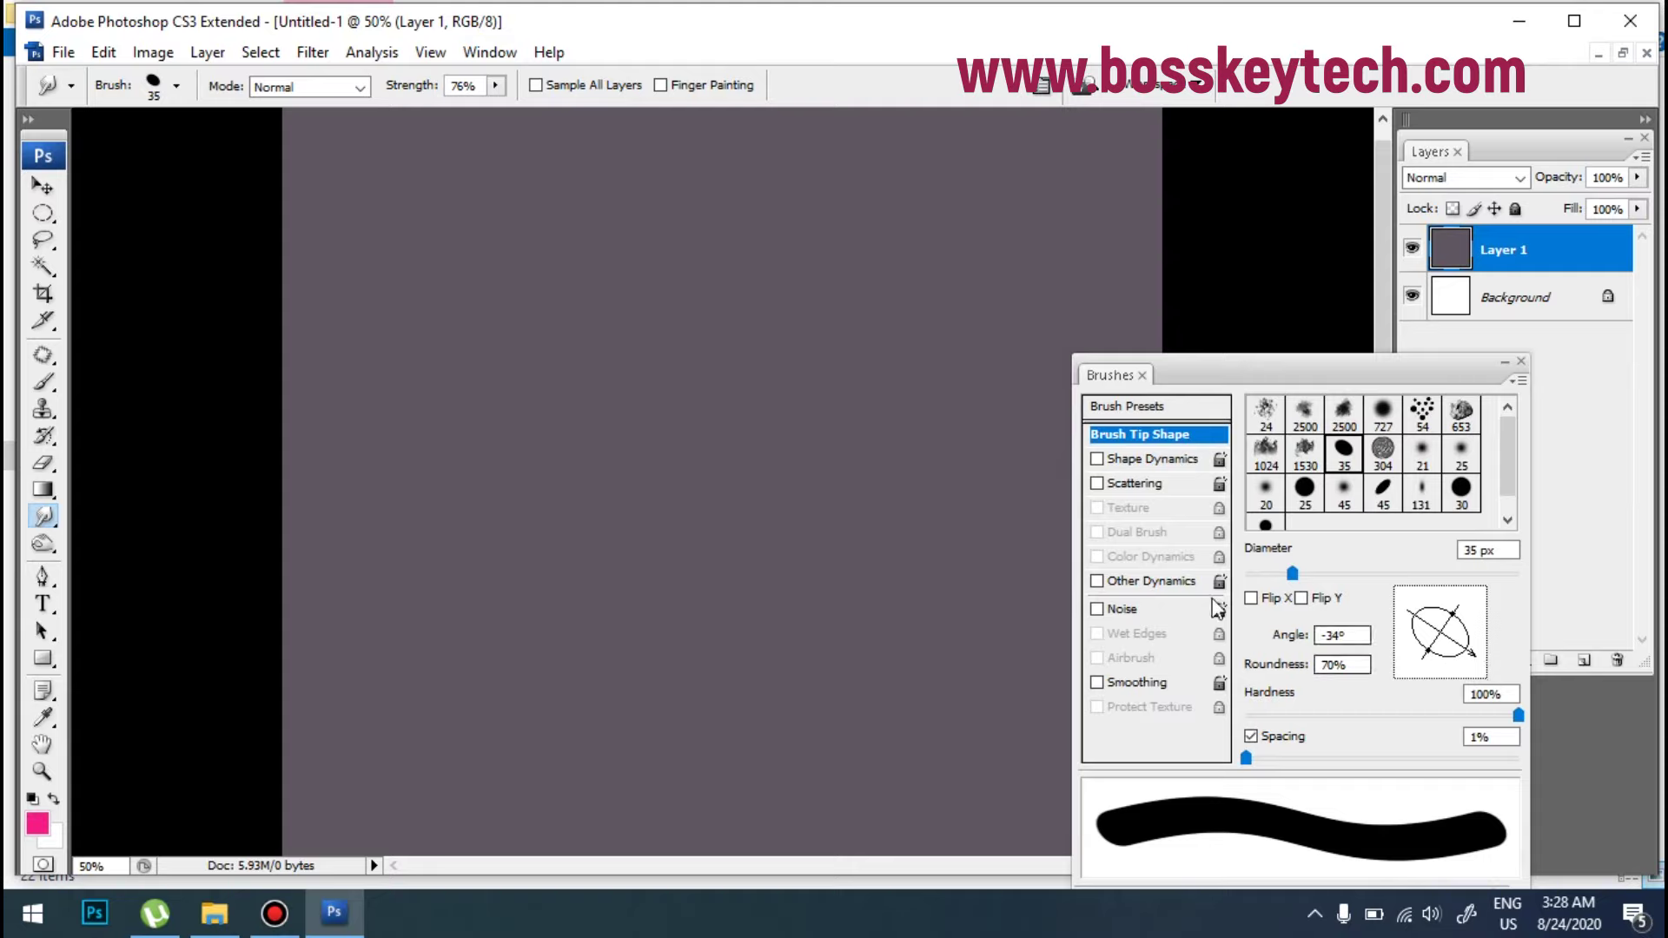
click(1142, 485)
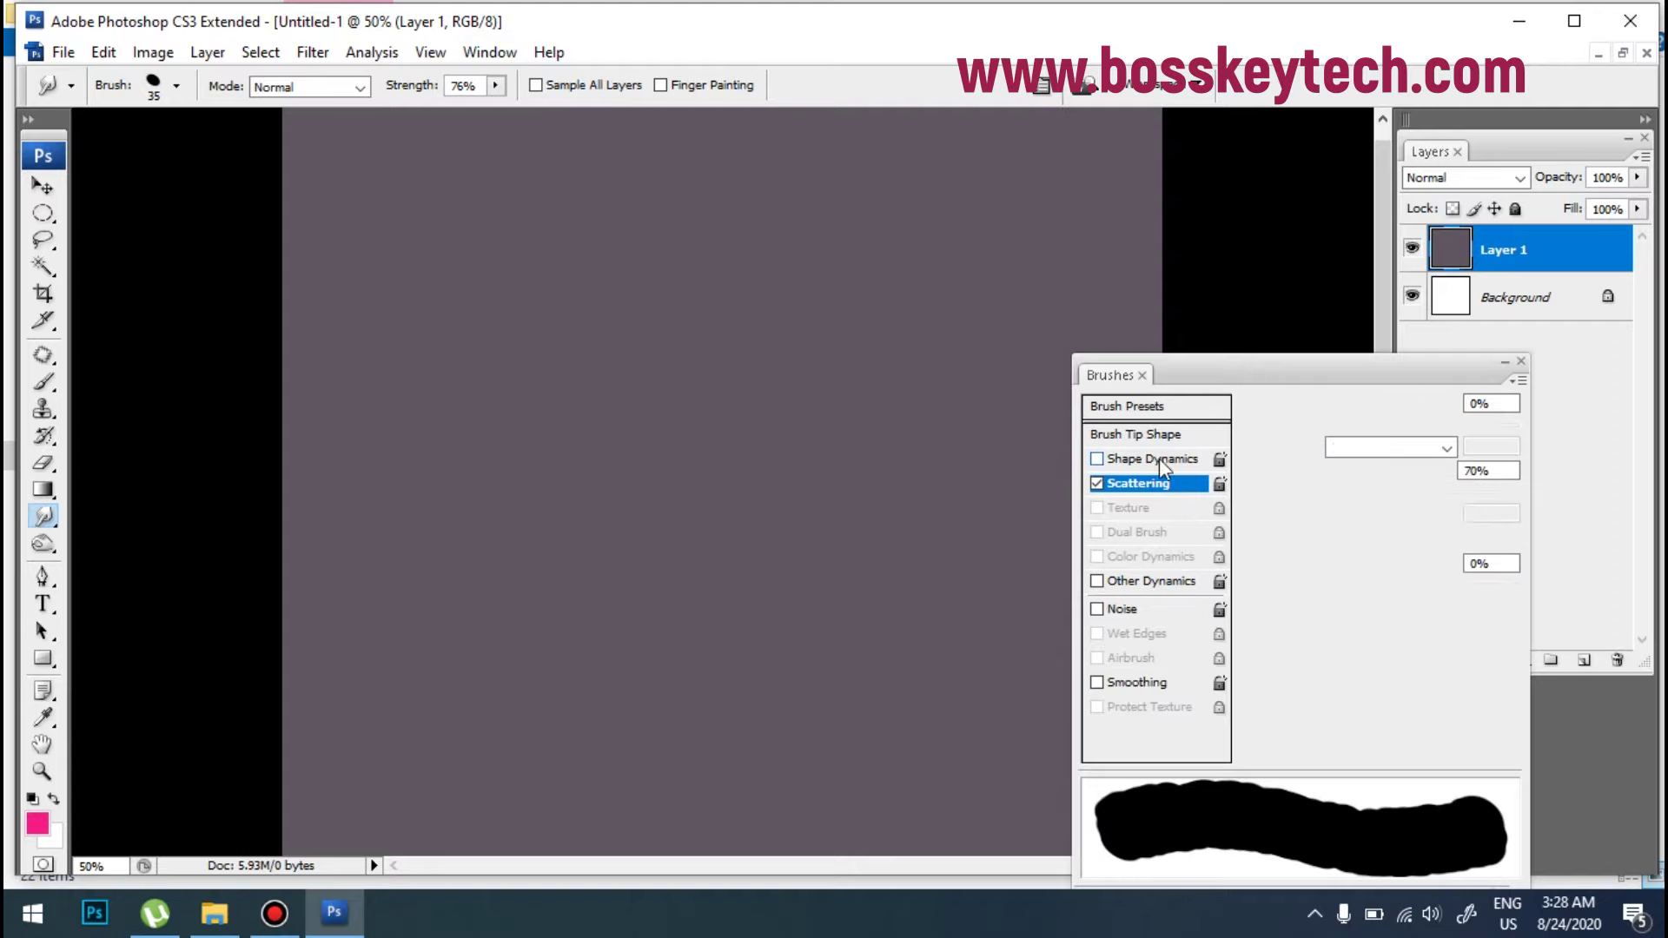
click(1159, 457)
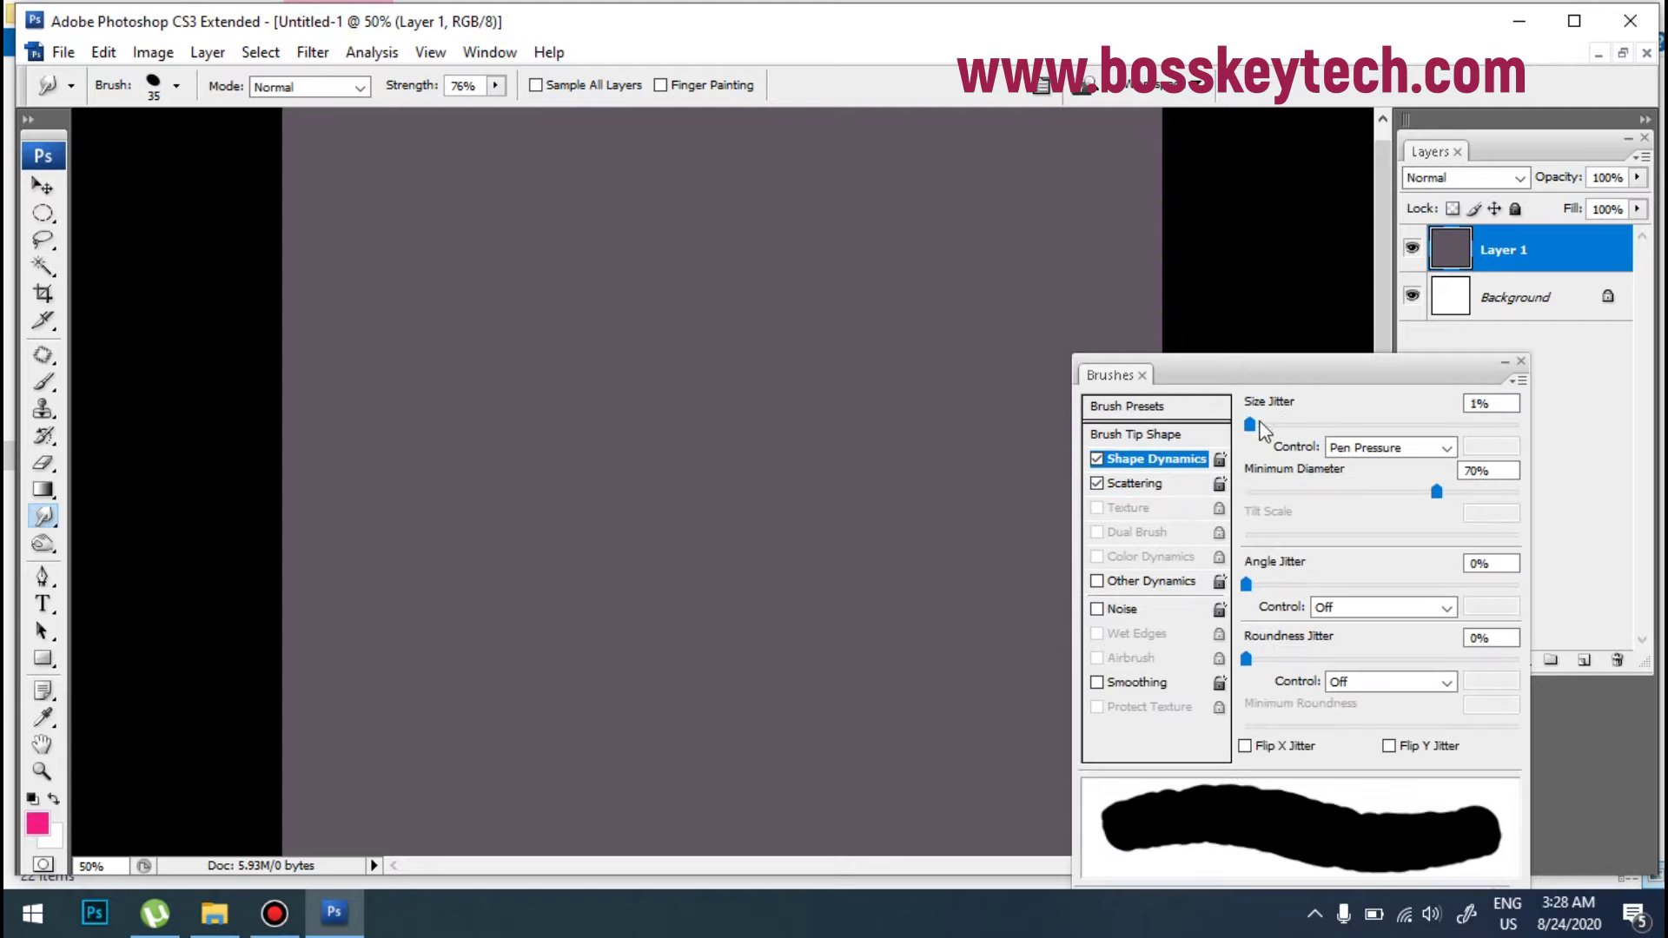
click(1140, 485)
mouse_move(1270, 426)
mouse_down()
mouse_move(1329, 424)
mouse_move(1254, 430)
mouse_move(1306, 421)
mouse_up()
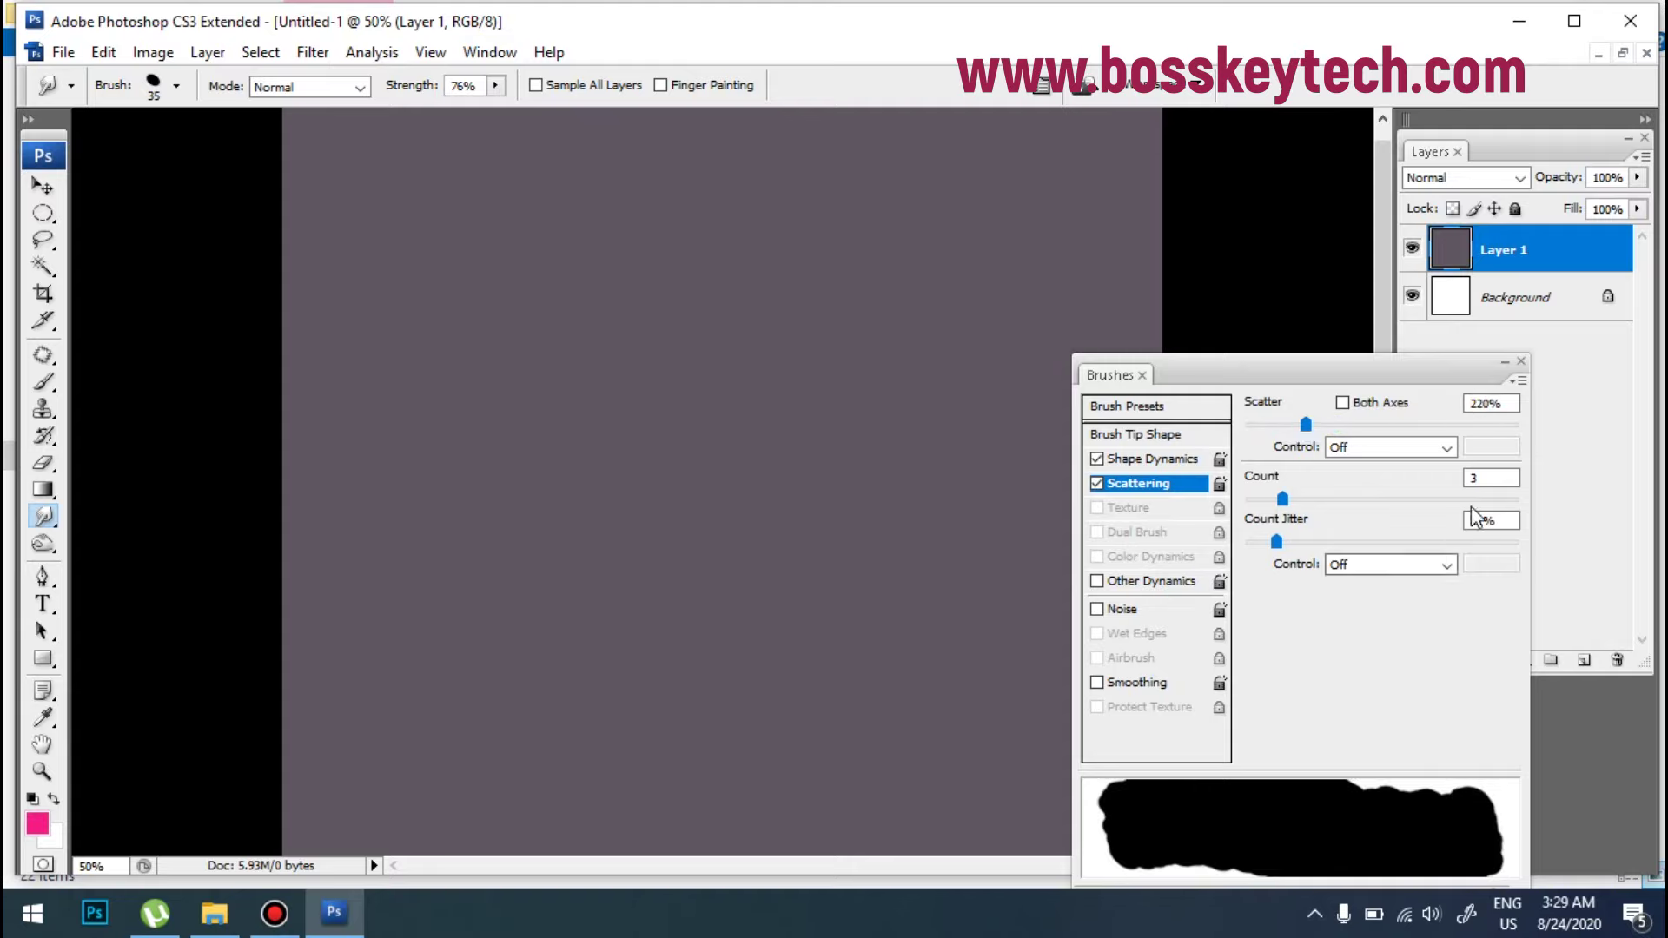
text(2)
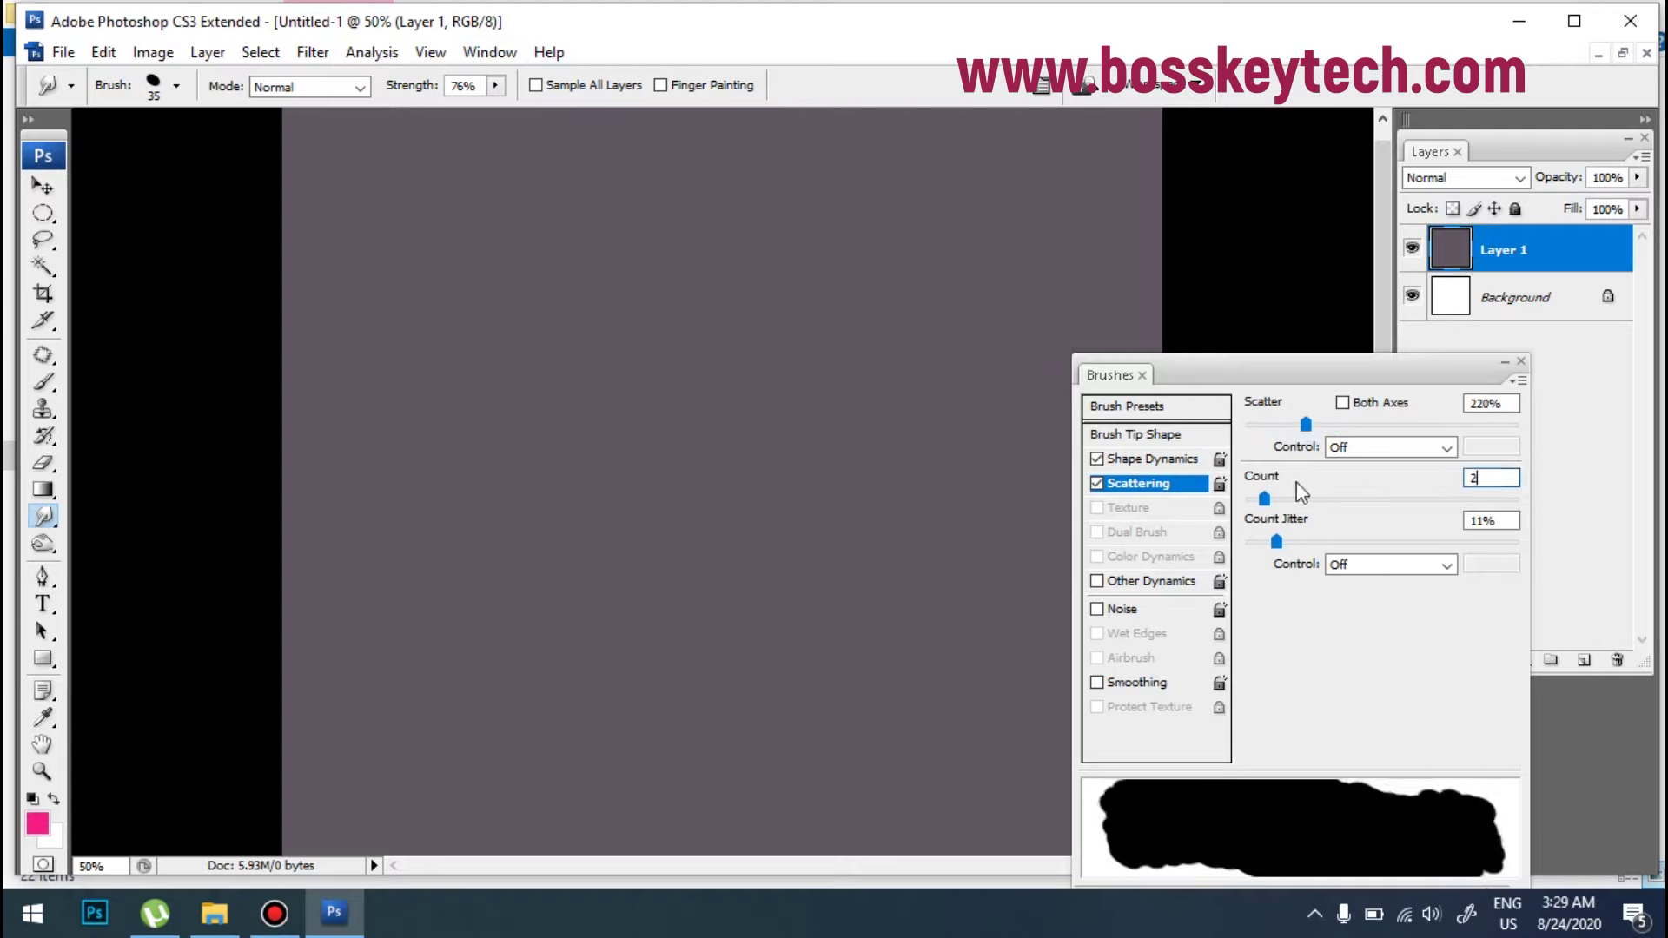
click(1522, 362)
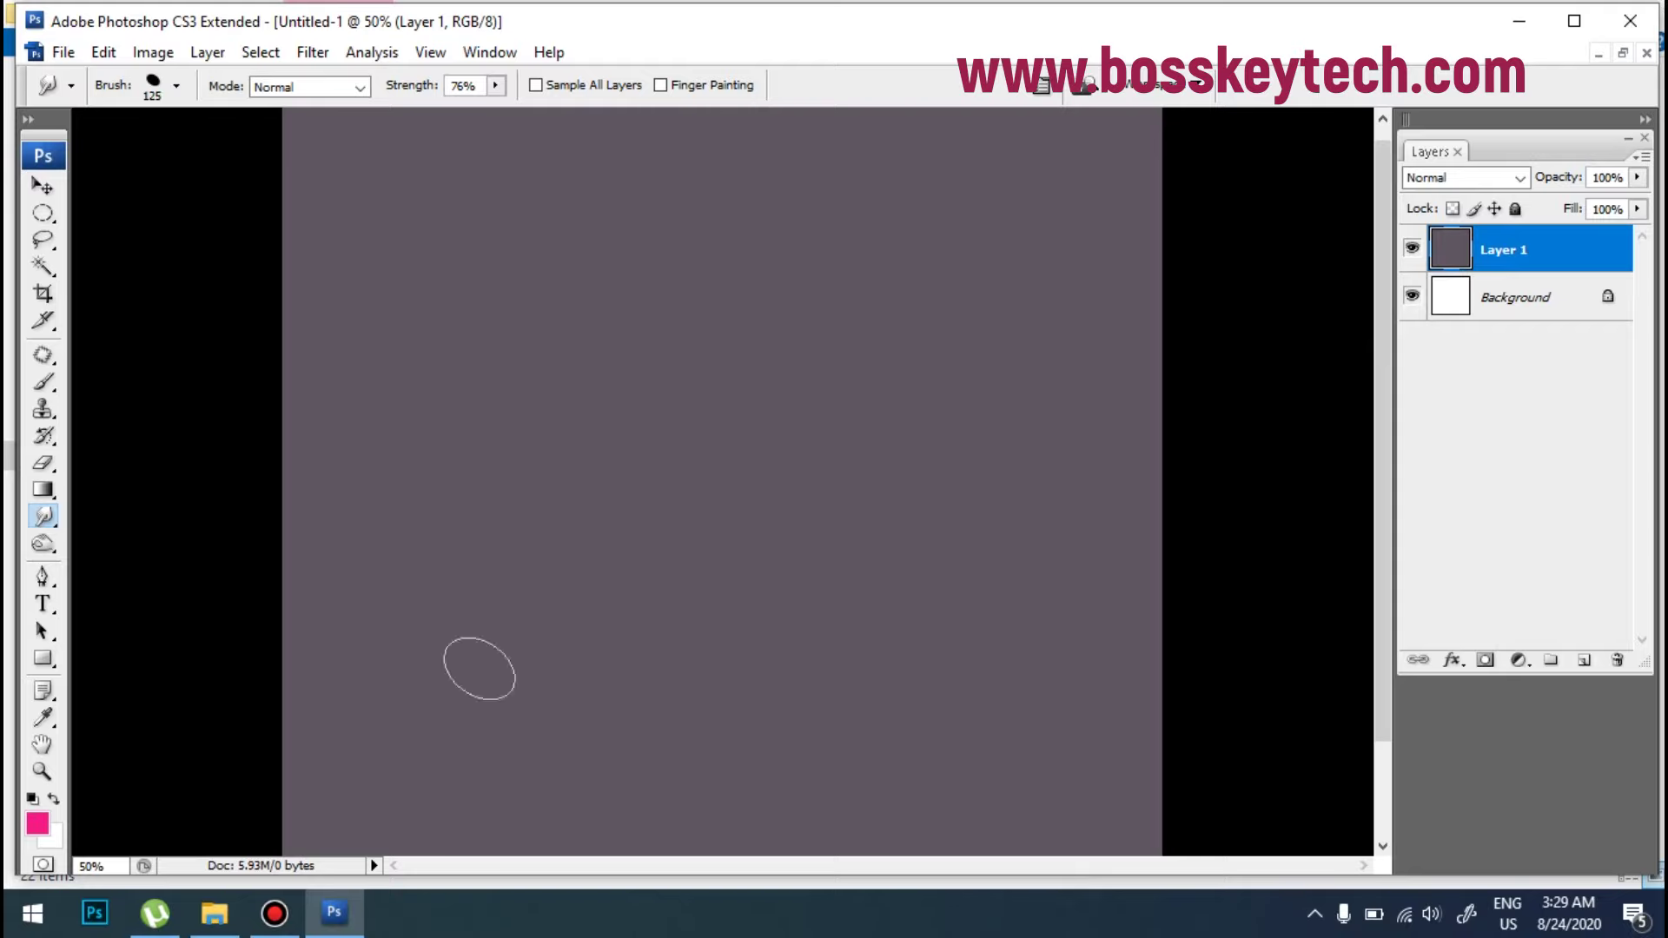
Step: Smear three soft pink strokes across the grey canvas
drag(517, 447, 546, 459)
mouse_move(553, 378)
mouse_down()
mouse_move(582, 354)
mouse_move(584, 521)
mouse_up()
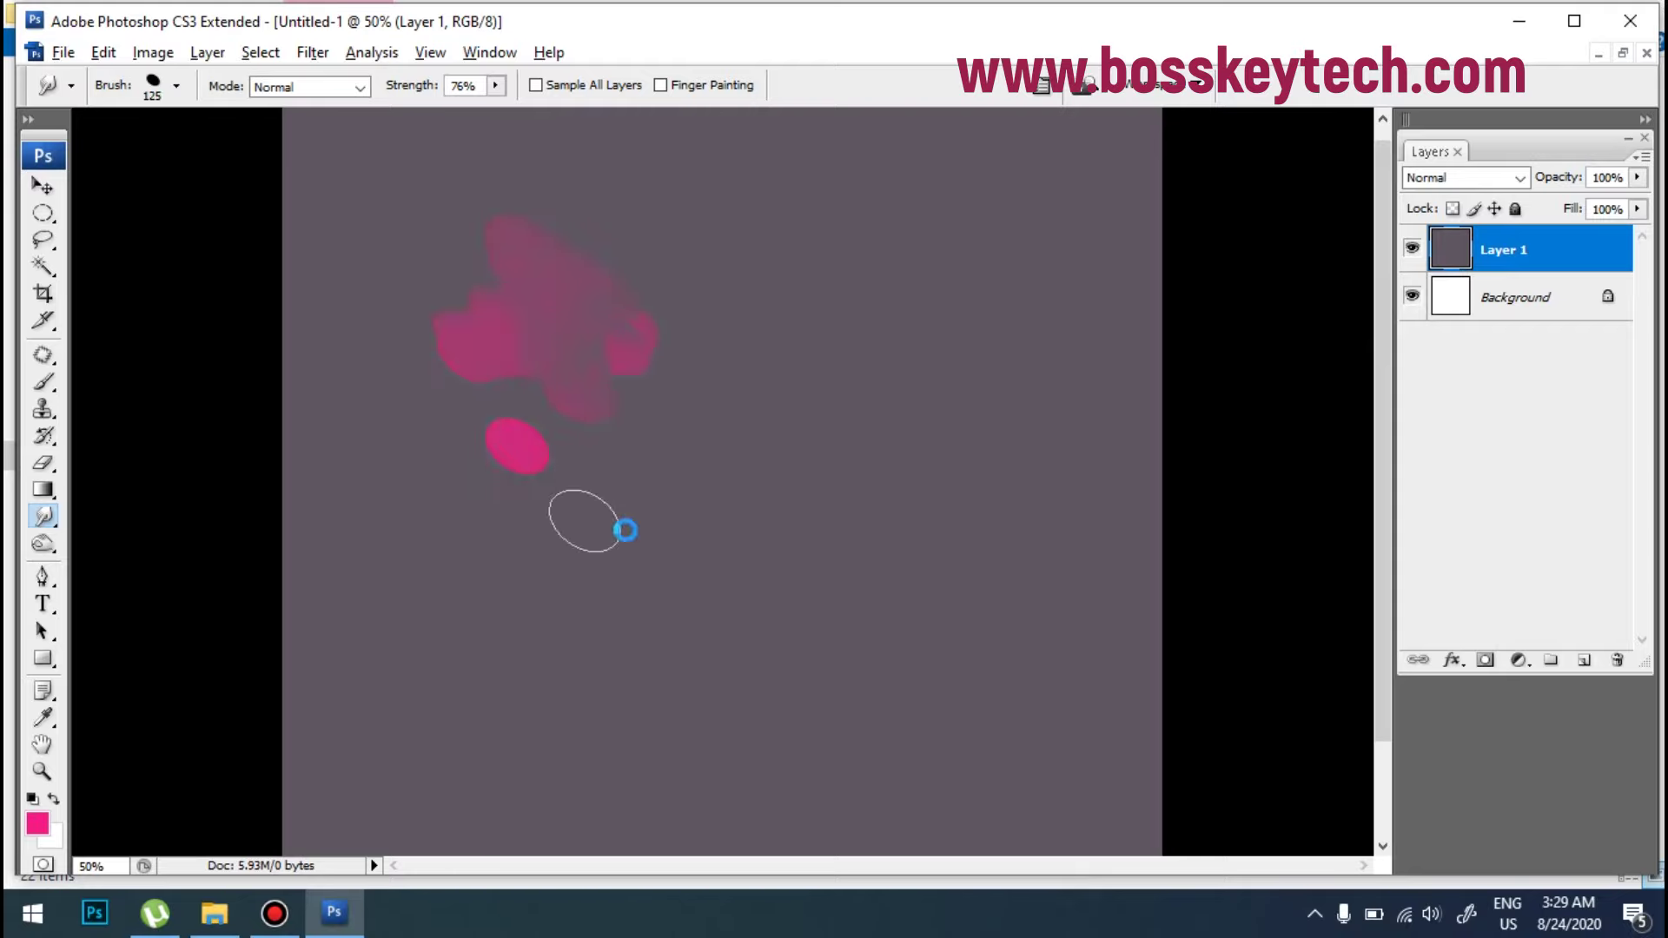
mouse_move(903, 382)
mouse_down()
mouse_move(865, 374)
mouse_move(859, 427)
mouse_up()
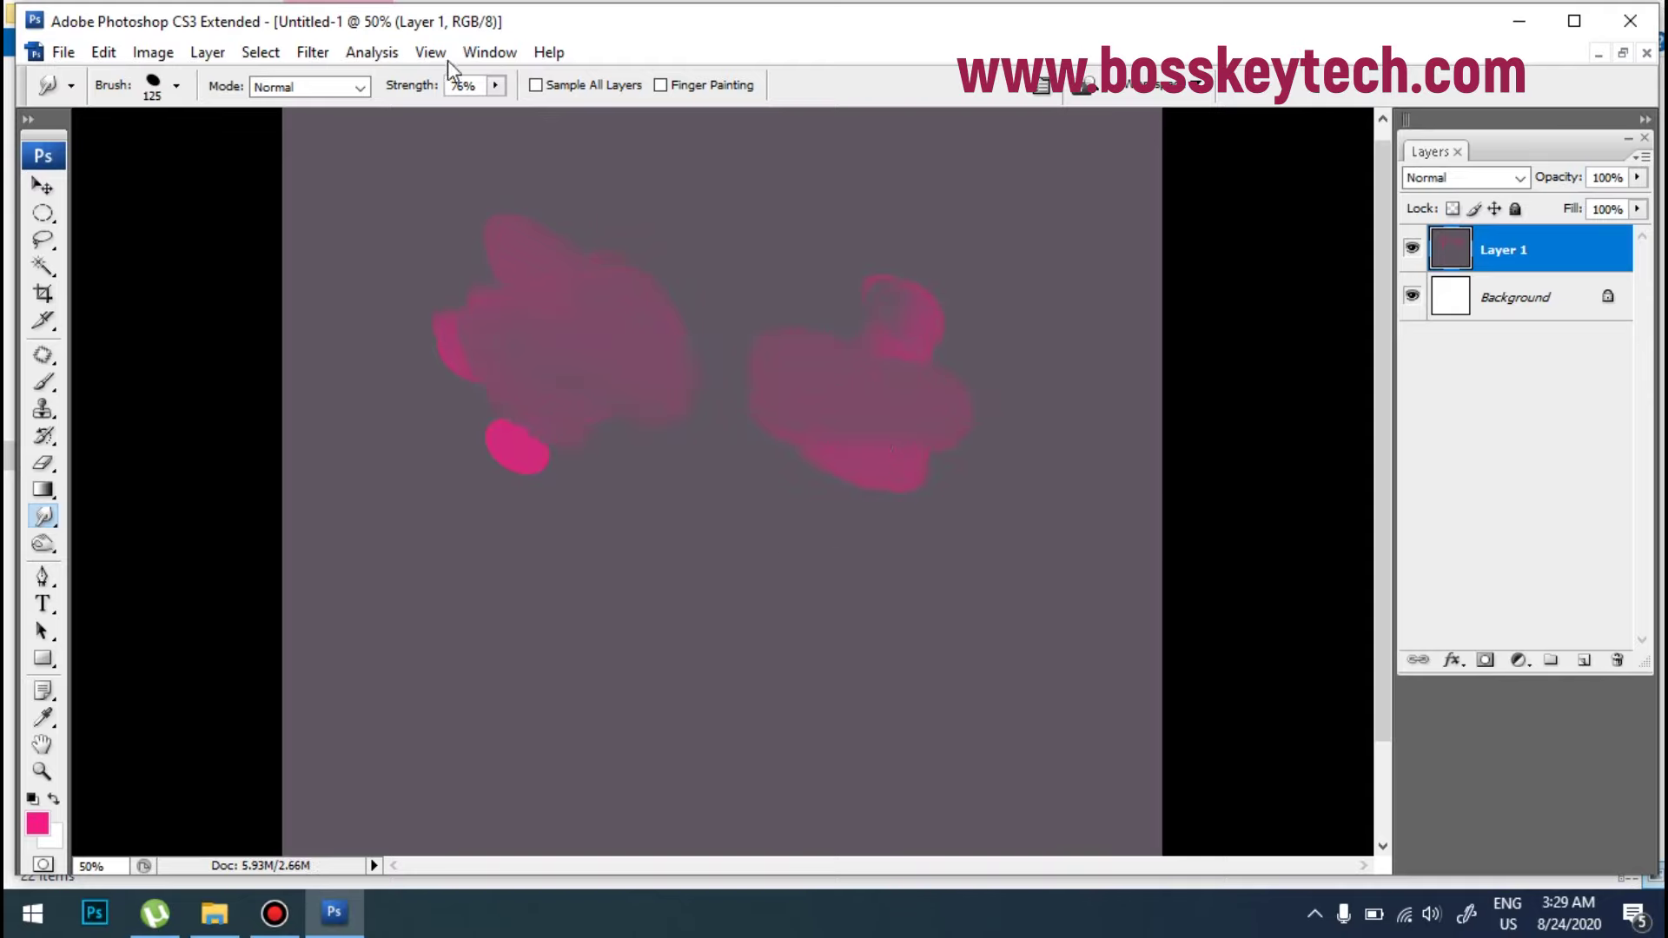
Step: Lower the smudge strength to 51% and blend more pink patches into the grey
click(495, 86)
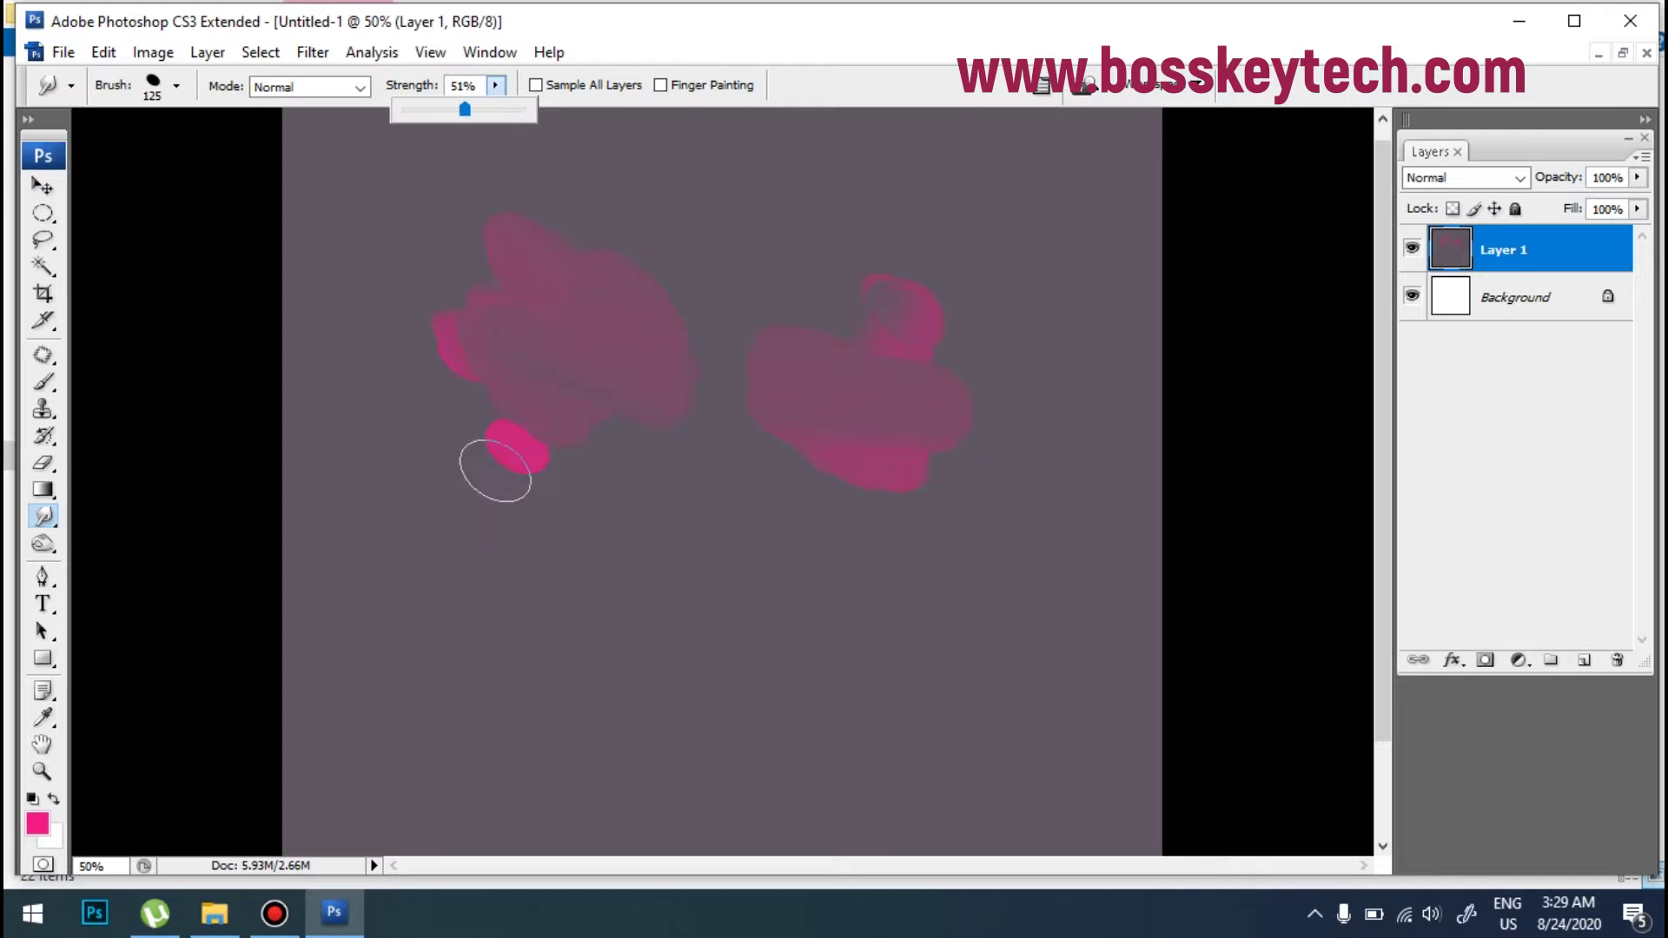
click(459, 497)
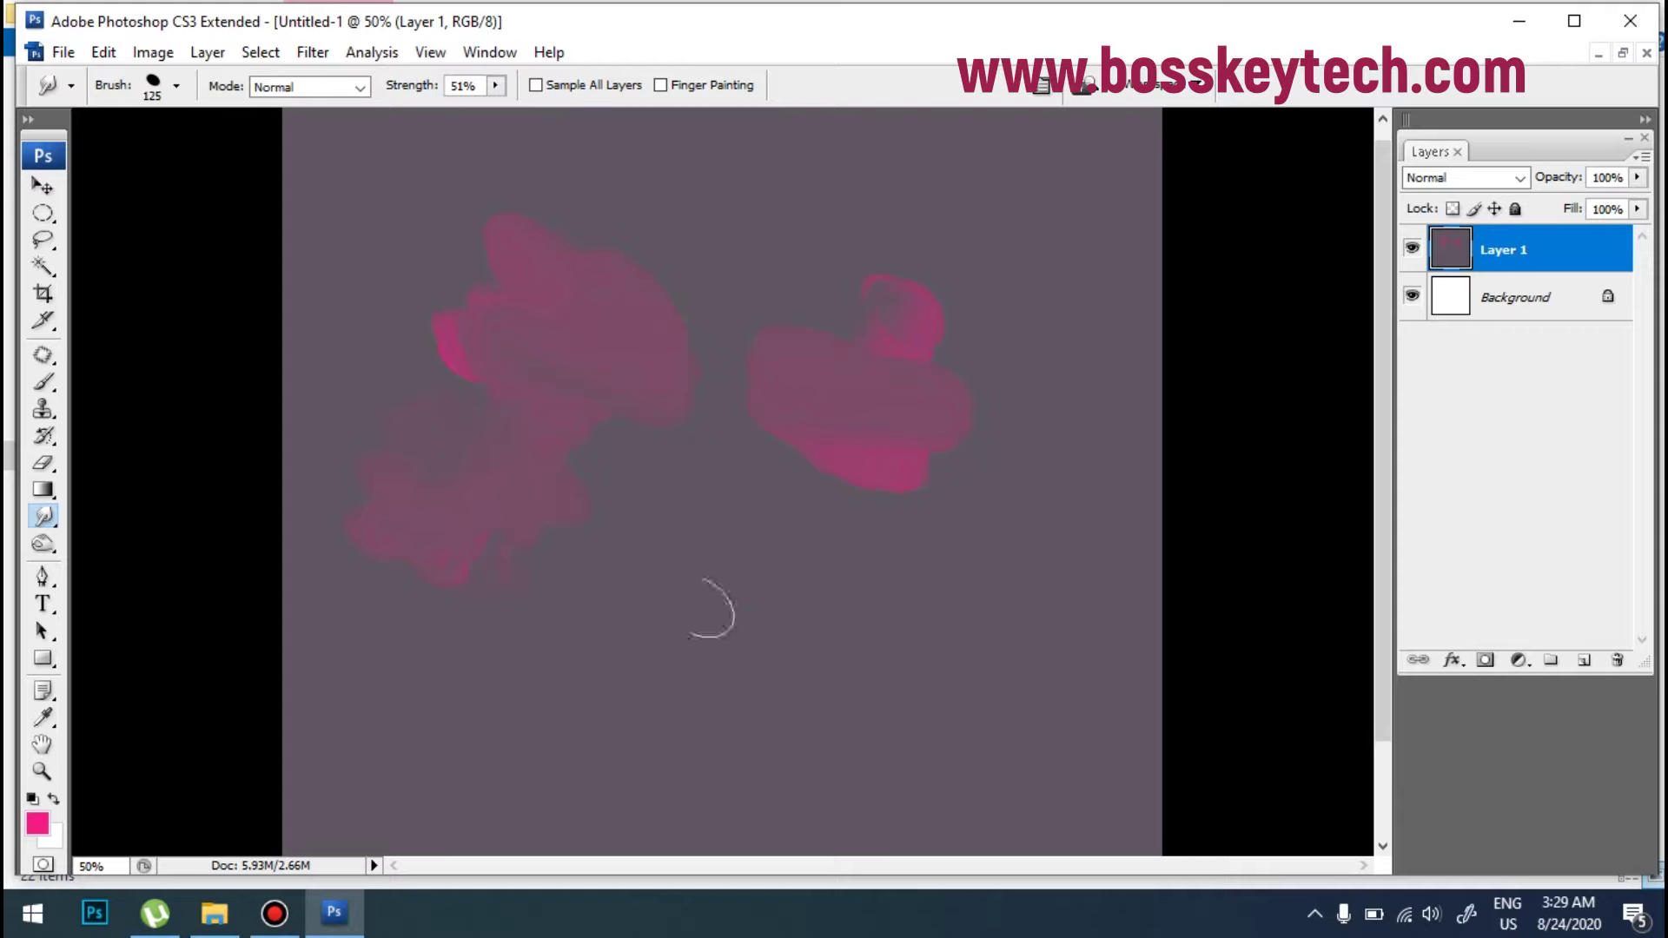
mouse_move(873, 566)
mouse_down()
mouse_move(906, 520)
mouse_move(872, 672)
mouse_move(822, 672)
mouse_move(964, 556)
mouse_move(1007, 380)
mouse_up()
drag(854, 326, 1038, 352)
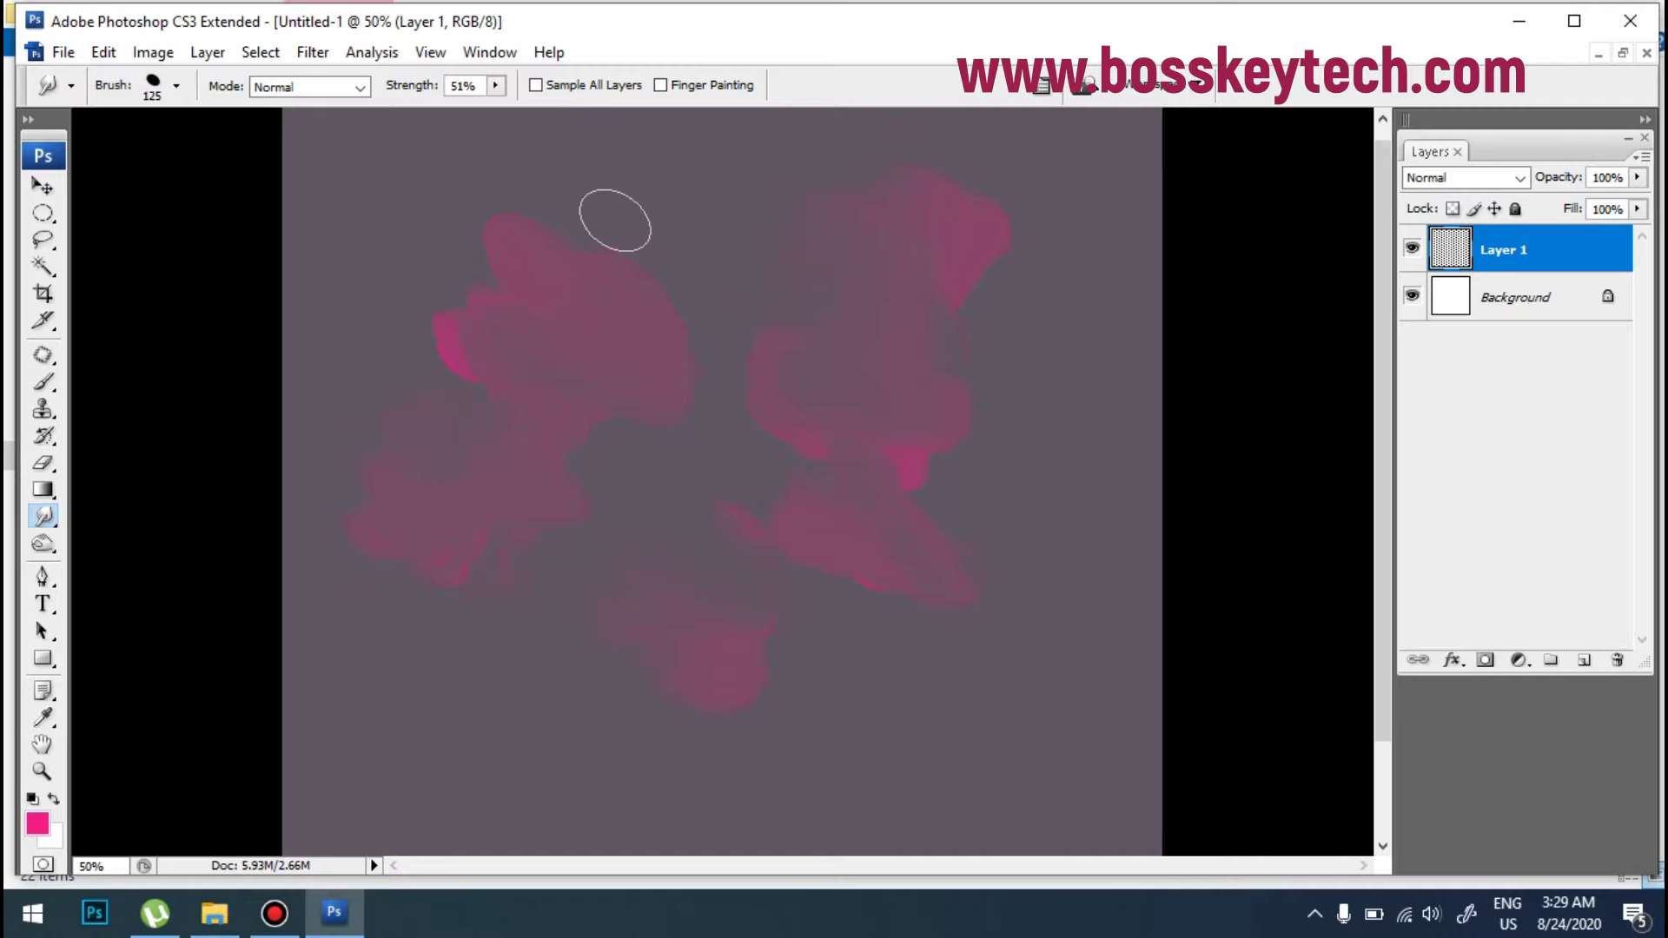
click(39, 823)
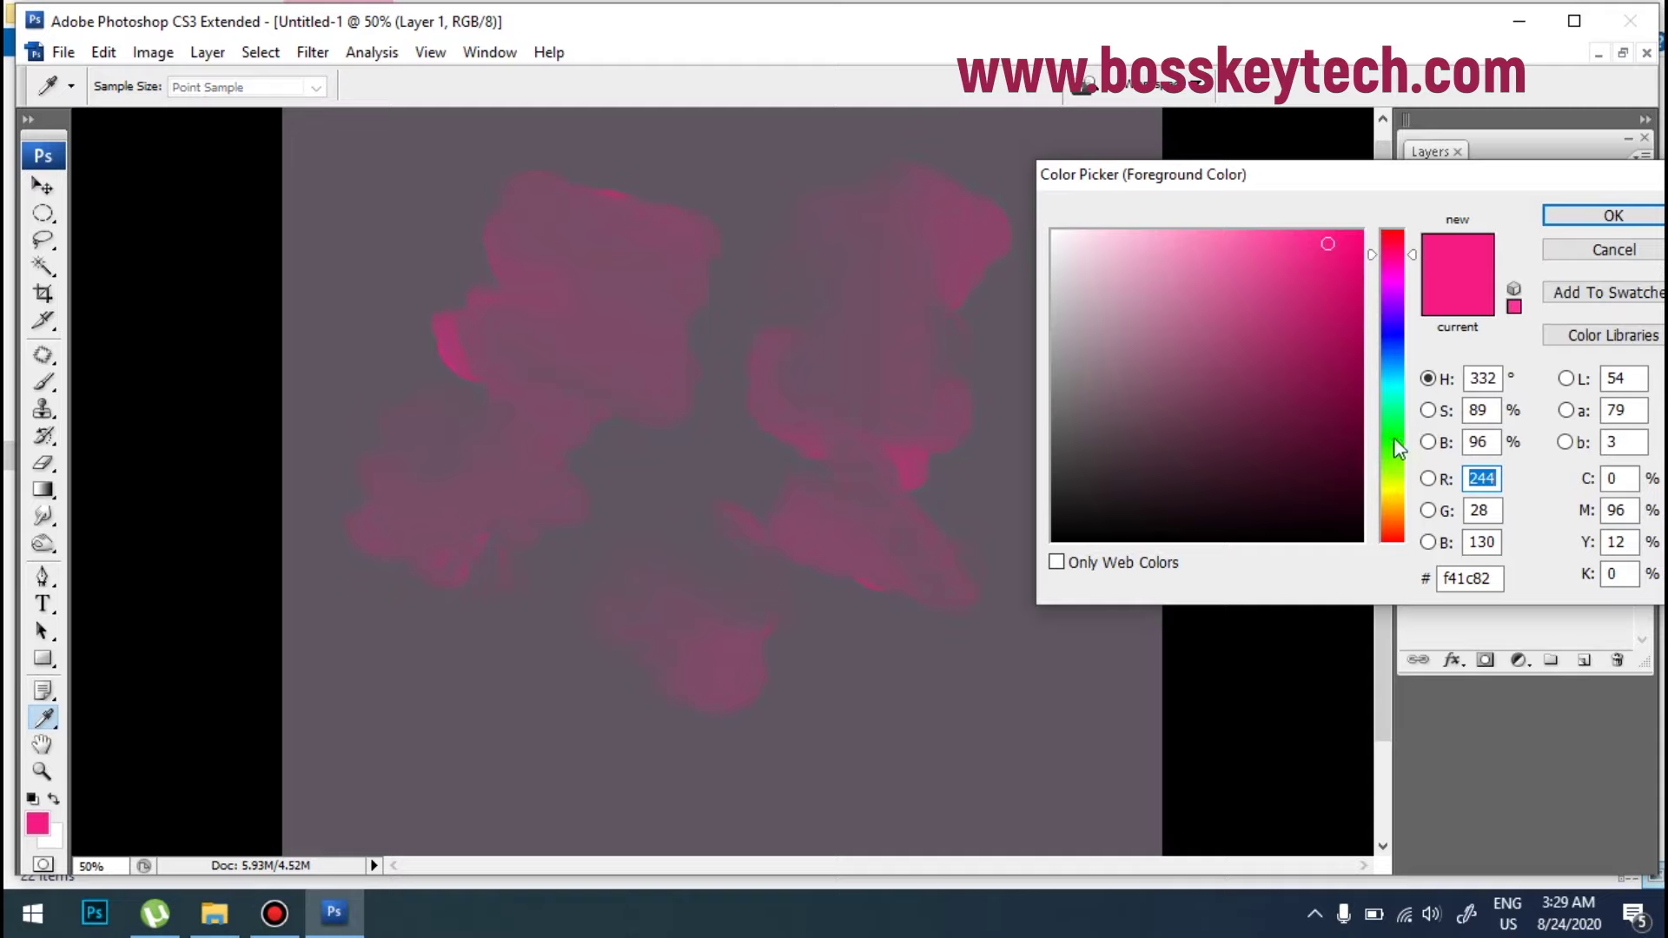
Step: Switch to dark green and smudge the pink, adding a faint green patch upper left
click(1392, 407)
click(1216, 394)
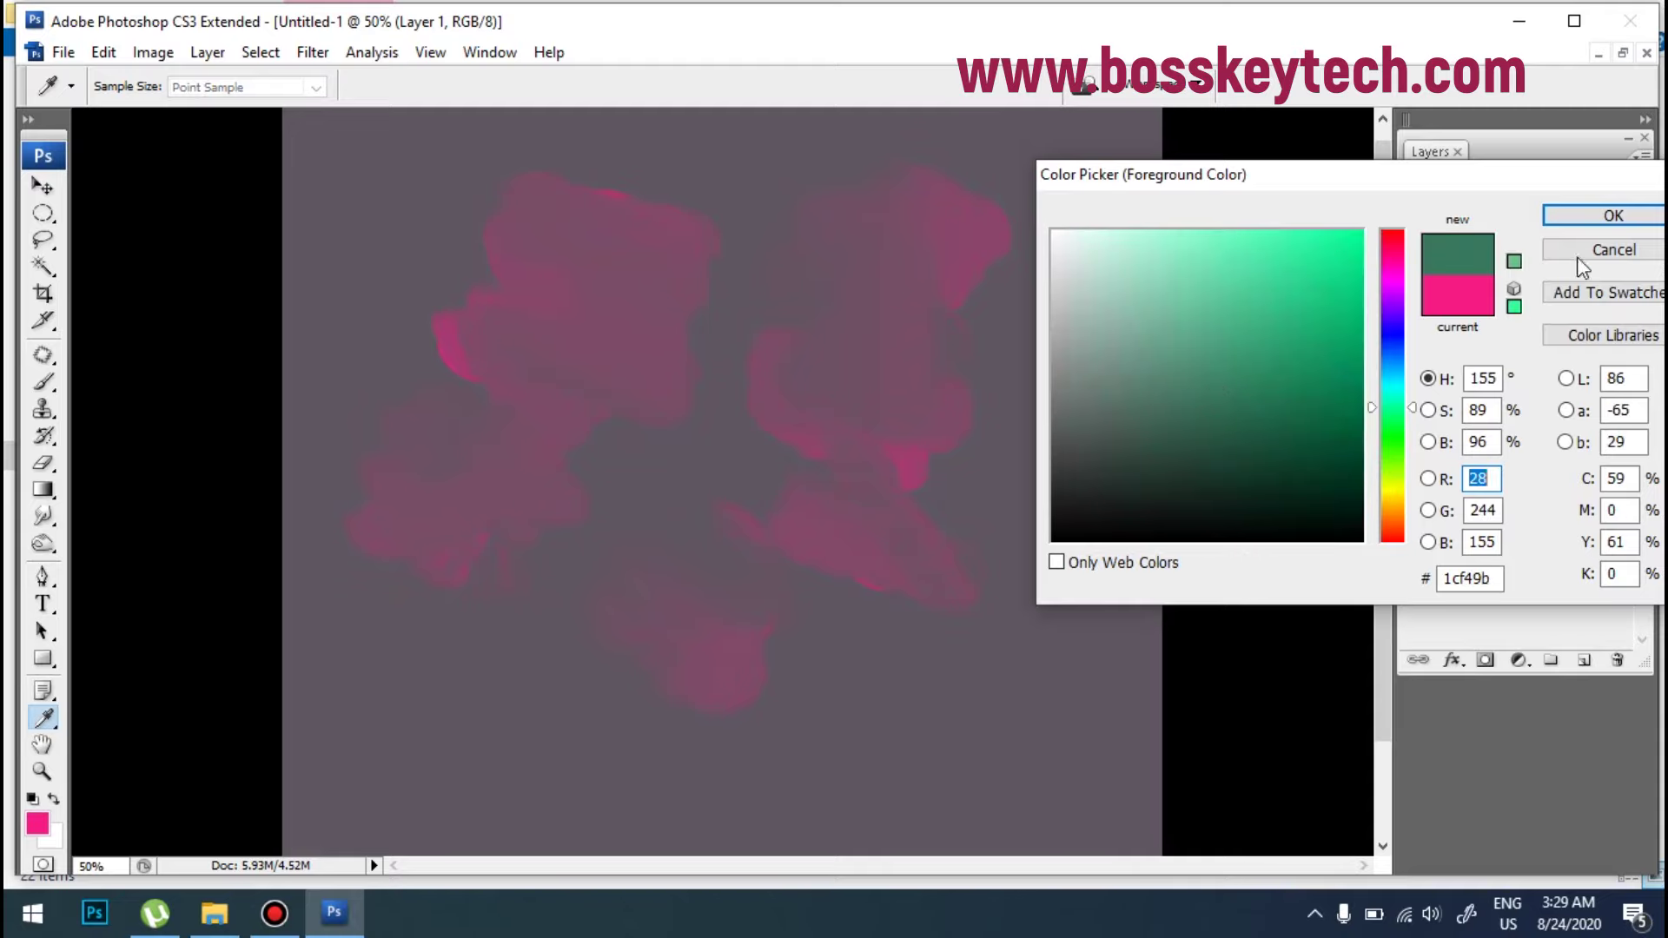
click(1613, 216)
drag(546, 380, 605, 456)
drag(443, 317, 501, 357)
drag(421, 212, 450, 258)
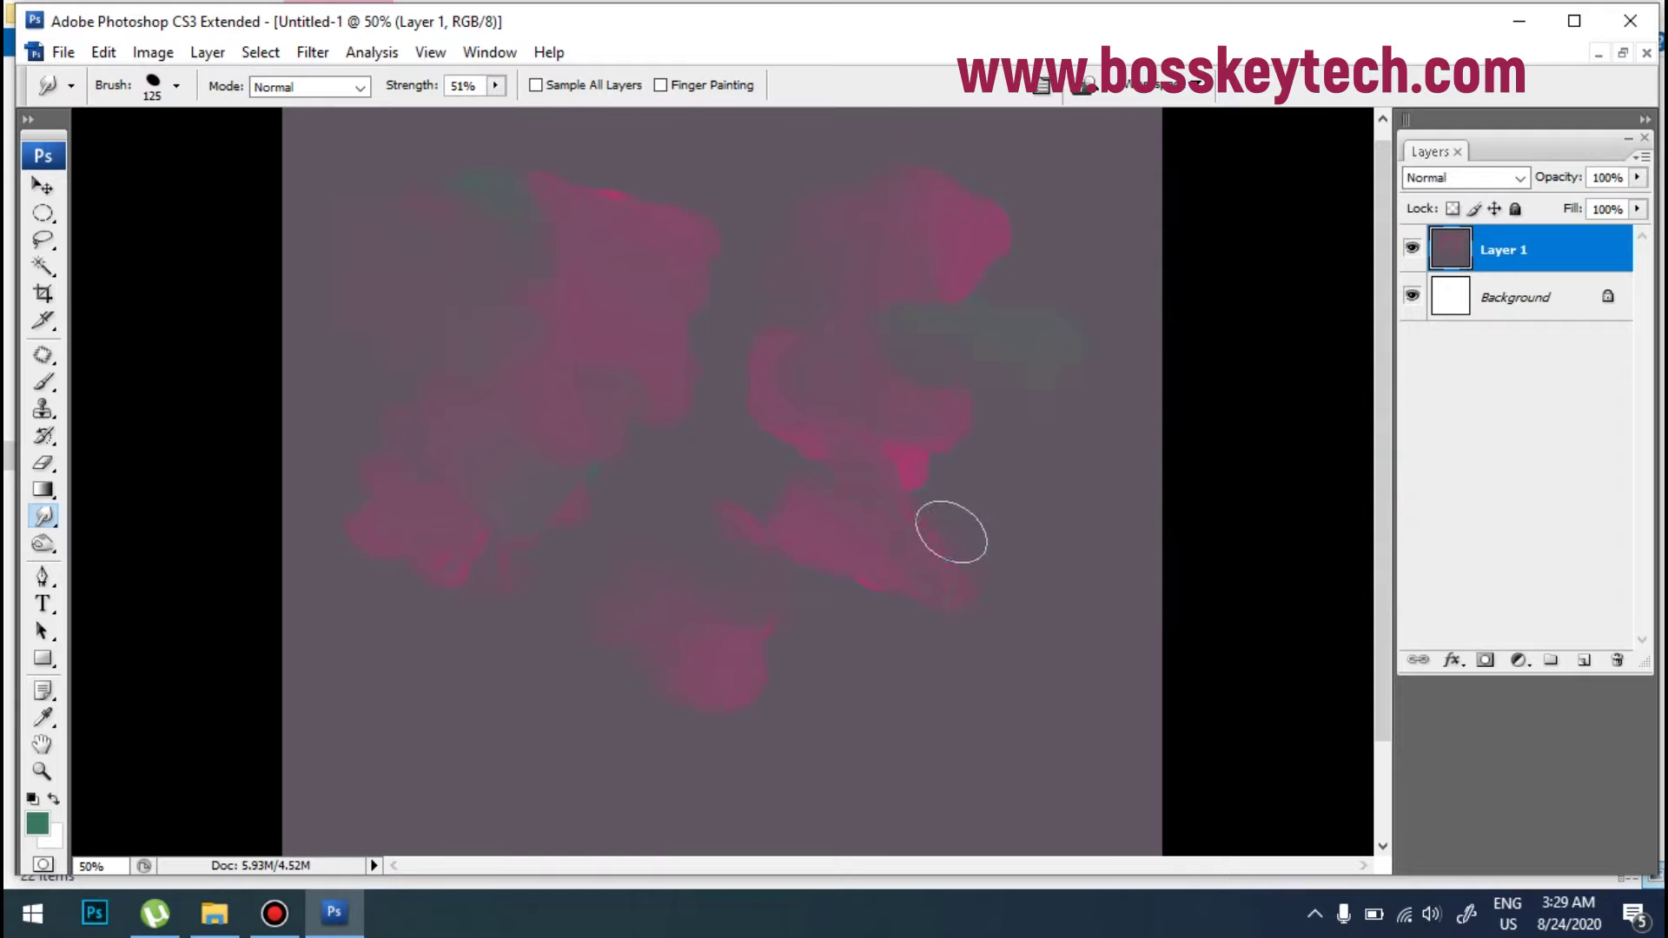
Step: Switch to bright orange ff4e00 and smear it across the centre and lower left
click(37, 823)
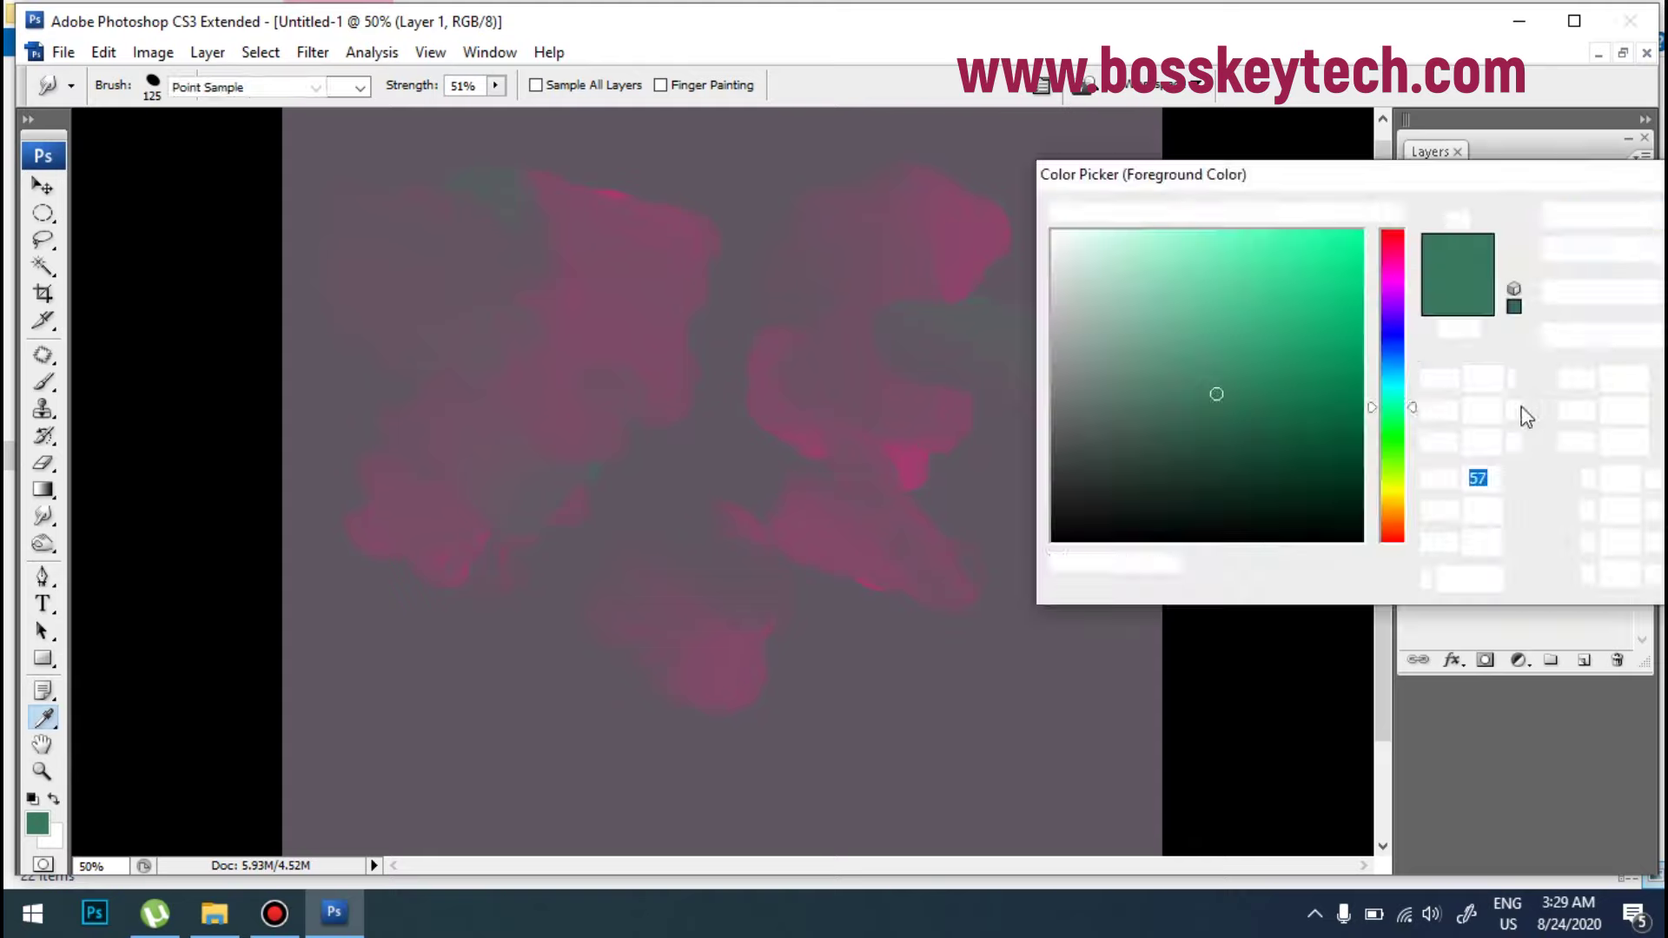
mouse_move(1396, 535)
mouse_down()
mouse_move(1393, 500)
mouse_move(1393, 526)
mouse_up()
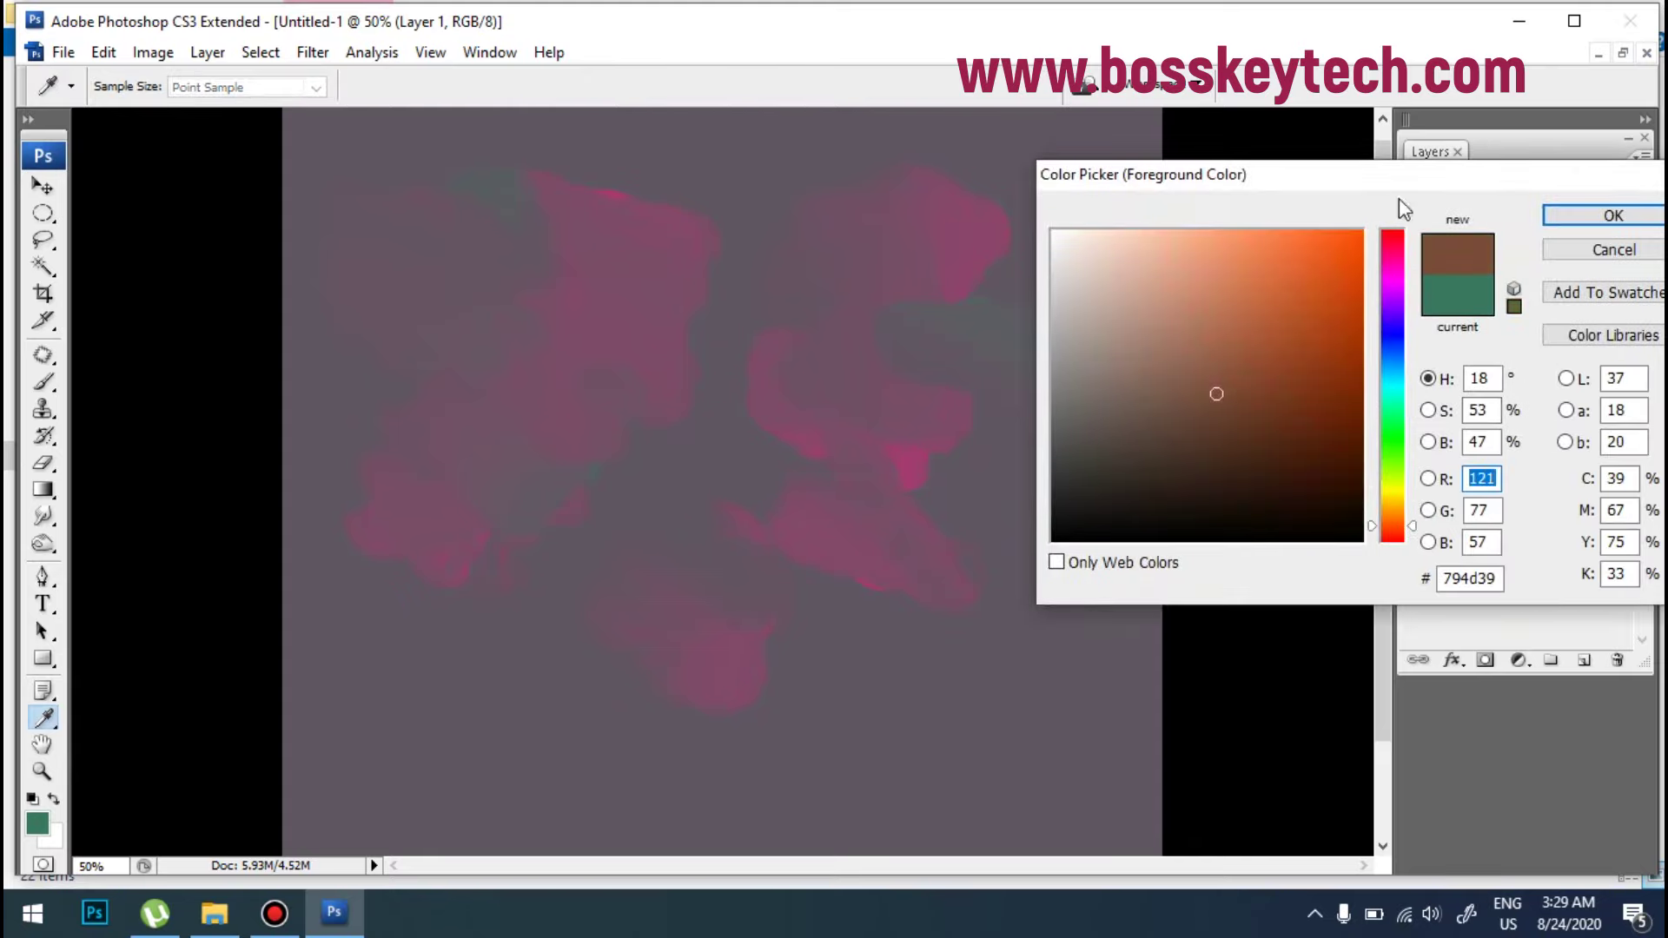
click(1362, 232)
key(Return)
mouse_move(782, 467)
mouse_down()
mouse_move(738, 481)
mouse_move(811, 466)
mouse_up()
drag(549, 552, 600, 538)
drag(780, 495, 776, 516)
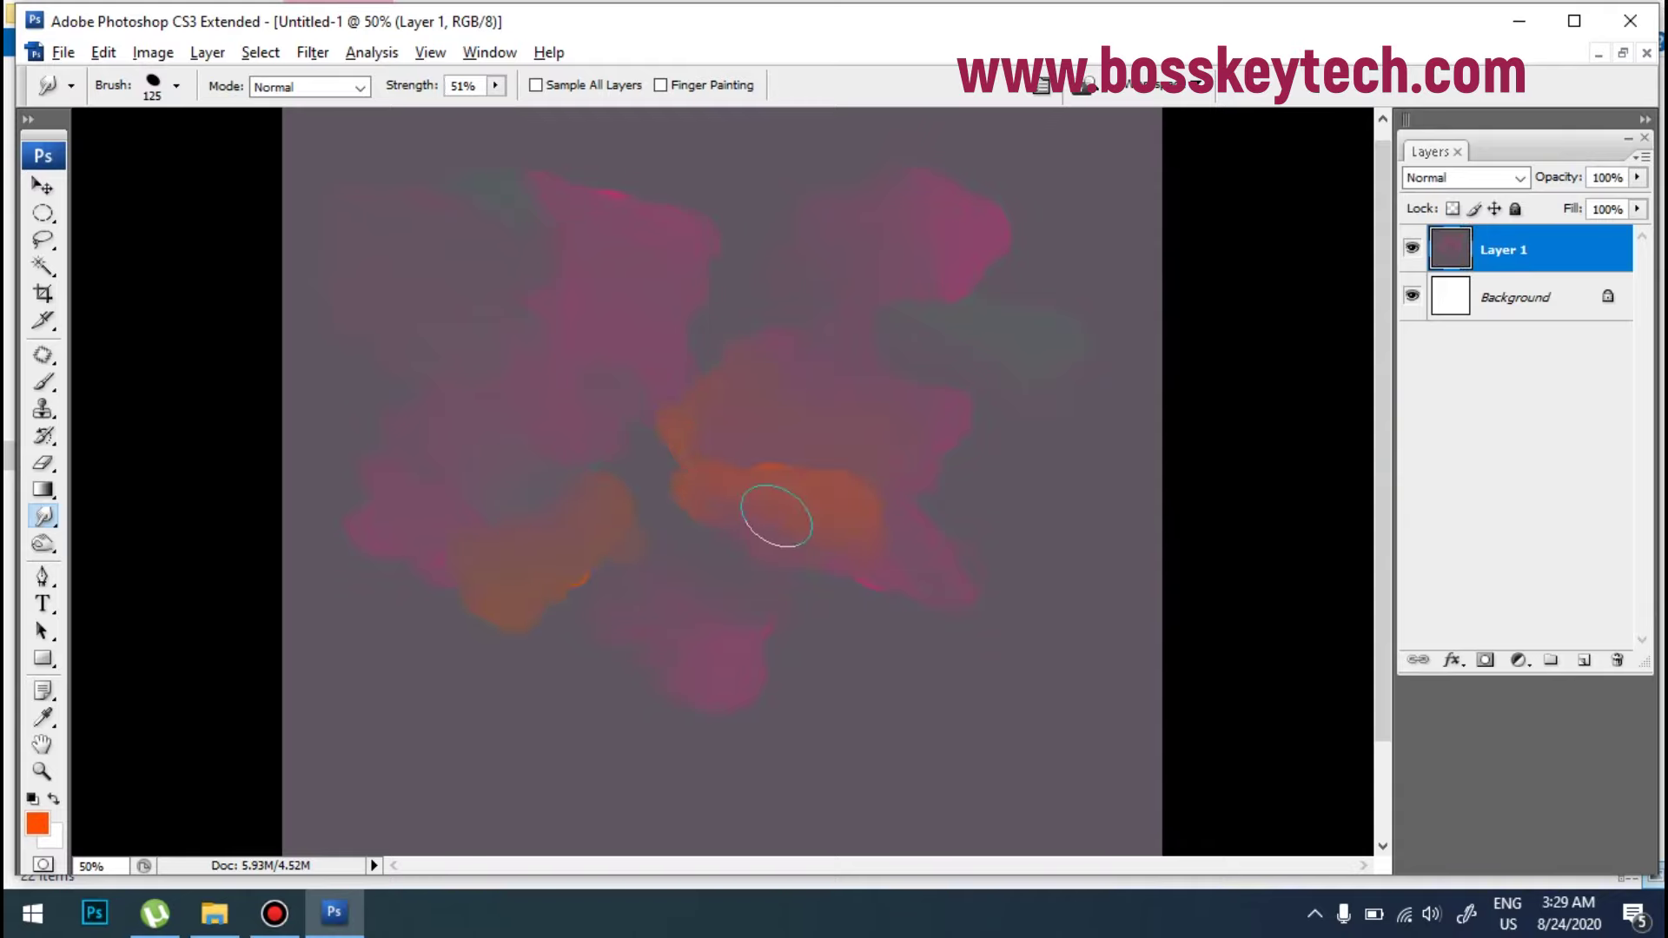
mouse_move(835, 418)
mouse_down()
mouse_move(864, 347)
mouse_move(990, 369)
mouse_up()
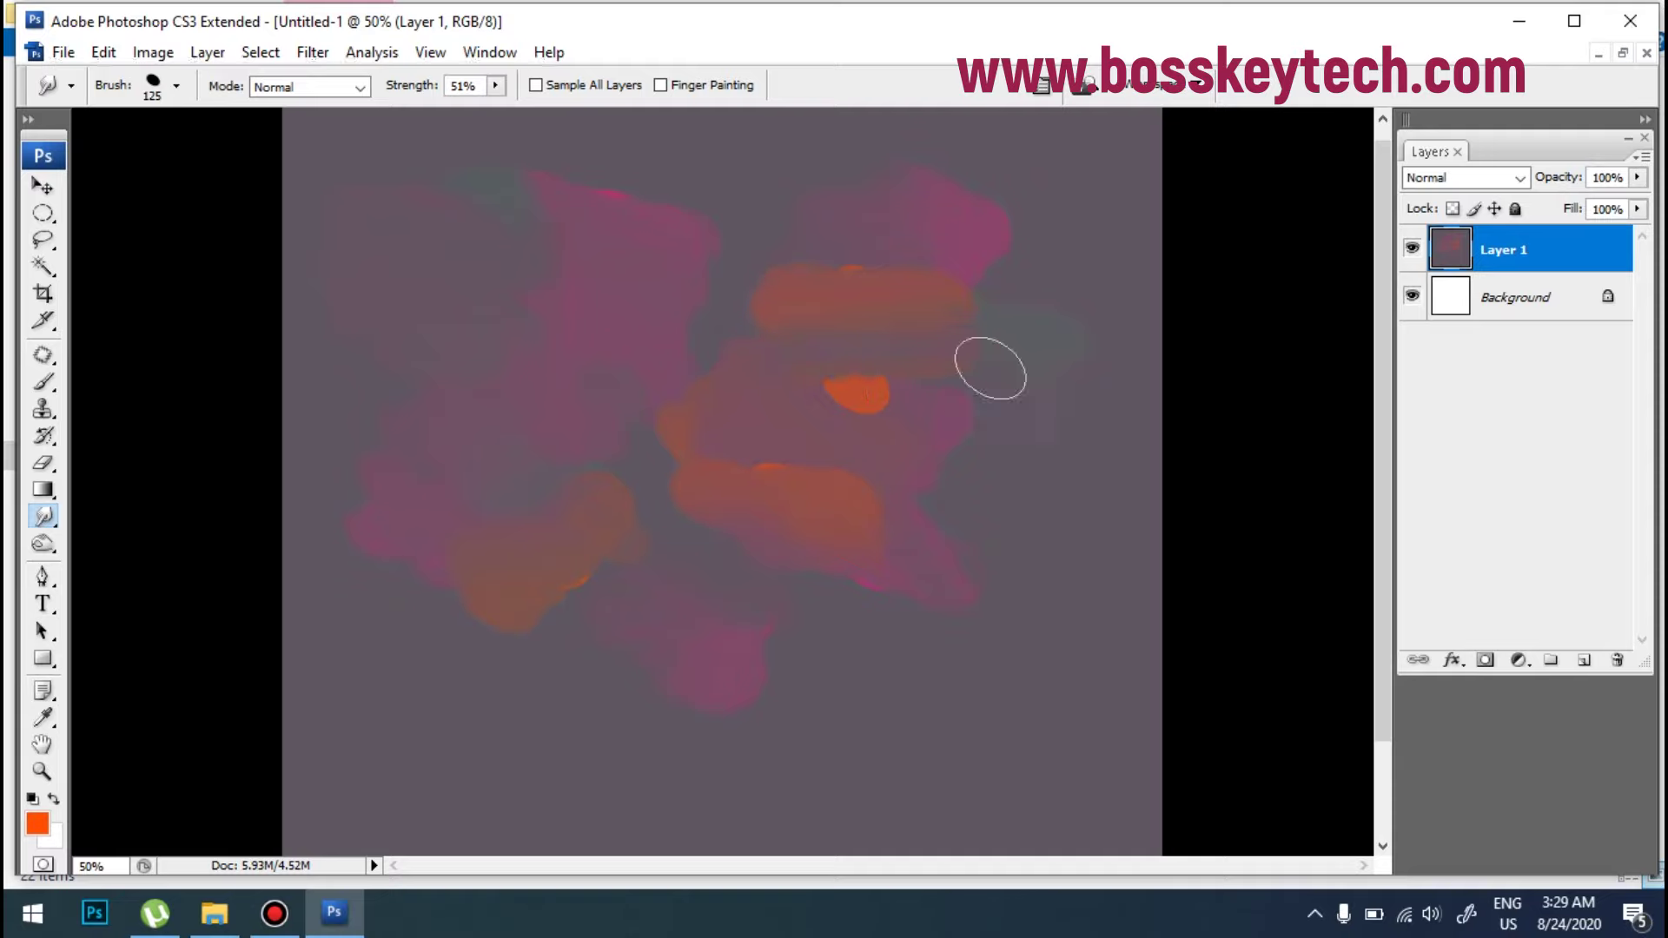
Step: Rotate the brush tip to -119° and smear orange strokes on the right and below centre
click(1043, 87)
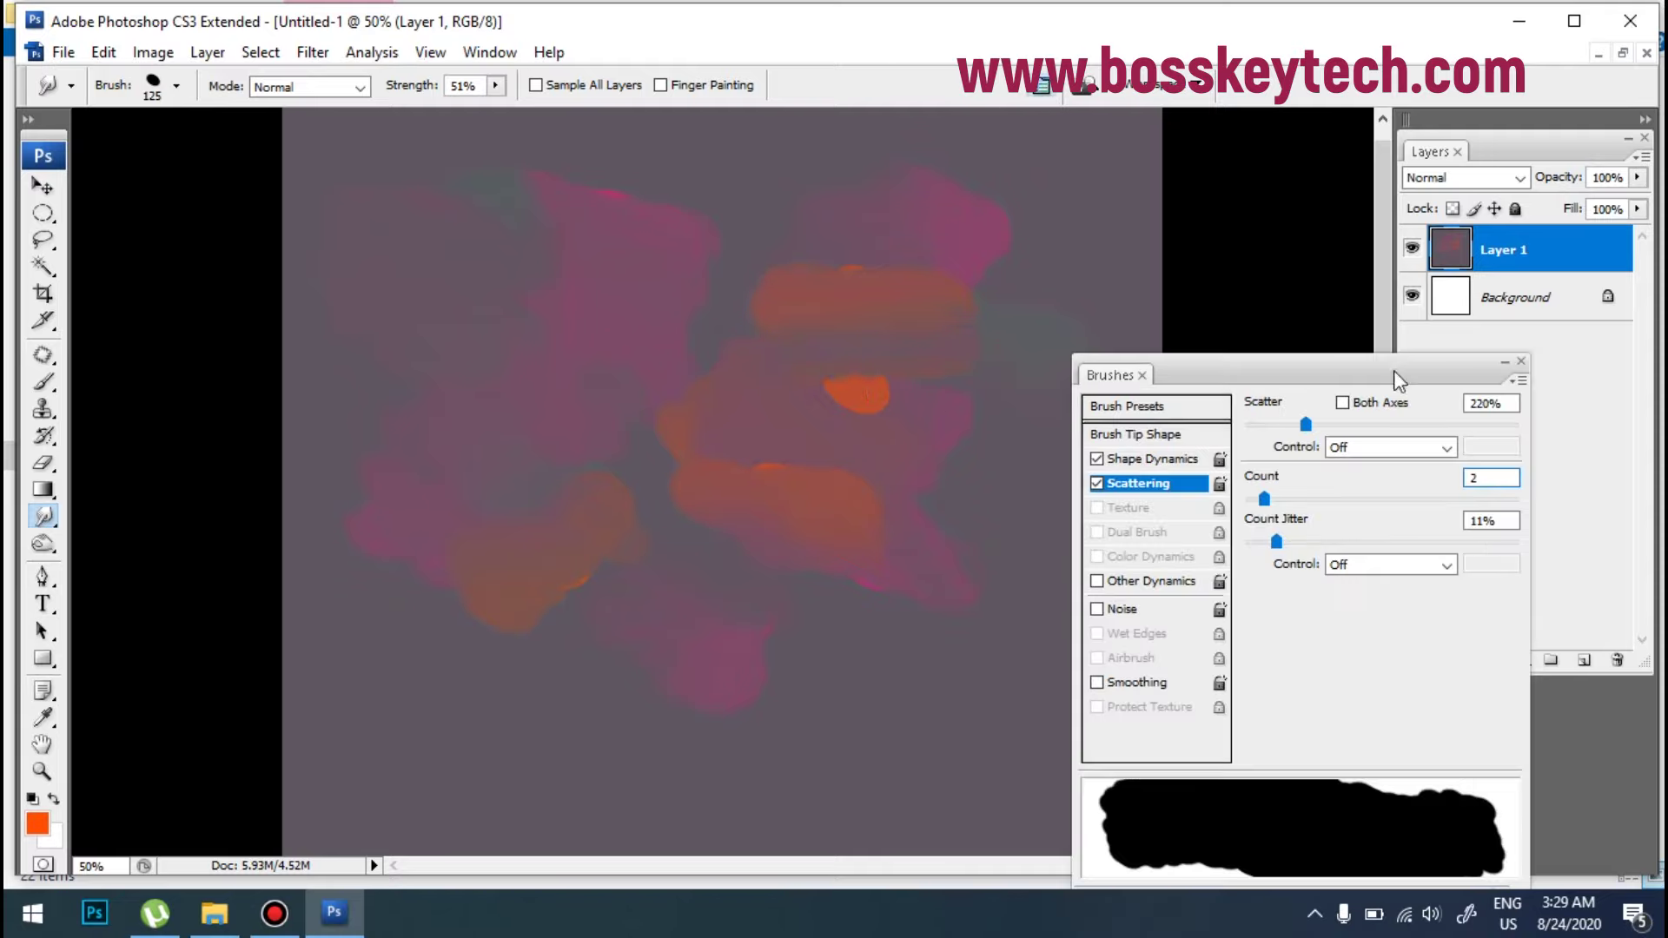
click(1180, 440)
mouse_move(1482, 664)
mouse_down()
mouse_move(1449, 683)
mouse_move(1422, 667)
mouse_up()
drag(1015, 318, 1017, 354)
drag(995, 557, 999, 532)
mouse_move(766, 605)
mouse_down()
mouse_move(811, 700)
mouse_move(838, 695)
mouse_up()
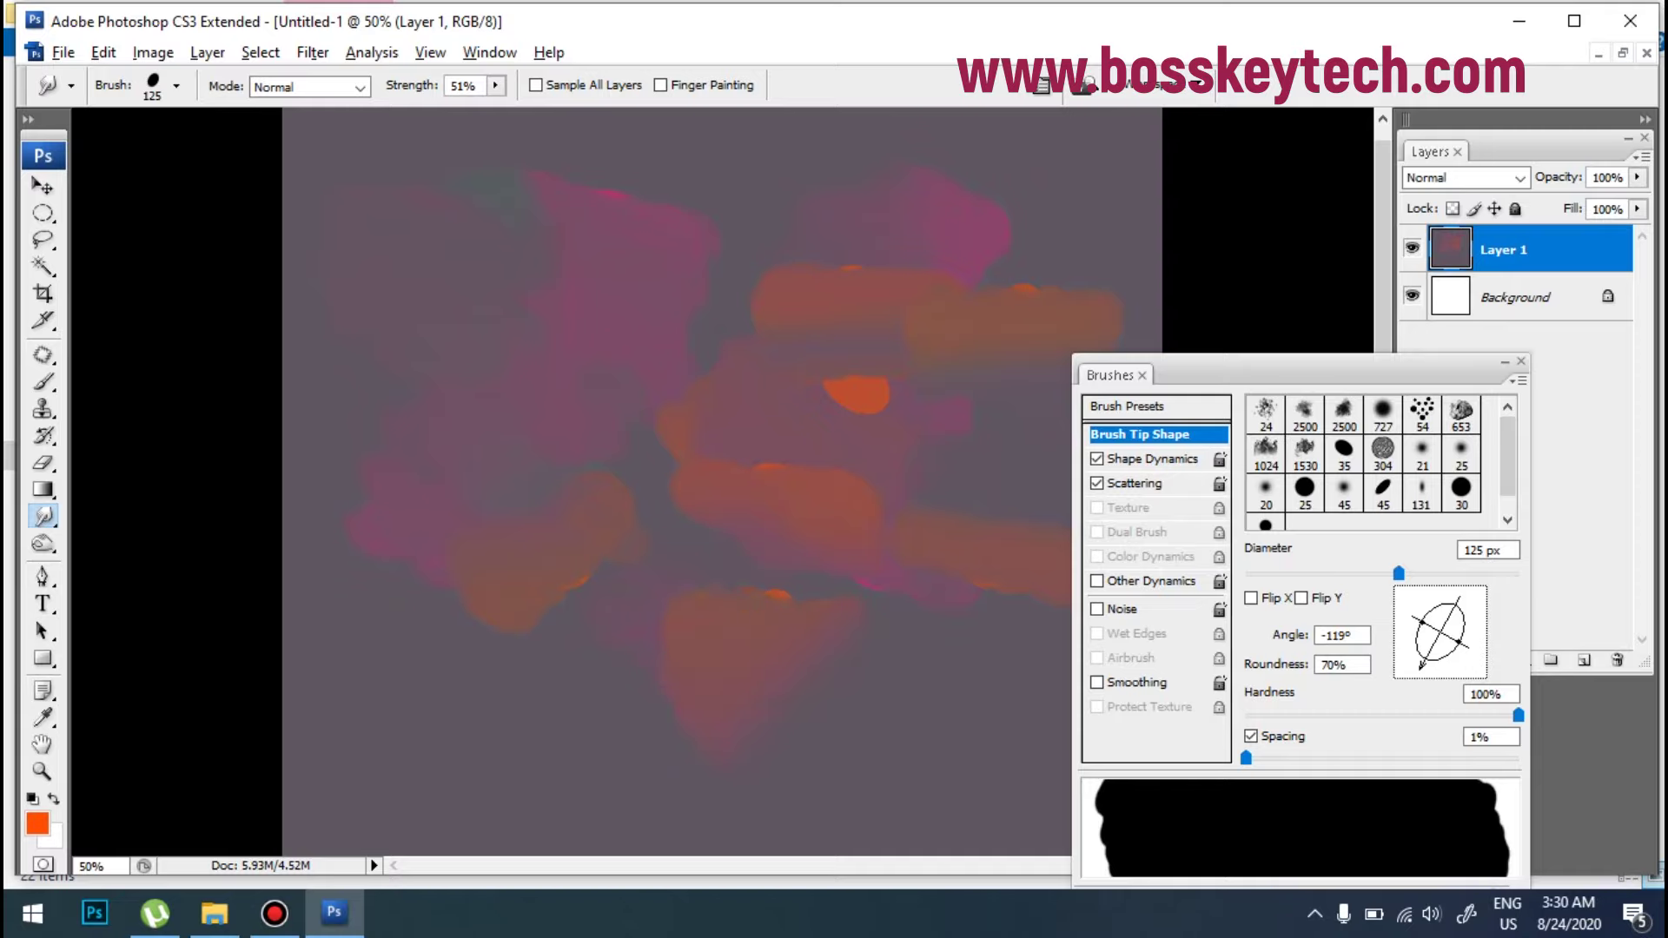
Step: Smear orange at the upper left and lower left, then an orange-brown band at lower right
click(1520, 363)
drag(438, 331, 452, 399)
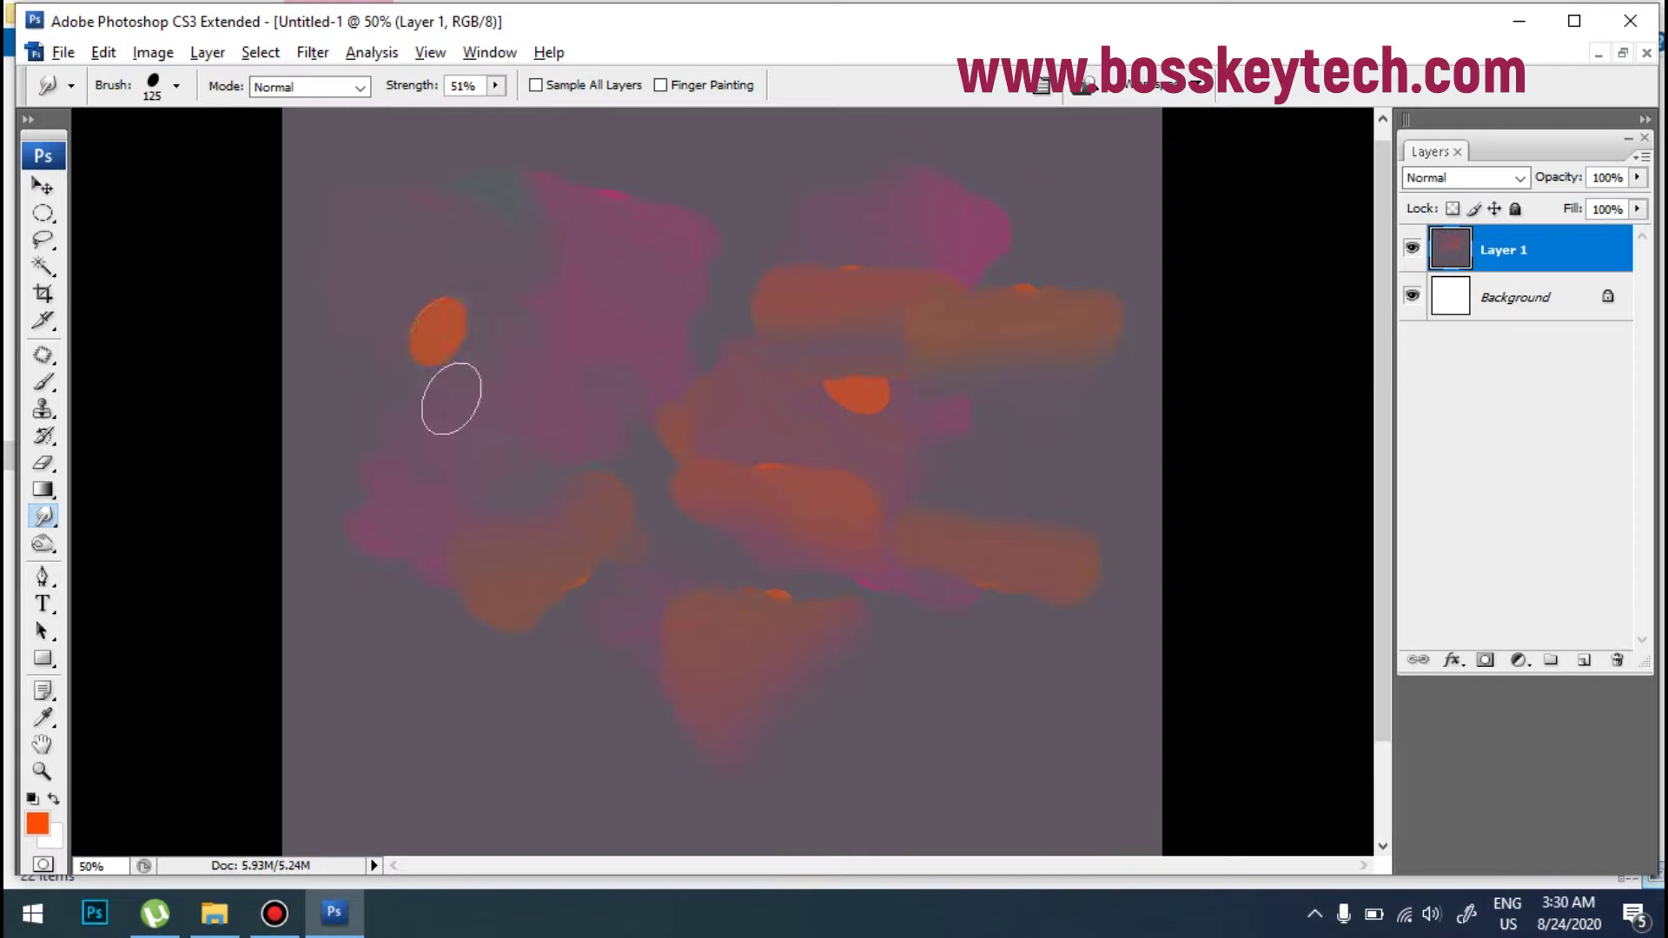
drag(417, 287, 458, 382)
mouse_move(691, 705)
mouse_down()
mouse_move(527, 683)
mouse_move(552, 694)
mouse_move(604, 612)
mouse_up()
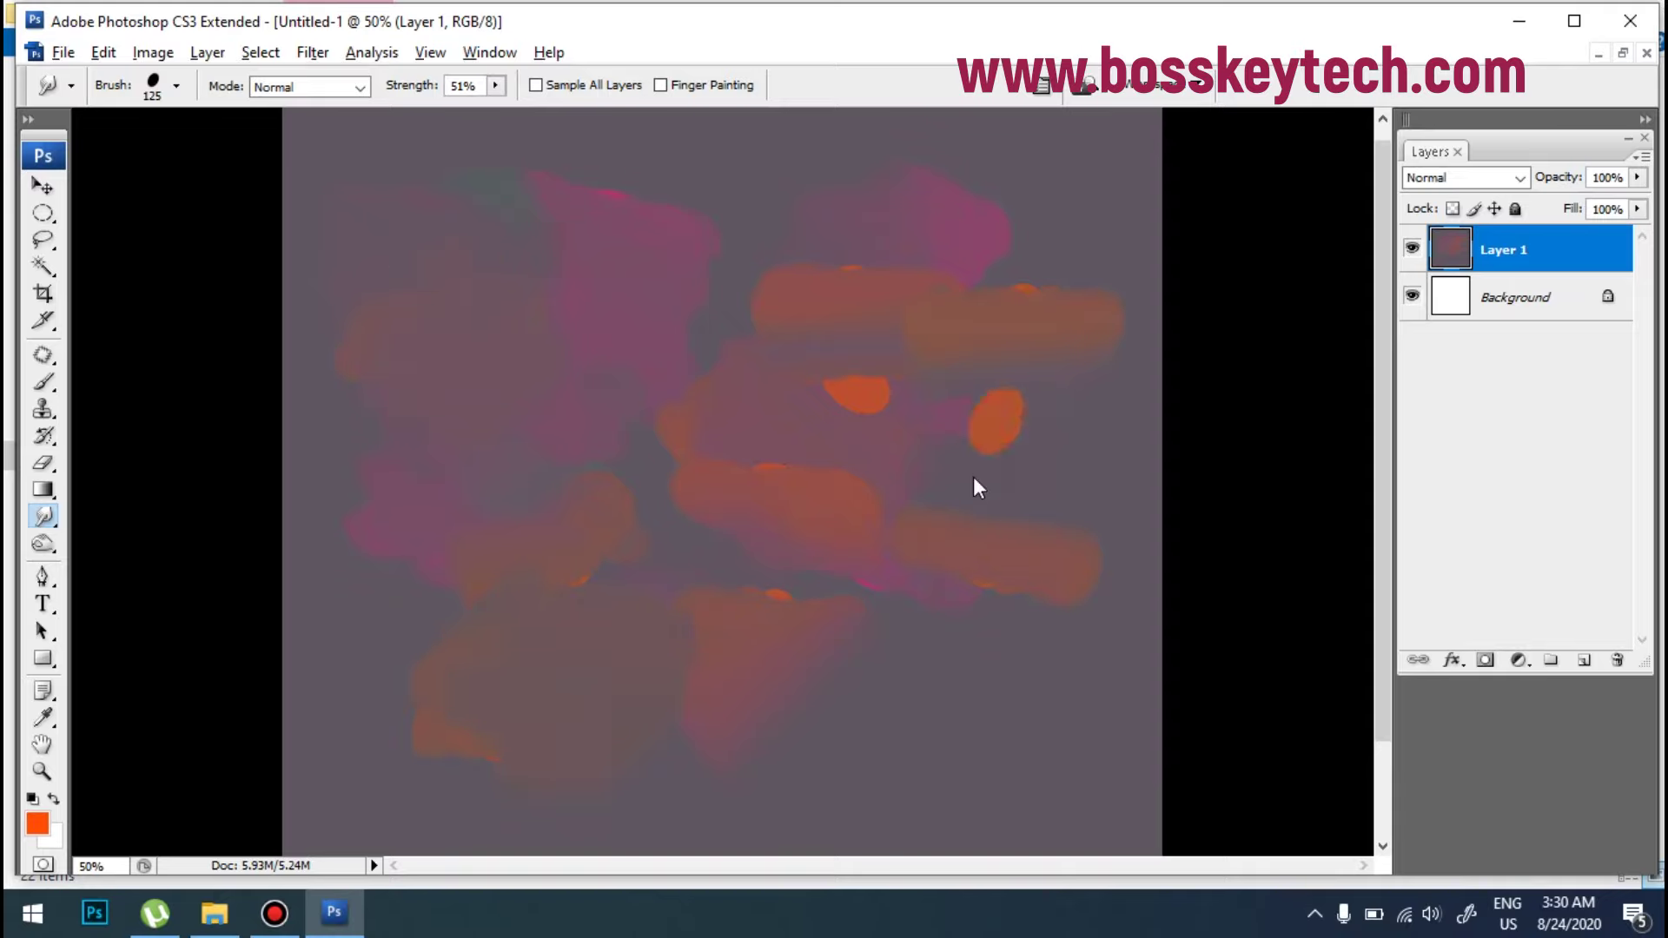
key(ctrl+0)
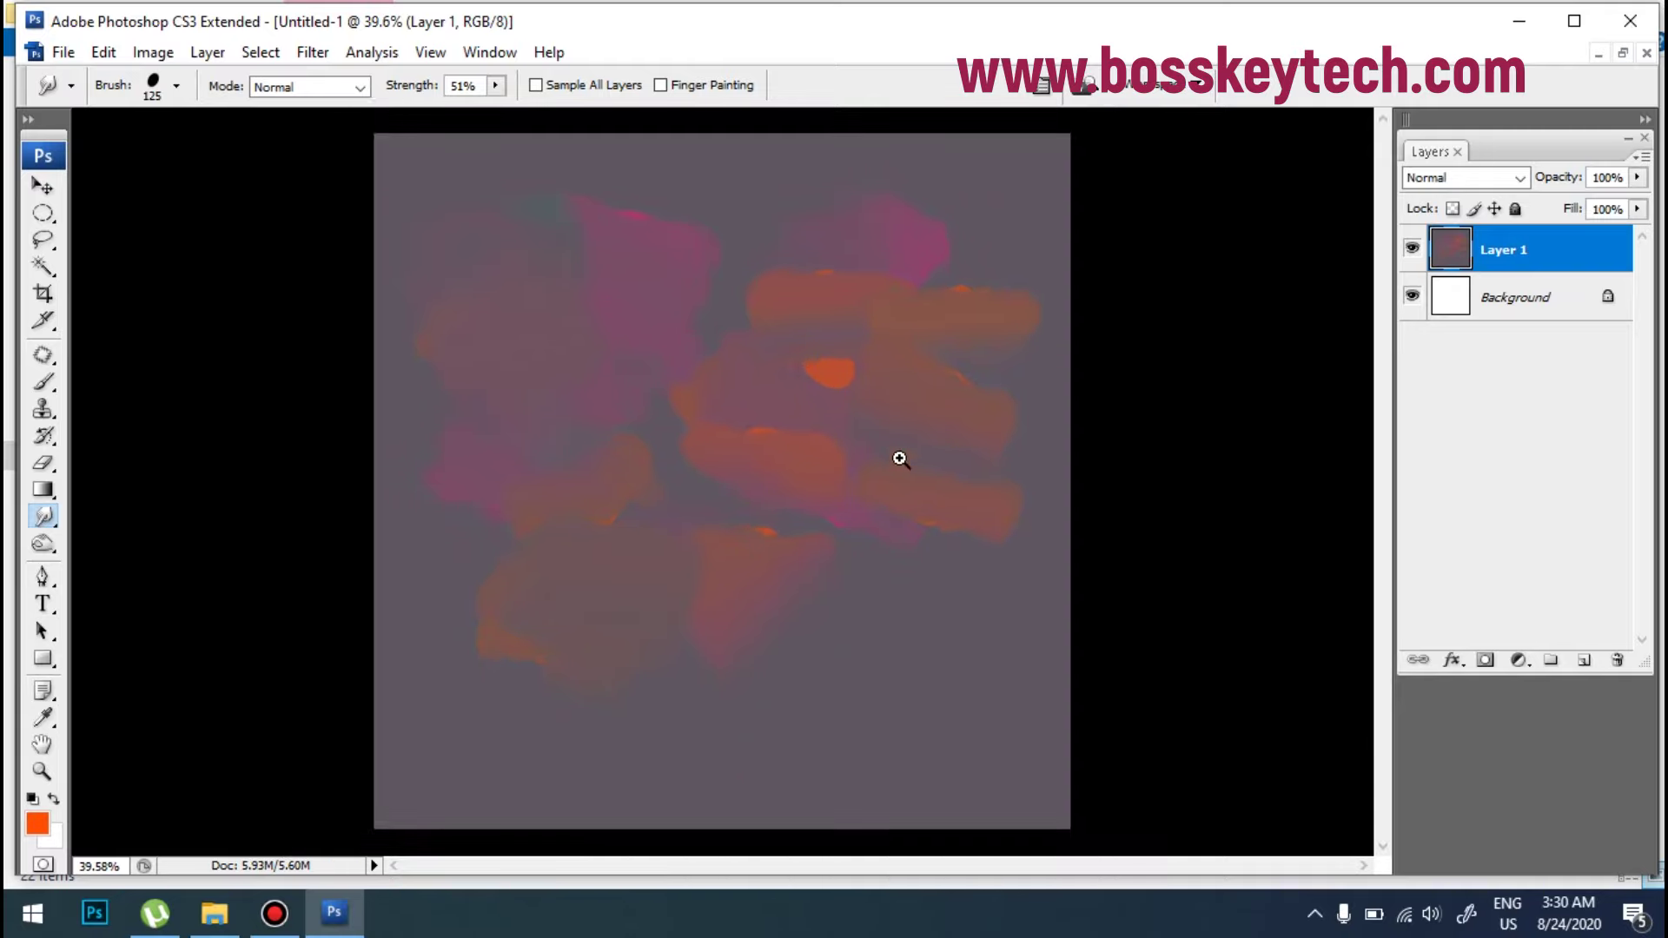
ctrl+space+click(895, 469)
drag(882, 682, 904, 586)
click(38, 826)
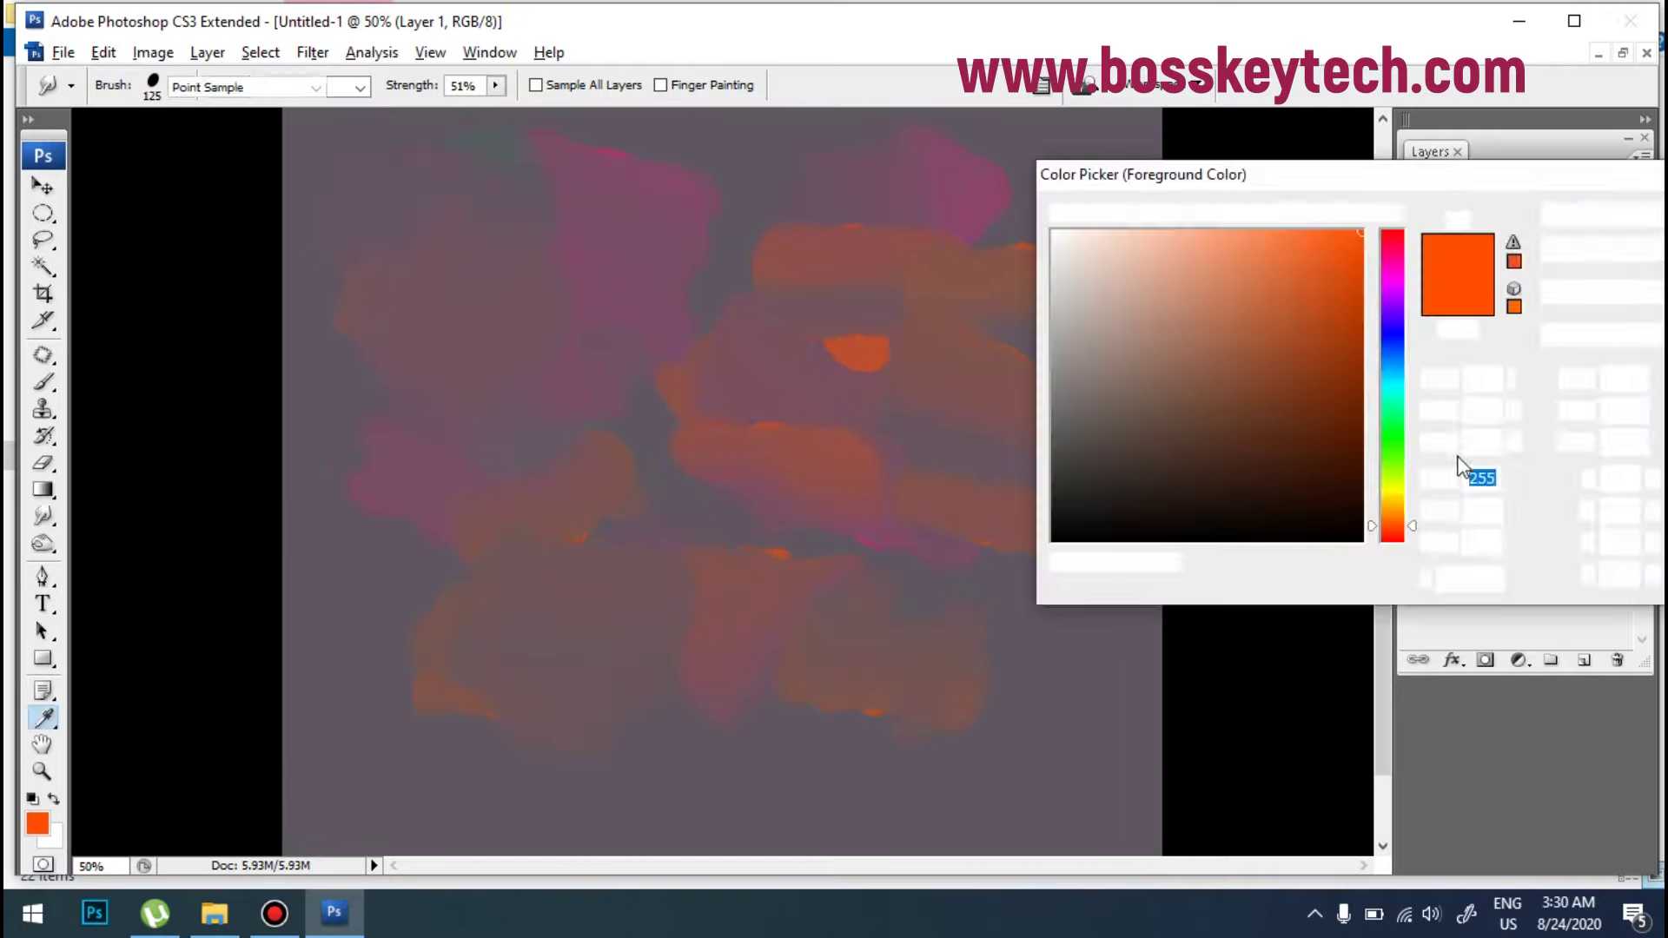
Step: Set the foreground to yellow-orange ffba00 and smear a yellow patch at upper left
click(1393, 503)
click(1614, 216)
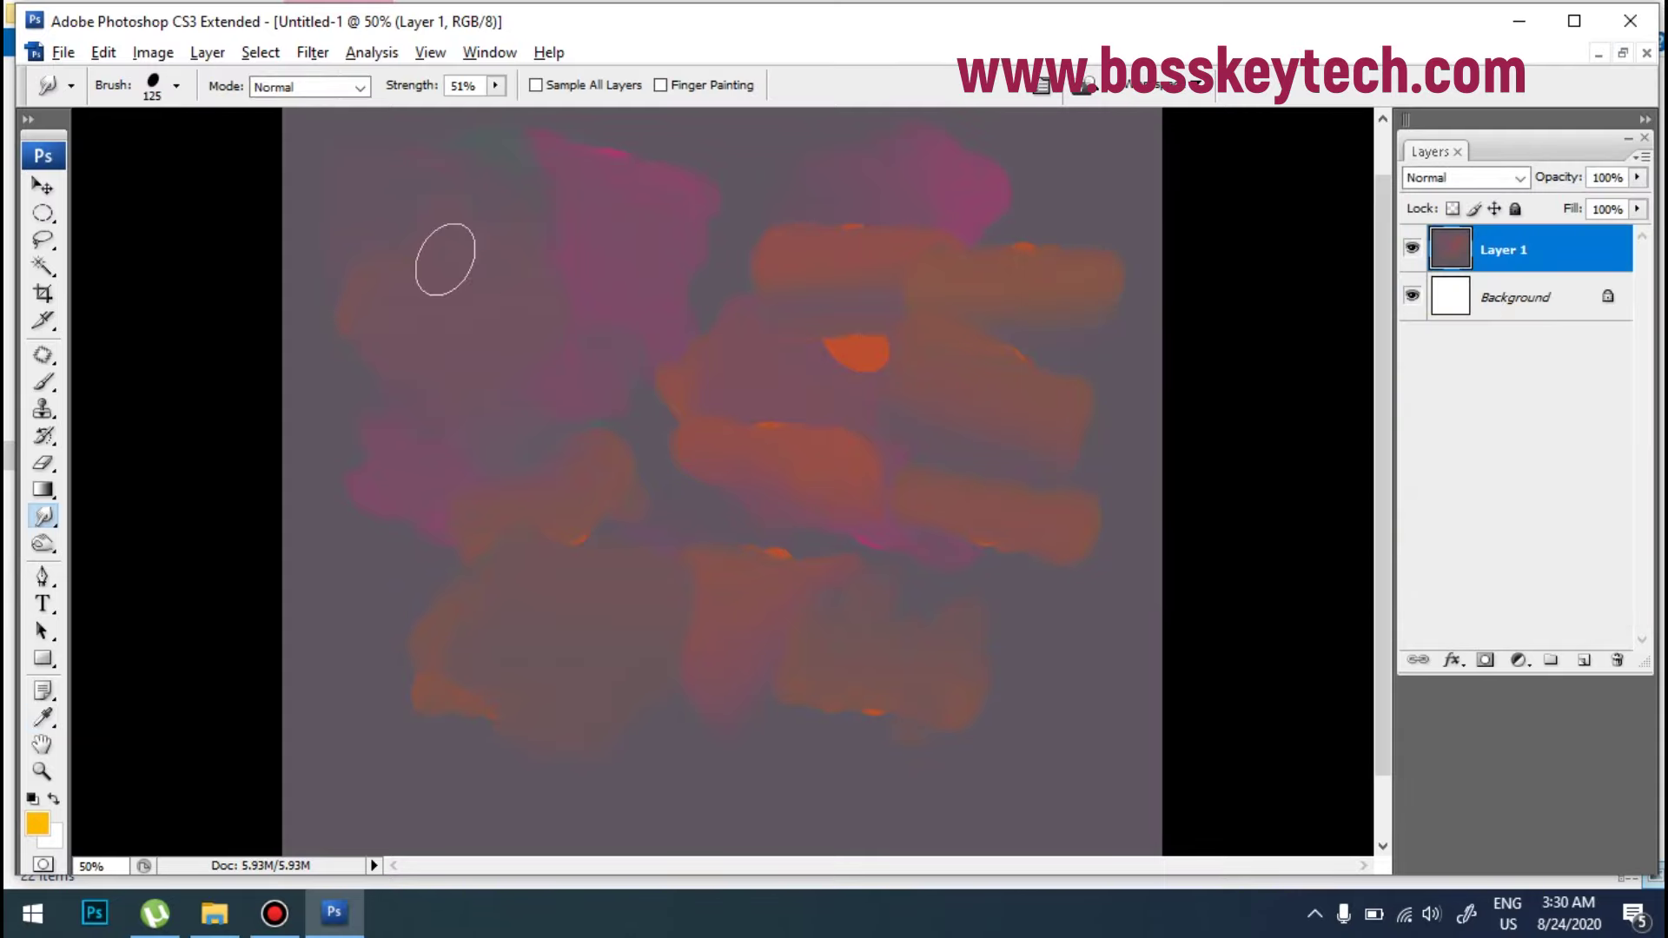
alt+click(445, 239)
drag(425, 189, 563, 304)
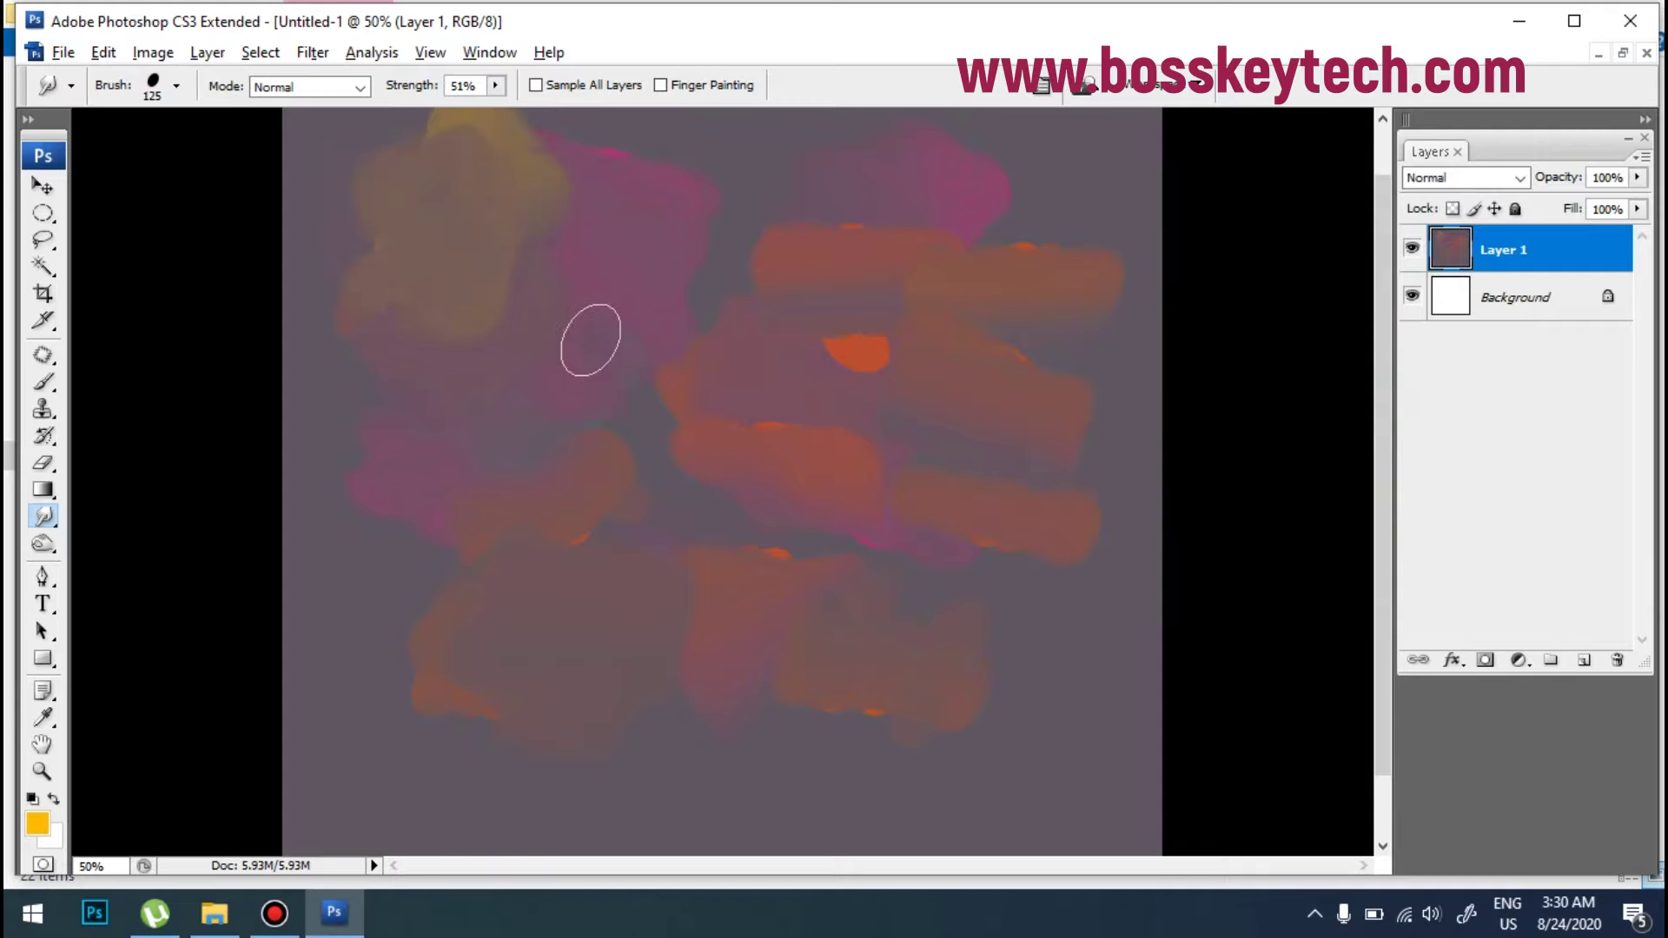
Step: Smear yellow-orange streaks across the centre, lower left and middle left
drag(691, 461, 733, 480)
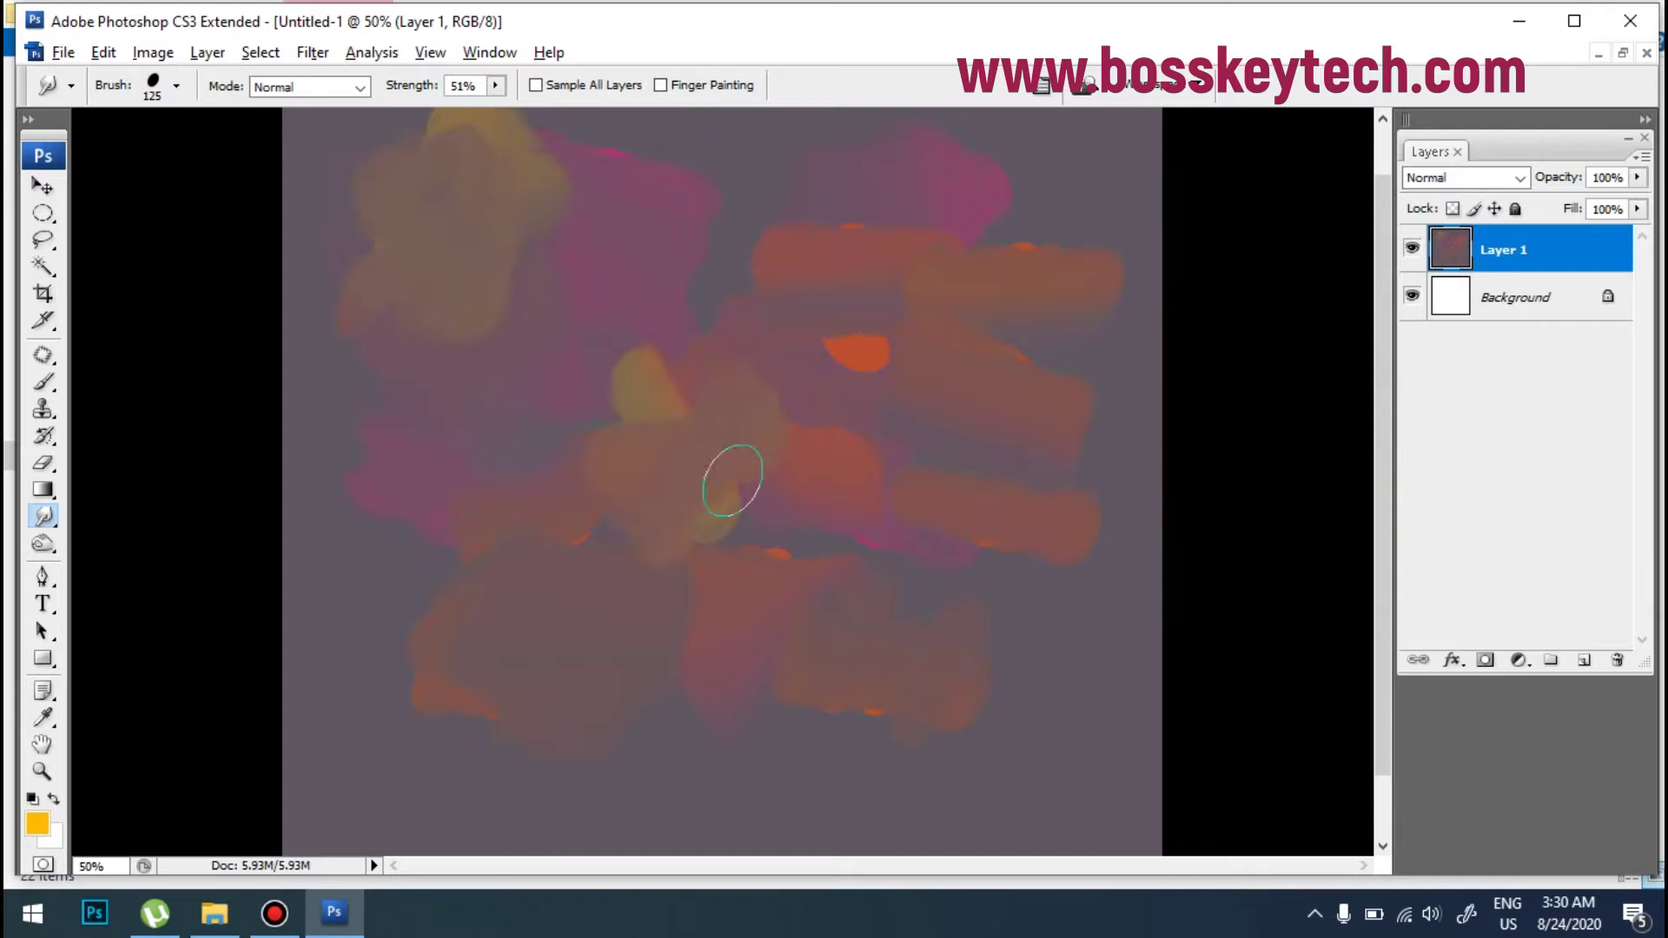
drag(872, 441, 711, 313)
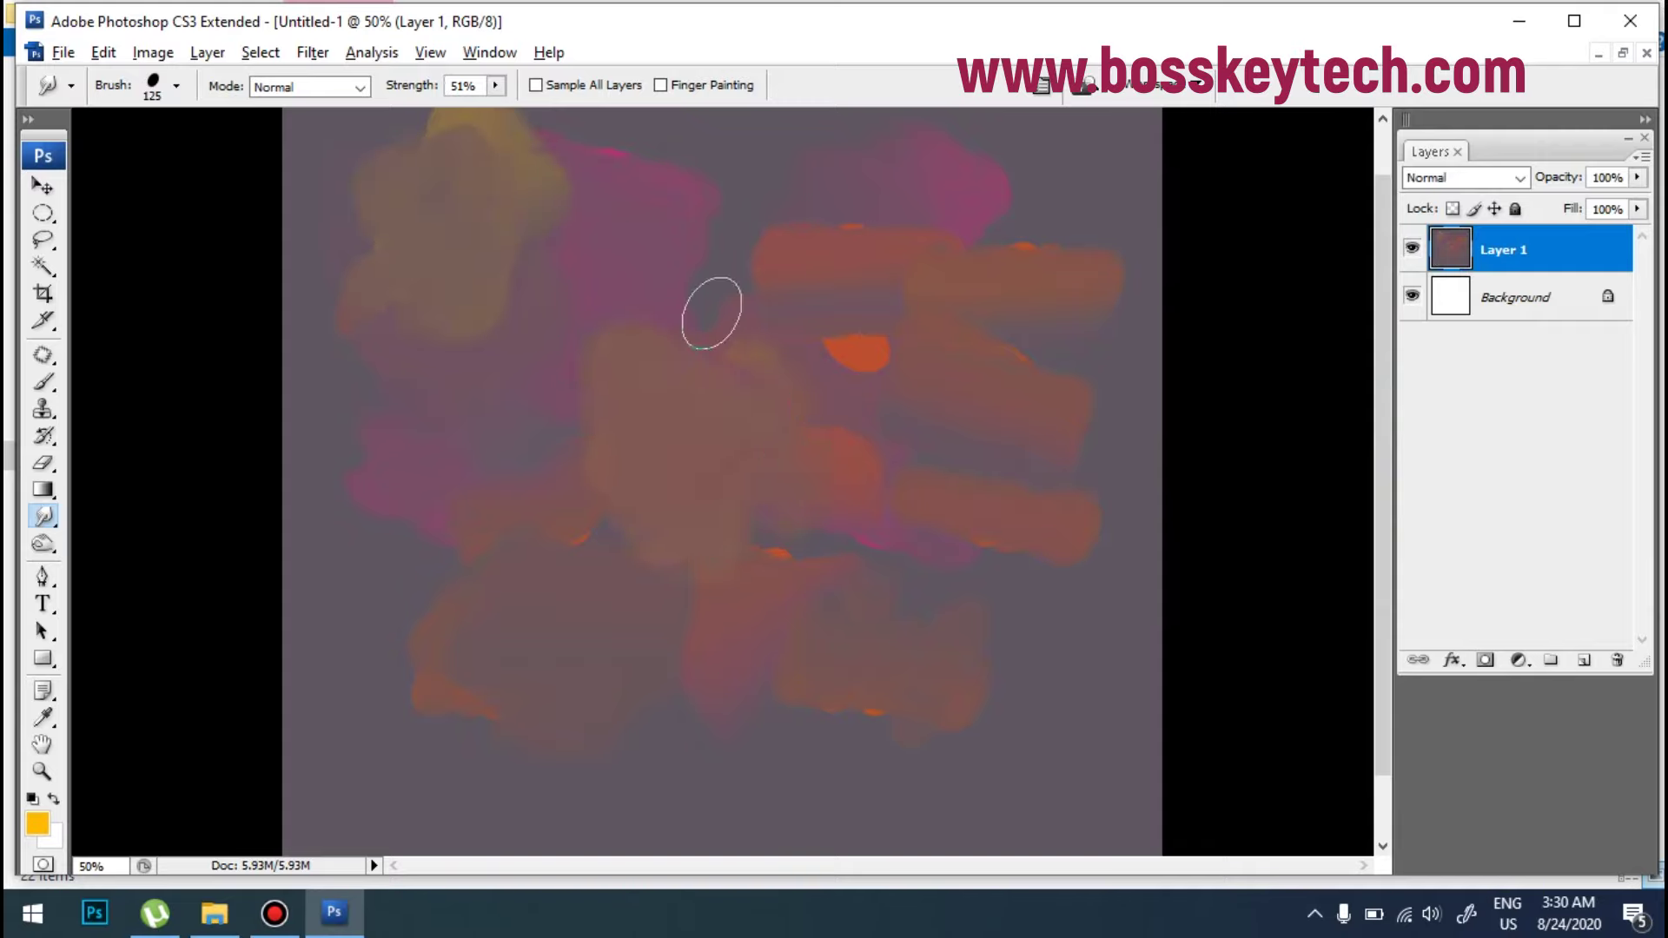
mouse_move(409, 547)
mouse_down()
mouse_move(388, 641)
mouse_move(469, 551)
mouse_up()
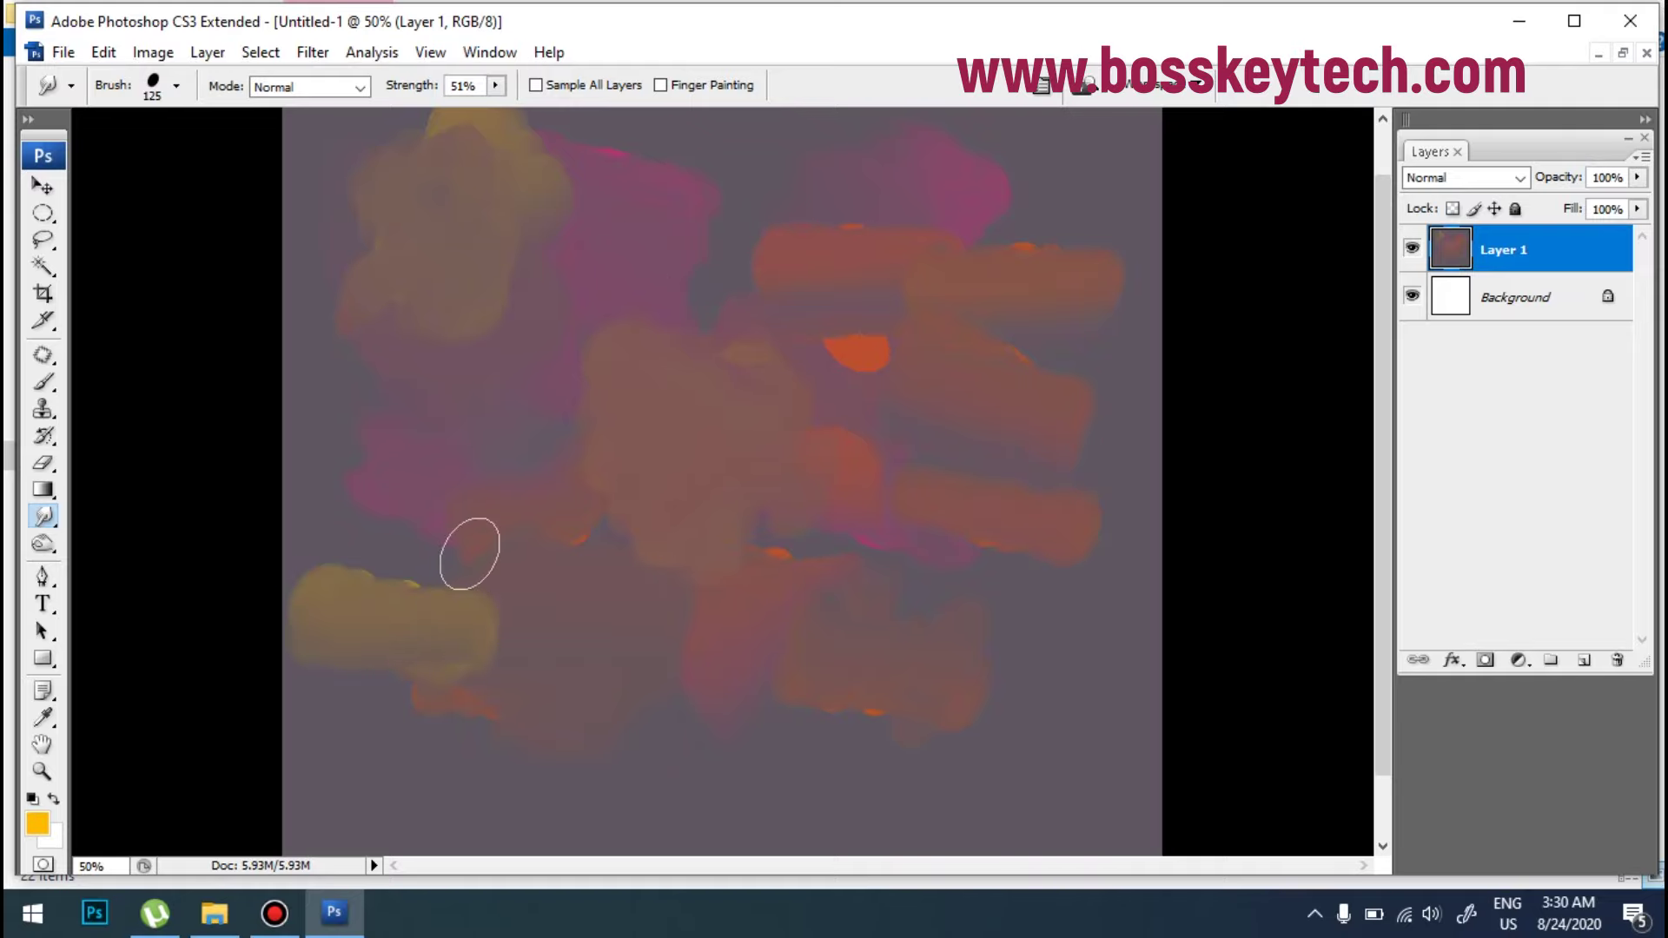
drag(426, 490, 500, 486)
mouse_move(339, 386)
mouse_down()
mouse_move(414, 391)
mouse_move(388, 387)
mouse_up()
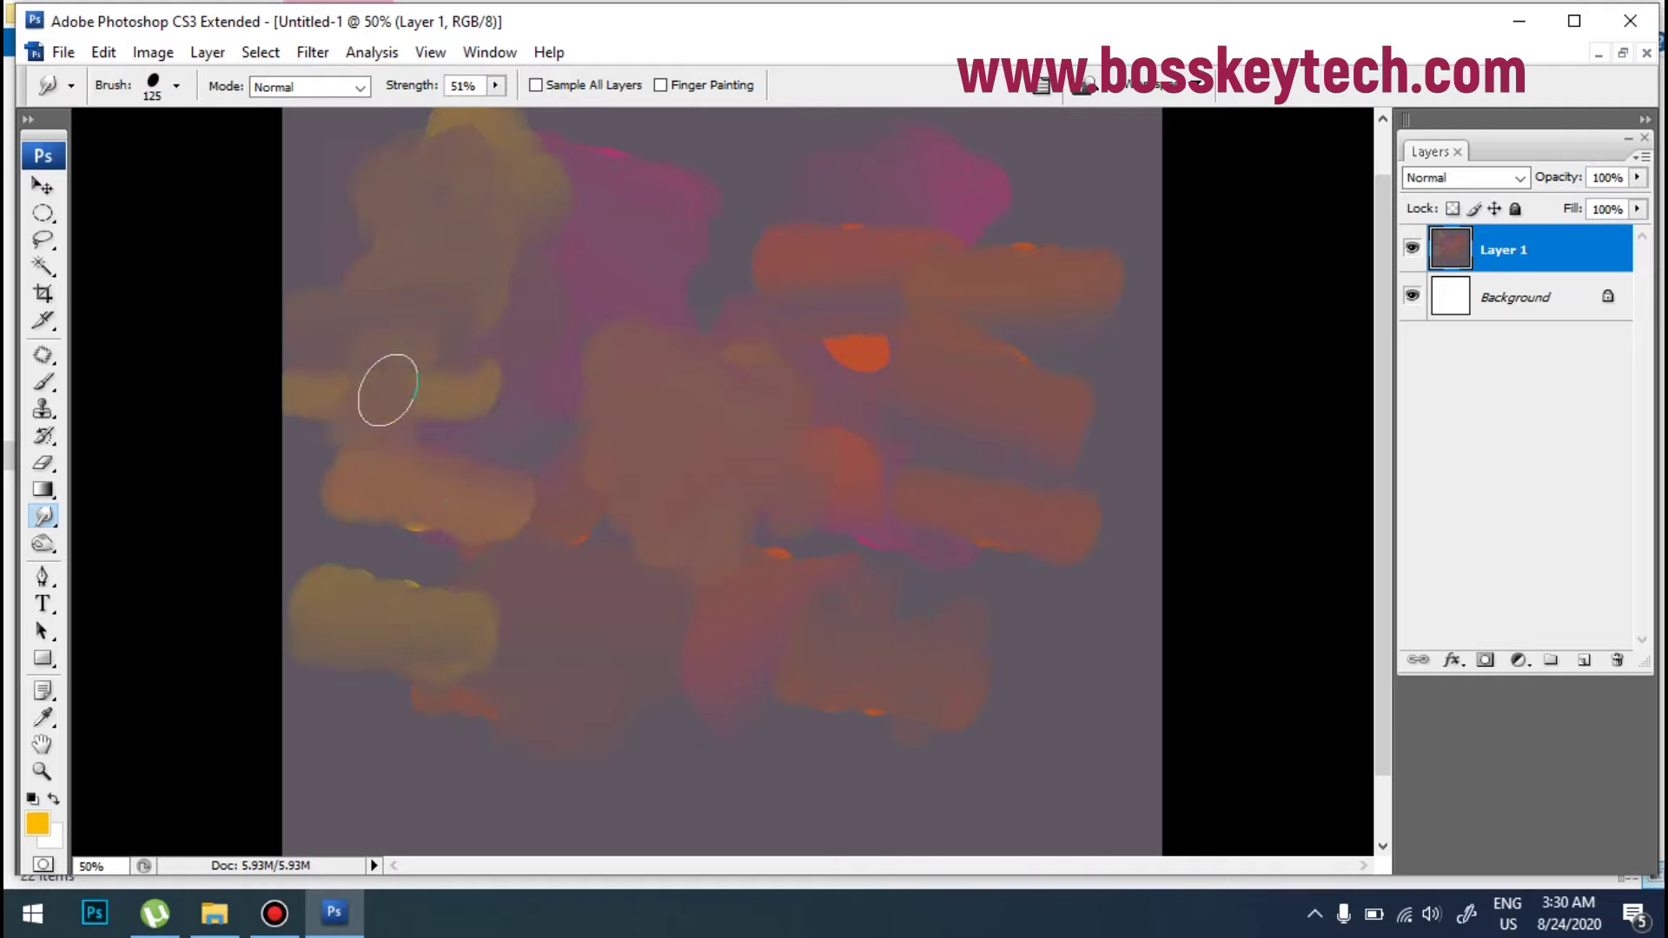
Step: Turn off Scattering and Shape Dynamics in the Brushes palette
click(1042, 86)
click(1097, 484)
click(1097, 459)
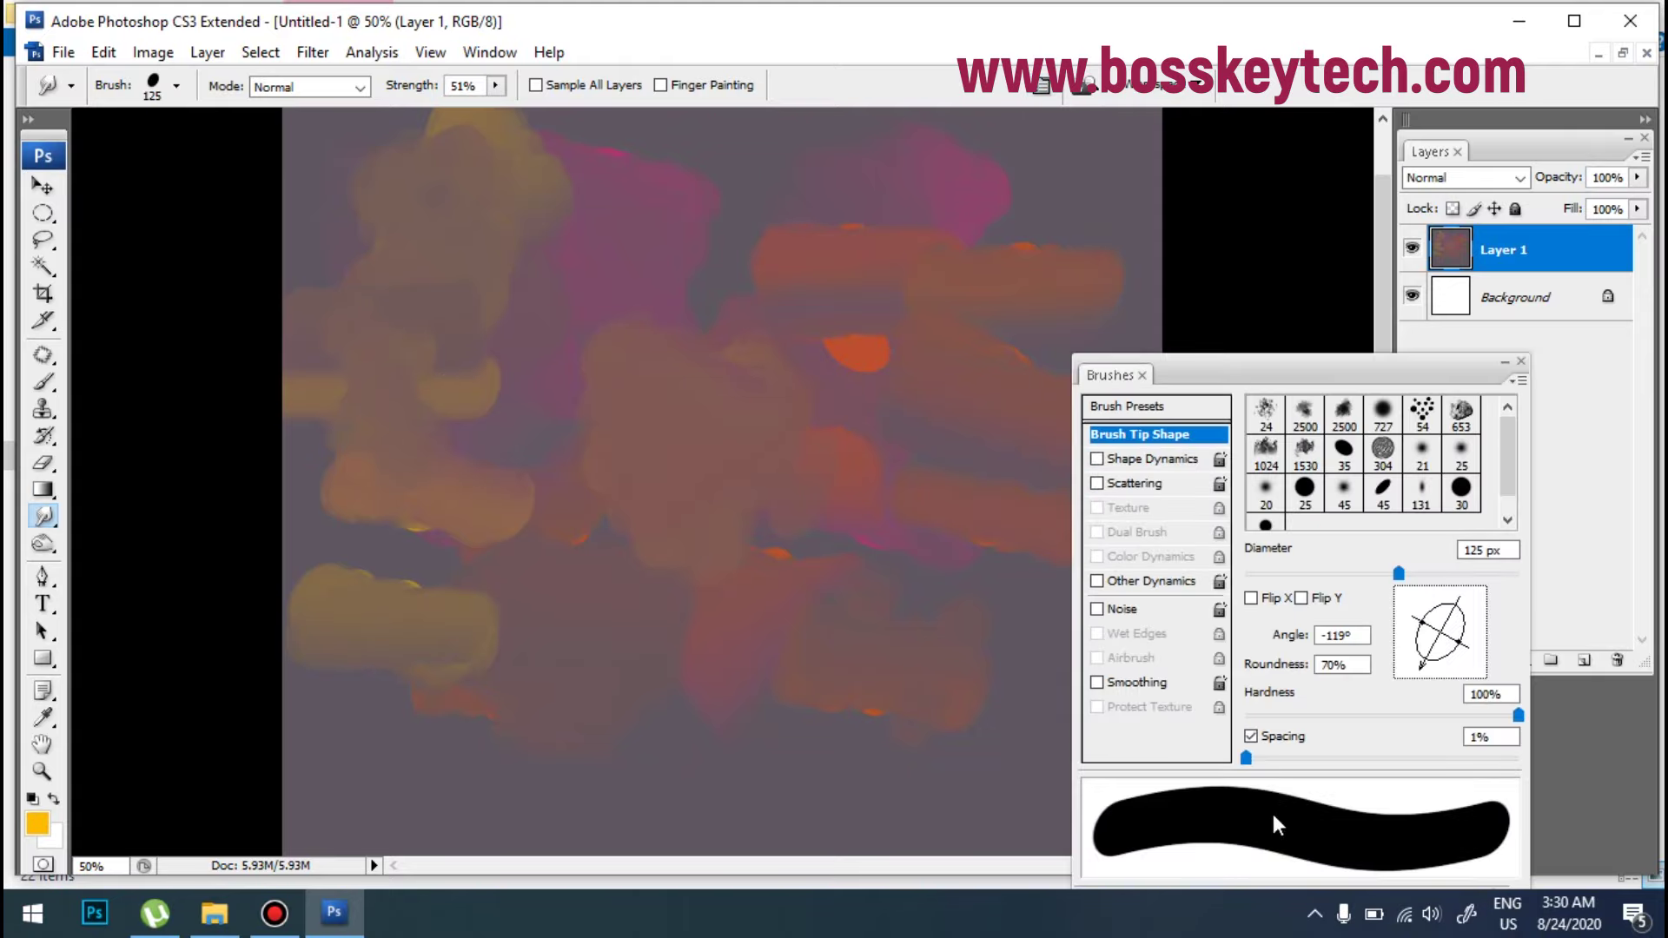
Step: Make the smudge tip fully round at 175 px with spacing turned off
click(1286, 741)
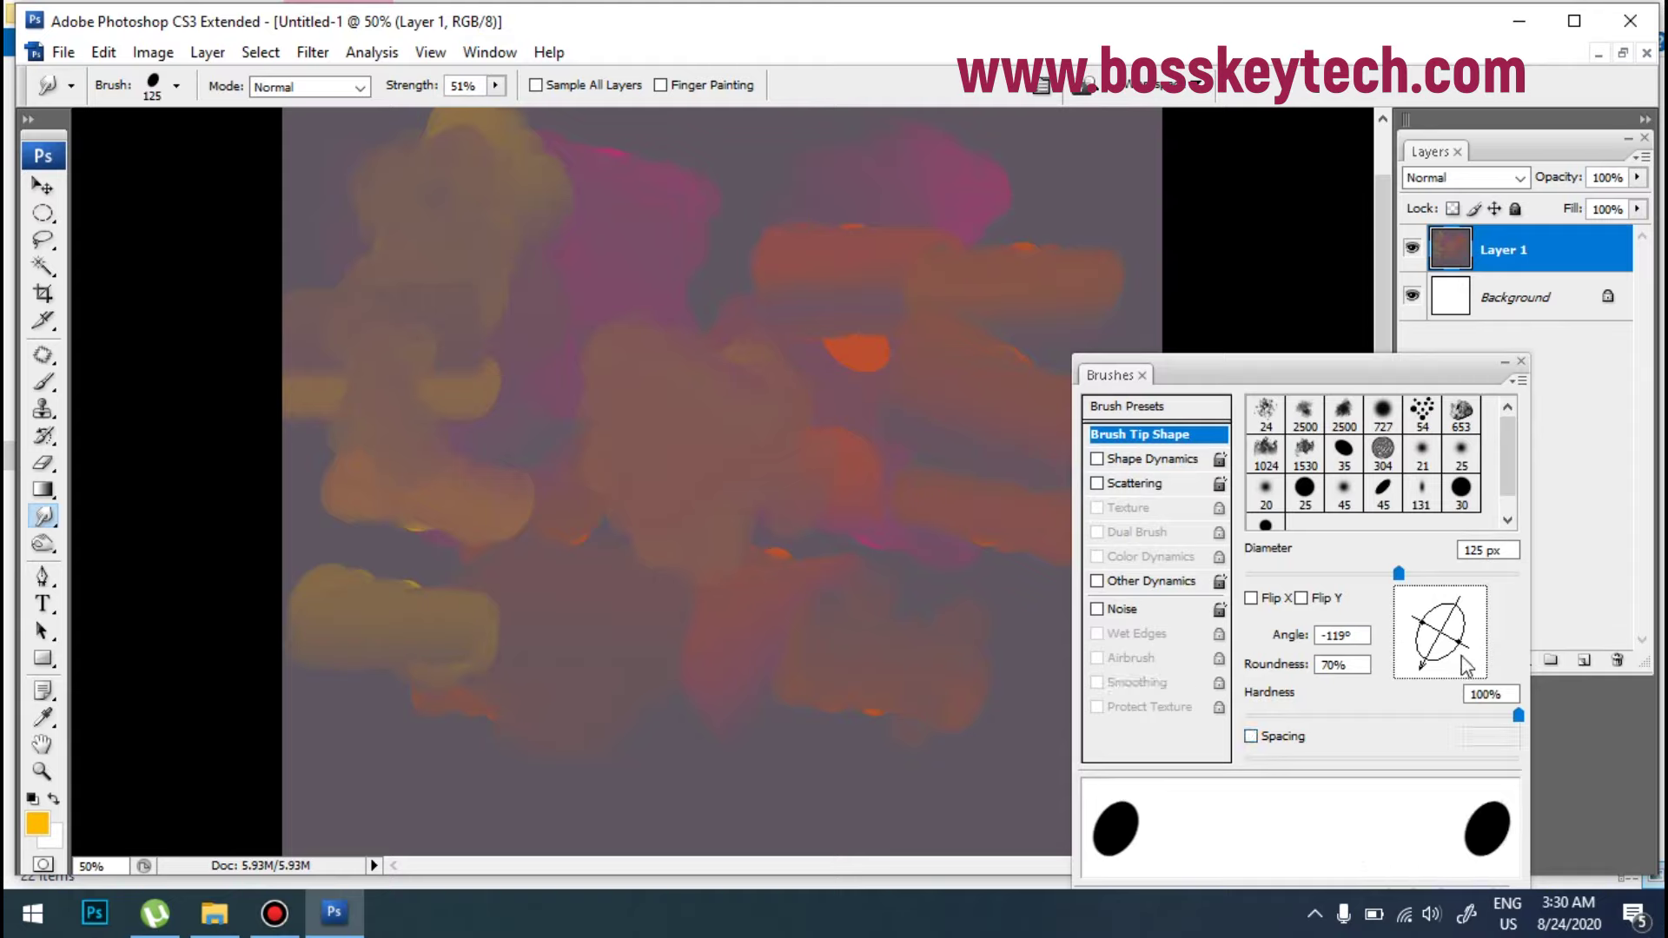
drag(1462, 640, 1494, 662)
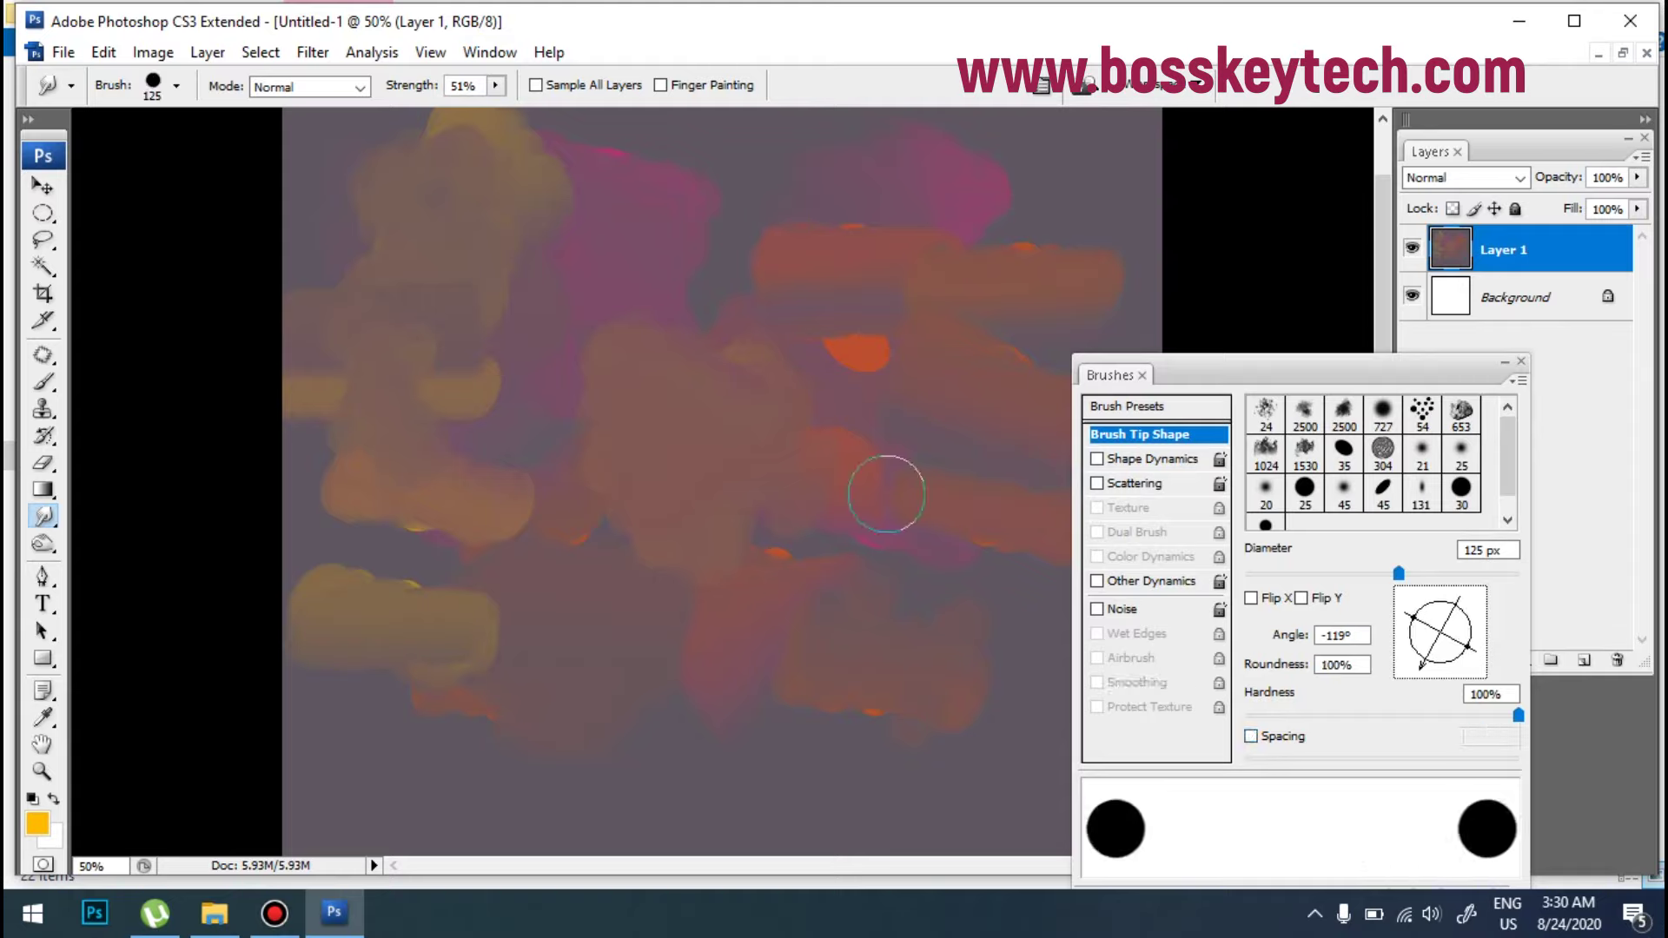
key(bracketright)
key(bracketright)
Step: Smear yellow upward through the right-centre and from the upper left rightward
mouse_move(589, 510)
mouse_down()
mouse_move(590, 383)
mouse_move(668, 561)
mouse_move(596, 578)
mouse_move(454, 460)
mouse_move(585, 279)
mouse_move(683, 293)
mouse_move(830, 467)
mouse_move(782, 618)
mouse_move(810, 526)
mouse_move(971, 632)
mouse_move(905, 692)
mouse_move(904, 426)
mouse_up()
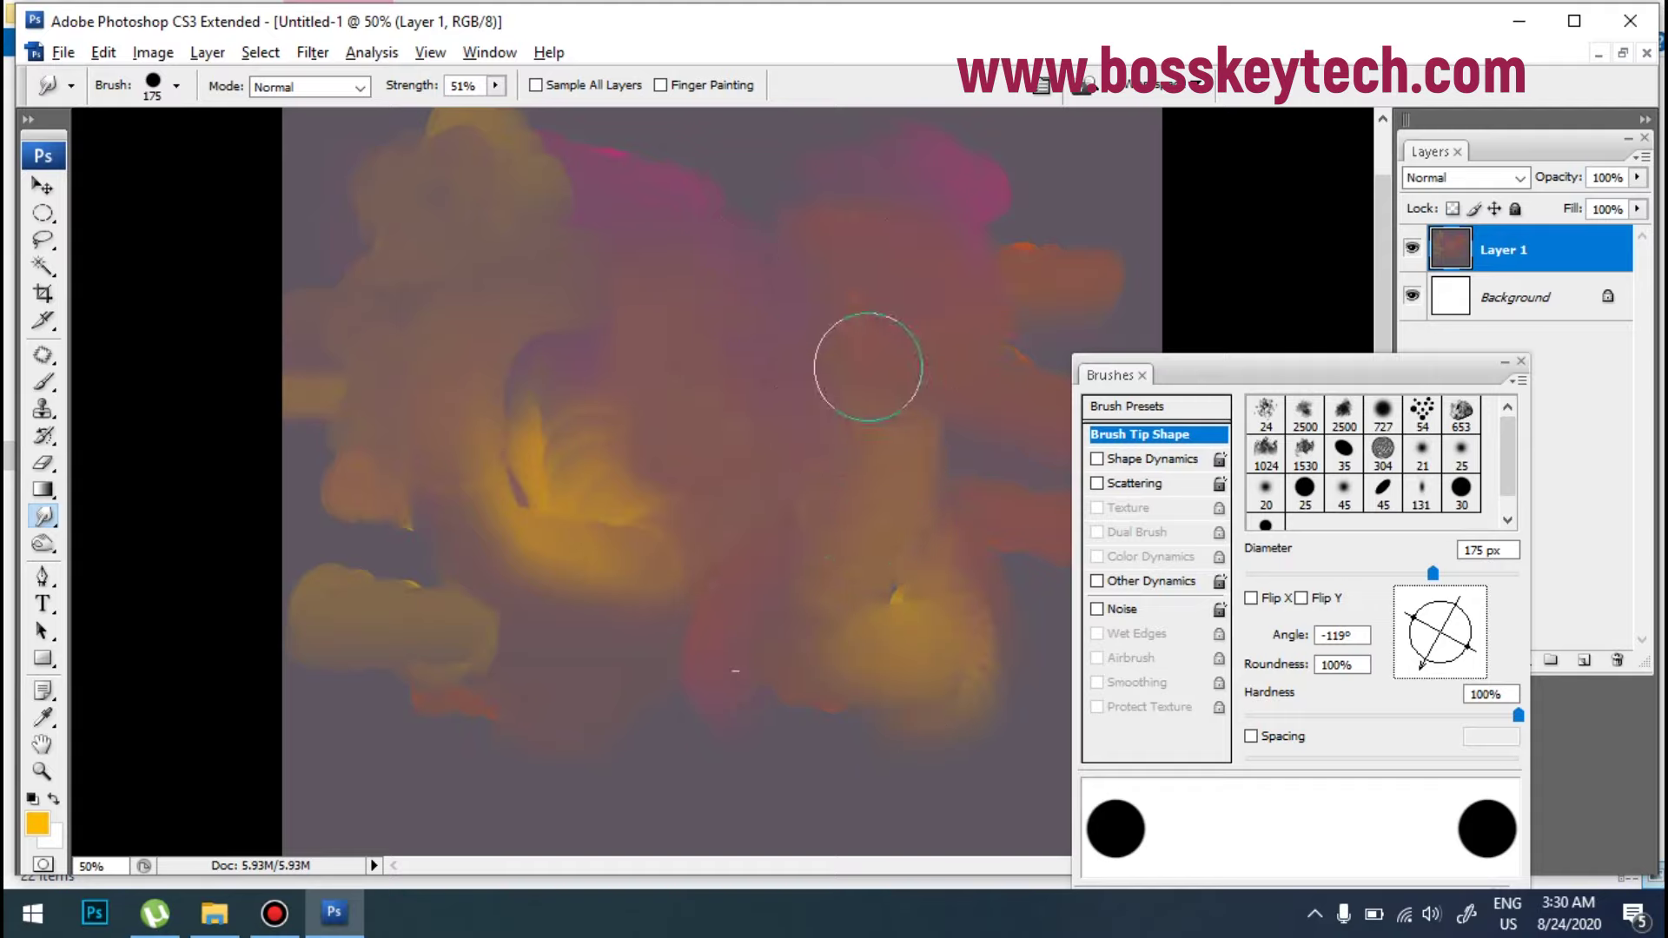
mouse_move(635, 298)
mouse_down()
mouse_move(722, 406)
mouse_move(718, 317)
mouse_move(665, 256)
mouse_move(538, 375)
mouse_move(571, 403)
mouse_move(578, 390)
mouse_move(793, 473)
mouse_up()
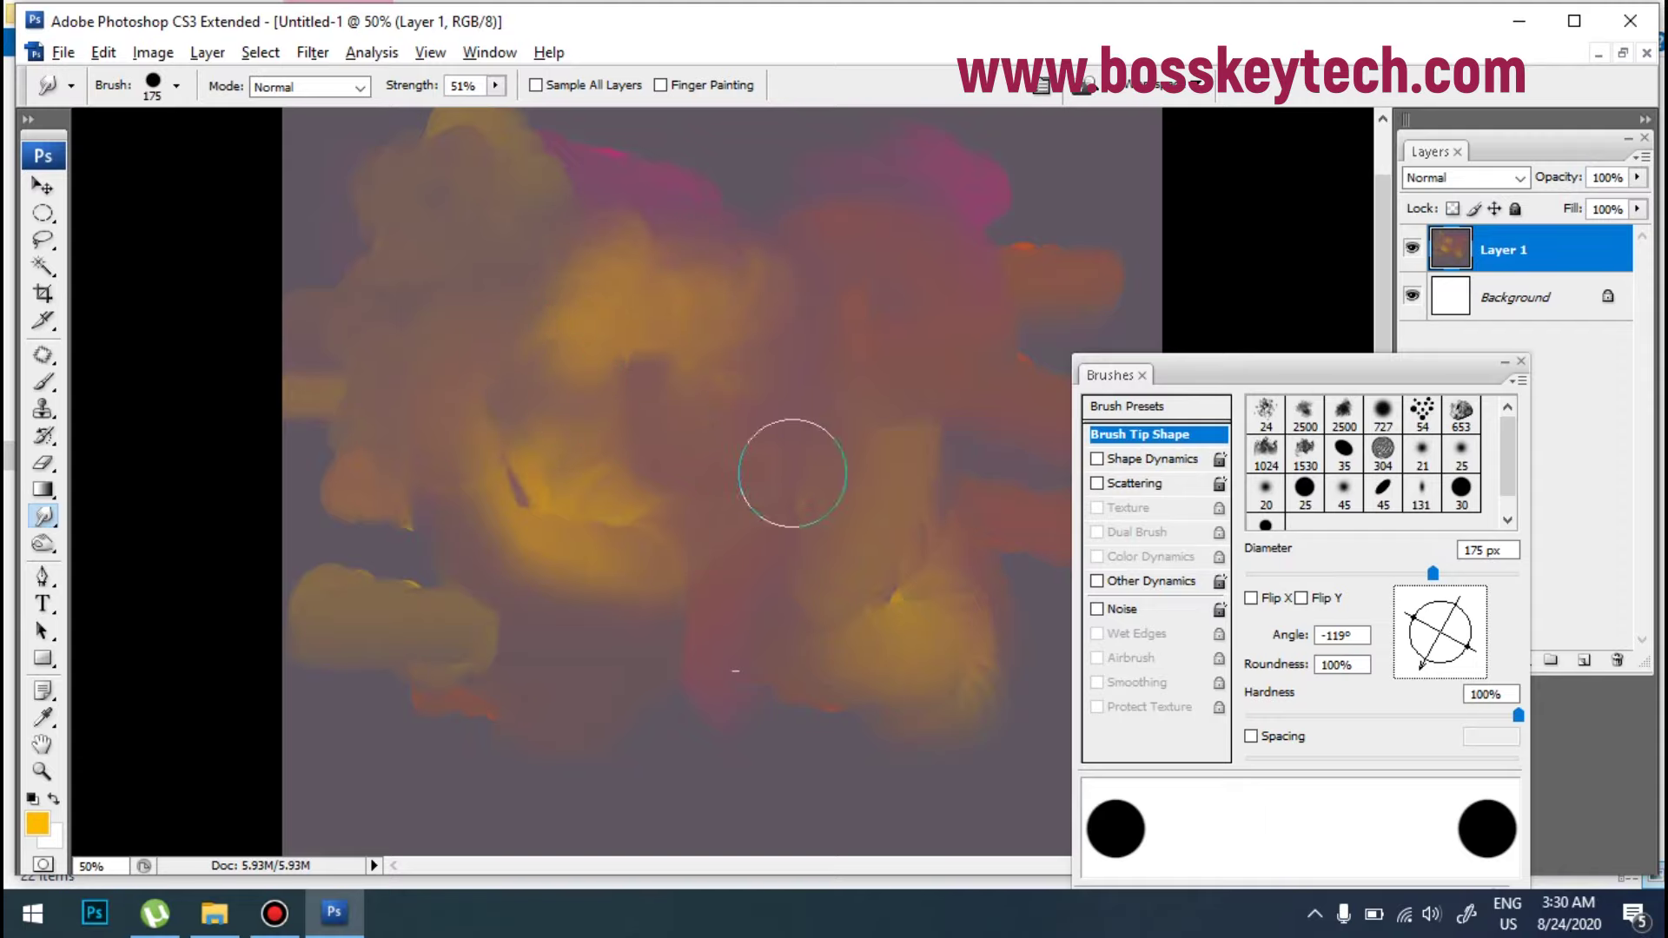
click(37, 822)
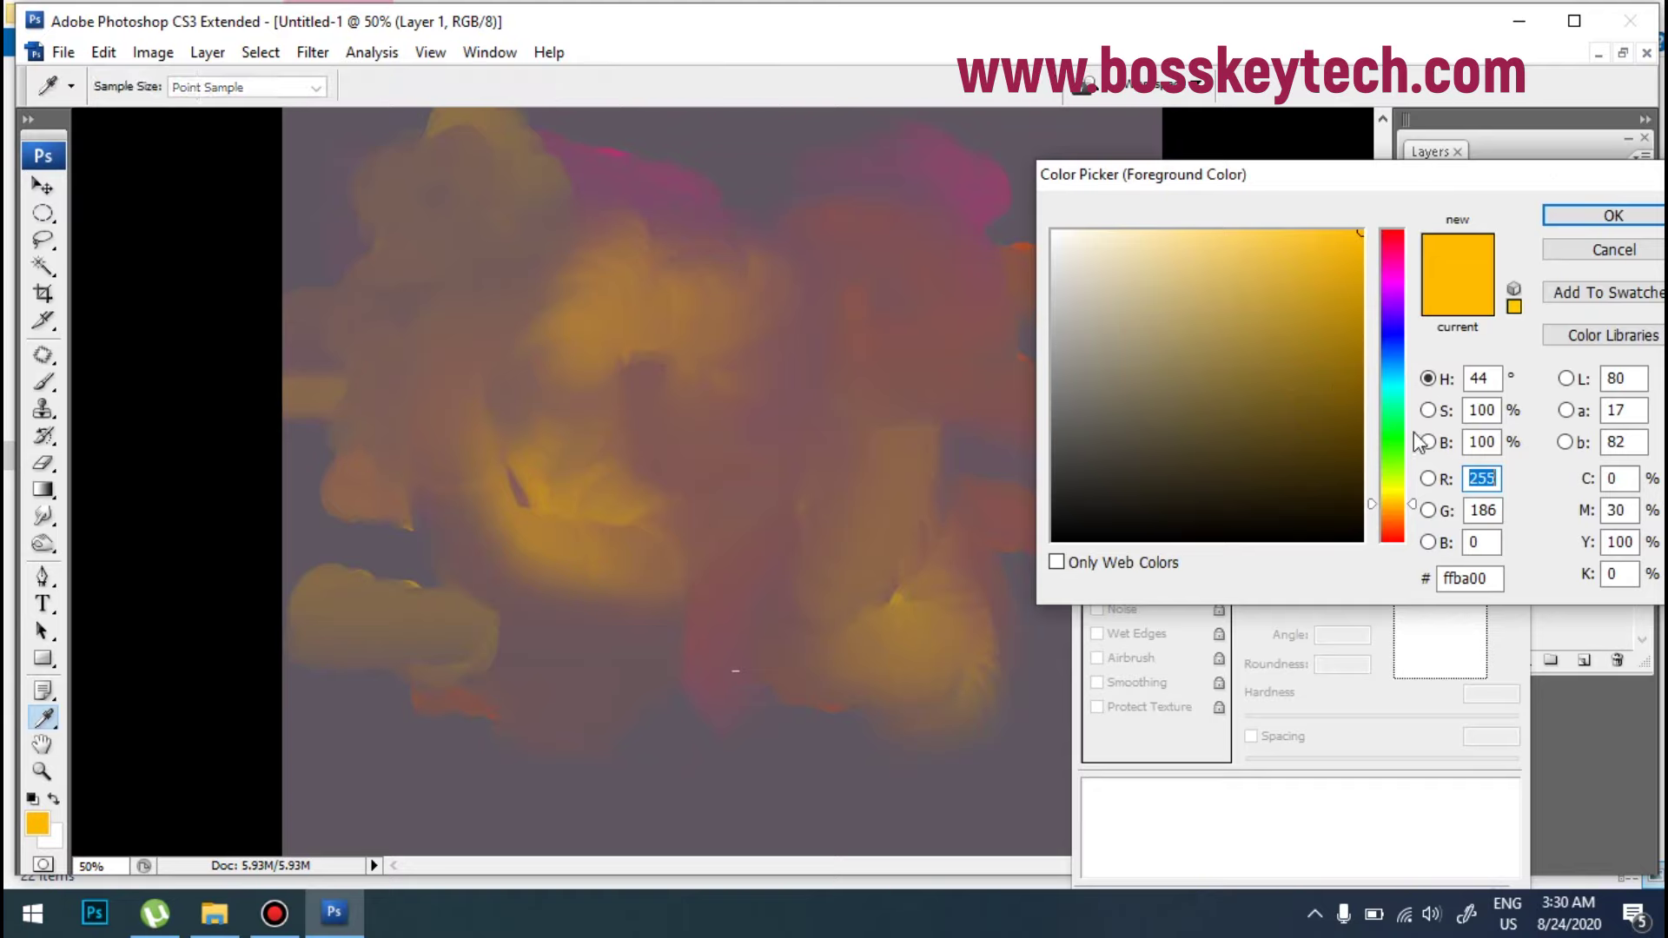
Step: Choose a light green foreground colour and lower smudge Strength to 33%
click(1399, 471)
click(1251, 264)
click(1613, 215)
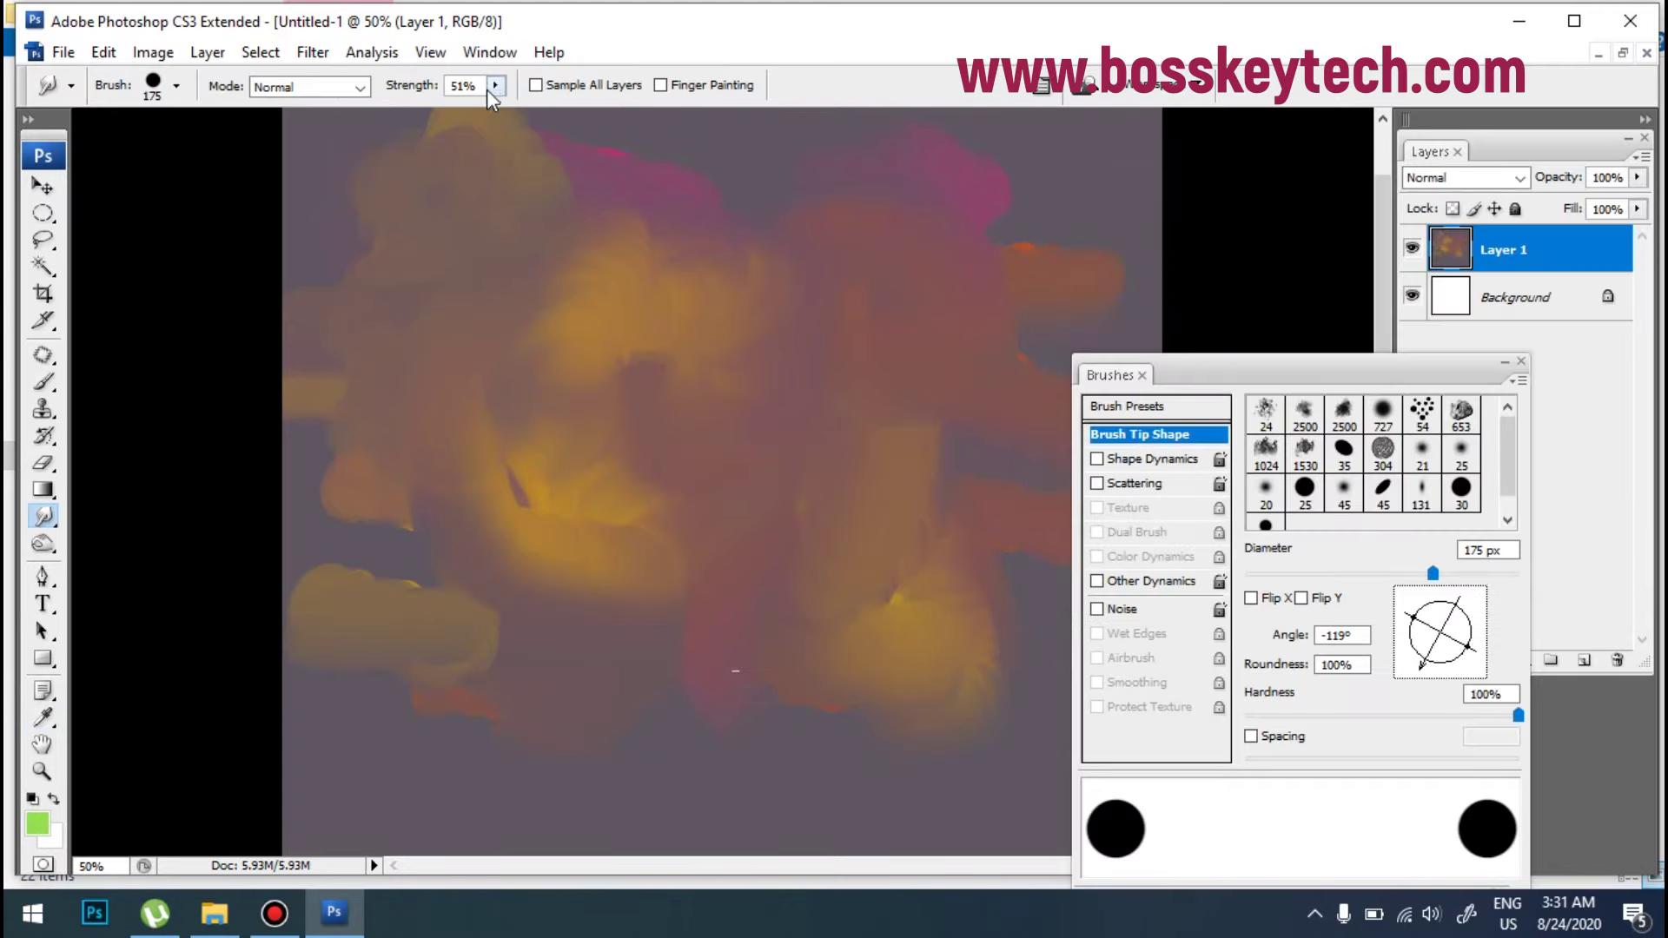
mouse_move(849, 372)
mouse_down()
mouse_move(837, 430)
mouse_move(849, 335)
mouse_up()
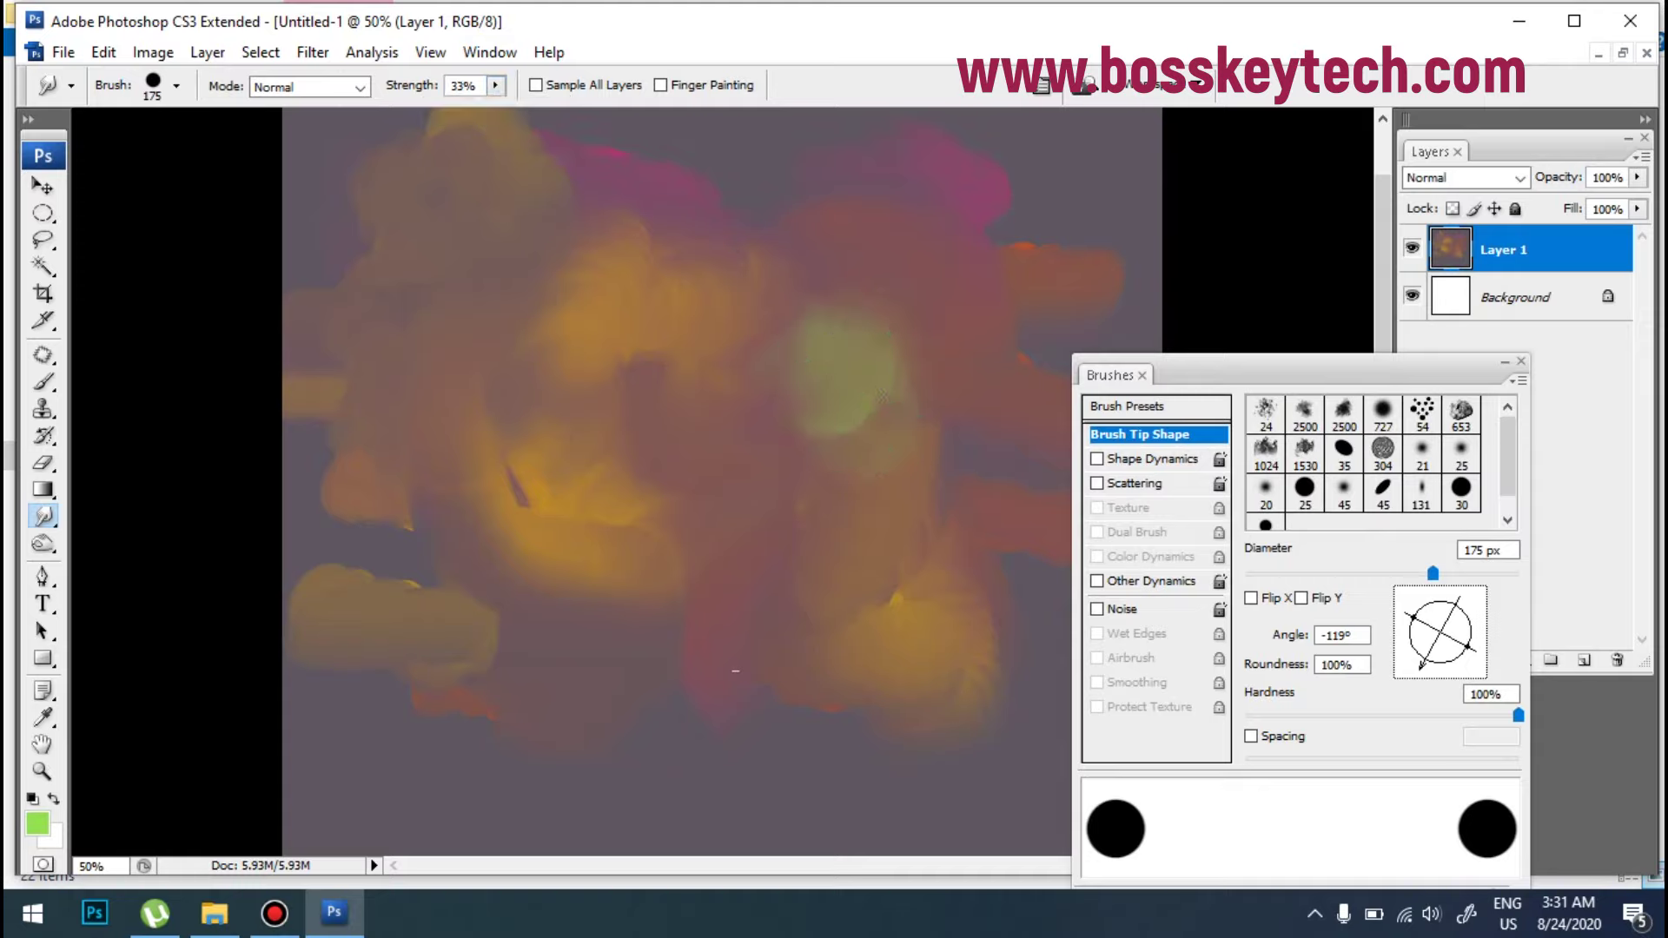
Step: Dab and blend light green at the upper left and bottom centre, then add a new empty layer
click(400, 306)
mouse_move(422, 224)
mouse_down()
mouse_move(408, 411)
mouse_move(405, 261)
mouse_move(427, 346)
mouse_move(391, 410)
mouse_up()
click(800, 669)
mouse_move(800, 670)
mouse_down()
mouse_move(894, 719)
mouse_move(857, 558)
mouse_up()
drag(993, 166, 1032, 184)
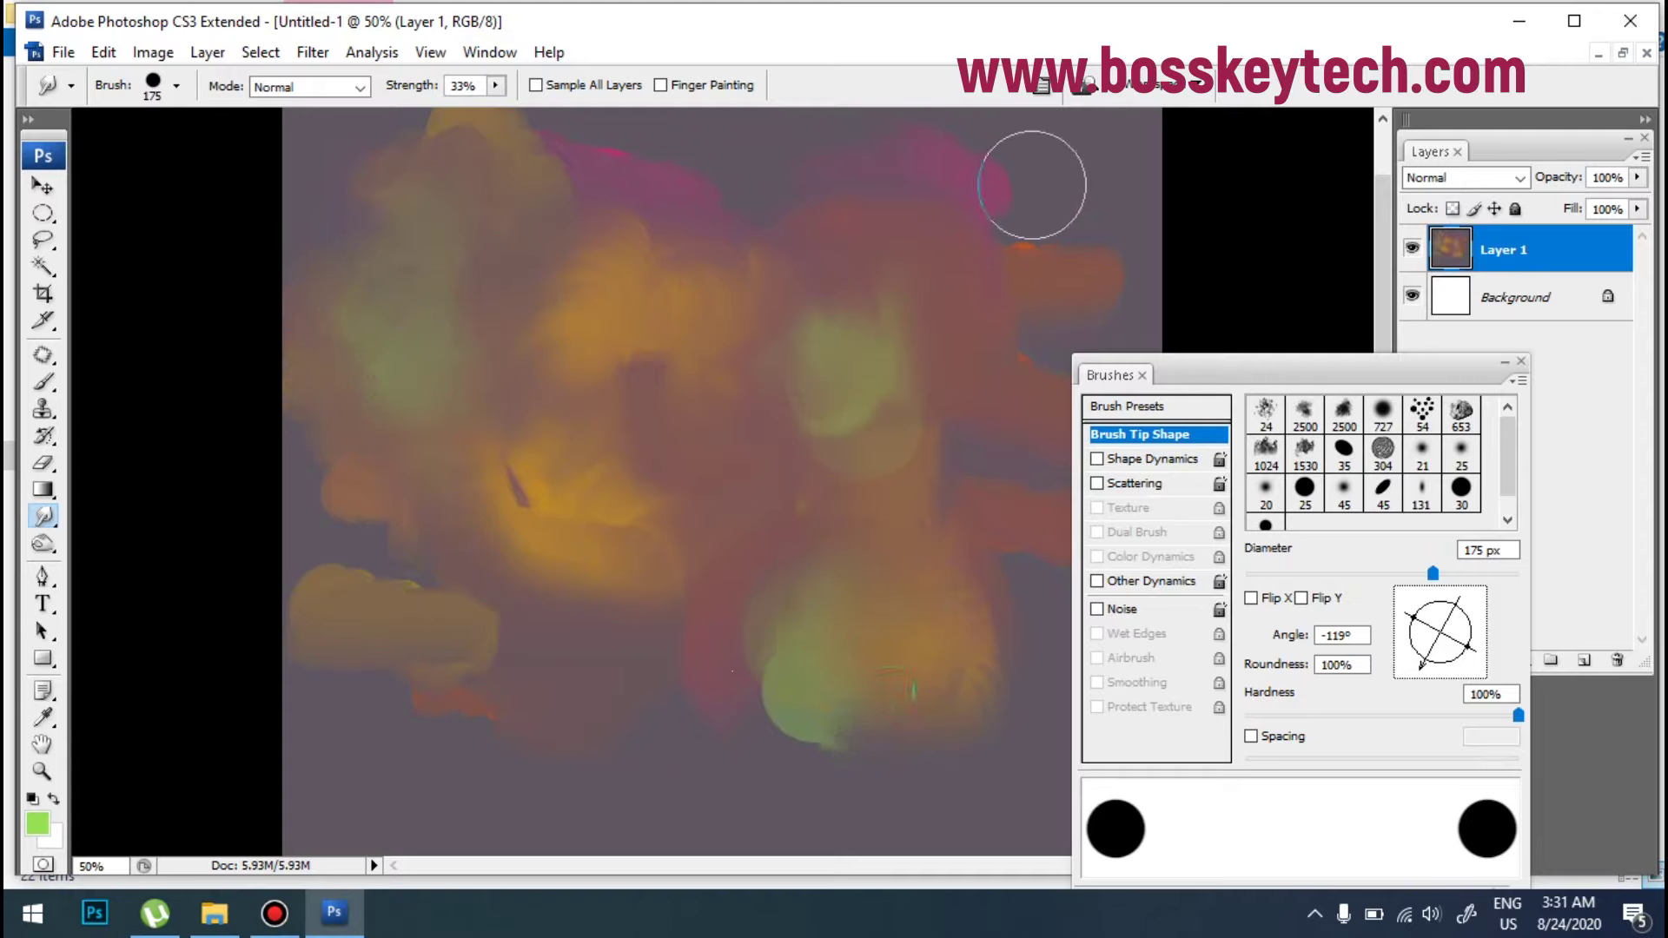
mouse_move(965, 243)
mouse_down()
mouse_move(903, 271)
mouse_move(1086, 231)
mouse_move(1049, 301)
mouse_move(953, 304)
mouse_move(963, 362)
mouse_move(895, 318)
mouse_move(729, 513)
mouse_move(770, 532)
mouse_move(608, 466)
mouse_up()
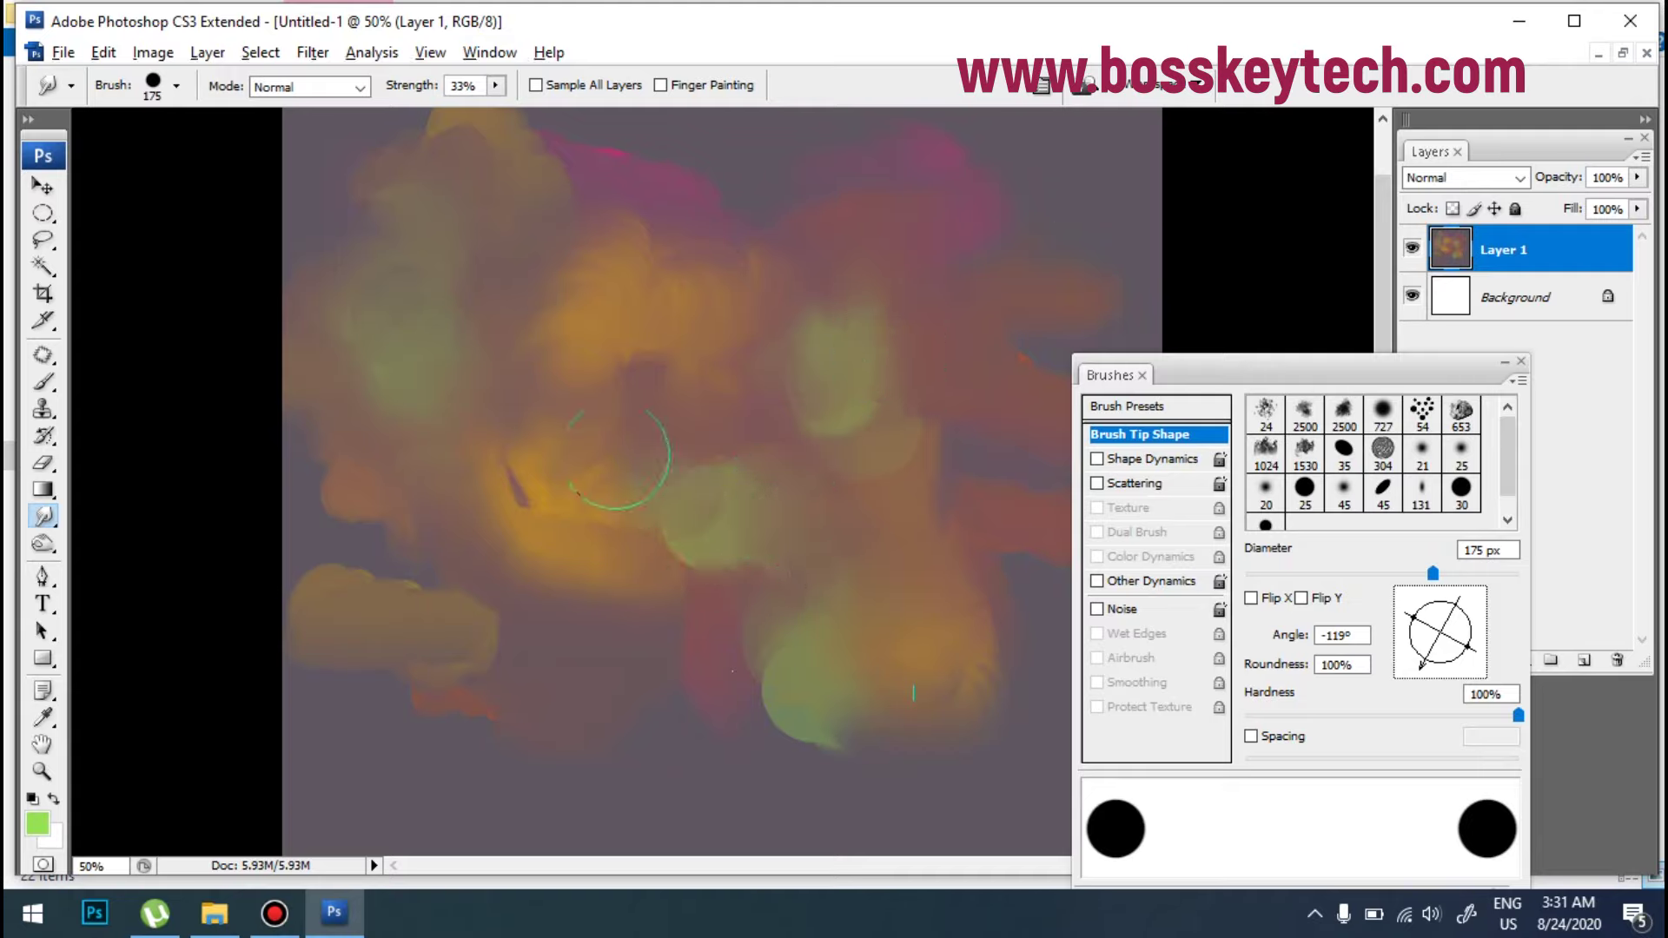
drag(674, 656, 919, 239)
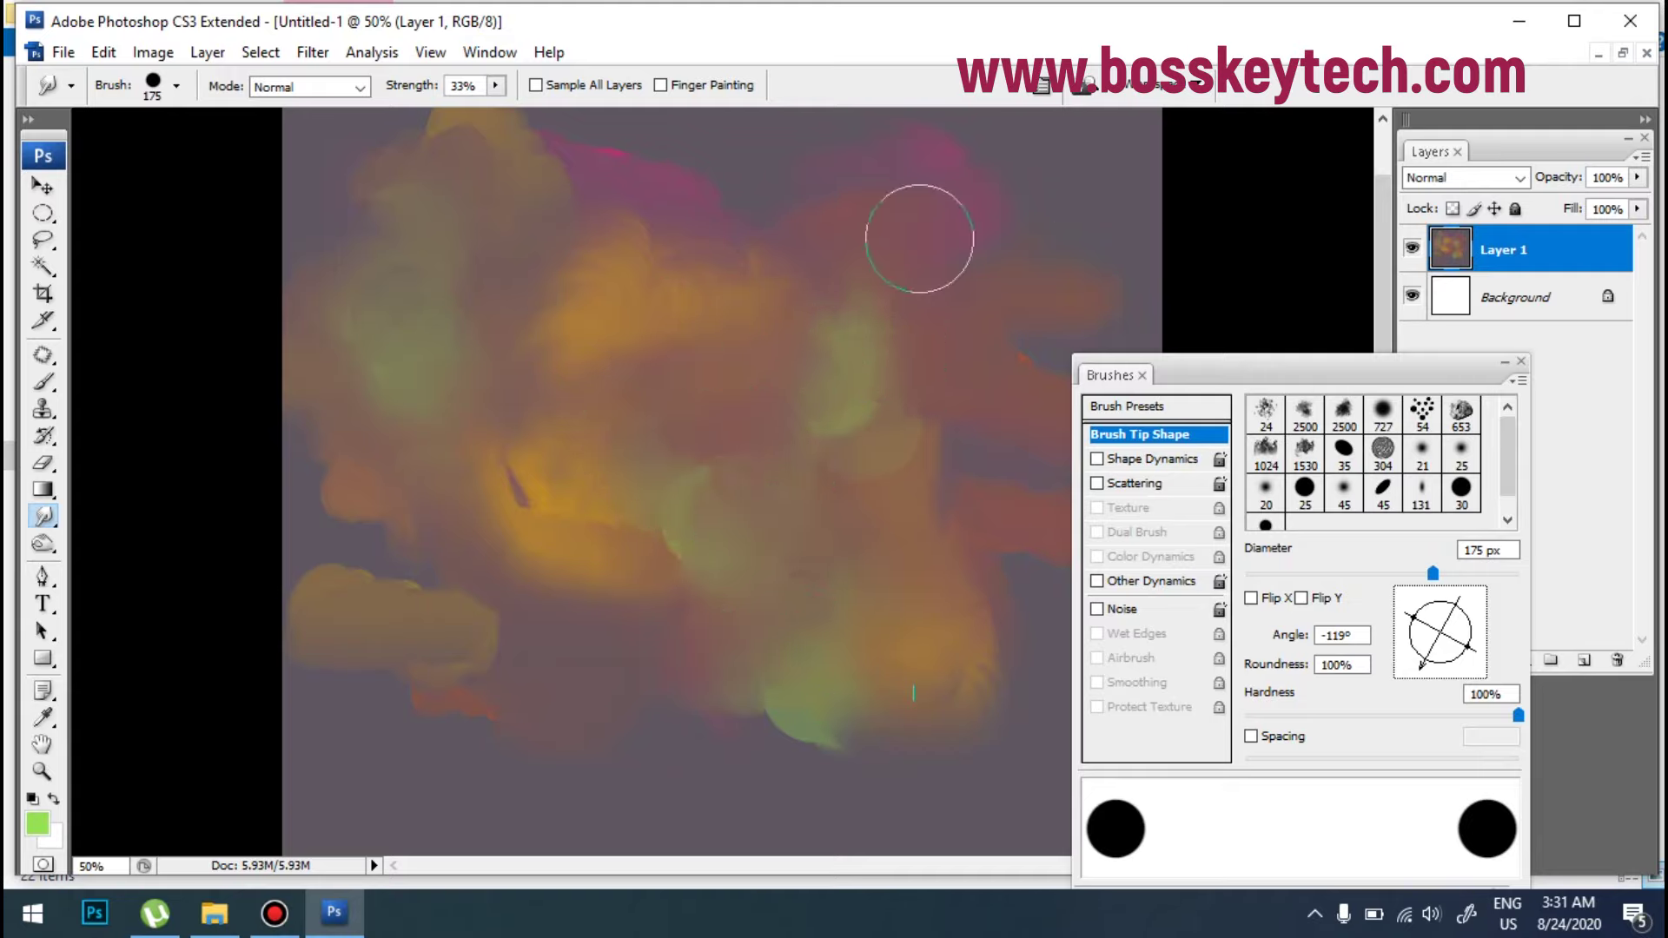
click(1521, 361)
click(1586, 663)
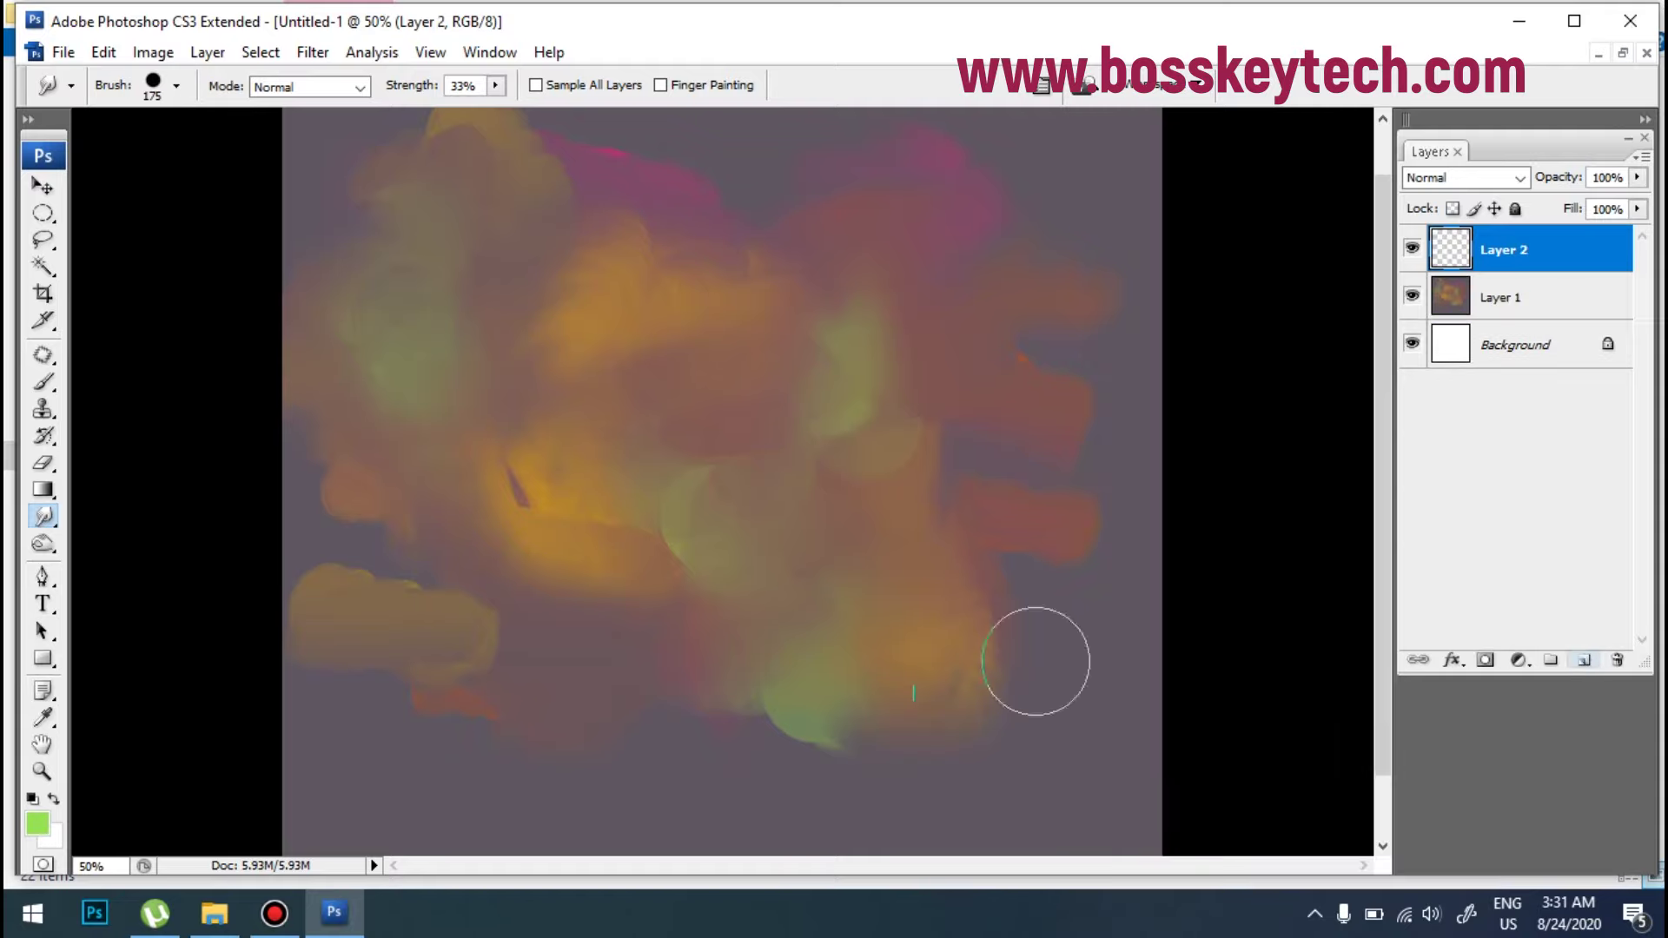
Step: Switch to the Brush tool with near-black #131511 as the foreground colour
key(b)
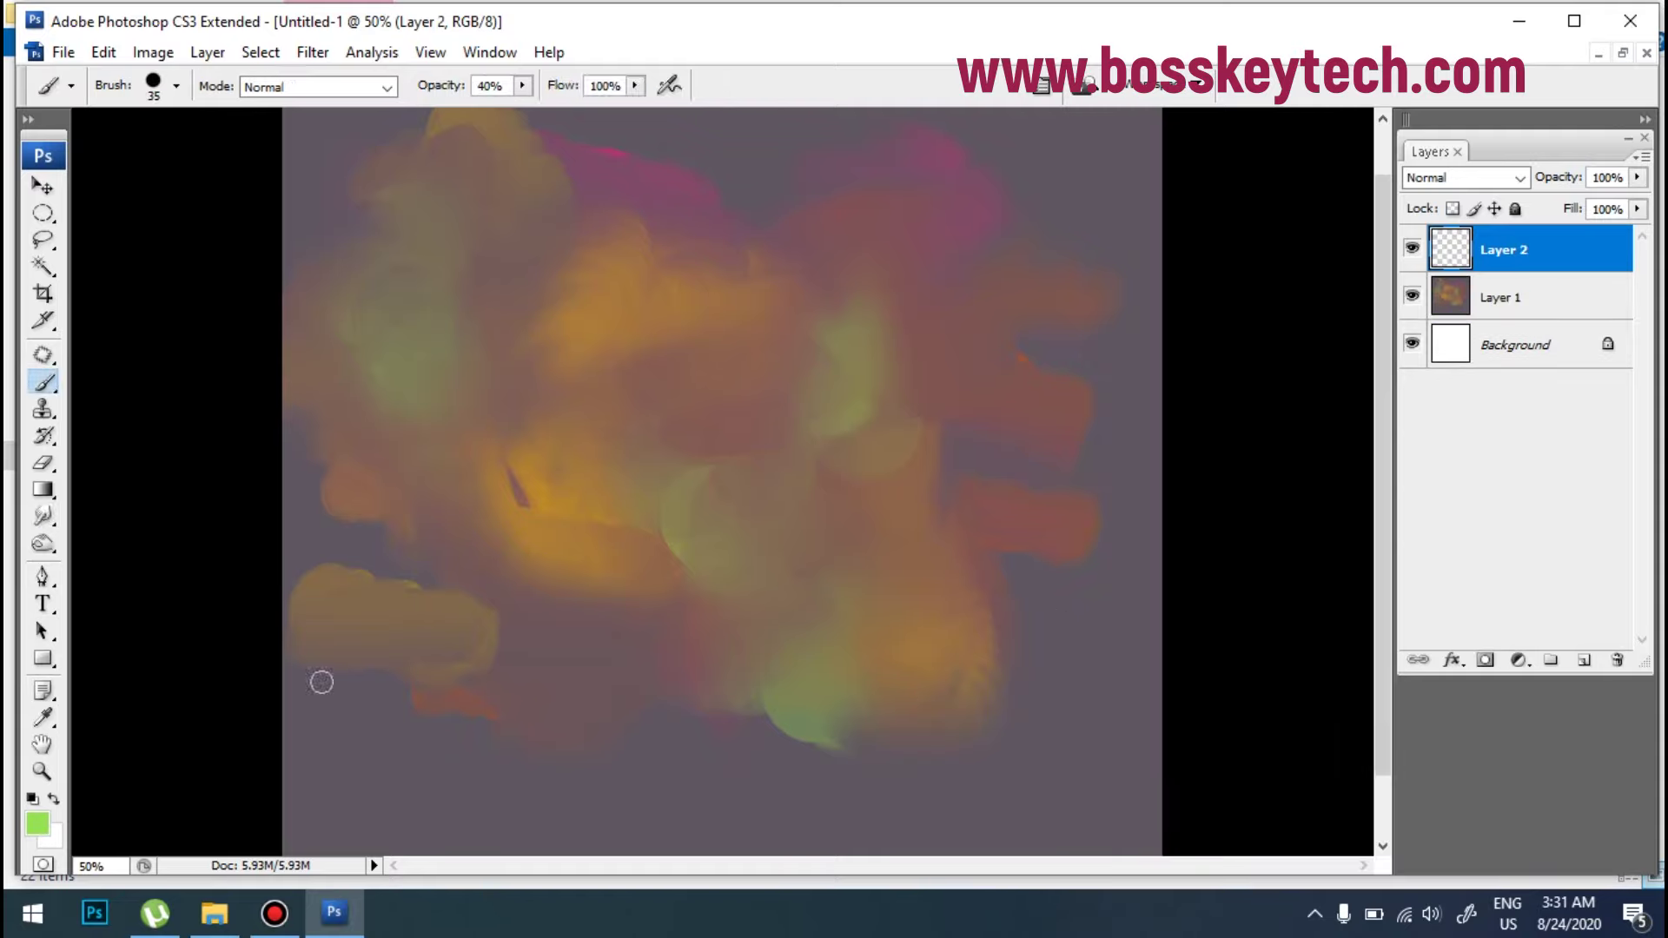
click(40, 830)
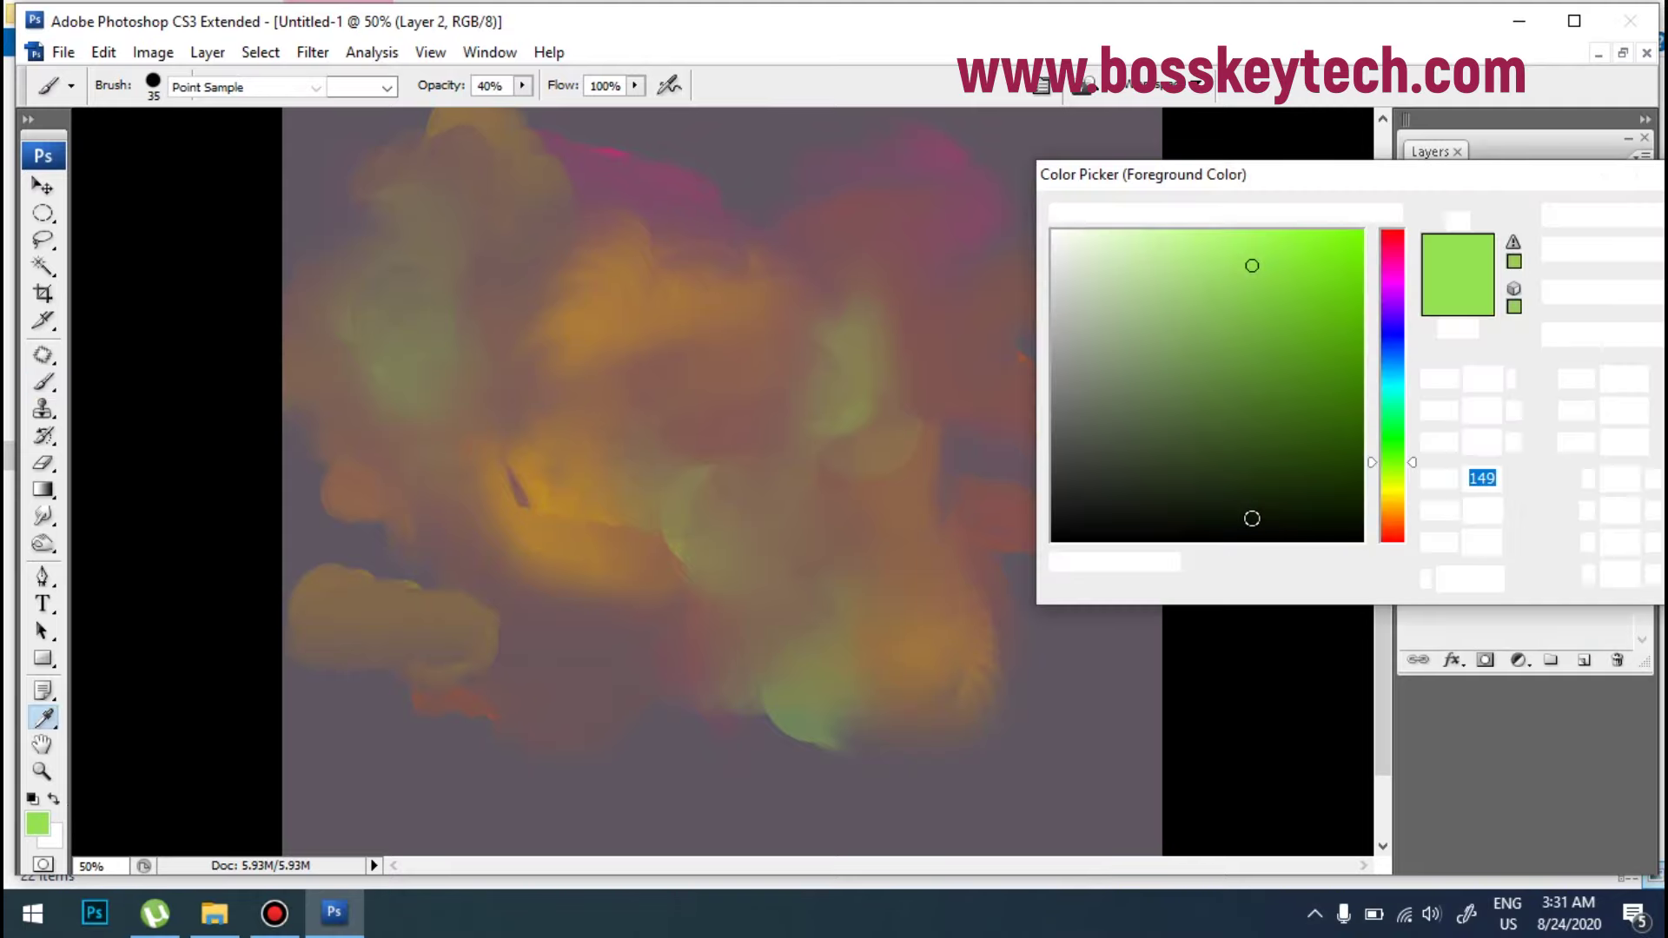
click(1104, 516)
click(1588, 228)
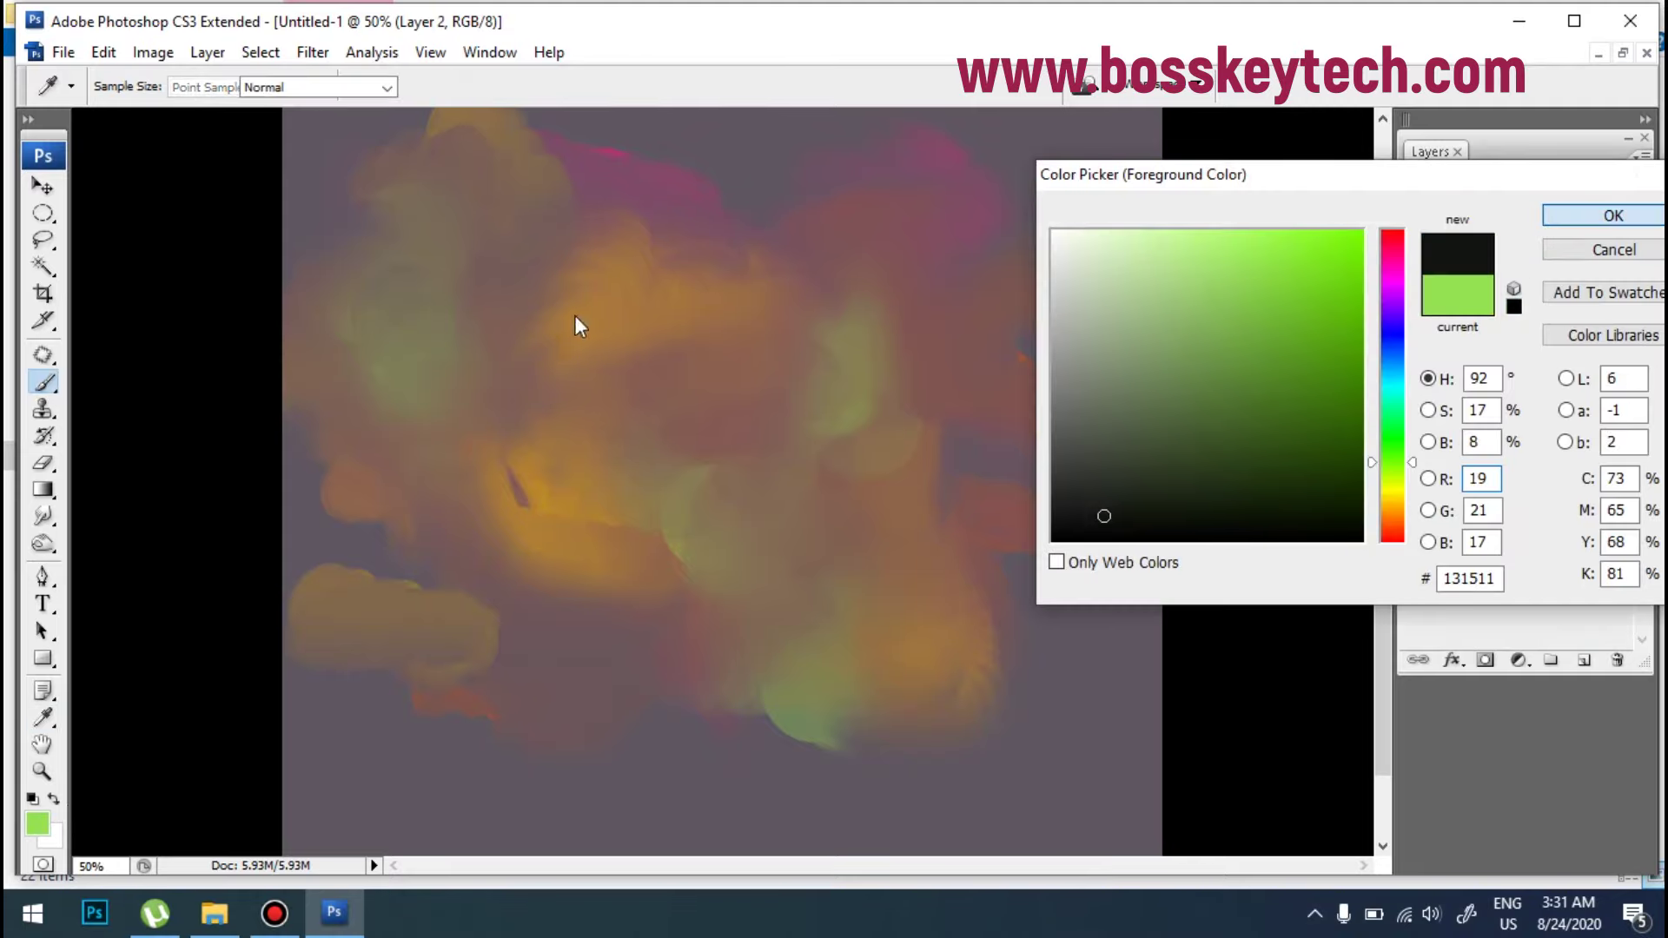
Step: Make the brush larger and fully soft at 0 hardness, undoing a test dab
key(bracketright)
key(bracketright)
key(bracketright)
key(bracketright)
key(bracketright)
key(bracketright)
key(bracketright)
key(bracketright)
key(bracketright)
key(bracketright)
key(bracketright)
right_click(488, 259)
drag(687, 367, 242, 372)
click(440, 280)
click(443, 280)
key(ctrl+z)
Step: Paint large 700 px near-black dabs over the centre, then select Layer 1 too
key(bracketright)
key(bracketright)
key(bracketright)
key(bracketright)
key(bracketright)
click(682, 282)
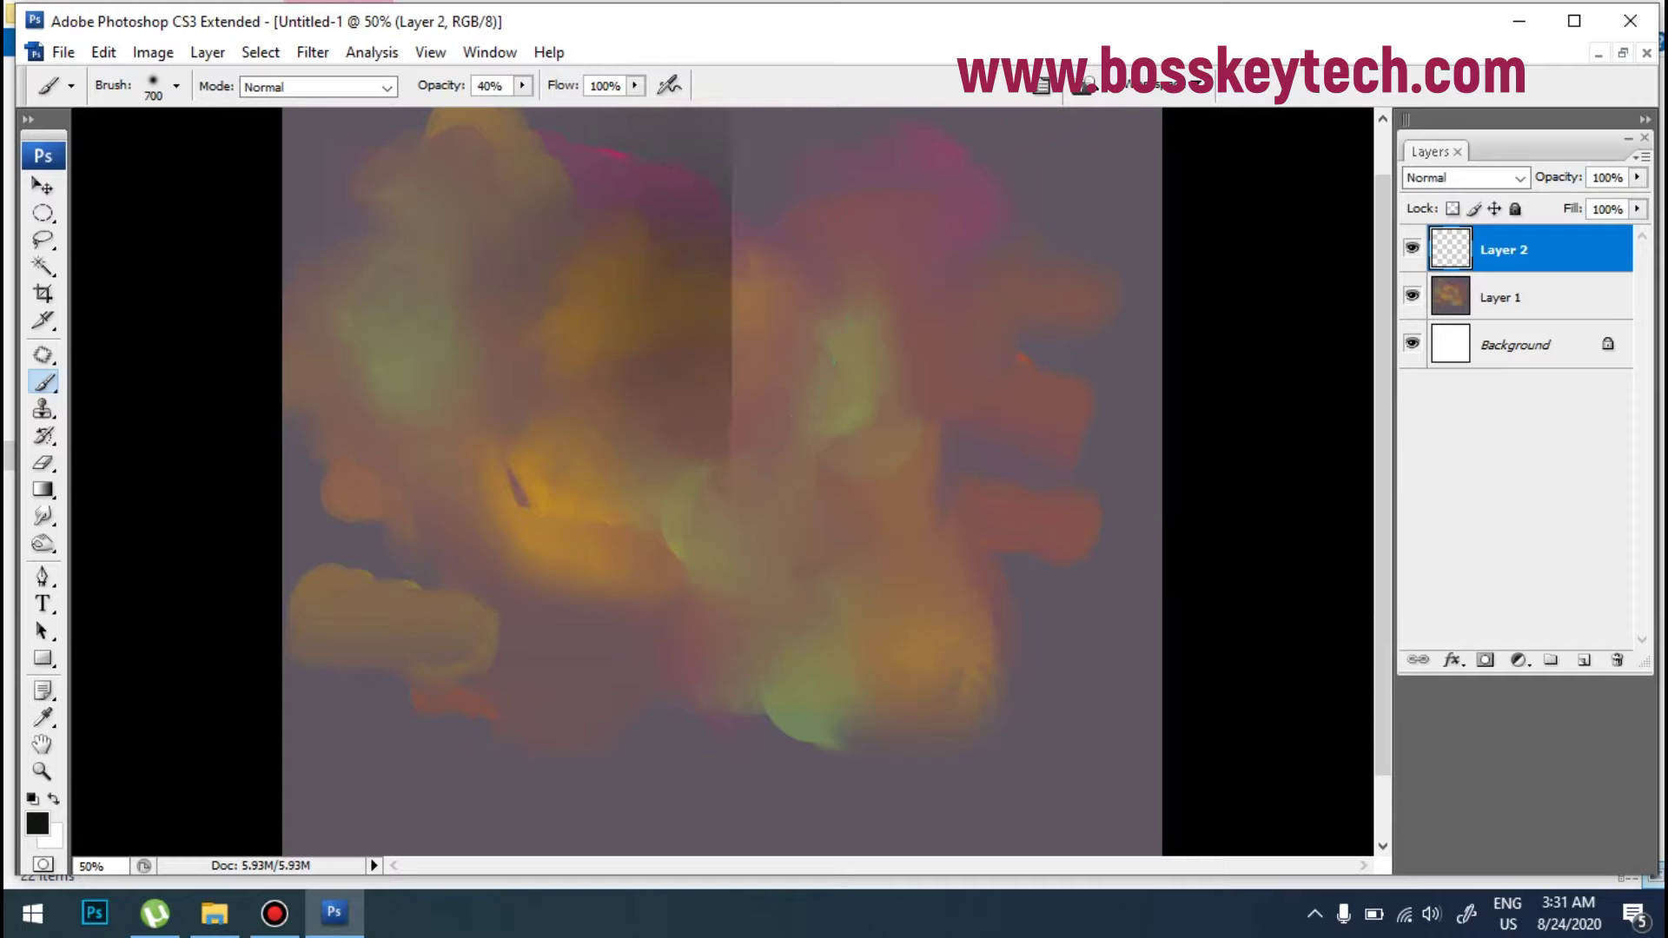
click(705, 325)
click(675, 361)
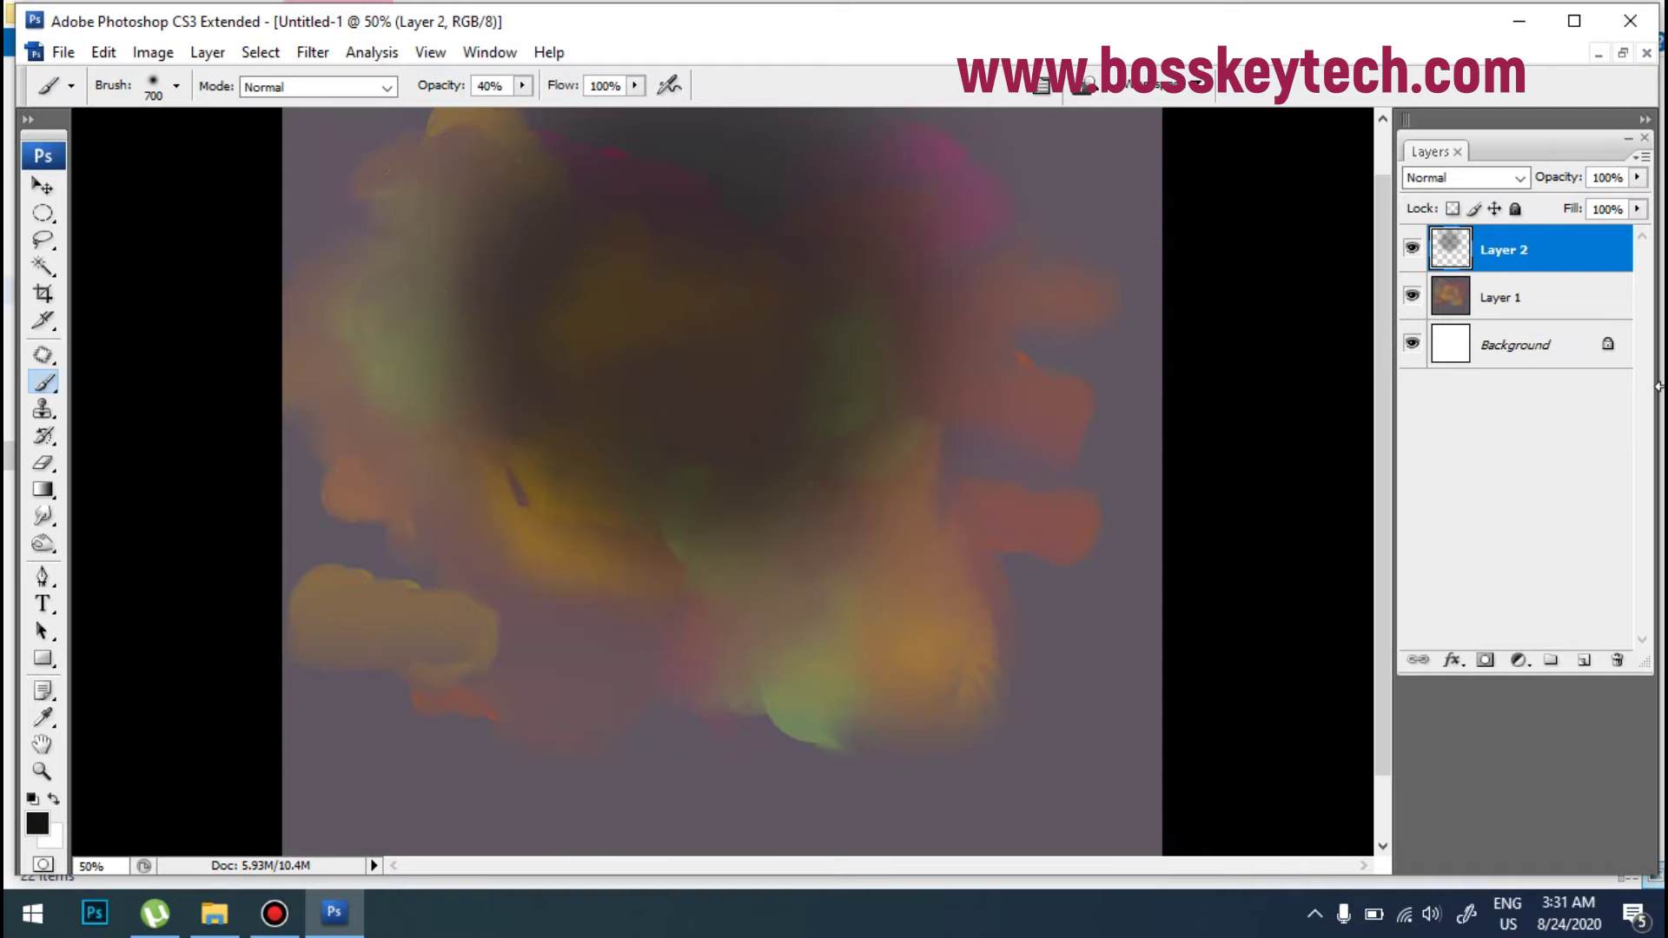
shift+click(1496, 313)
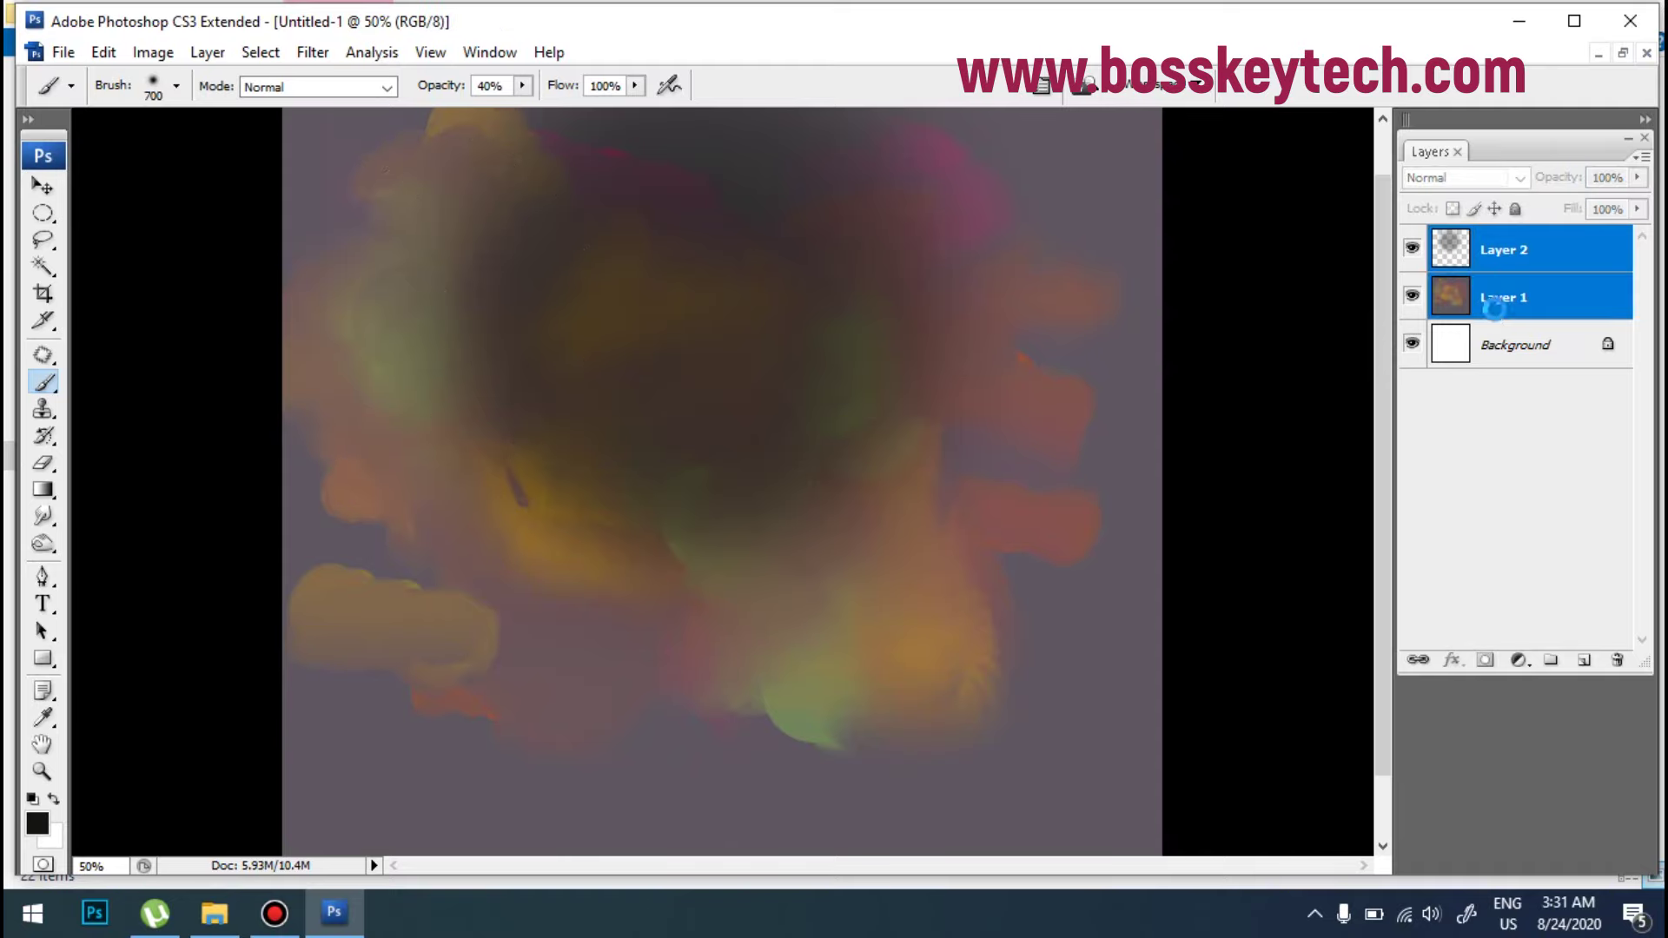
Step: Merge Layer 1 and Layer 2 with Ctrl+E and smudge the dark shading into streaks
key(ctrl+e)
click(43, 516)
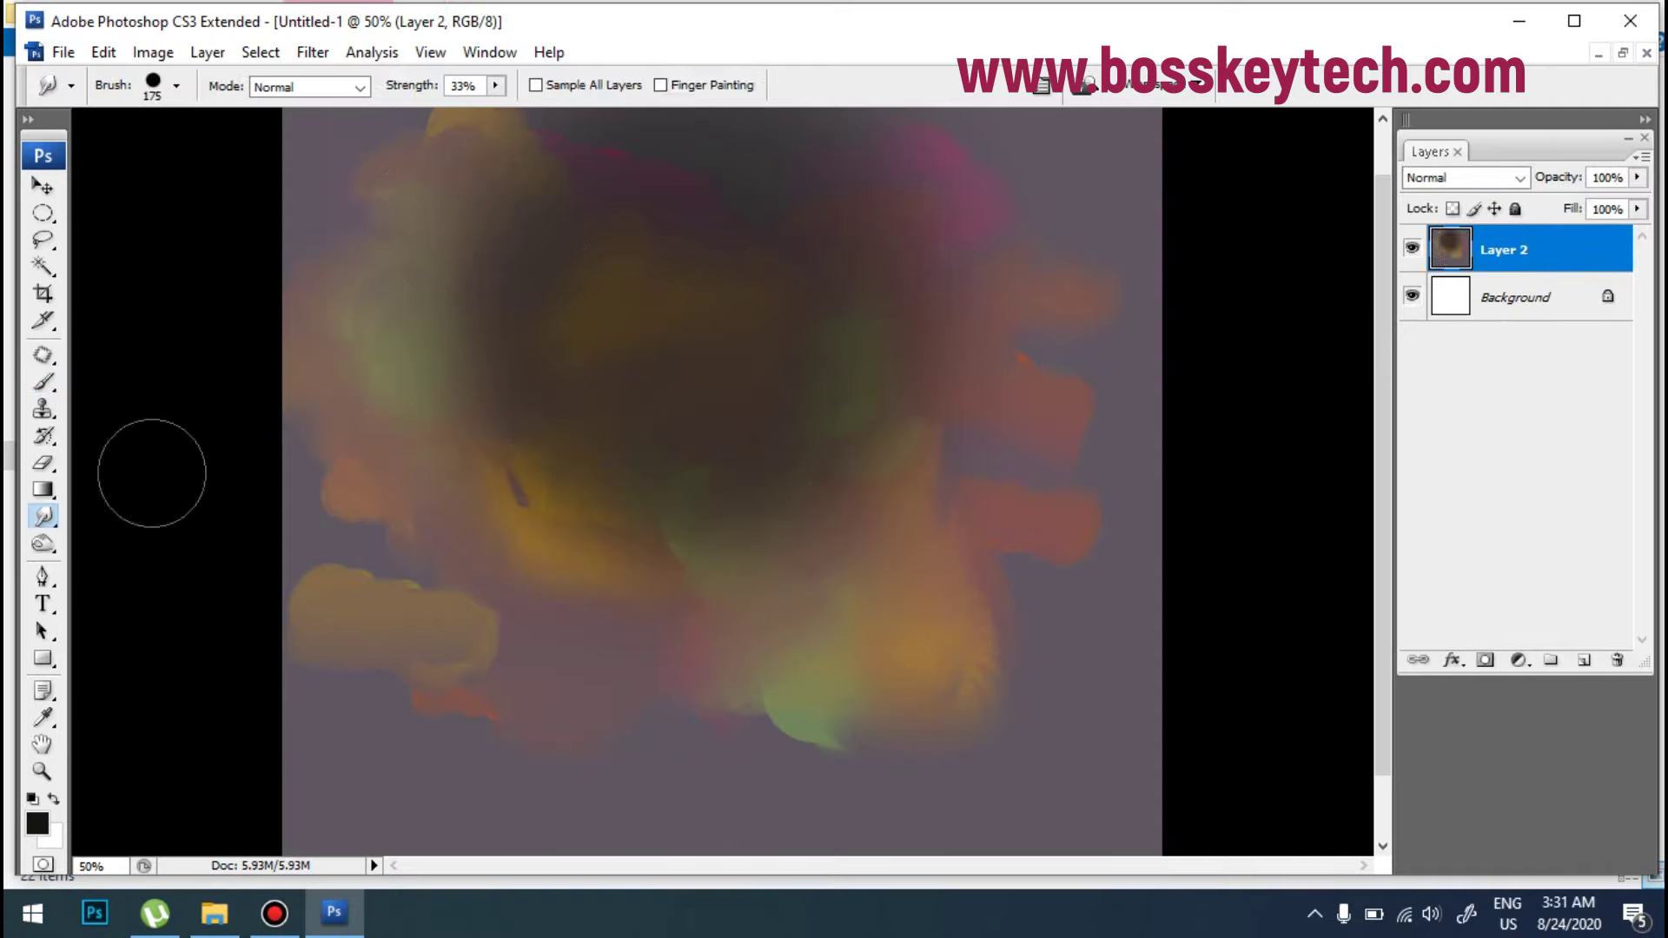
mouse_move(547, 313)
mouse_down()
mouse_move(592, 320)
mouse_move(522, 324)
mouse_move(536, 412)
mouse_move(499, 394)
mouse_move(566, 484)
mouse_move(607, 347)
mouse_move(685, 330)
mouse_move(715, 278)
mouse_move(756, 409)
mouse_move(834, 268)
mouse_move(712, 410)
mouse_move(701, 403)
mouse_move(857, 596)
mouse_move(648, 403)
mouse_move(550, 339)
mouse_move(488, 472)
mouse_move(637, 287)
mouse_move(681, 176)
mouse_move(796, 231)
mouse_move(738, 200)
mouse_up()
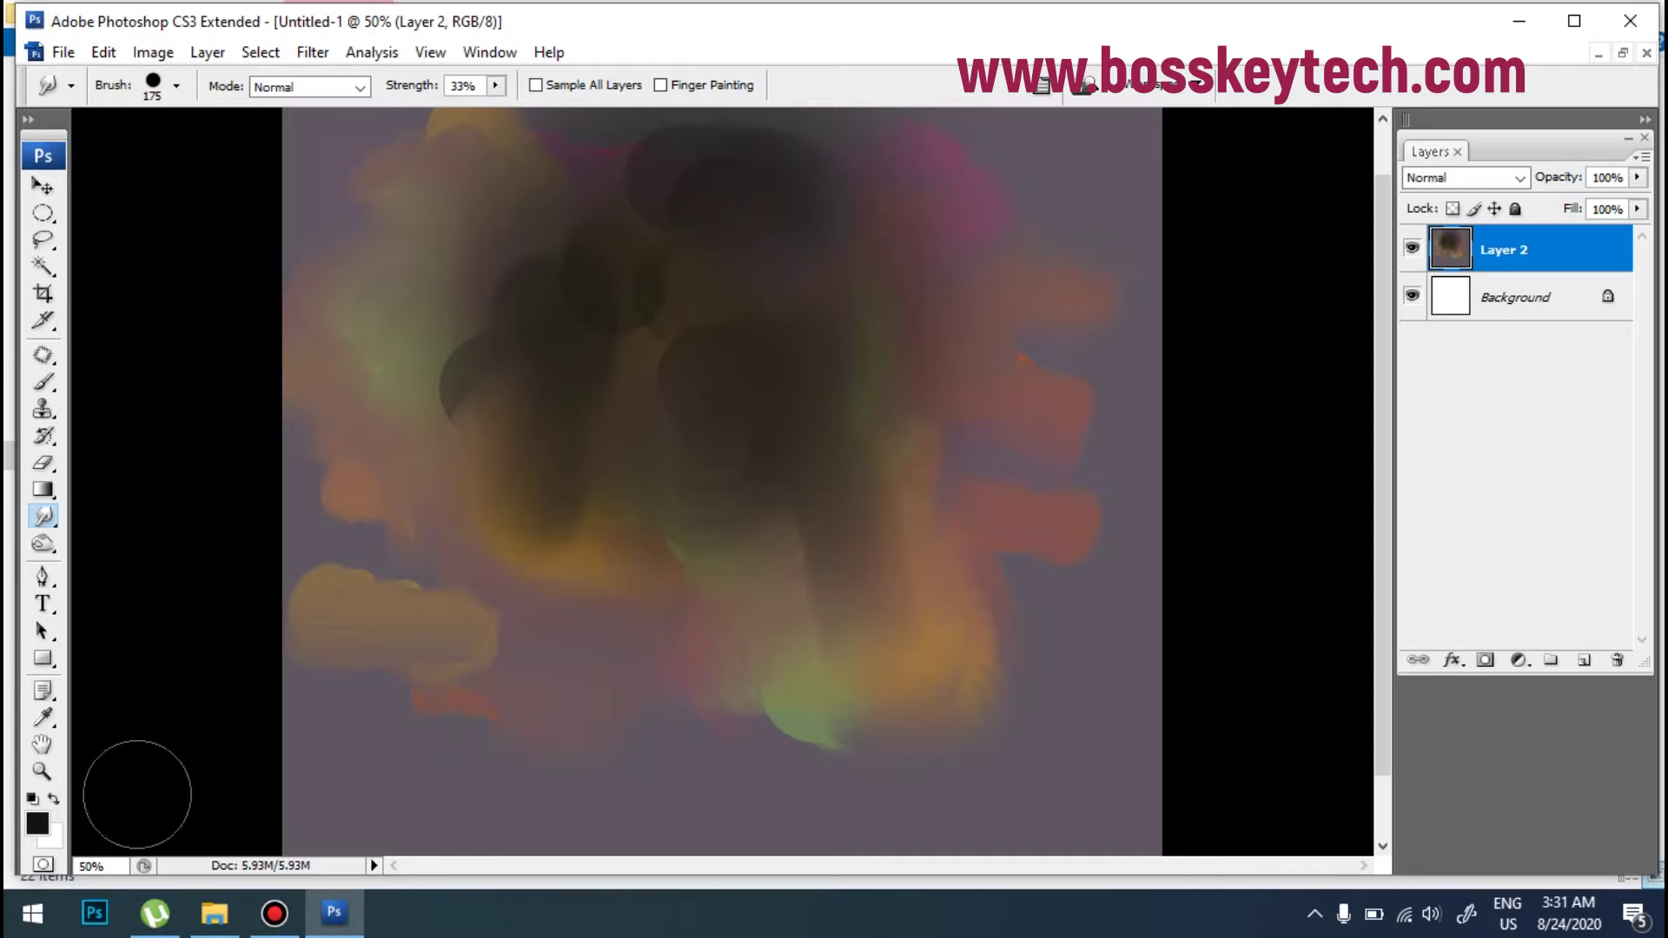
click(40, 823)
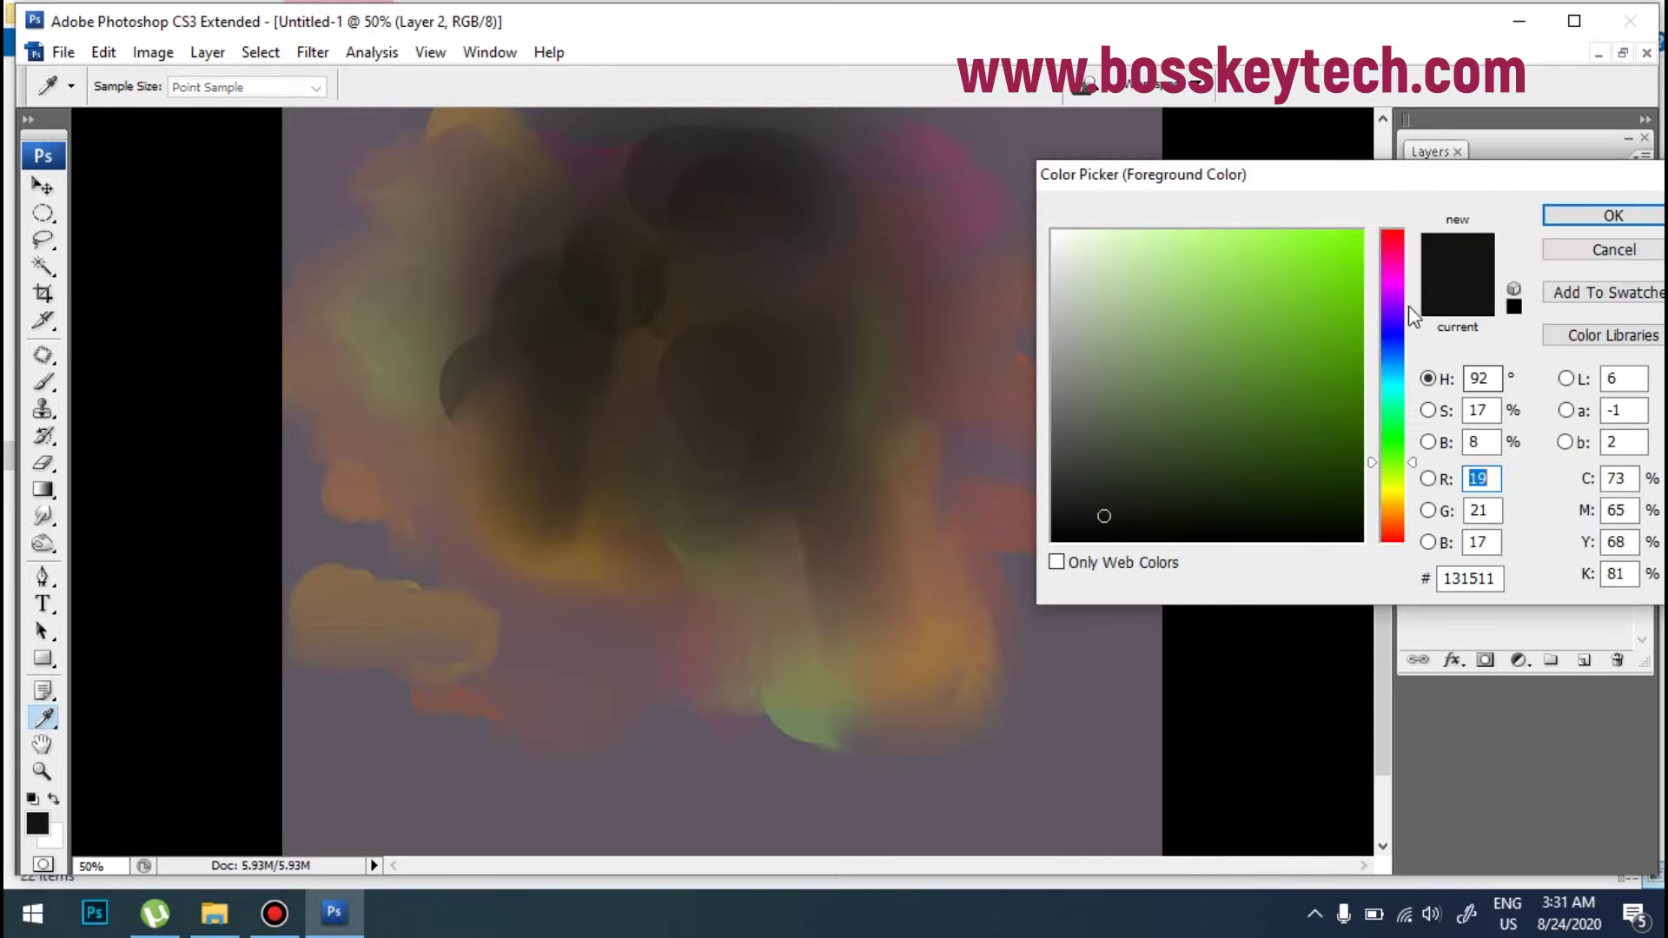
Step: Set the foreground to crimson d71354 and shrink the brush to 100 px
click(1336, 278)
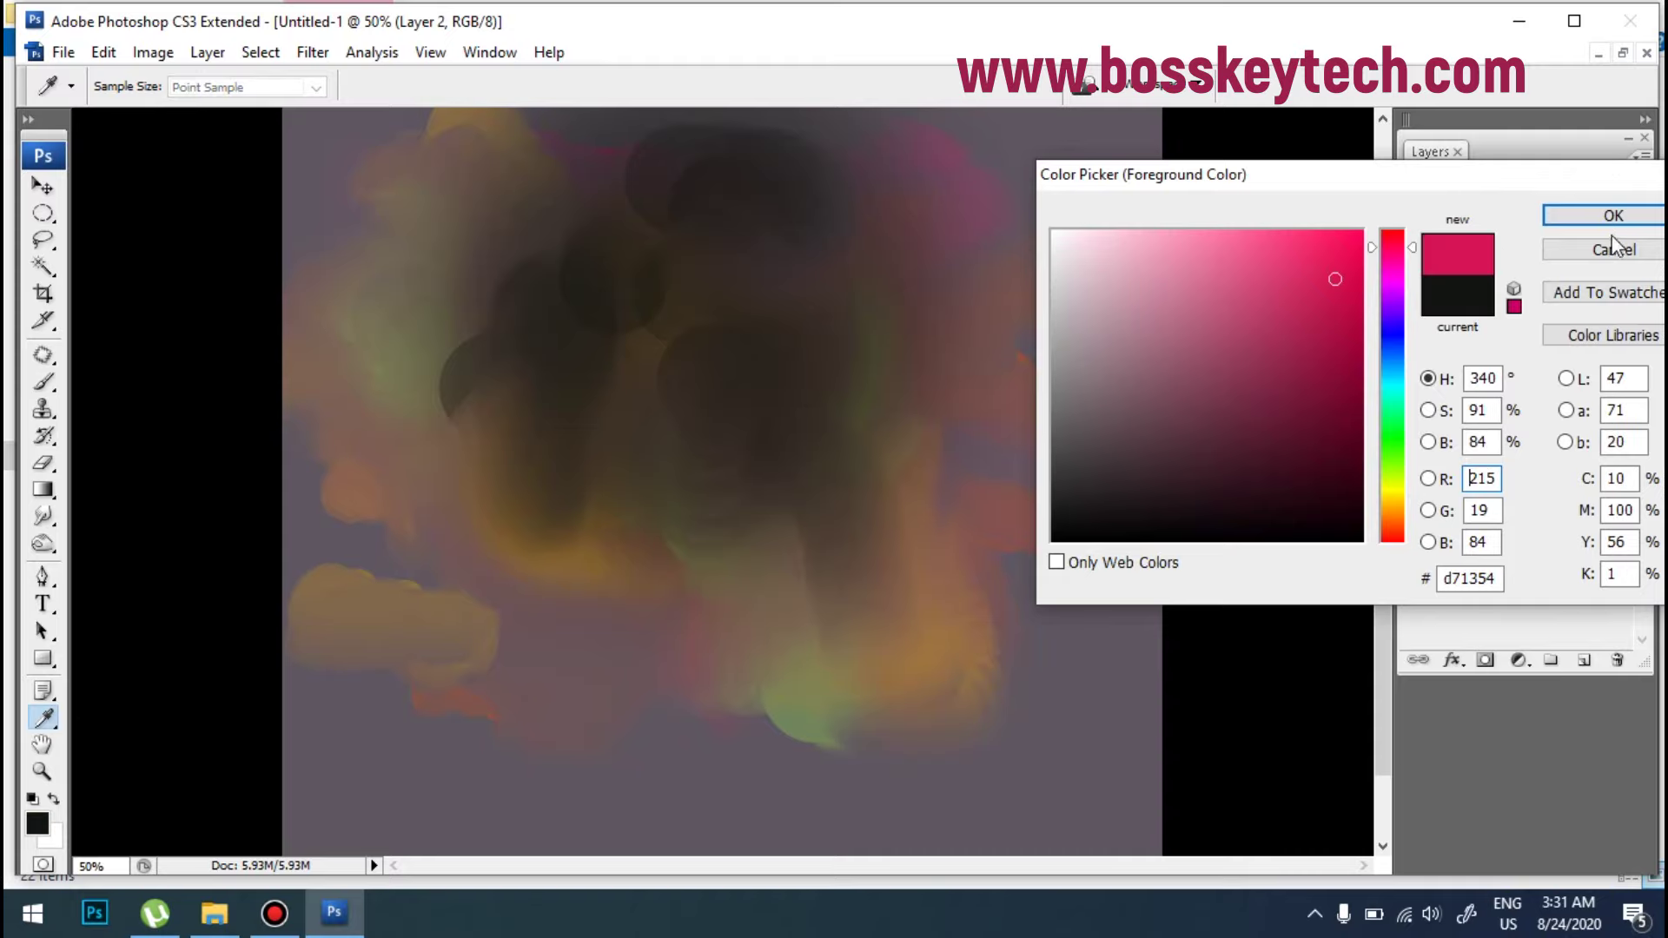
click(1613, 217)
key(bracketleft)
key(bracketleft)
key(bracketleft)
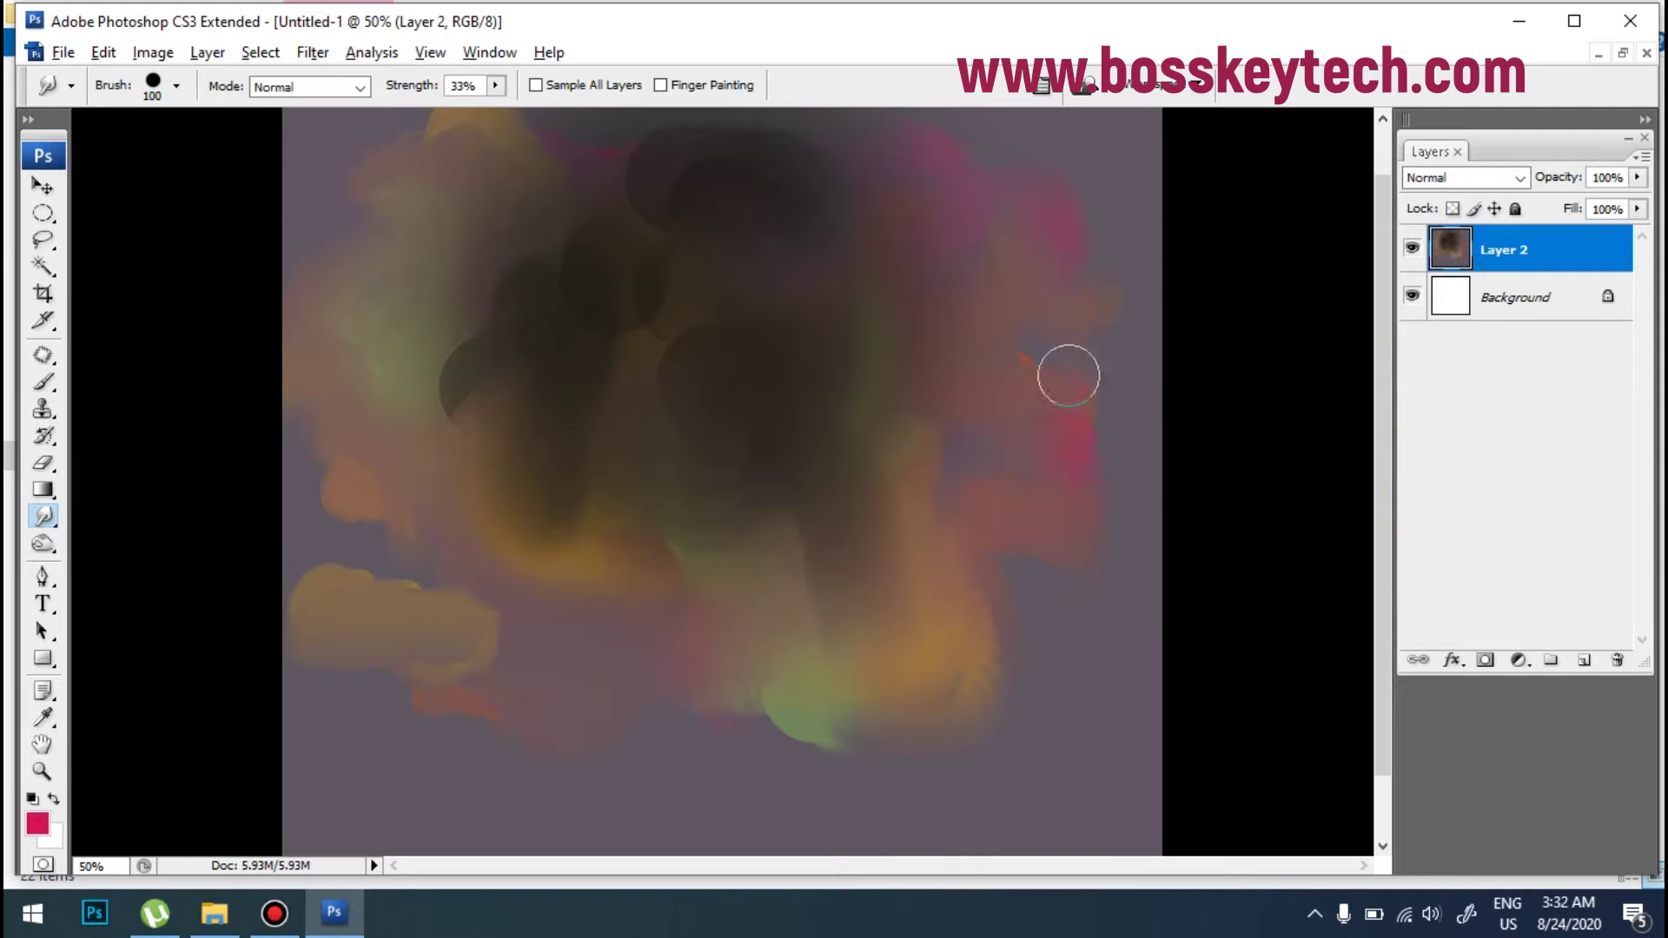
Step: Smear pink dabs into the dark patches at the upper centre and right edge
drag(1068, 376, 1061, 311)
click(695, 167)
click(620, 247)
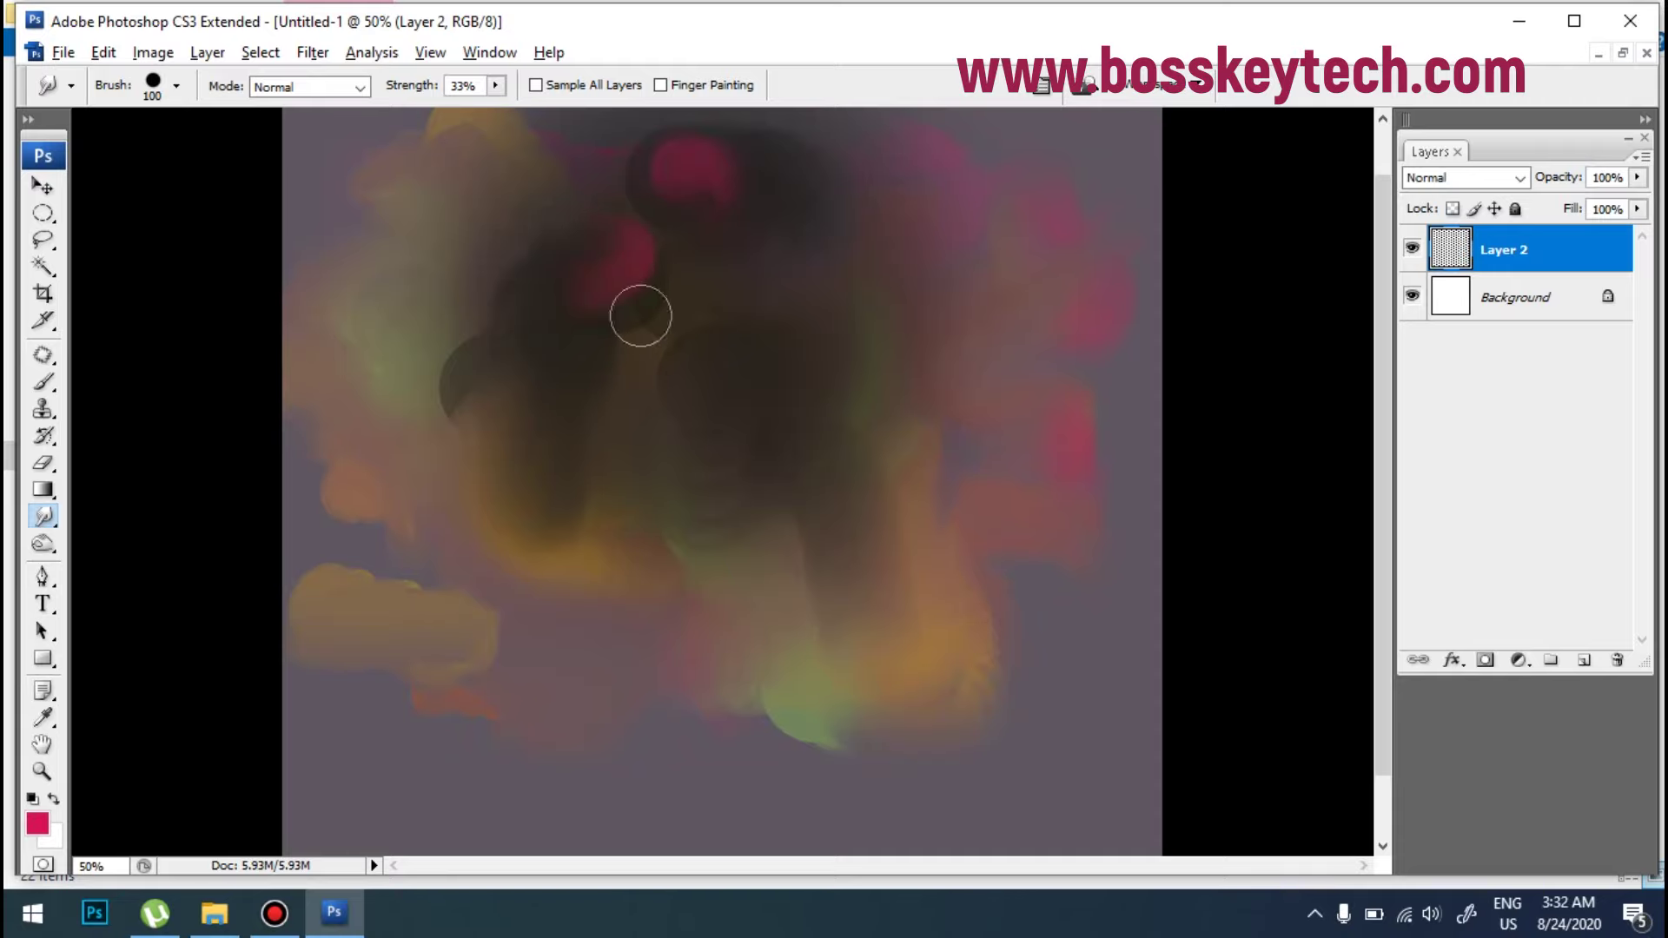
mouse_move(517, 366)
mouse_down()
mouse_move(492, 298)
mouse_move(533, 428)
mouse_up()
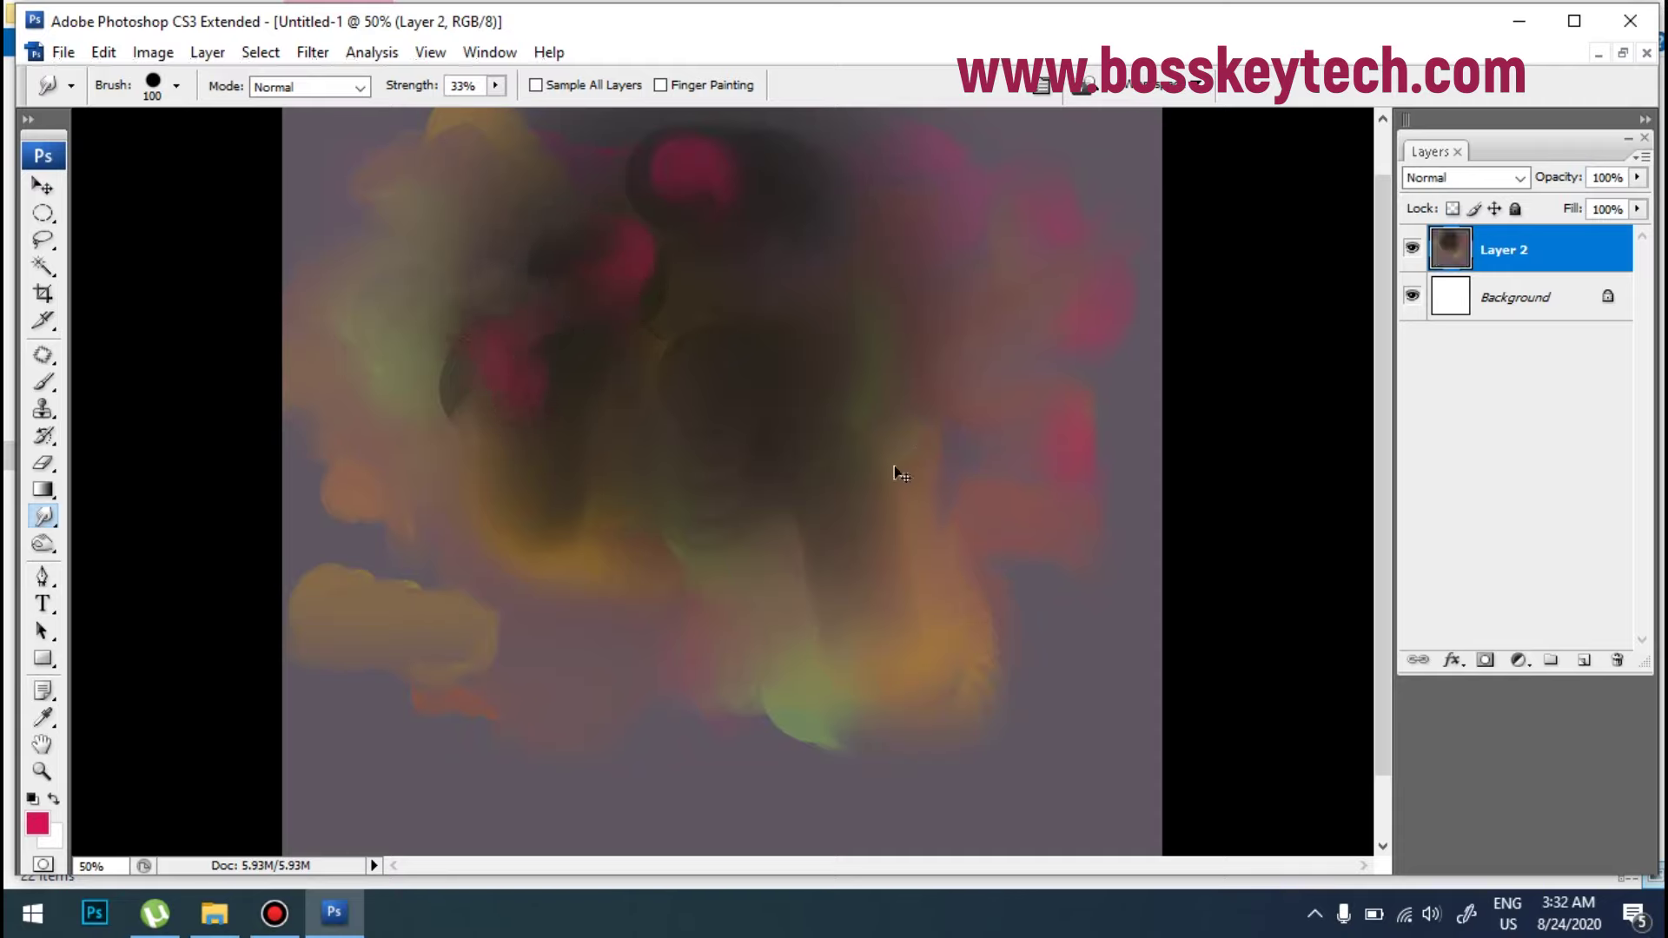
scroll(895, 470, down, 1)
Step: Cut the smudged texture and paste it into final.psd above Layer 0
key(ctrl+a)
key(Delete)
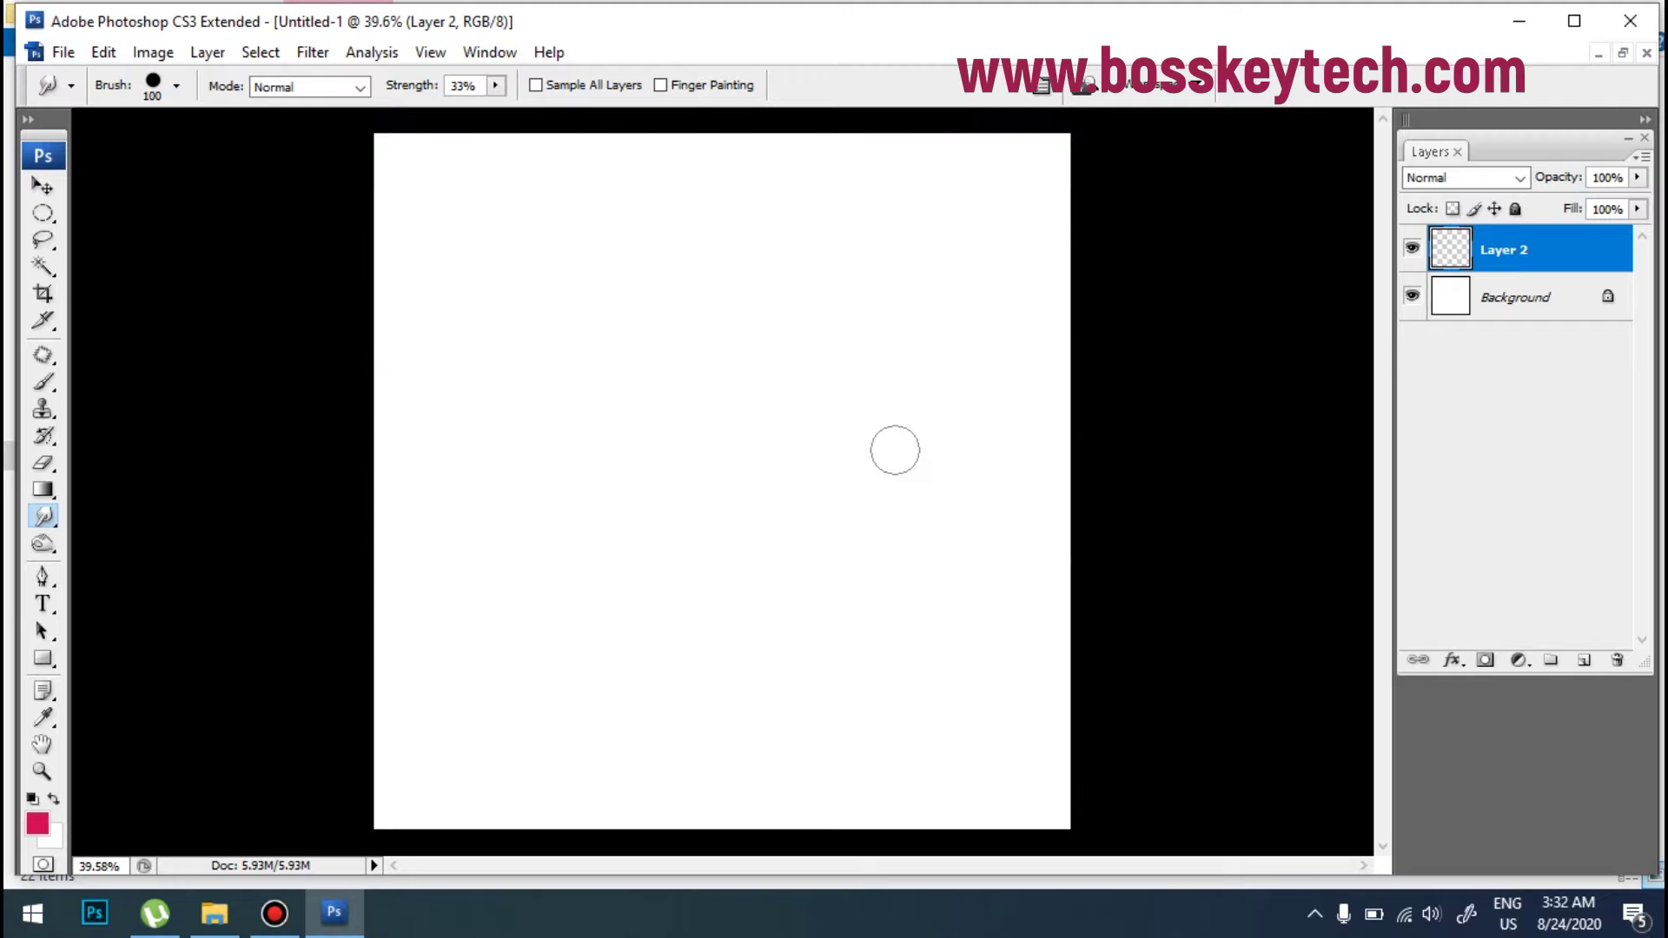
key(ctrl+Tab)
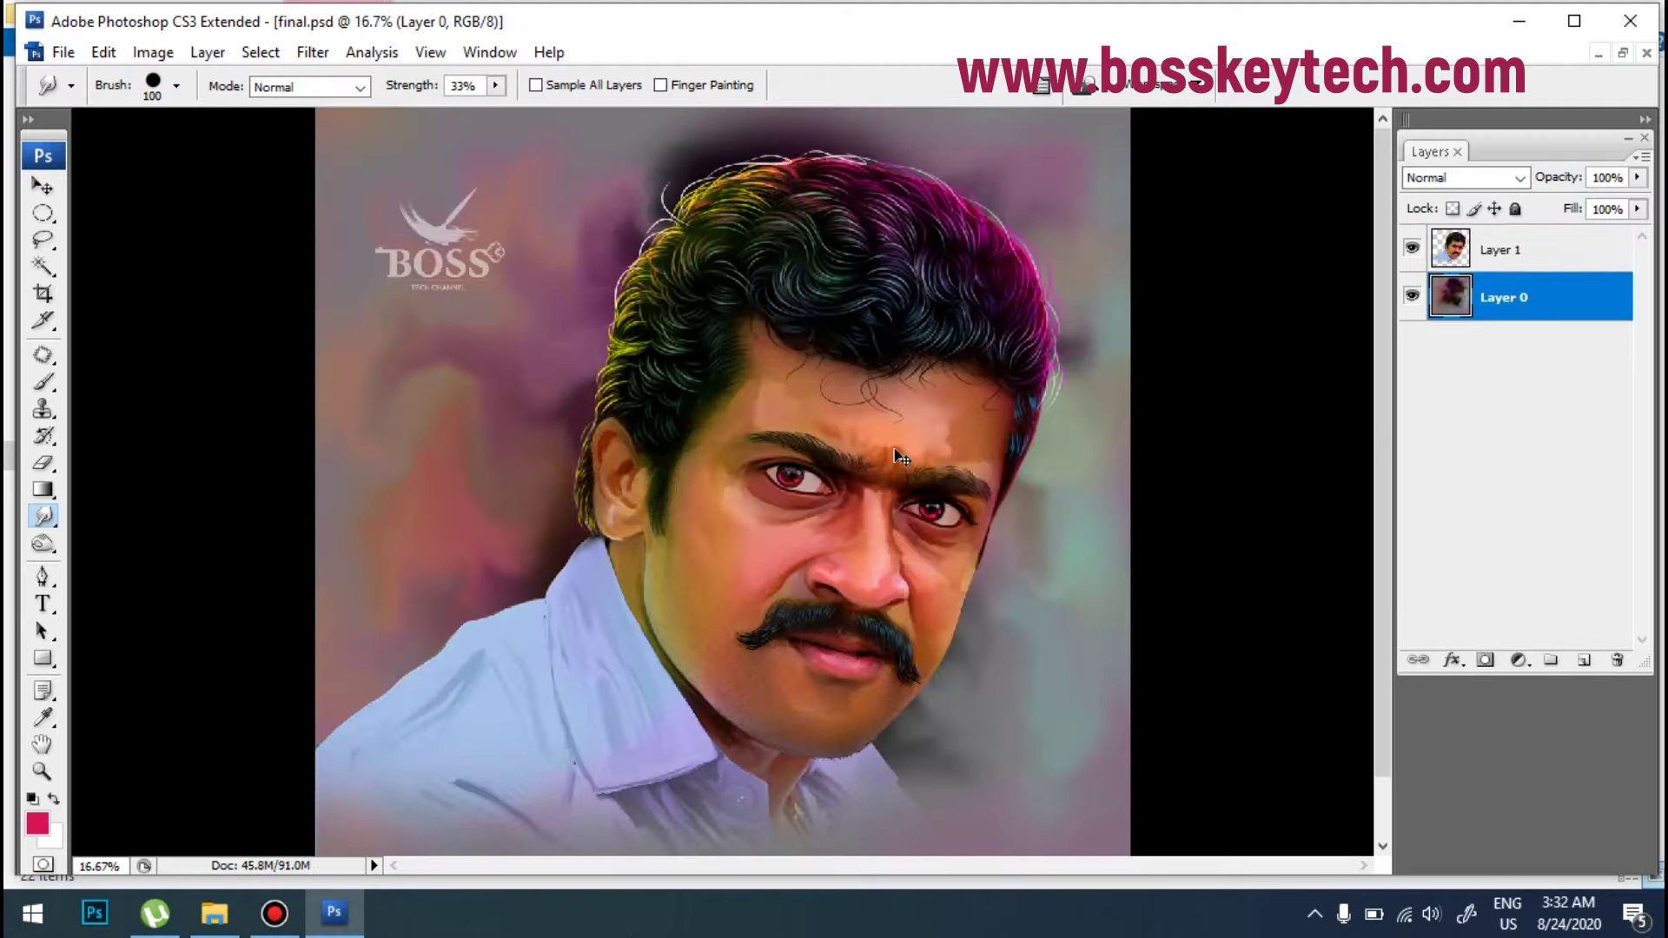
right_click(544, 425)
click(565, 439)
scroll(591, 443, down, 2)
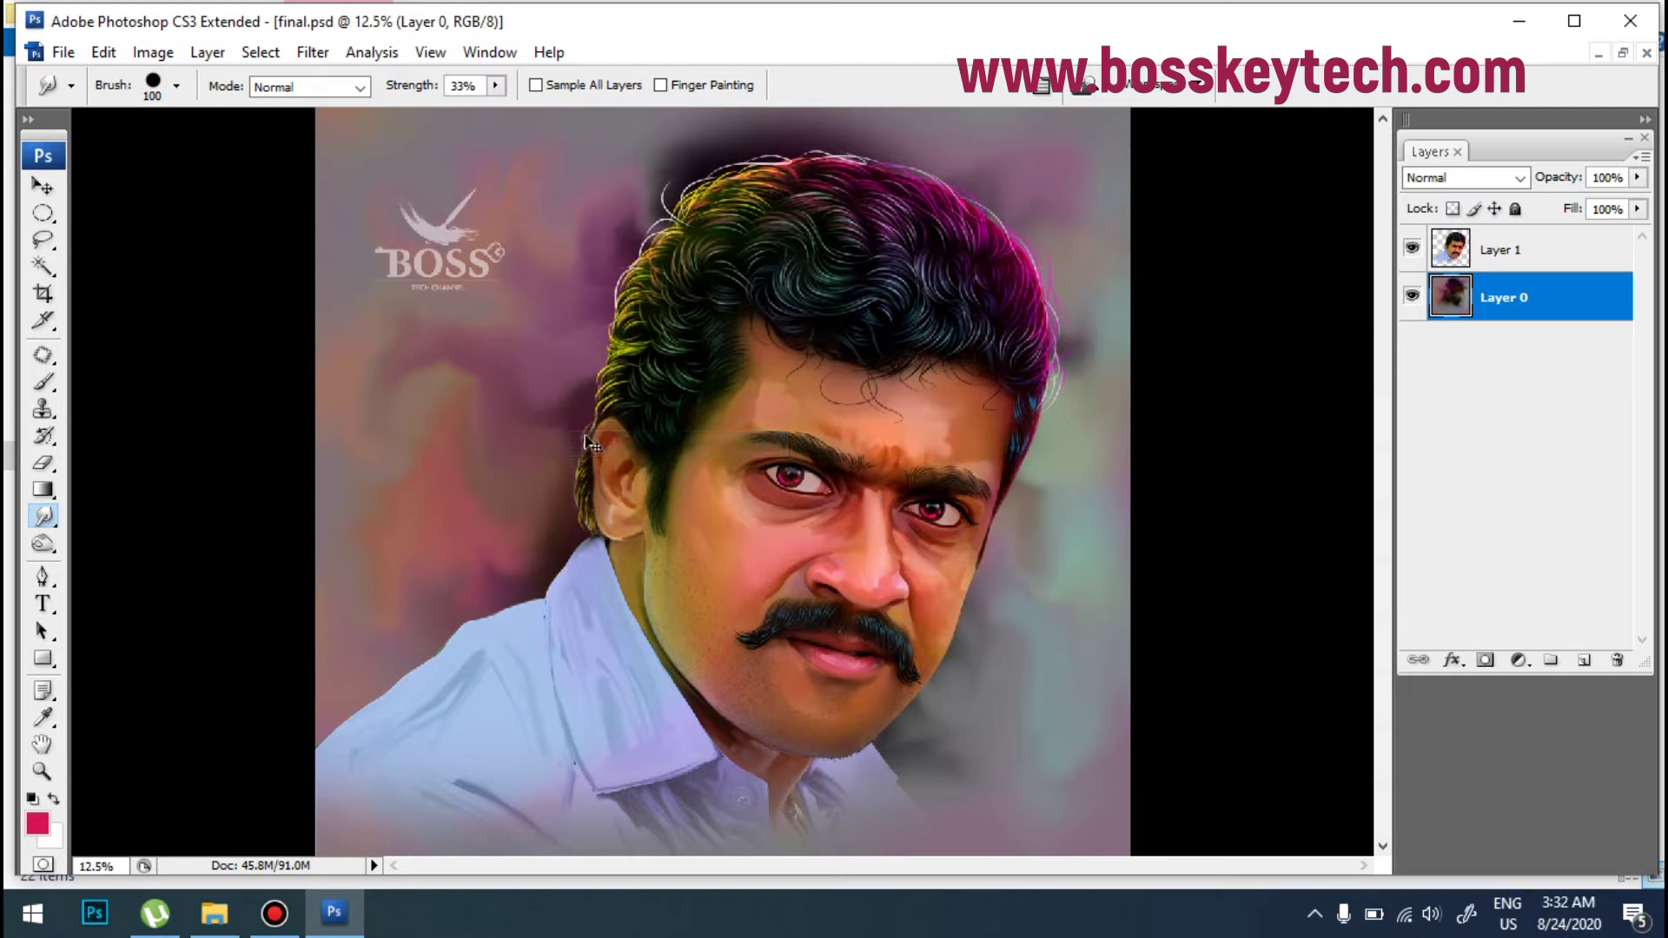
key(ctrl+v)
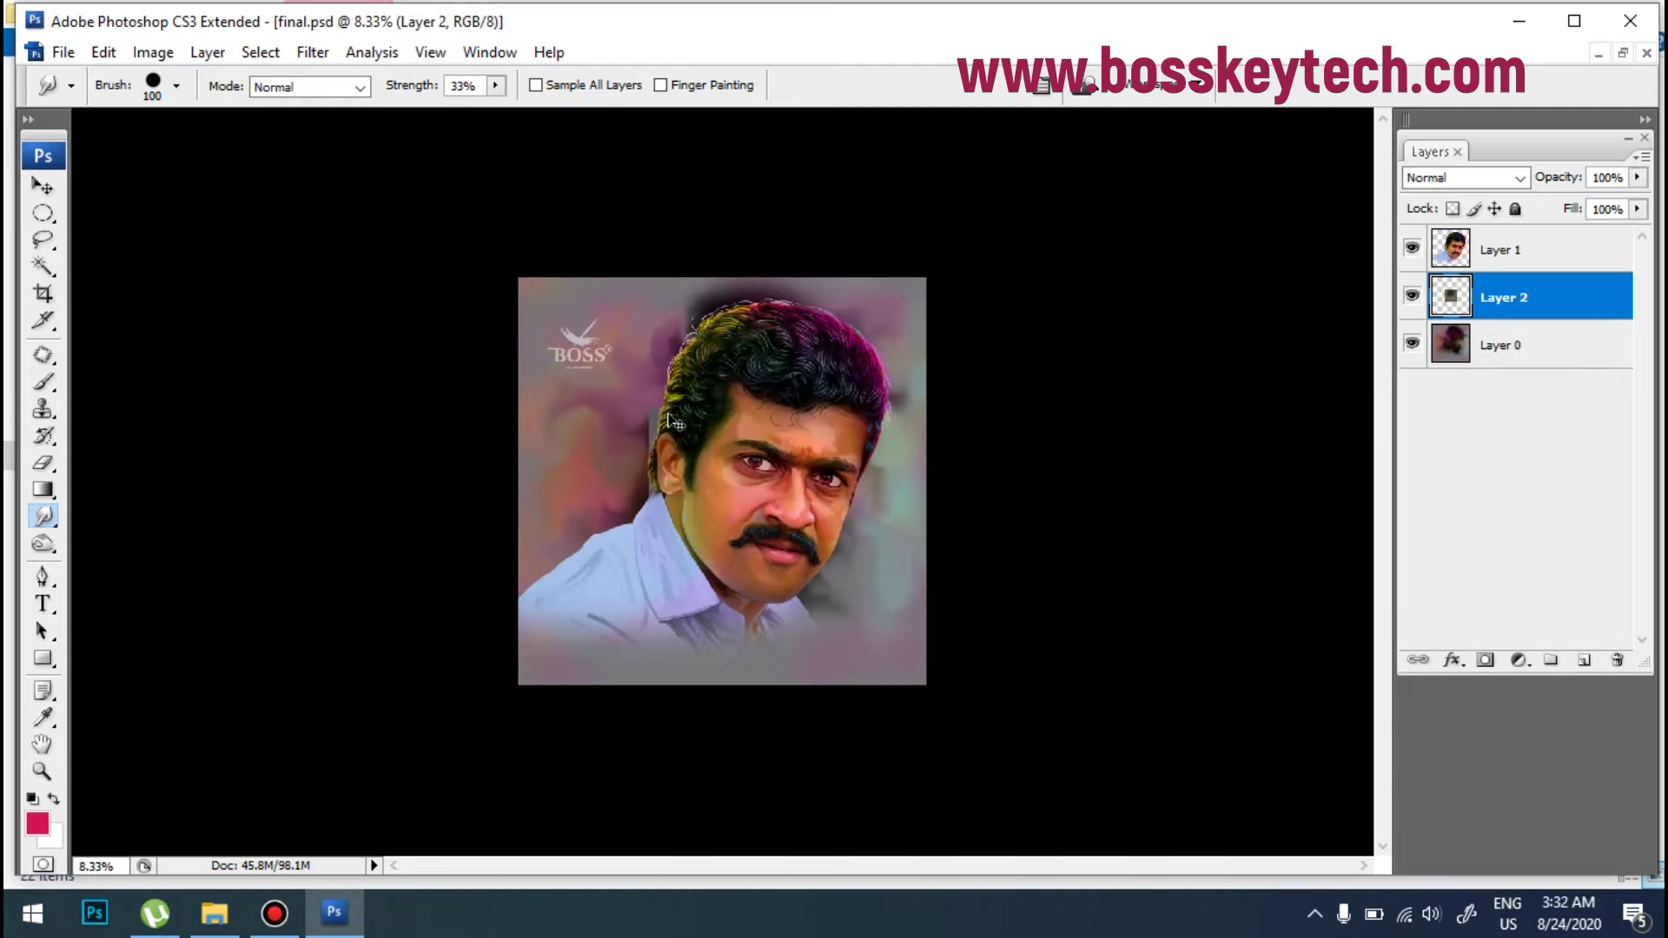
Step: Scale the pasted texture up to cover the whole canvas and zoom in
key(ctrl+t)
drag(797, 402, 964, 308)
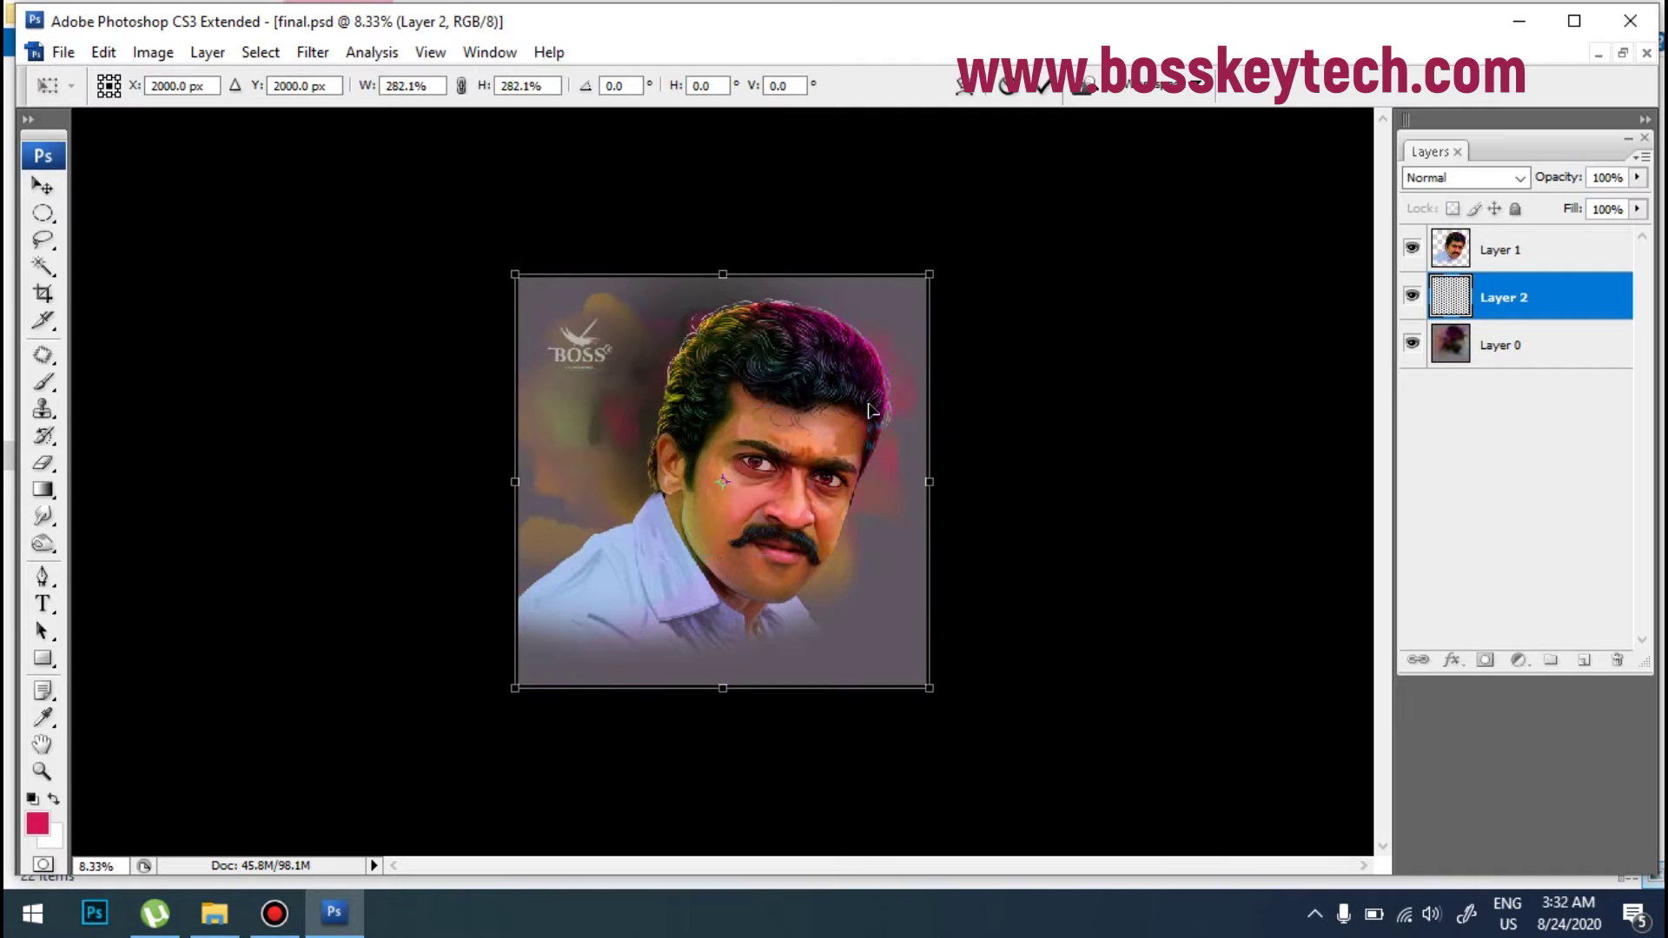
key(Return)
key(r)
key(ctrl+plus)
key(ctrl+plus)
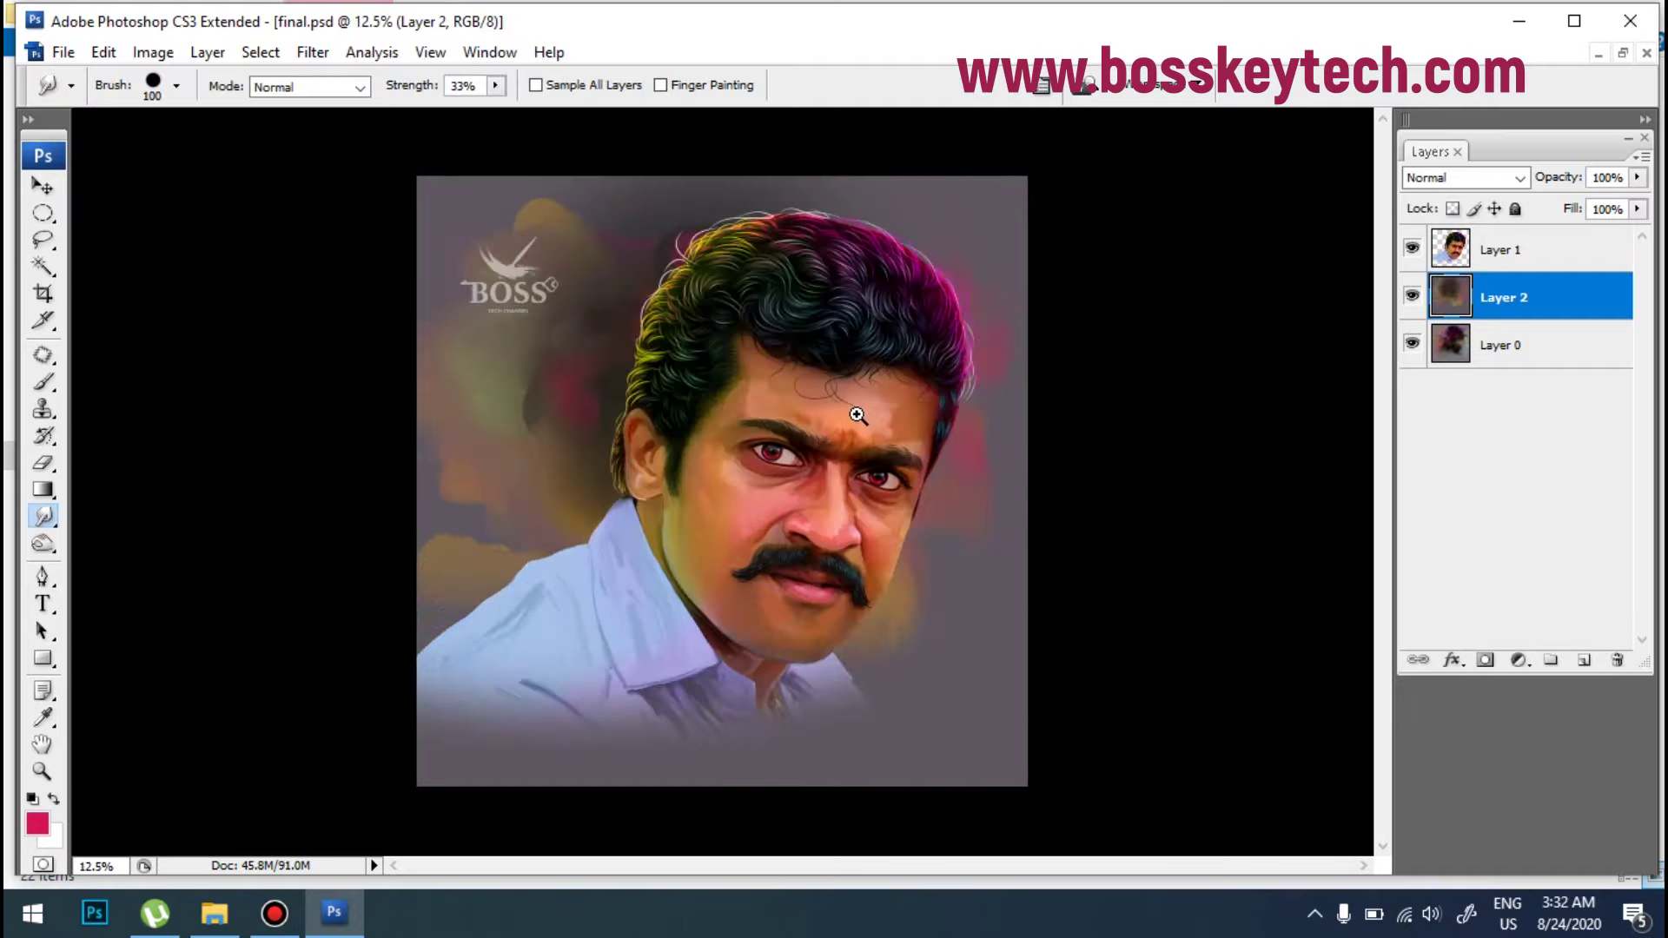
Step: Toggle the texture layer to compare, preview a +26 hue shift, and cancel it
click(1412, 296)
click(1412, 296)
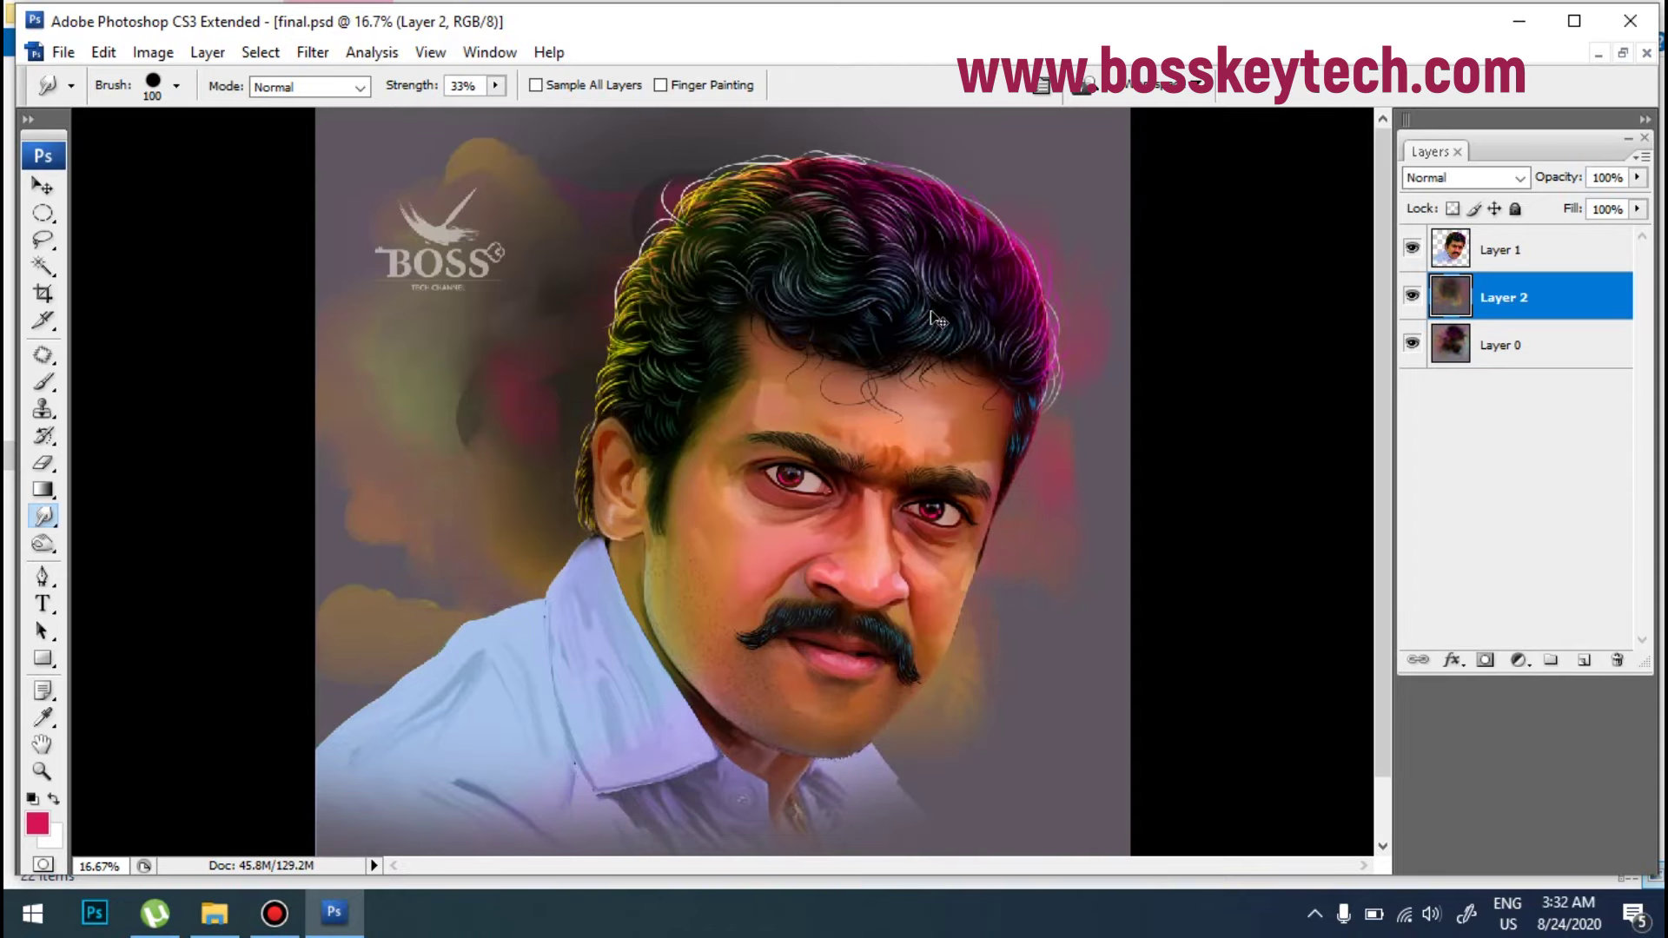
key(ctrl+u)
mouse_move(1102, 301)
mouse_down()
mouse_move(1136, 304)
mouse_move(1049, 310)
mouse_move(1069, 306)
mouse_up()
click(1345, 276)
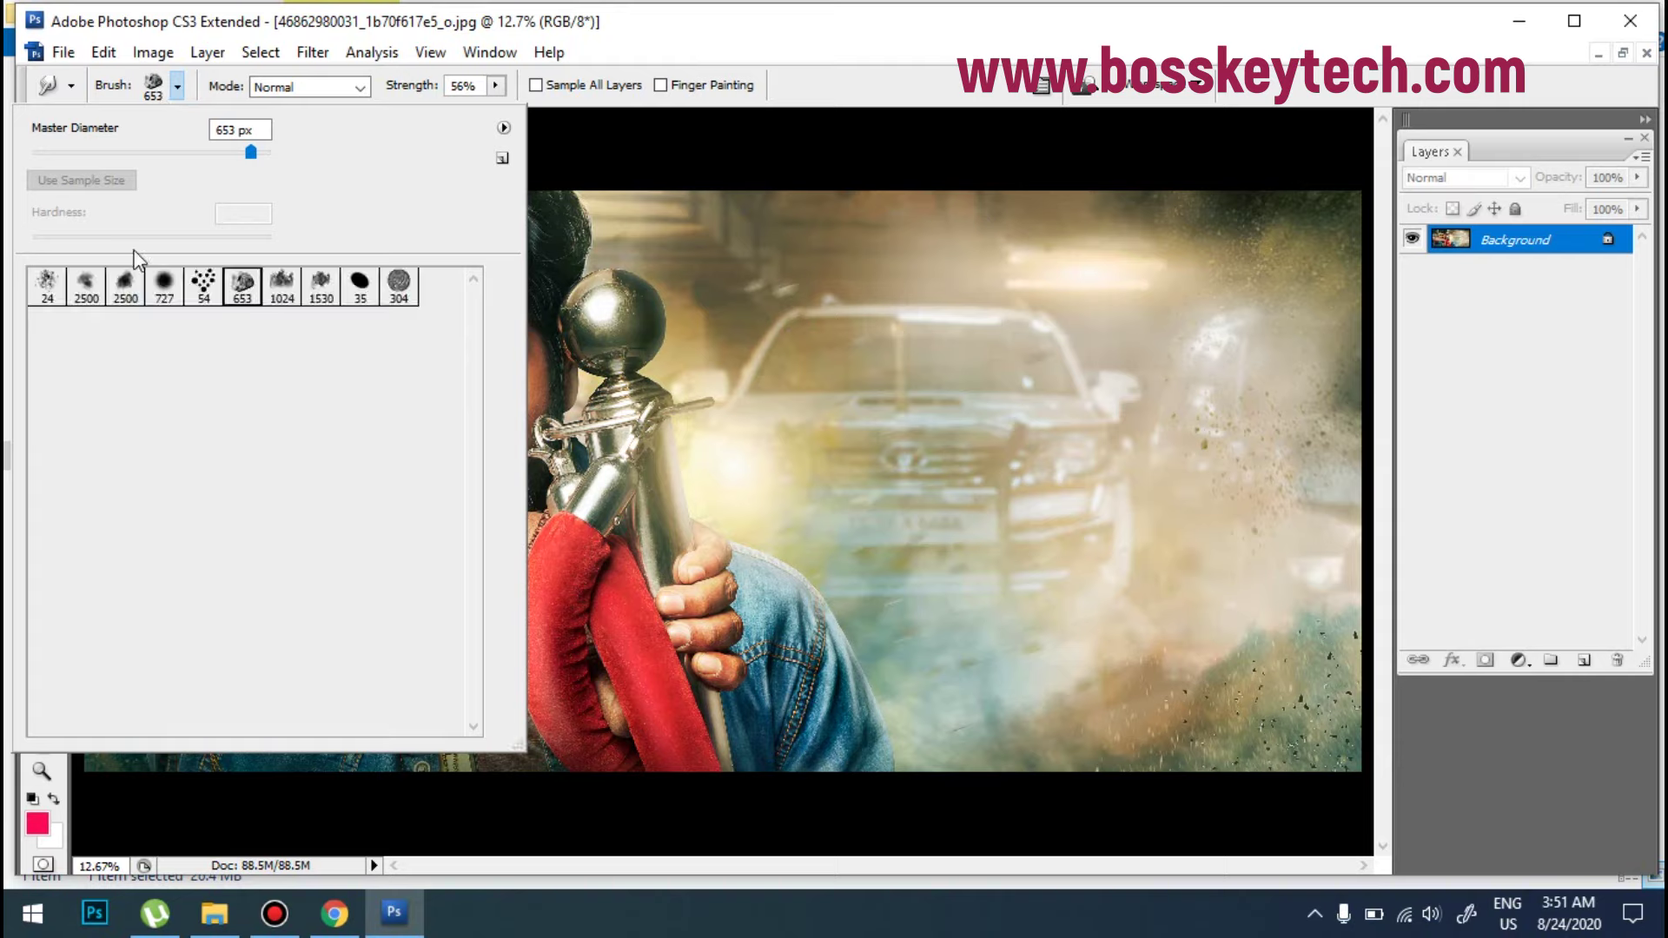
Step: Choose the soft 727 px round brush tip and zoom in on the man's face
click(164, 287)
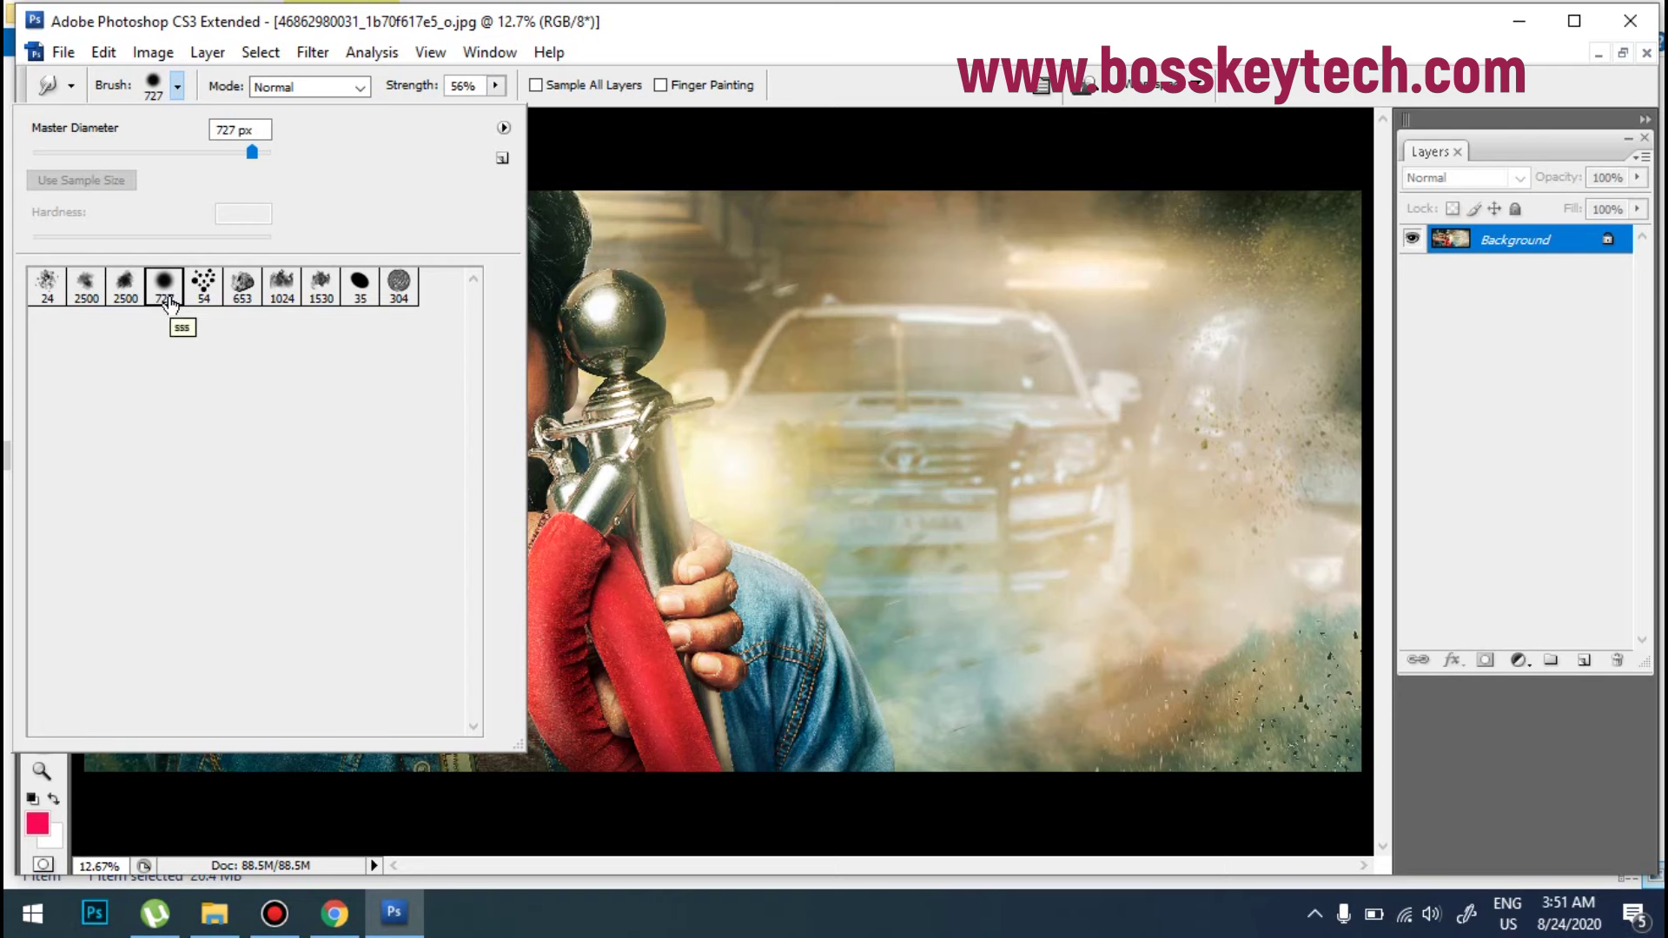
click(734, 449)
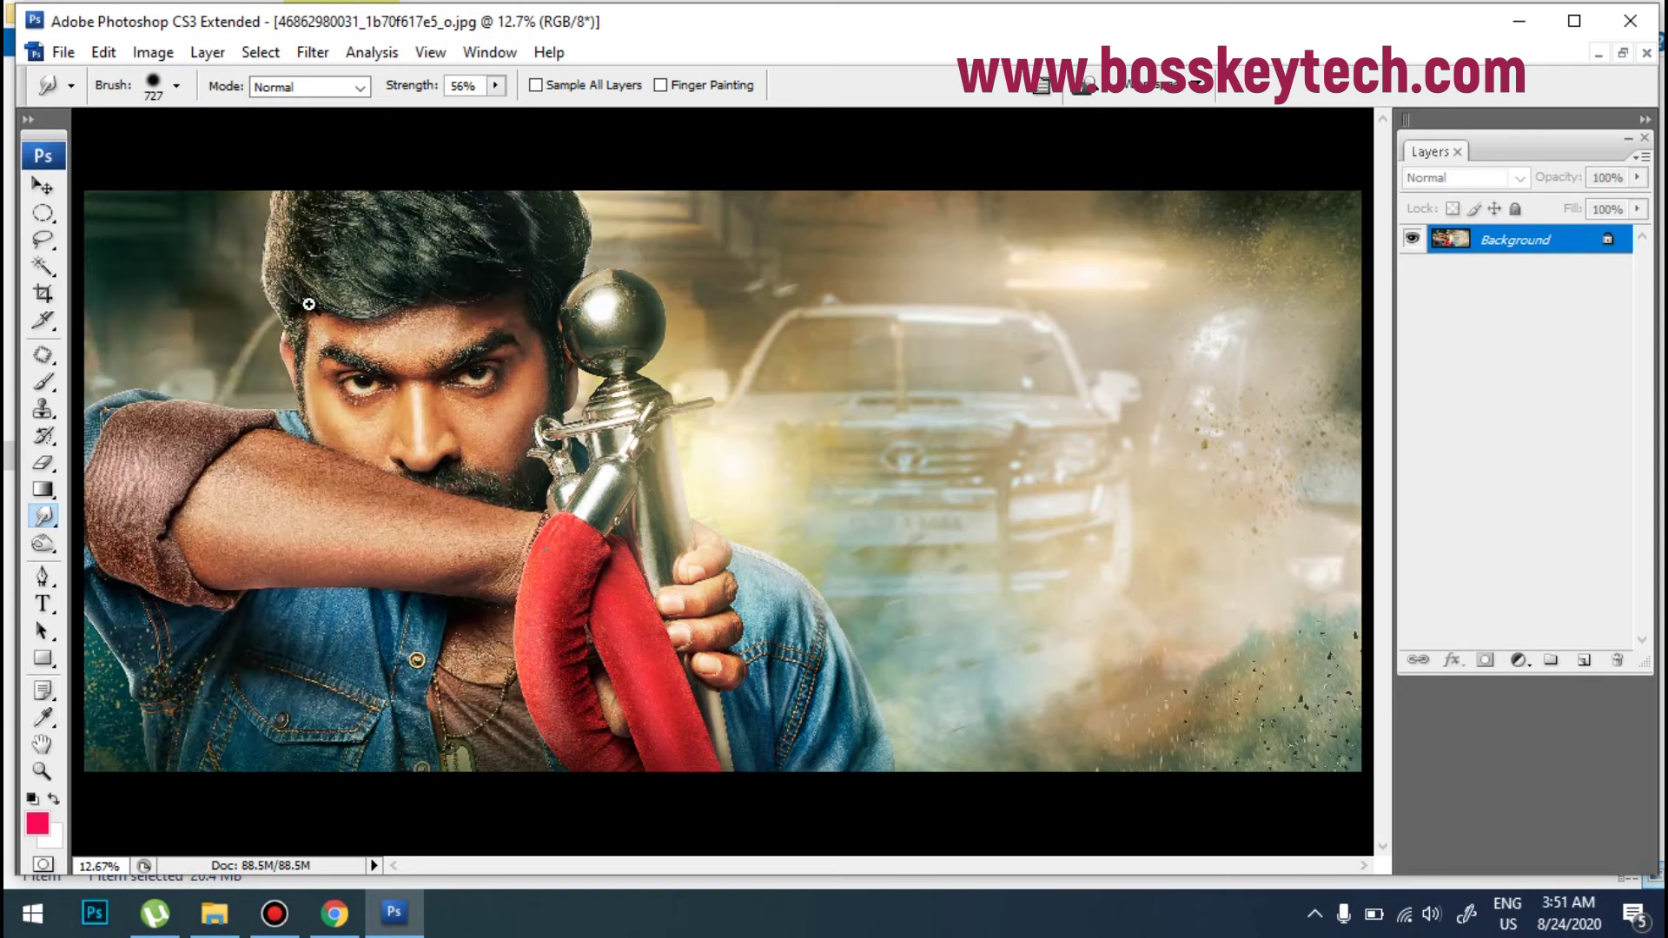
drag(309, 304, 556, 557)
ctrl+click(826, 458)
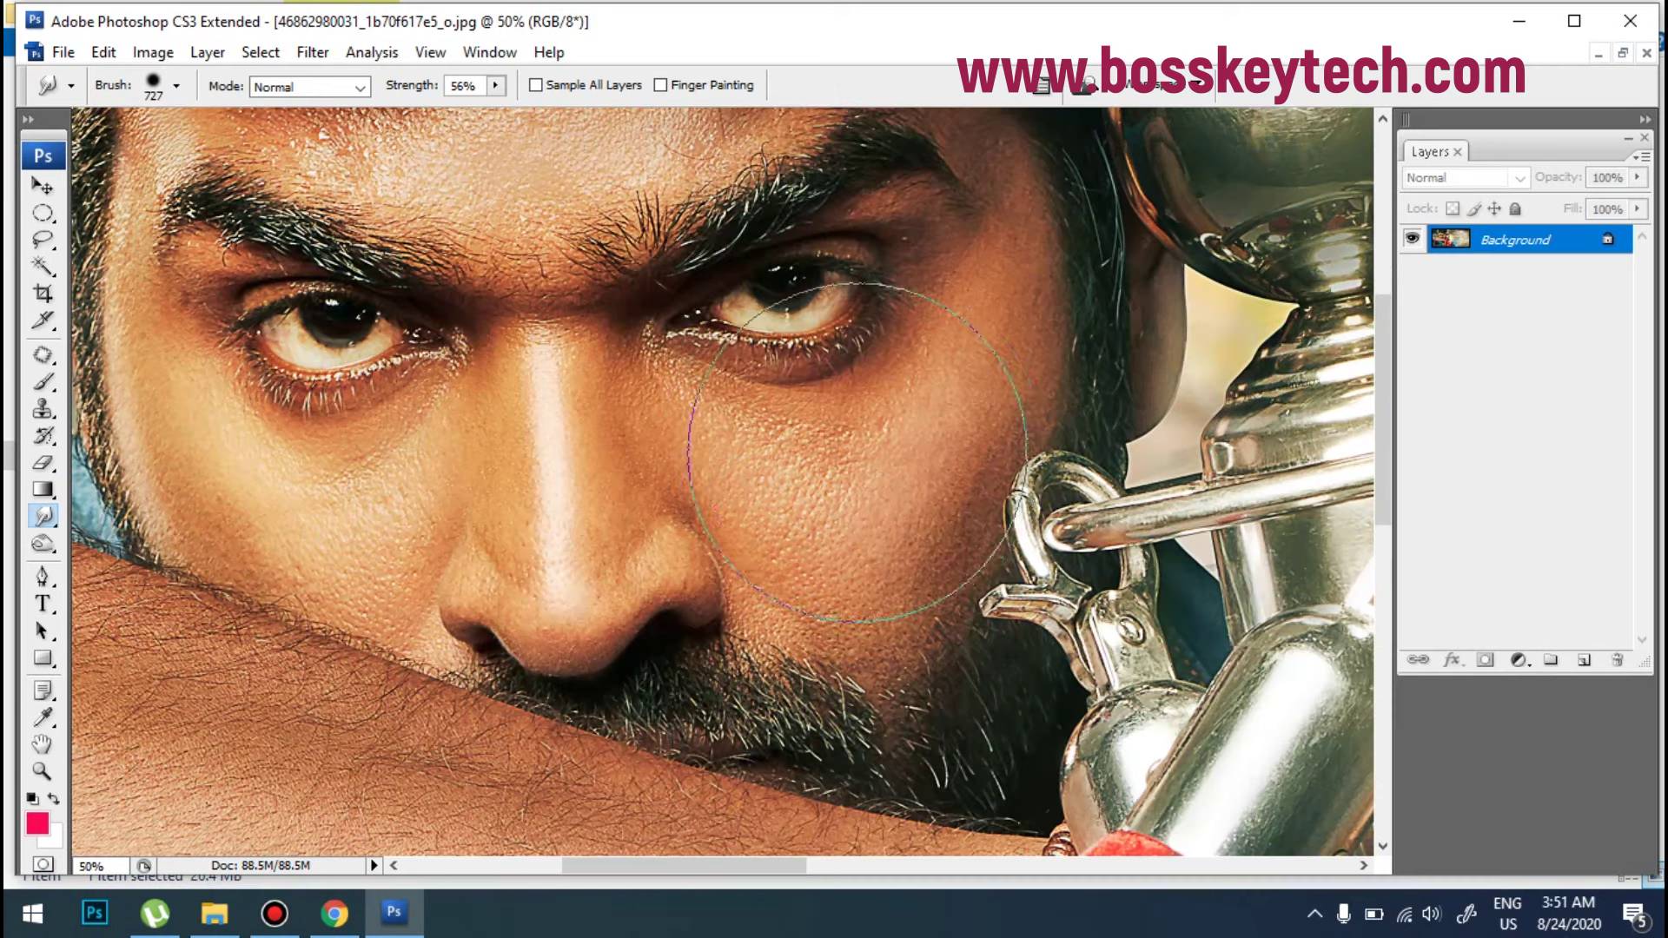
Step: Resize the smudge brush down to 150 px and zoom closer on the nose
key(bracketright)
key(bracketright)
key(bracketright)
key(bracketright)
key(bracketright)
key(bracketright)
key(bracketright)
key(bracketright)
key(bracketright)
key(bracketright)
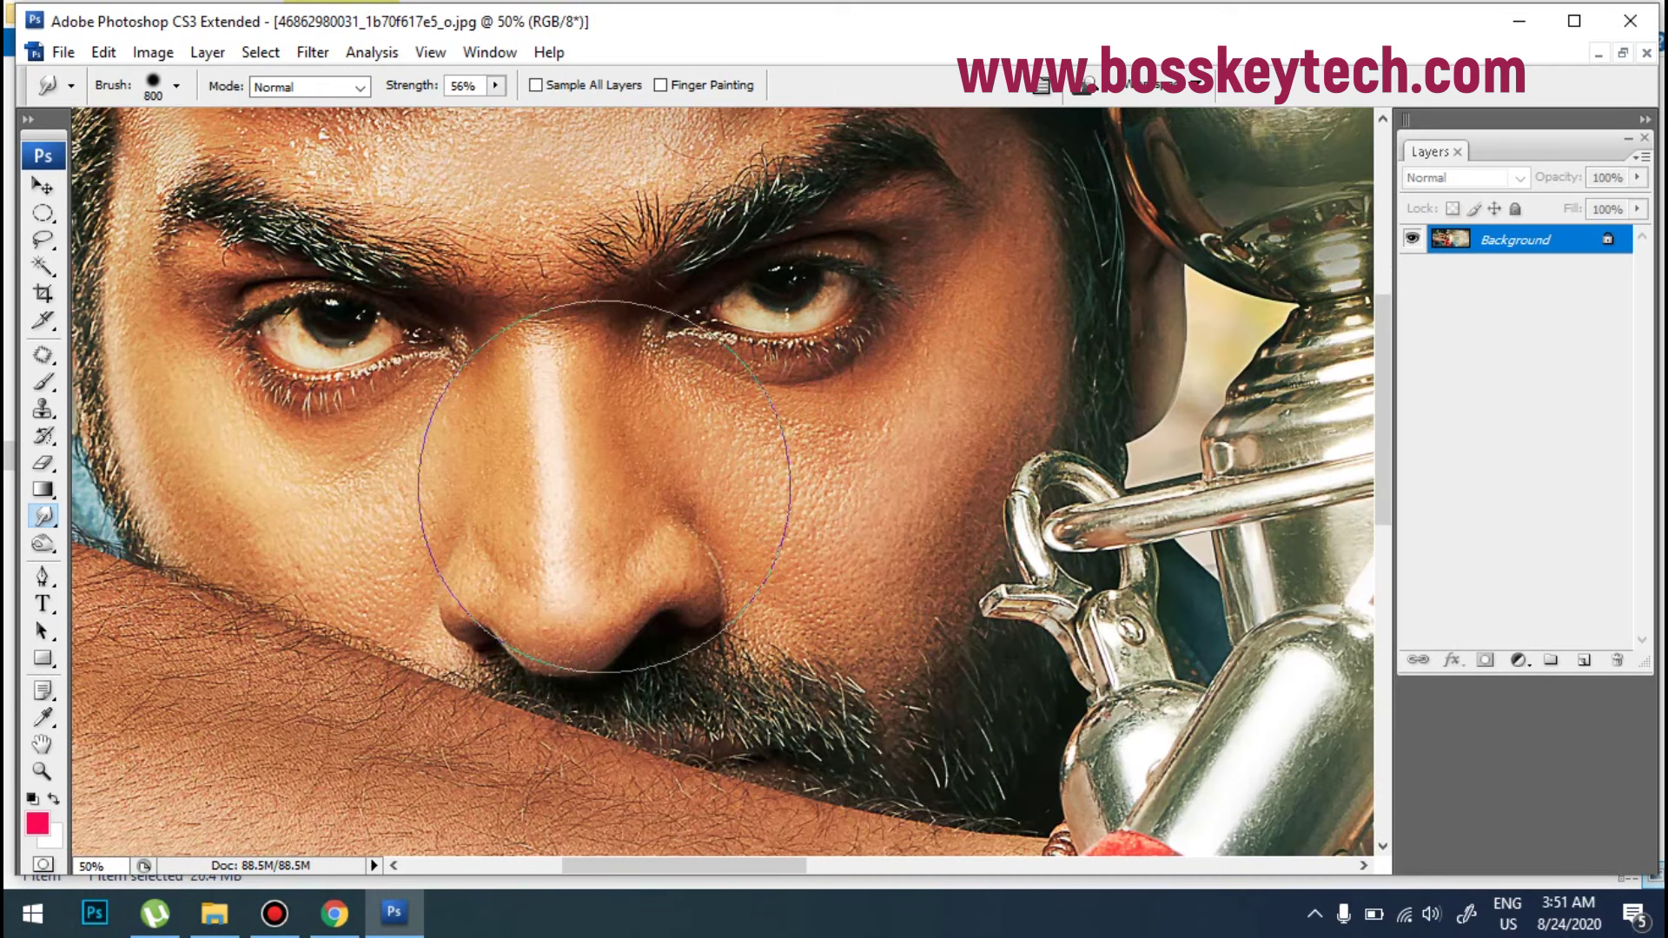
key(bracketright)
key(bracketright)
key(bracketright)
key(bracketright)
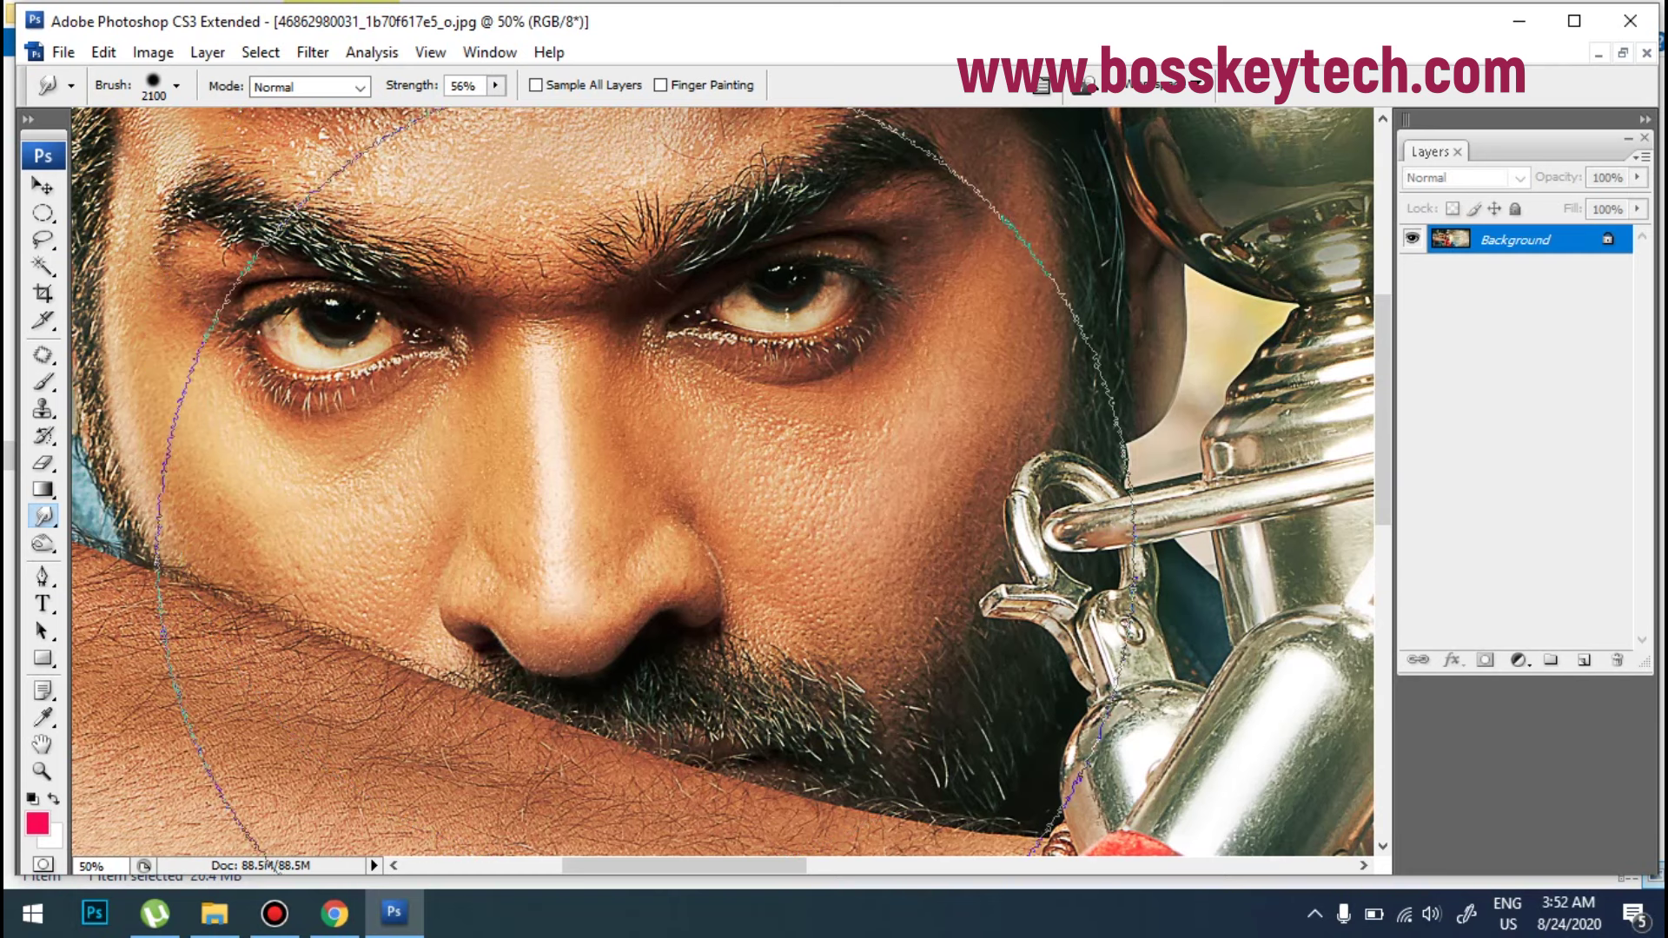
key(bracketleft)
key(bracketleft)
key(bracketleft)
key(bracketleft)
key(bracketleft)
key(bracketleft)
key(bracketleft)
key(bracketleft)
key(bracketleft)
key(bracketleft)
key(bracketleft)
key(bracketleft)
key(bracketleft)
key(bracketleft)
key(bracketleft)
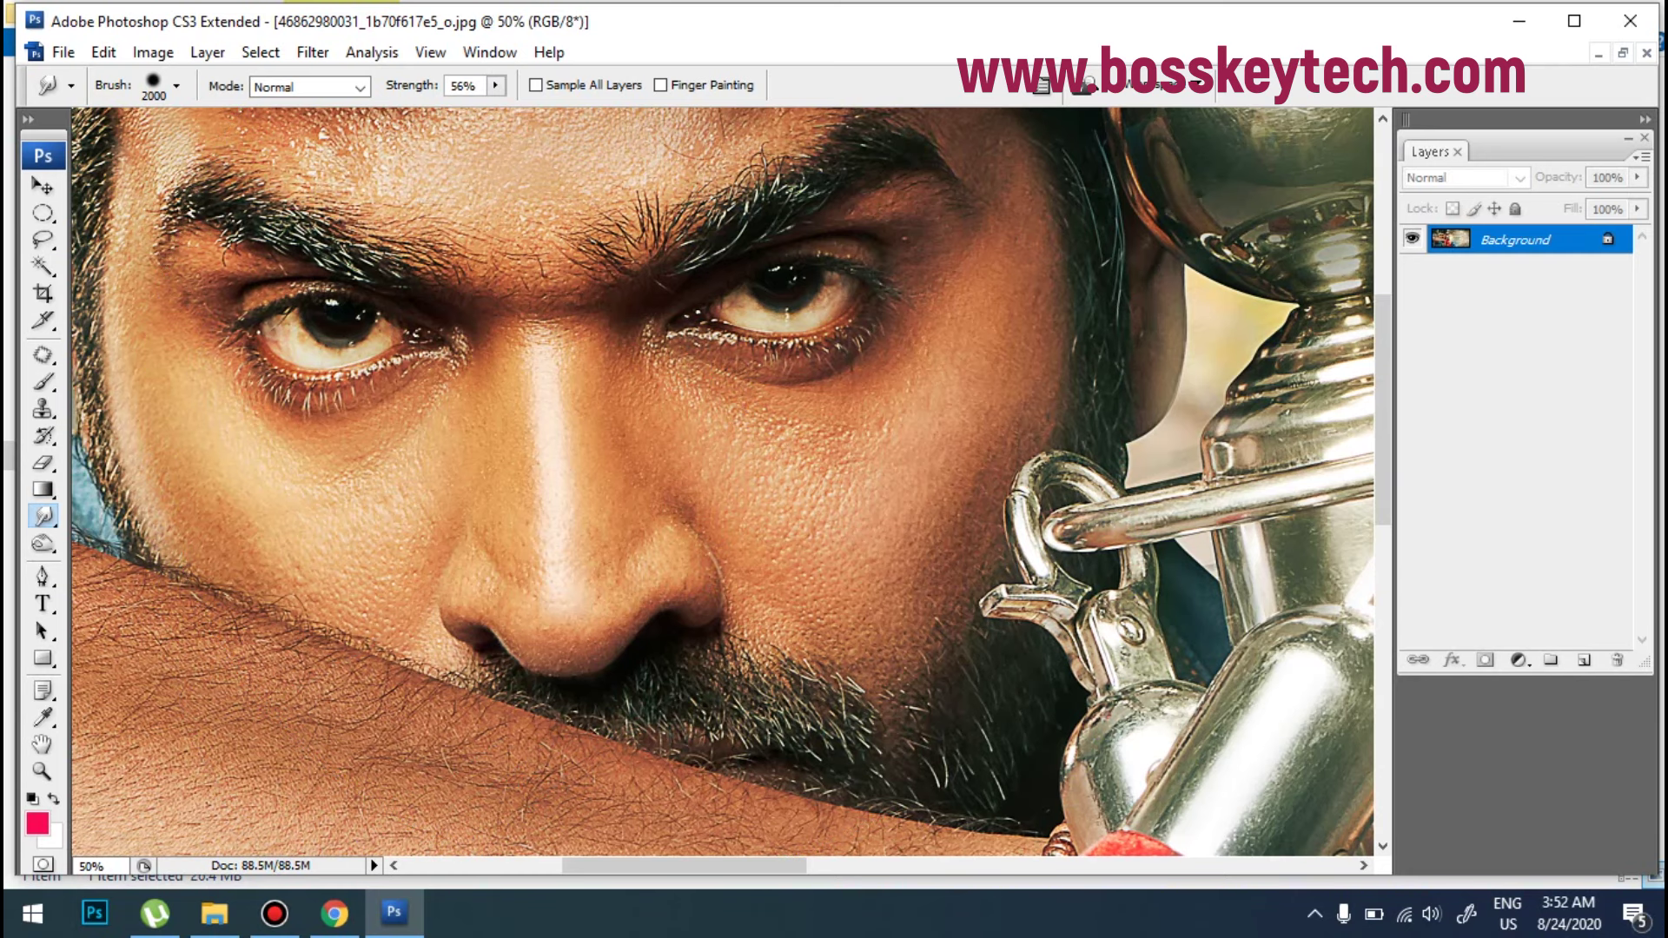
key(bracketleft)
key(bracketleft)
key(bracketleft)
key(bracketleft)
key(bracketleft)
key(bracketleft)
key(bracketleft)
key(bracketleft)
key(ctrl+plus)
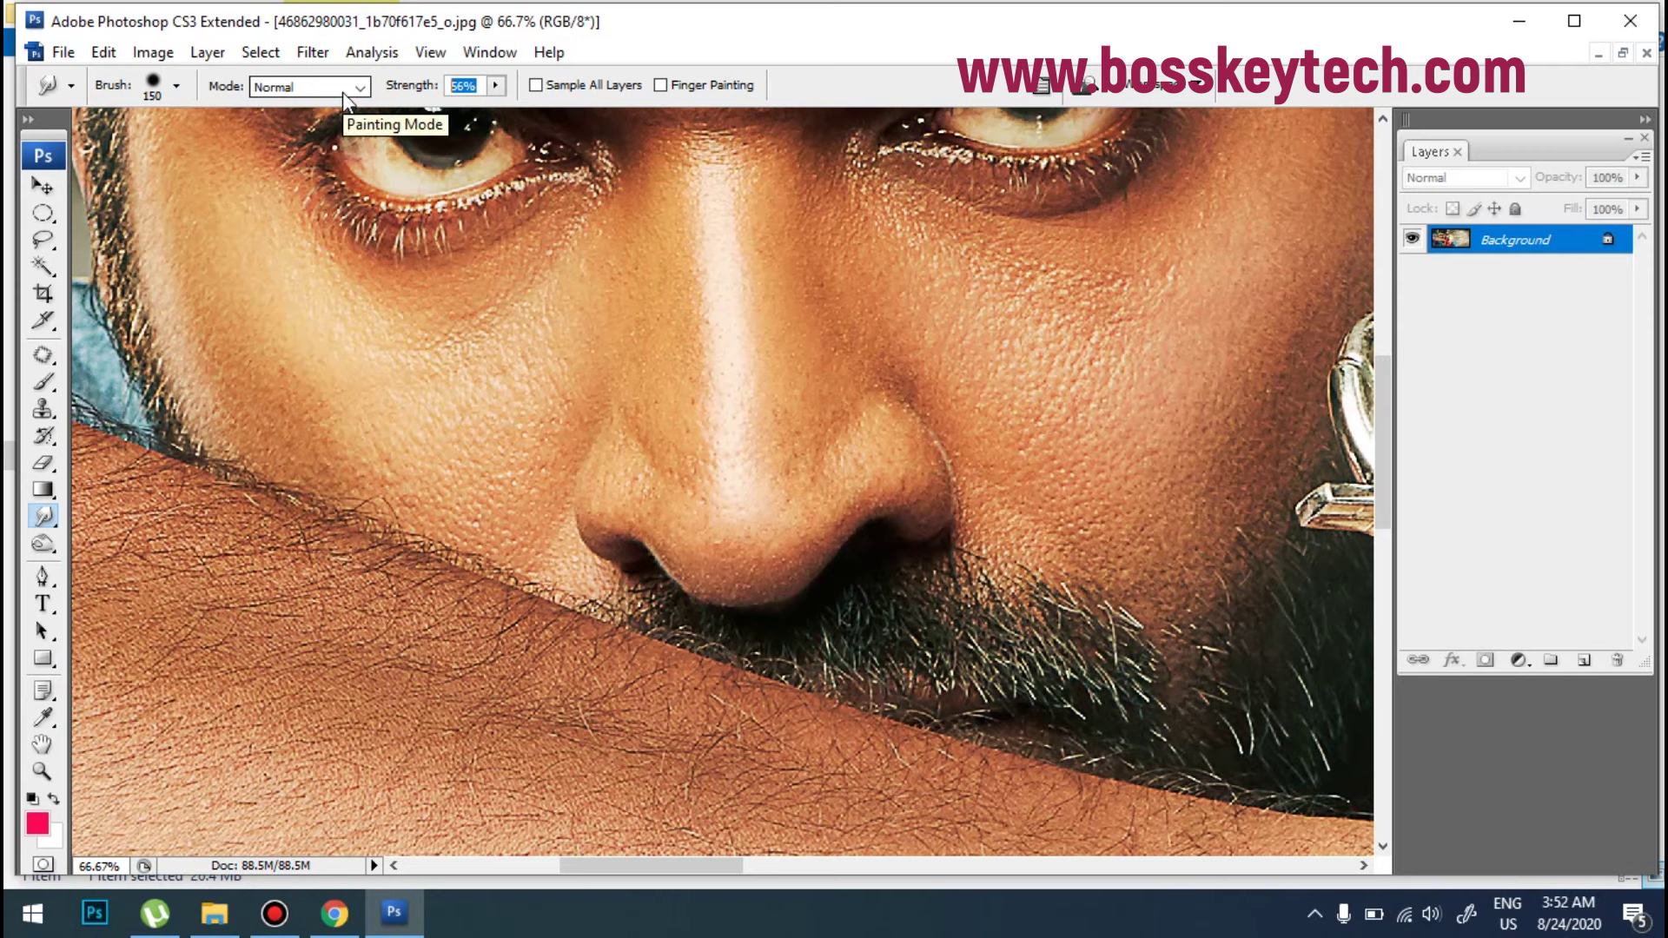
Step: Set smudge Strength to 70% and brush Spacing to 1%, viewing the nose at 200%
text(70)
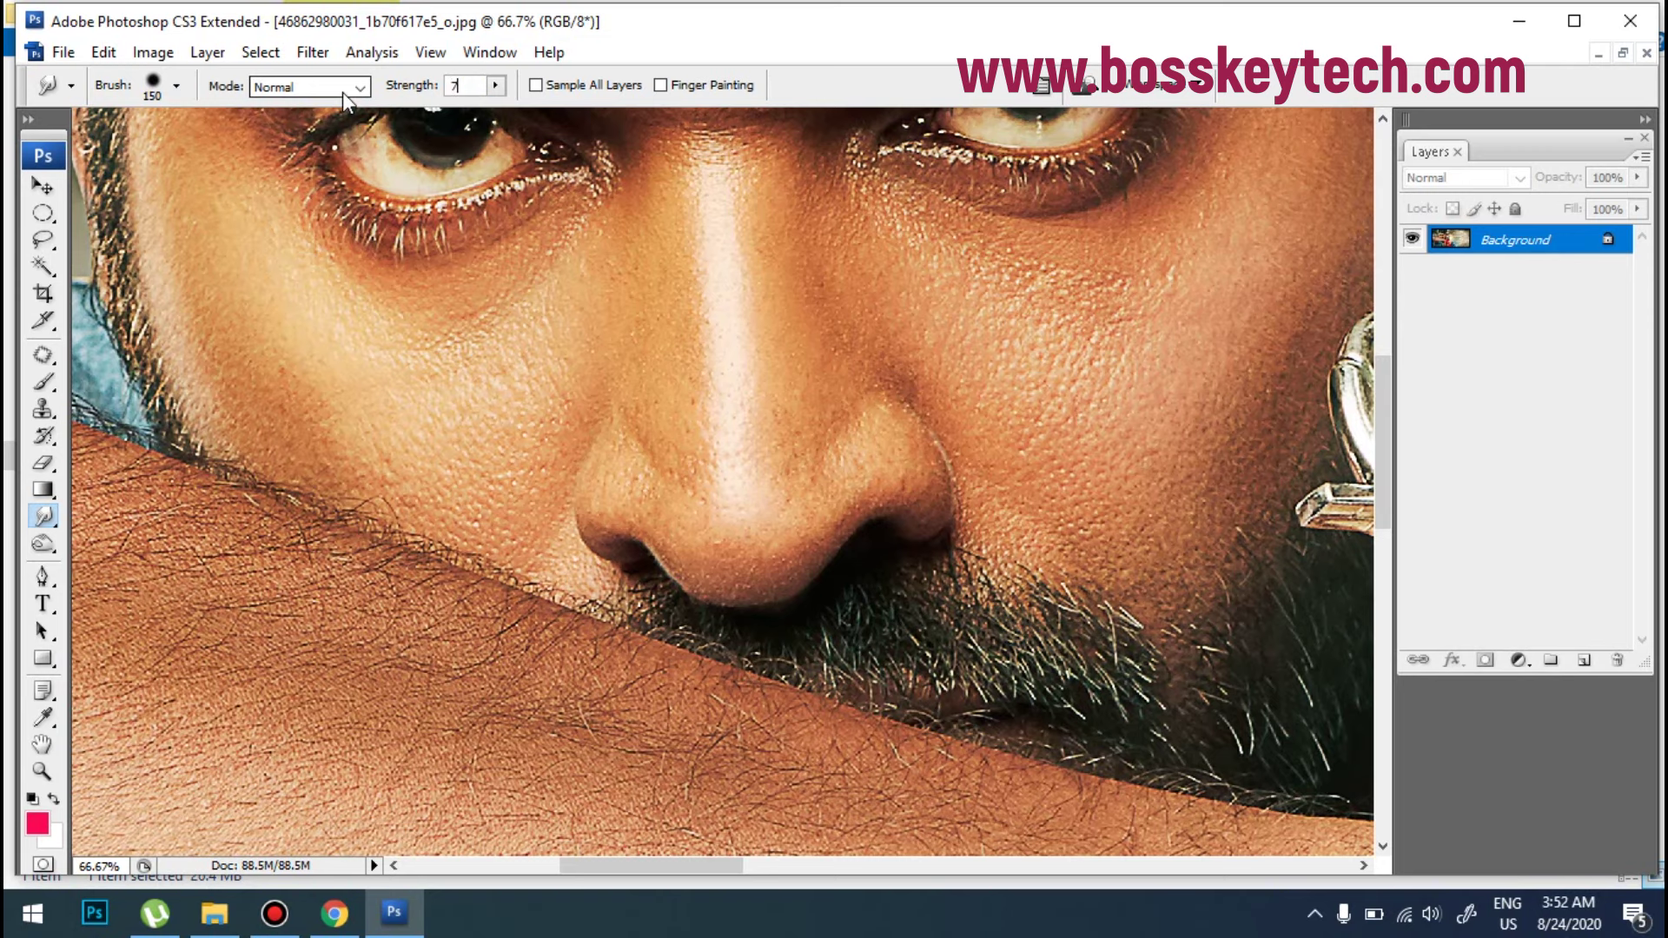
click(1041, 84)
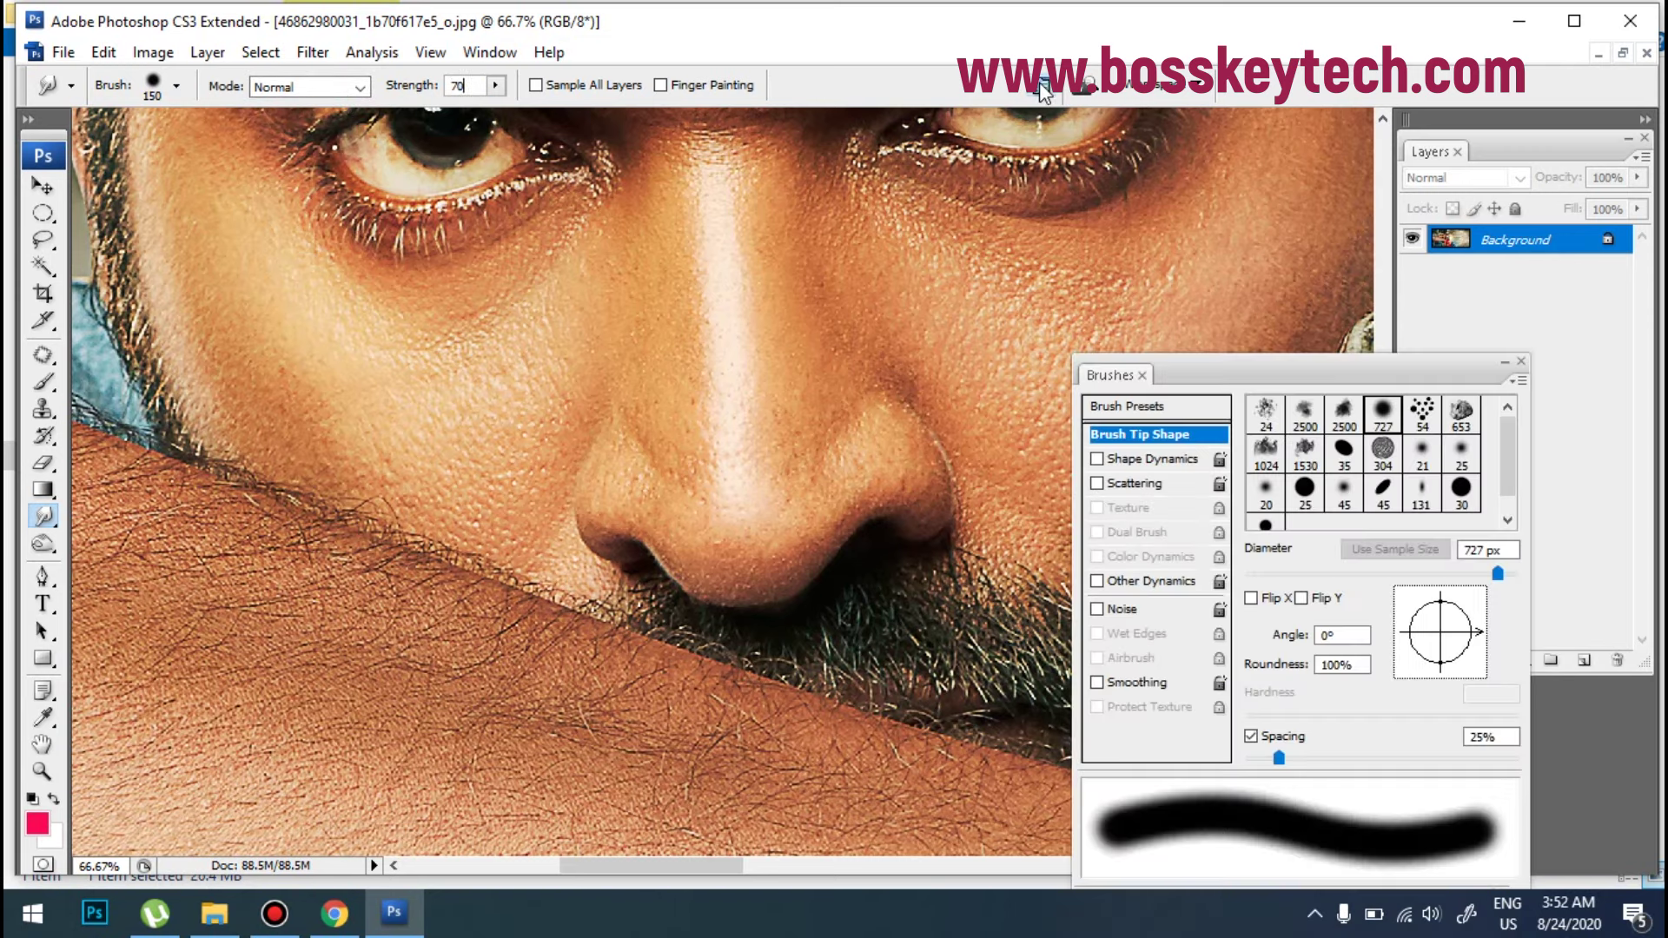
drag(1275, 370, 1356, 226)
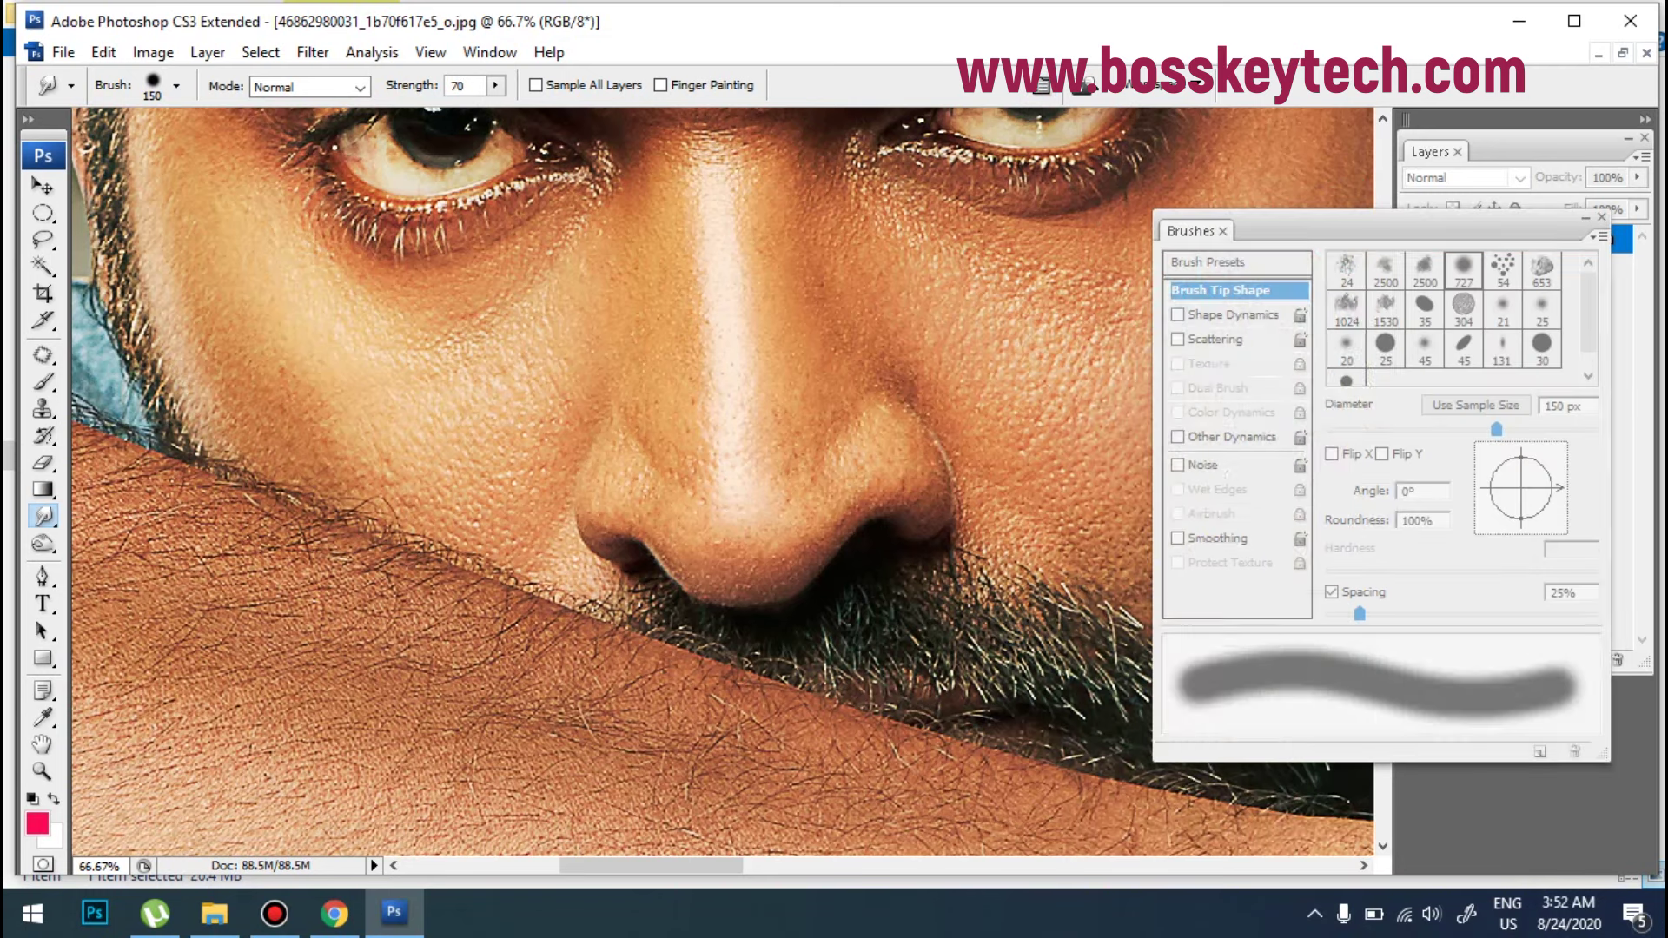
drag(1203, 614, 1182, 614)
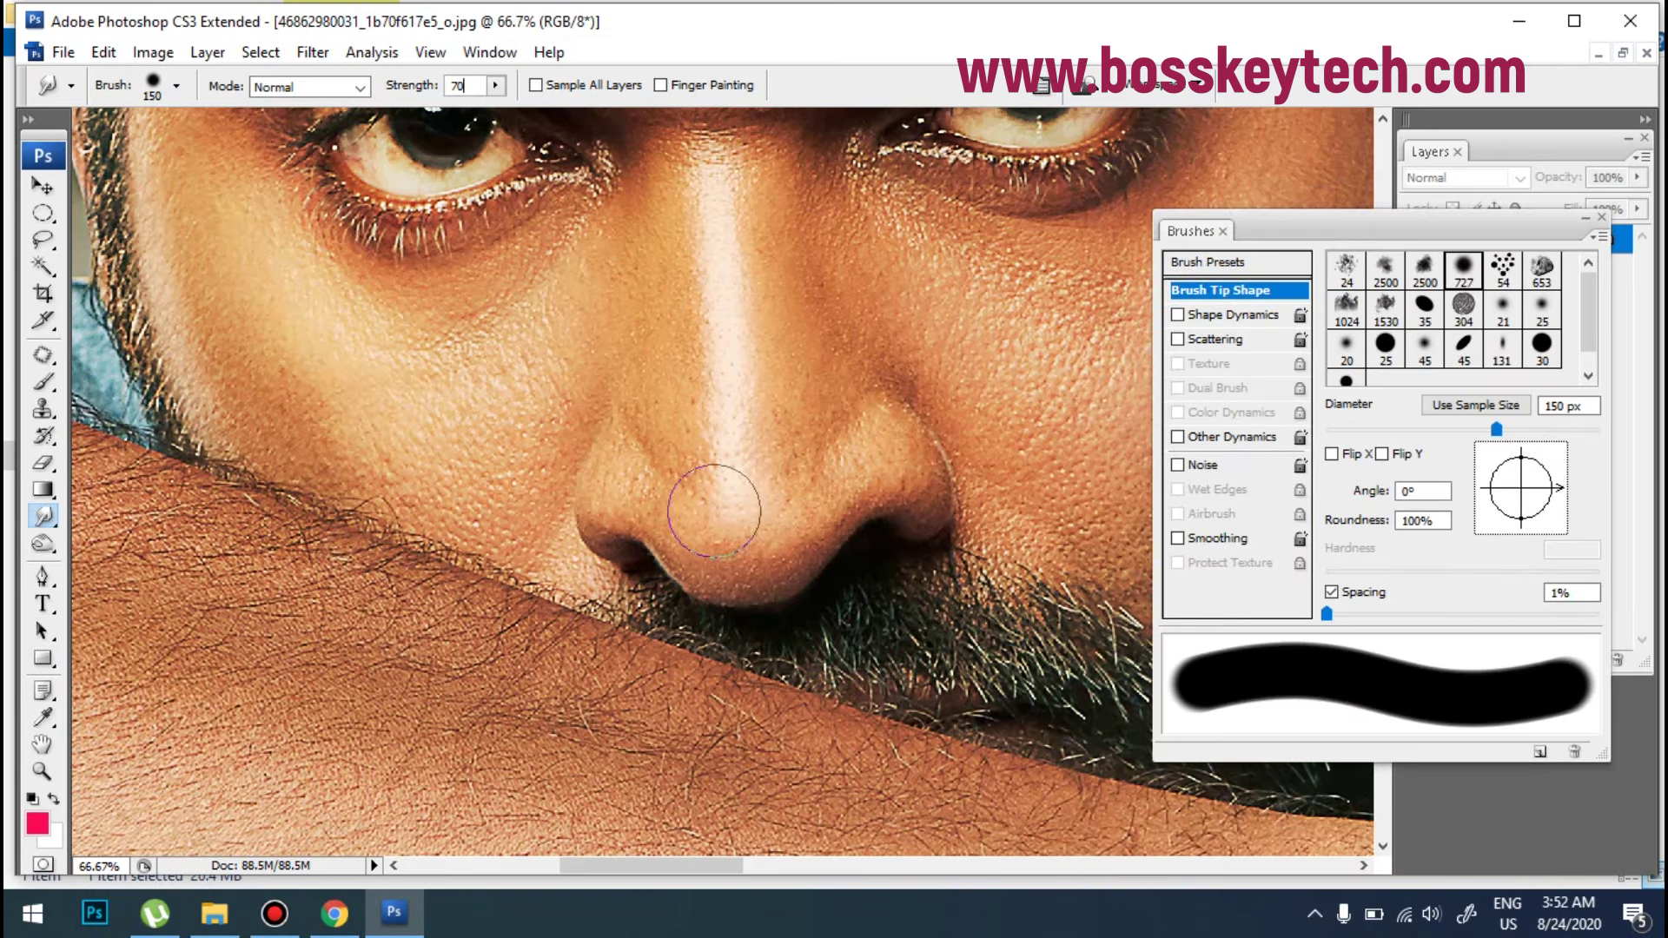
ctrl+click(742, 461)
ctrl+click(748, 477)
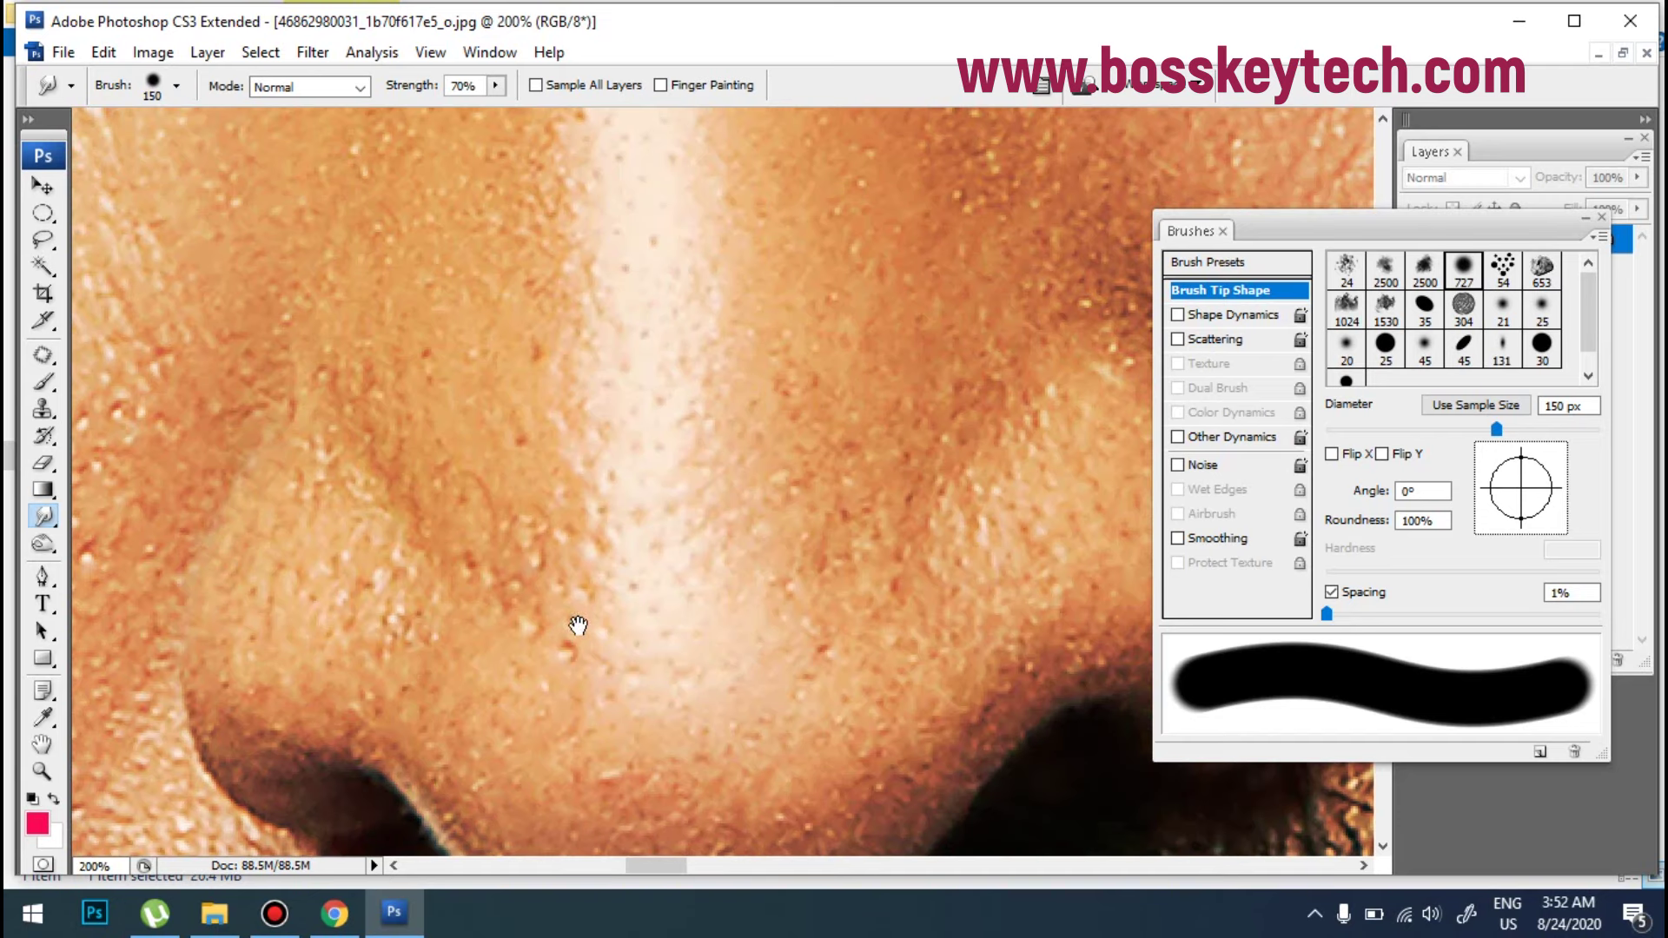
drag(574, 665, 694, 470)
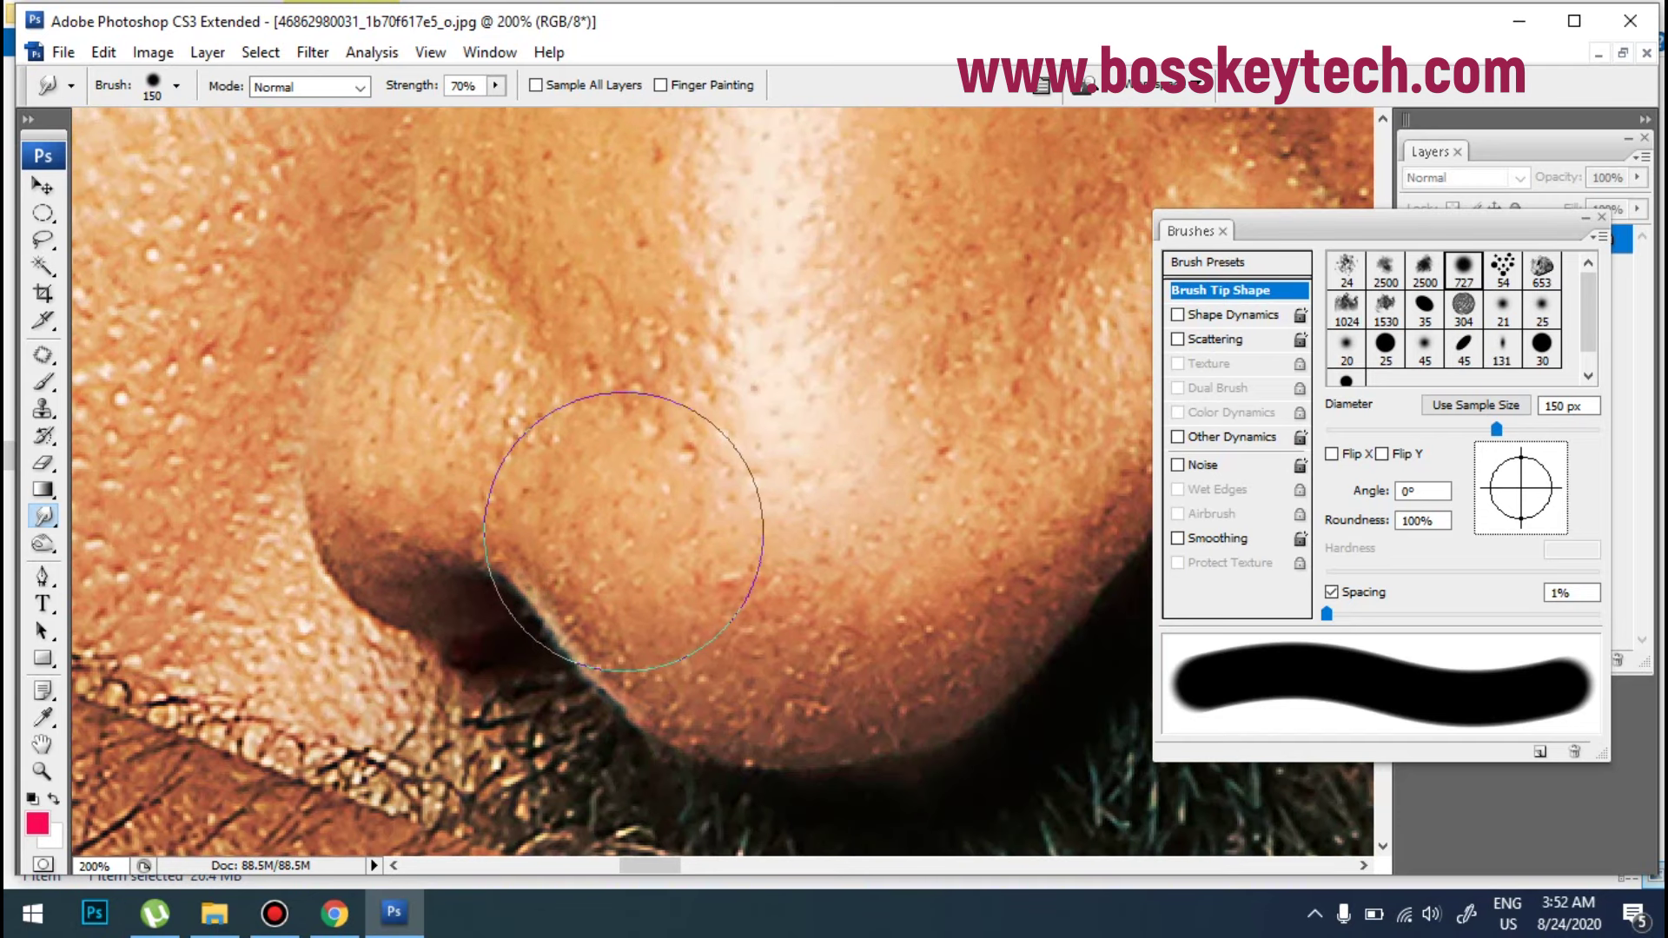
Step: At a 50 px brush, smooth the skin texture on the nose and along its side
key(bracketleft)
key(bracketleft)
key(bracketleft)
key(bracketleft)
key(bracketleft)
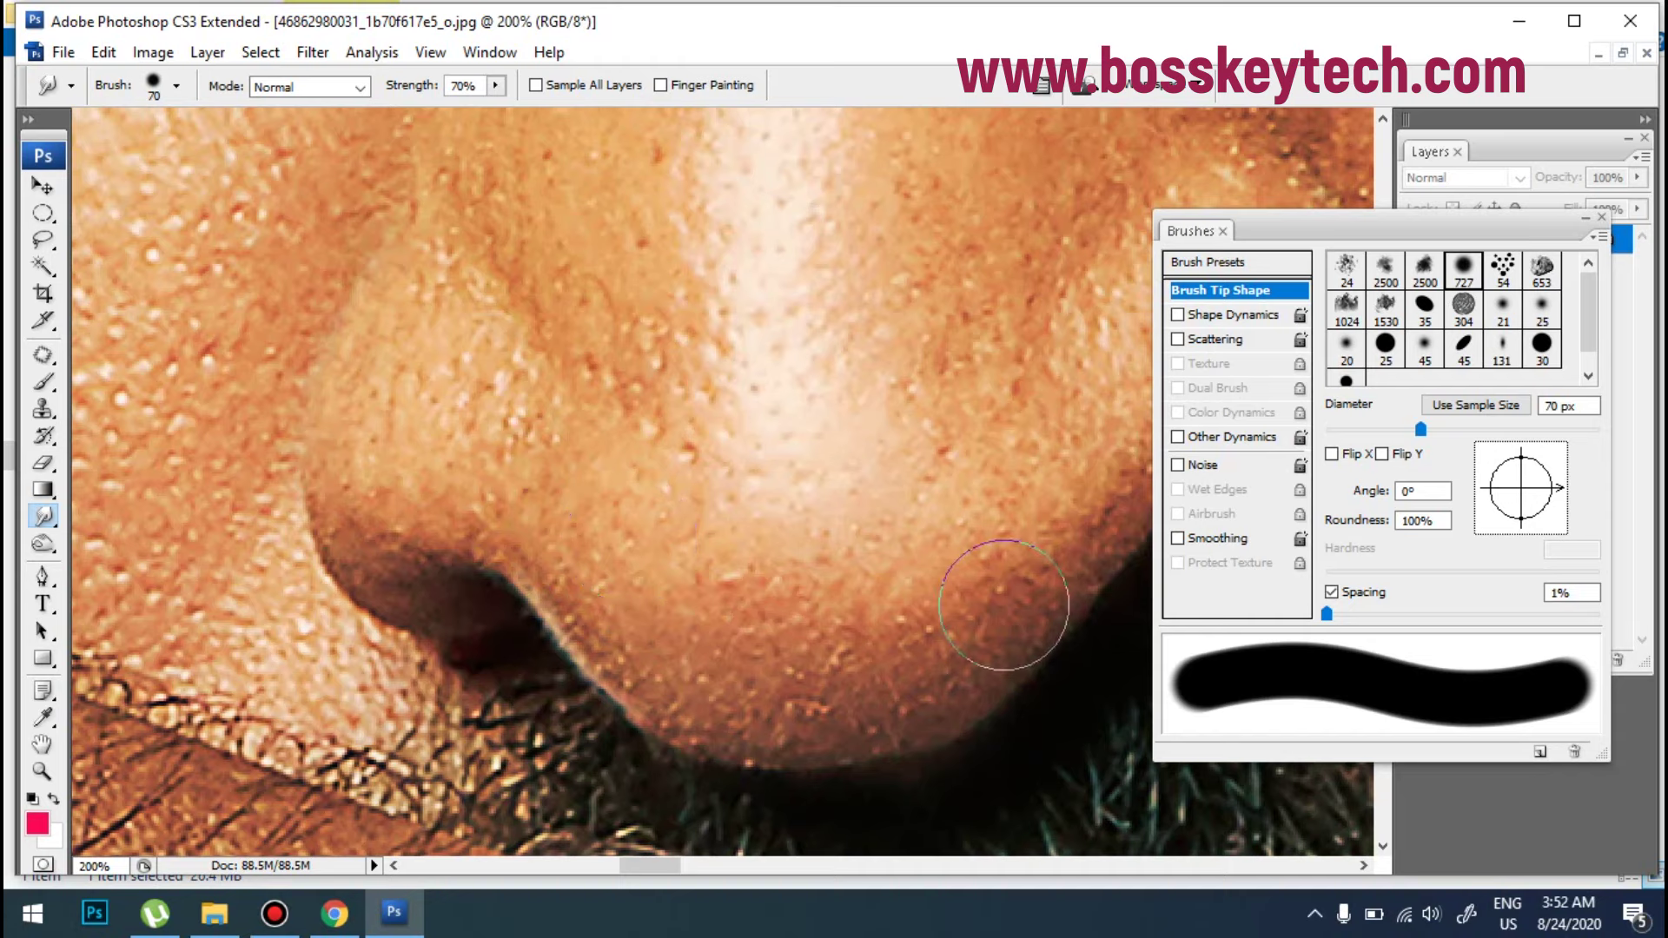
key(bracketleft)
key(bracketleft)
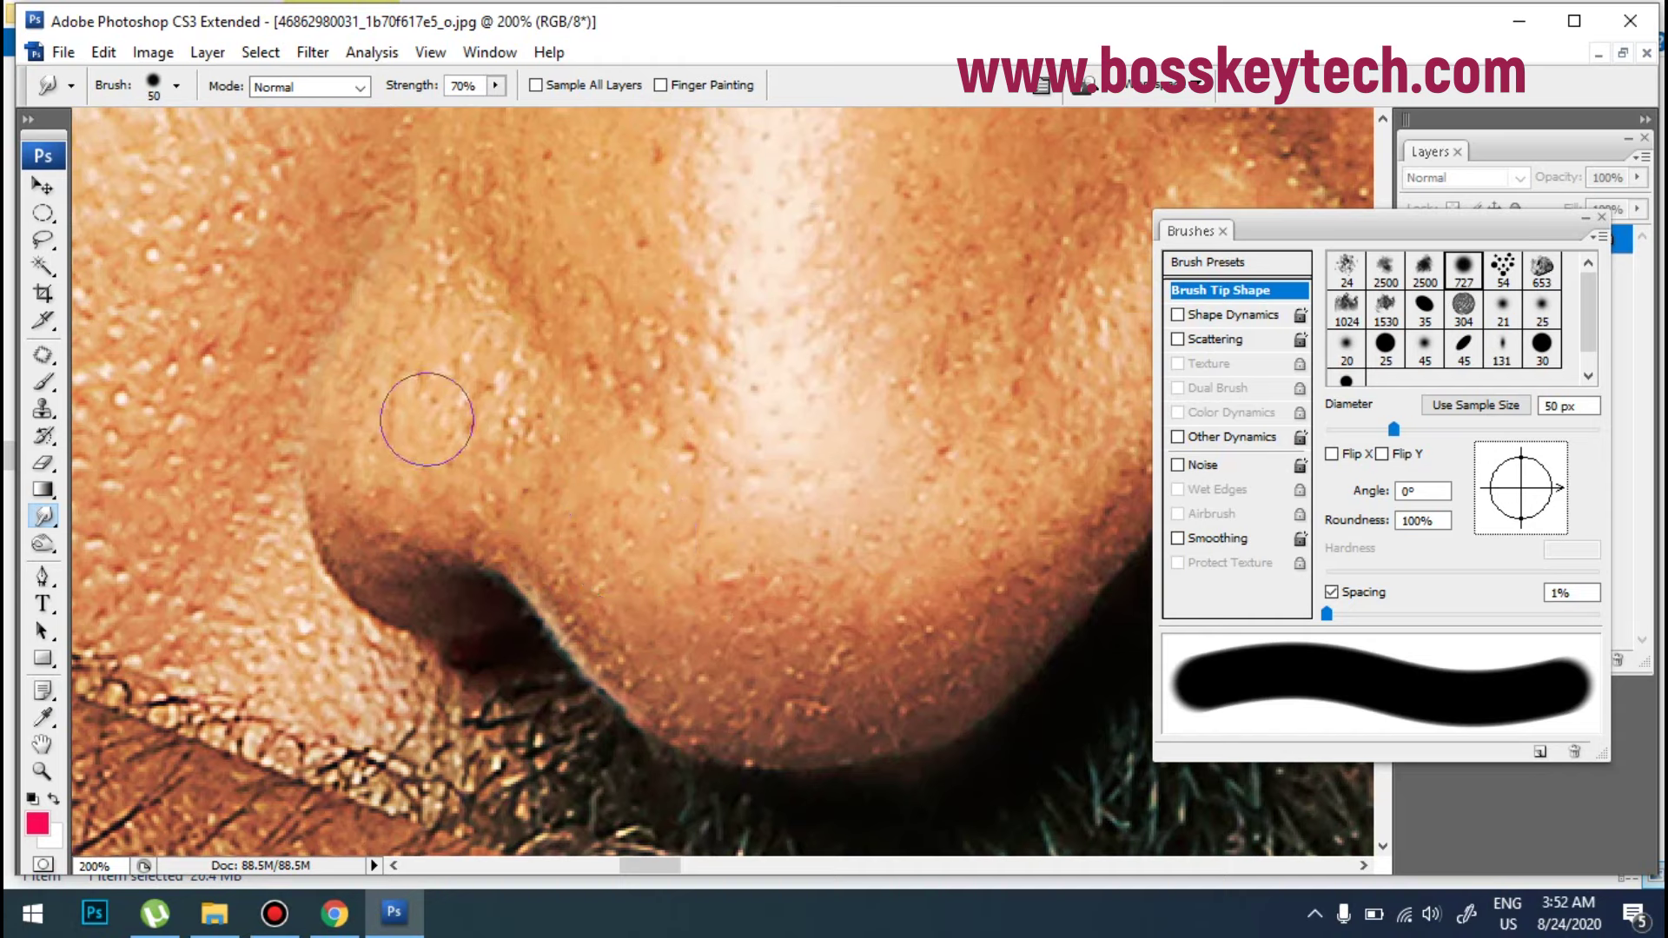
key(bracketleft)
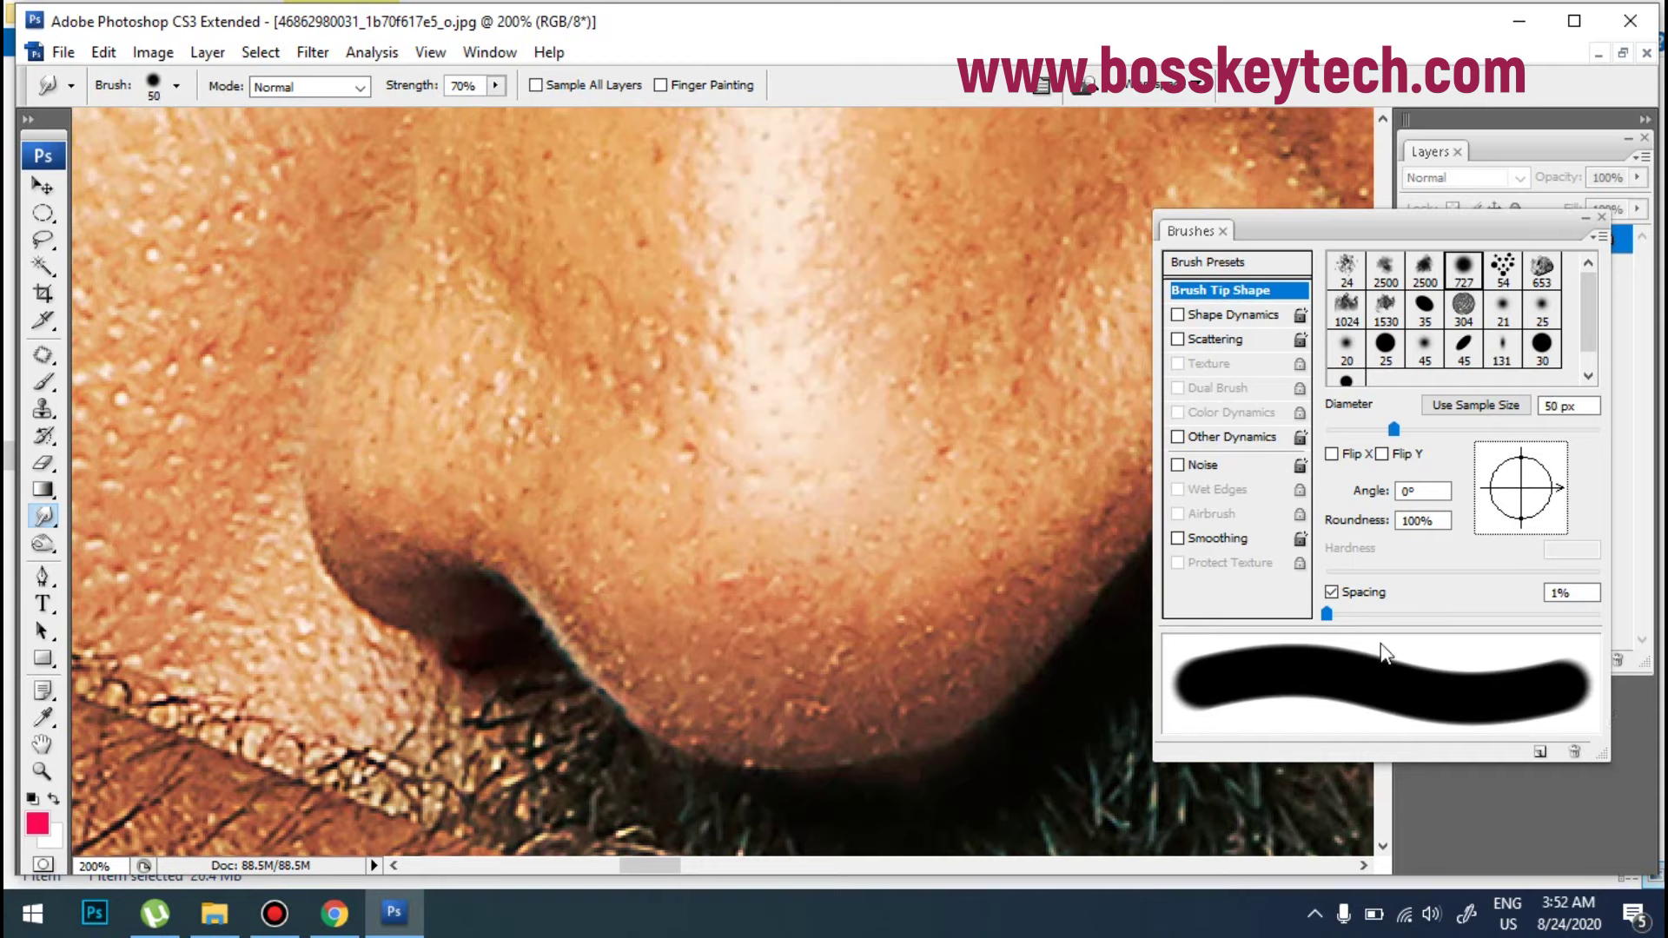
key(bracketright)
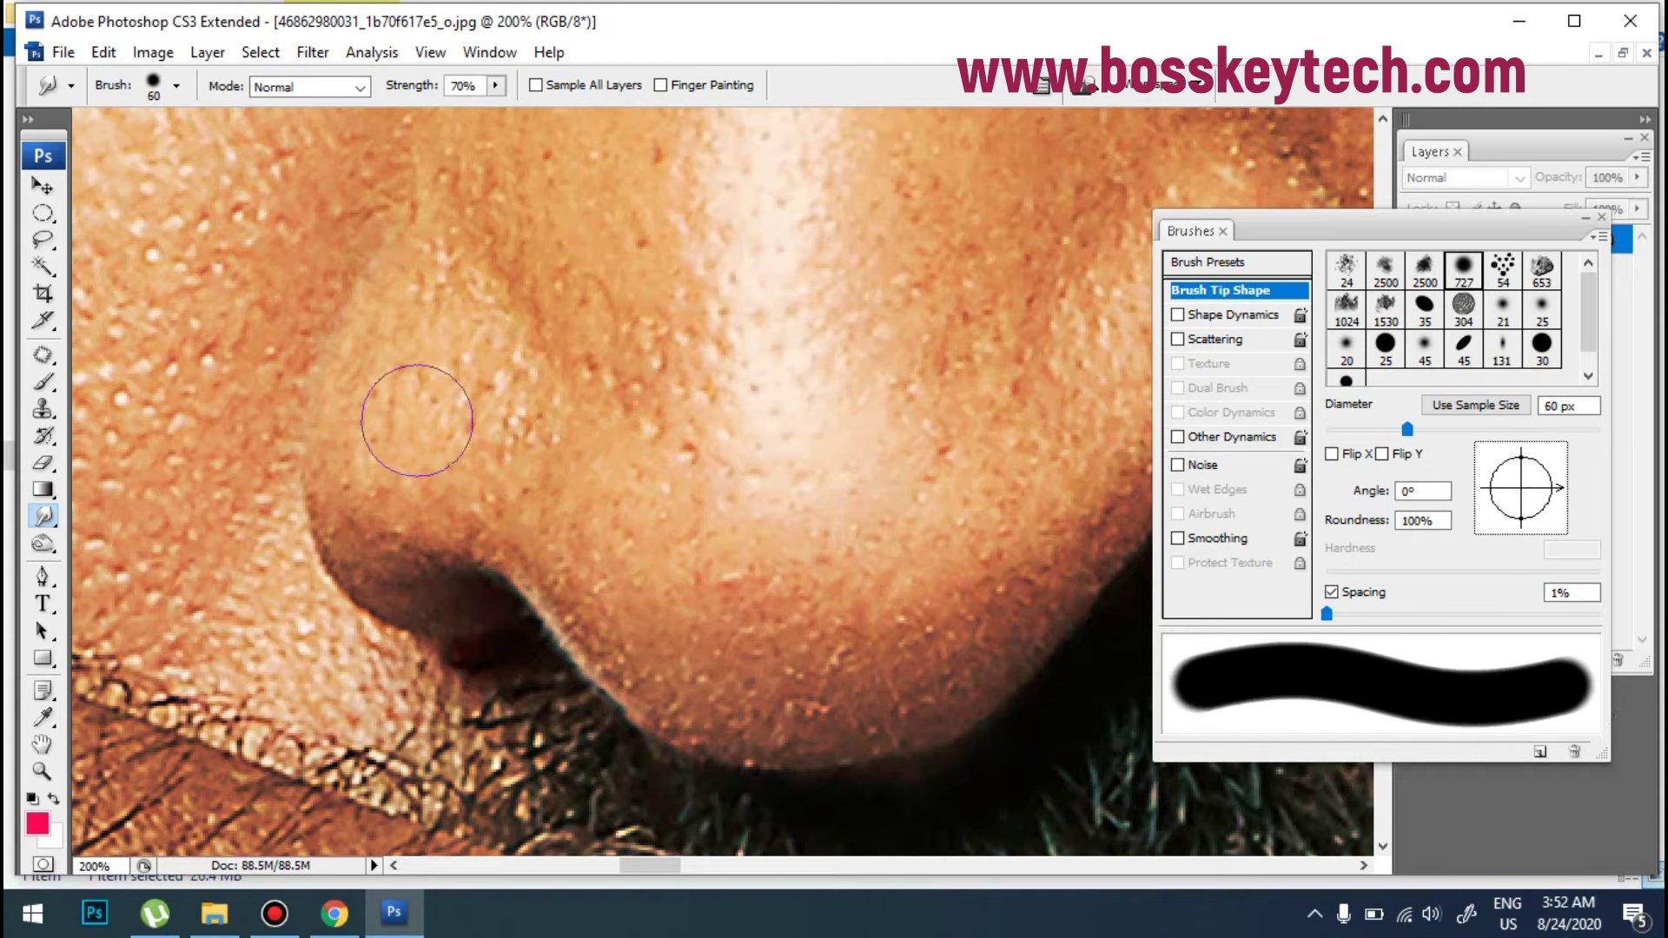
key(bracketleft)
key(bracketleft)
key(bracketleft)
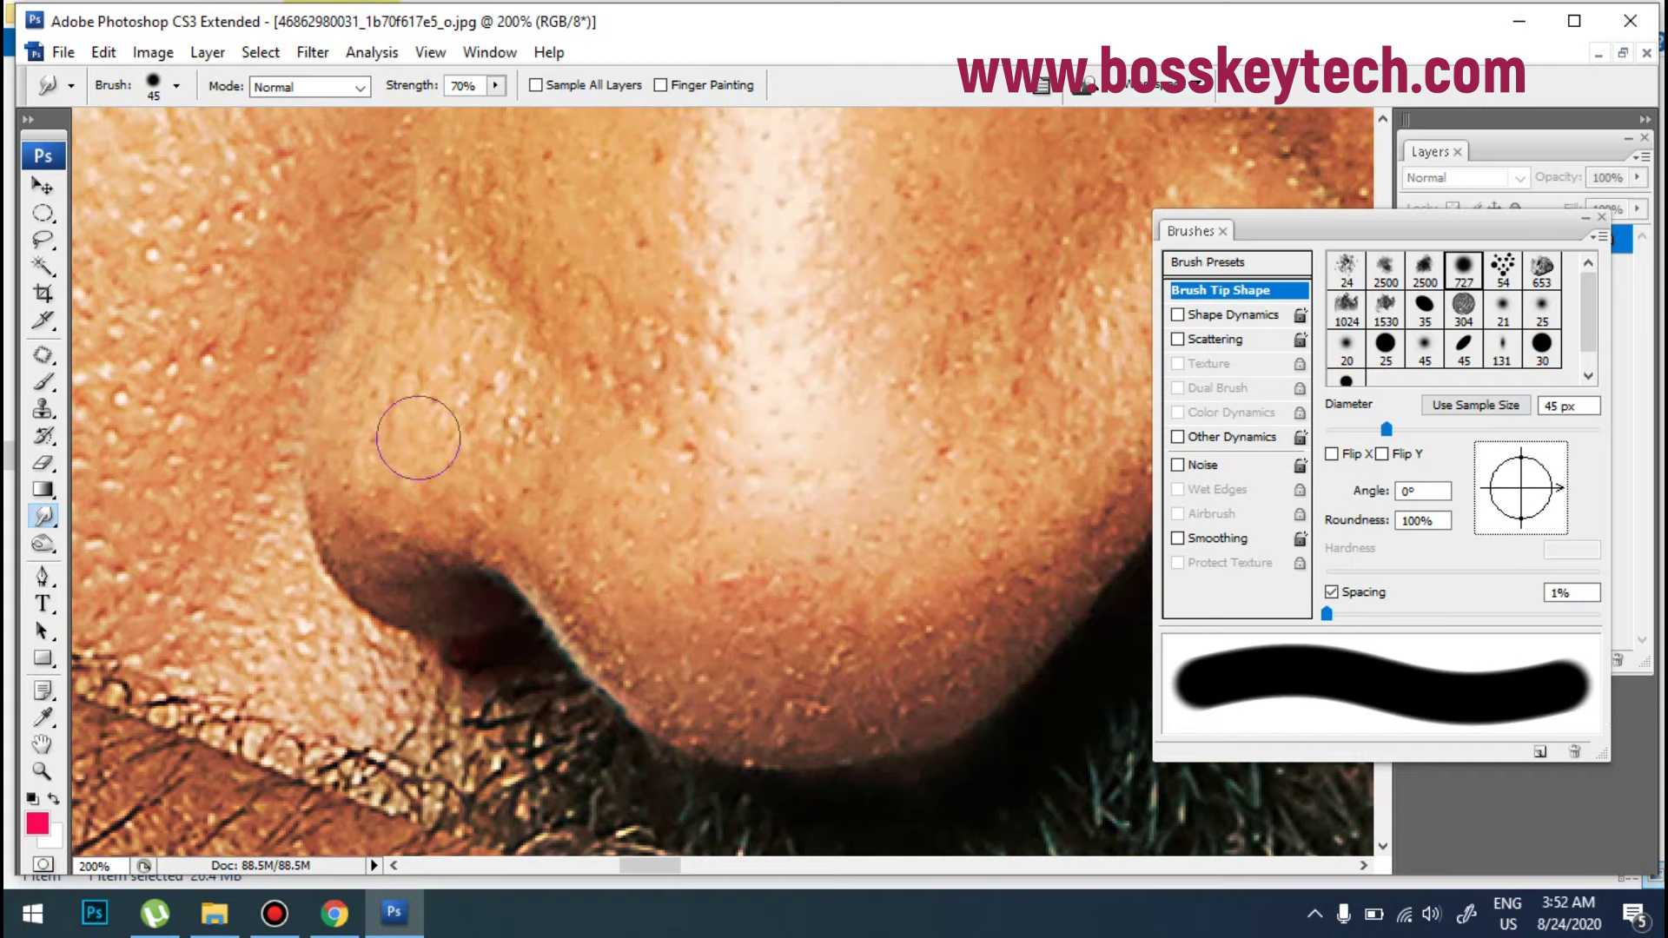
key(bracketright)
mouse_move(583, 264)
mouse_down()
mouse_move(589, 302)
mouse_move(491, 179)
mouse_move(599, 289)
mouse_move(619, 354)
mouse_up()
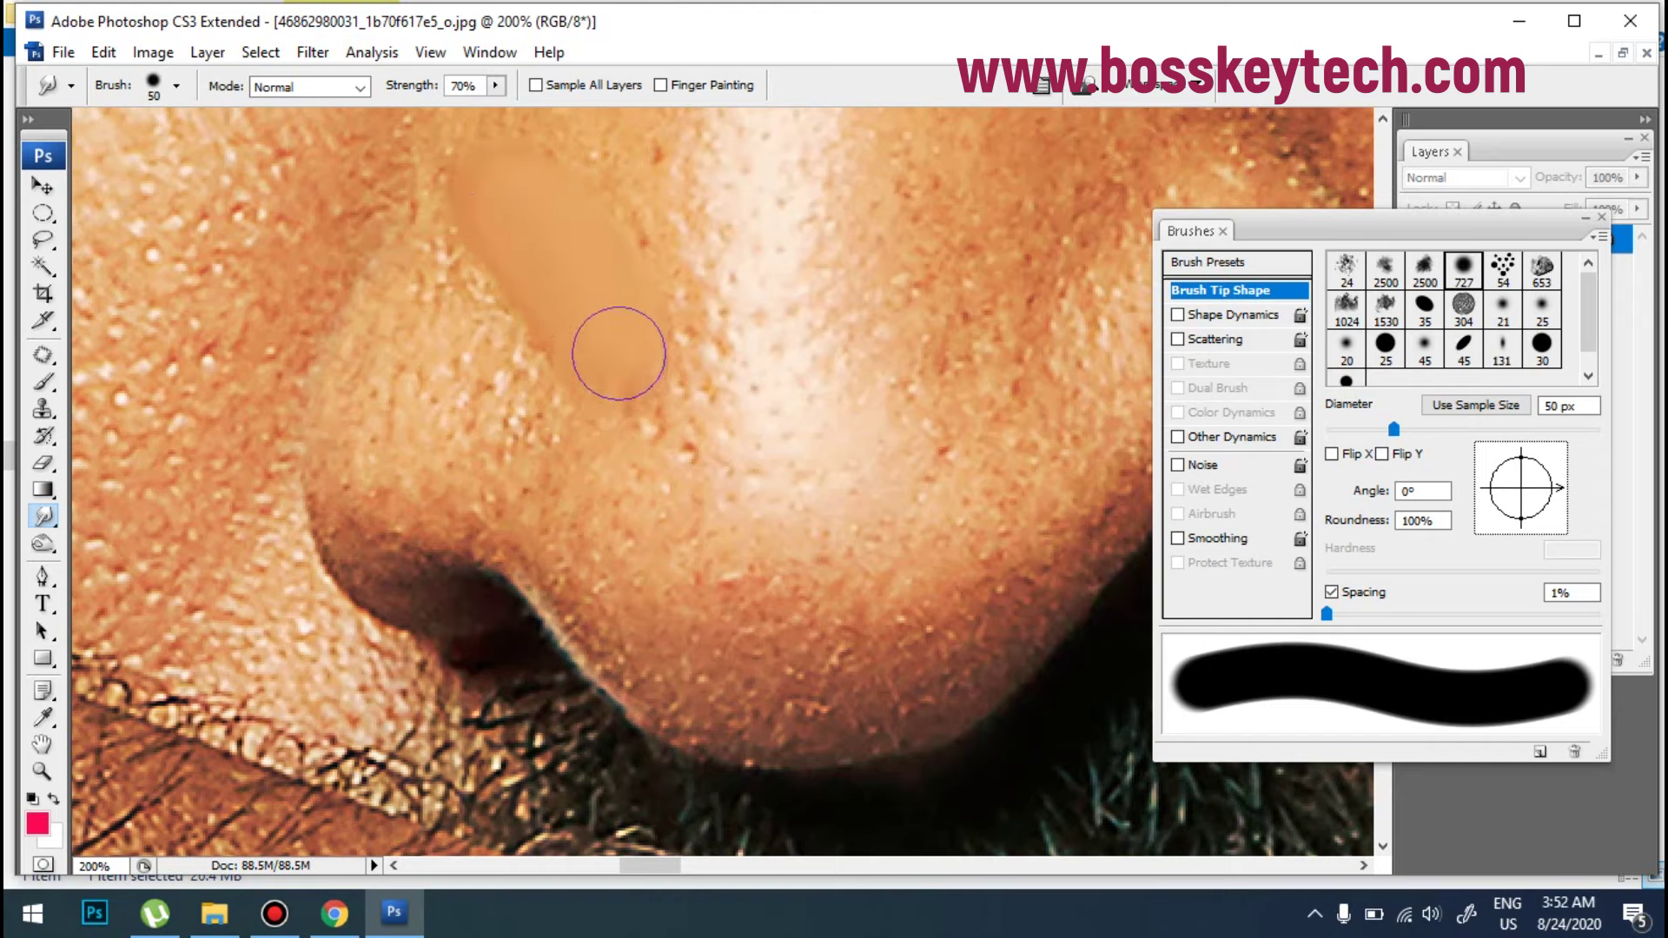
mouse_move(455, 393)
mouse_down()
mouse_move(492, 384)
mouse_move(486, 356)
mouse_move(477, 378)
mouse_move(508, 397)
mouse_move(481, 360)
mouse_move(508, 417)
mouse_move(443, 279)
mouse_up()
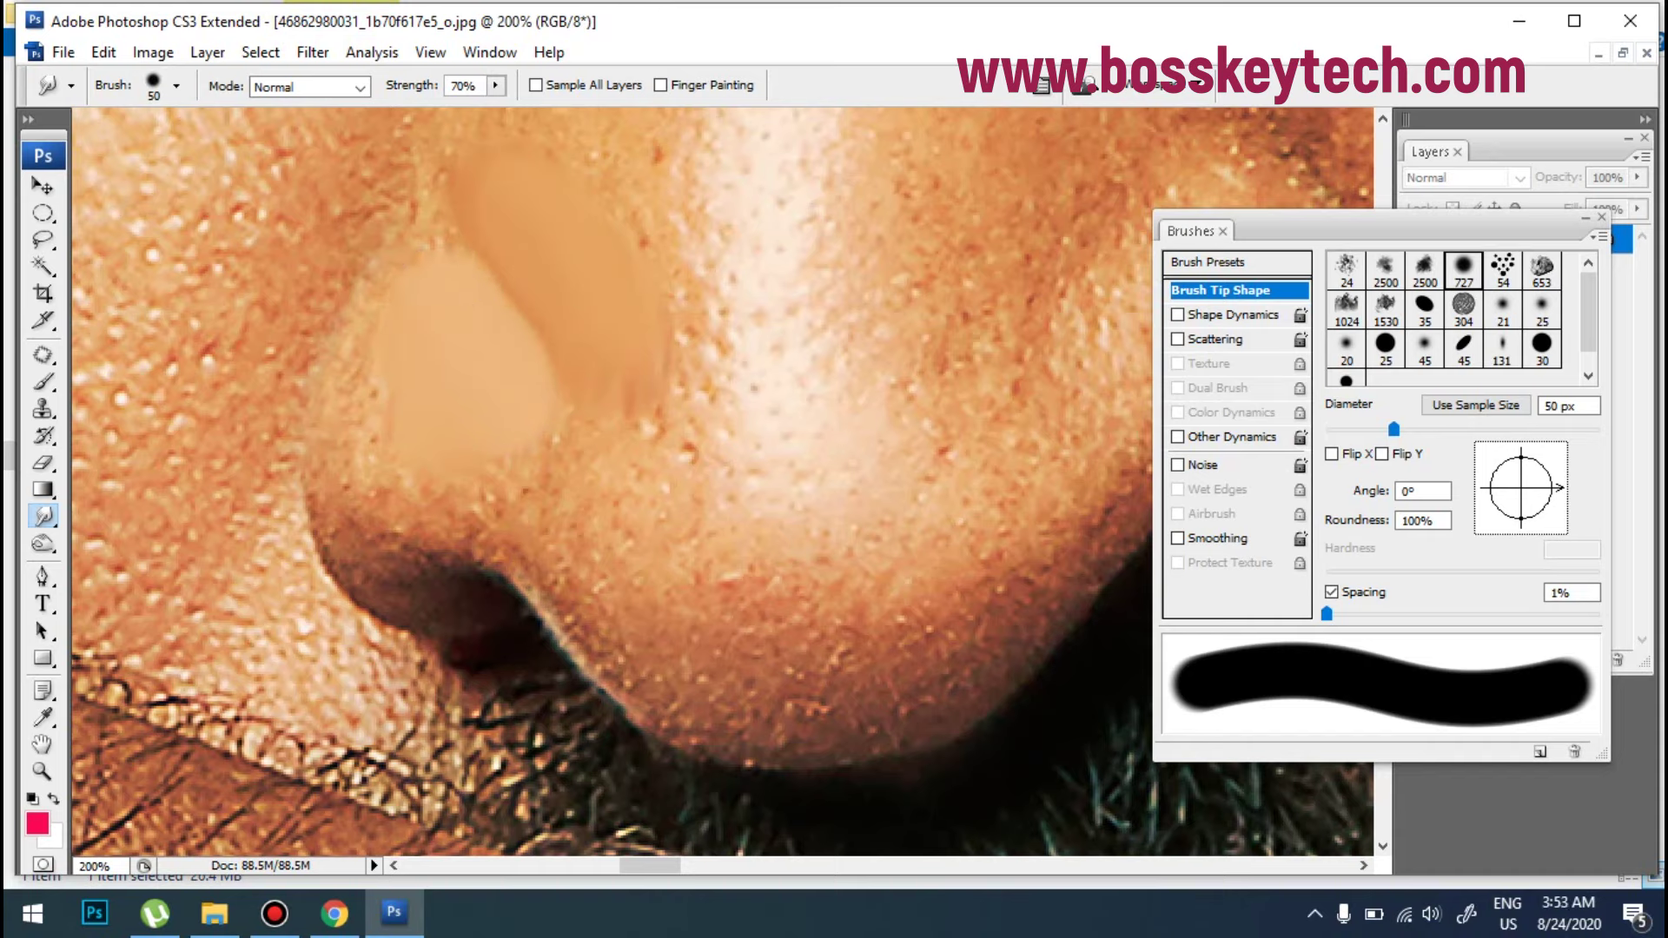
mouse_move(396, 372)
mouse_down()
mouse_move(432, 319)
mouse_move(418, 380)
mouse_move(439, 305)
mouse_move(410, 358)
mouse_move(422, 306)
mouse_move(406, 318)
mouse_move(442, 289)
mouse_move(414, 304)
mouse_move(453, 319)
mouse_move(526, 469)
mouse_move(476, 434)
mouse_move(429, 475)
mouse_move(477, 473)
mouse_move(418, 470)
mouse_move(388, 489)
mouse_move(367, 464)
mouse_move(363, 490)
mouse_move(360, 452)
mouse_move(384, 470)
mouse_move(365, 412)
mouse_move(376, 421)
mouse_move(326, 474)
mouse_move(364, 339)
mouse_move(387, 410)
mouse_move(389, 325)
mouse_up()
Step: Smooth the nostril patch further, varying the brush between 30 and 60 px
key(bracketleft)
key(bracketleft)
key(bracketright)
key(bracketright)
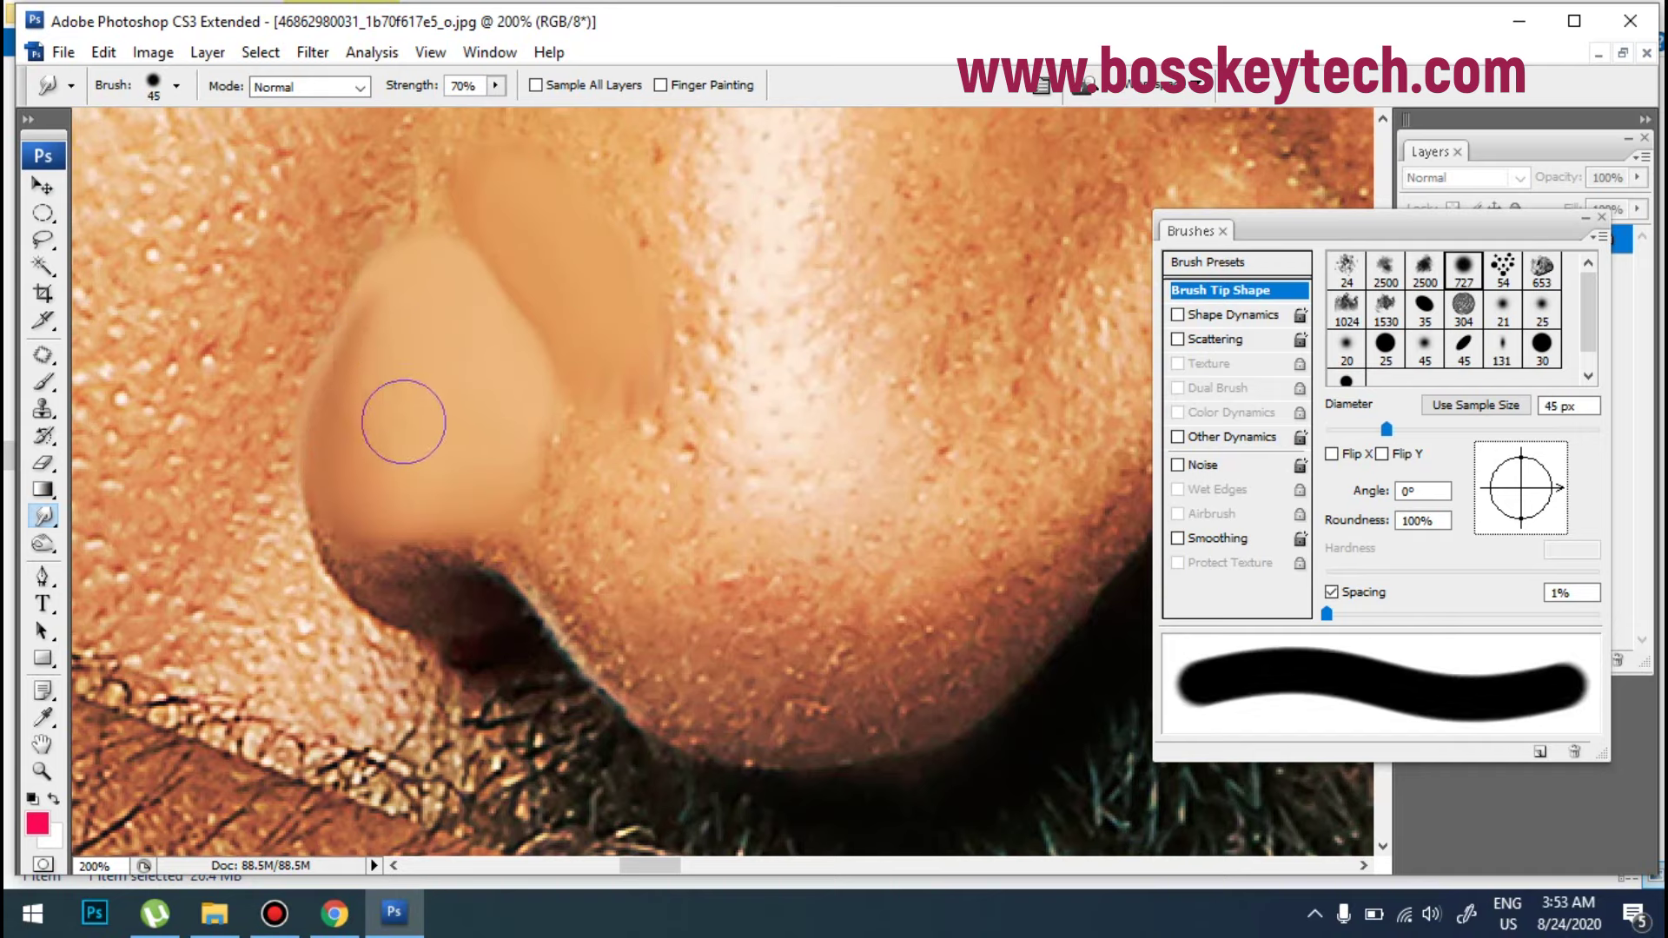
key(bracketright)
mouse_move(412, 407)
mouse_down()
mouse_move(399, 342)
mouse_move(380, 434)
mouse_up()
key(bracketleft)
key(bracketleft)
key(bracketright)
key(bracketright)
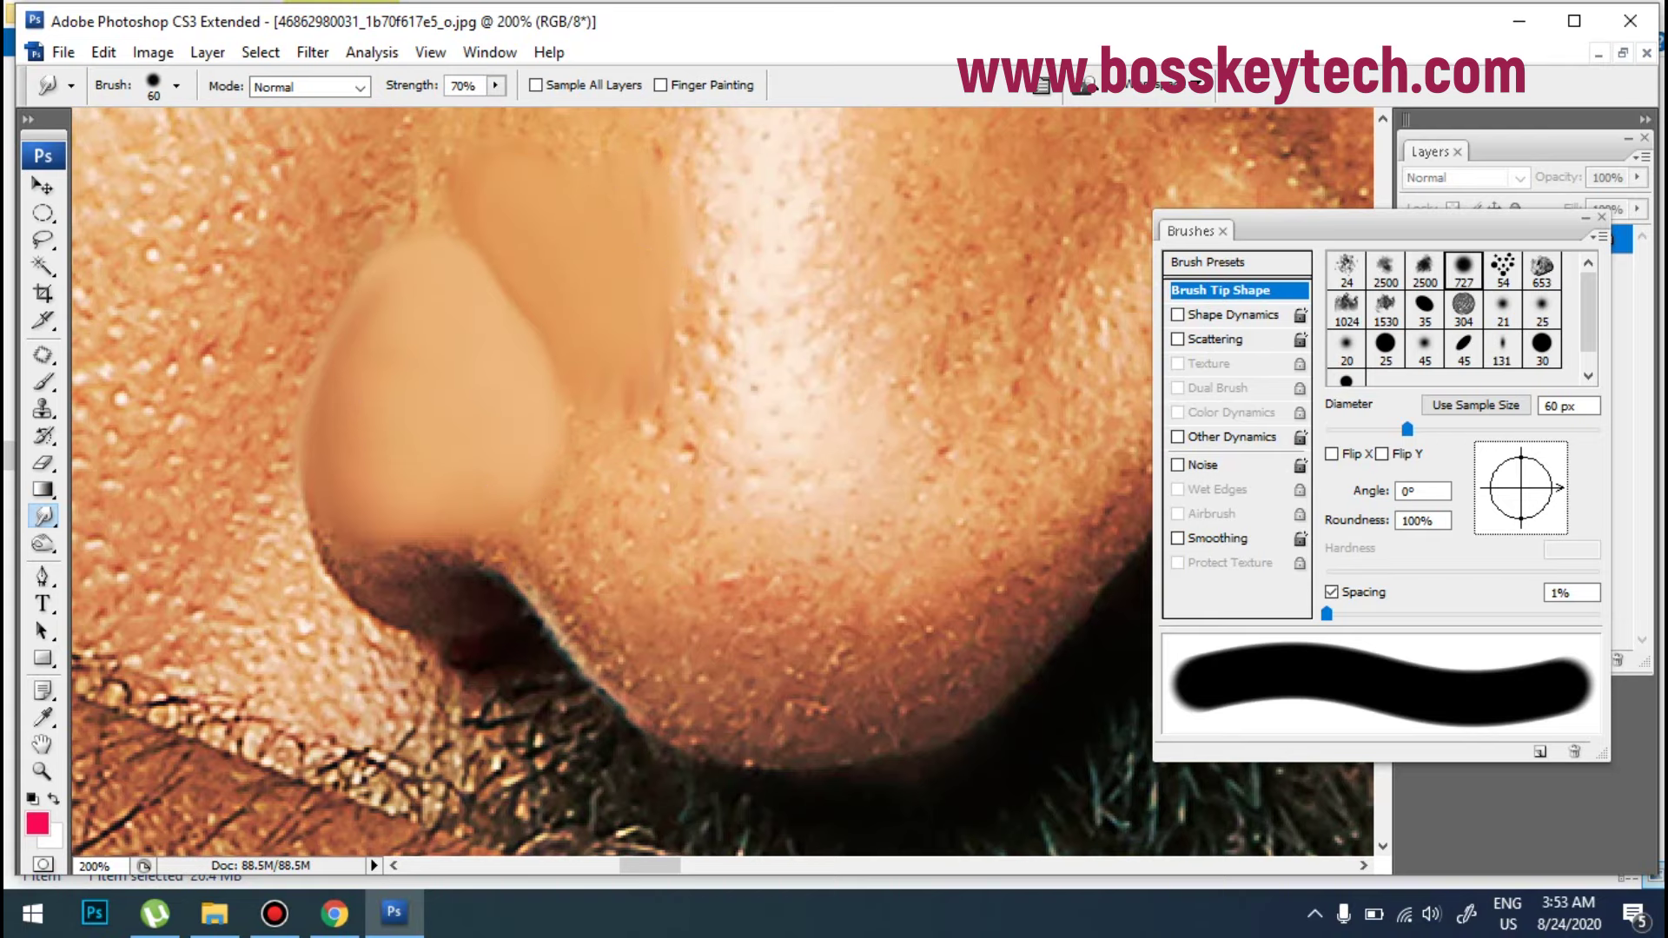
key(bracketleft)
key(bracketleft)
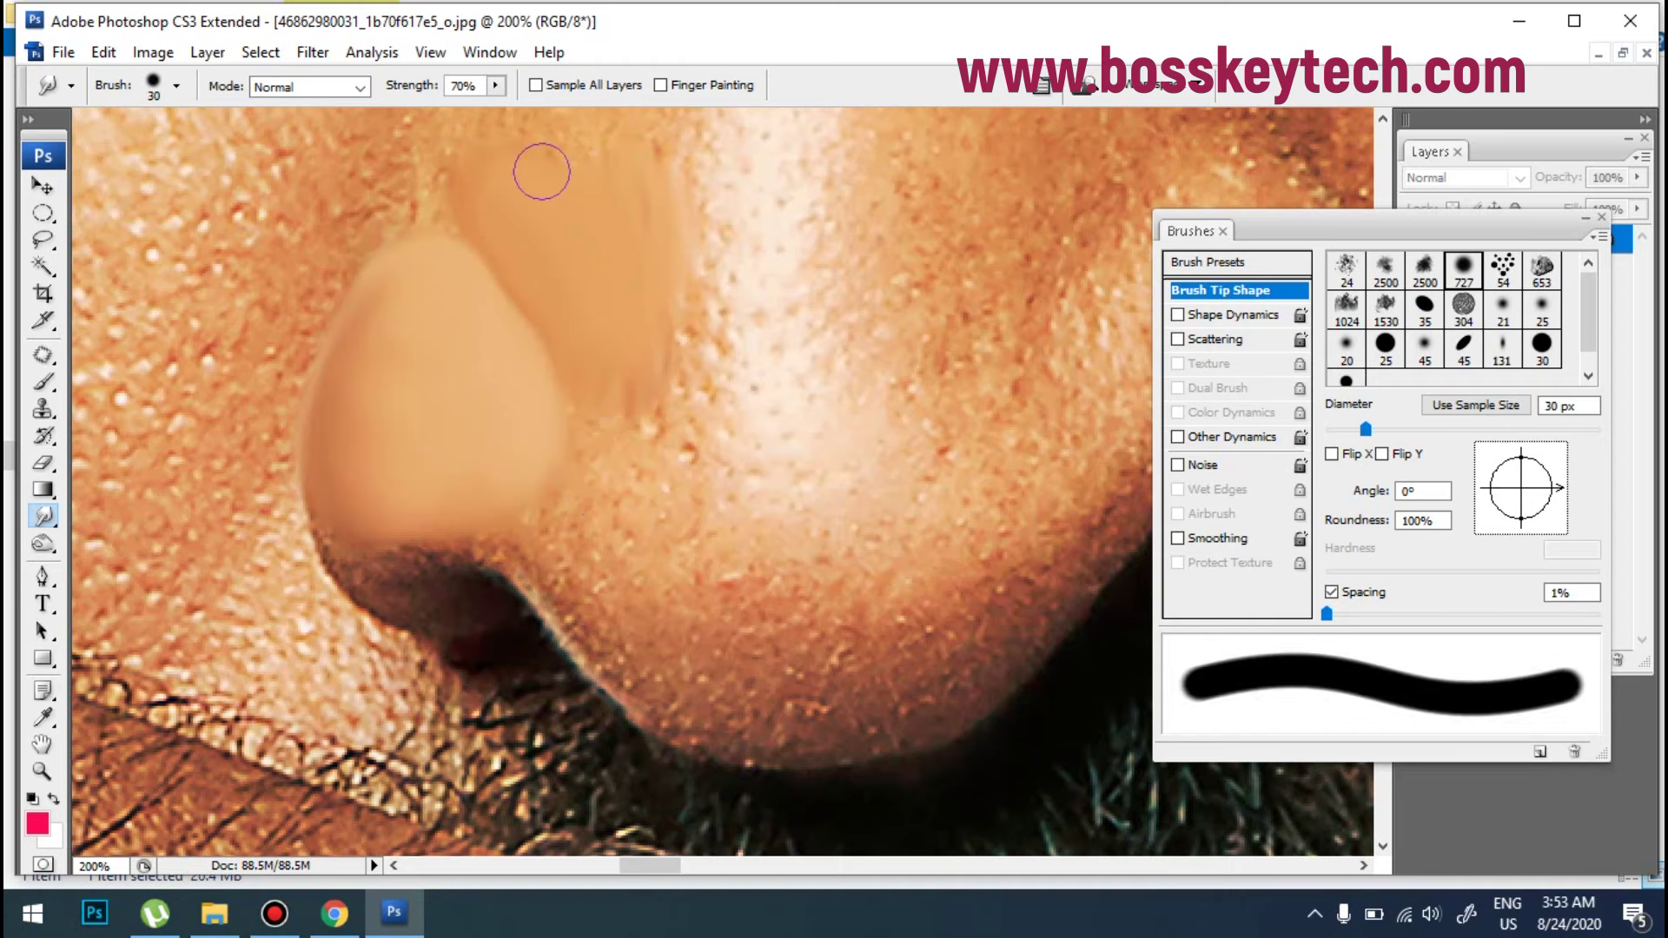
Step: At 54% strength, smooth skin below the nostril and the reddish spots on the nose
click(477, 108)
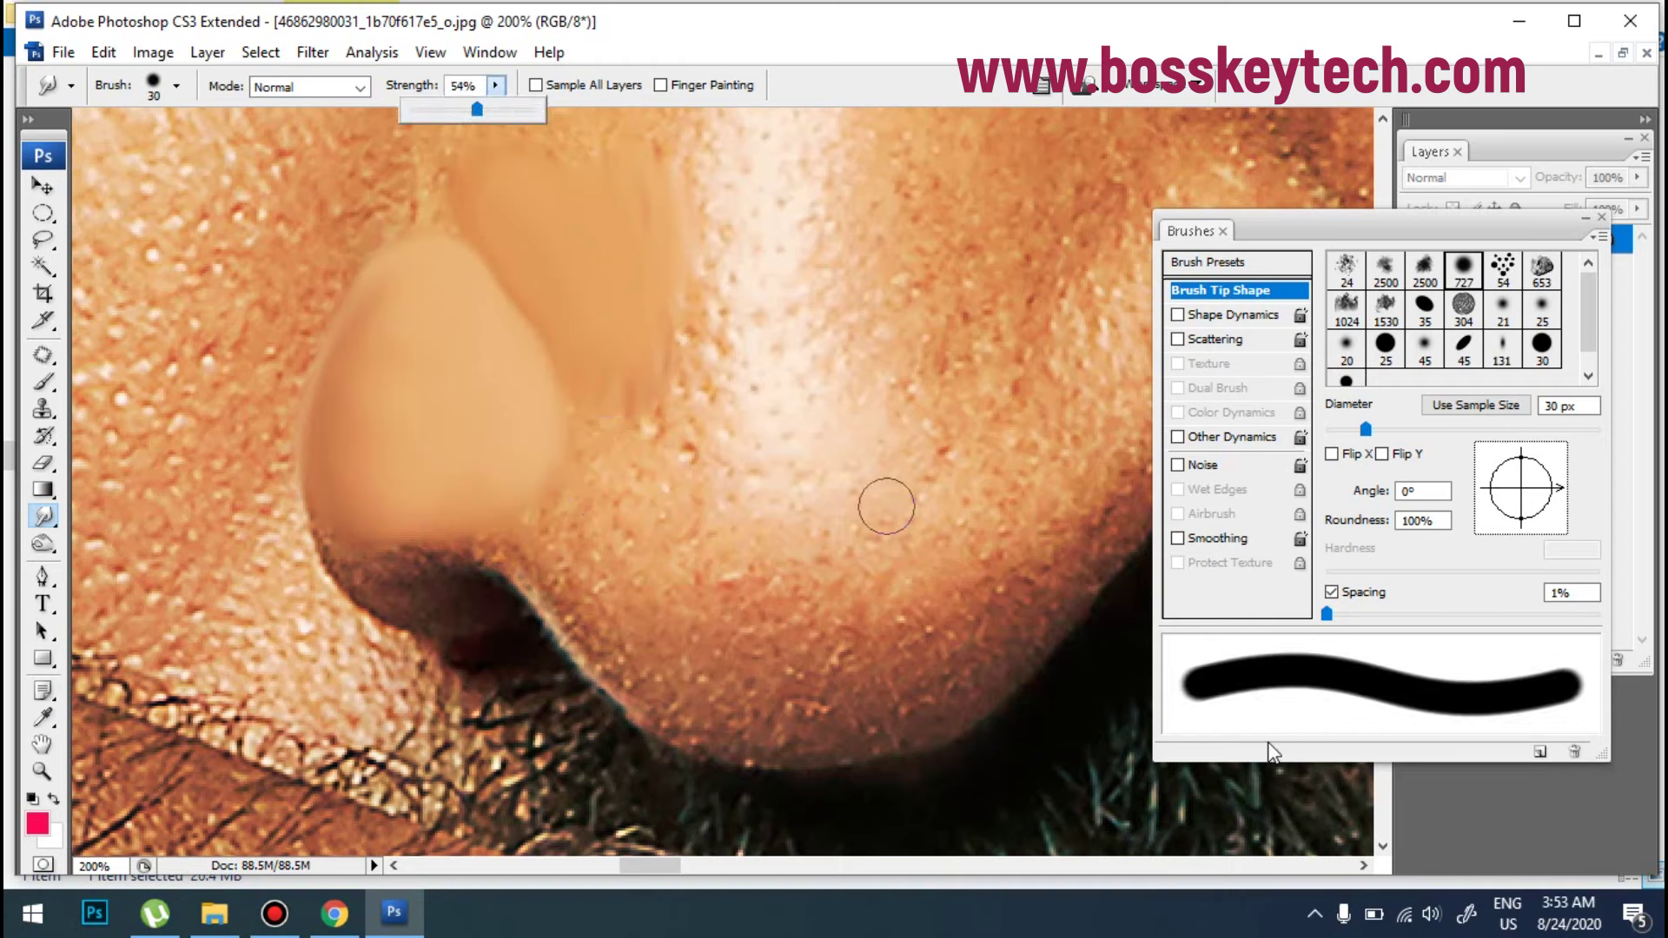
click(496, 510)
drag(496, 510, 625, 649)
key(bracketright)
drag(576, 570, 624, 645)
key(bracketright)
key(bracketright)
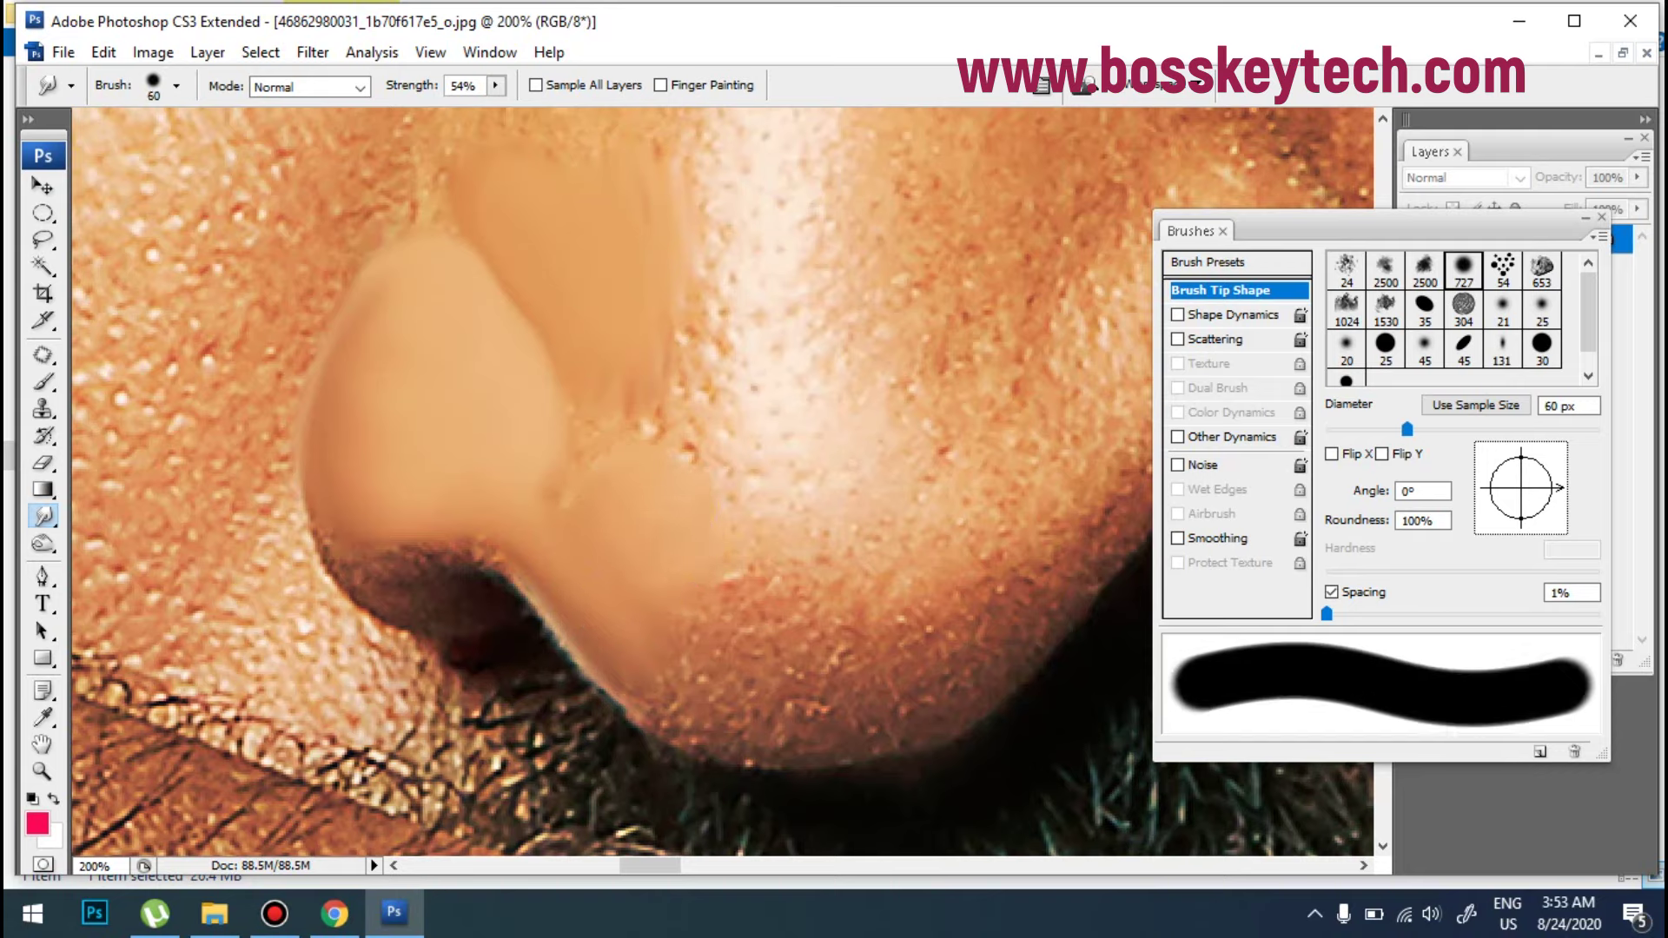
drag(638, 410, 602, 535)
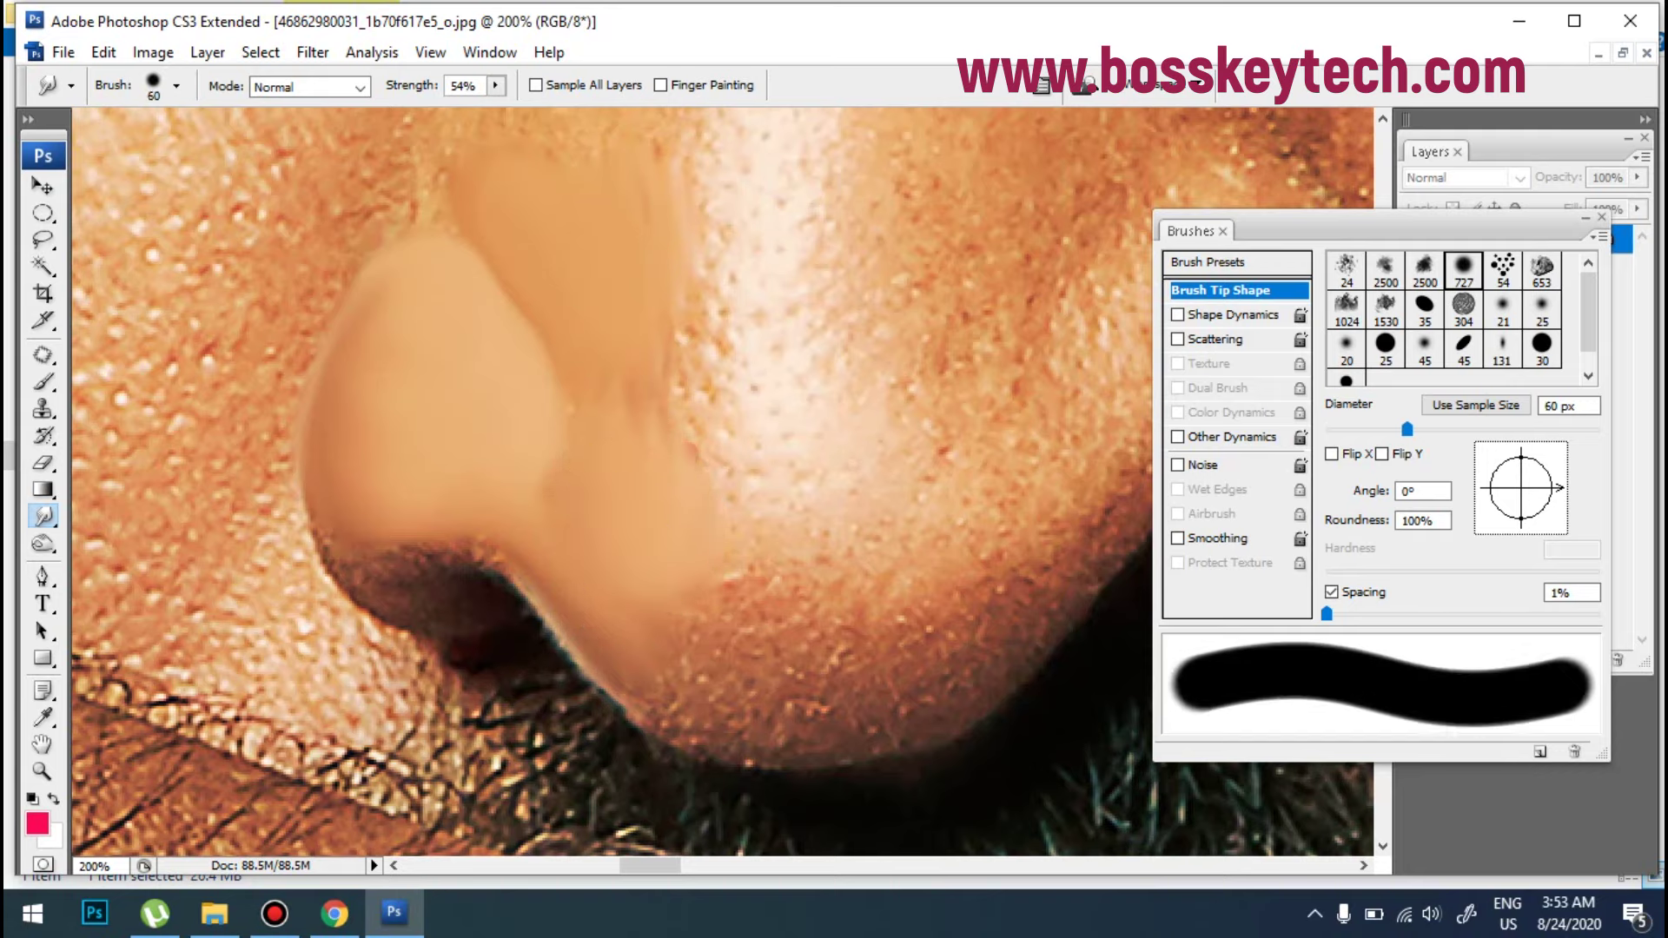
key(bracketright)
mouse_move(682, 603)
mouse_down()
mouse_move(677, 635)
mouse_move(699, 622)
mouse_move(665, 598)
mouse_up()
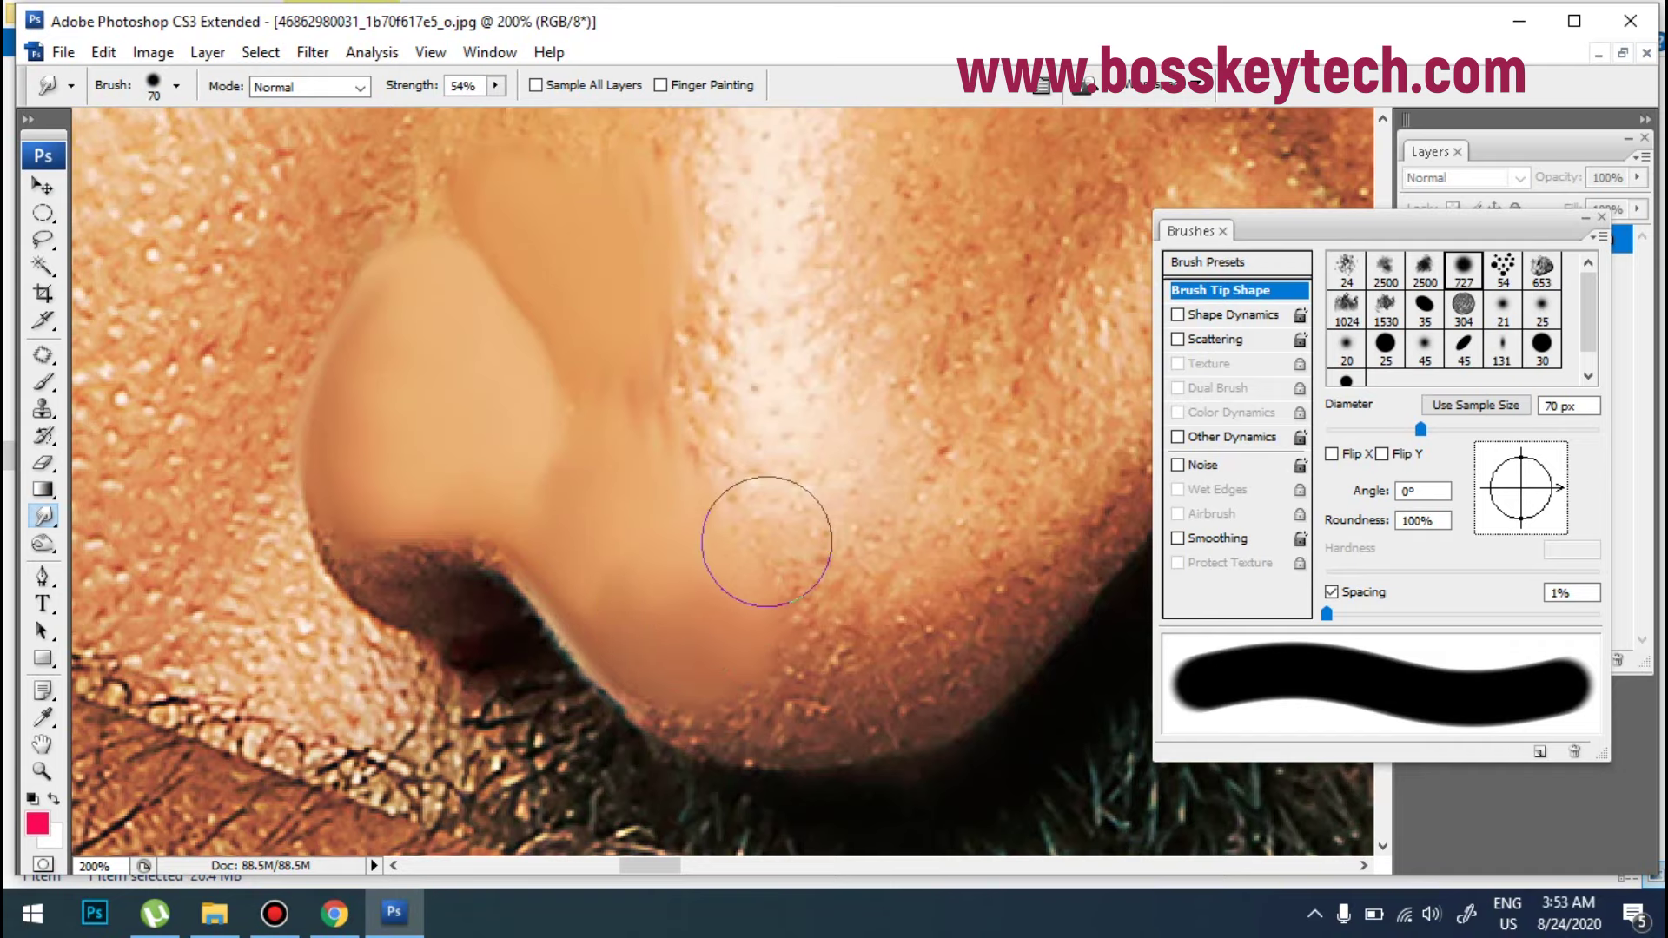
Step: With spacing off, smooth from the nose crease onto the nostril and soften its left edge
click(1332, 592)
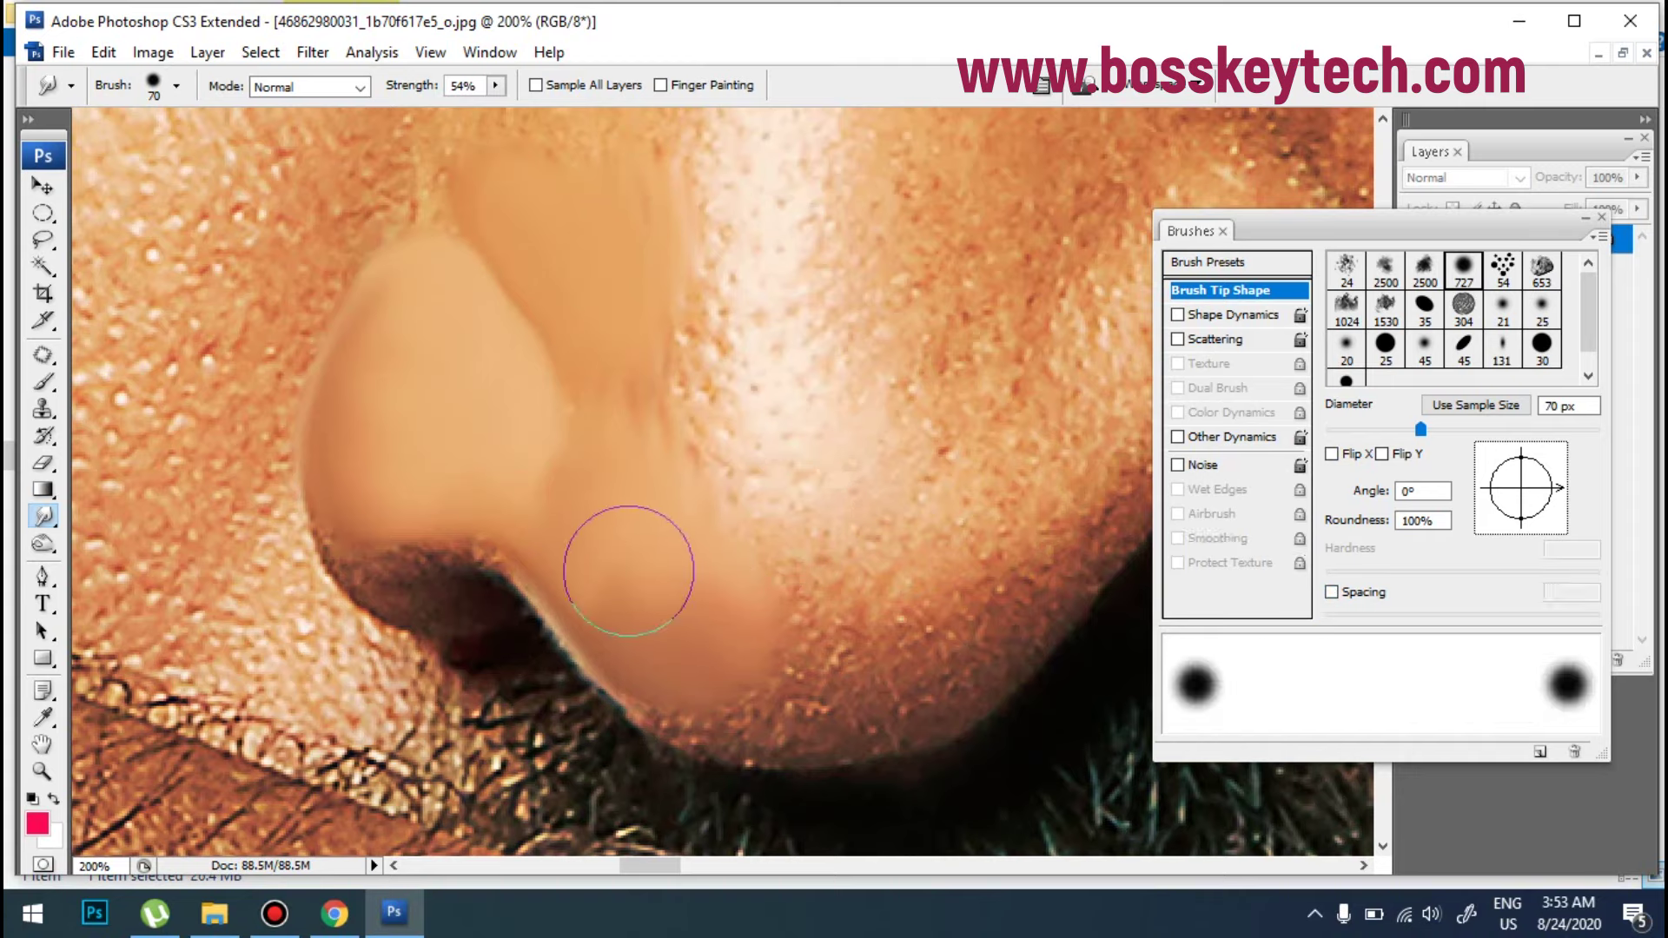
key(bracketright)
key(bracketright)
key(bracketright)
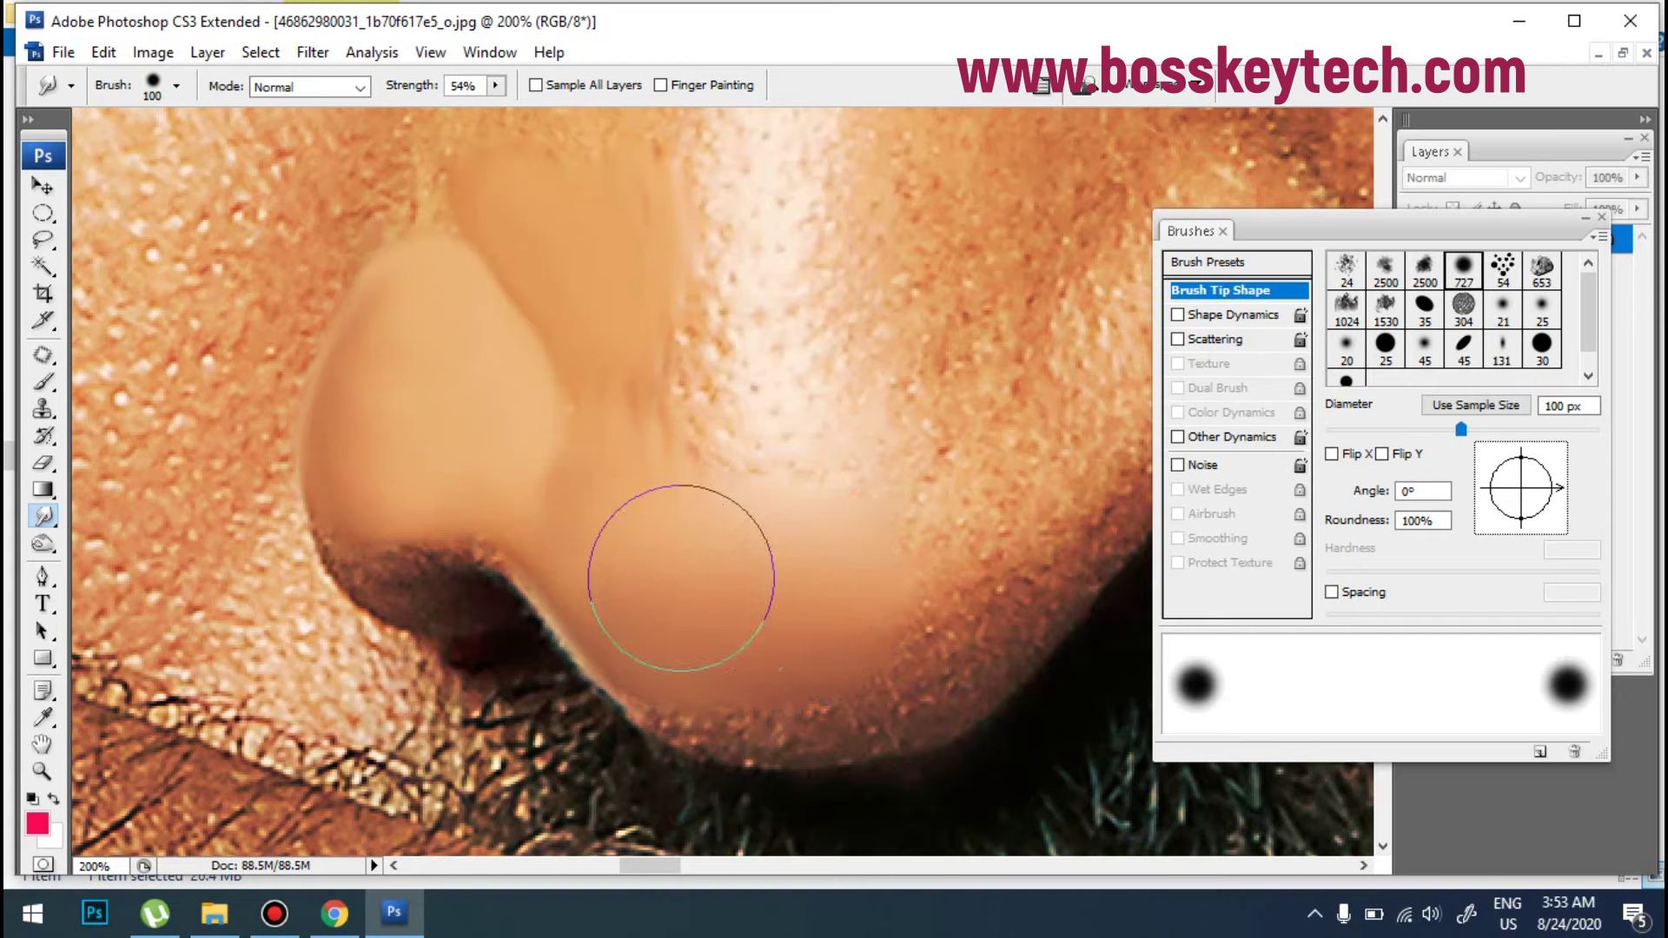
key(bracketleft)
key(bracketleft)
key(bracketleft)
key(bracketleft)
mouse_move(618, 439)
mouse_down()
mouse_move(622, 347)
mouse_move(634, 420)
mouse_up()
key(bracketleft)
mouse_move(608, 308)
mouse_down()
mouse_move(606, 351)
mouse_move(461, 398)
mouse_move(499, 454)
mouse_up()
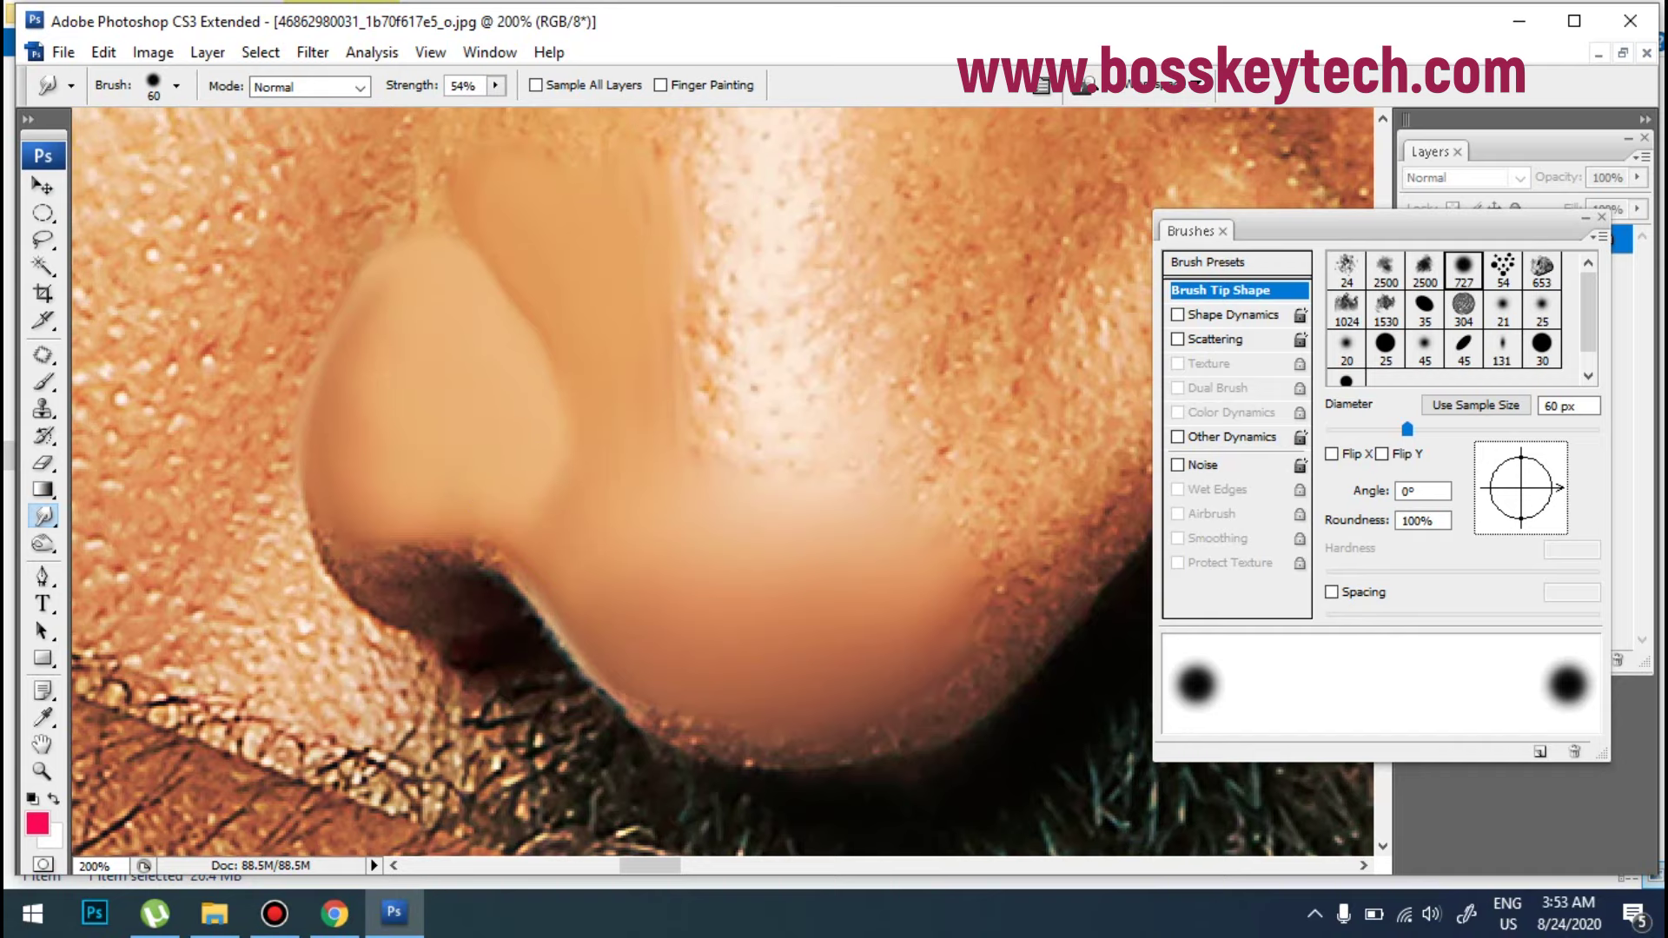
mouse_move(407, 388)
mouse_down()
mouse_move(420, 327)
mouse_move(380, 391)
mouse_move(384, 463)
mouse_move(407, 321)
mouse_move(402, 388)
mouse_move(422, 322)
mouse_up()
Step: Settle the brush at 50 px and zoom out to view the whole nose
key(bracketright)
key(bracketleft)
key(bracketleft)
key(bracketright)
key(bracketright)
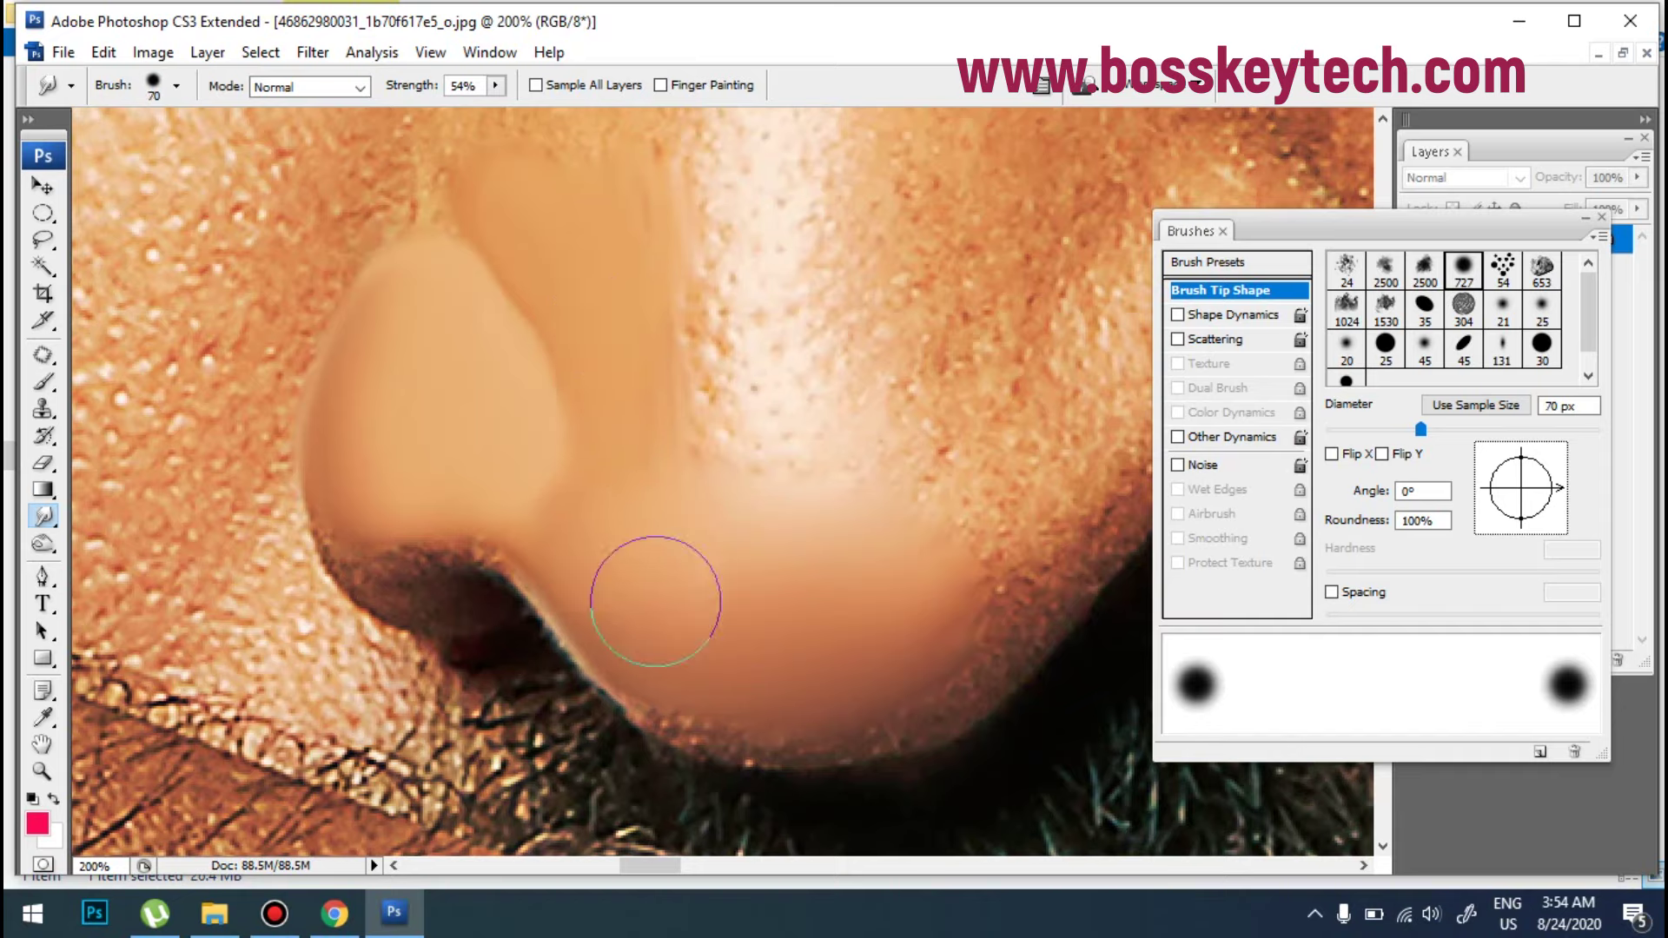
key(bracketleft)
key(bracketleft)
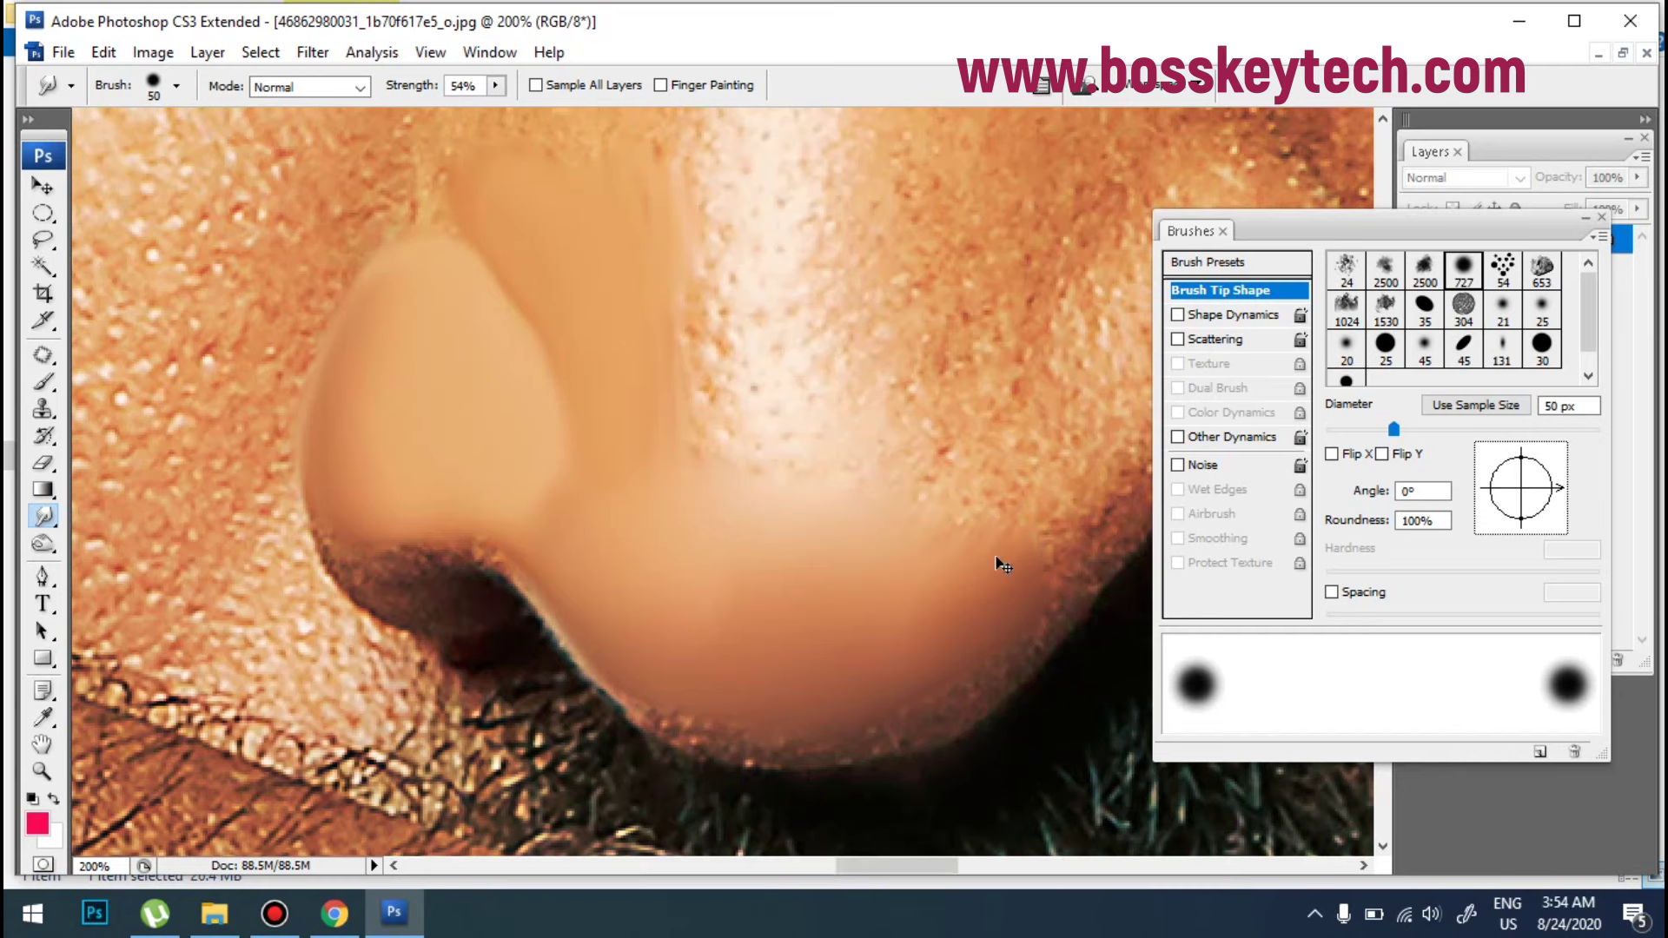
key(ctrl+minus)
drag(850, 372, 842, 436)
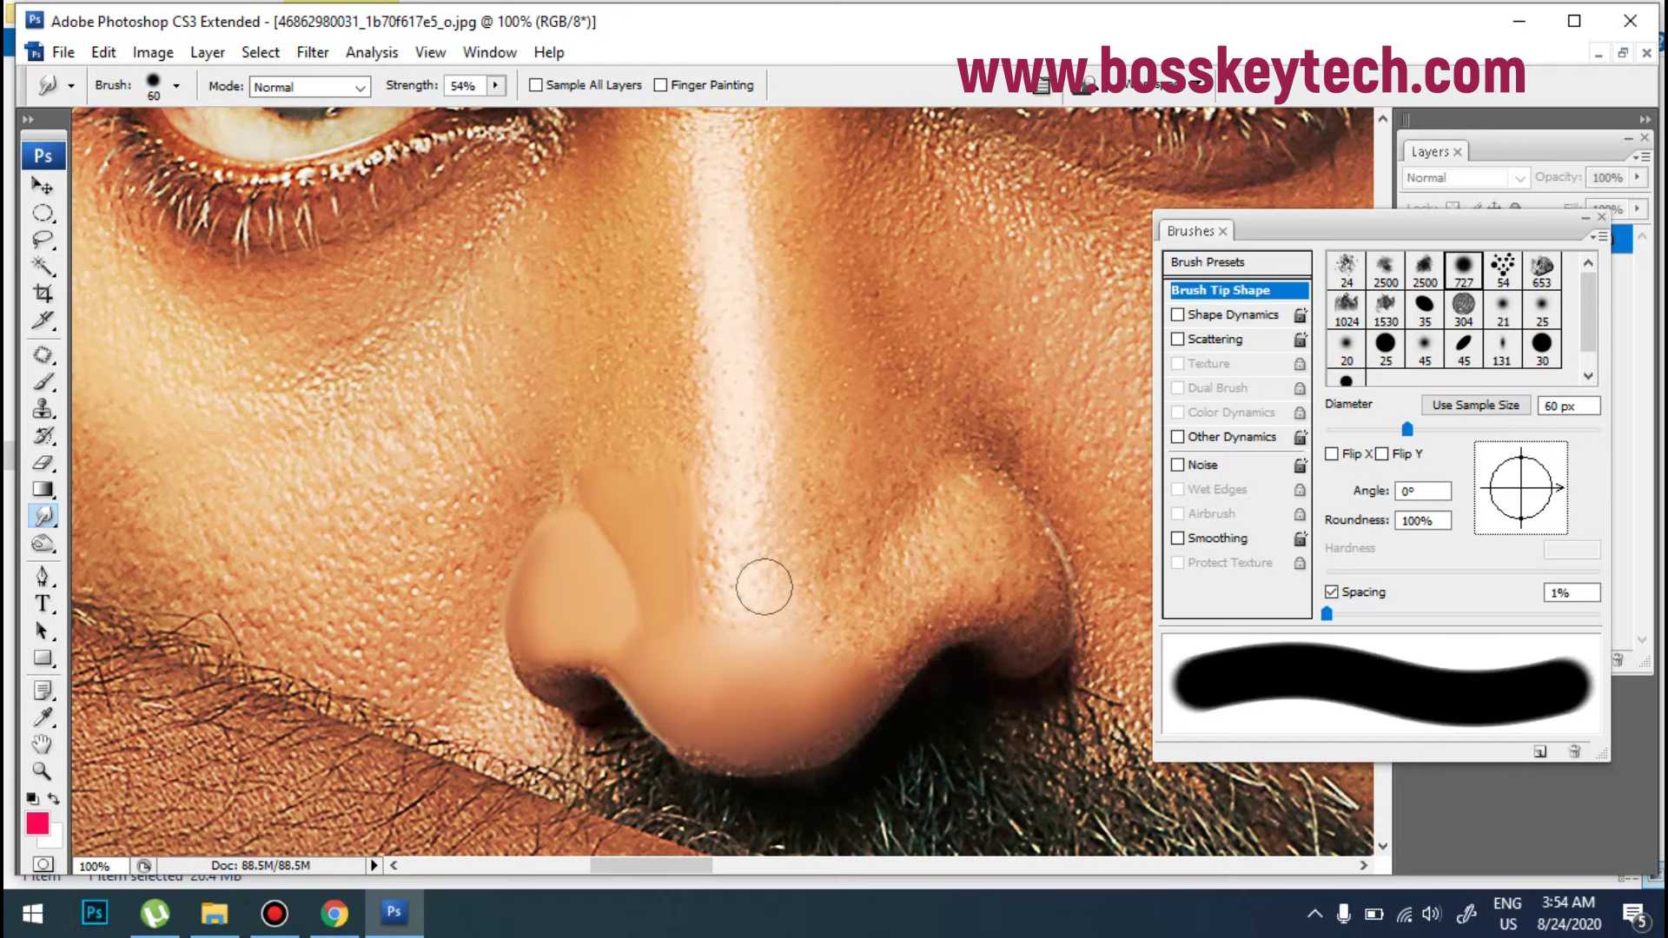
Step: At 68% strength with a 70 px brush, smudge up both sides of the nose highlight
drag(523, 113, 515, 111)
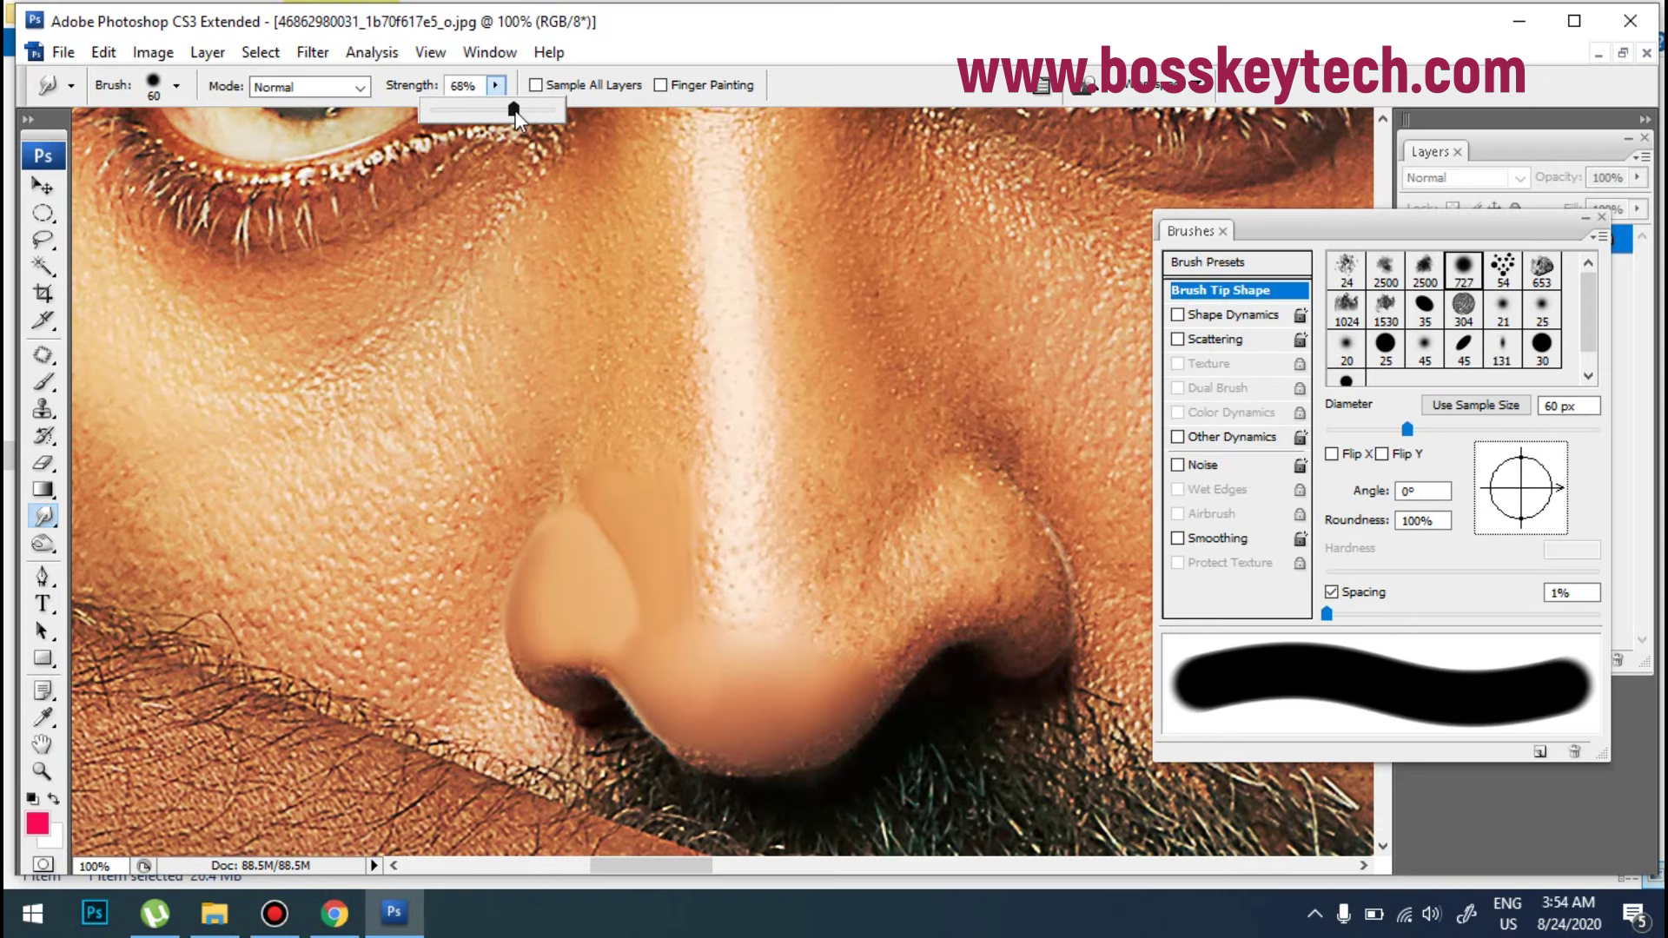
click(759, 608)
key(bracketright)
key(bracketright)
key(bracketleft)
key(bracketleft)
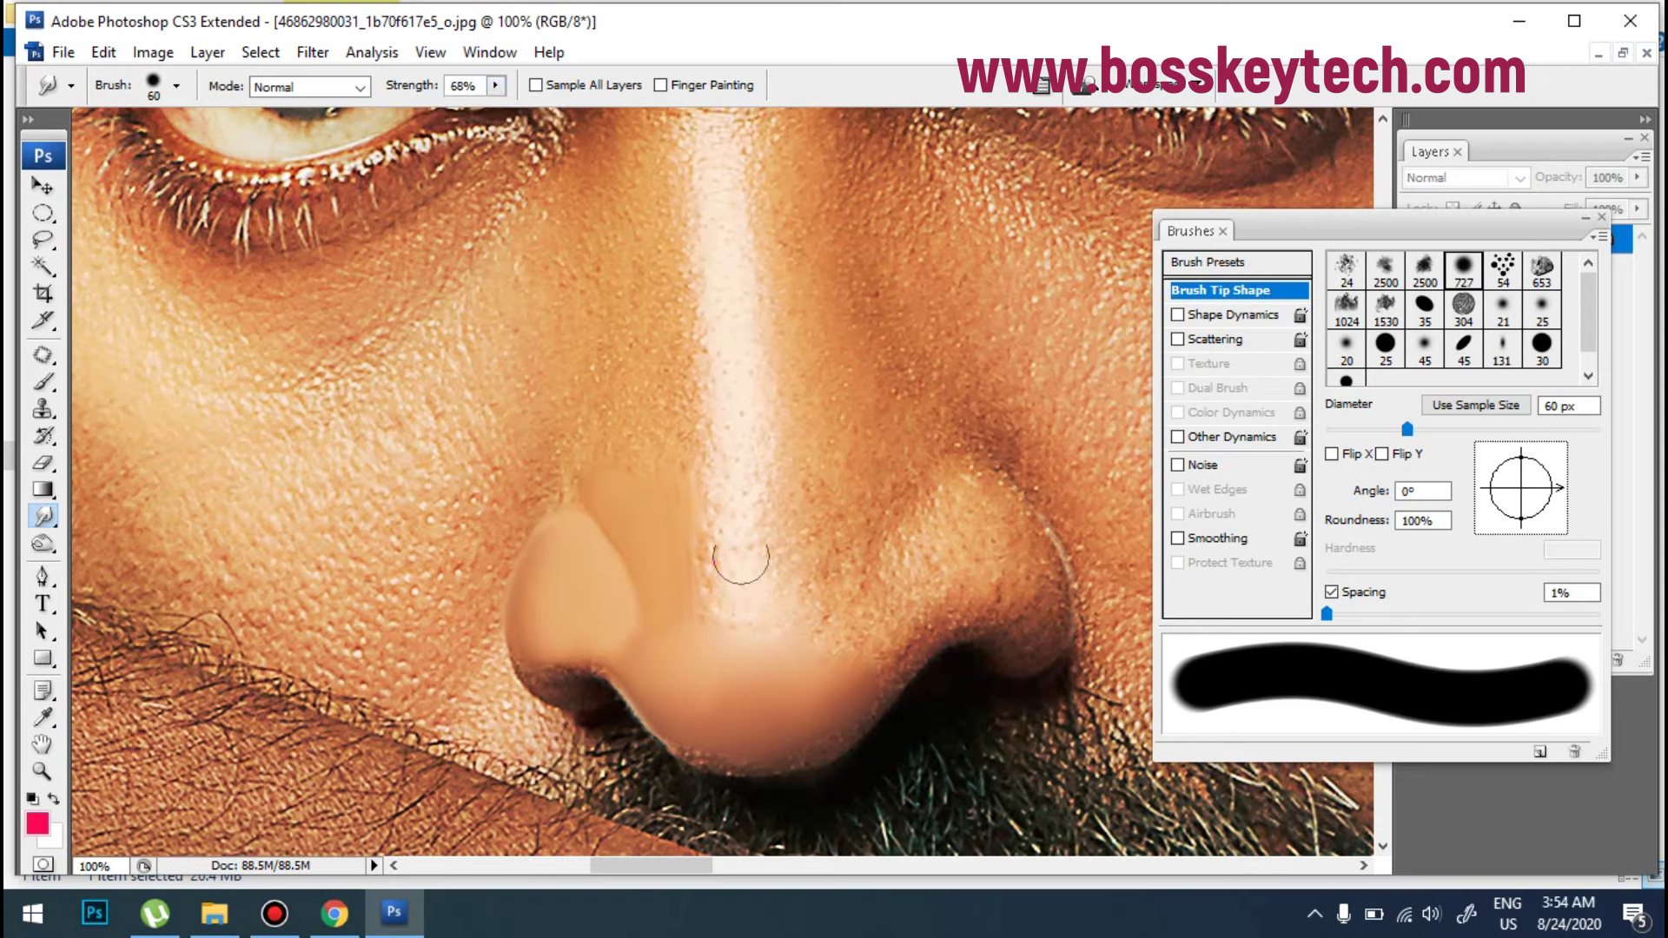
drag(734, 615, 737, 372)
mouse_move(681, 434)
mouse_down()
mouse_move(649, 445)
mouse_move(655, 396)
mouse_up()
key(bracketright)
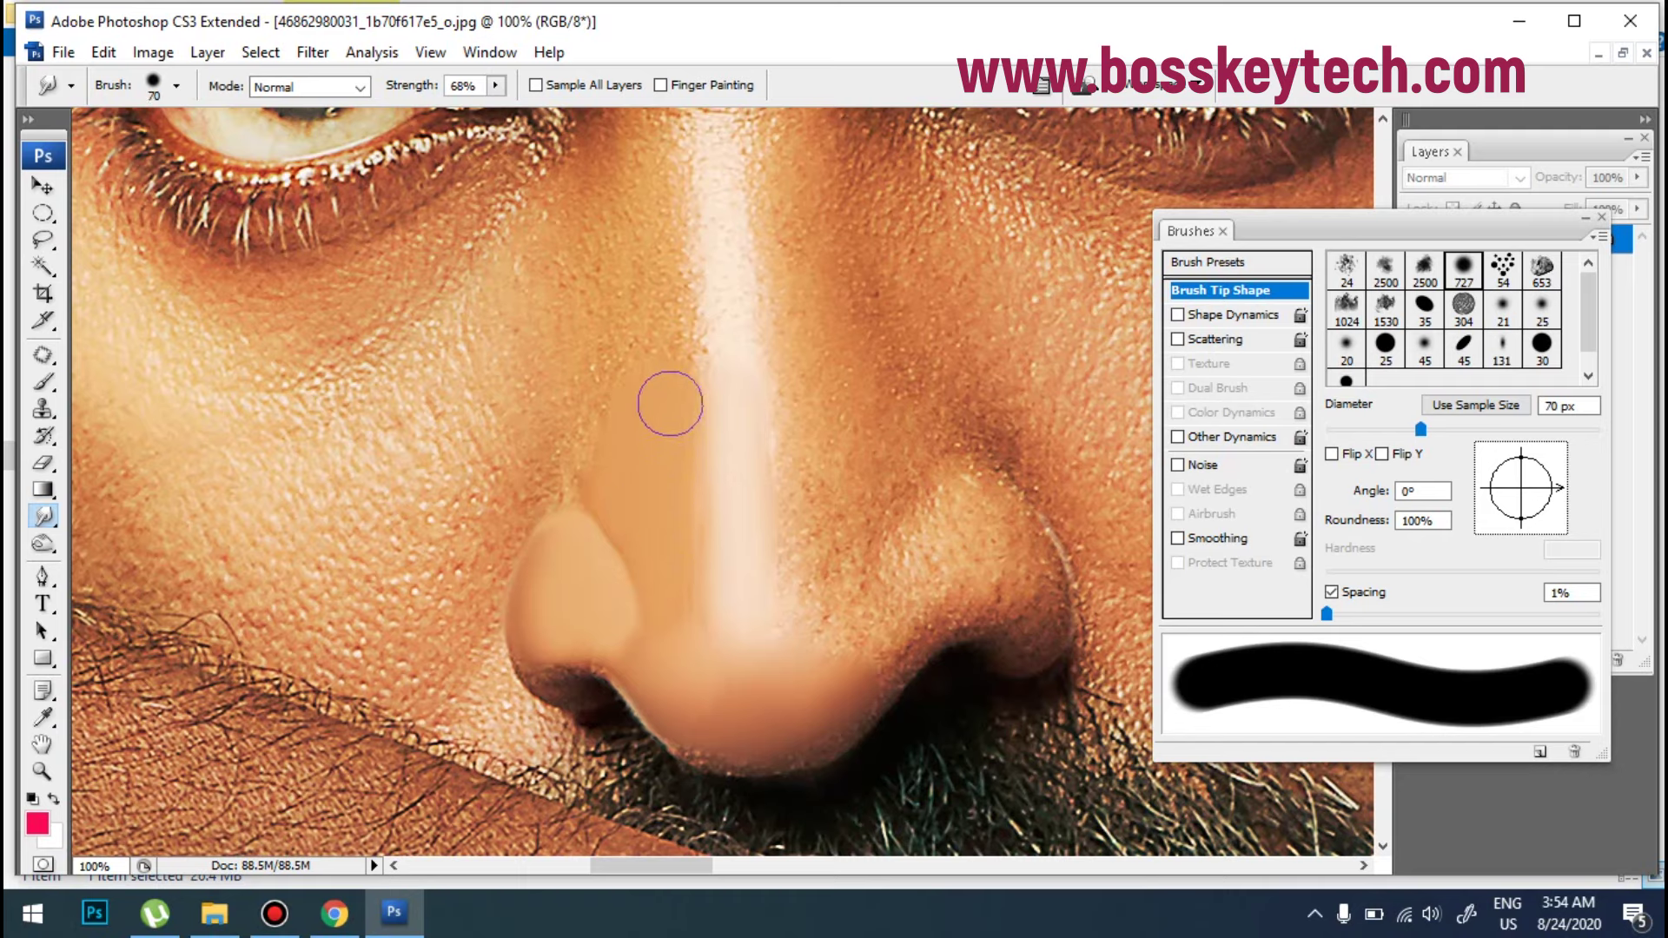
mouse_move(670, 399)
mouse_down()
mouse_move(667, 242)
mouse_move(664, 355)
mouse_up()
drag(662, 269, 657, 246)
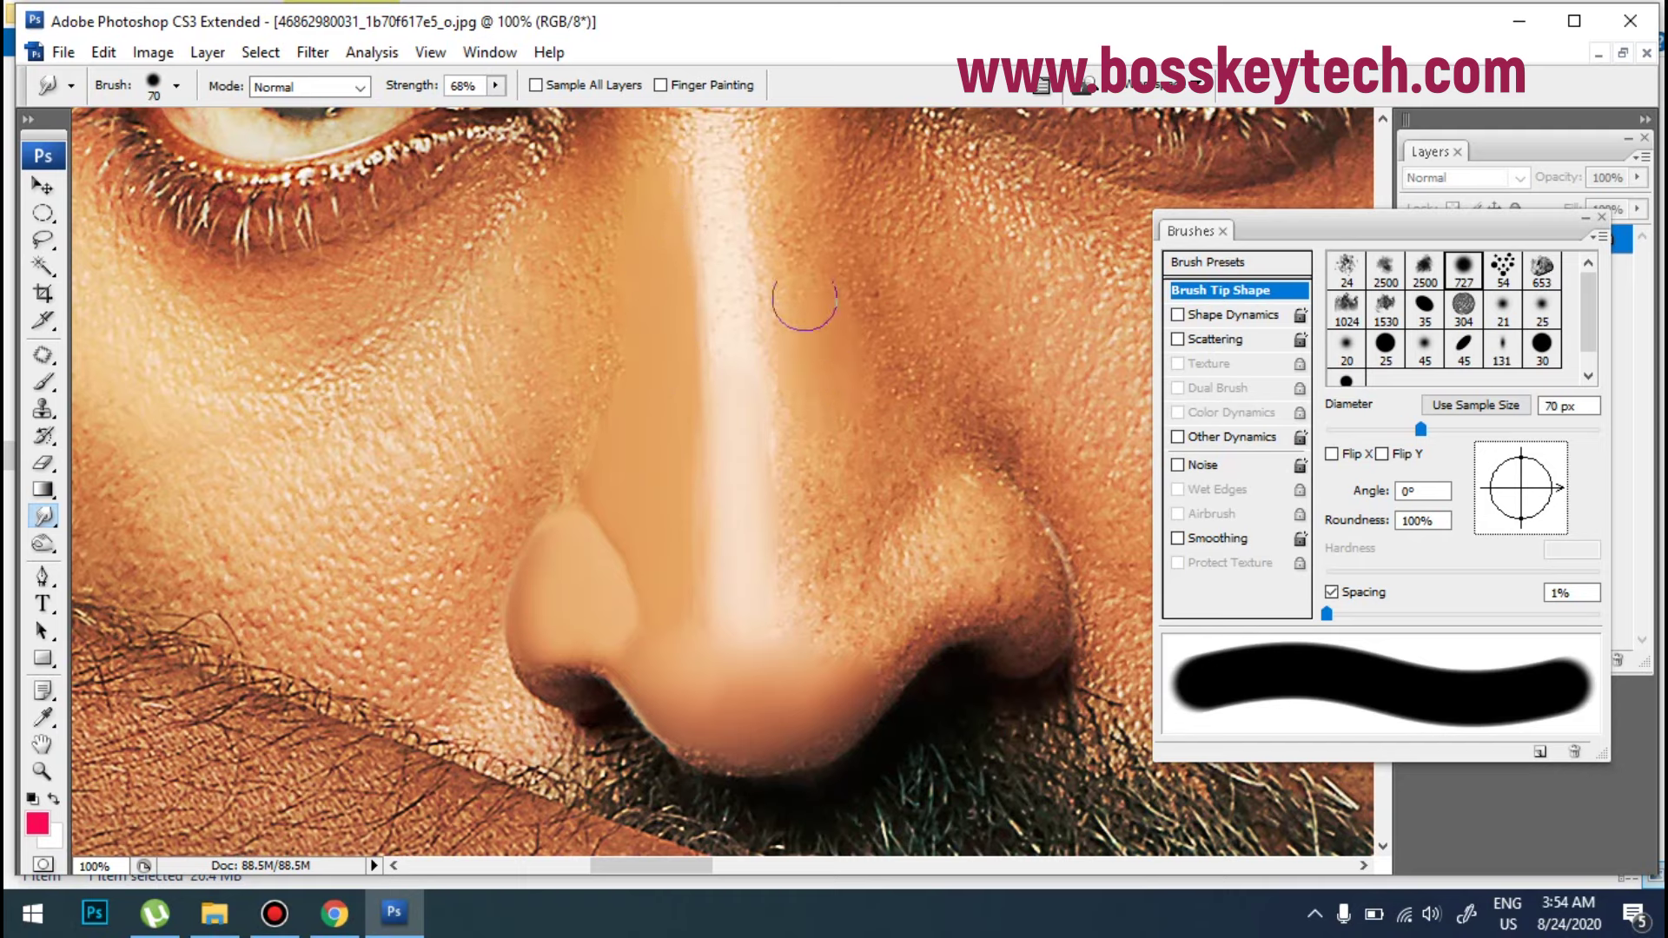
drag(812, 333, 798, 139)
Step: Smooth the nose highlight up the bridge and the pores beside it
key(bracketright)
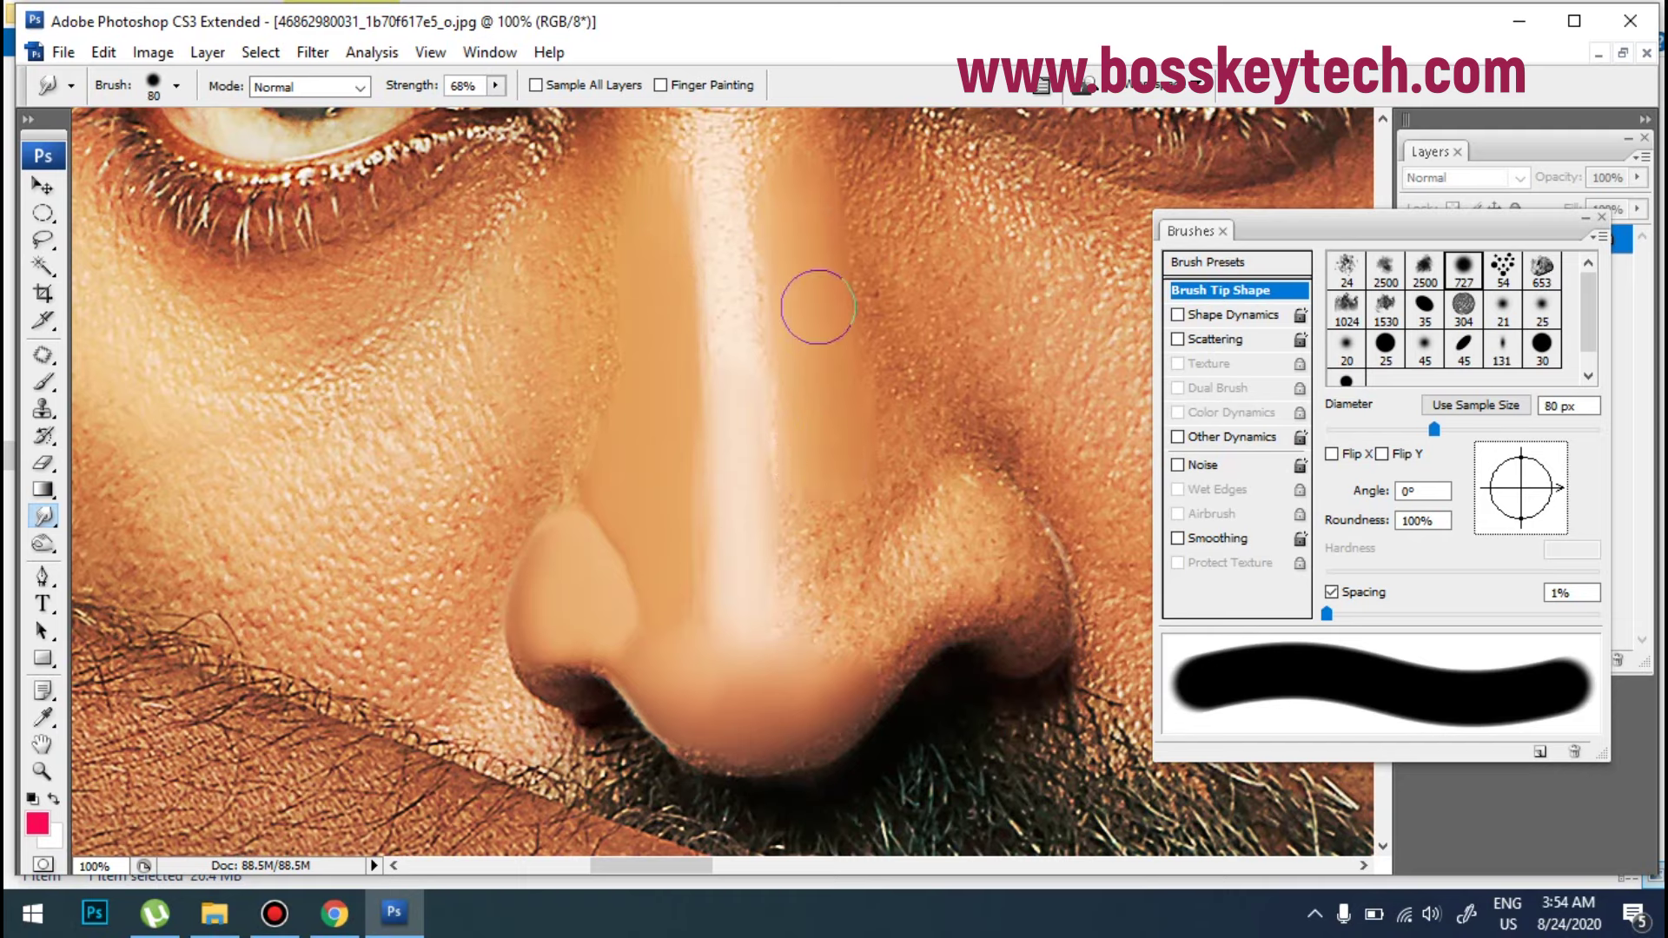
key(bracketleft)
drag(741, 388, 743, 189)
drag(735, 248, 719, 148)
mouse_move(829, 518)
mouse_down()
mouse_move(827, 487)
mouse_move(826, 559)
mouse_move(808, 577)
mouse_move(817, 563)
mouse_up()
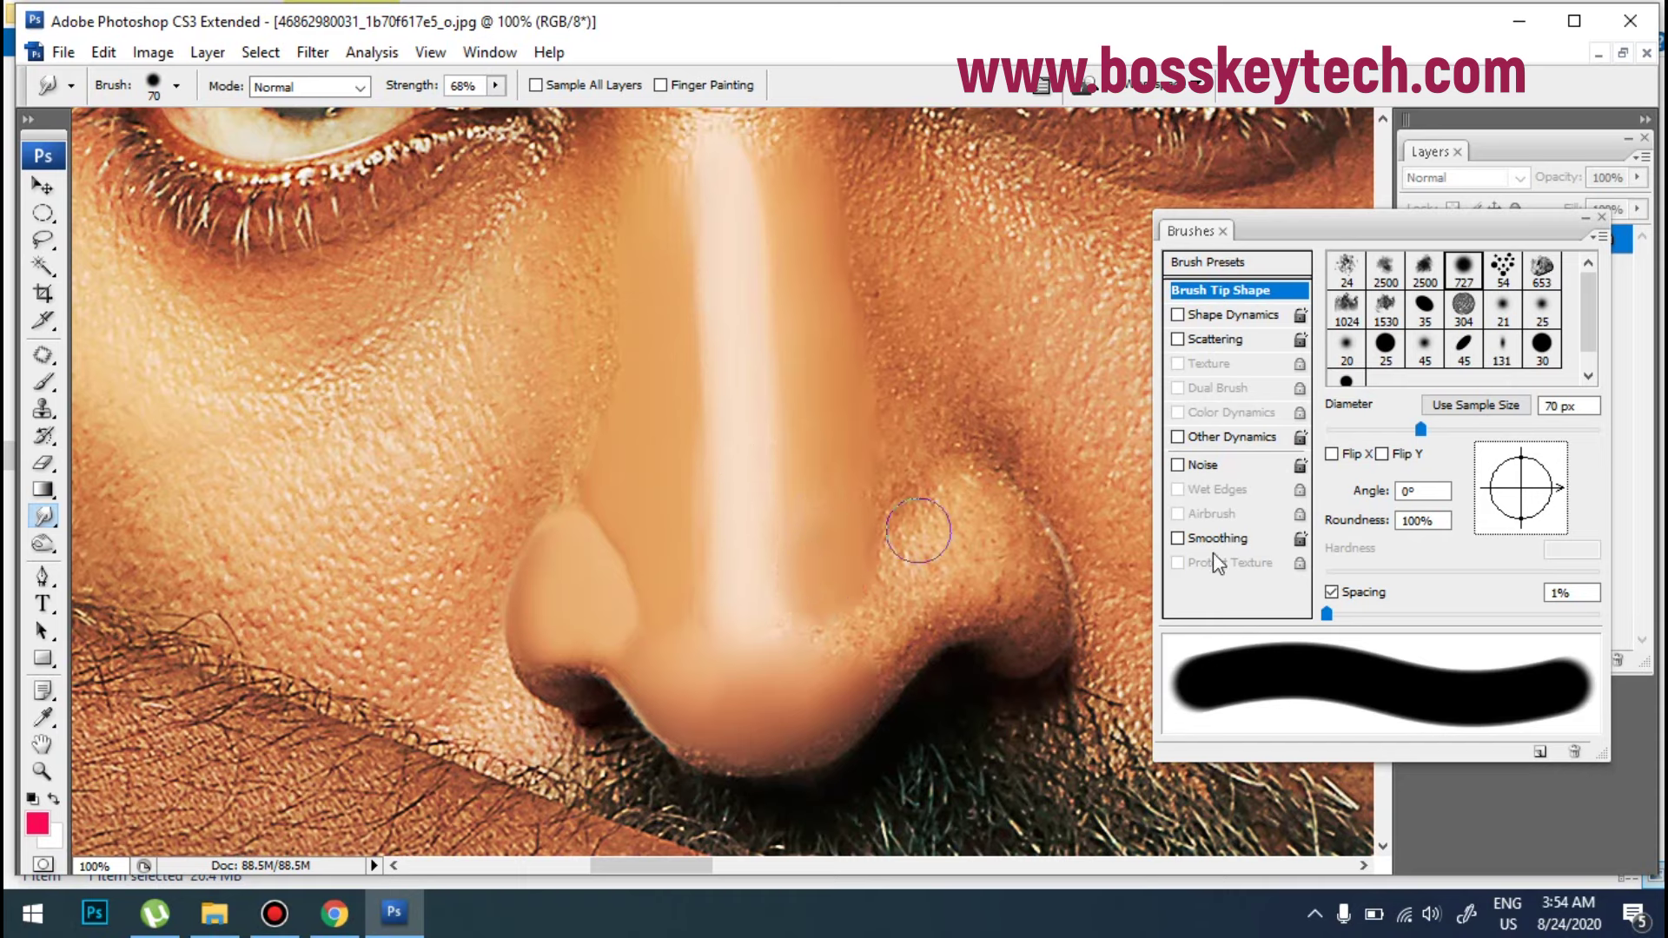
Step: Turn off brush spacing, keep Strength at 48%, and smudge the textured nose tip
click(1358, 591)
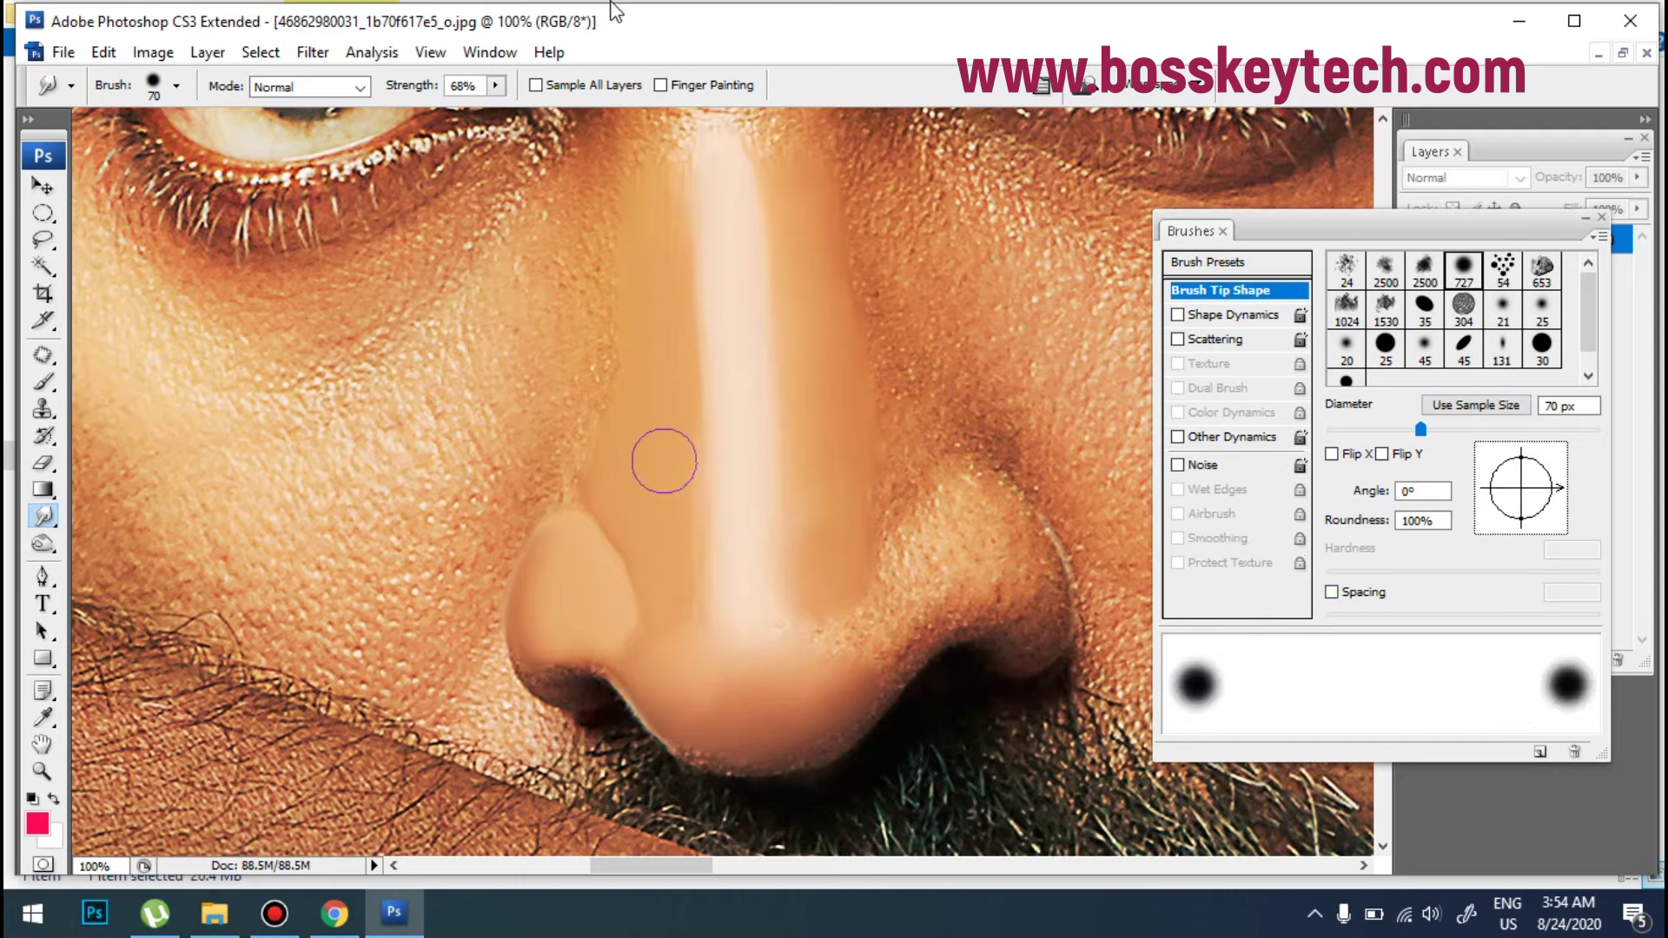
click(495, 85)
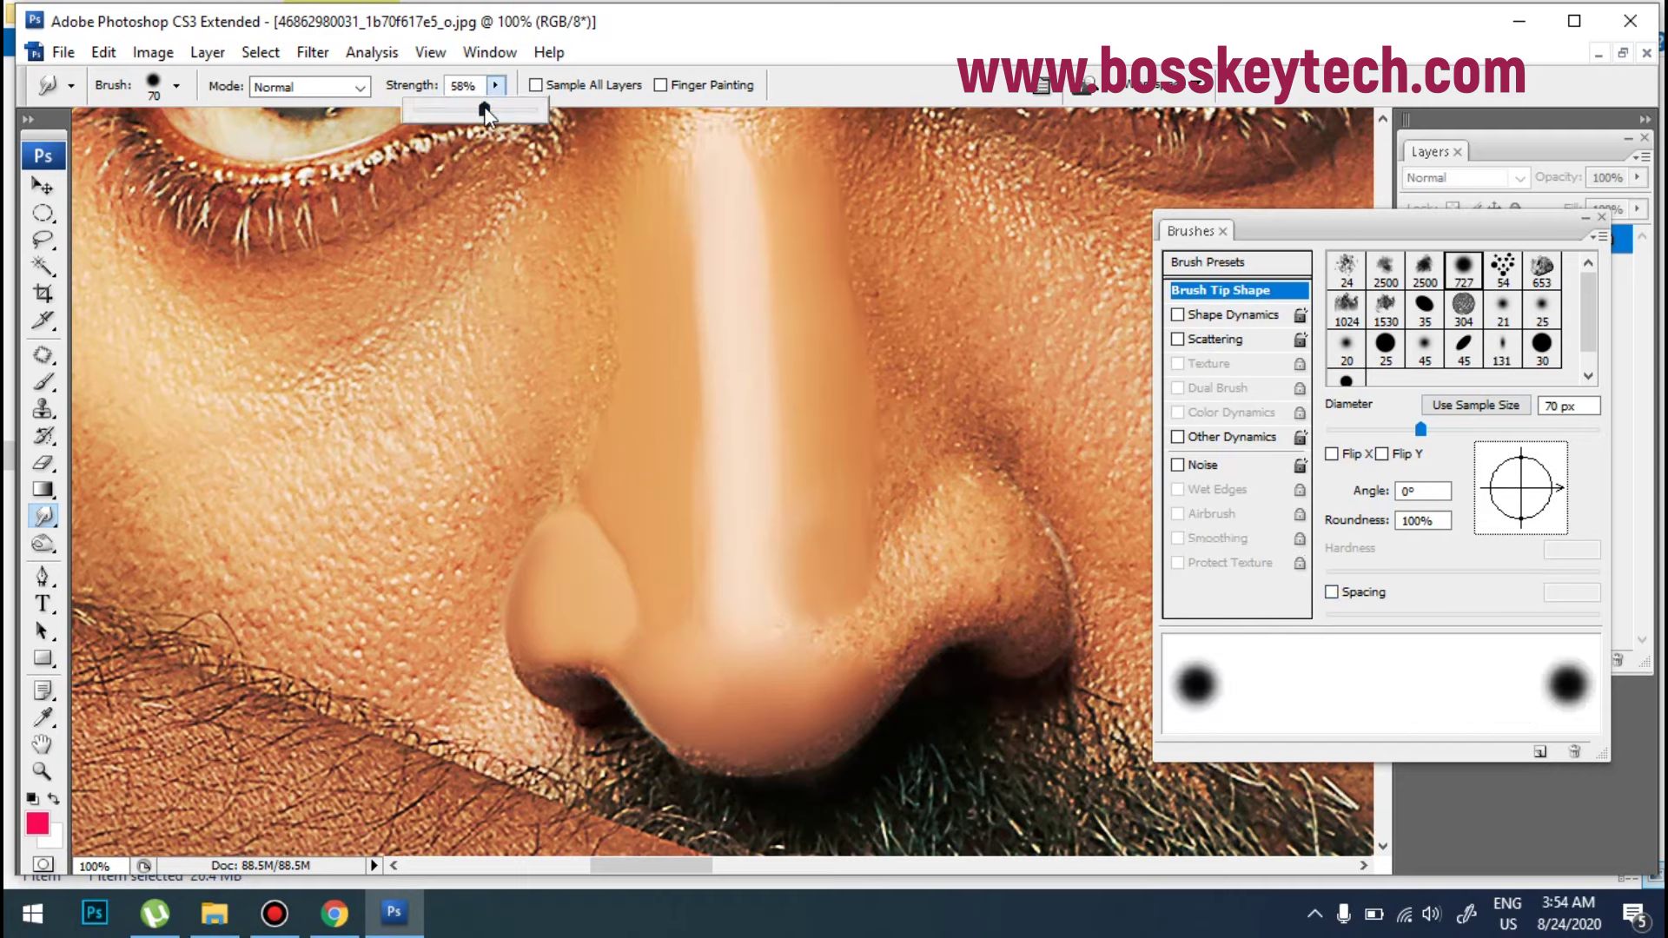
click(709, 466)
key(bracketright)
key(bracketright)
key(bracketright)
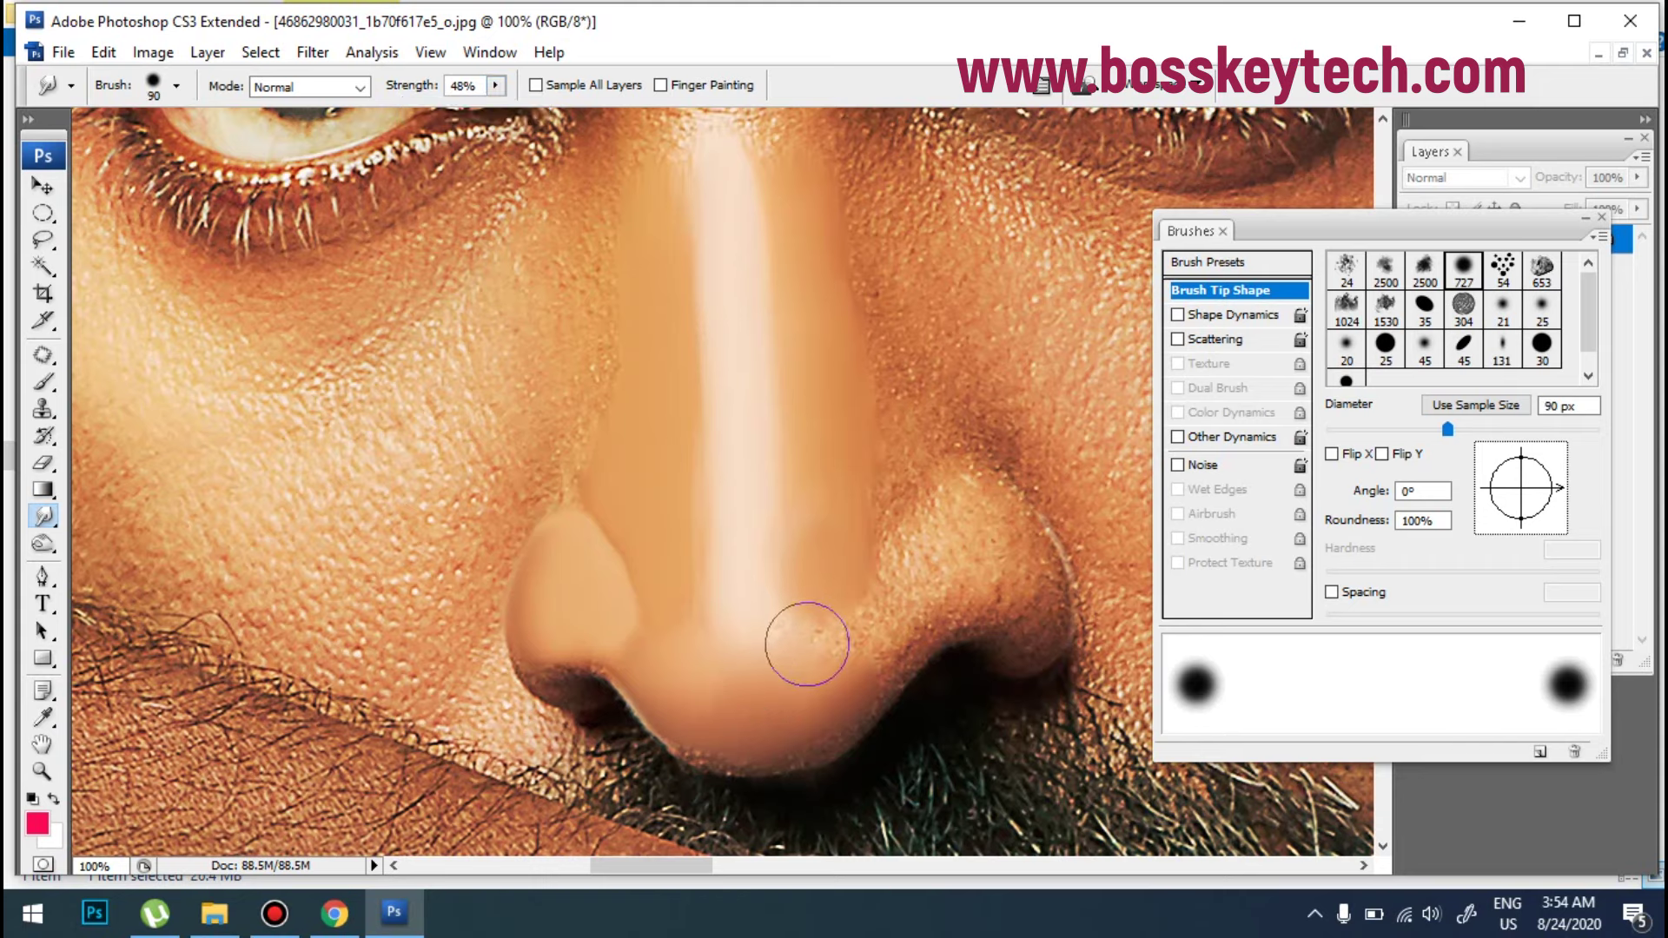
drag(800, 638, 813, 516)
Step: Lower Strength to 32% and smudge the left side of the nose bridge with an 80 px brush
key(bracketleft)
key(bracketleft)
drag(494, 111, 477, 109)
click(808, 701)
key(bracketright)
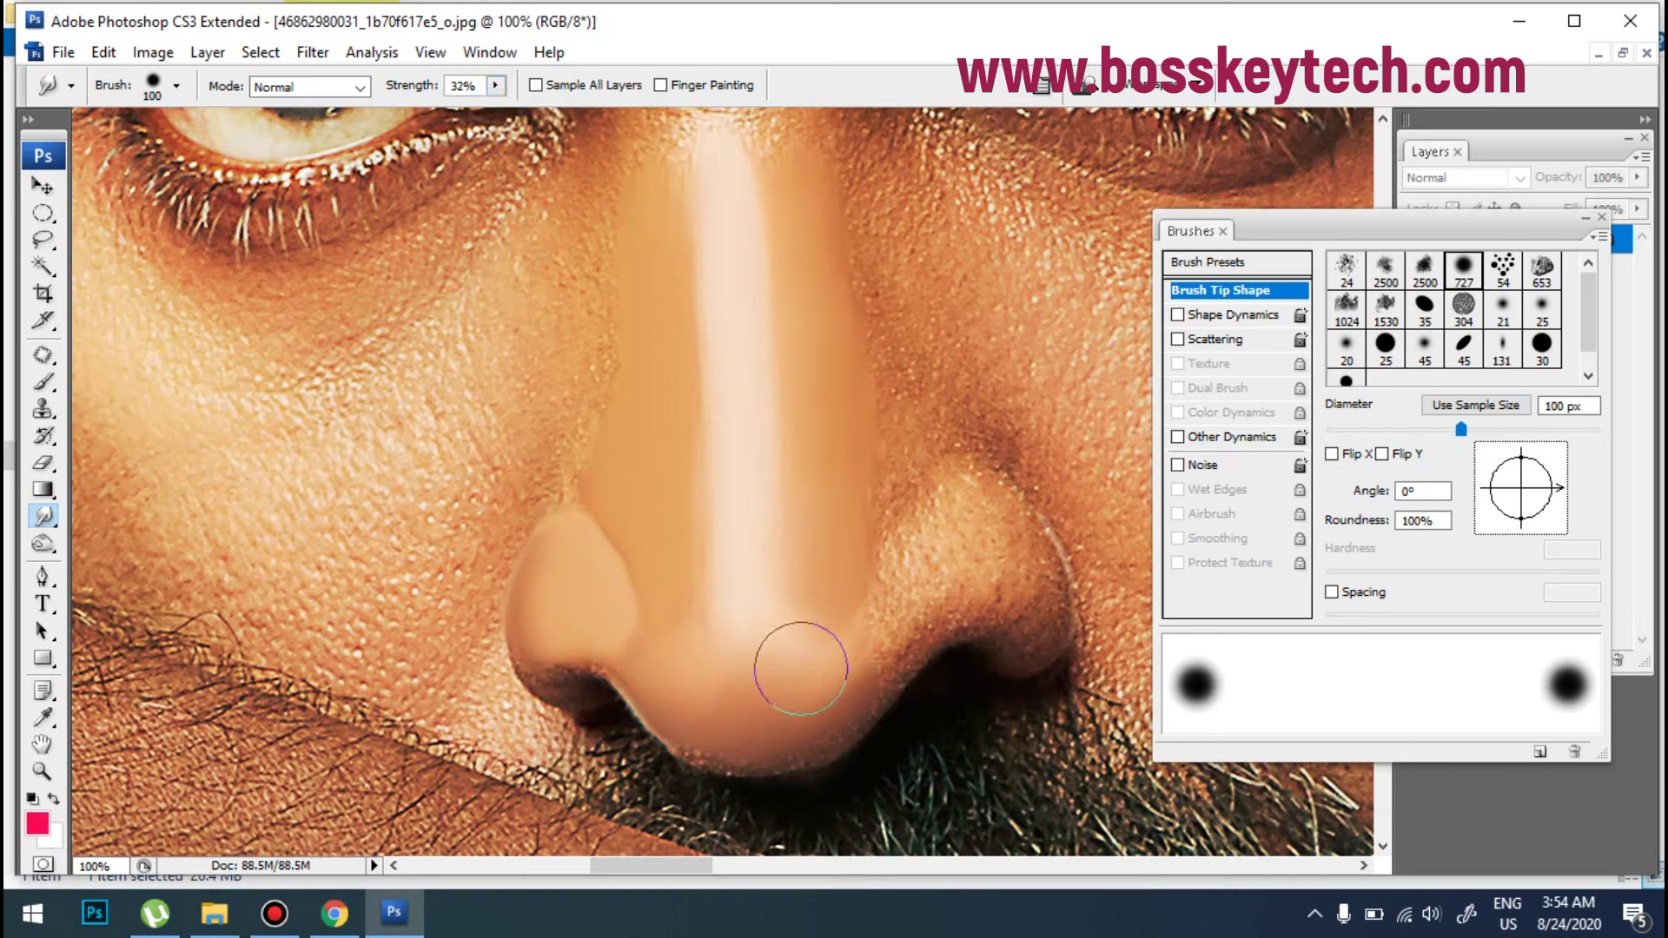
key(bracketleft)
key(bracketleft)
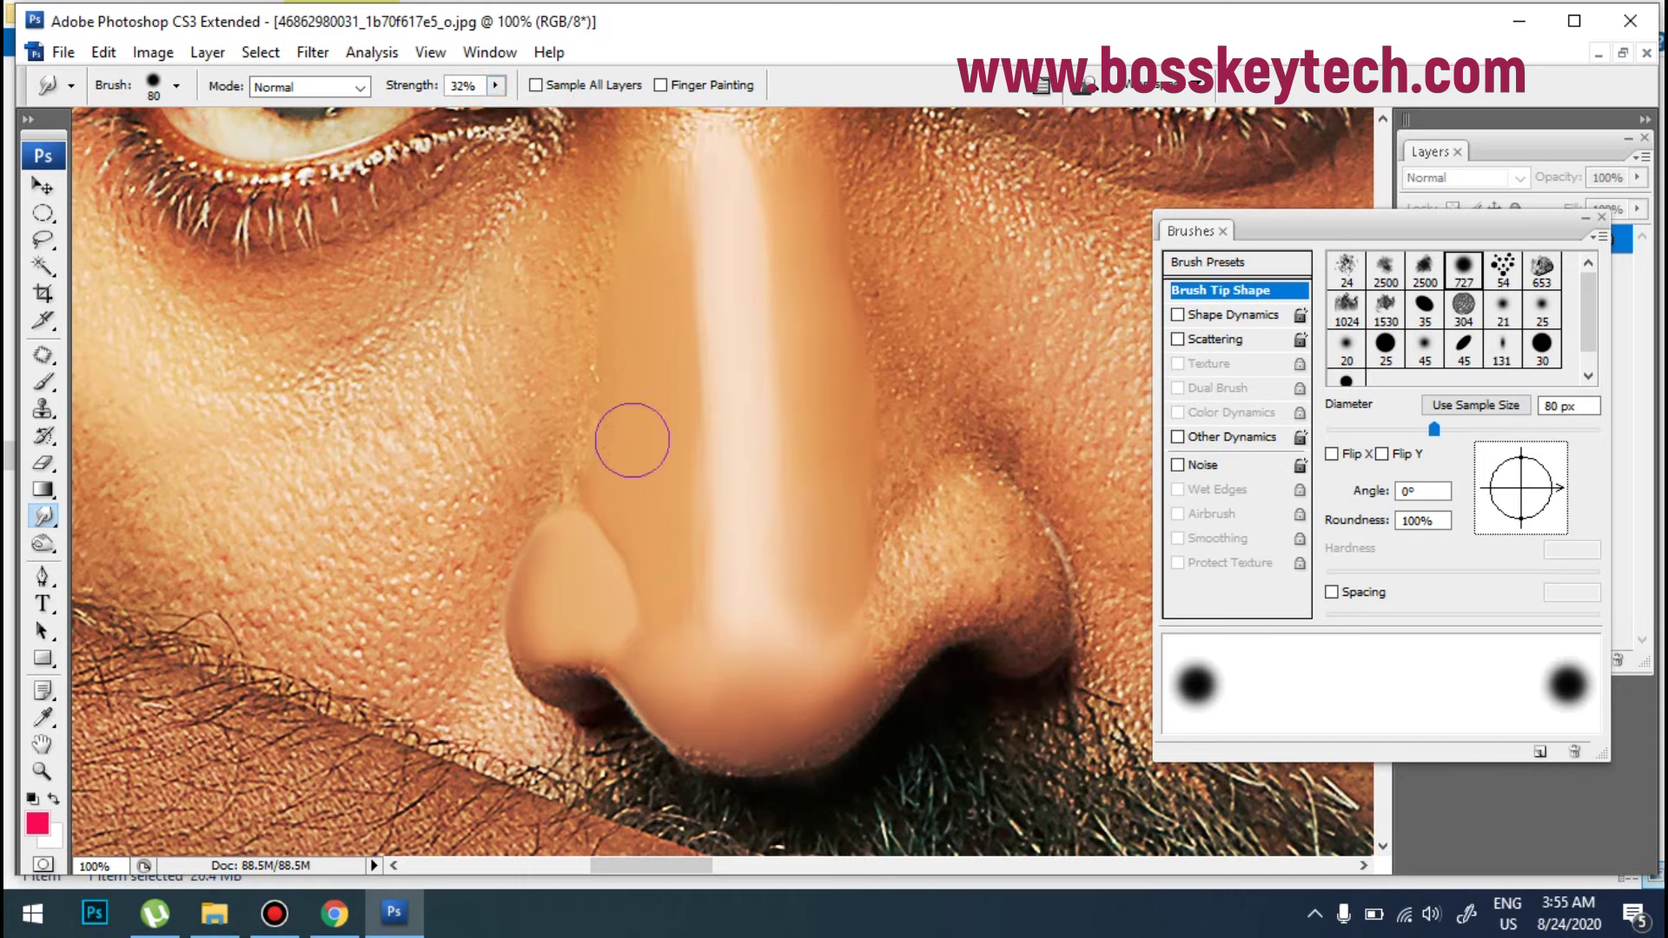
drag(635, 225, 643, 329)
Step: Zoom out, then zoom in on the left cheek at 100%
key(ctrl+minus)
key(ctrl+minus)
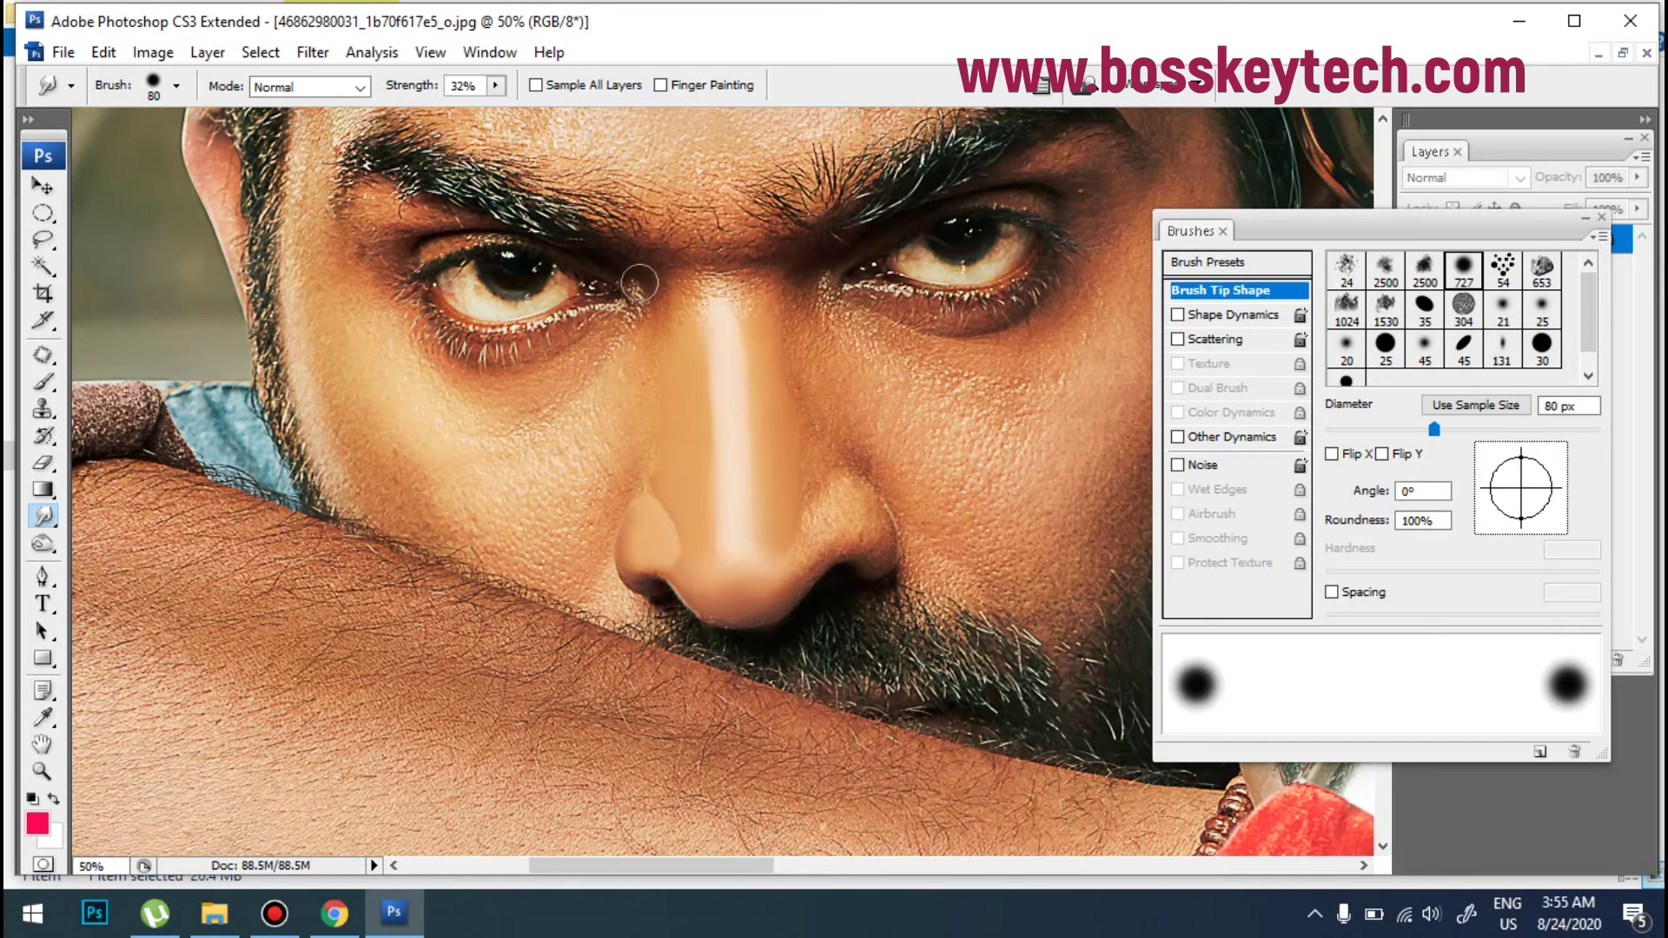
ctrl+click(831, 379)
drag(610, 553, 847, 489)
ctrl+click(556, 533)
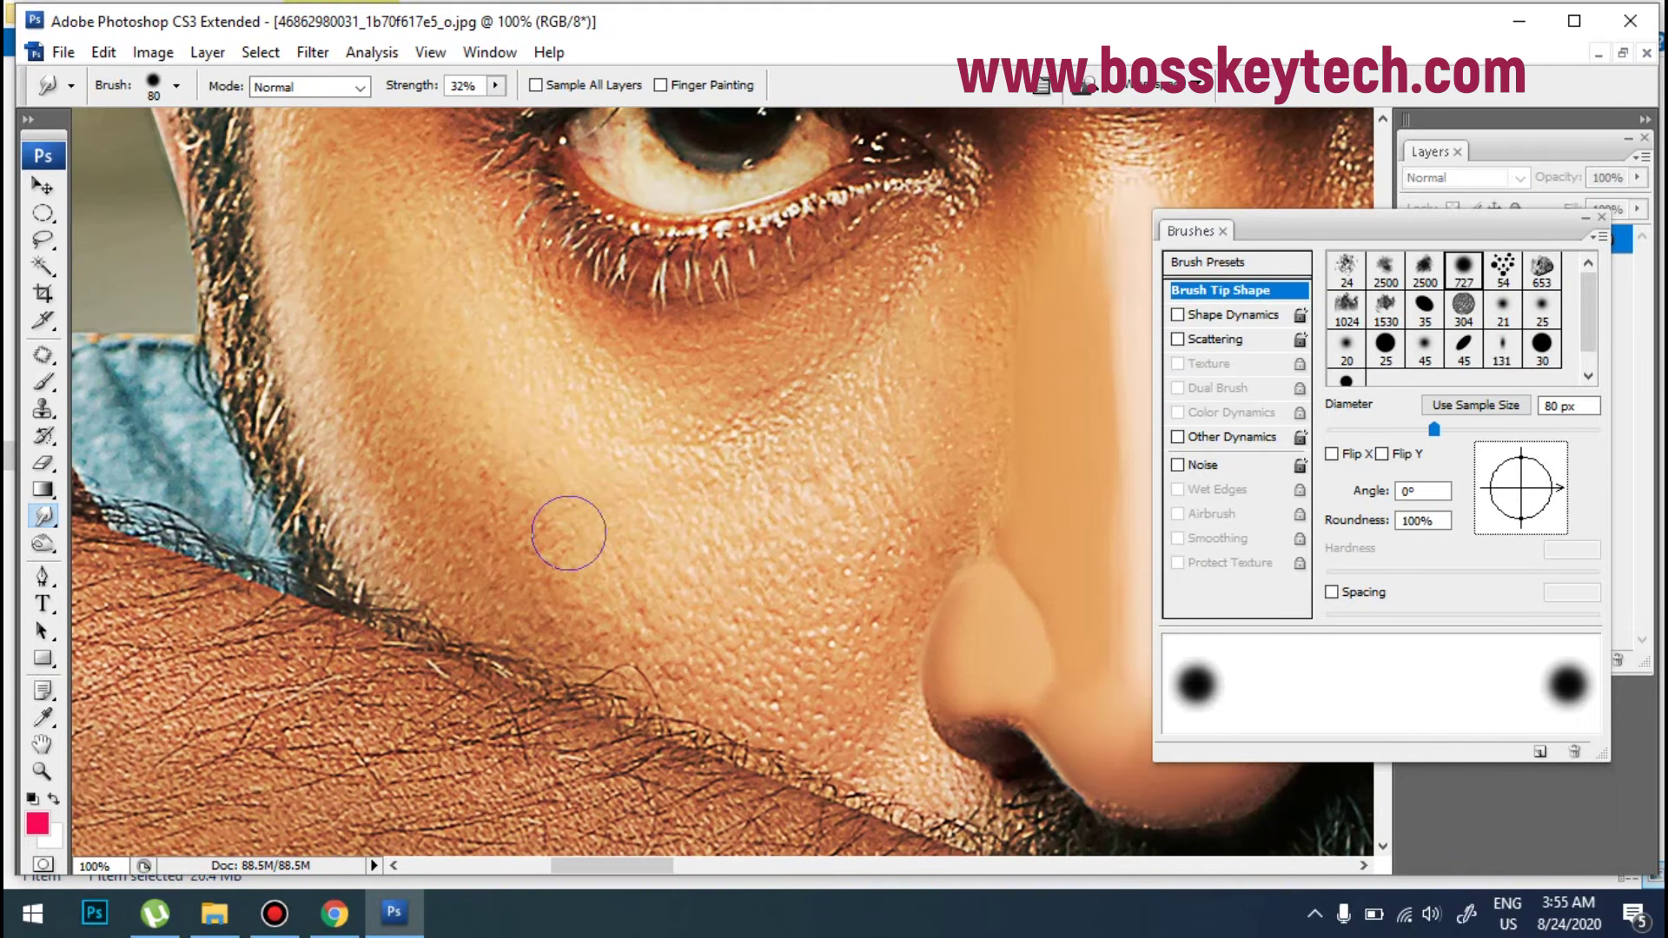
Step: Smudge a round patch on the left cheek with a 125 px brush, extending it right and left
key(bracketright)
key(bracketright)
key(bracketright)
mouse_move(763, 585)
mouse_down()
mouse_move(780, 610)
mouse_move(633, 577)
mouse_move(809, 561)
mouse_up()
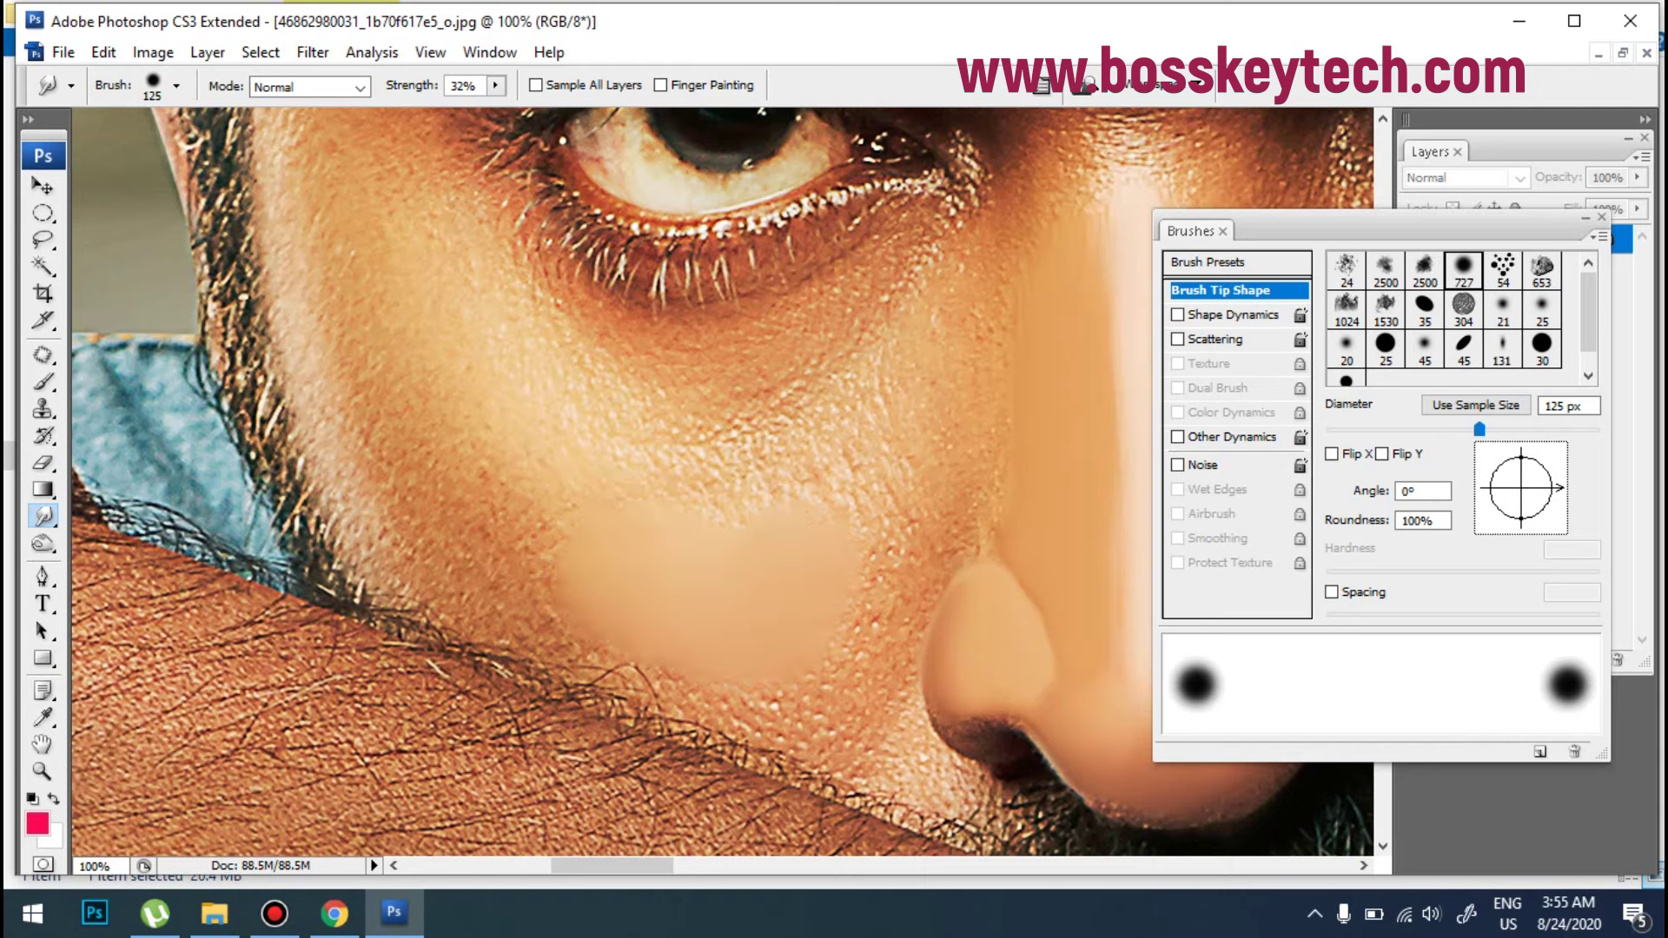
drag(693, 583, 750, 552)
key(bracketleft)
key(bracketleft)
key(bracketright)
mouse_move(588, 581)
mouse_down()
mouse_move(555, 547)
mouse_move(529, 553)
mouse_move(538, 564)
mouse_move(525, 541)
mouse_move(595, 549)
mouse_move(559, 551)
mouse_move(565, 565)
mouse_move(544, 552)
mouse_move(664, 625)
mouse_up()
Step: Smooth the cheek's upper-left area, lower-left edge and the skin just above the patch
key(bracketright)
key(bracketleft)
key(bracketright)
mouse_move(445, 452)
mouse_down()
mouse_move(540, 551)
mouse_move(599, 567)
mouse_move(489, 501)
mouse_move(456, 450)
mouse_move(496, 534)
mouse_move(603, 607)
mouse_move(623, 648)
mouse_up()
key(bracketleft)
key(bracketleft)
mouse_move(536, 602)
mouse_down()
mouse_move(640, 670)
mouse_move(718, 681)
mouse_up()
key(bracketright)
key(bracketright)
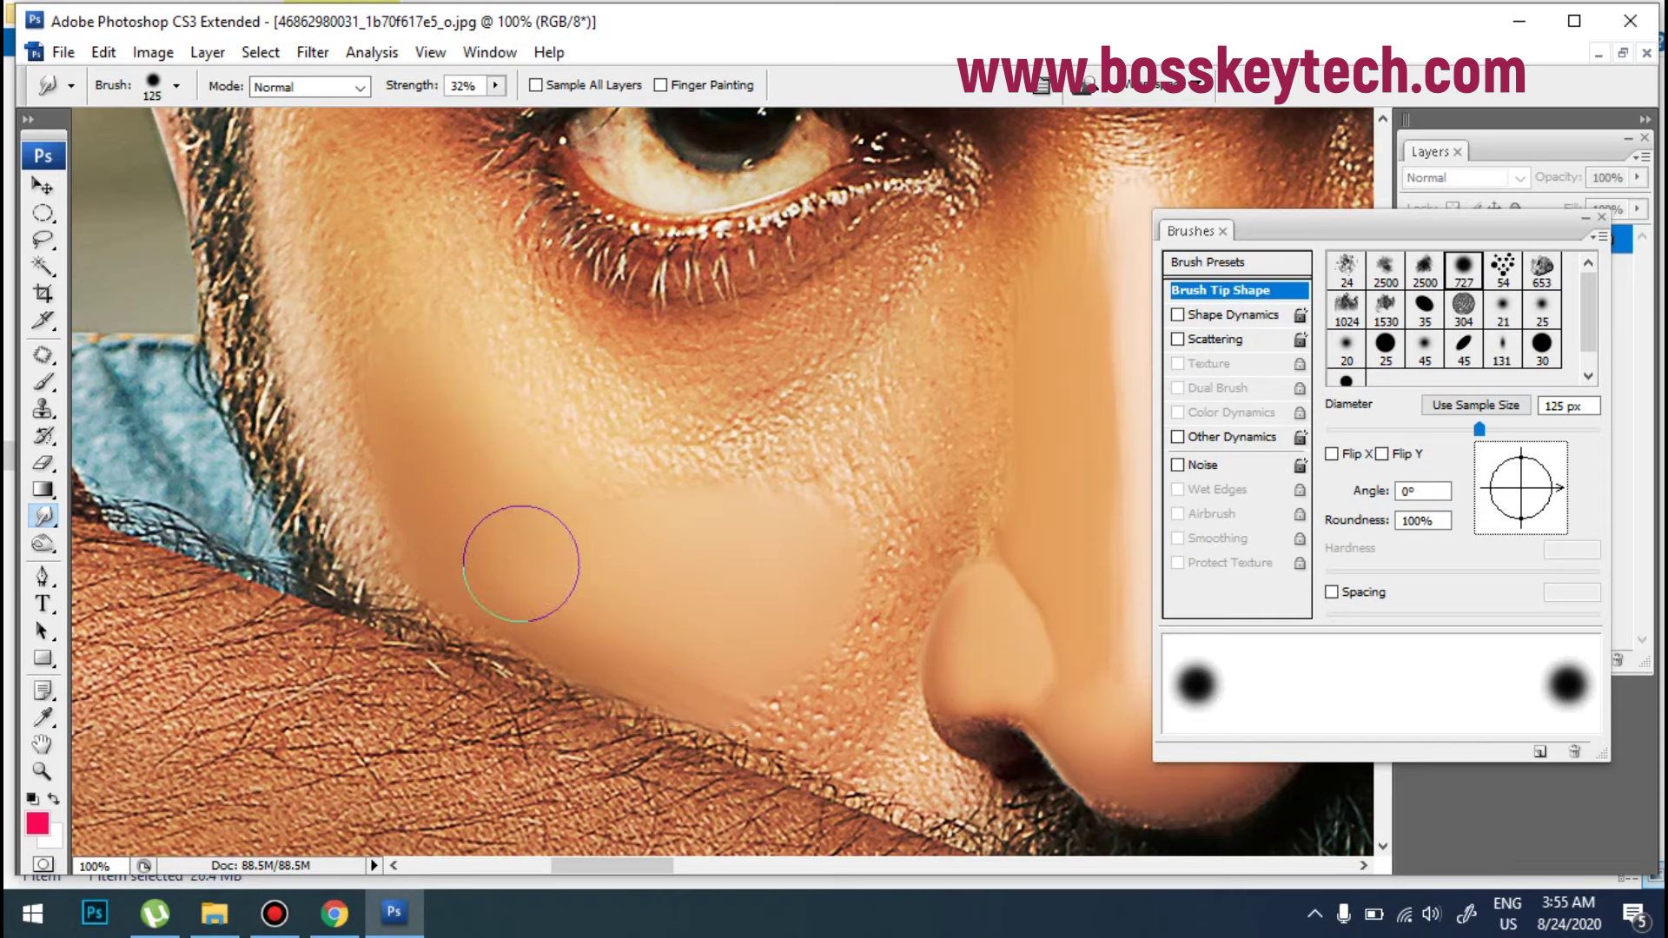
key(bracketleft)
mouse_move(826, 533)
mouse_down()
mouse_move(850, 463)
mouse_move(718, 520)
mouse_move(554, 469)
mouse_up()
Step: Blend skin across the left cheek and smooth the cheek edge next to the nose
key(bracketright)
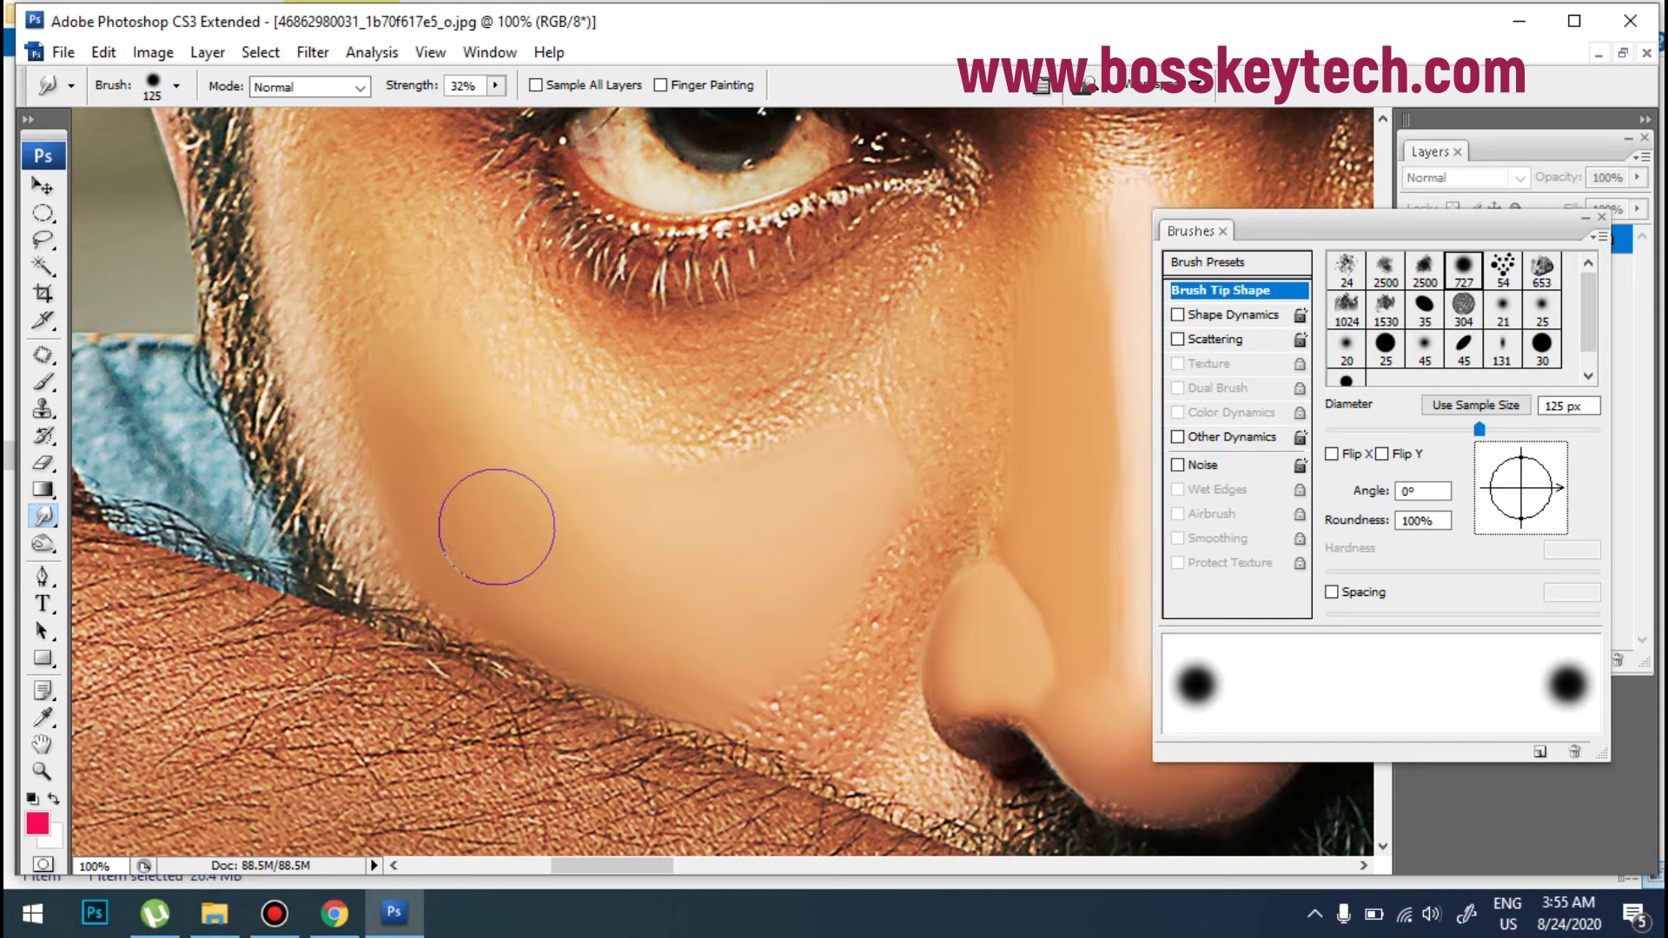
key(bracketleft)
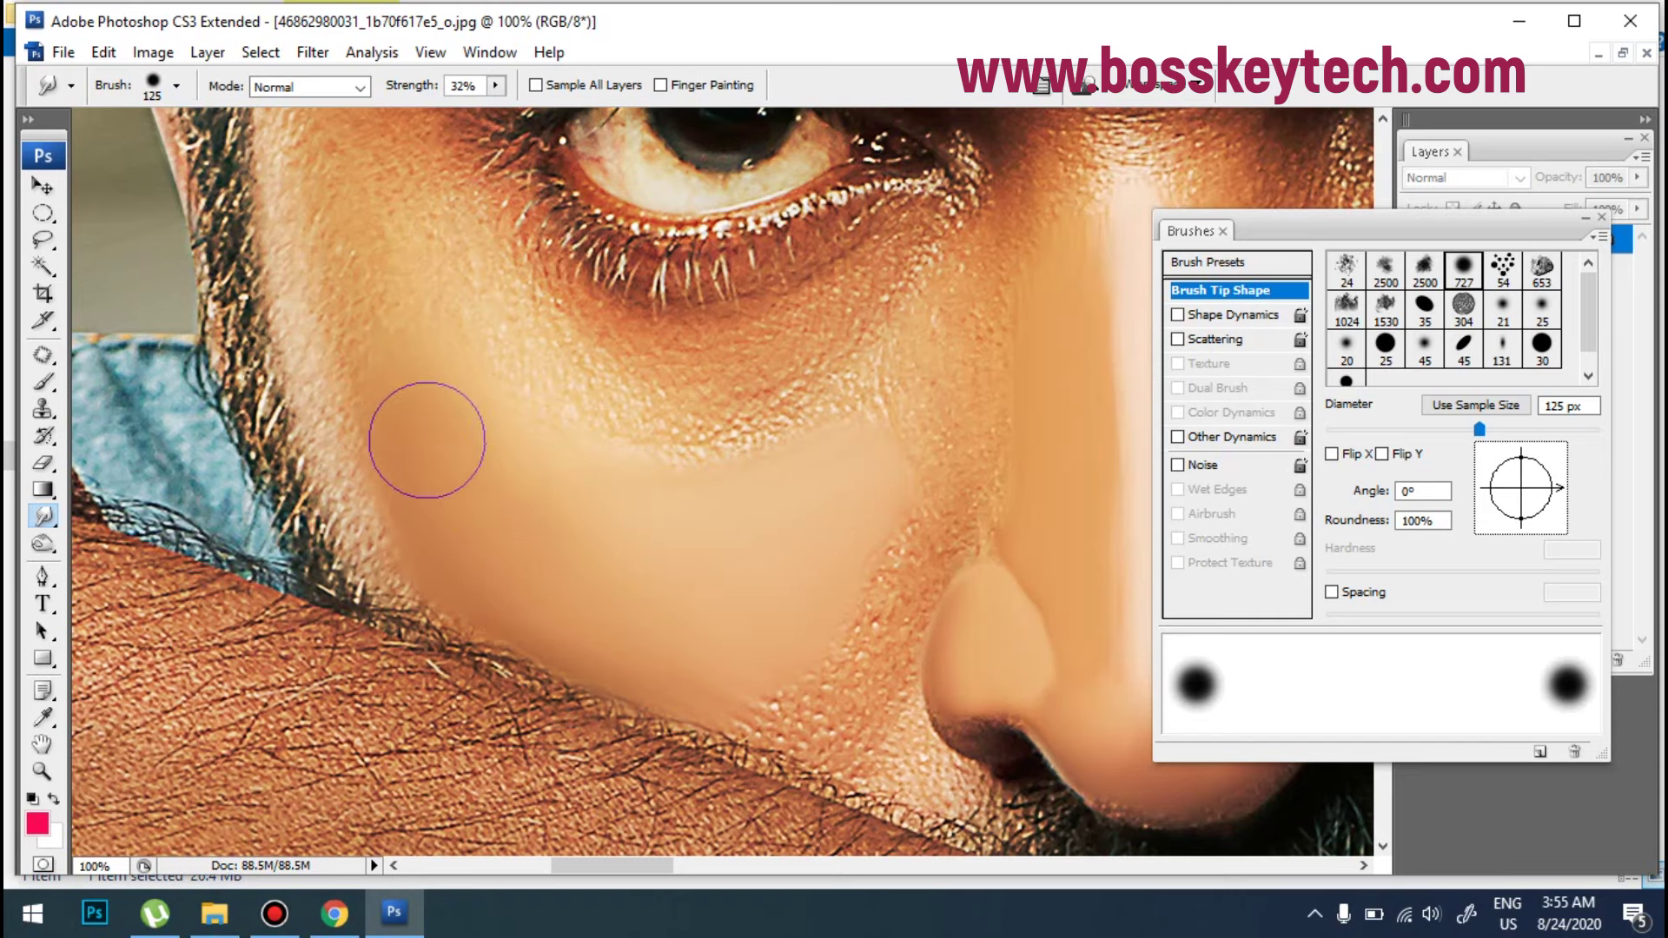
key(bracketright)
mouse_move(391, 372)
mouse_down()
mouse_move(414, 429)
mouse_move(379, 366)
mouse_move(406, 362)
mouse_move(518, 563)
mouse_move(433, 357)
mouse_move(411, 384)
mouse_move(371, 263)
mouse_move(406, 376)
mouse_move(483, 398)
mouse_up()
key(bracketleft)
key(bracketright)
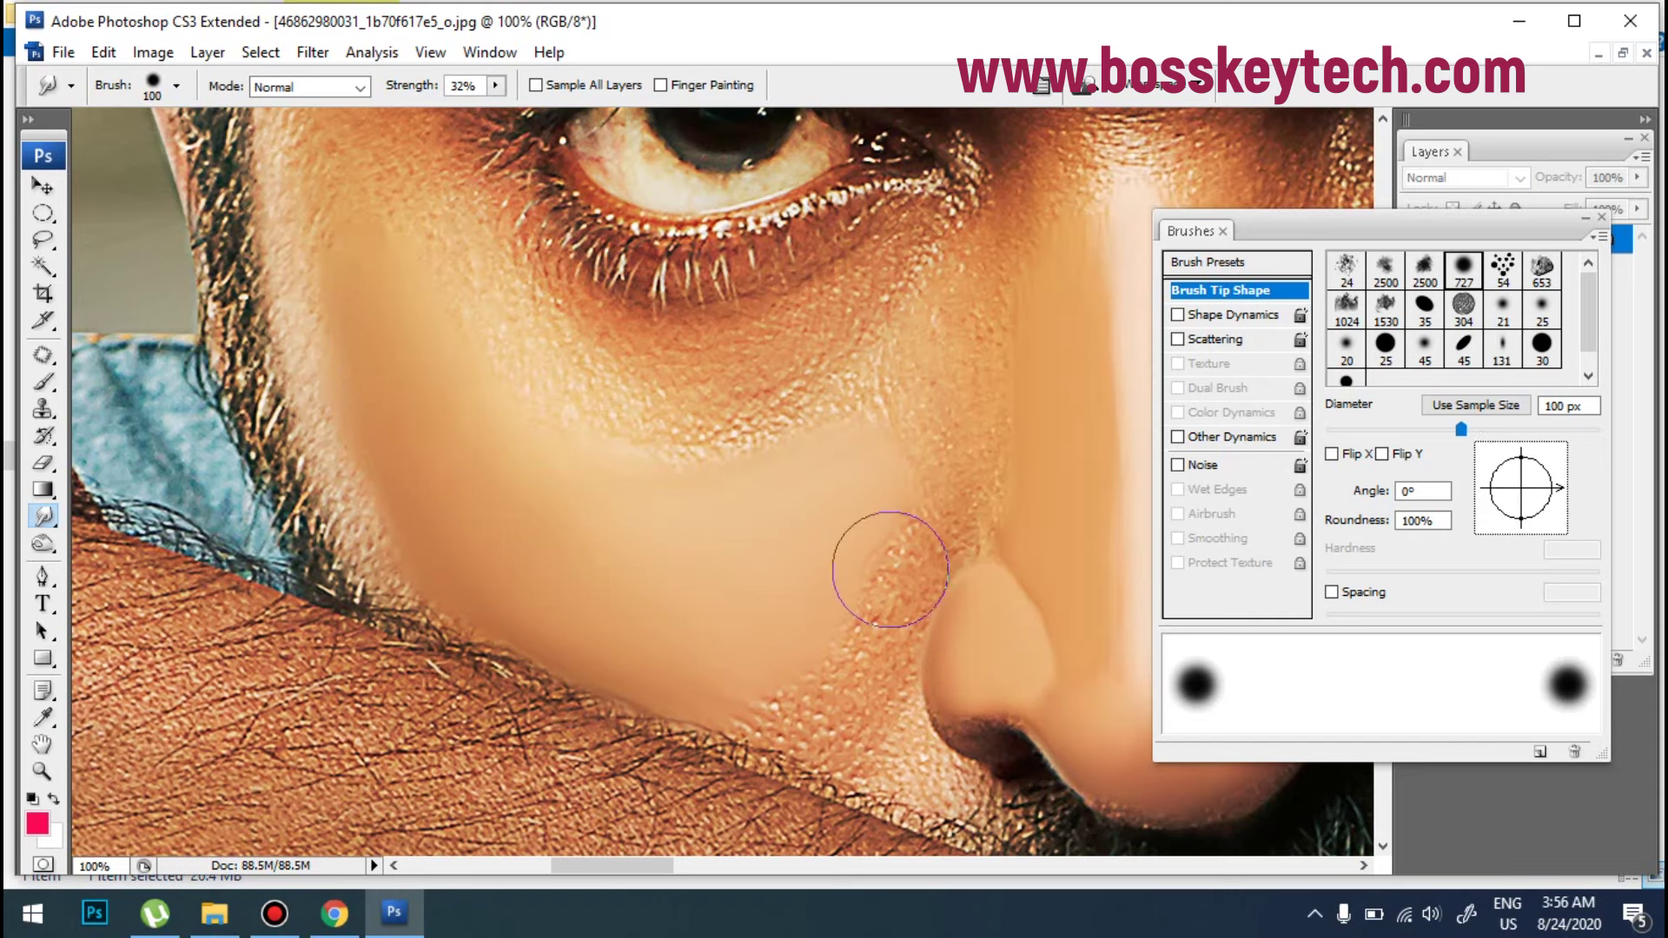
key(bracketleft)
key(bracketleft)
mouse_move(827, 597)
mouse_down()
mouse_move(876, 531)
mouse_move(702, 454)
mouse_move(898, 484)
mouse_up()
Step: Zoom in to 200% on the cheek
key(space)
key(ctrl+space)
click(689, 454)
key(space)
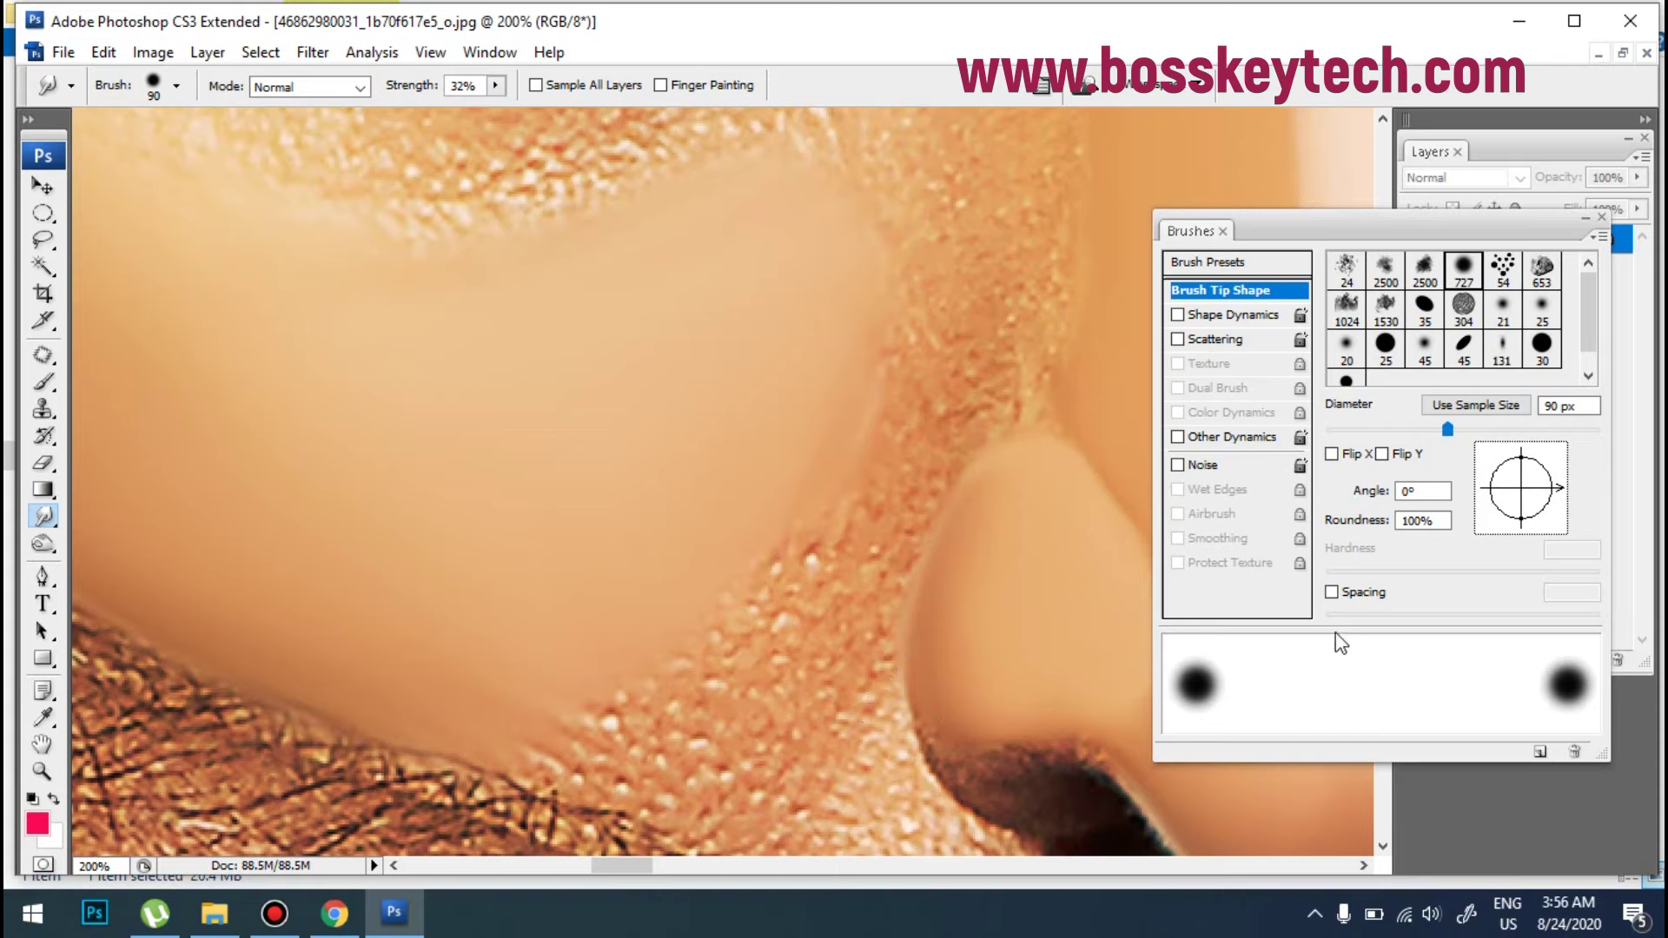
Step: Enable 1% Spacing, set the brush to 50 px and Strength to 65%
click(1331, 594)
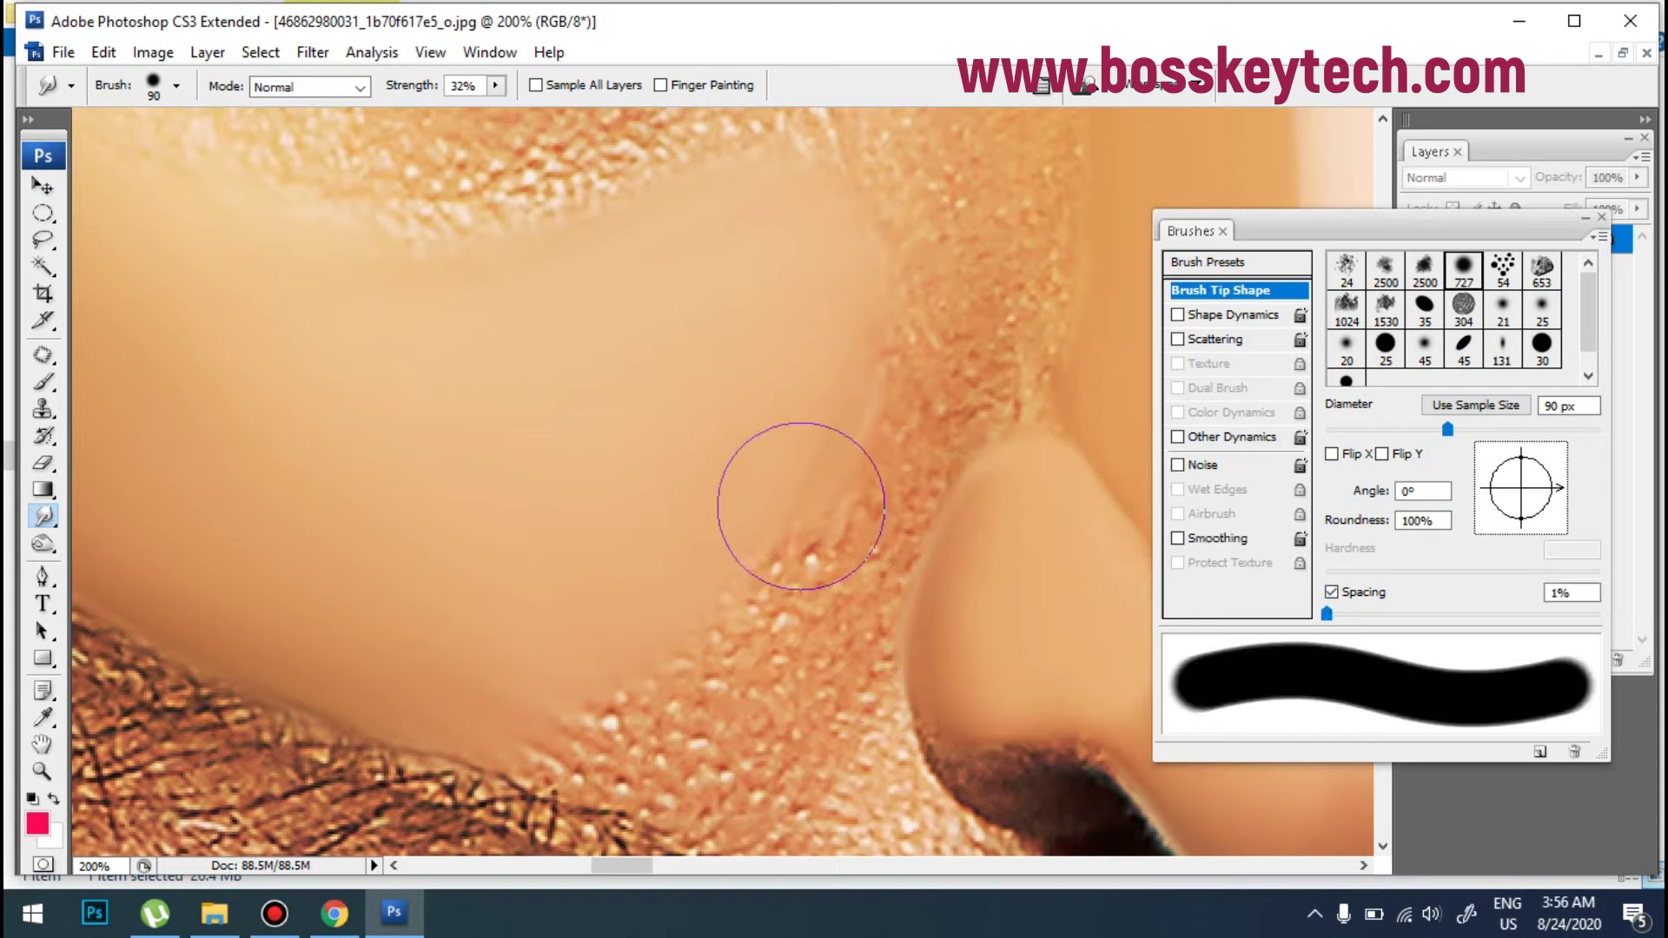
key(bracketleft)
key(bracketleft)
key(bracketleft)
key(bracketleft)
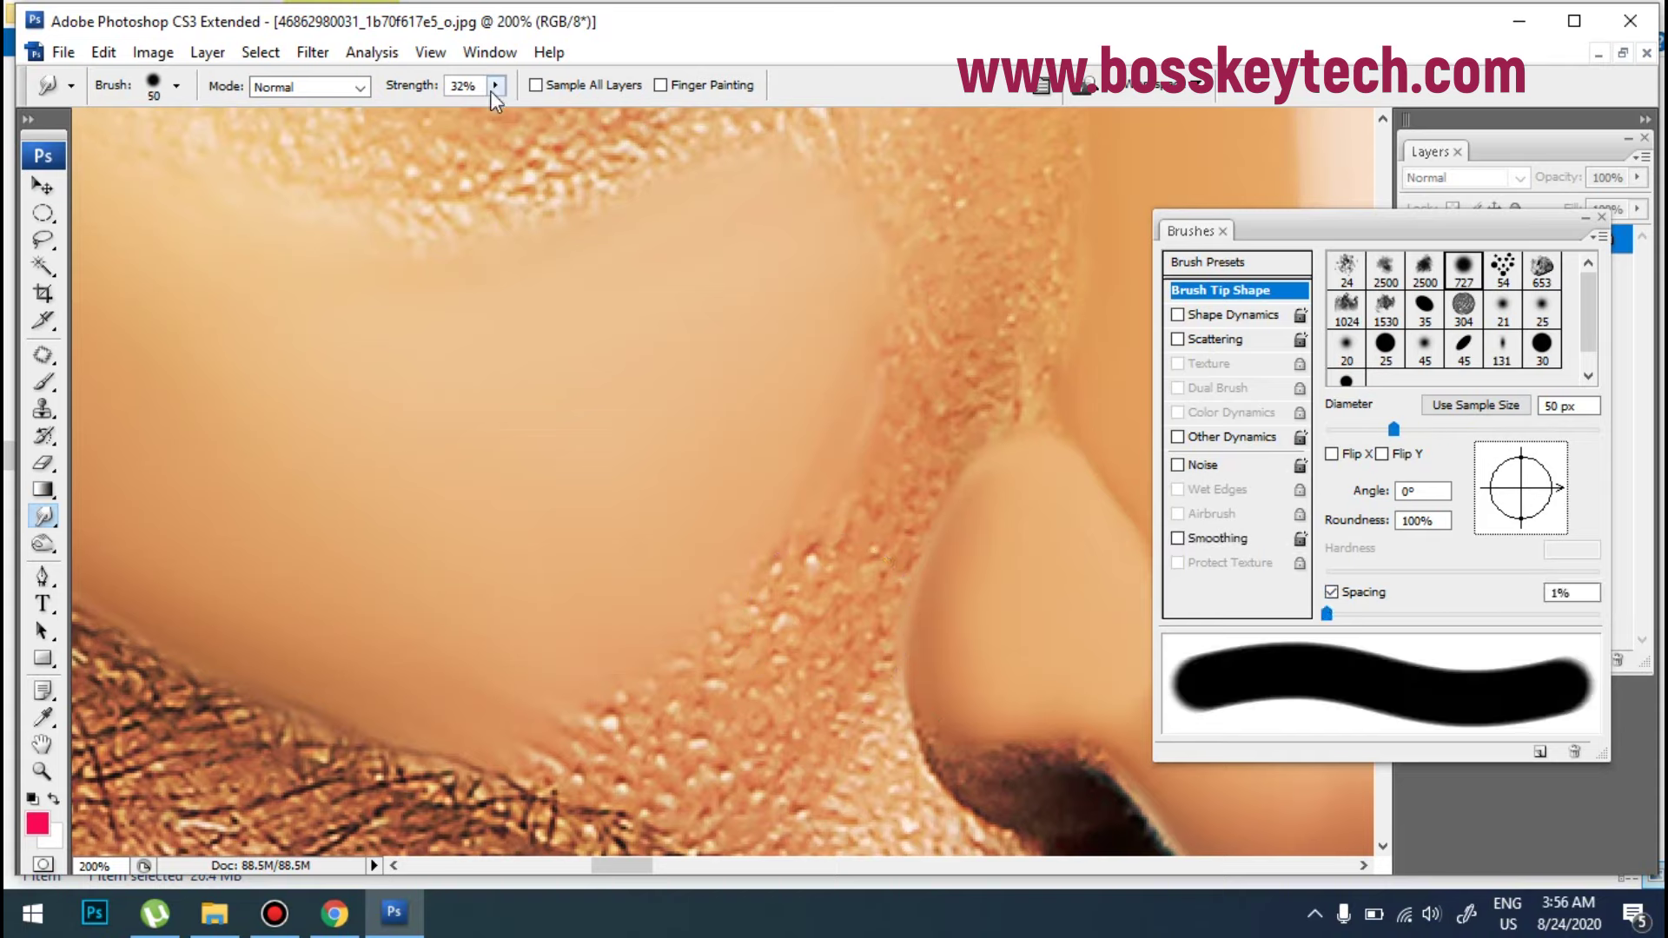
click(496, 85)
drag(516, 112, 537, 111)
Step: Smudge the rough, bumpy skin along the nose's left side and lower-left edge smooth
drag(618, 396, 528, 361)
mouse_move(602, 534)
mouse_down()
mouse_move(629, 595)
mouse_move(605, 604)
mouse_move(604, 639)
mouse_move(609, 583)
mouse_move(596, 633)
mouse_move(559, 589)
mouse_move(585, 565)
mouse_up()
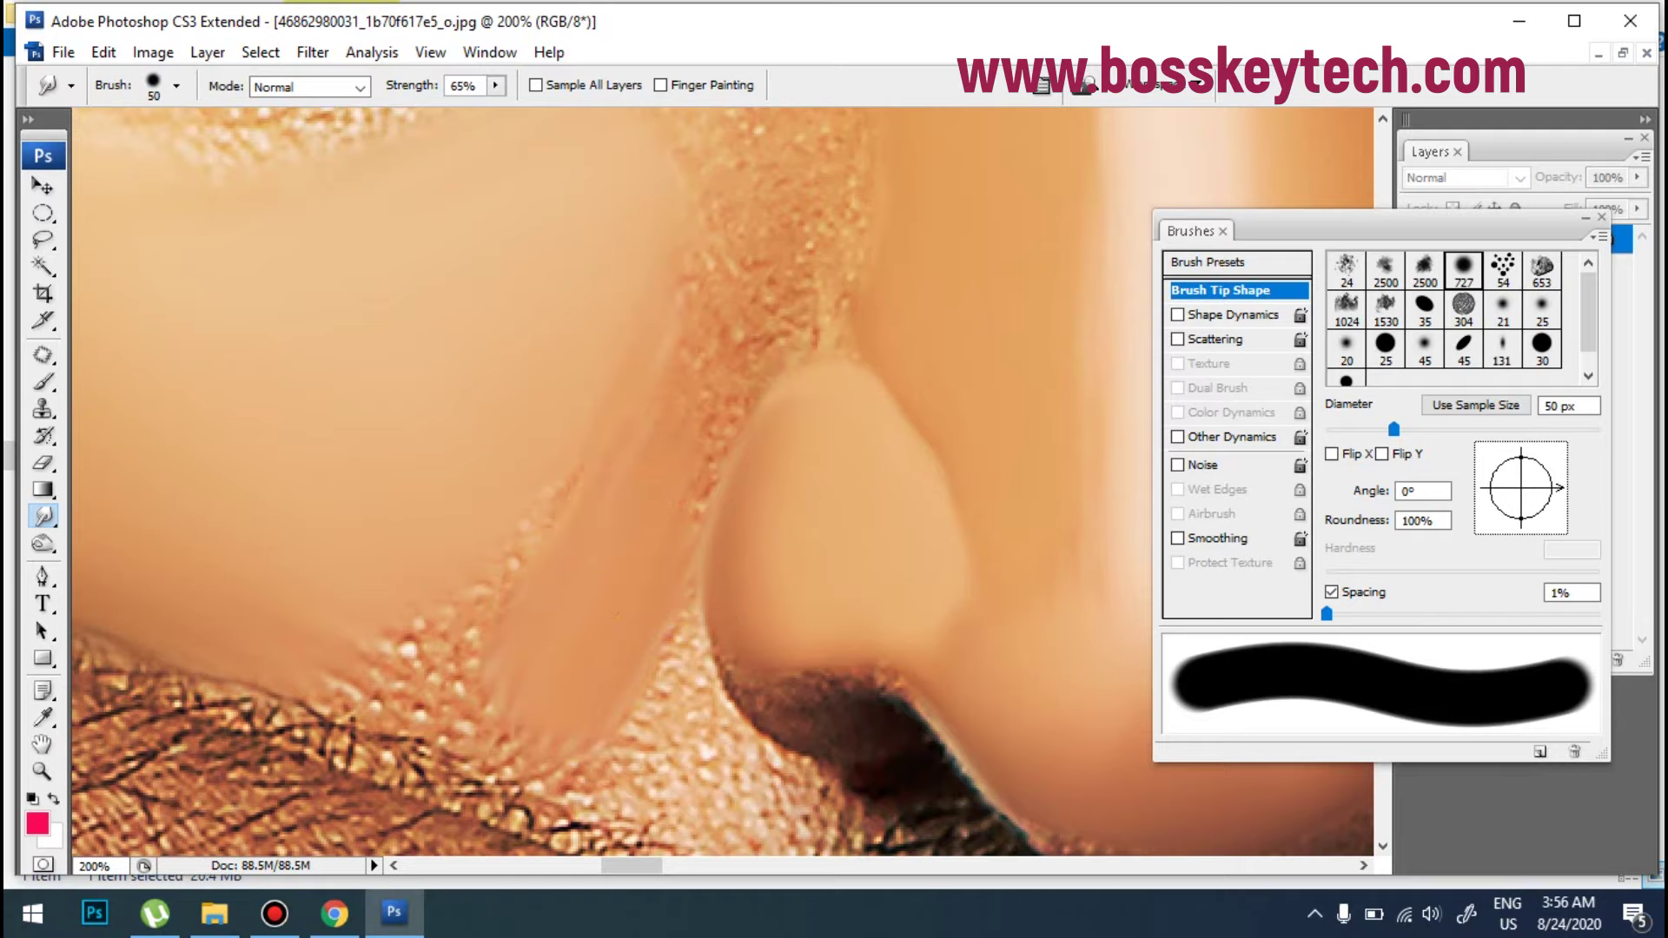
mouse_move(659, 473)
mouse_down()
mouse_move(773, 301)
mouse_move(727, 341)
mouse_move(676, 434)
mouse_move(754, 294)
mouse_up()
key(bracketright)
drag(624, 380, 694, 321)
key(bracketright)
key(bracketright)
mouse_move(562, 551)
mouse_down()
mouse_move(556, 495)
mouse_move(510, 588)
mouse_move(490, 695)
mouse_move(503, 681)
mouse_move(409, 596)
mouse_move(409, 660)
mouse_move(417, 632)
mouse_up()
key(bracketleft)
key(bracketleft)
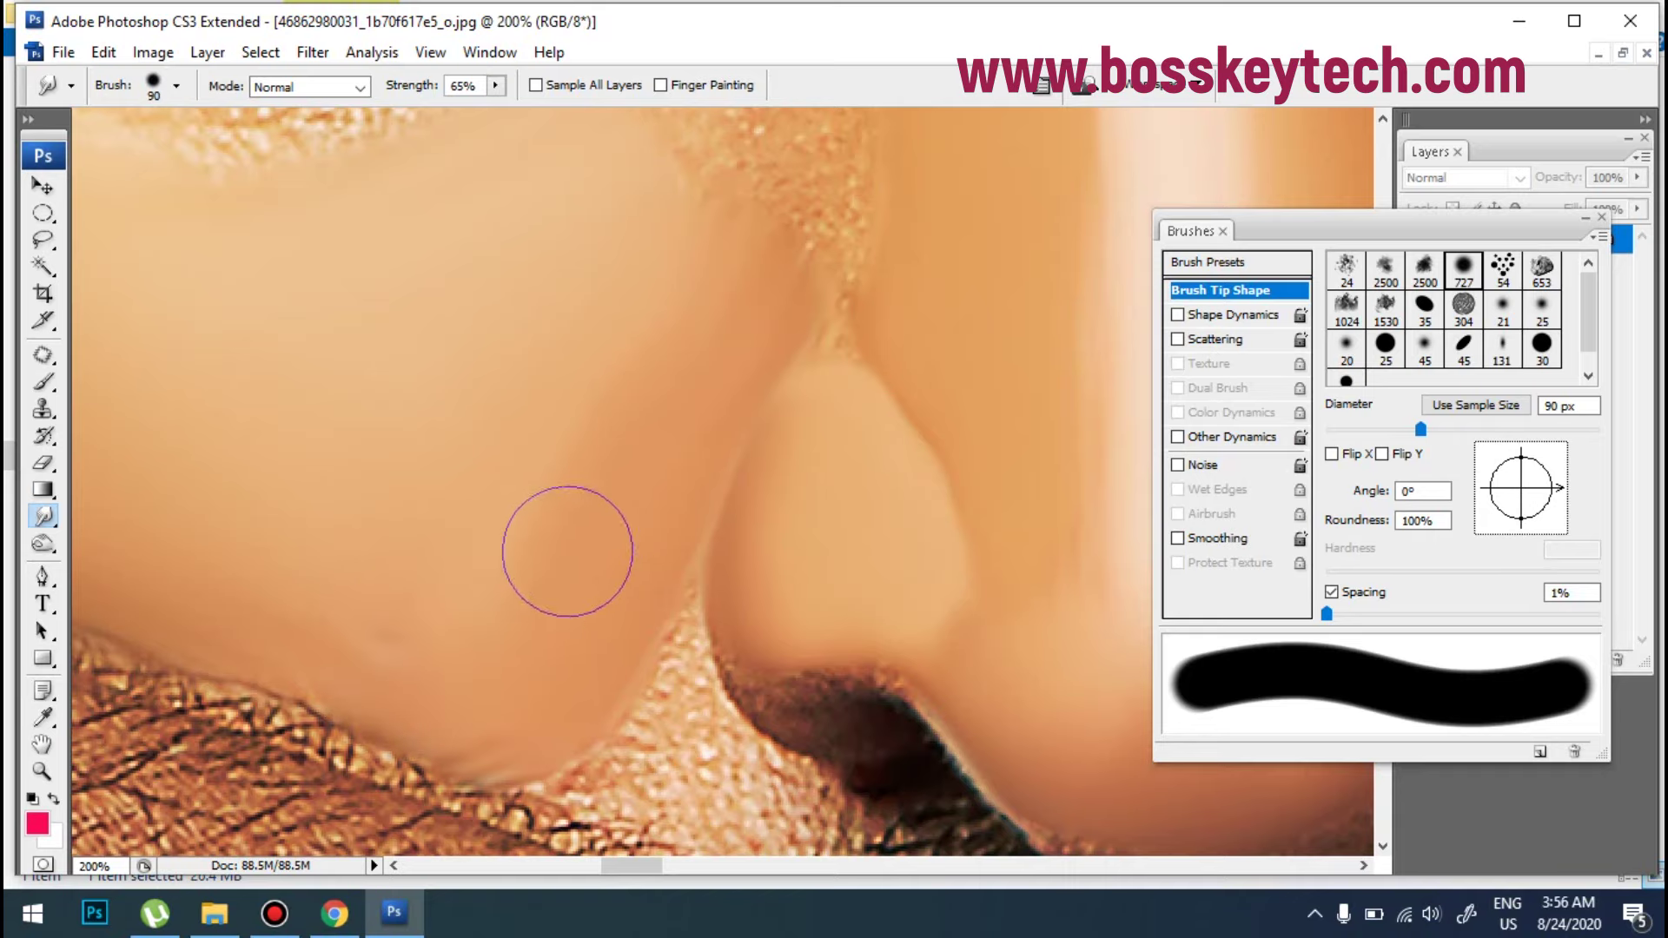
click(38, 825)
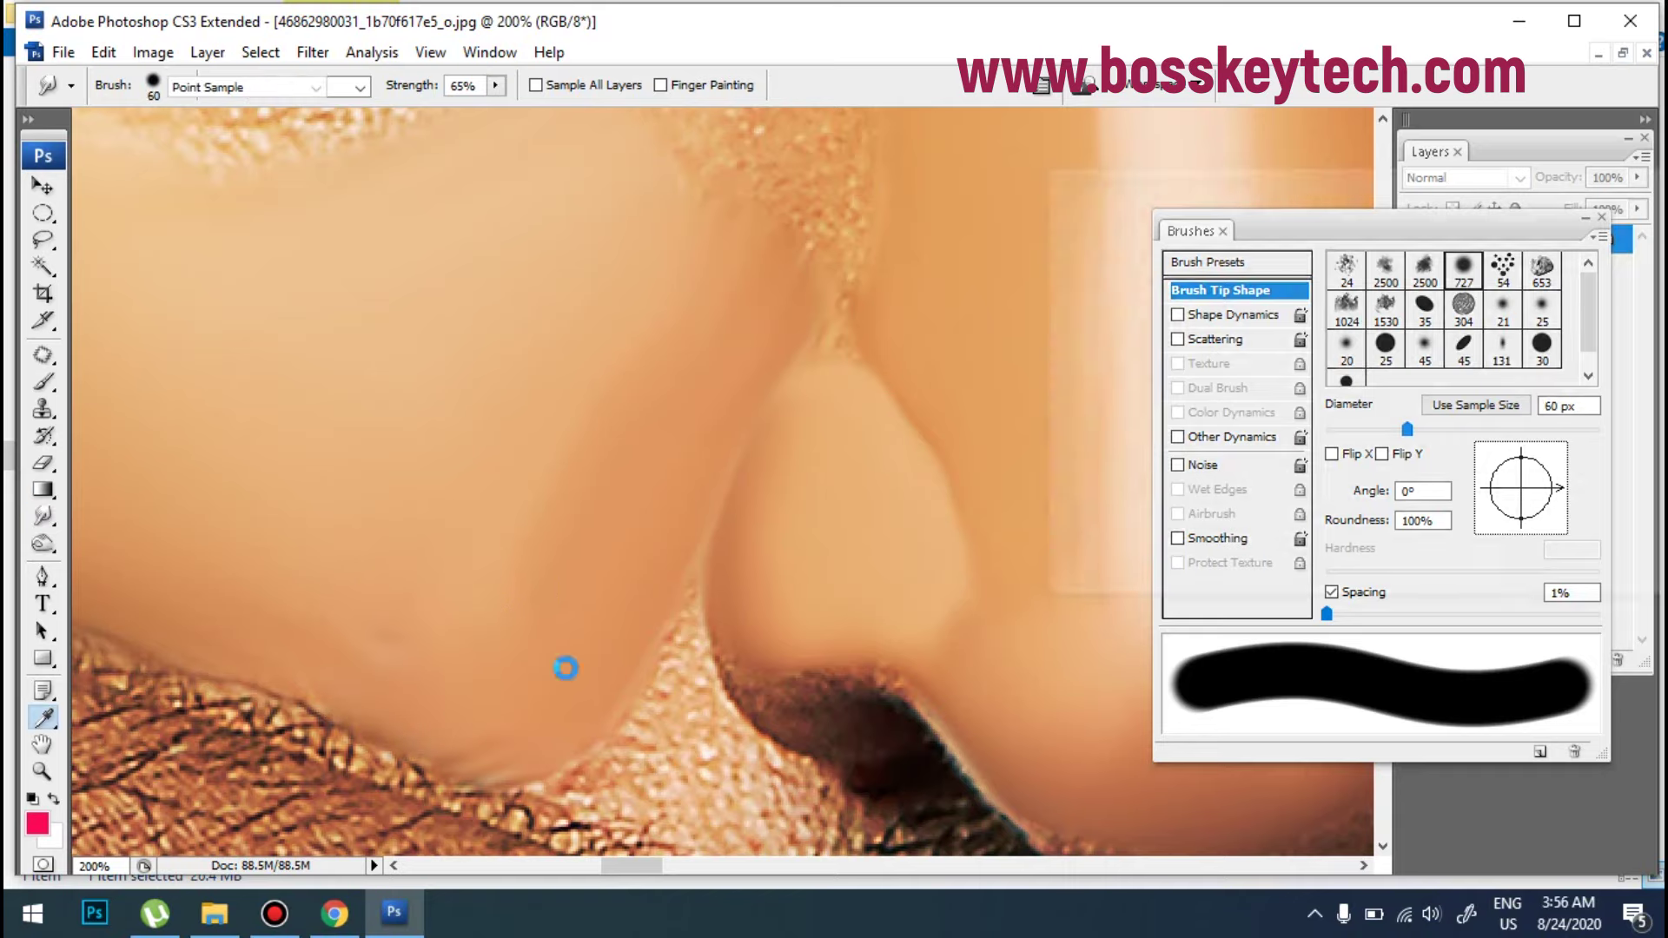
Step: Sample the nose skin and set the foreground colour to orange c87531
click(672, 580)
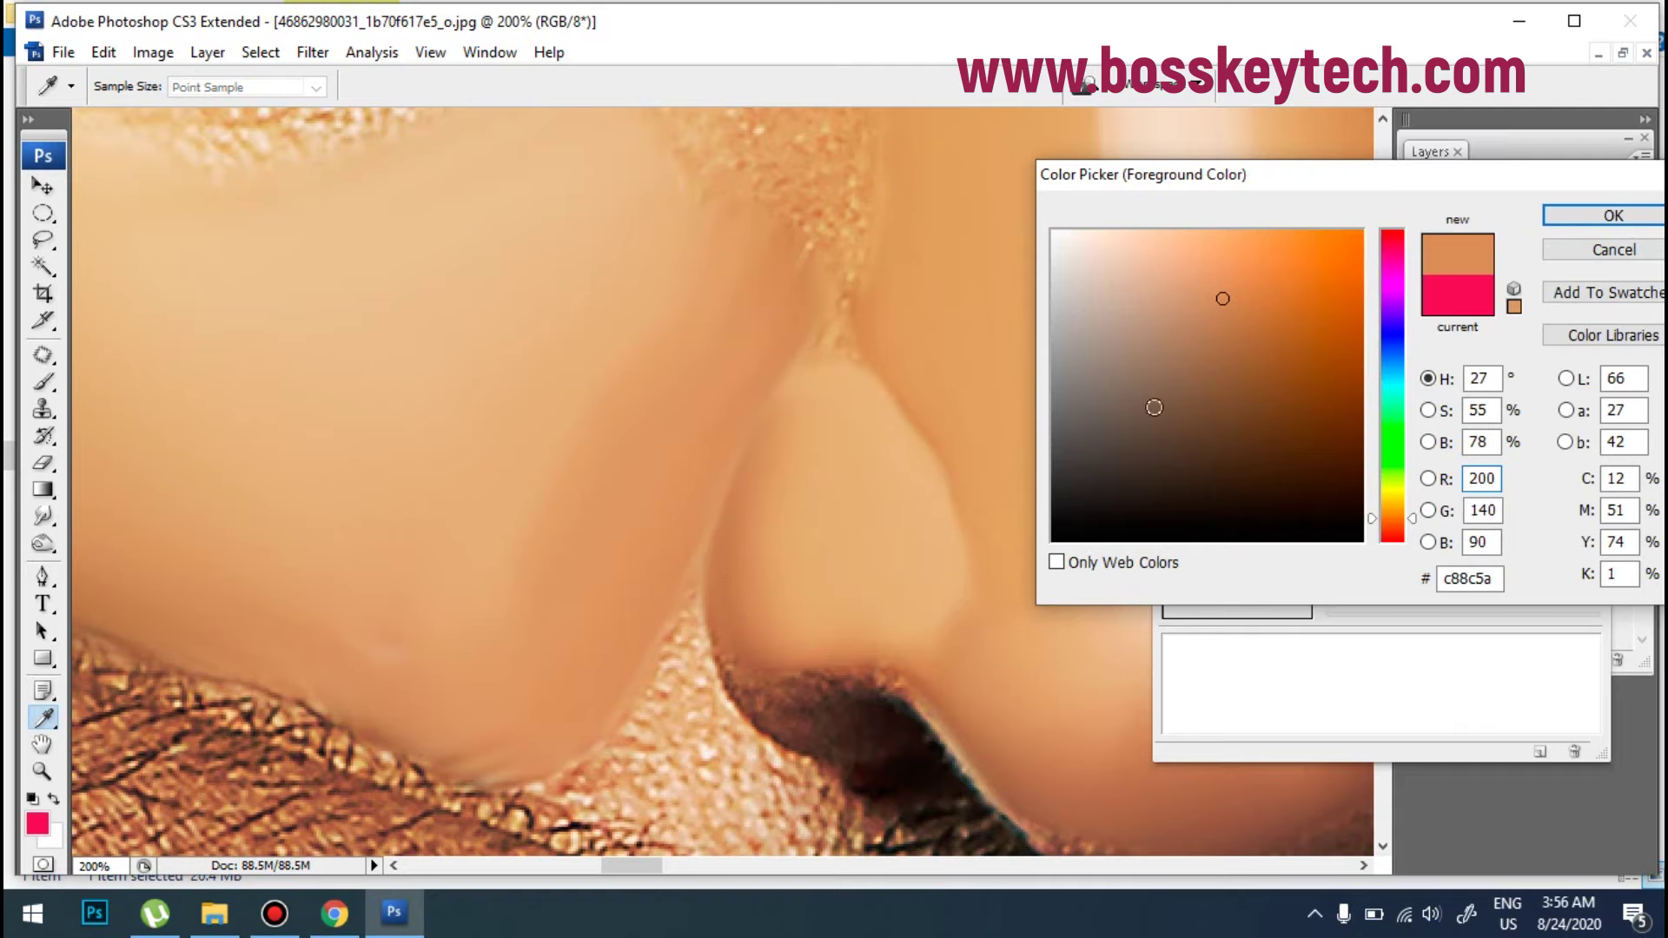
click(1287, 297)
click(1579, 222)
key(r)
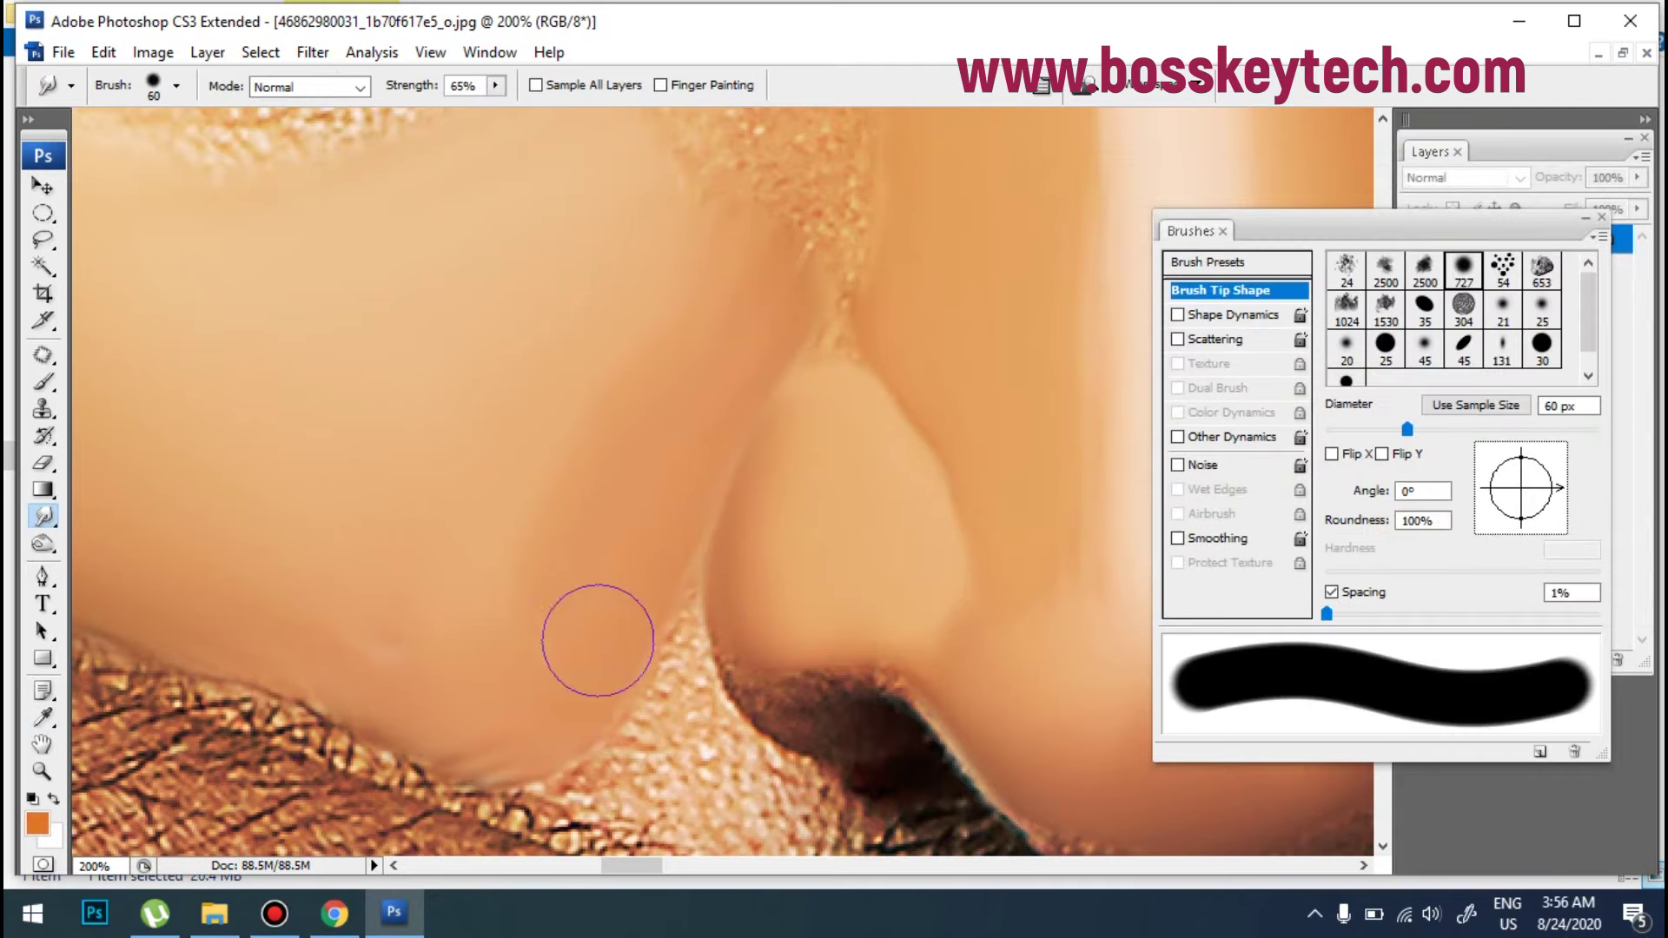
Step: Paint orange dabs on the nose's left edge and smear them up and down it
click(598, 641)
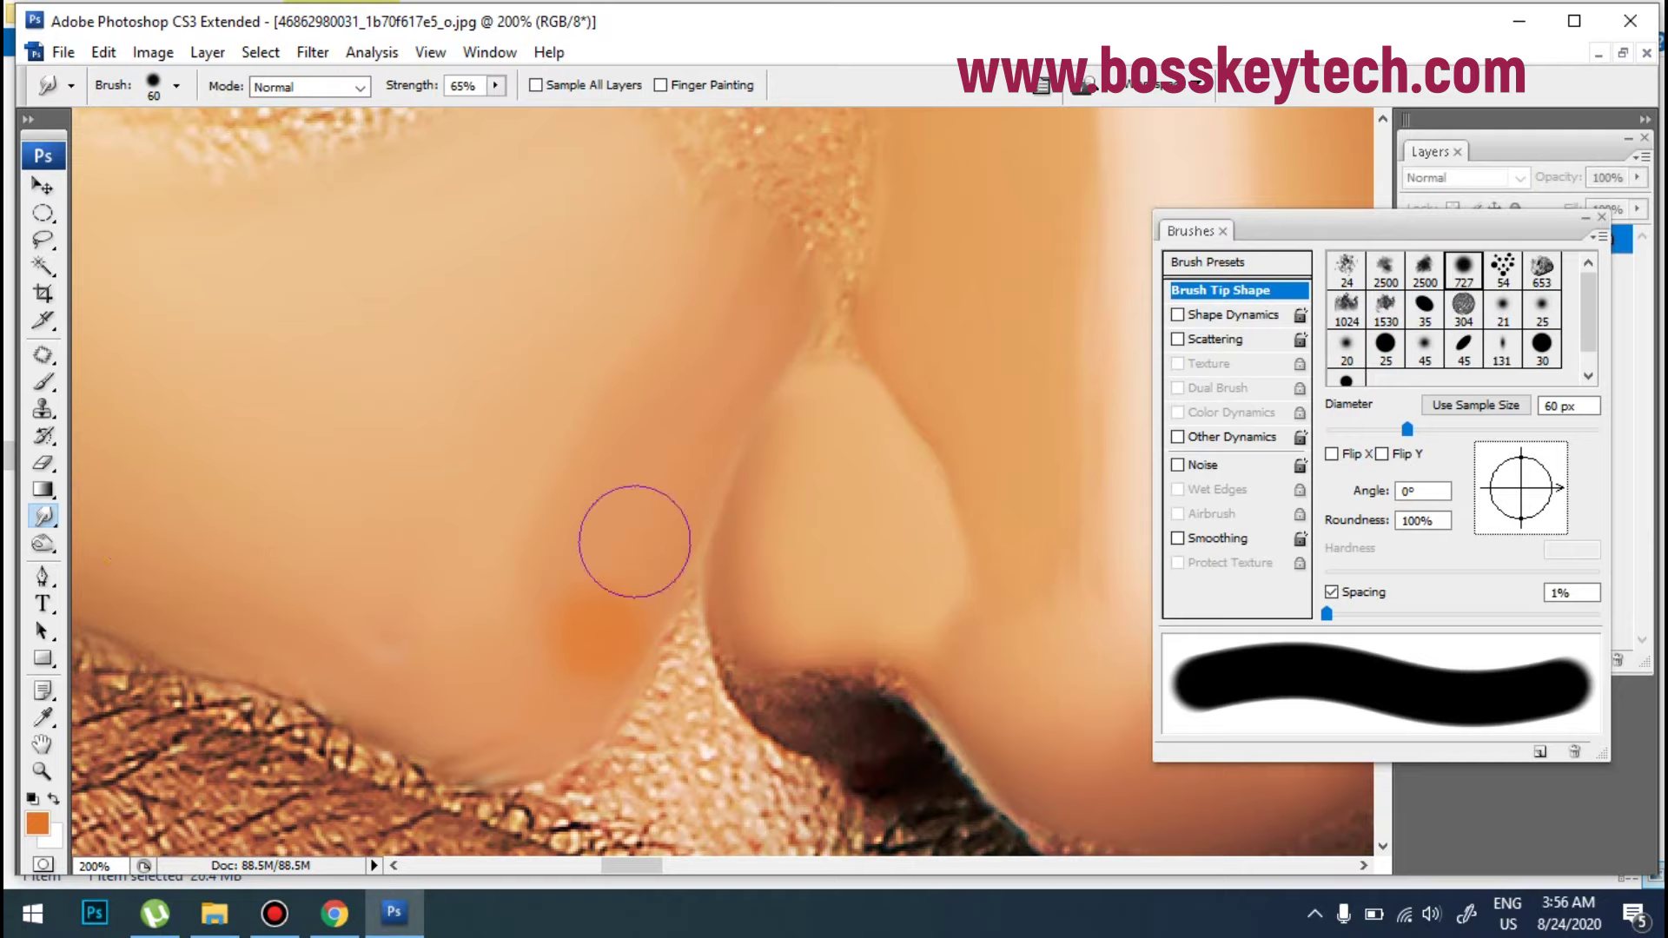
key(bracketleft)
key(bracketleft)
key(bracketleft)
key(bracketleft)
key(bracketleft)
click(650, 563)
drag(651, 550, 712, 425)
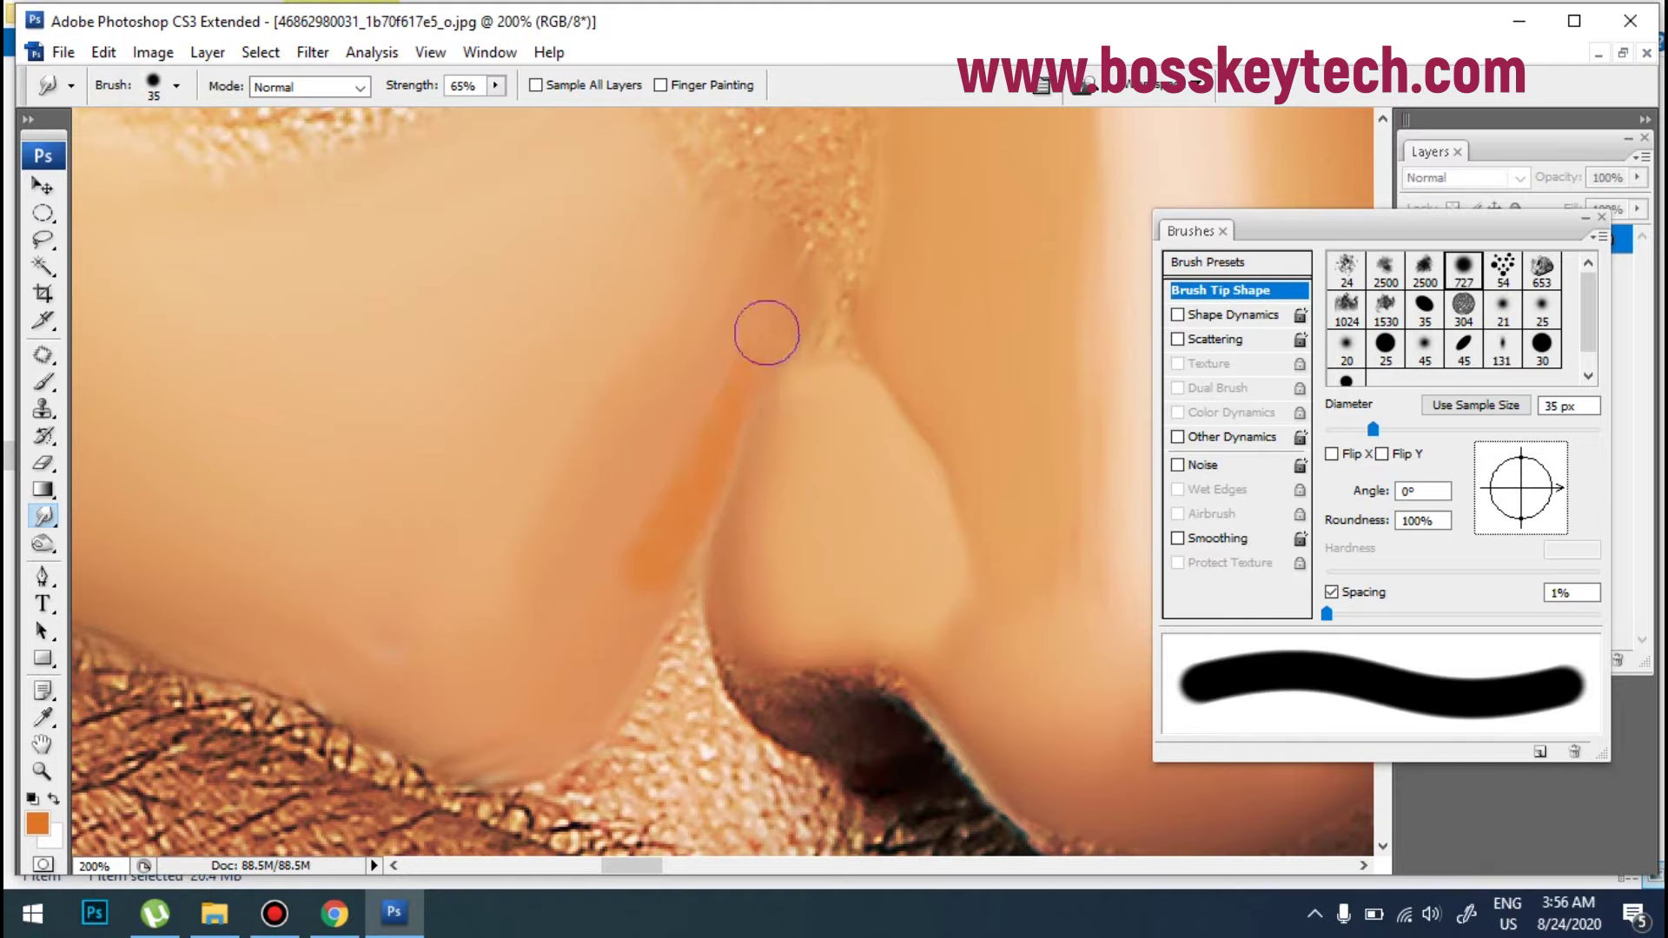
key(bracketright)
key(bracketright)
key(bracketright)
key(bracketright)
key(bracketright)
mouse_move(634, 514)
mouse_down()
mouse_move(598, 619)
mouse_move(533, 708)
mouse_up()
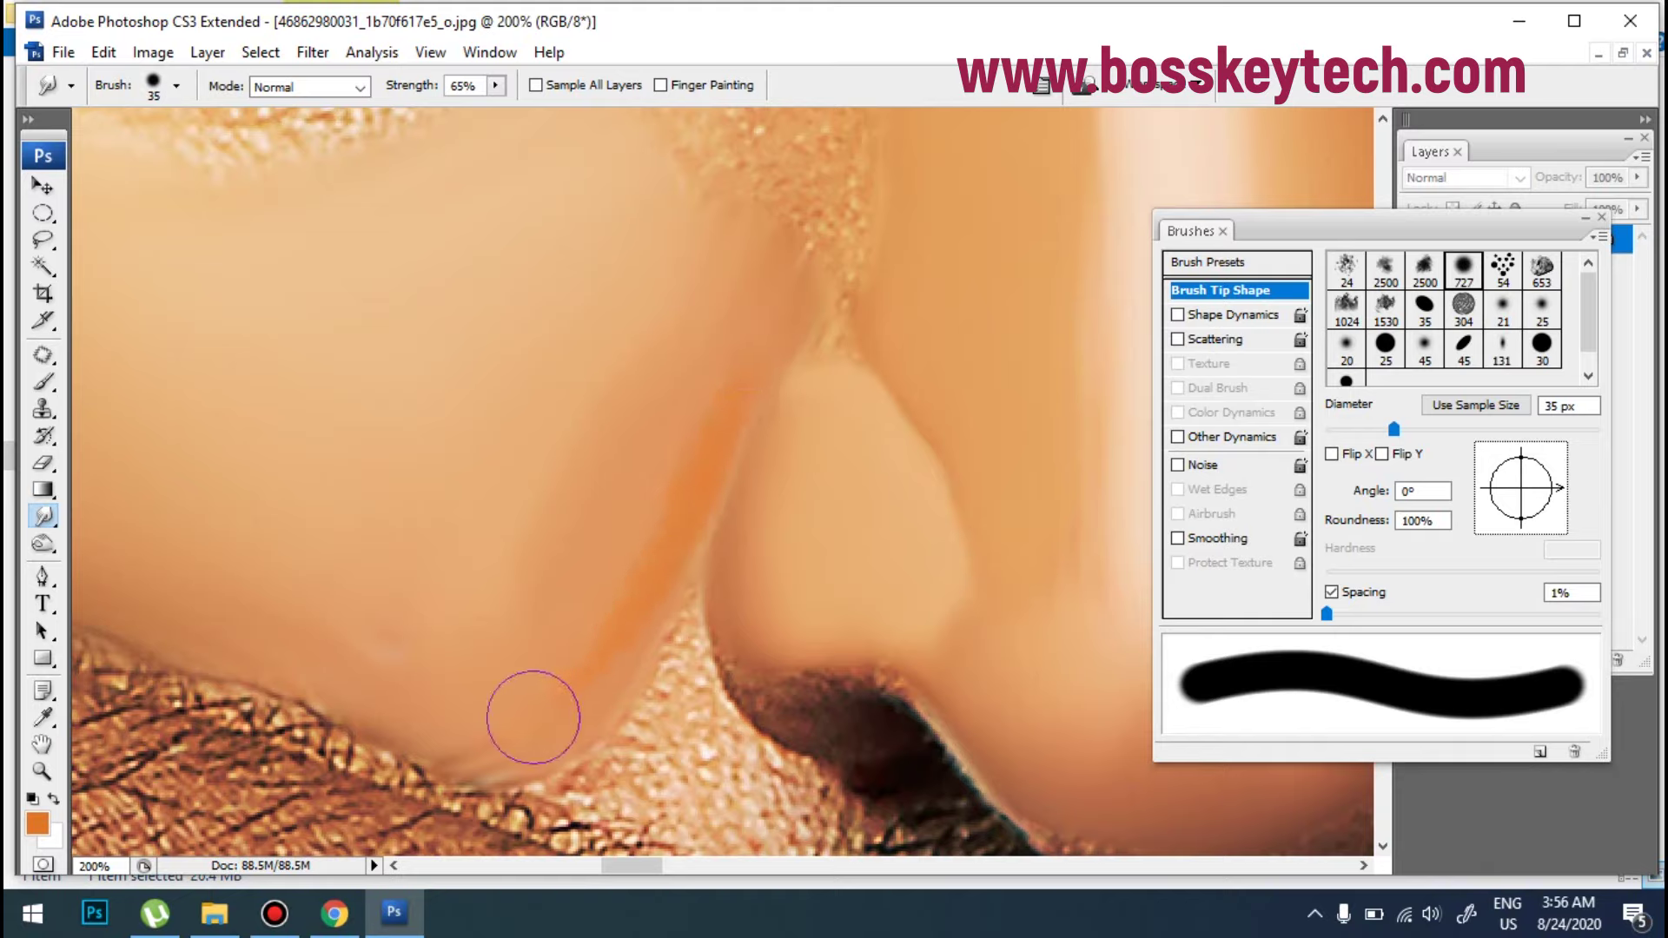
Step: Turn off continuous spacing, lower Strength to 46%, and use a 70 px brush
click(1381, 598)
key(bracketright)
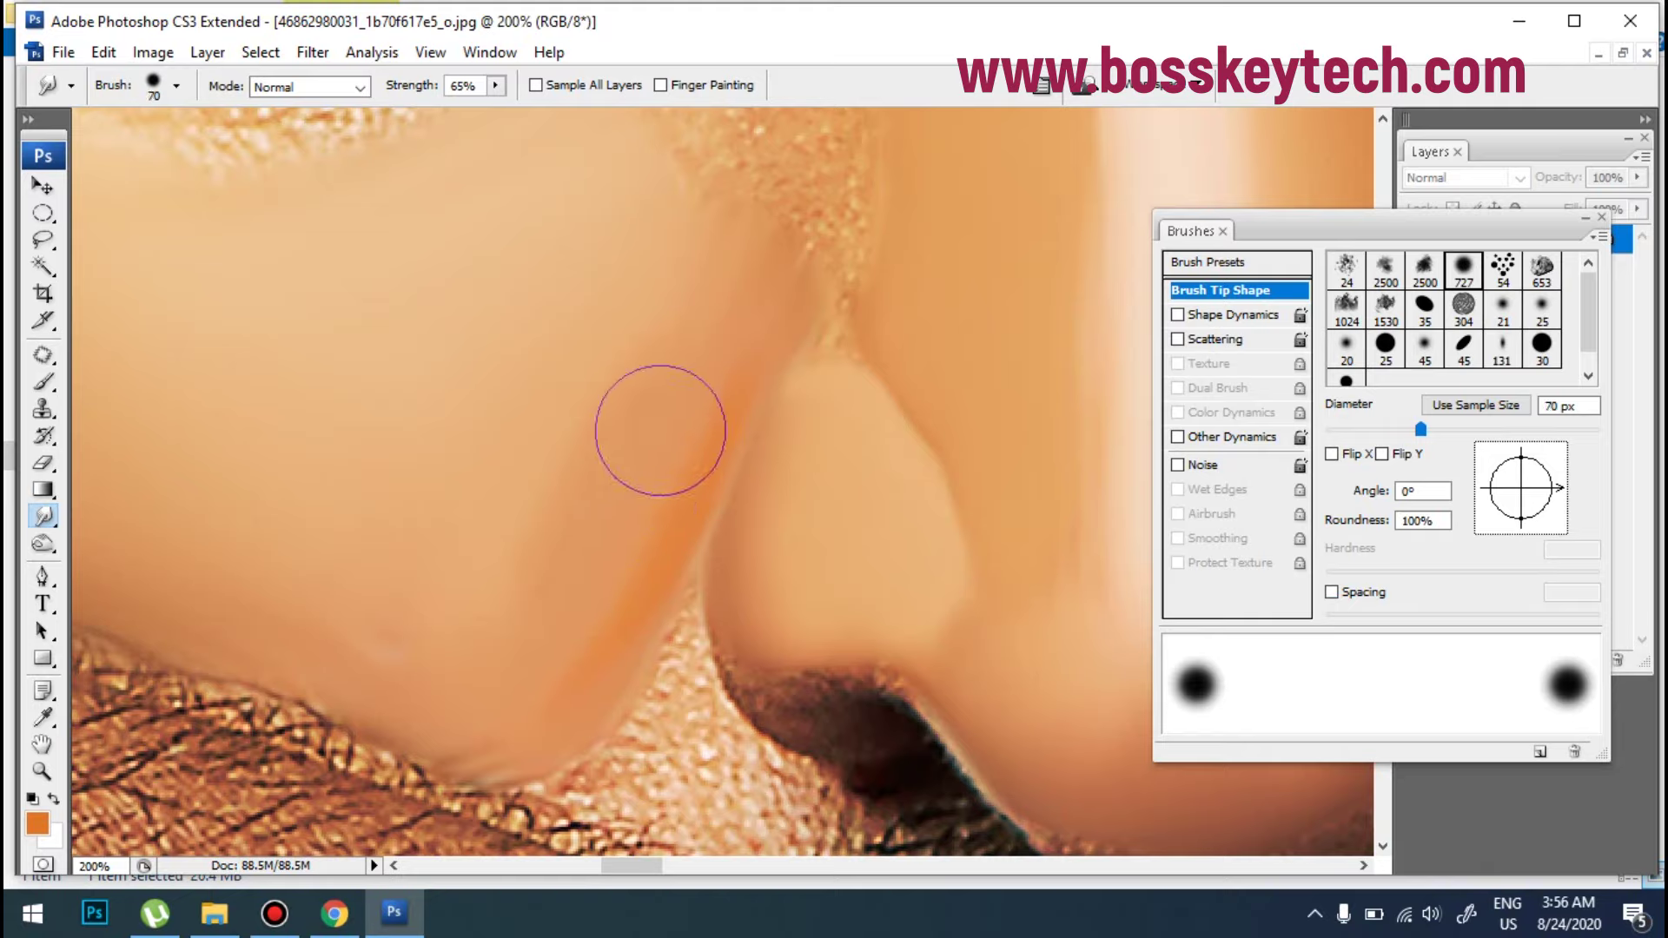
key(bracketright)
key(bracketright)
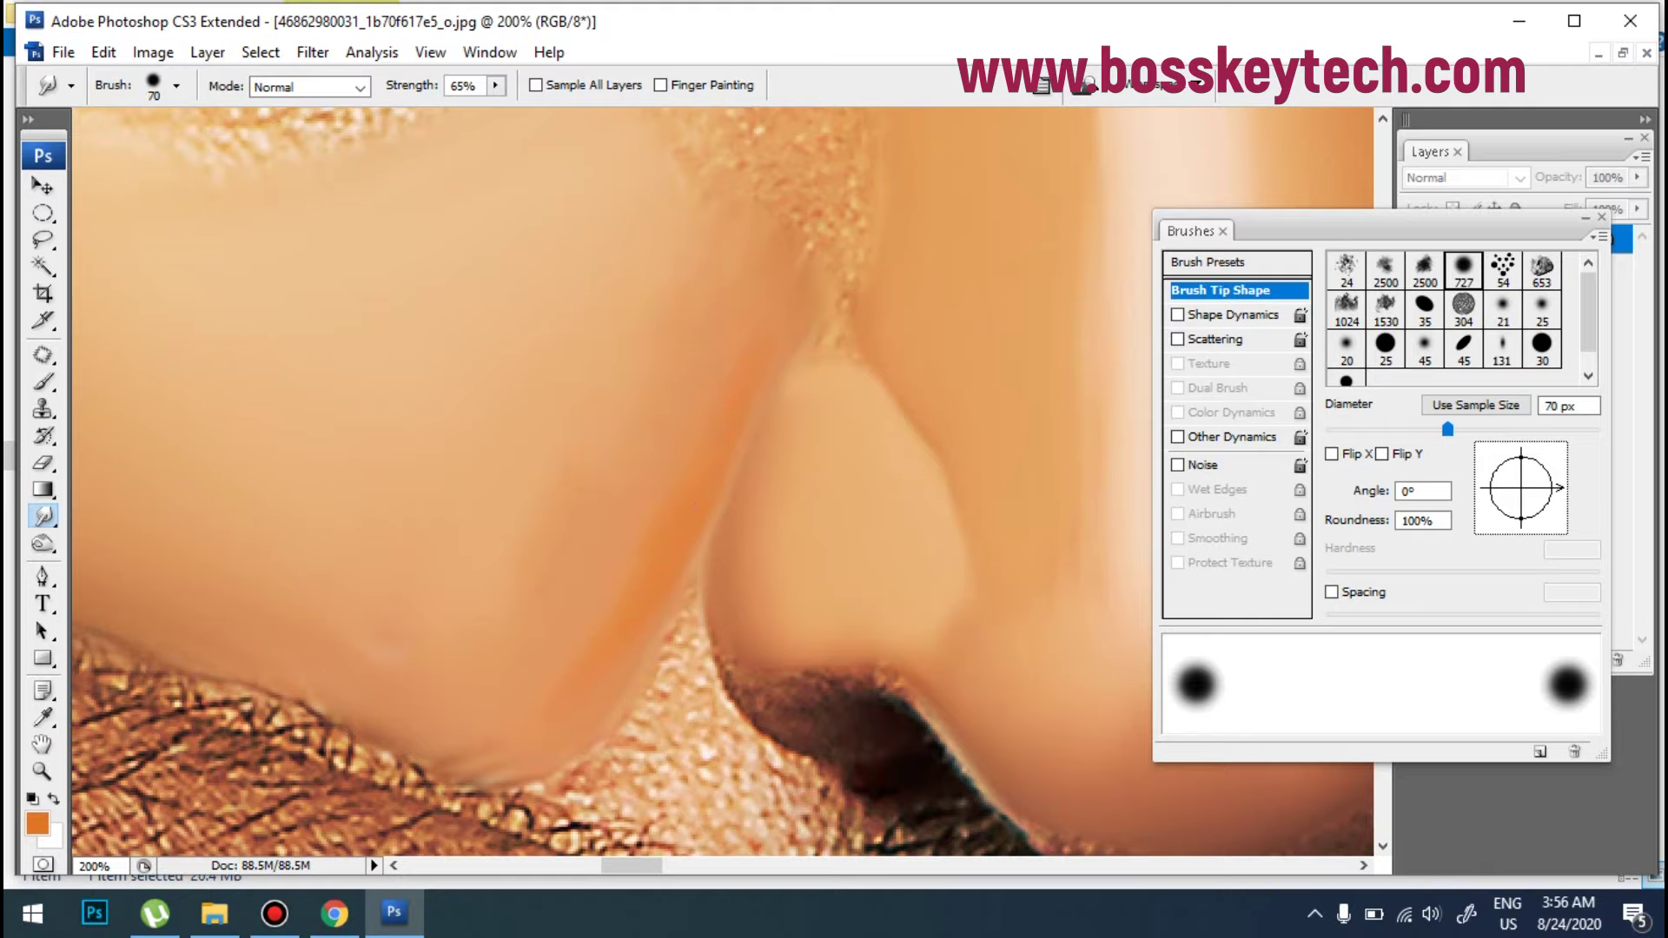
key(bracketright)
key(bracketright)
drag(493, 109, 472, 110)
key(bracketleft)
key(bracketleft)
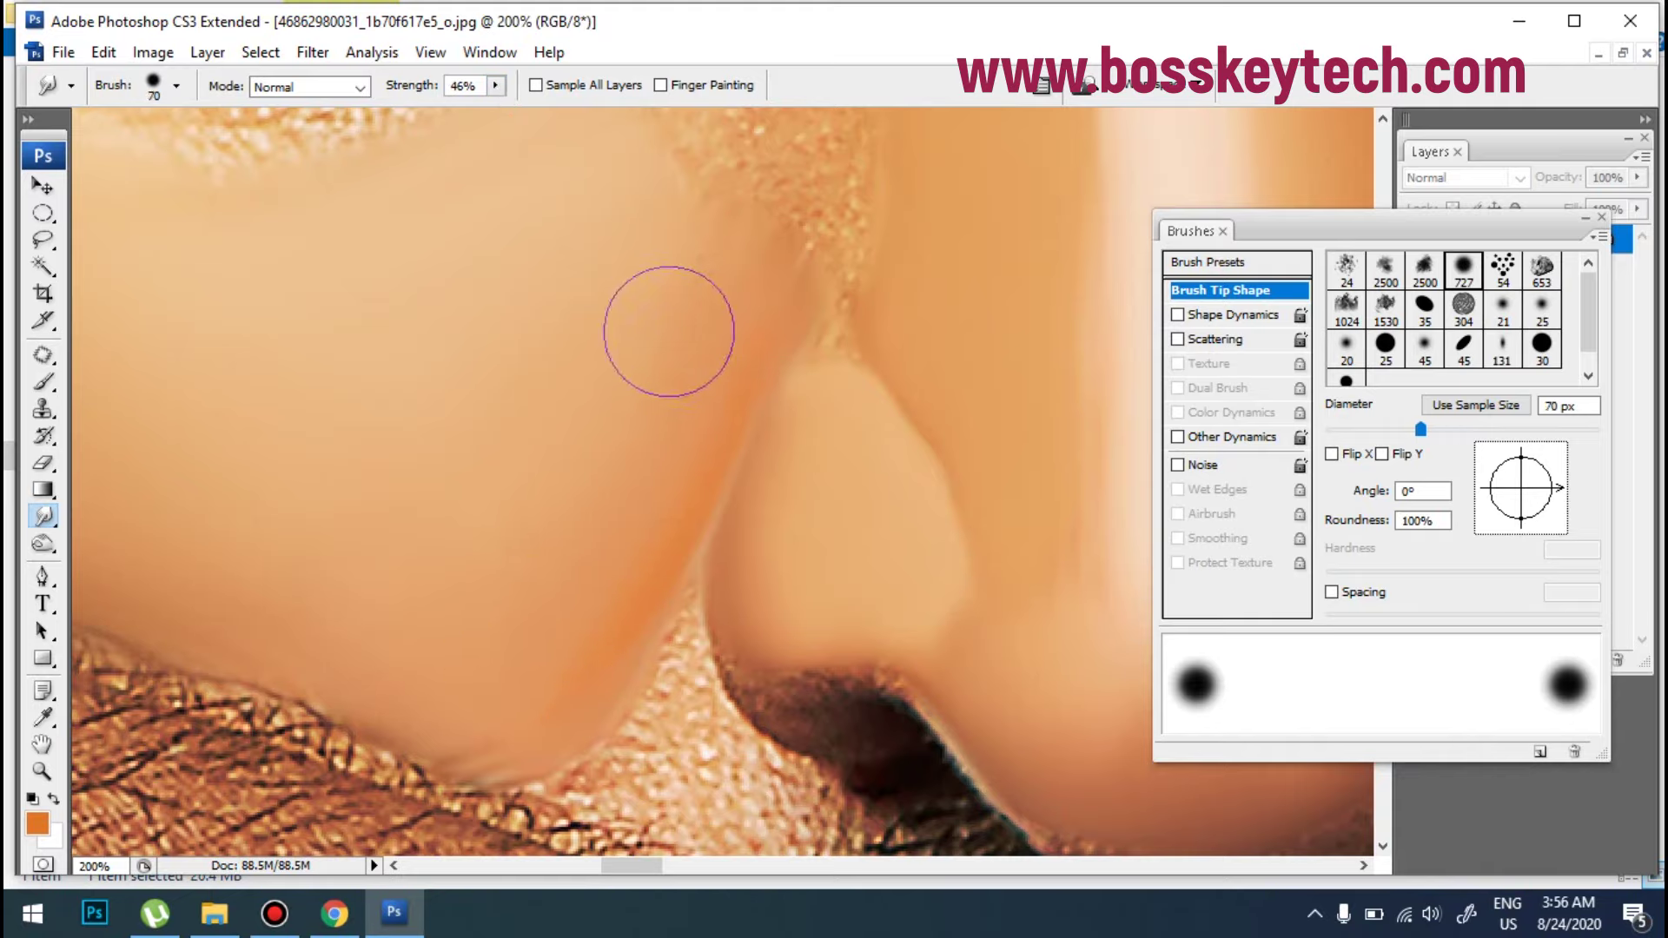
Step: Smudge the speckled nose ridge, shadow and skin above the nose up toward the brow
scroll(956, 361, up, 3)
mouse_move(921, 506)
mouse_down()
mouse_move(900, 450)
mouse_move(892, 512)
mouse_move(849, 437)
mouse_move(901, 523)
mouse_move(917, 326)
mouse_up()
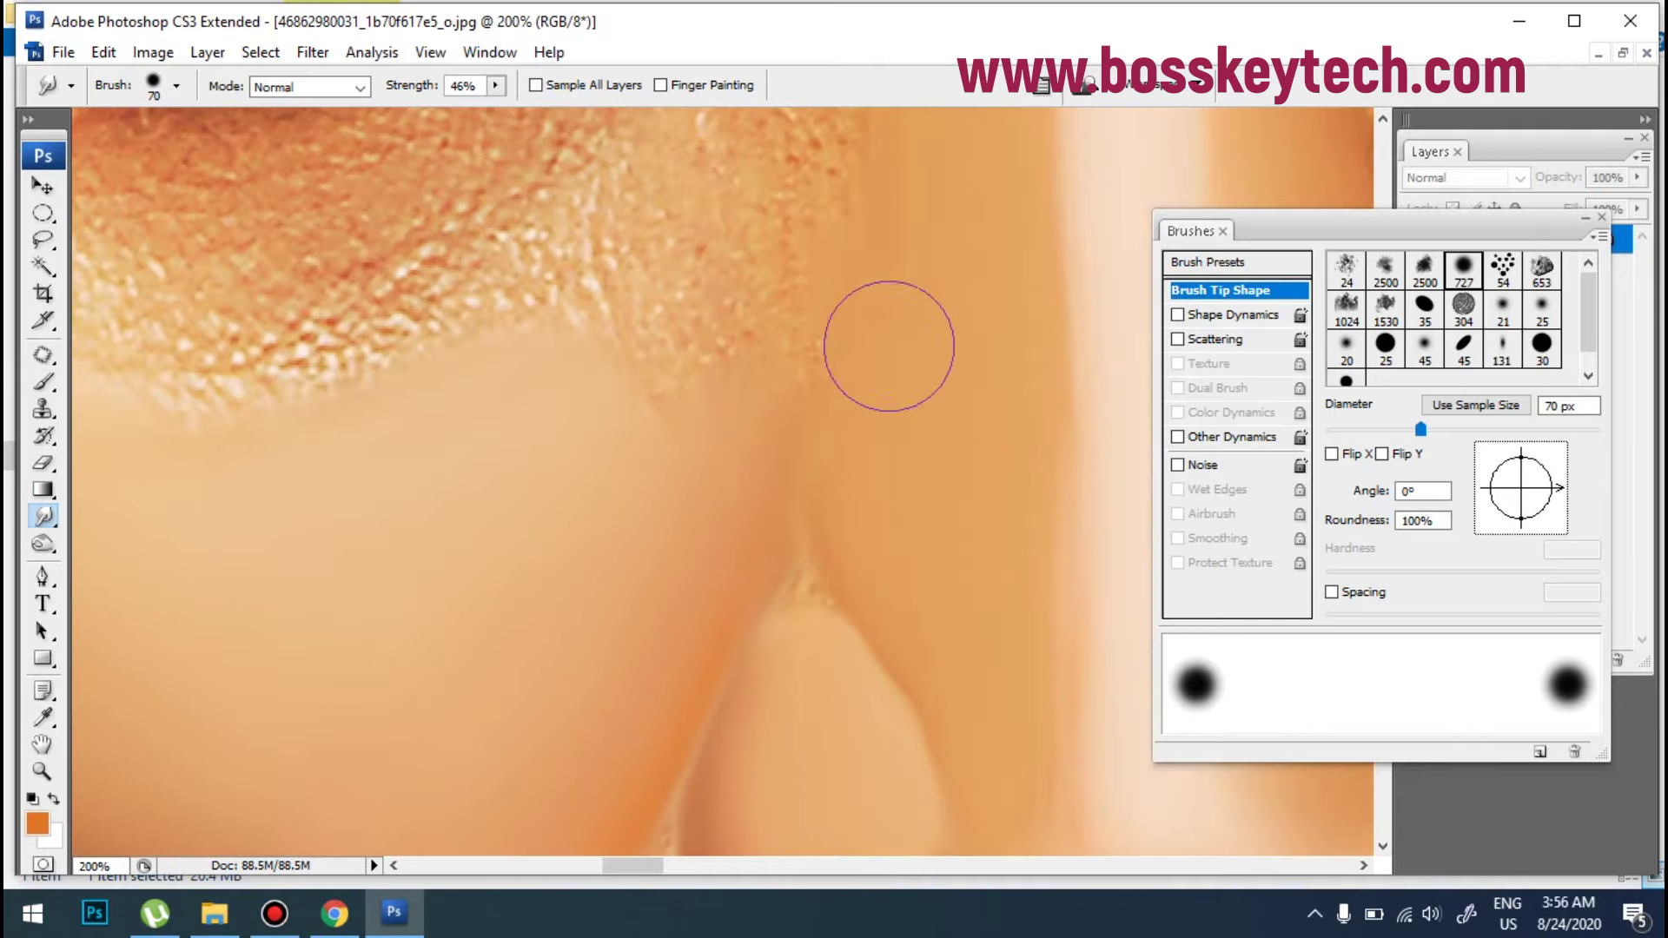
drag(704, 573, 809, 413)
drag(733, 516, 762, 467)
drag(640, 517, 719, 232)
mouse_move(638, 287)
mouse_down()
mouse_move(615, 231)
mouse_move(763, 324)
mouse_up()
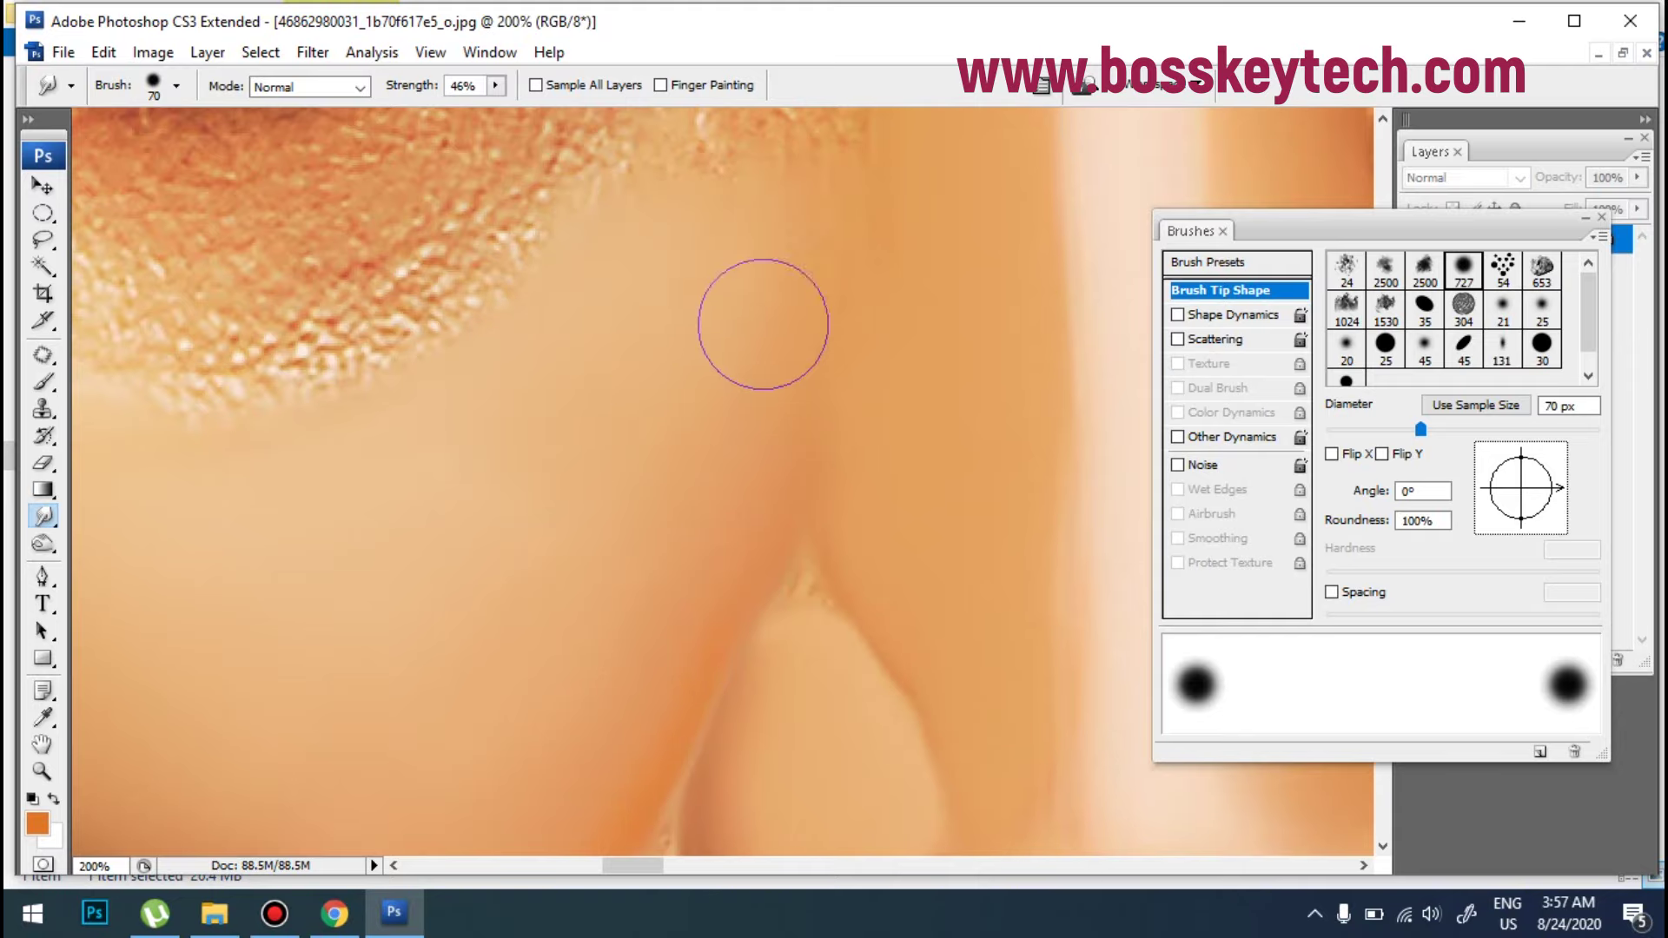
scroll(670, 533, up, 3)
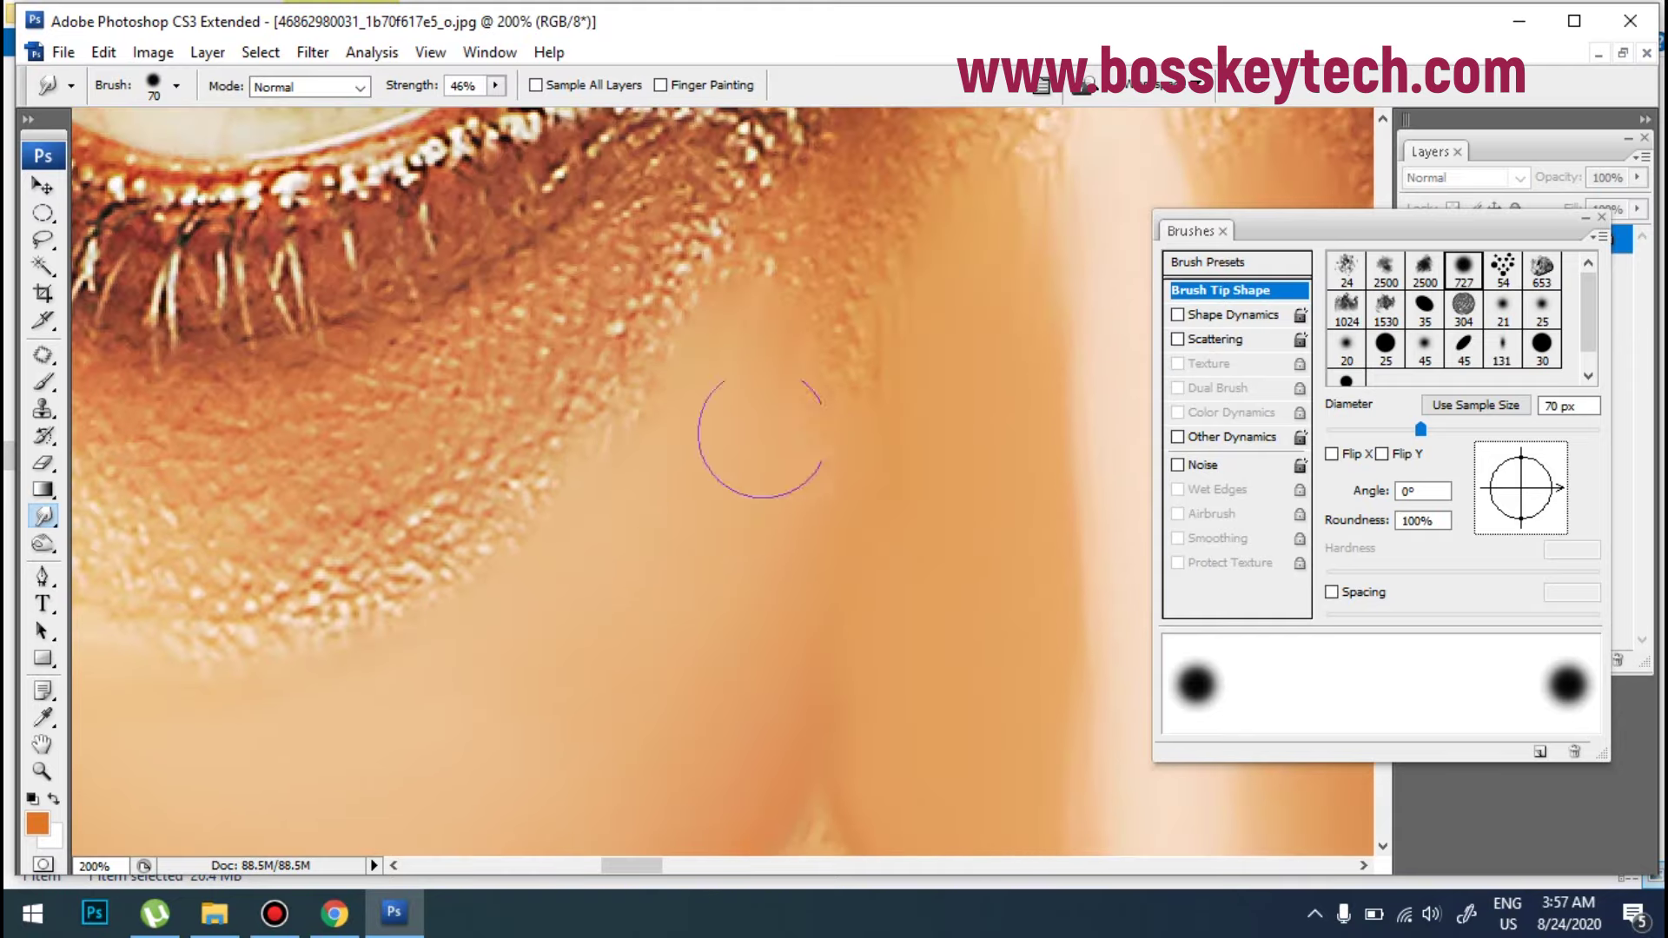
key(ctrl+minus)
key(ctrl+minus)
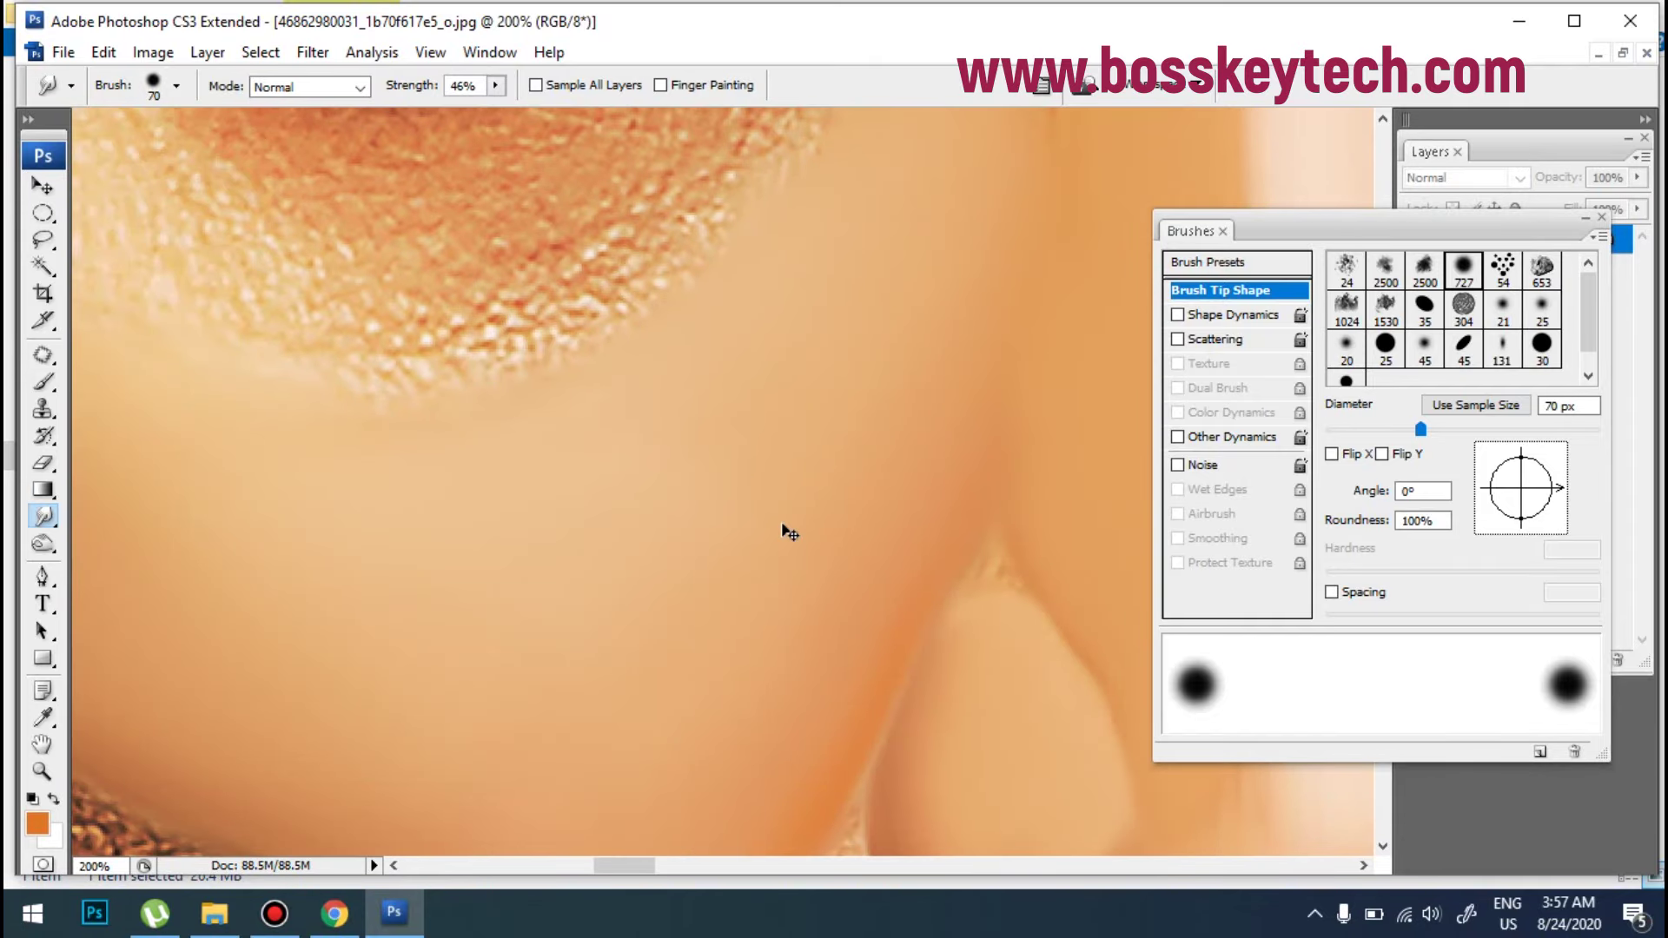
key(ctrl+minus)
key(ctrl+minus)
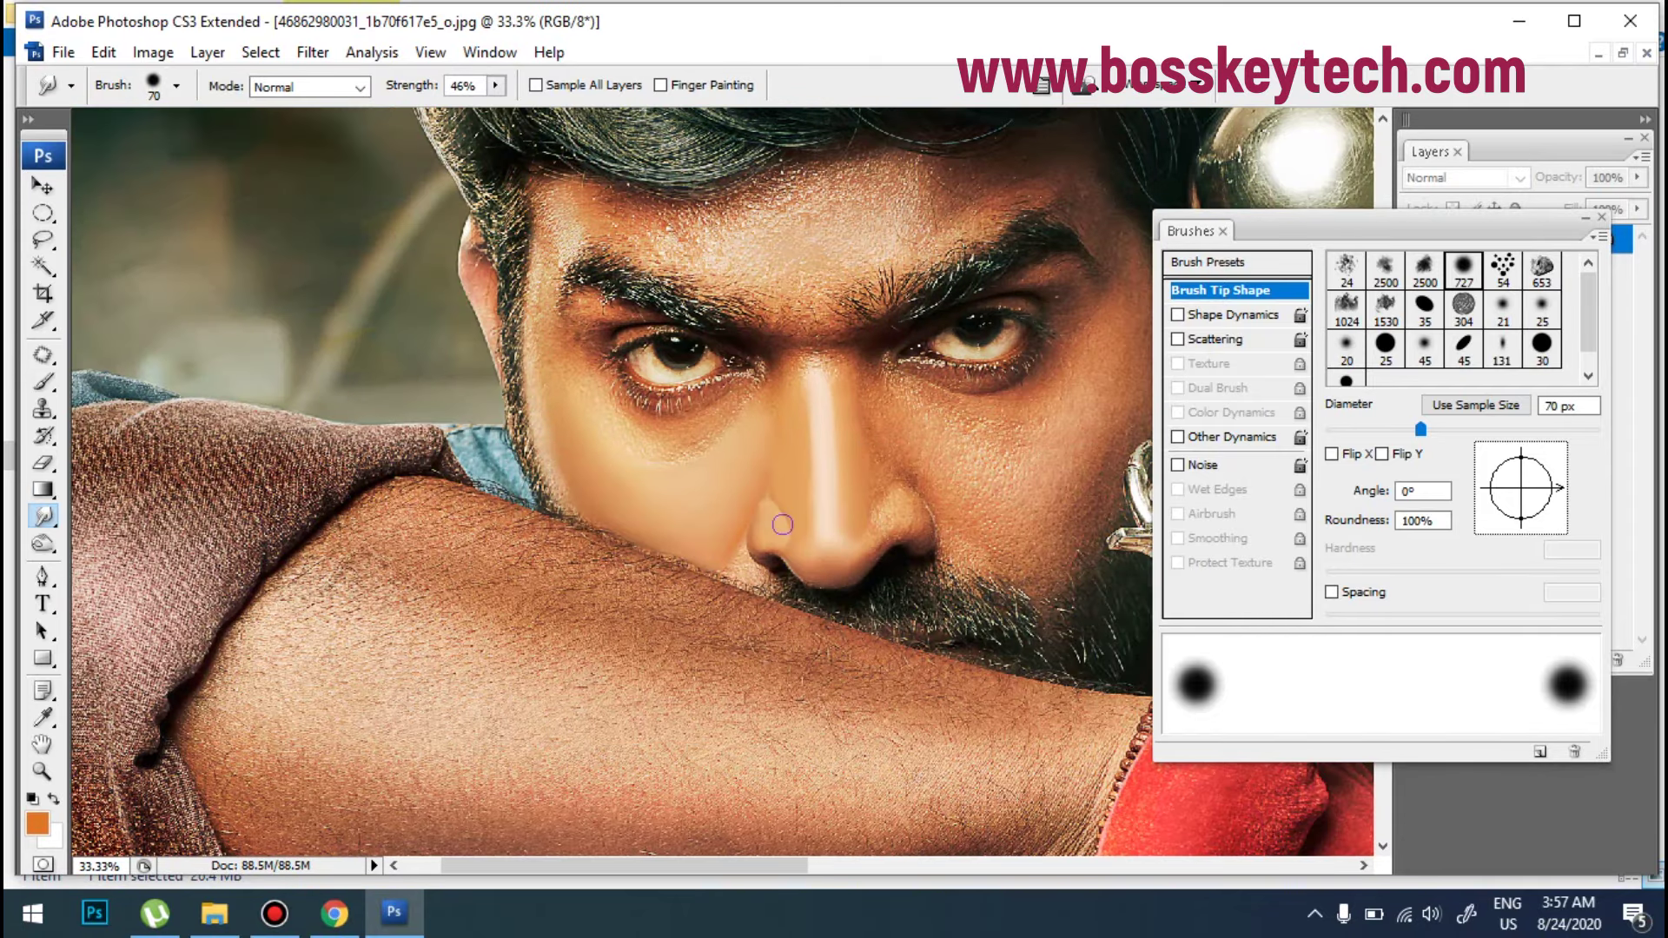
Step: Zoom to 100% on the eye, enable Spacing, and set a 60 px brush at 72% strength
key(ctrl+plus)
key(ctrl+plus)
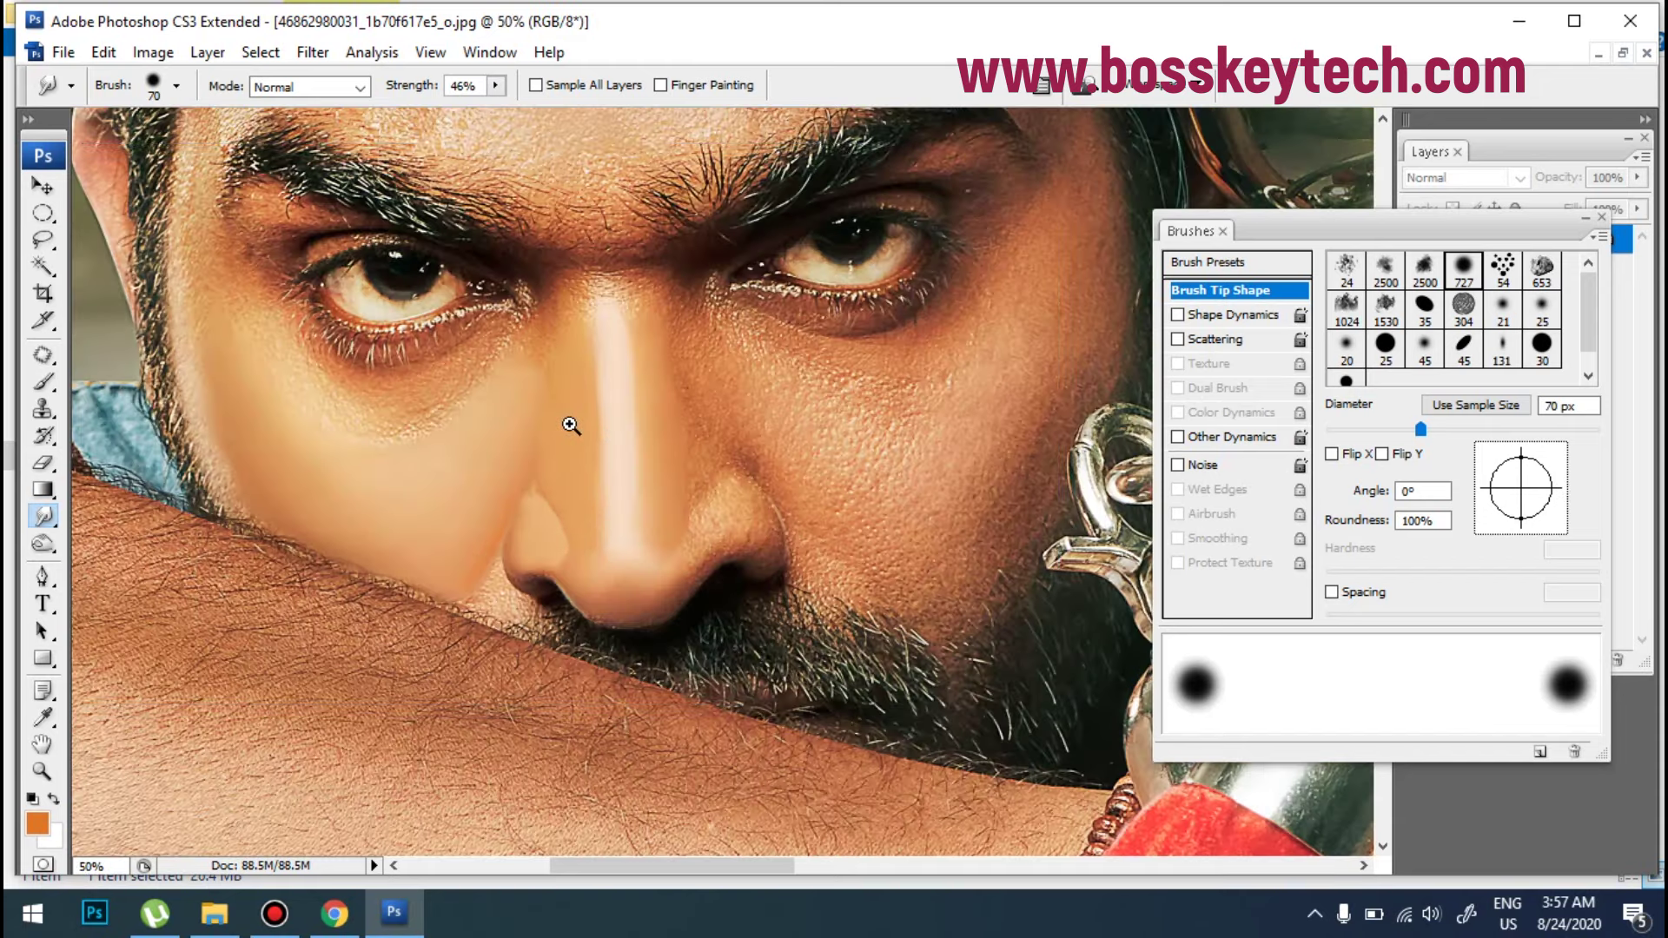
key(ctrl+plus)
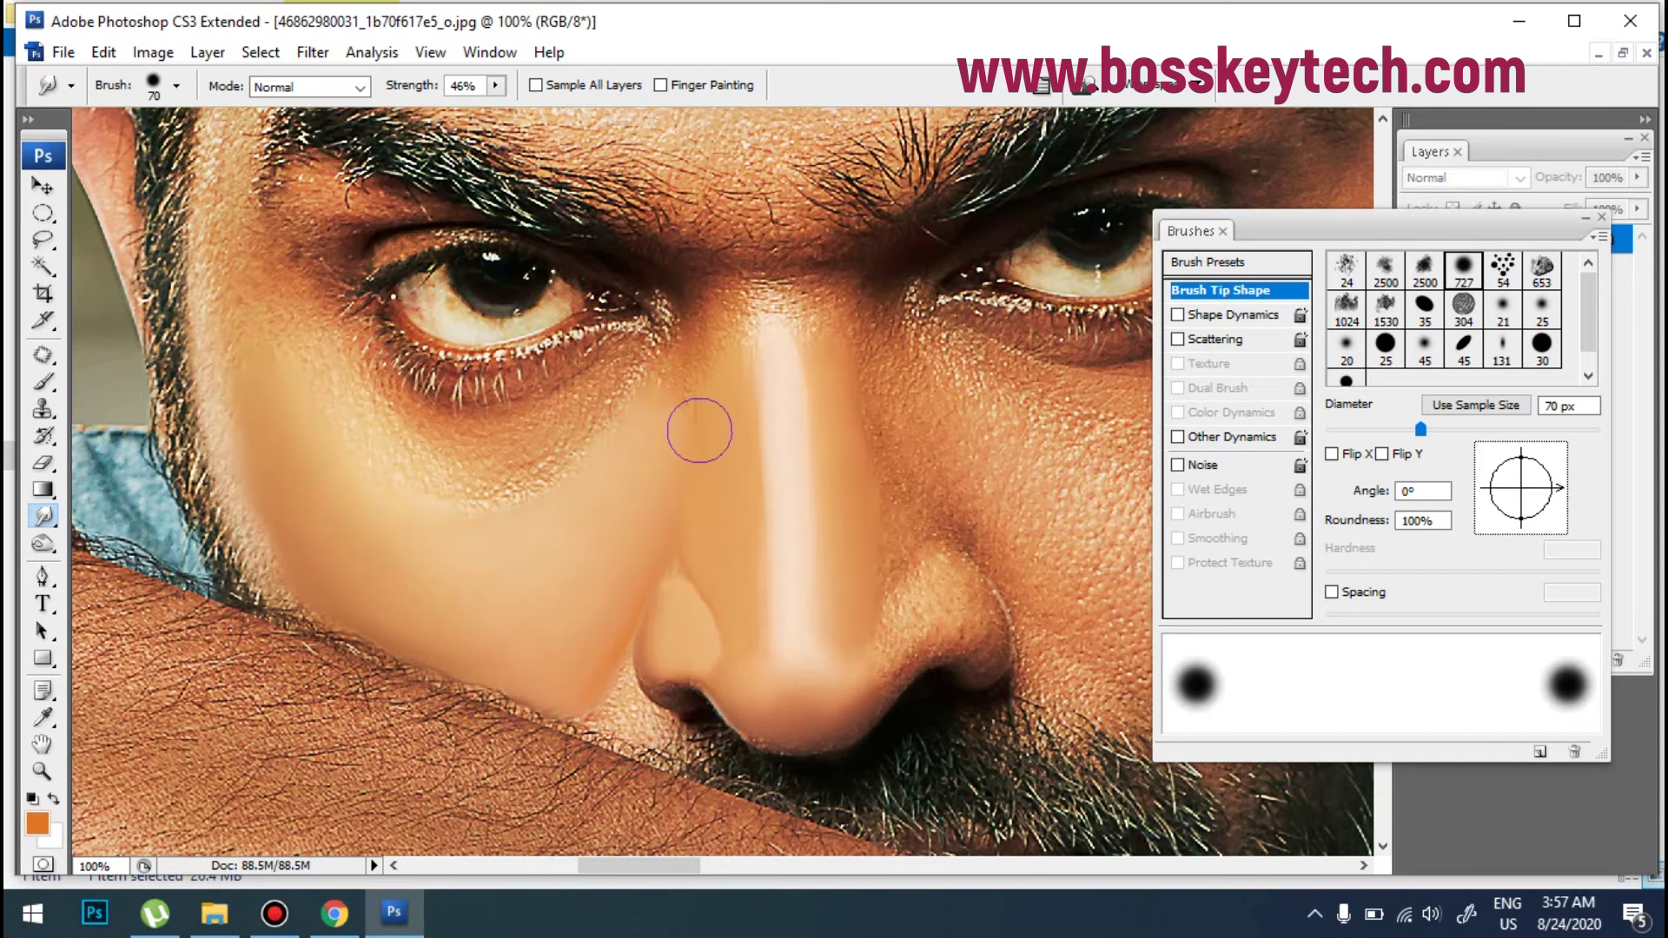
drag(602, 425, 646, 518)
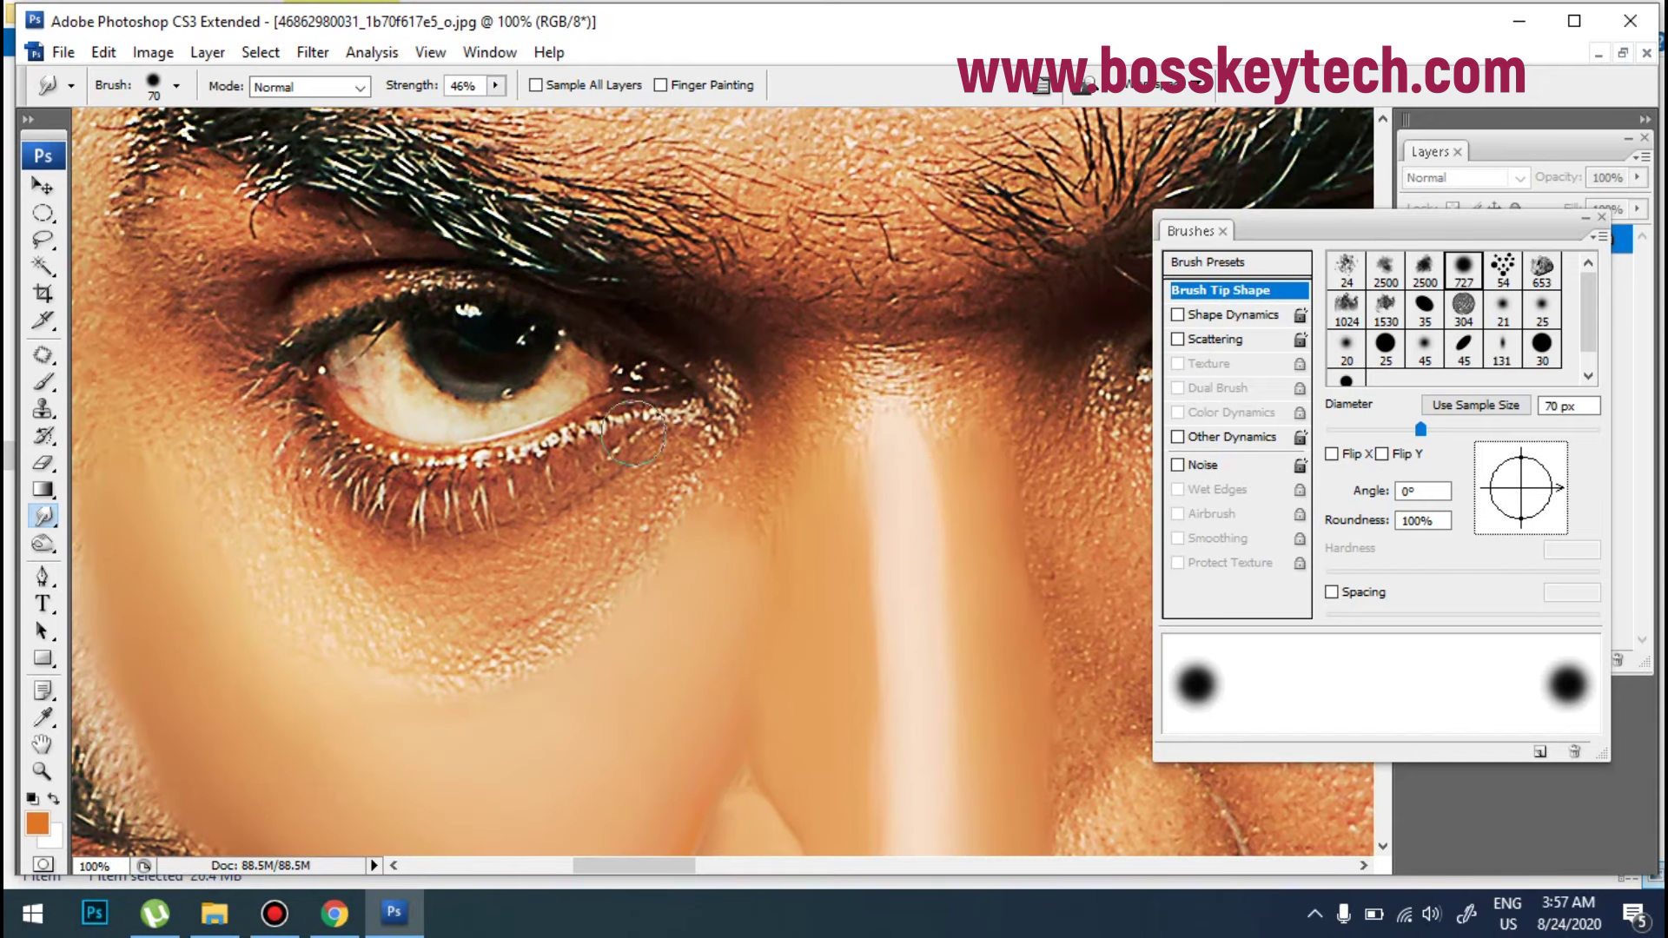
click(1332, 593)
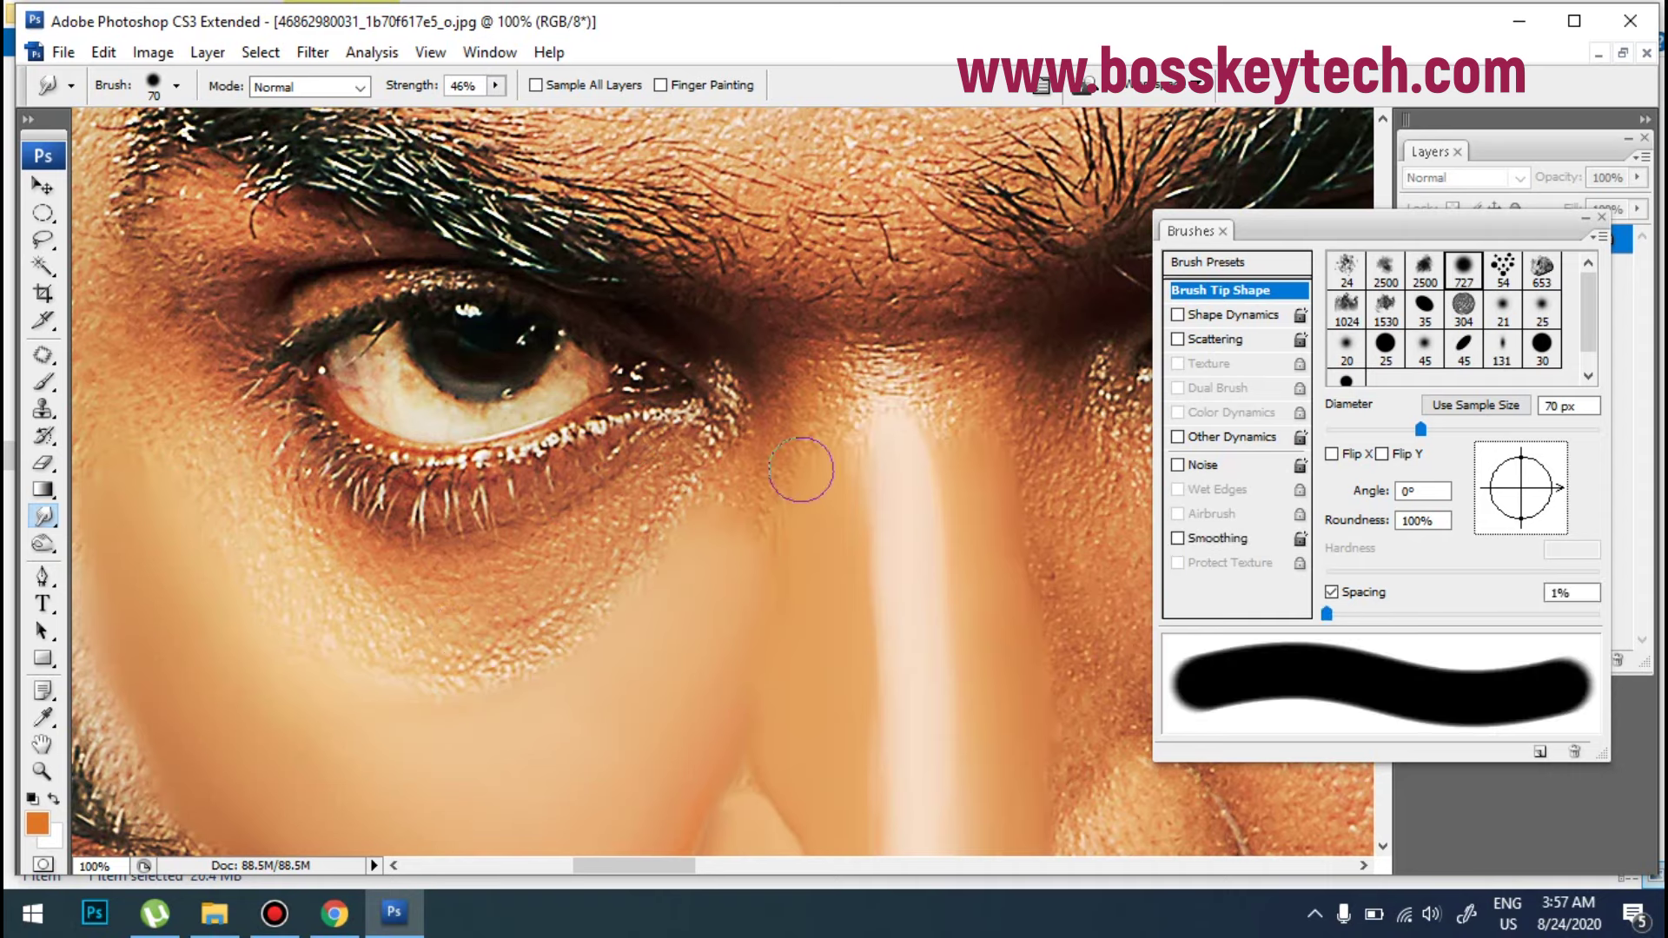
key(bracketleft)
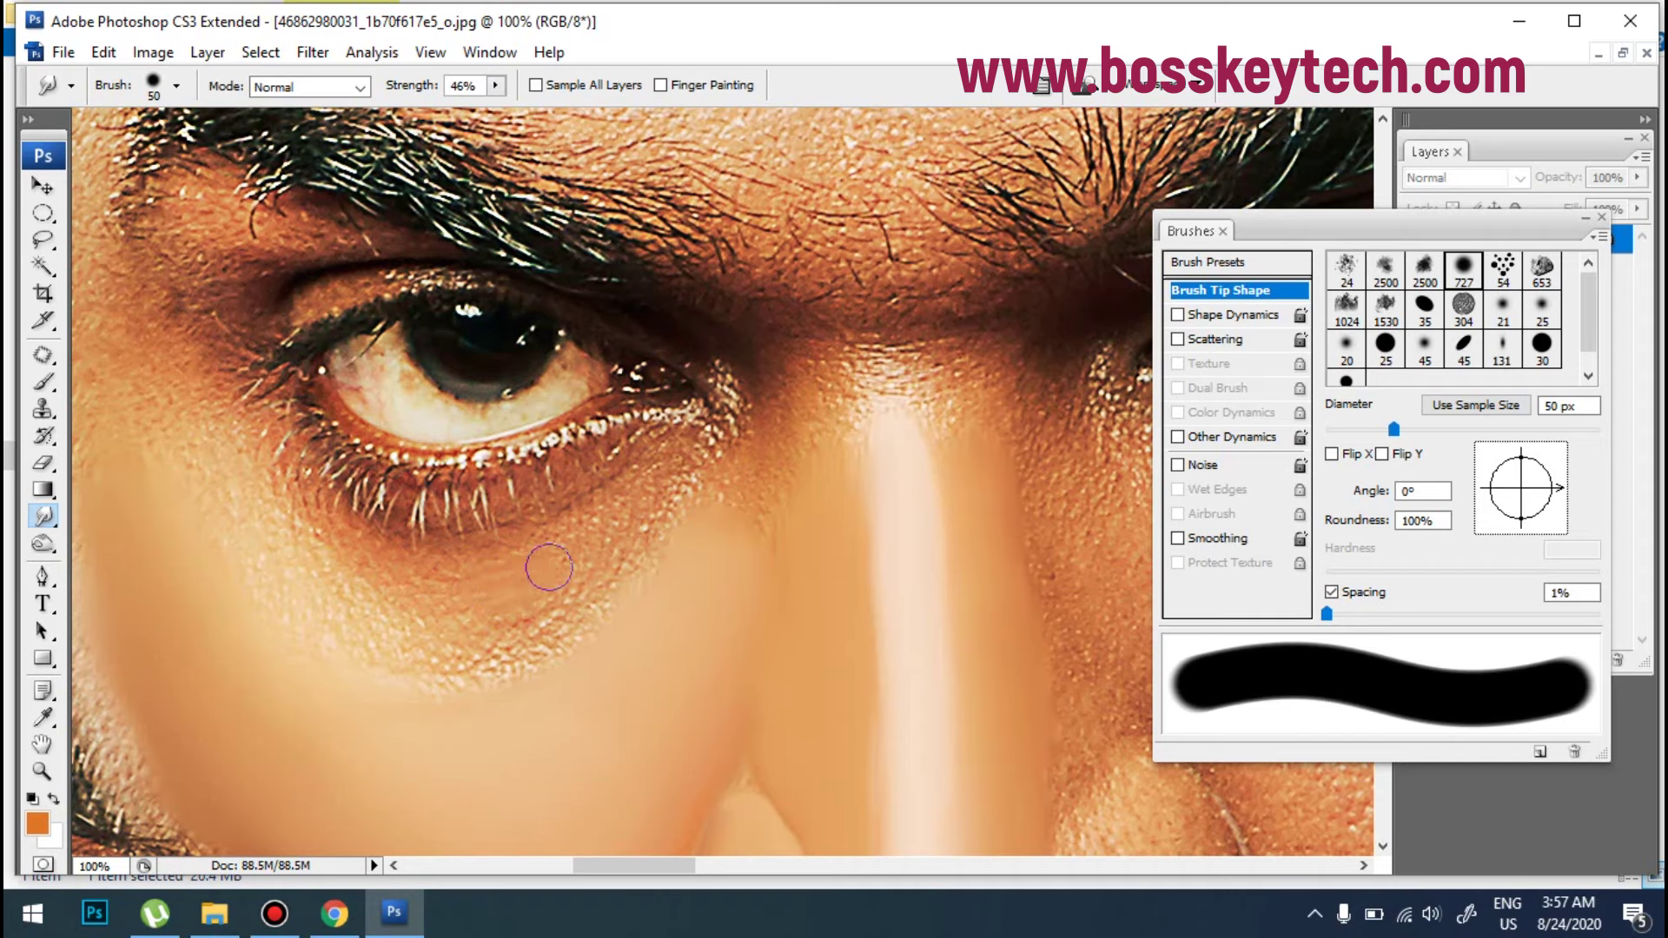
drag(513, 107, 528, 108)
Step: Smudge the textured skin under the eye smooth with 45–70 px brushes
mouse_move(531, 545)
mouse_down()
mouse_move(540, 585)
mouse_move(616, 527)
mouse_move(520, 582)
mouse_move(666, 493)
mouse_up()
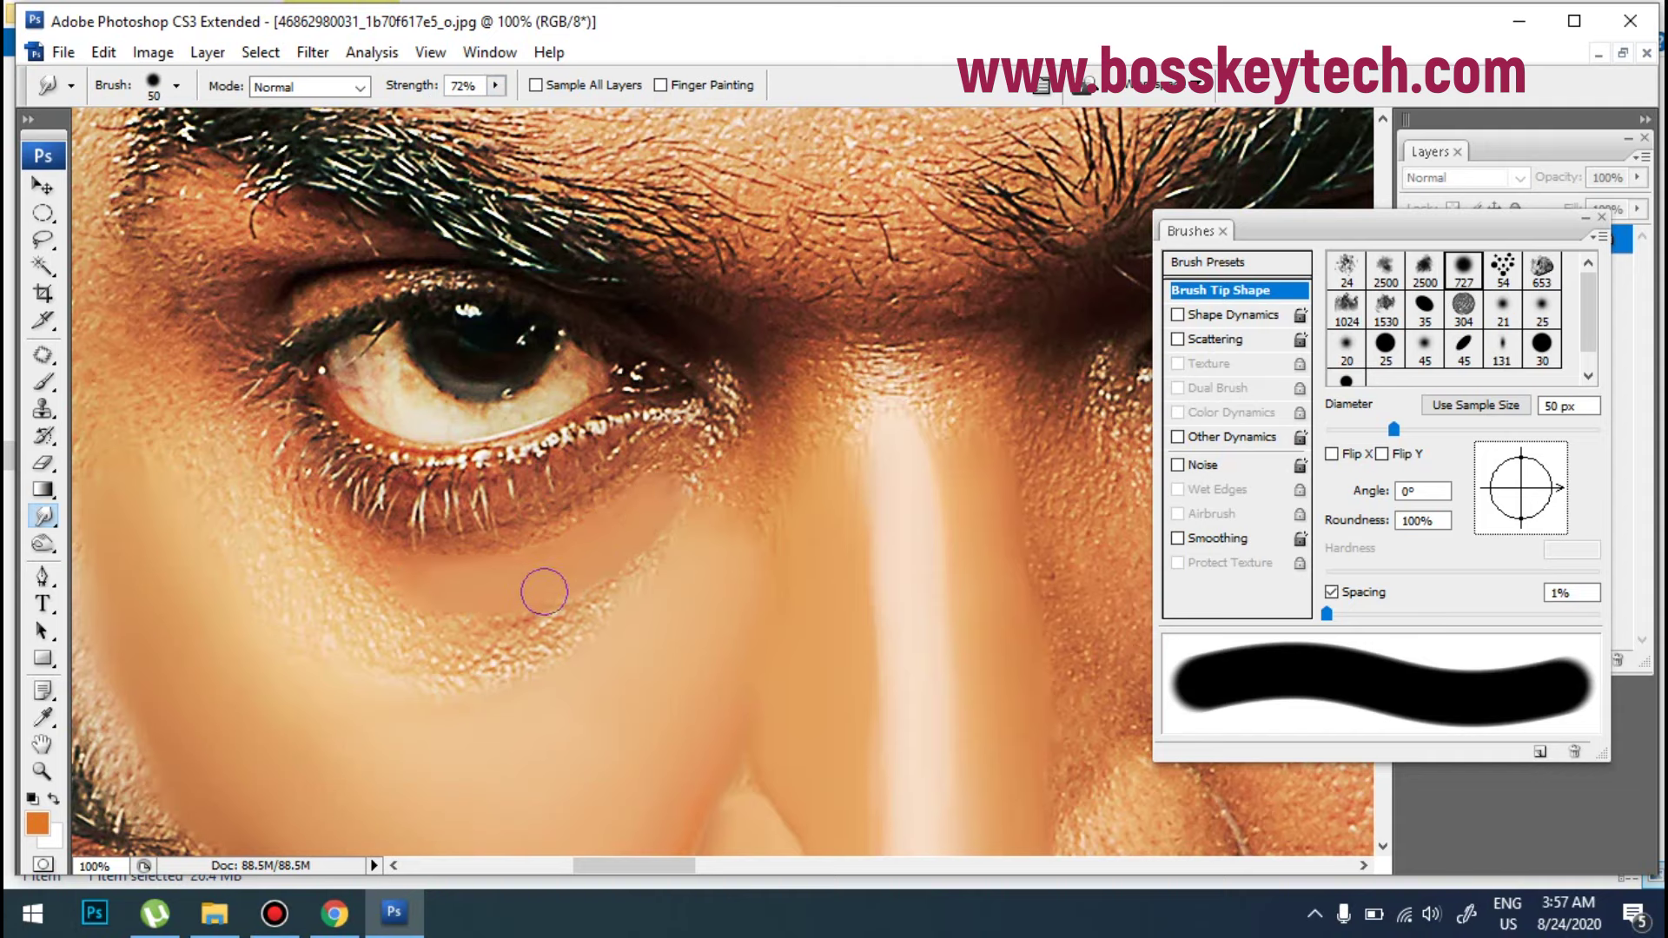
key(bracketright)
mouse_move(538, 605)
mouse_down()
mouse_move(447, 603)
mouse_move(521, 596)
mouse_move(469, 596)
mouse_move(486, 609)
mouse_move(620, 560)
mouse_move(469, 599)
mouse_up()
key(bracketleft)
key(bracketleft)
key(bracketright)
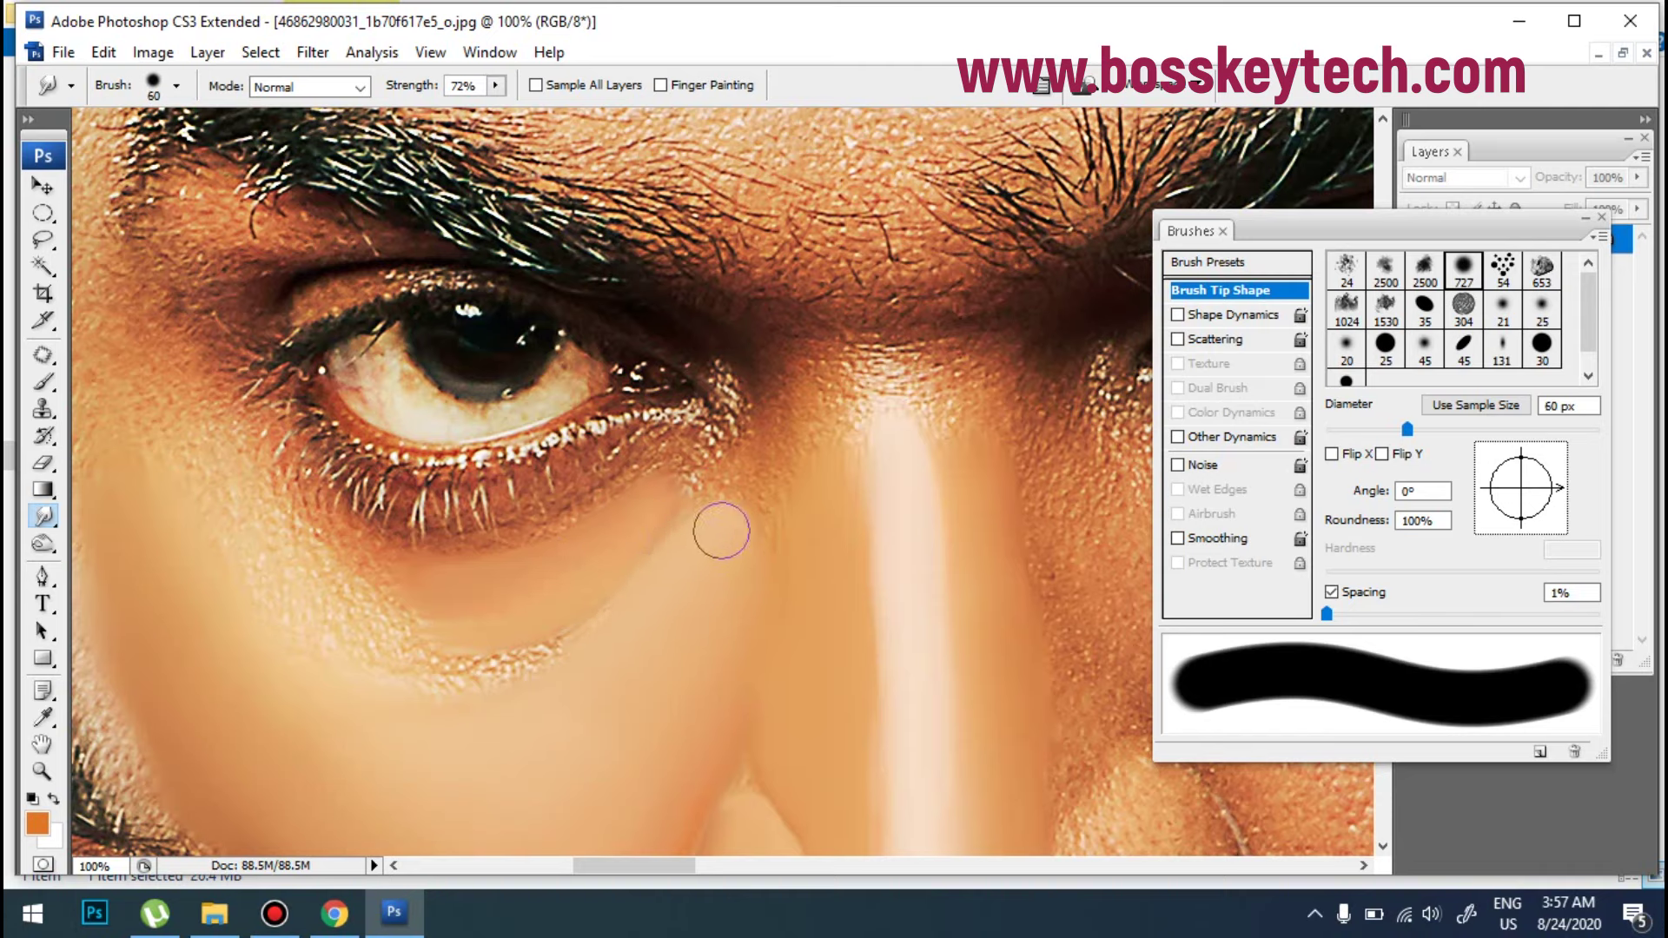
key(bracketleft)
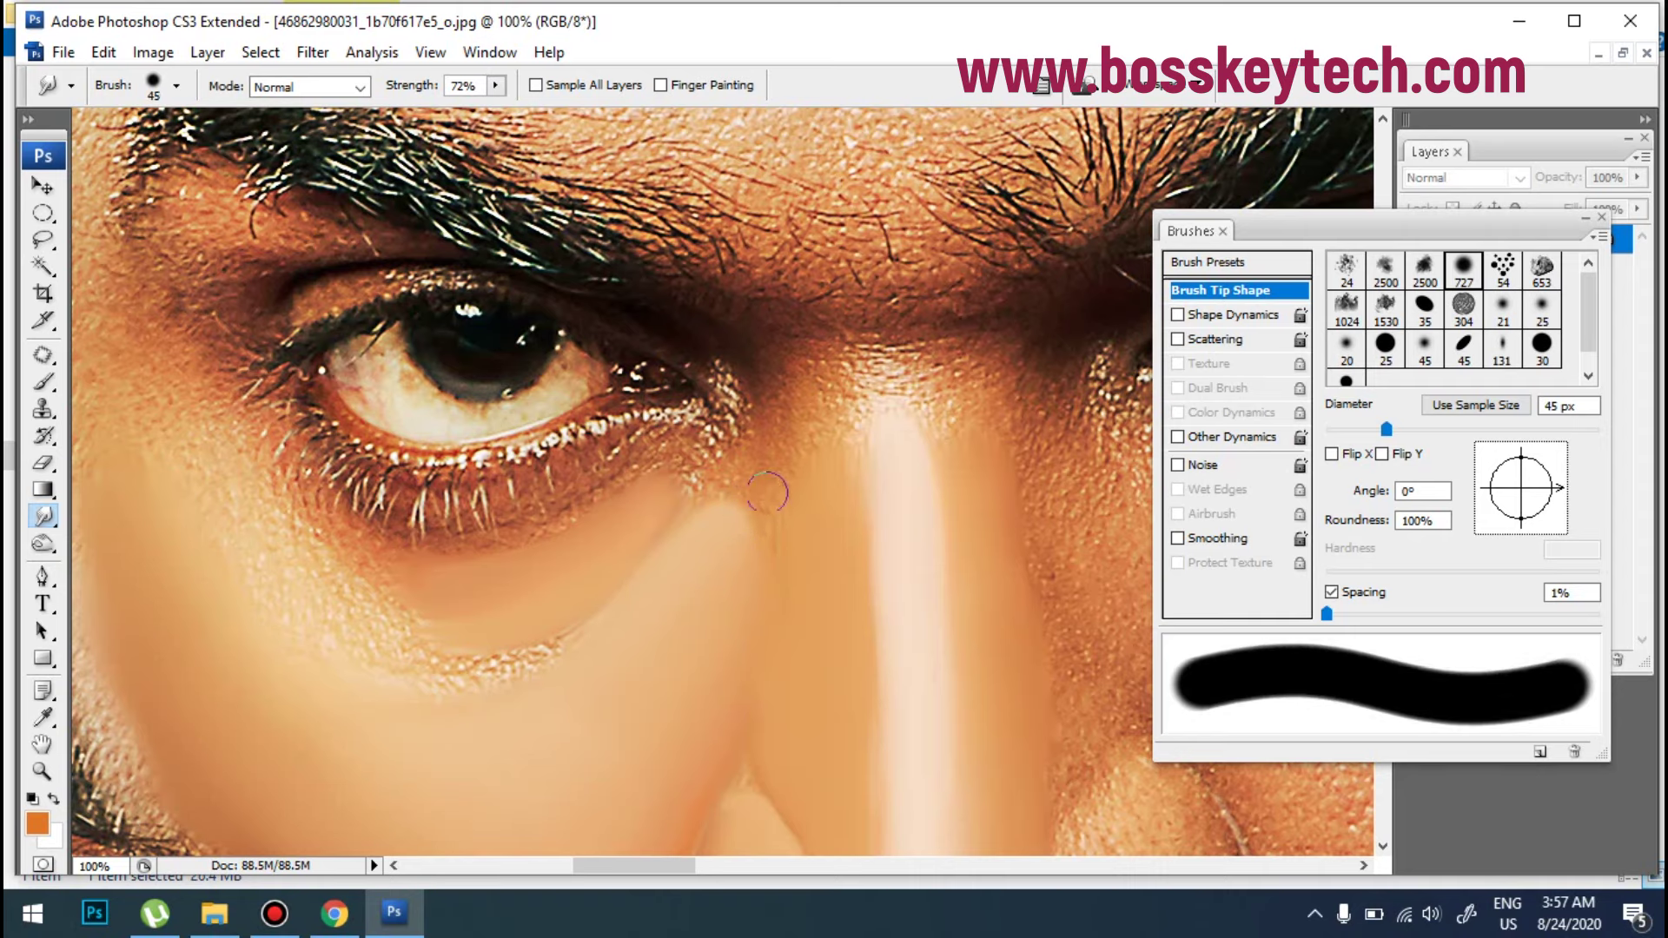
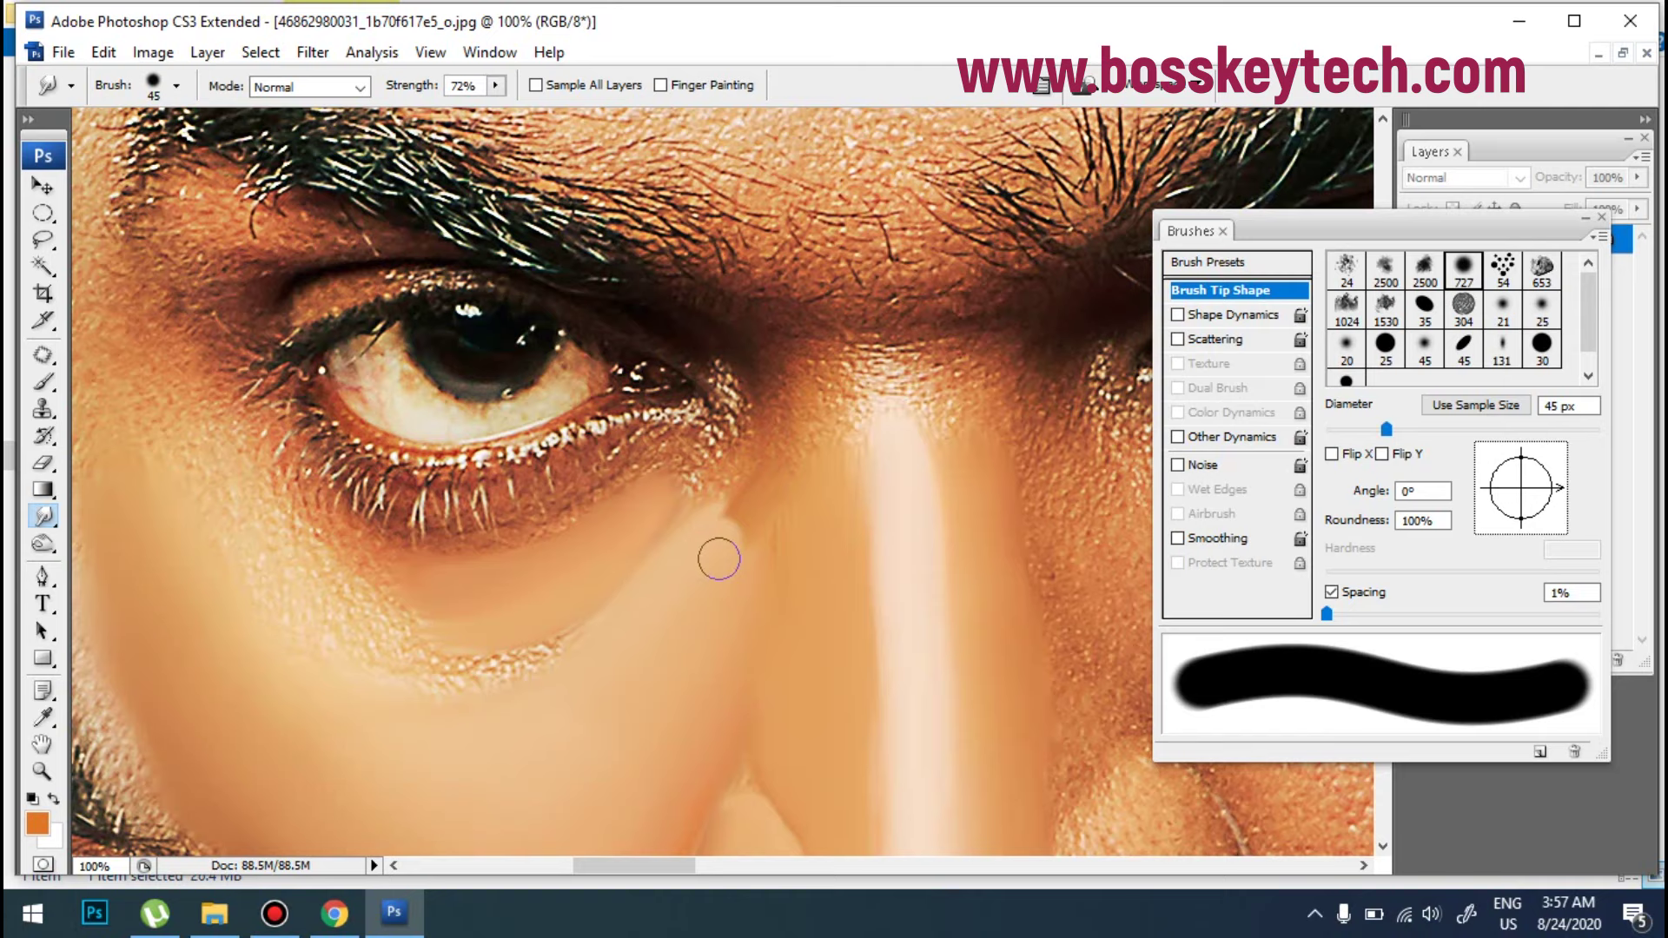
Step: Smear lighter skin below the eye corner with a 60 px brush, undoing the dark under-eye smear
drag(785, 515, 699, 606)
mouse_move(763, 522)
mouse_down()
mouse_move(738, 570)
mouse_move(689, 596)
mouse_up()
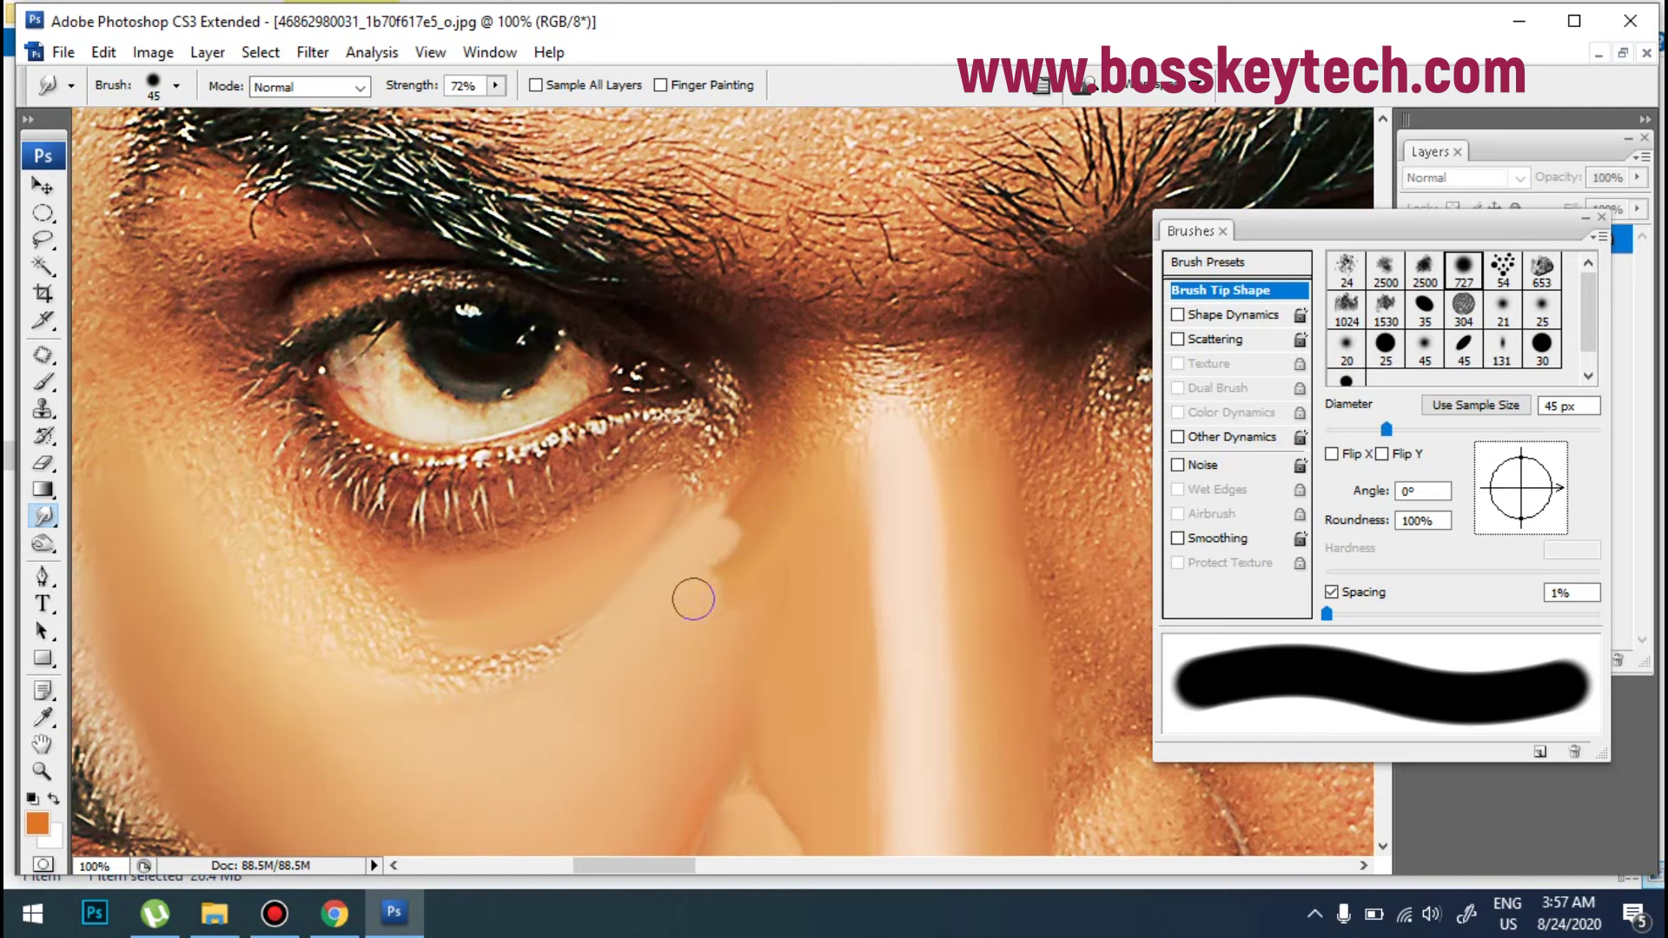
key(bracketright)
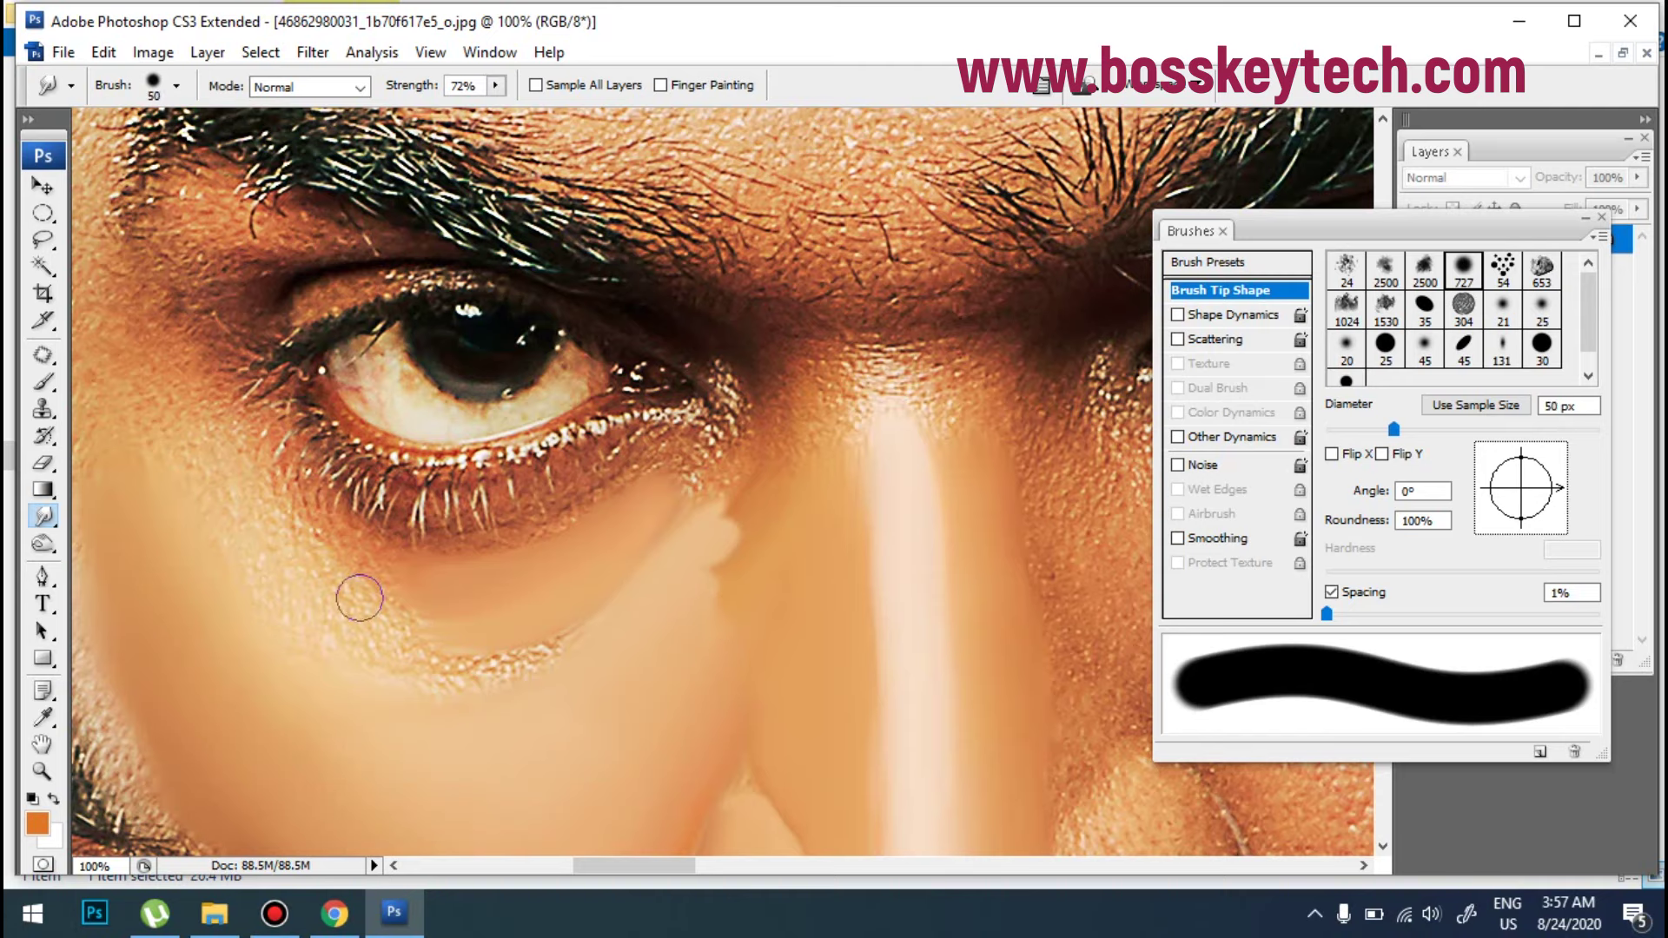
key(bracketright)
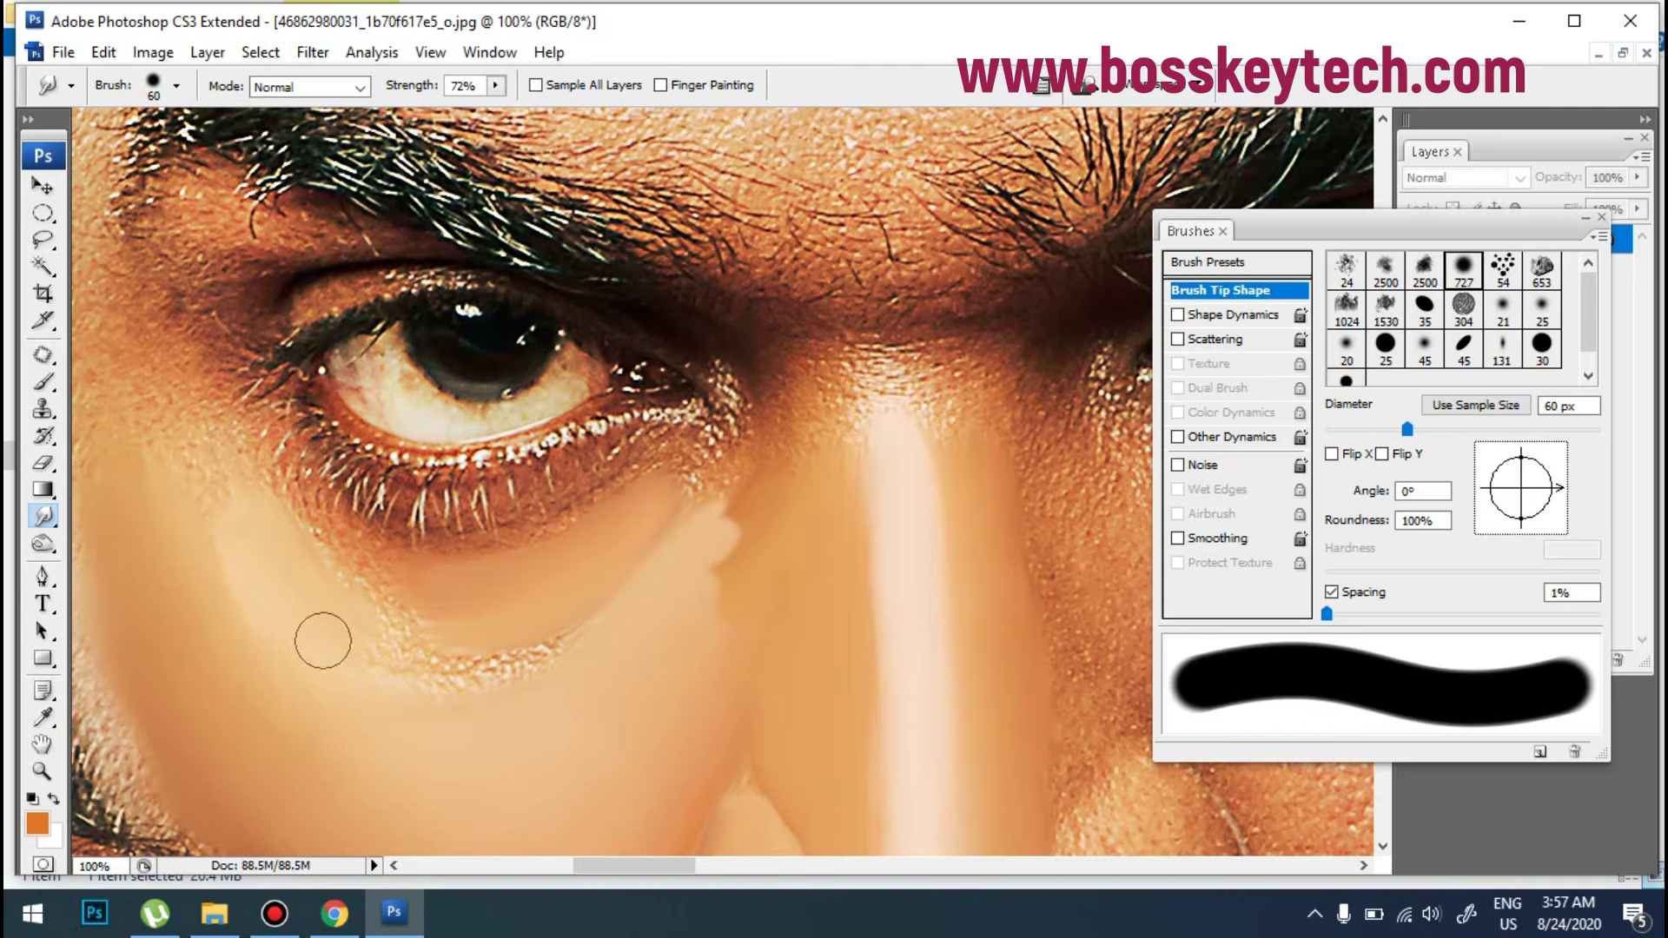
mouse_move(206, 624)
mouse_down()
mouse_move(306, 682)
mouse_move(480, 604)
mouse_up()
key(ctrl+z)
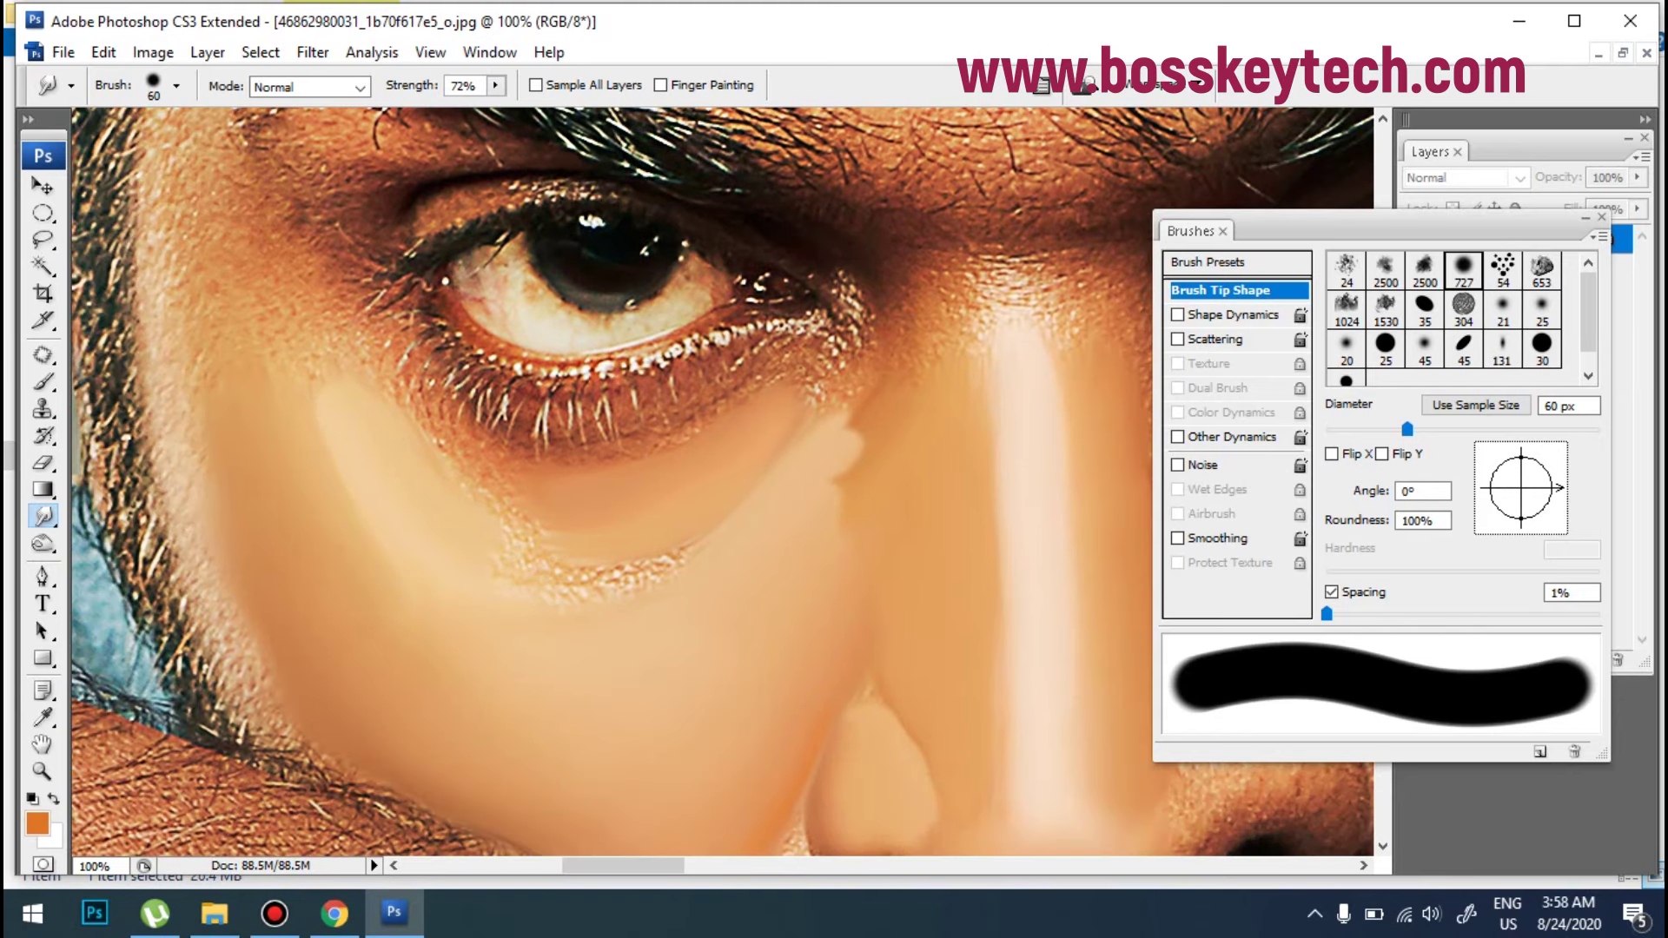
Step: Smear lighter tone over the cheek below the eye and raise smudge strength to 75%
drag(355, 574, 329, 550)
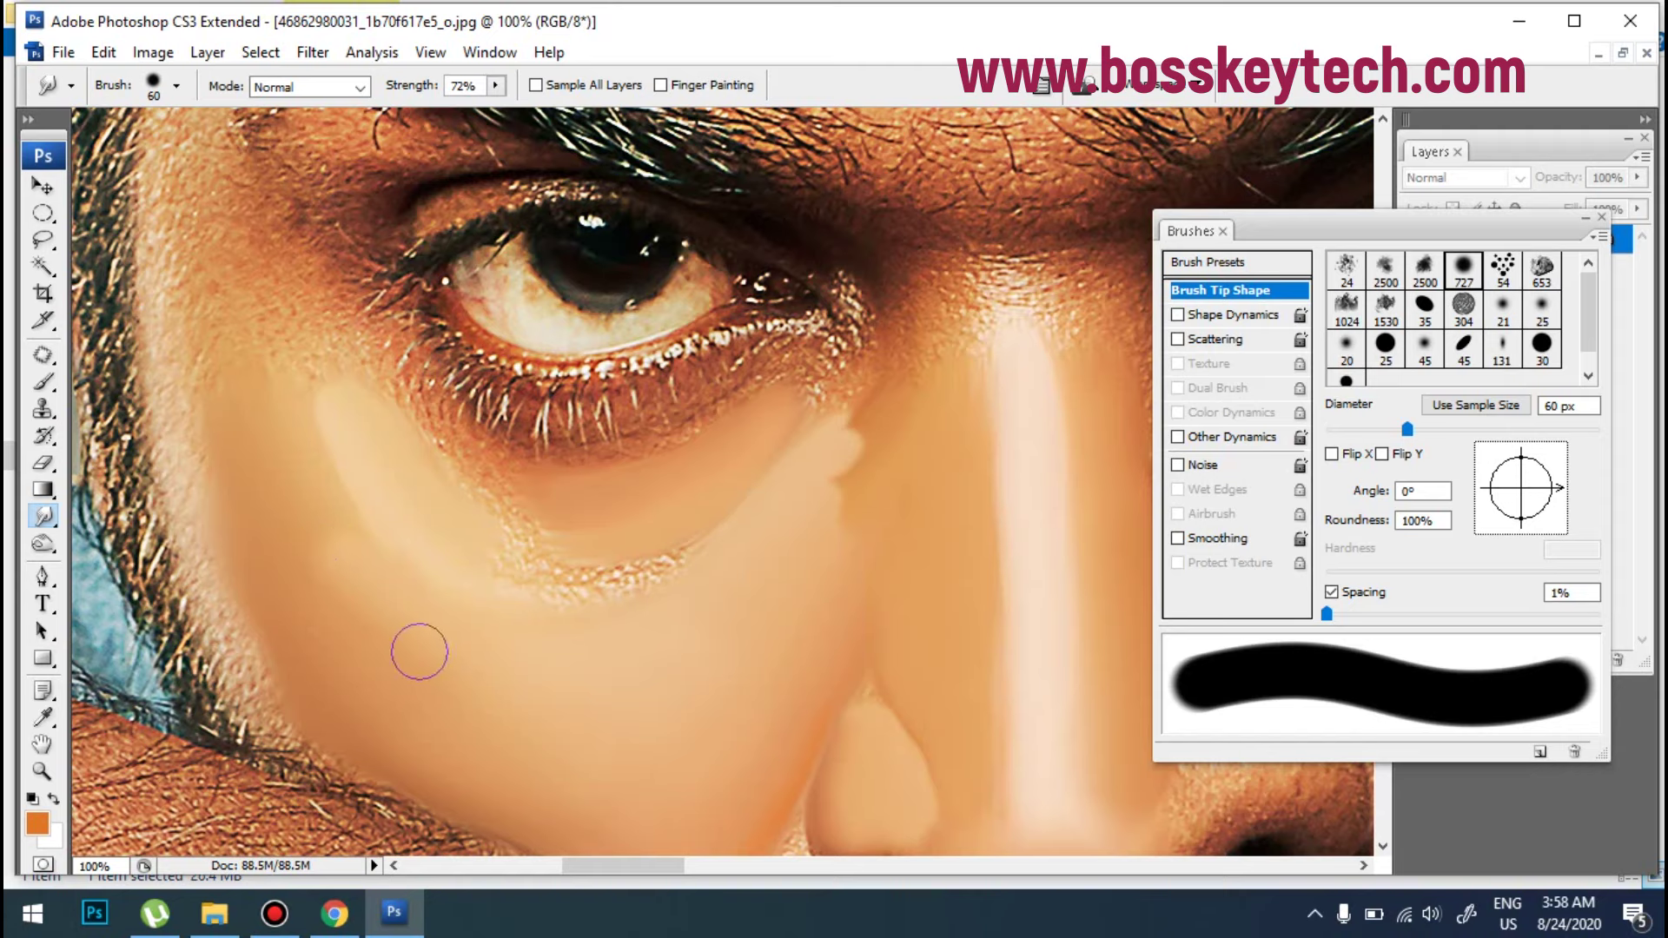
mouse_move(320, 311)
mouse_down()
mouse_move(320, 356)
mouse_move(304, 328)
mouse_move(380, 469)
mouse_up()
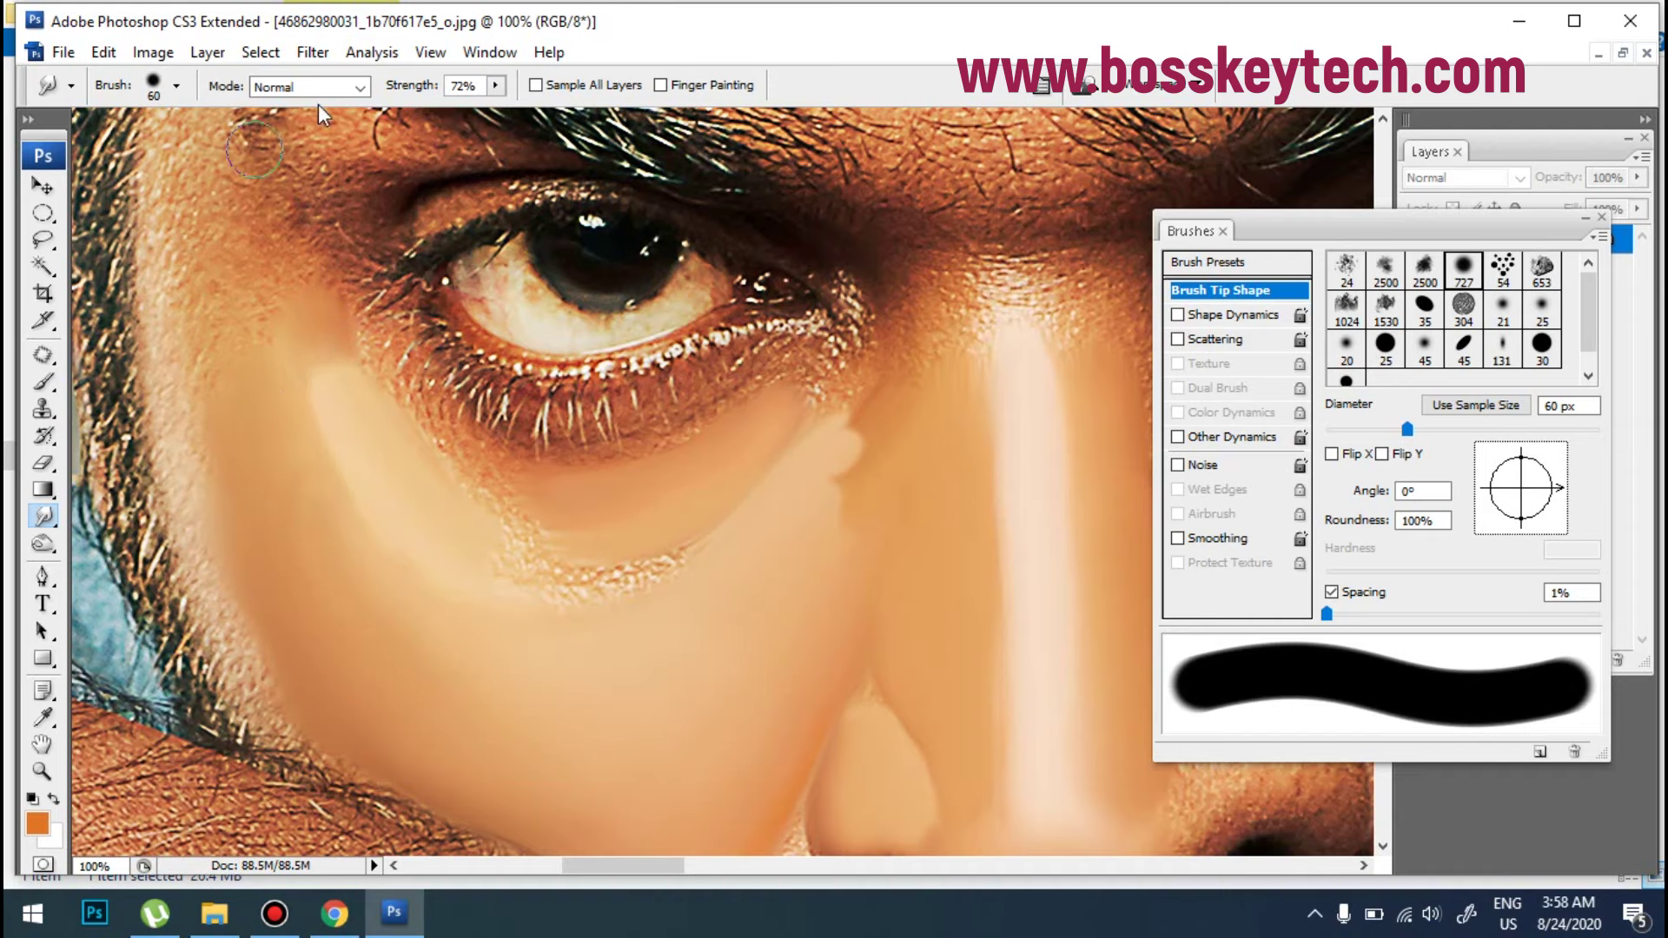
click(497, 87)
drag(499, 107, 503, 107)
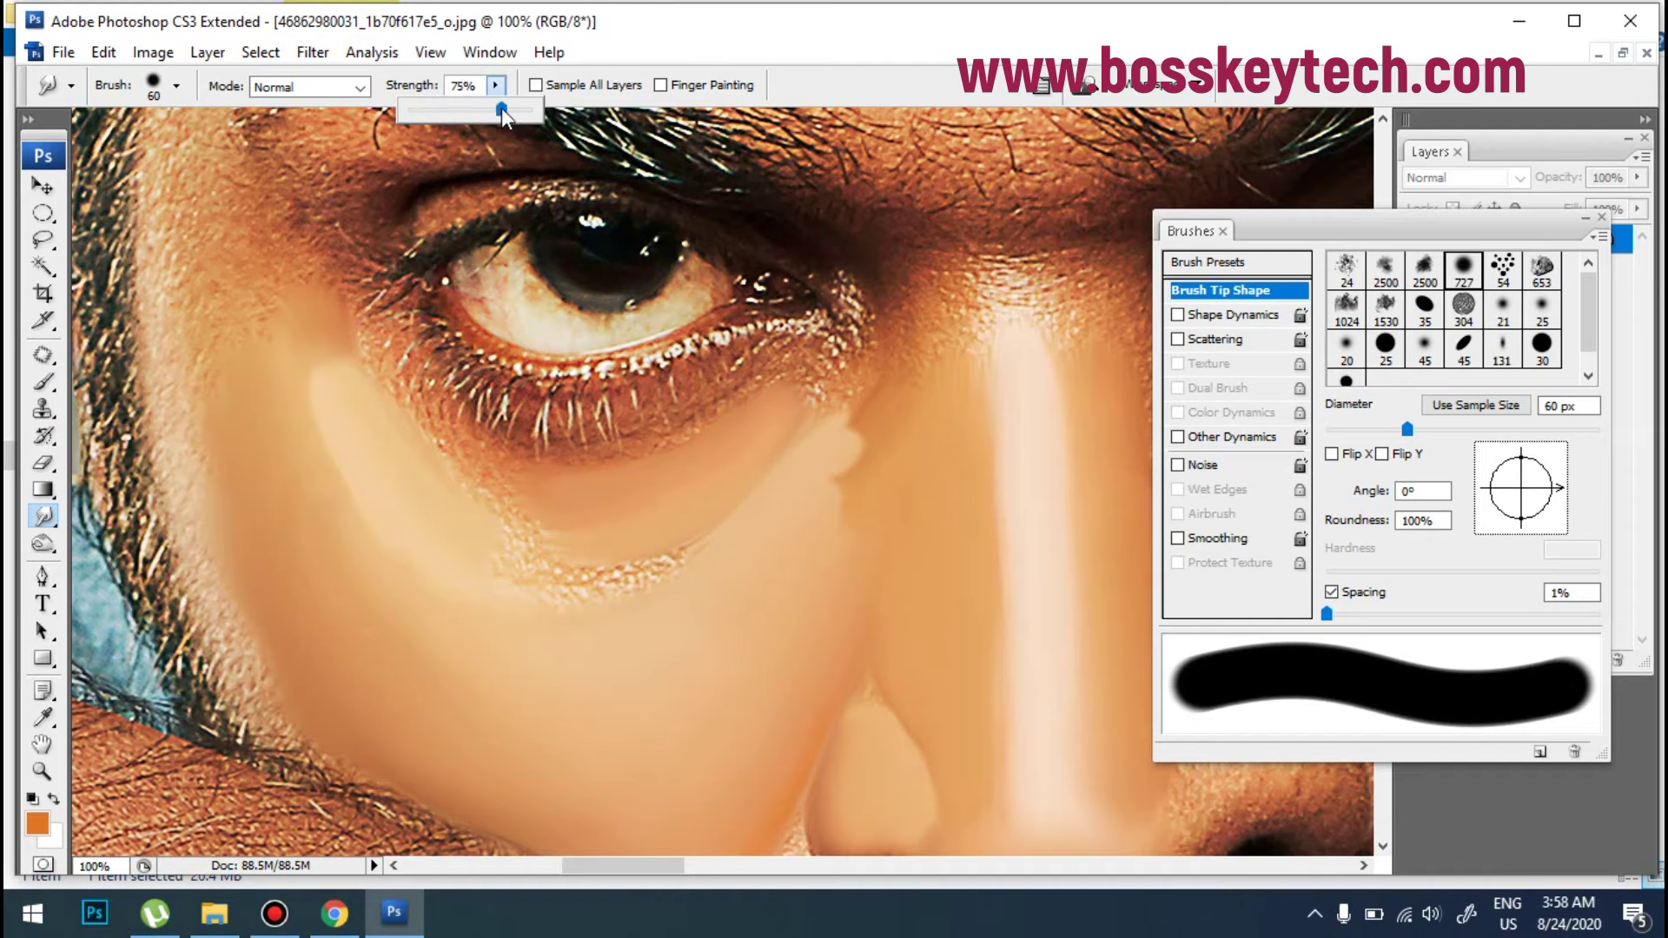
click(199, 637)
Step: Smudge skin tone up the left cheek edge into a smooth strip with a 60 px brush
drag(233, 658, 209, 572)
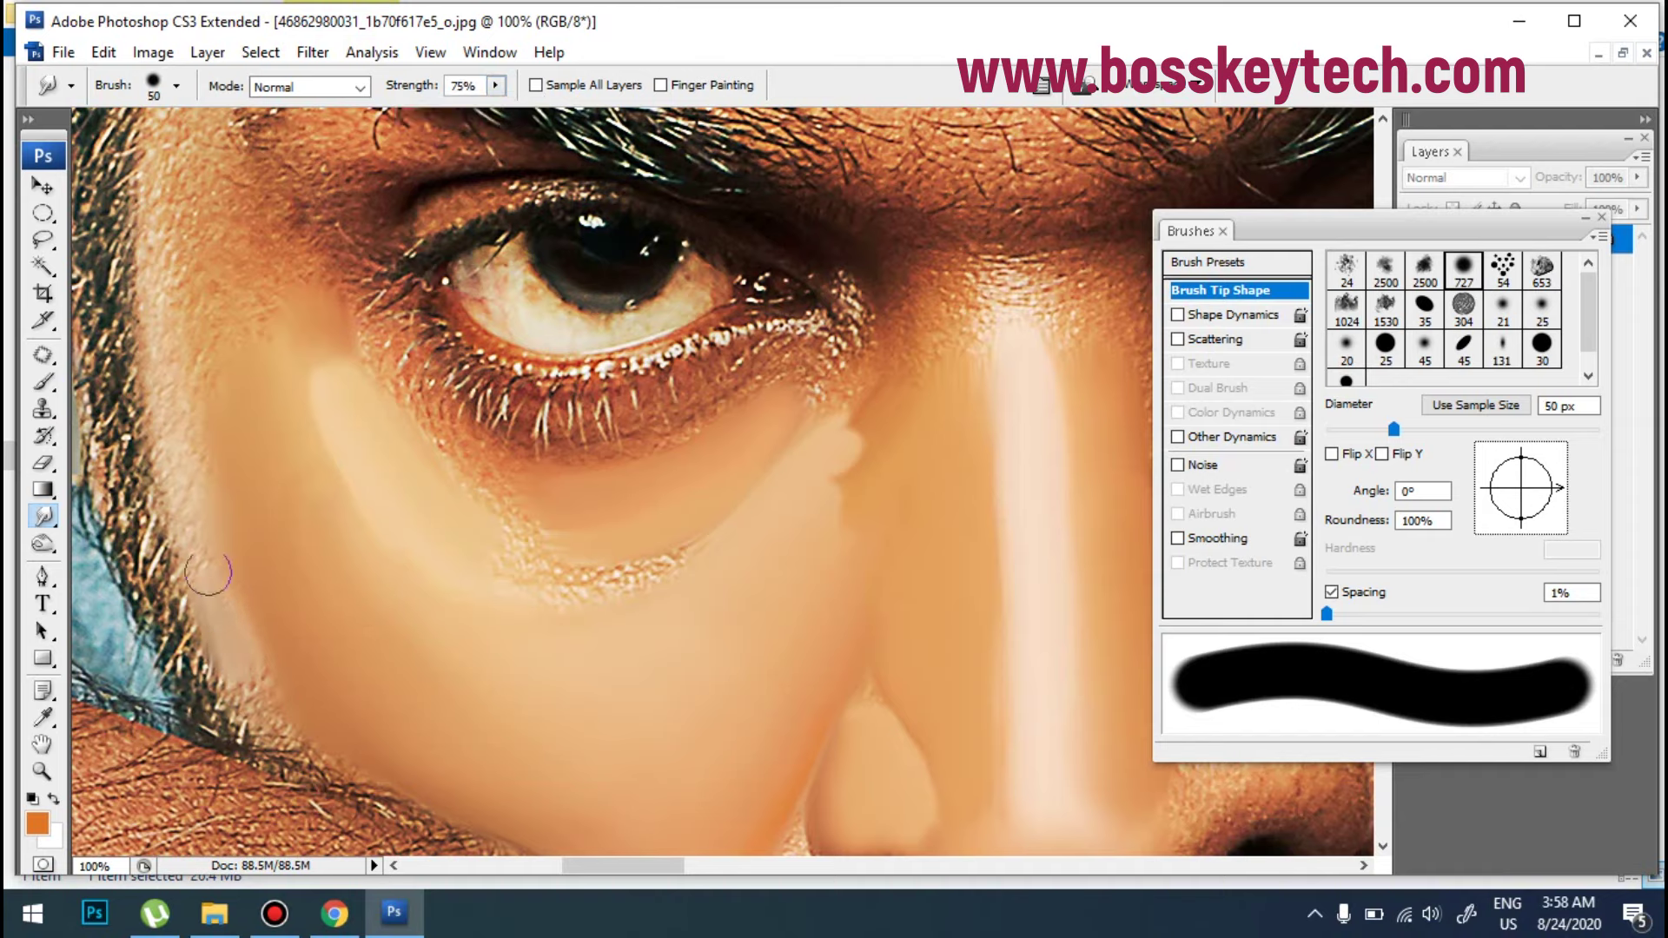
key(bracketright)
drag(205, 510, 165, 319)
drag(196, 560, 176, 335)
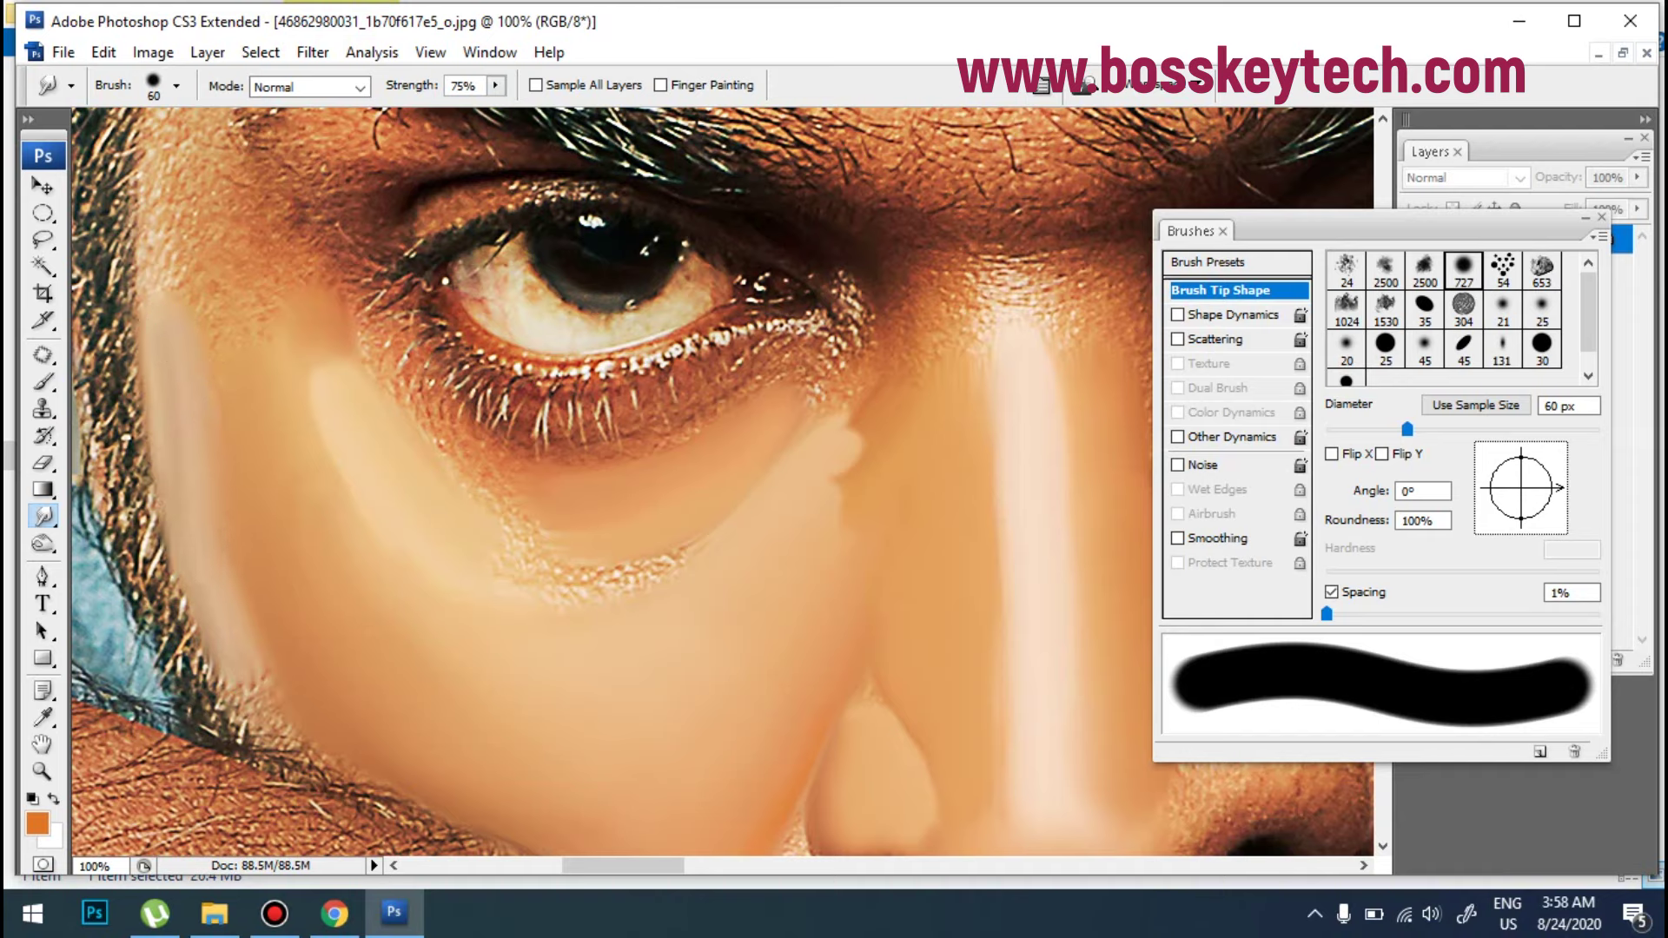
drag(215, 607, 202, 530)
drag(229, 646, 212, 521)
drag(254, 679, 241, 556)
drag(248, 457, 243, 439)
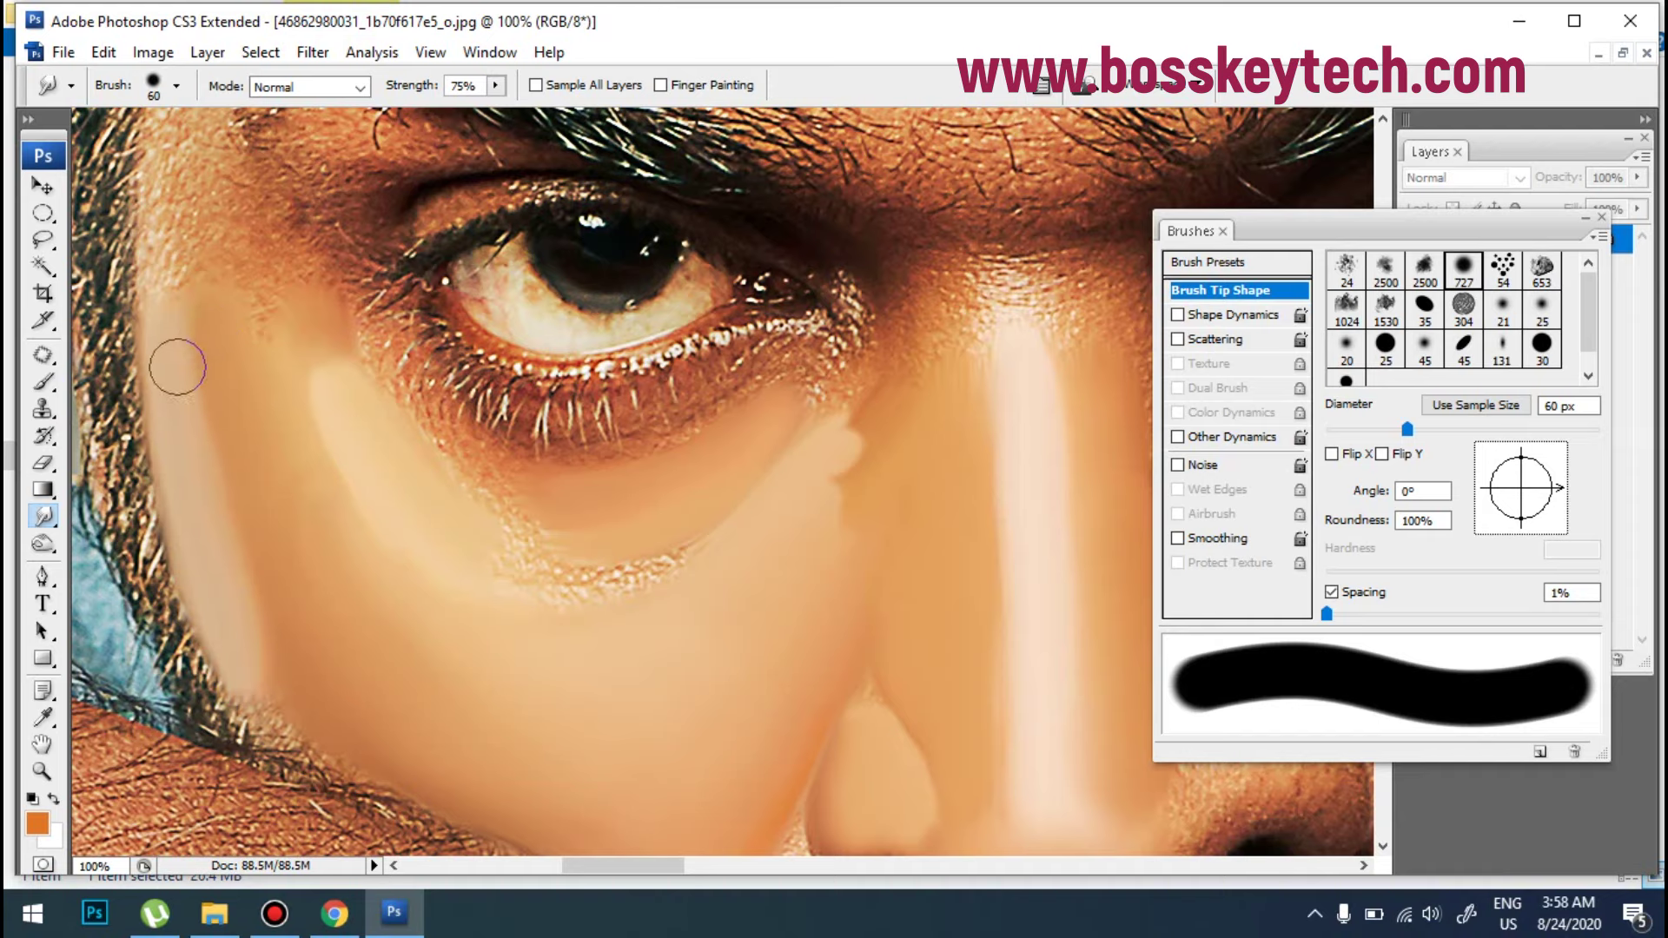
drag(177, 367, 193, 302)
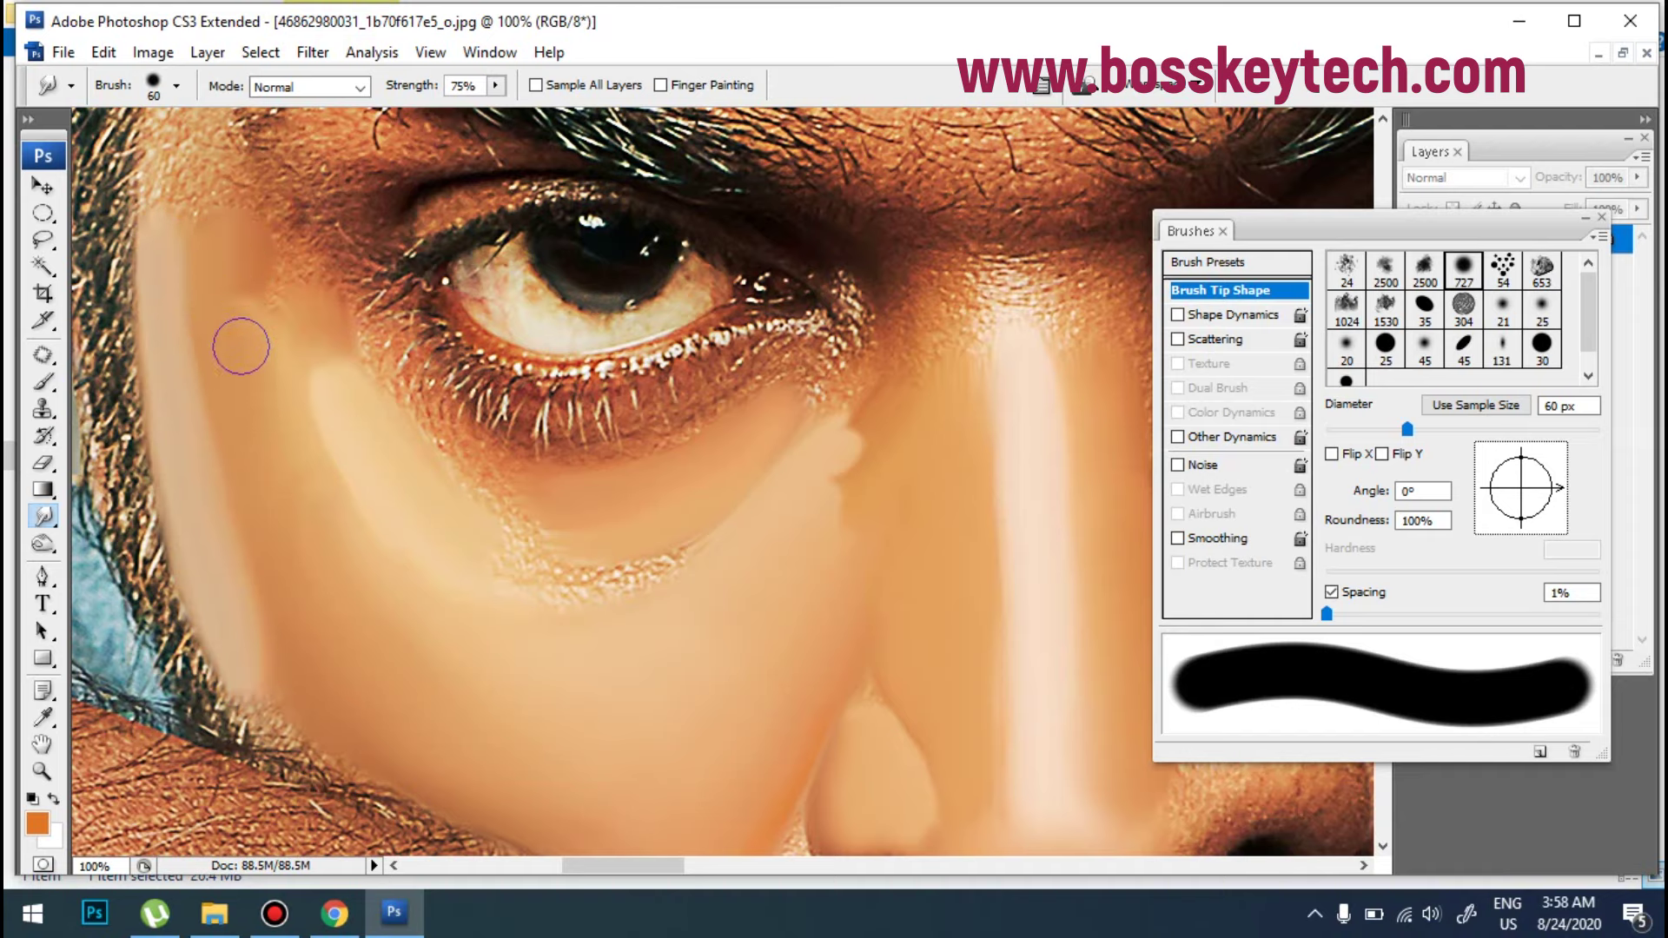
Step: Turn off brush spacing, lower smudge strength to 30%, and enlarge the brush to 125 px
key(bracketright)
key(bracketright)
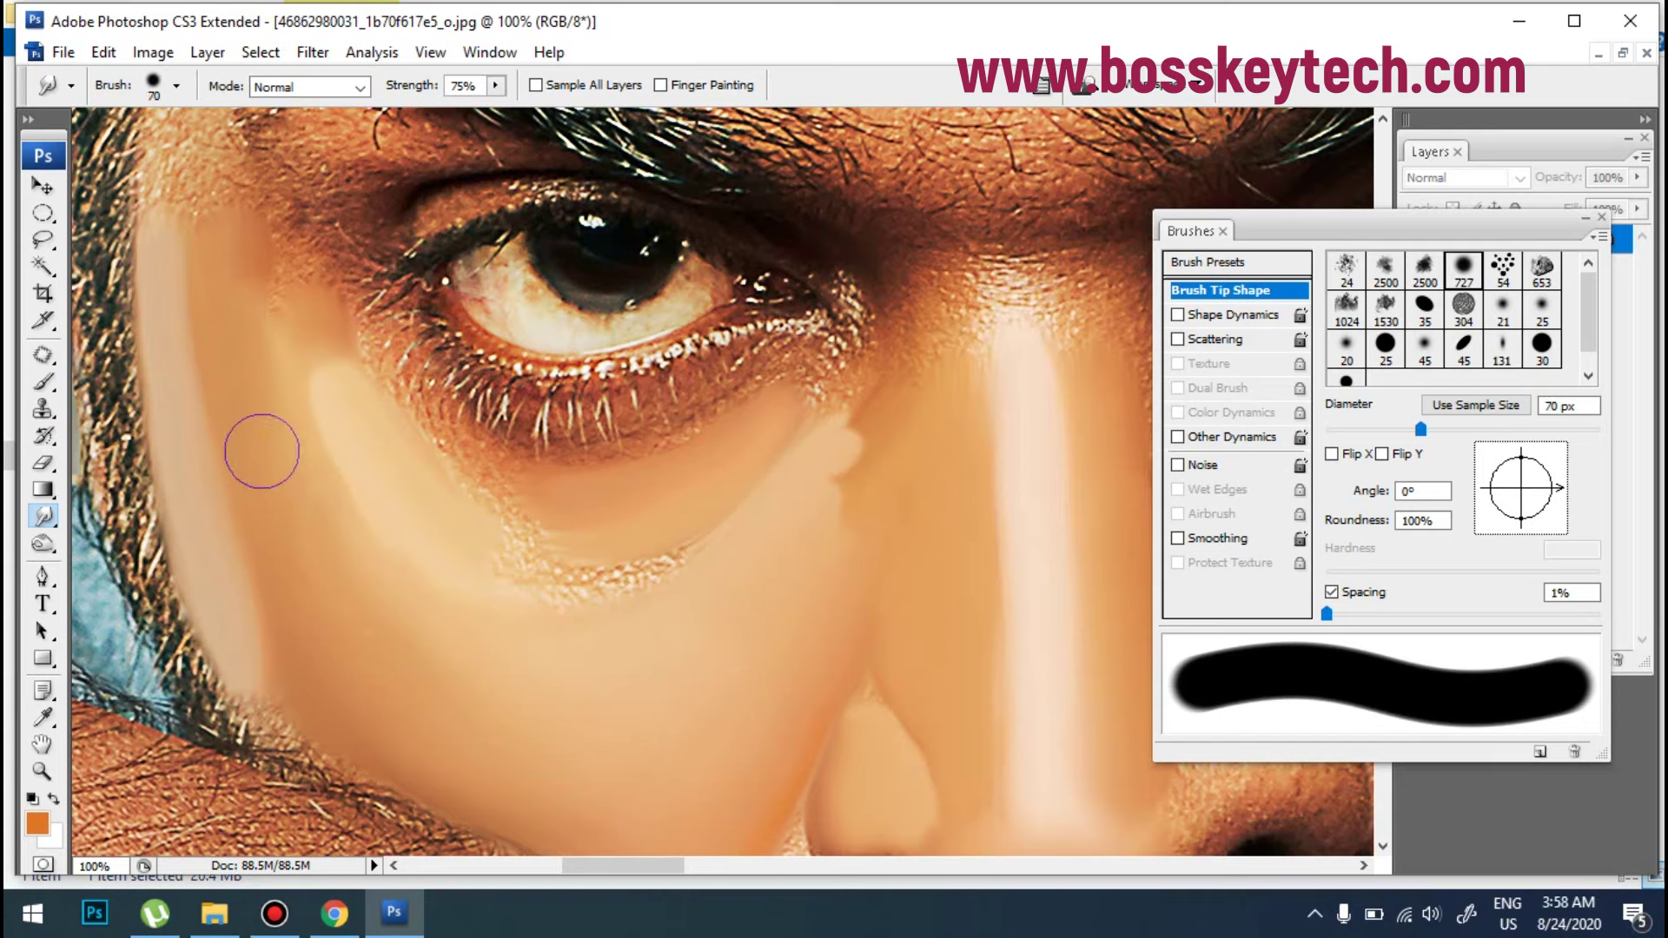
click(1331, 592)
key(bracketright)
key(bracketright)
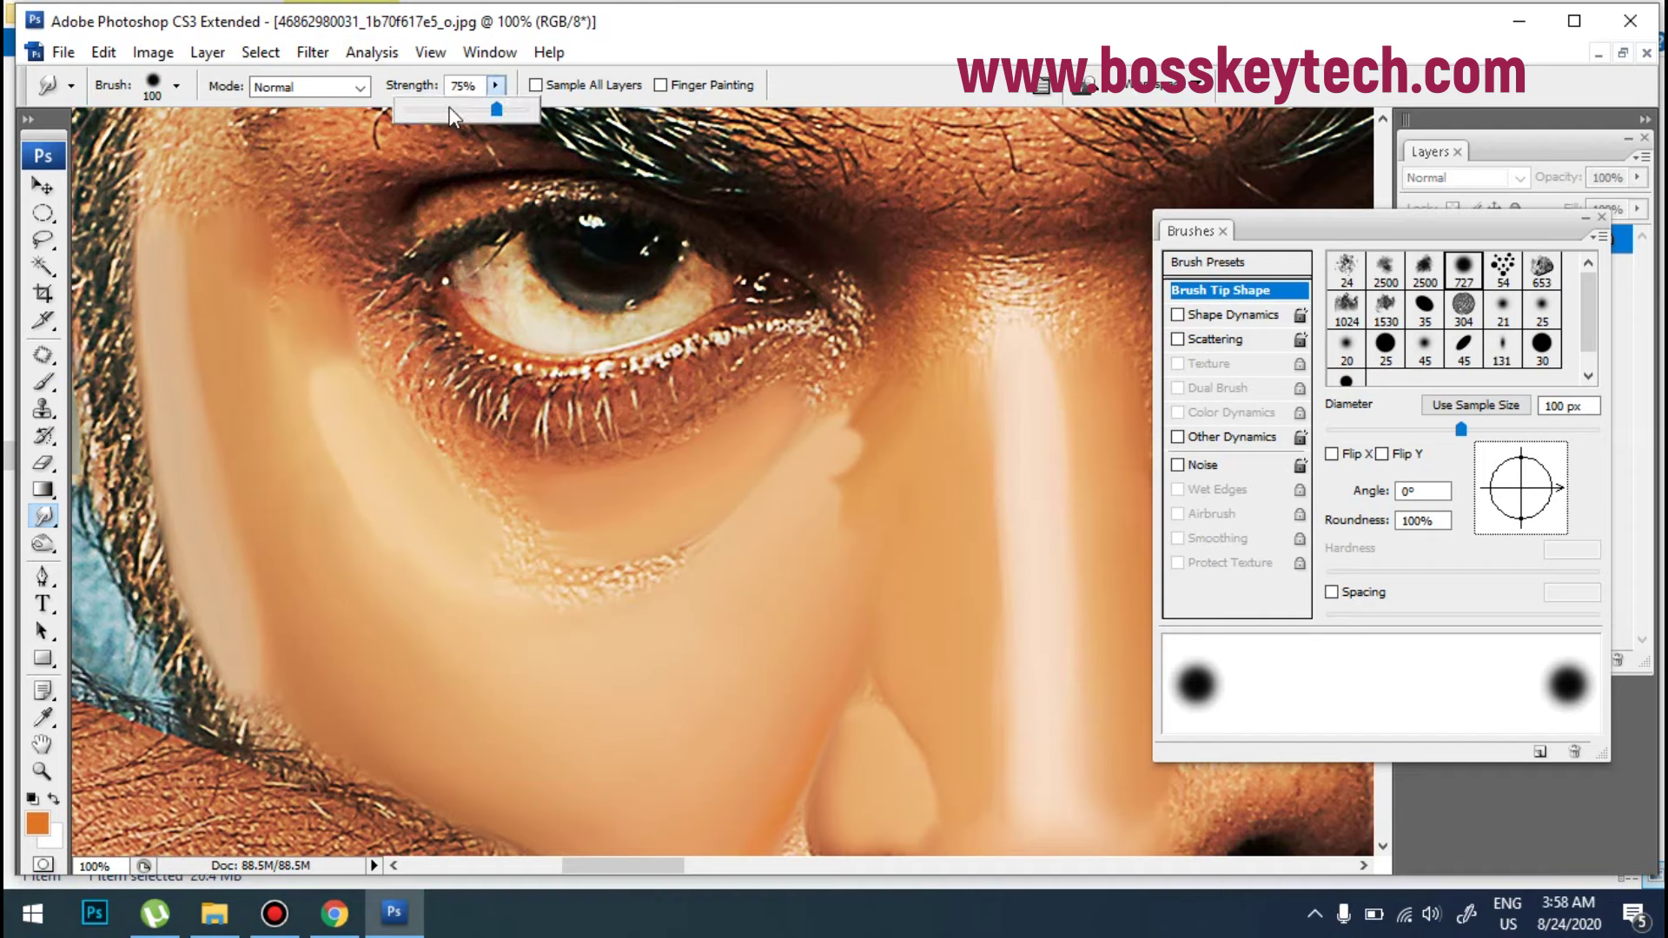
drag(436, 117, 441, 112)
key(bracketright)
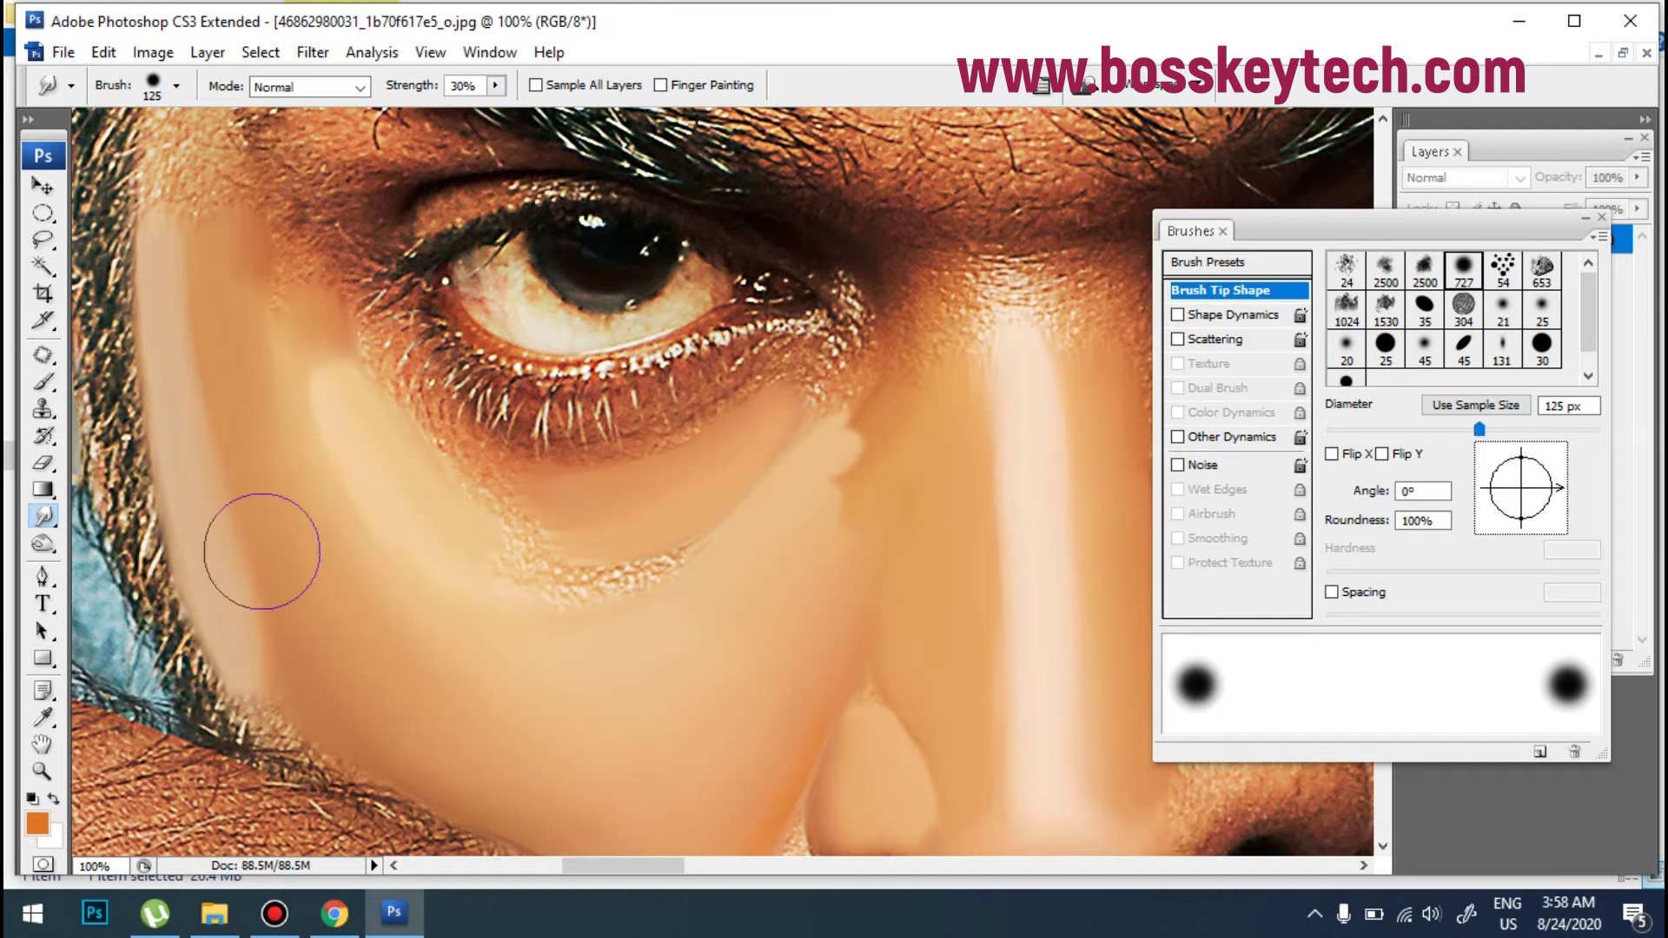
Step: Soften the cheek, the sparkly under-eye highlight and the skin beside the nose with a 100 px brush
drag(250, 402, 242, 365)
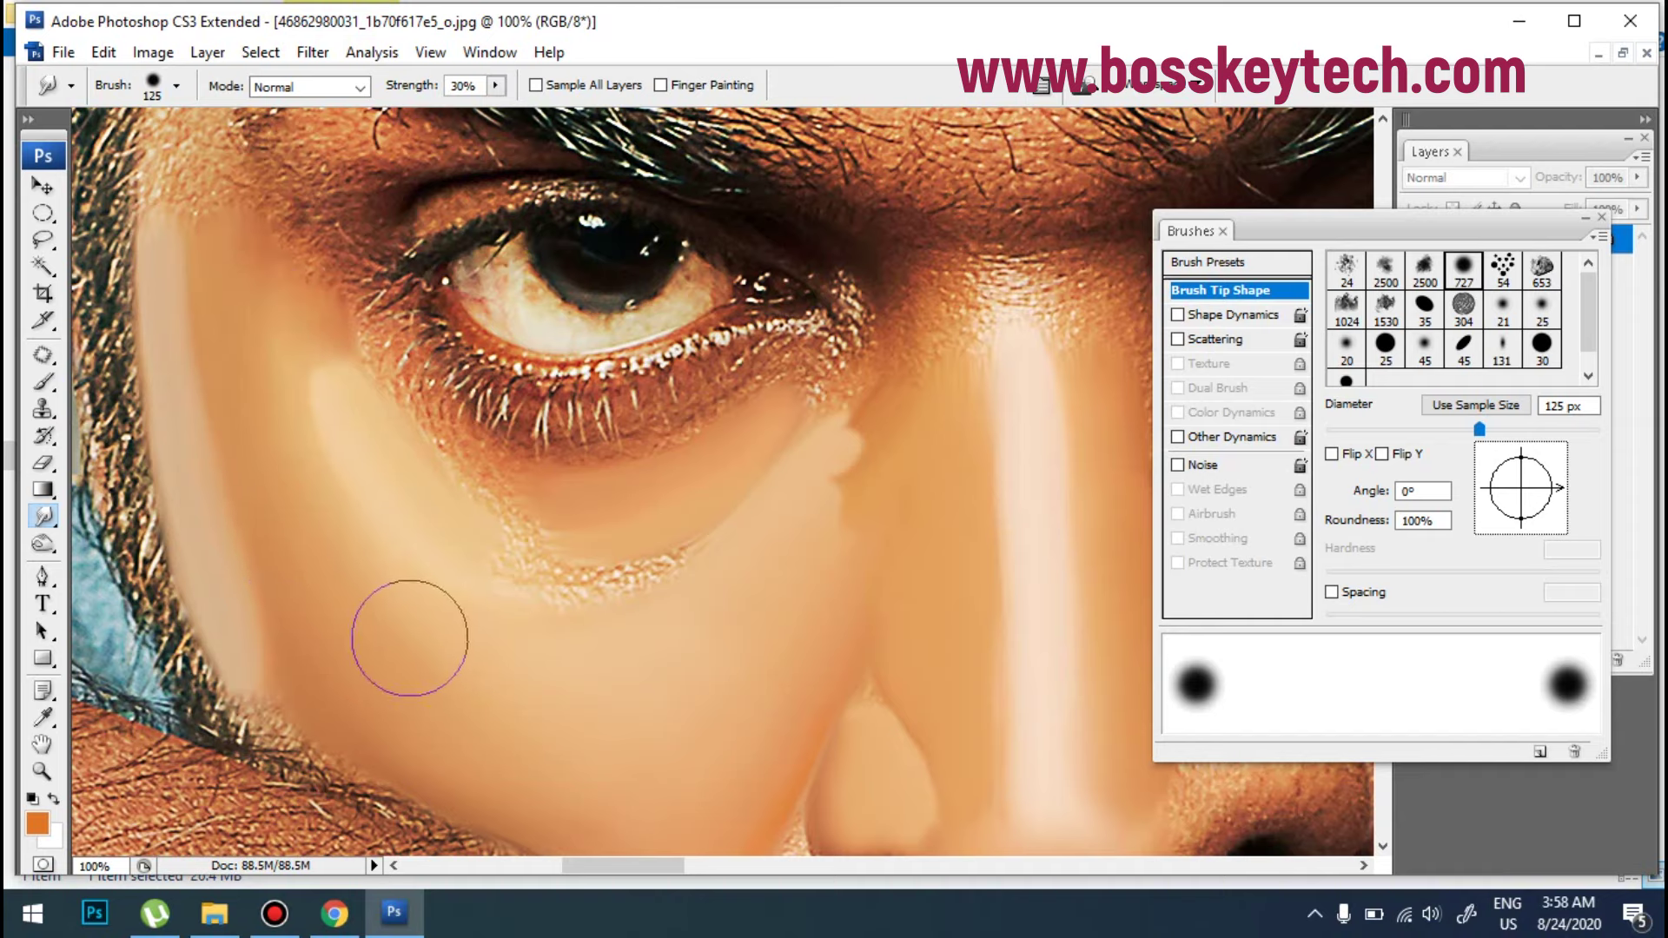
key(bracketleft)
mouse_move(618, 573)
mouse_down()
mouse_move(469, 532)
mouse_move(628, 536)
mouse_move(491, 558)
mouse_up()
mouse_move(661, 543)
mouse_down()
mouse_move(709, 551)
mouse_move(660, 658)
mouse_move(744, 591)
mouse_move(698, 592)
mouse_move(761, 548)
mouse_move(595, 630)
mouse_move(774, 571)
mouse_move(744, 612)
mouse_up()
mouse_move(911, 552)
mouse_down()
mouse_move(768, 626)
mouse_move(847, 575)
mouse_up()
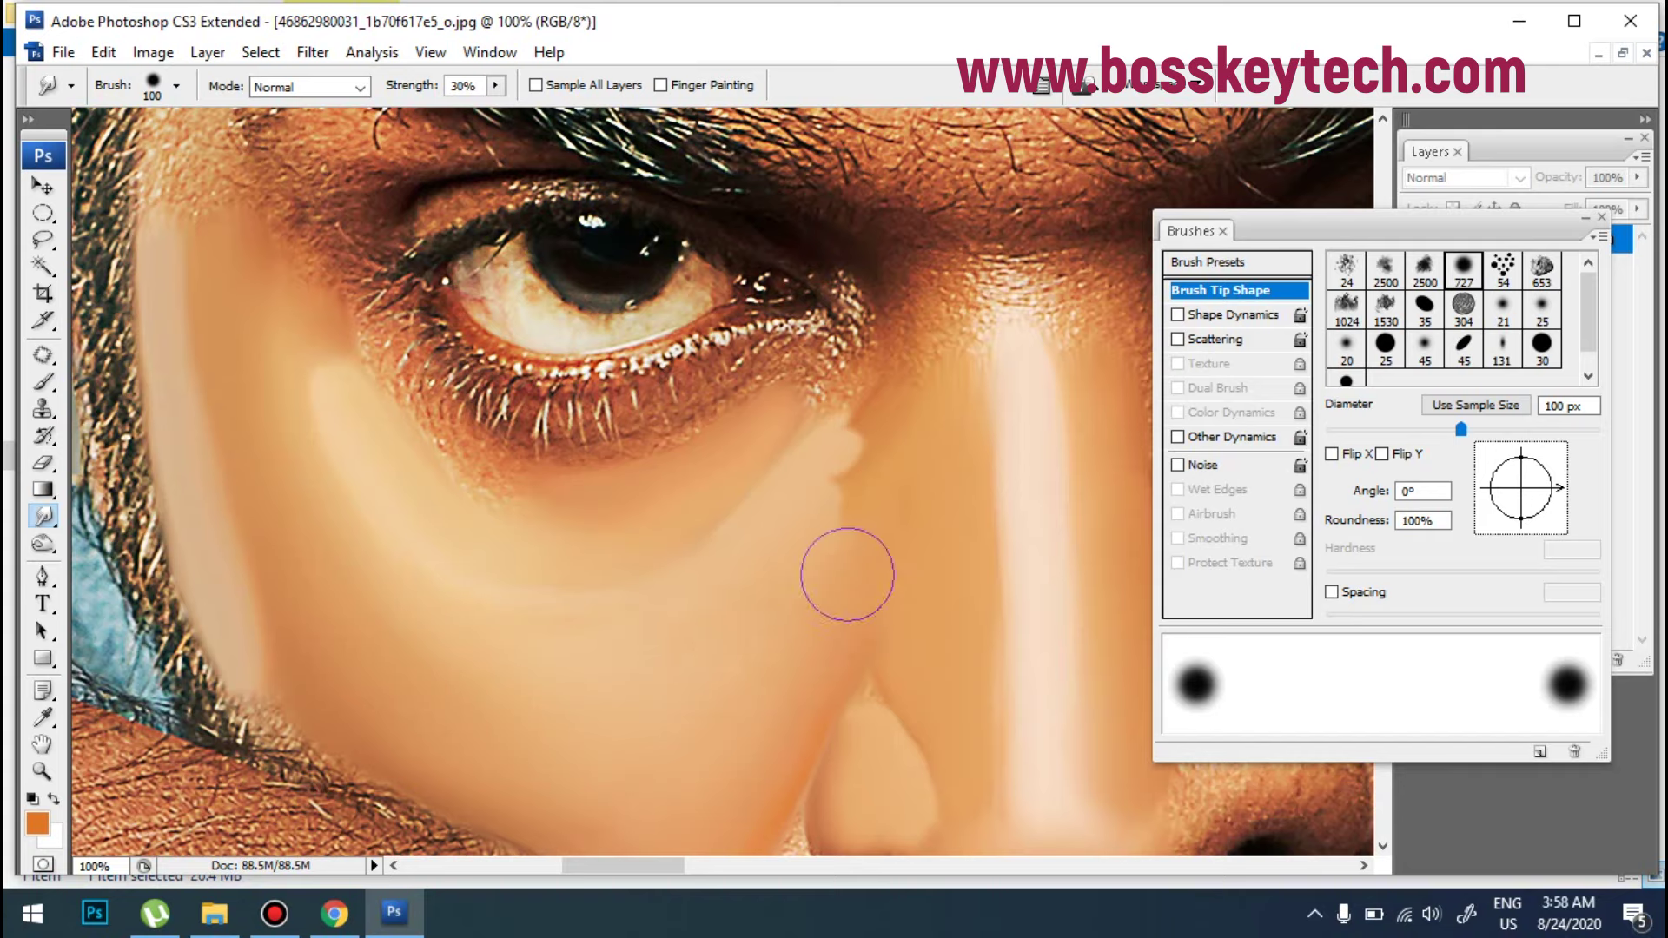
key(ctrl+minus)
key(ctrl+minus)
key(ctrl+minus)
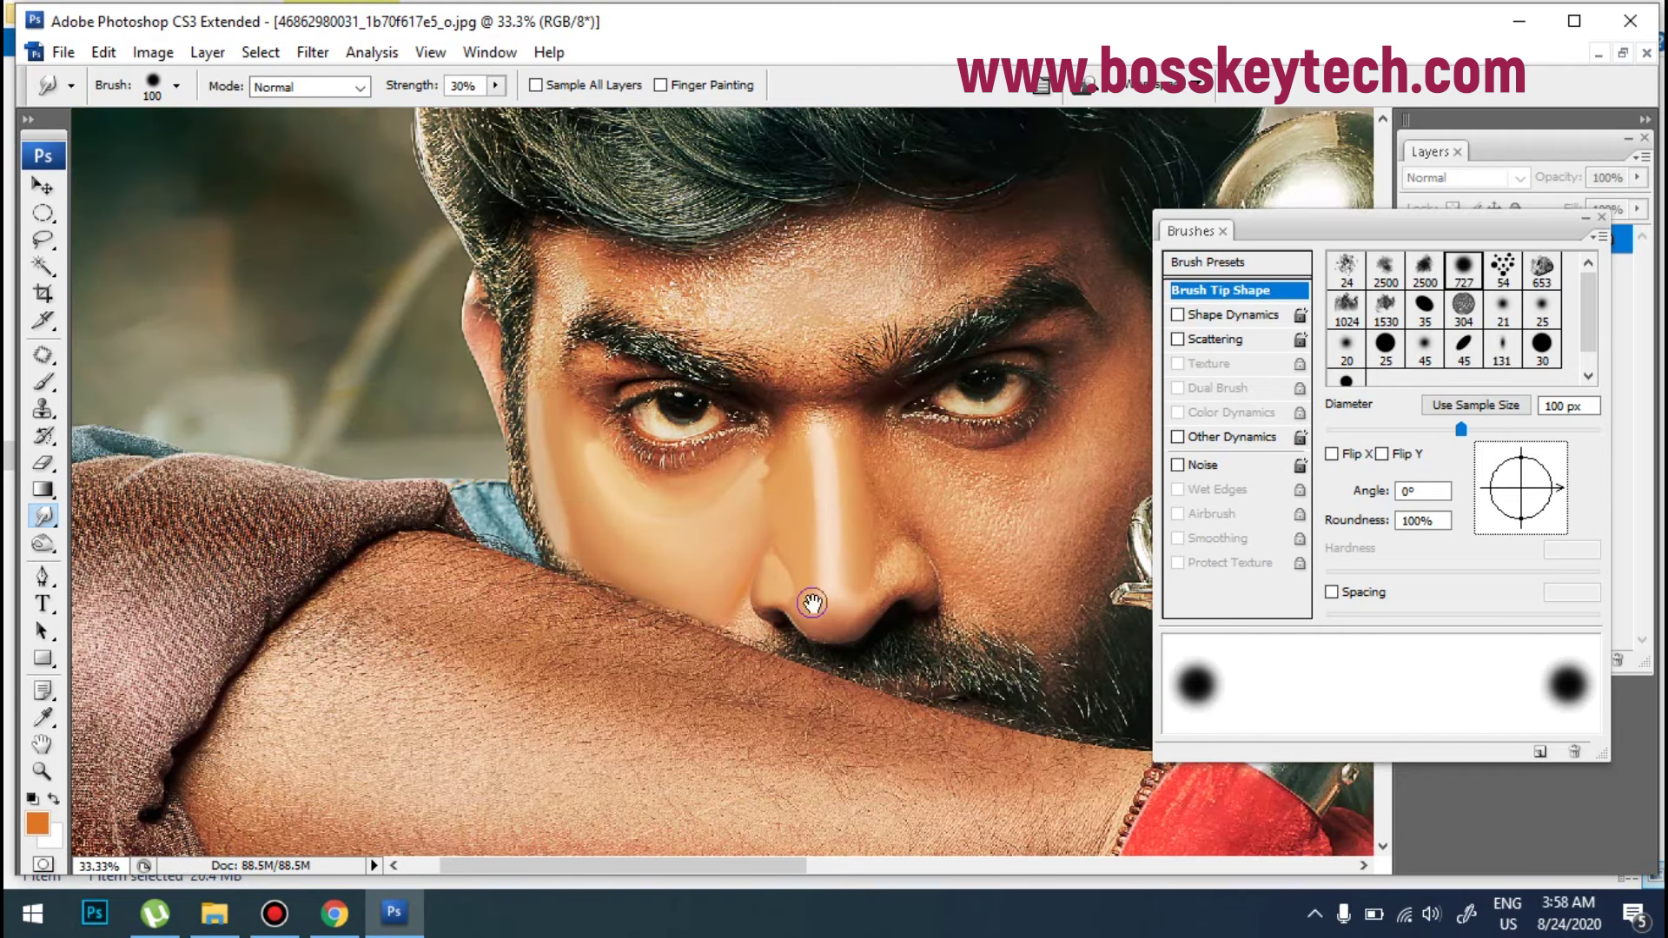
Step: Zoom to 100% on the left brow, turn on 1% spacing, and set 64% strength
drag(854, 451, 711, 351)
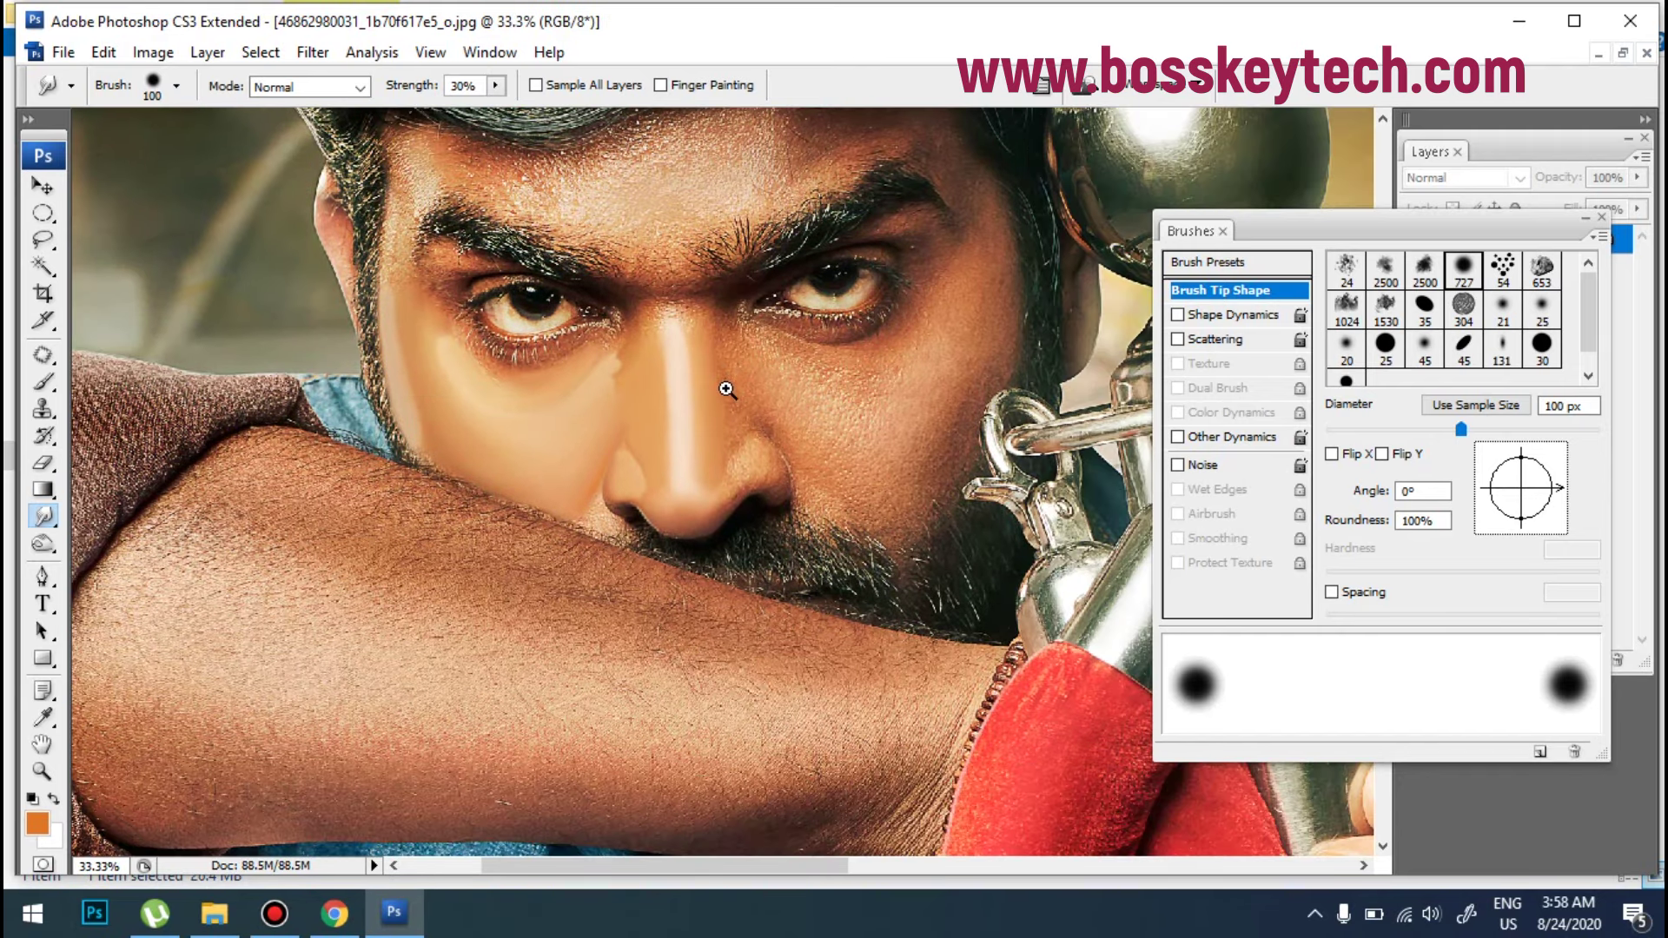
key(ctrl+plus)
ctrl+click(566, 488)
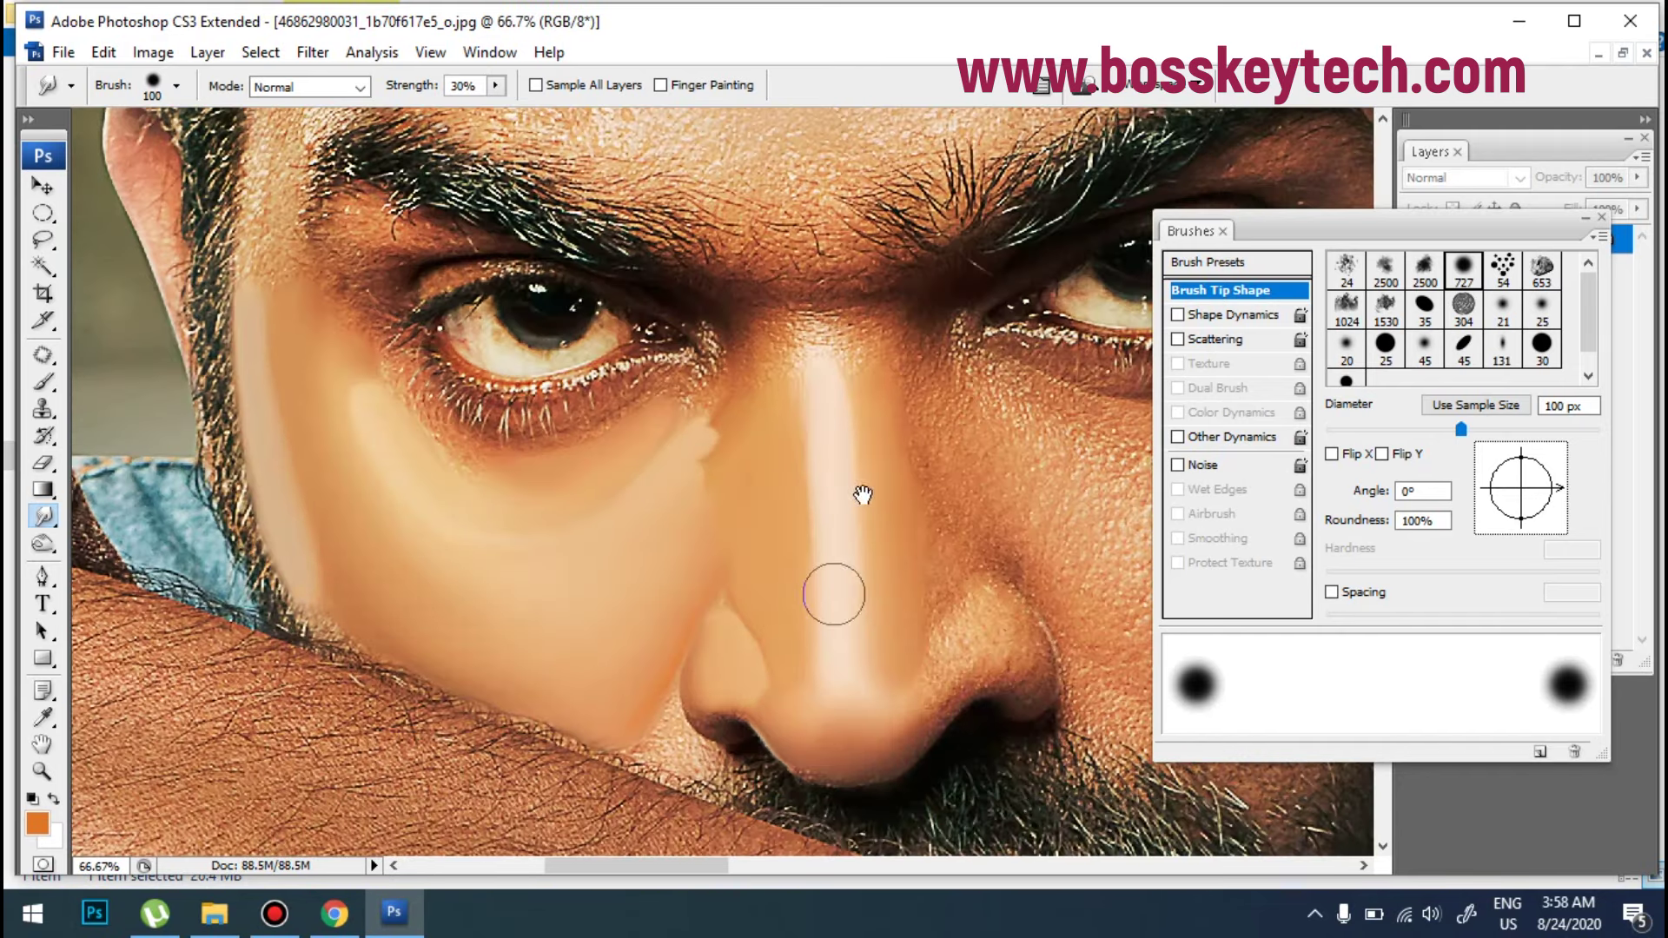
drag(804, 424, 851, 713)
ctrl+click(325, 479)
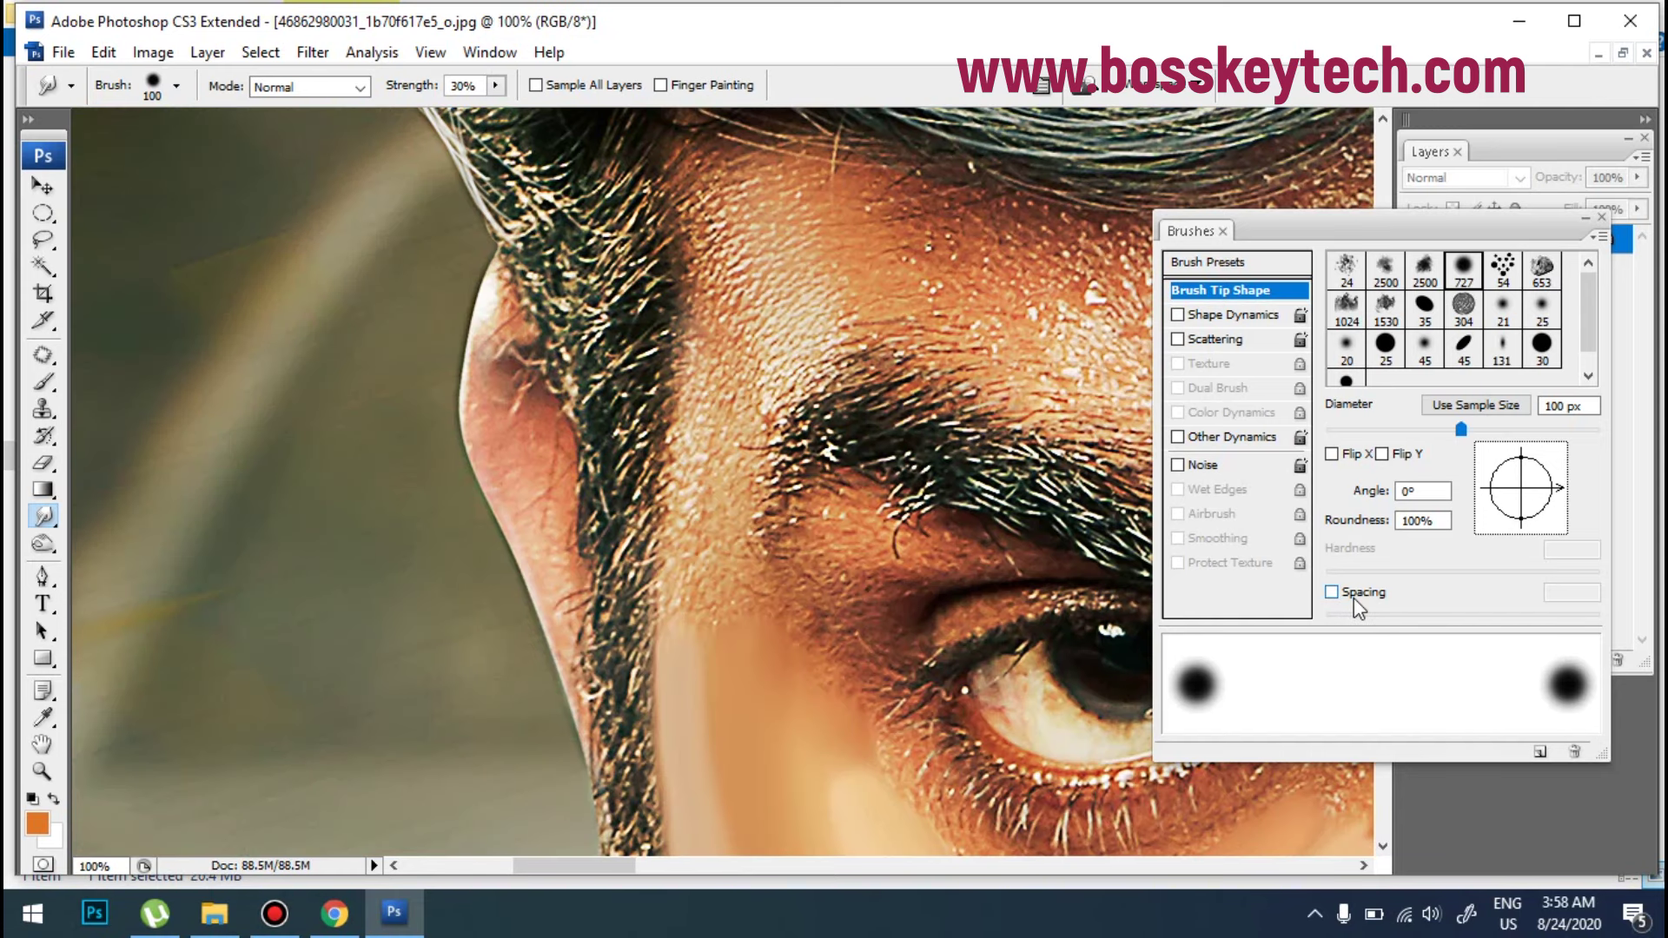
click(1354, 597)
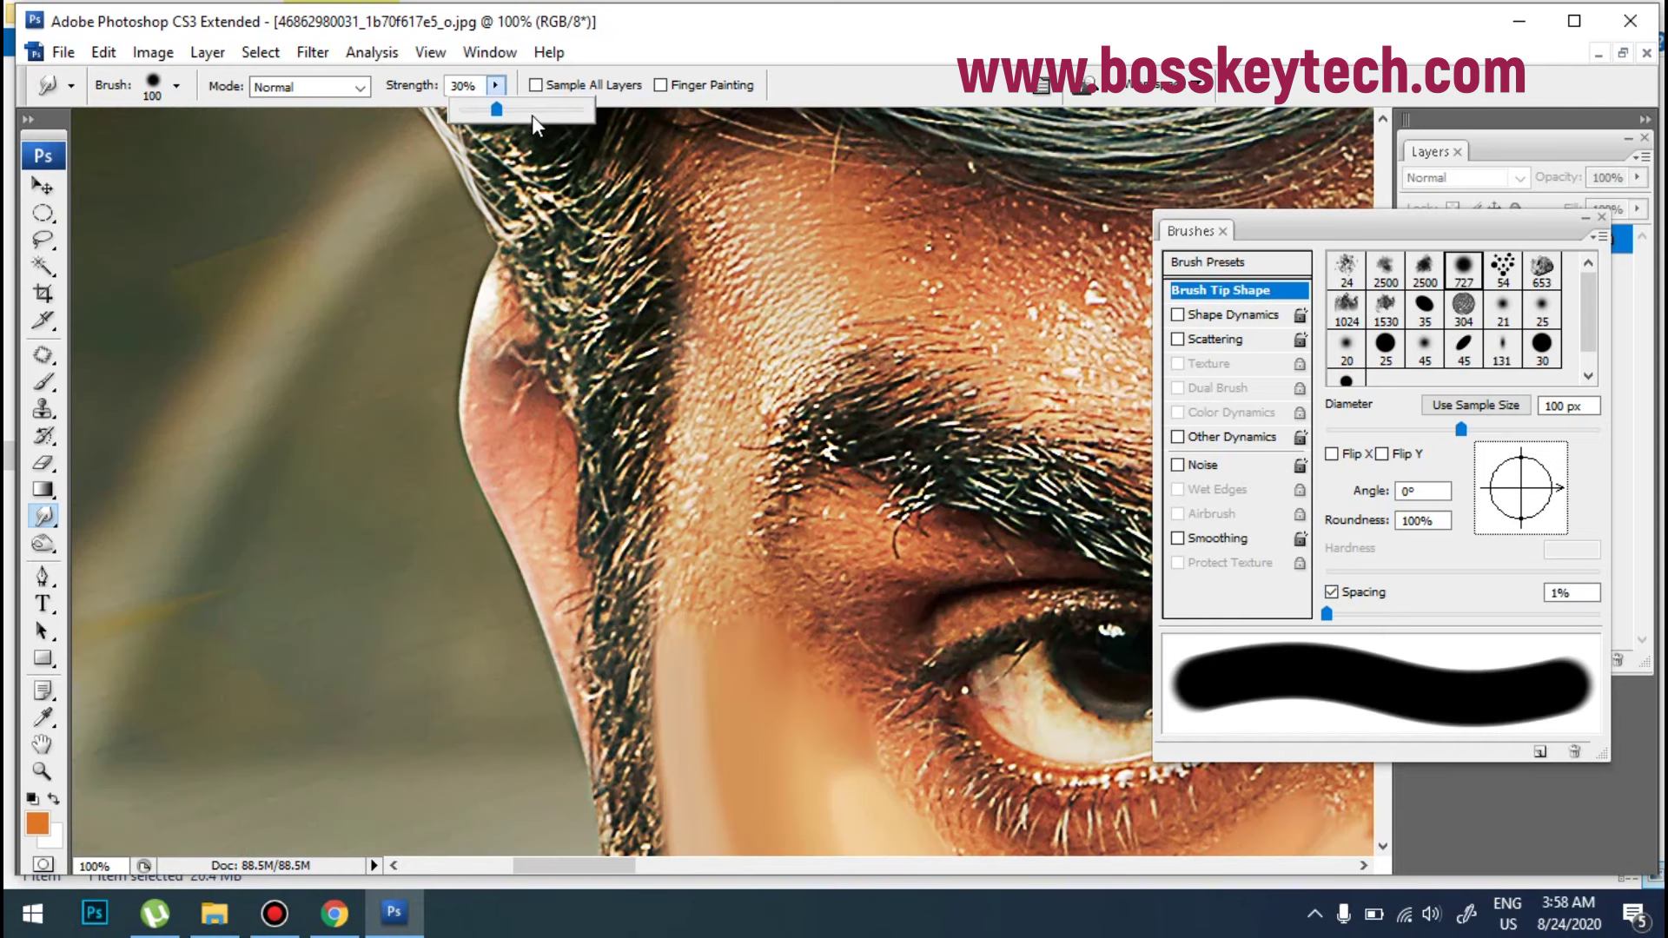
click(539, 112)
mouse_move(665, 501)
mouse_down()
mouse_move(524, 476)
mouse_move(464, 431)
mouse_move(513, 512)
mouse_move(516, 442)
mouse_move(521, 521)
mouse_move(531, 383)
mouse_move(551, 360)
mouse_move(535, 375)
mouse_move(504, 304)
mouse_move(521, 338)
mouse_move(510, 310)
mouse_move(513, 416)
mouse_up()
key(bracketleft)
key(bracketleft)
key(bracketleft)
key(bracketleft)
Step: Push pale skin tone up into the eyebrow and across the forehead with a 60–70 px brush
mouse_move(607, 265)
mouse_down()
mouse_move(582, 210)
mouse_move(550, 211)
mouse_move(519, 150)
mouse_move(579, 232)
mouse_move(566, 158)
mouse_up()
key(bracketright)
mouse_move(505, 340)
mouse_down()
mouse_move(524, 224)
mouse_move(555, 166)
mouse_up()
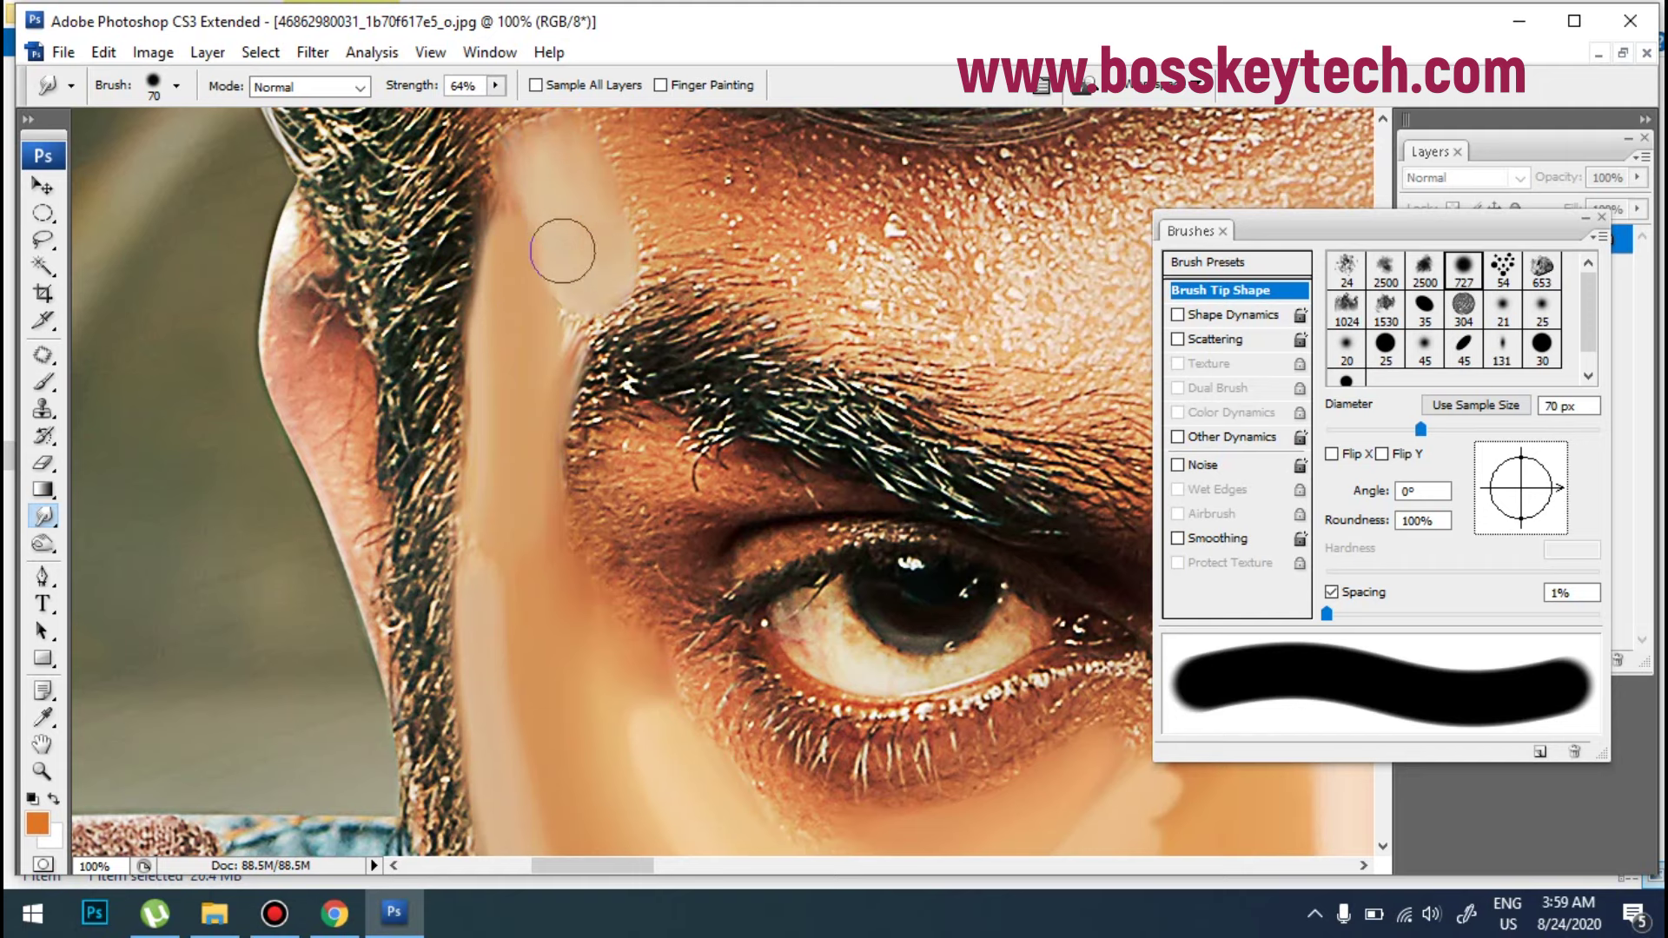
mouse_move(712, 221)
mouse_down()
mouse_move(689, 185)
mouse_move(734, 226)
mouse_move(669, 195)
mouse_up()
mouse_move(711, 250)
mouse_down()
mouse_move(707, 231)
mouse_move(622, 235)
mouse_up()
mouse_move(548, 378)
mouse_down()
mouse_move(558, 327)
mouse_move(563, 344)
mouse_up()
key(bracketright)
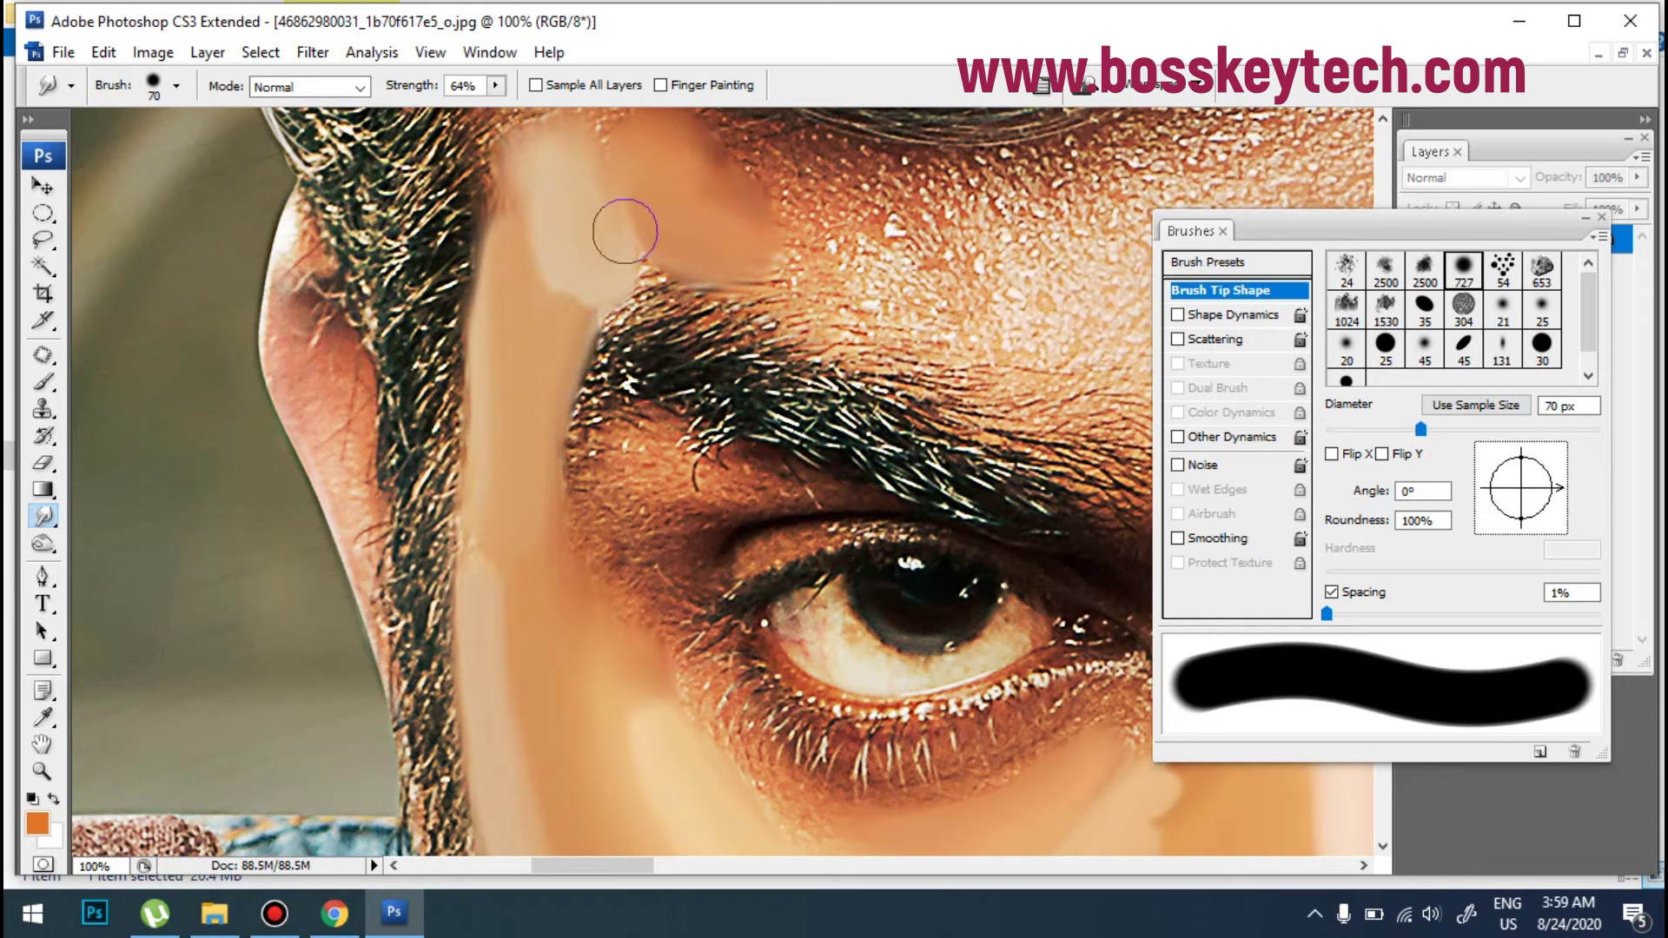
mouse_move(580, 243)
mouse_down()
mouse_move(579, 291)
mouse_move(614, 250)
mouse_up()
mouse_move(798, 233)
mouse_down()
mouse_move(718, 181)
mouse_move(783, 193)
mouse_move(799, 261)
mouse_move(828, 278)
mouse_move(790, 256)
mouse_move(826, 272)
mouse_up()
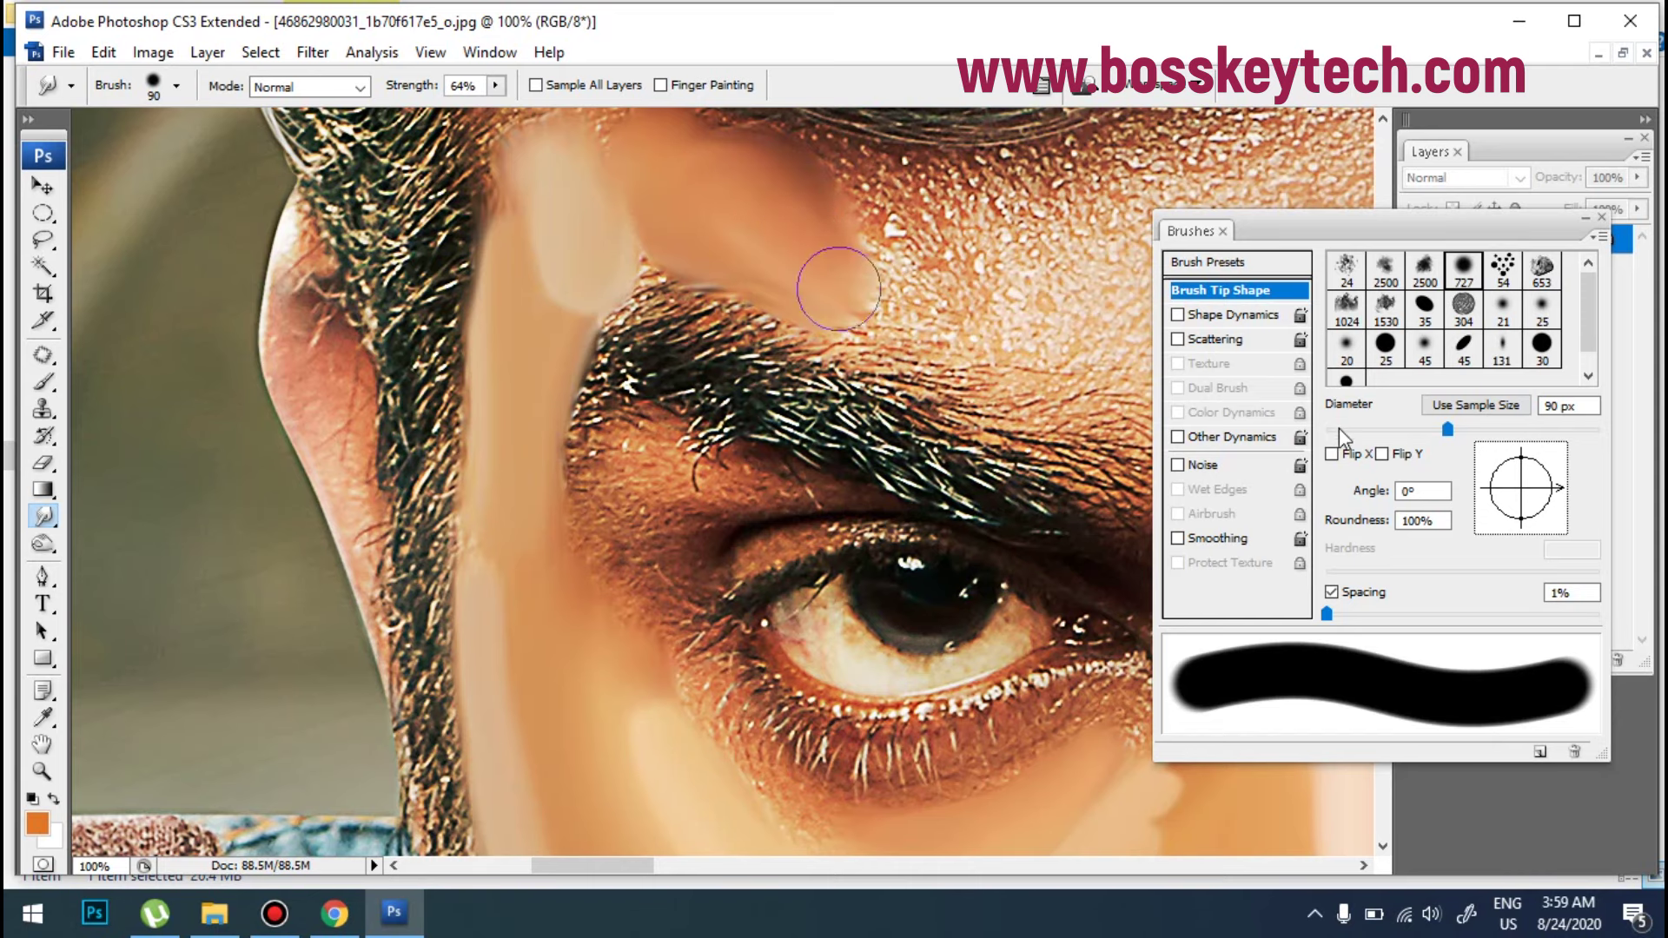
click(1359, 595)
mouse_move(842, 268)
mouse_down()
mouse_move(838, 479)
mouse_move(802, 545)
mouse_up()
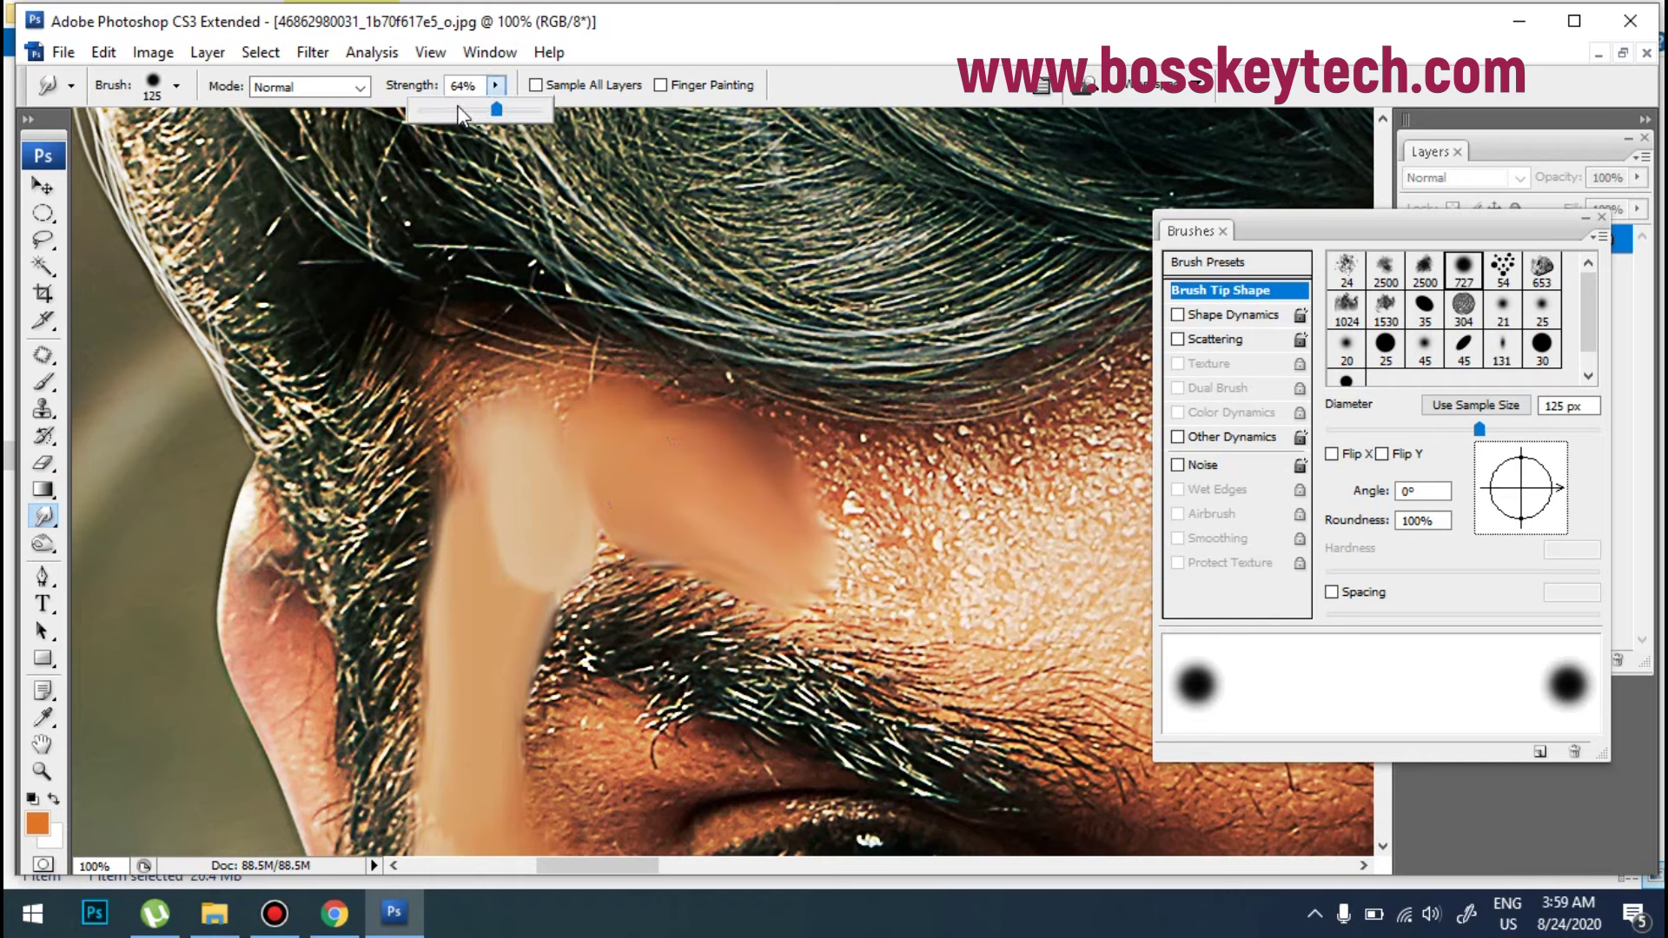
Step: Widen the pale forehead patch over the hairline and eyebrow using 90–125 px brushes
mouse_move(805, 537)
mouse_down()
mouse_move(763, 520)
mouse_move(790, 525)
mouse_move(792, 509)
mouse_move(756, 485)
mouse_move(708, 518)
mouse_move(747, 491)
mouse_move(737, 475)
mouse_move(605, 382)
mouse_move(559, 467)
mouse_move(487, 408)
mouse_up()
key(bracketleft)
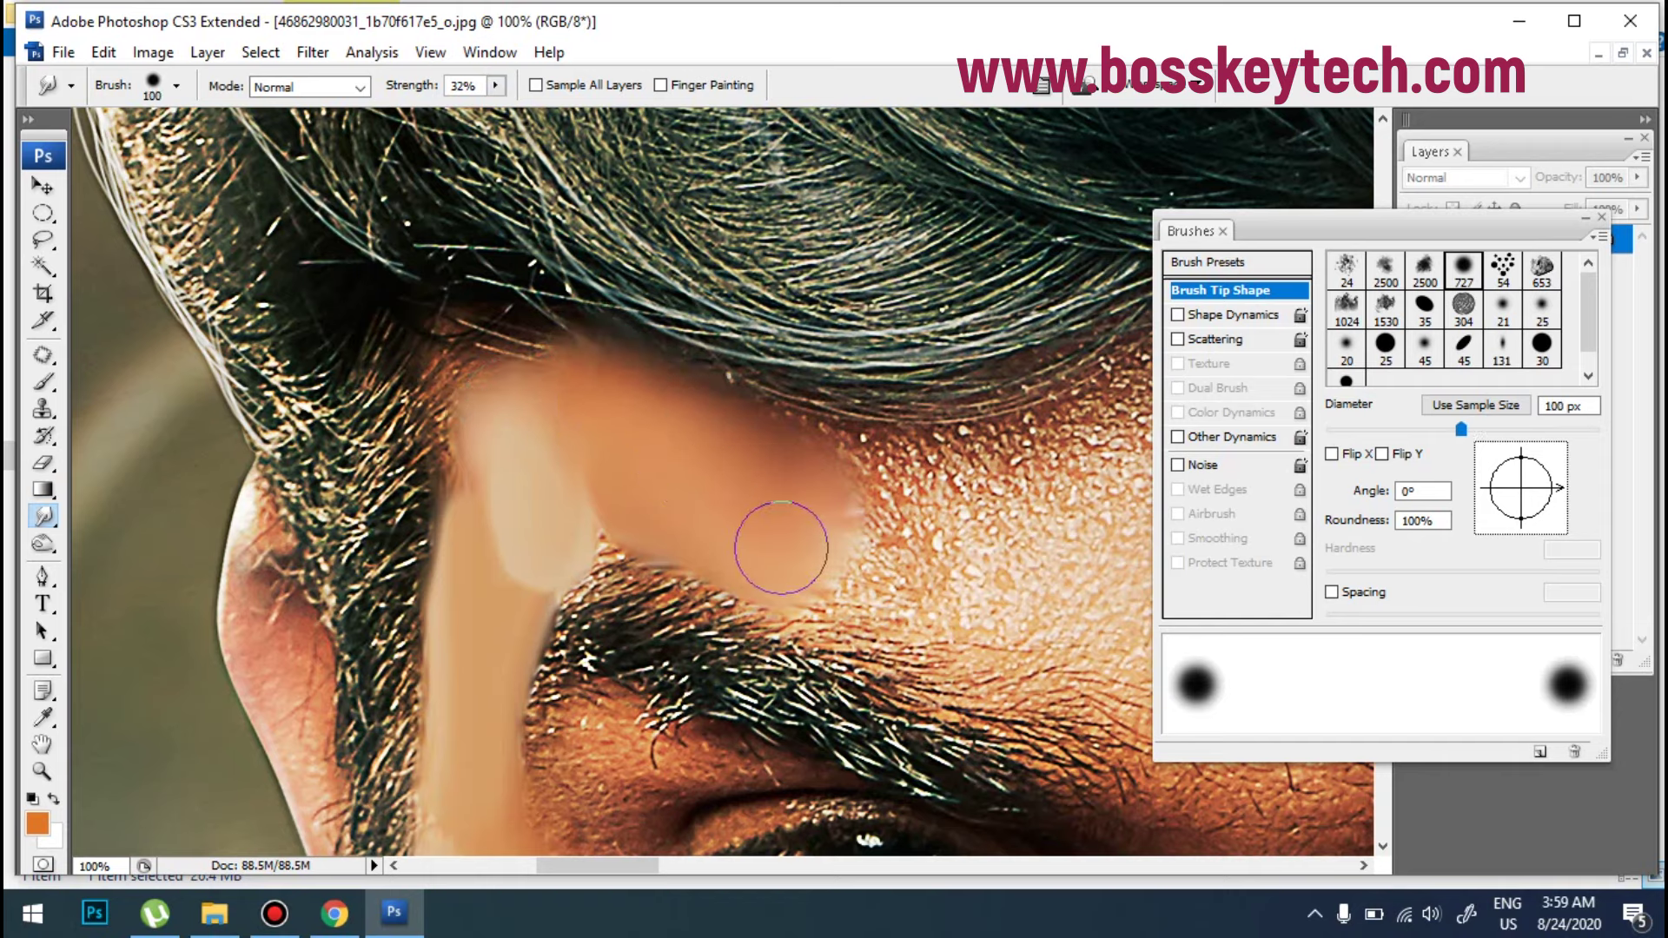
key(bracketleft)
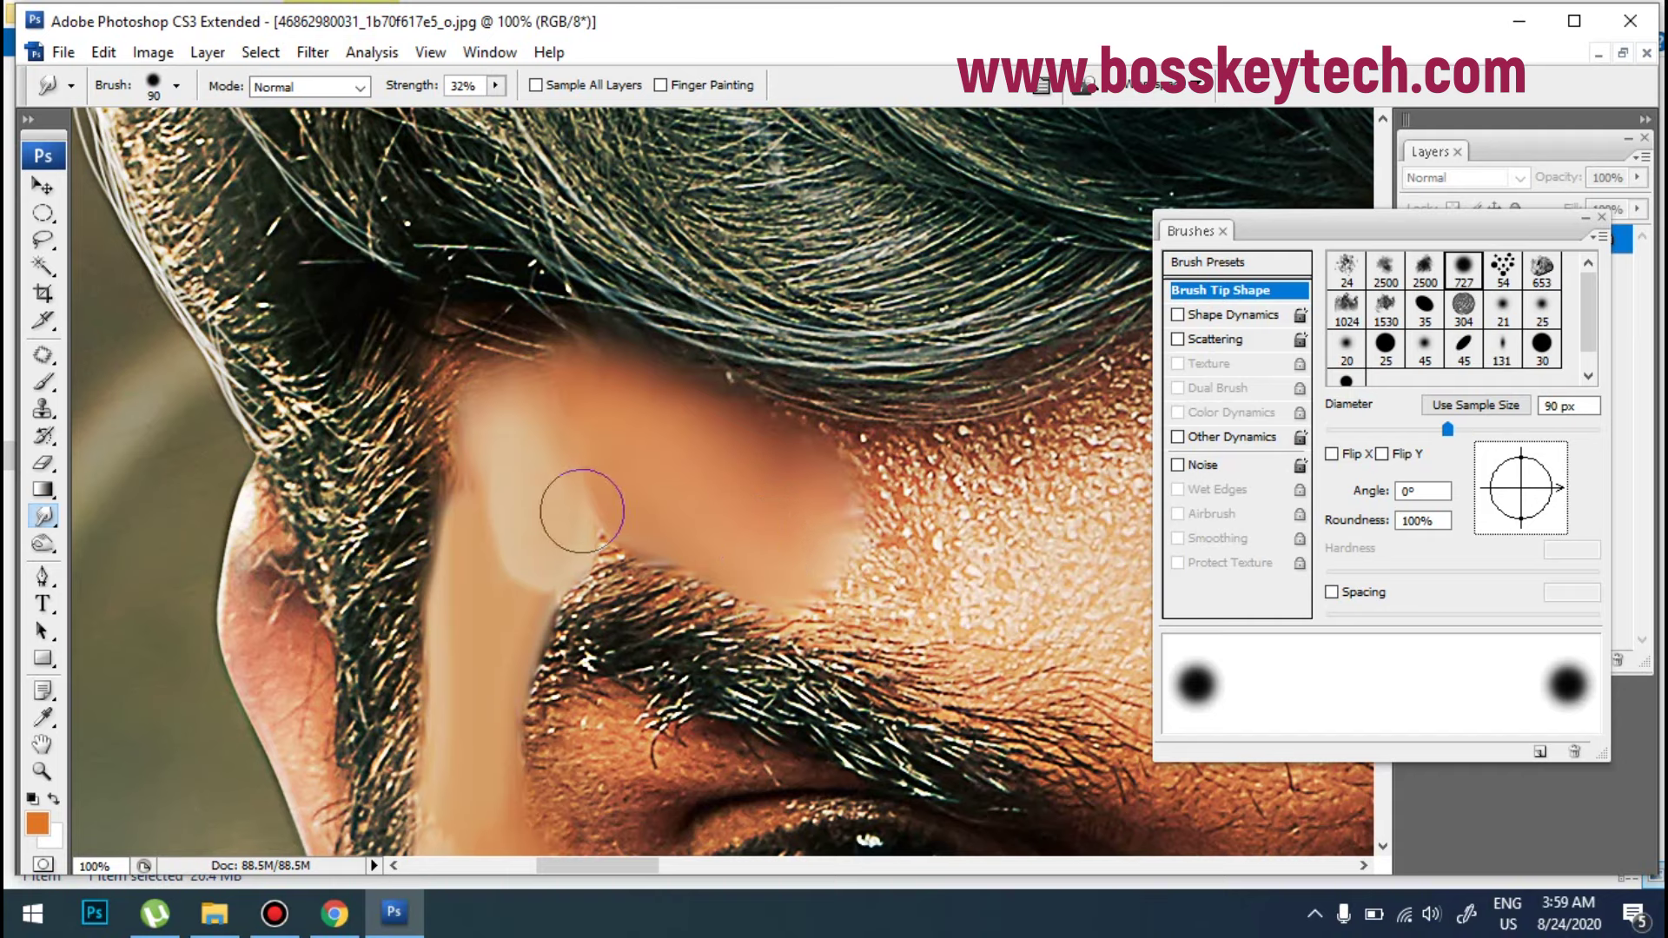
drag(470, 532, 462, 476)
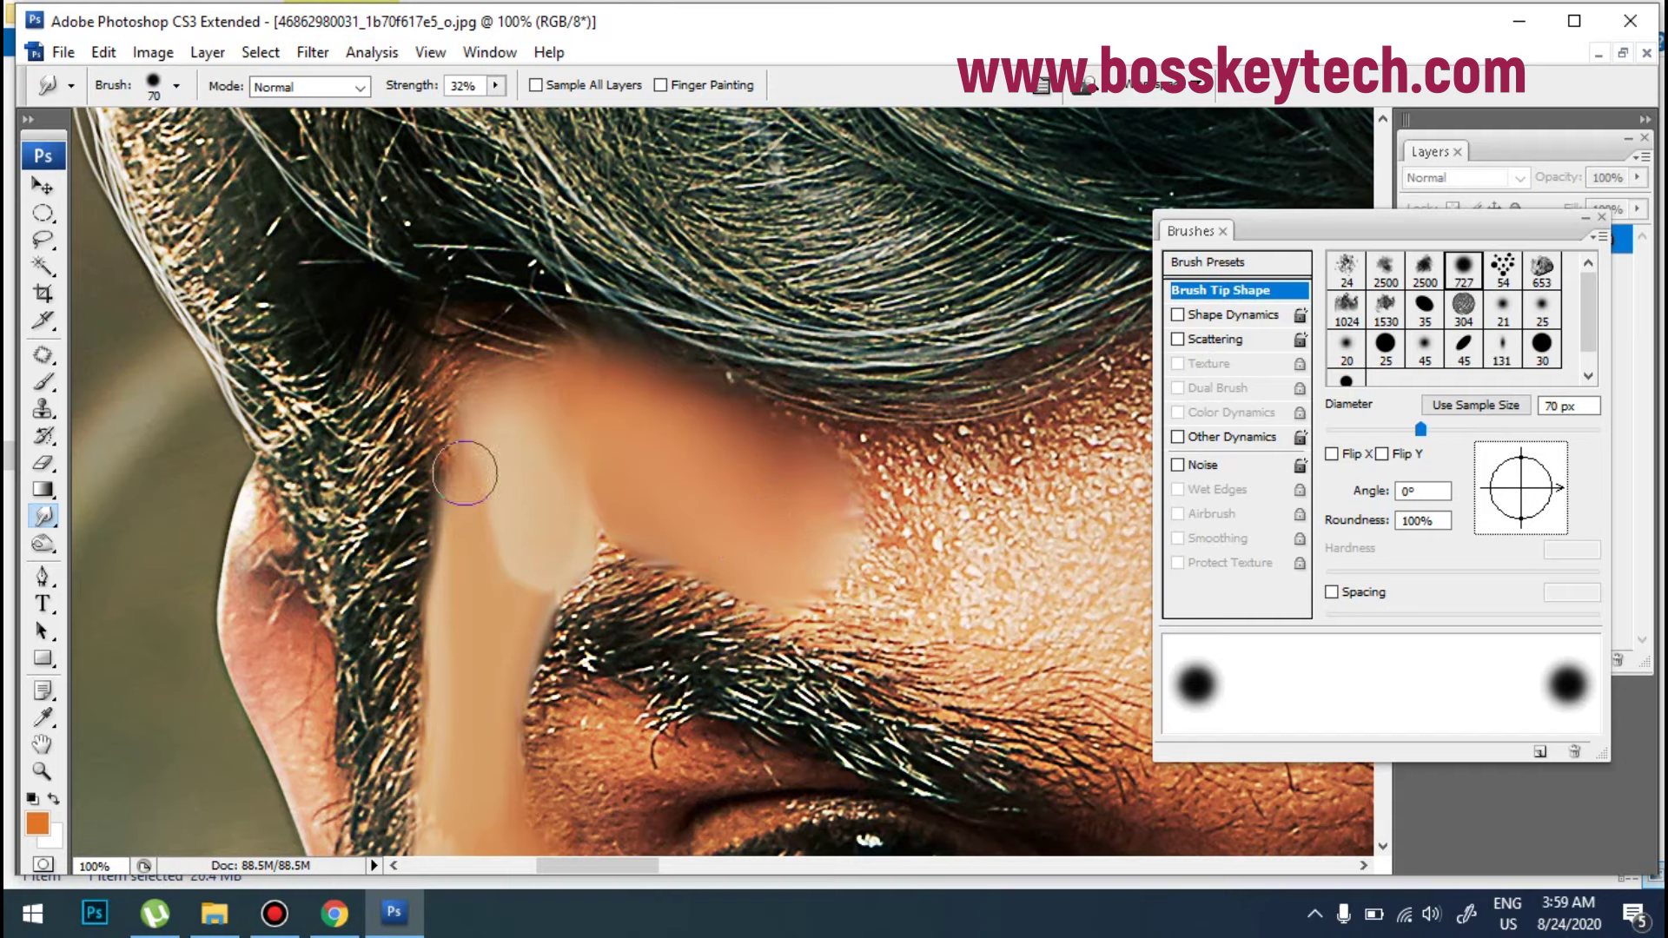
key(bracketright)
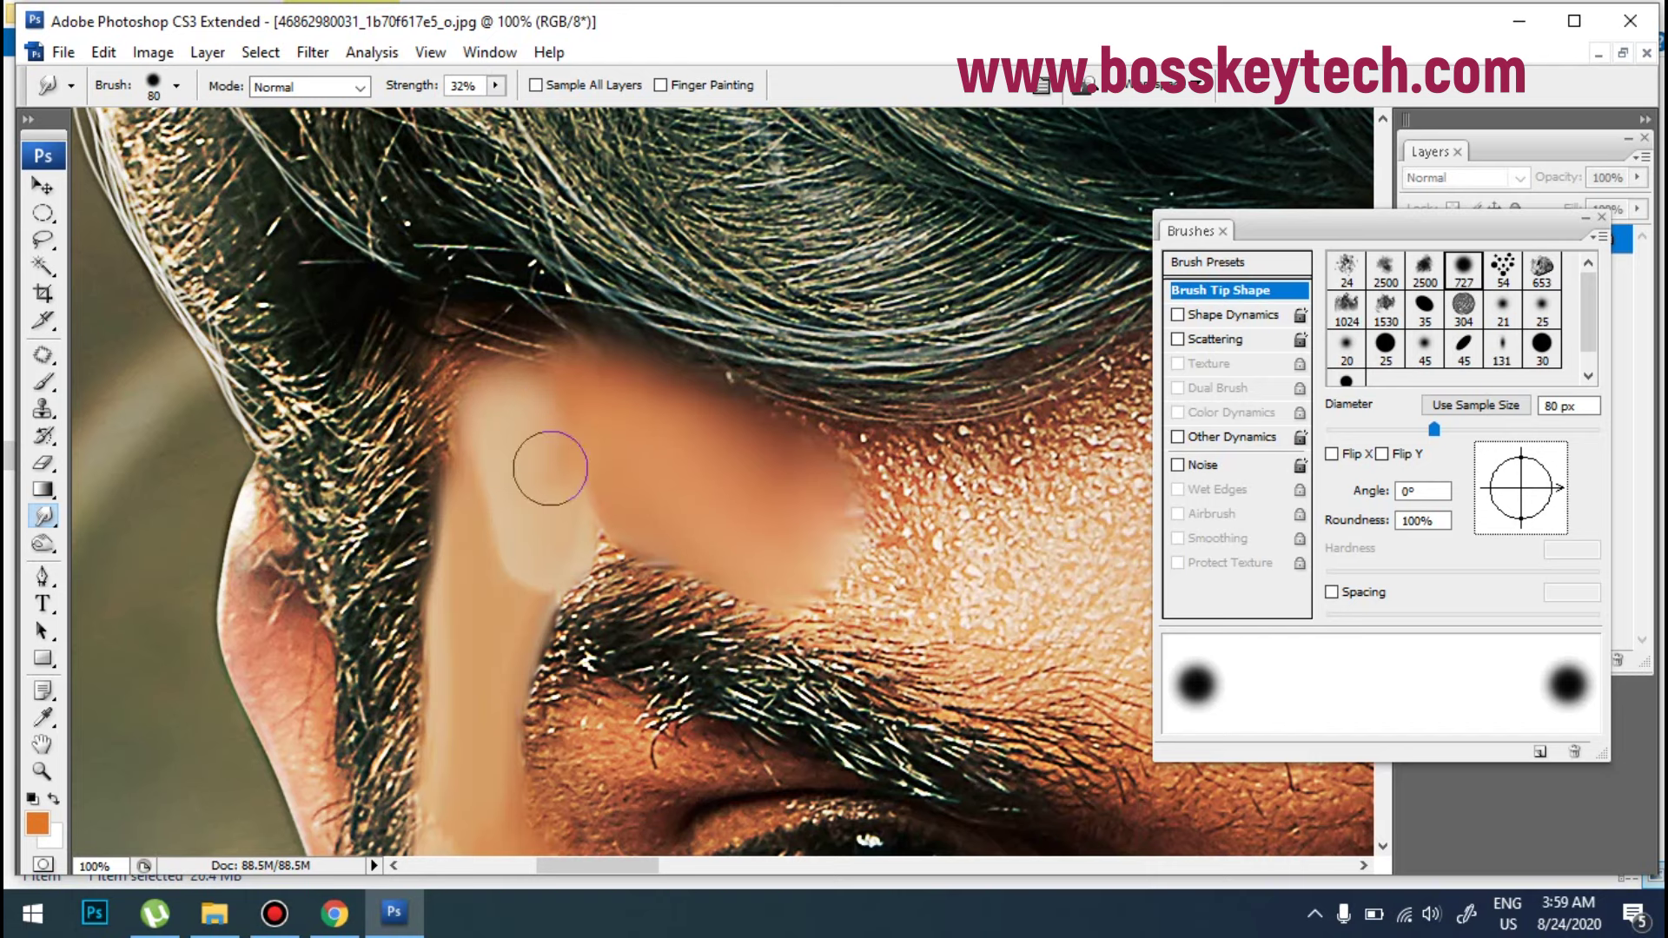
key(bracketright)
key(bracketright)
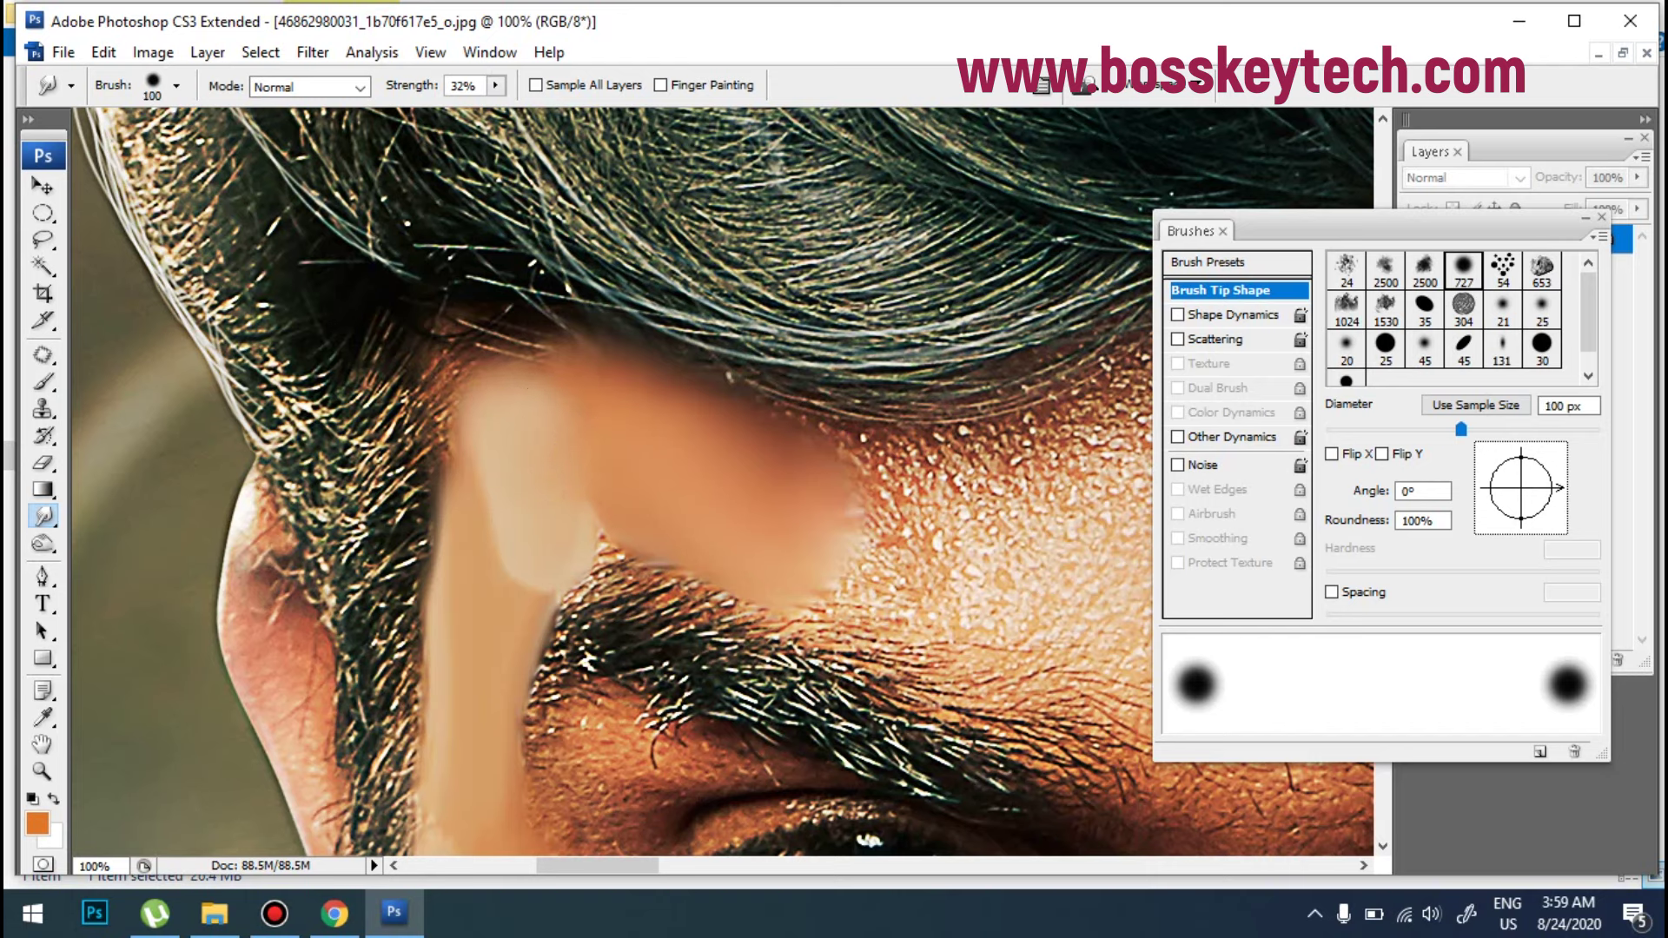
drag(663, 502, 639, 532)
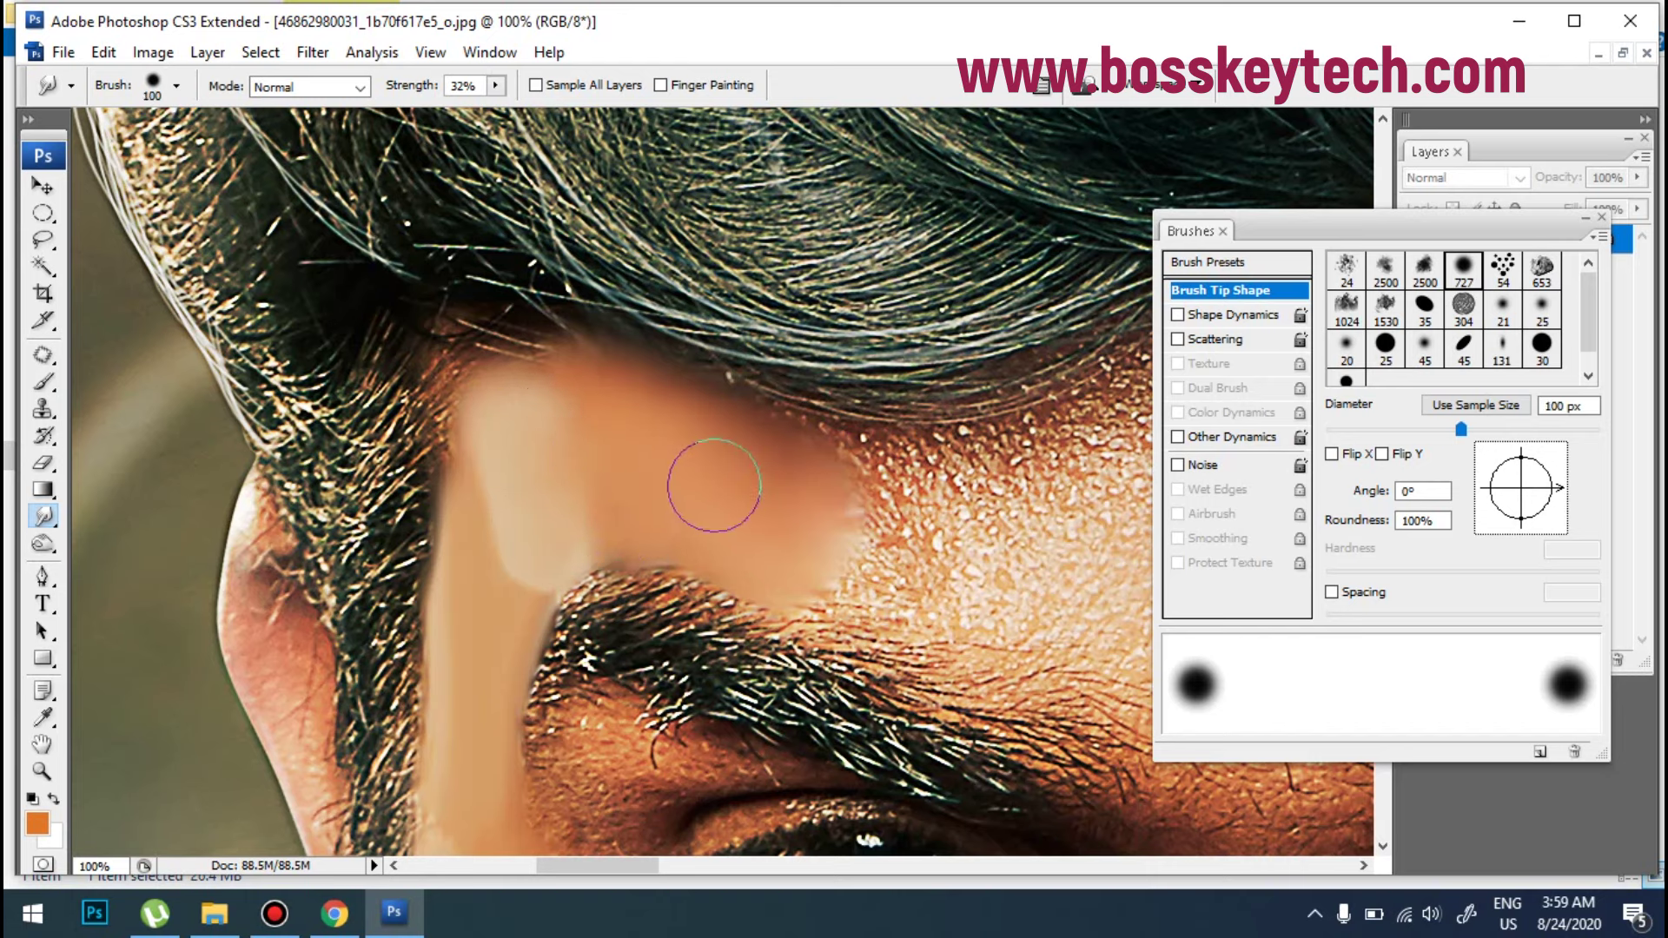
key(bracketright)
key(bracketleft)
key(bracketleft)
mouse_move(537, 445)
mouse_down()
mouse_move(495, 390)
mouse_move(498, 429)
mouse_move(488, 396)
mouse_move(579, 399)
mouse_up()
Step: Pan to the other eyebrow and eye and turn on 1% brush spacing
drag(921, 541, 383, 460)
mouse_move(1080, 473)
mouse_down()
mouse_move(786, 440)
mouse_move(598, 487)
mouse_up()
click(1332, 593)
click(1327, 614)
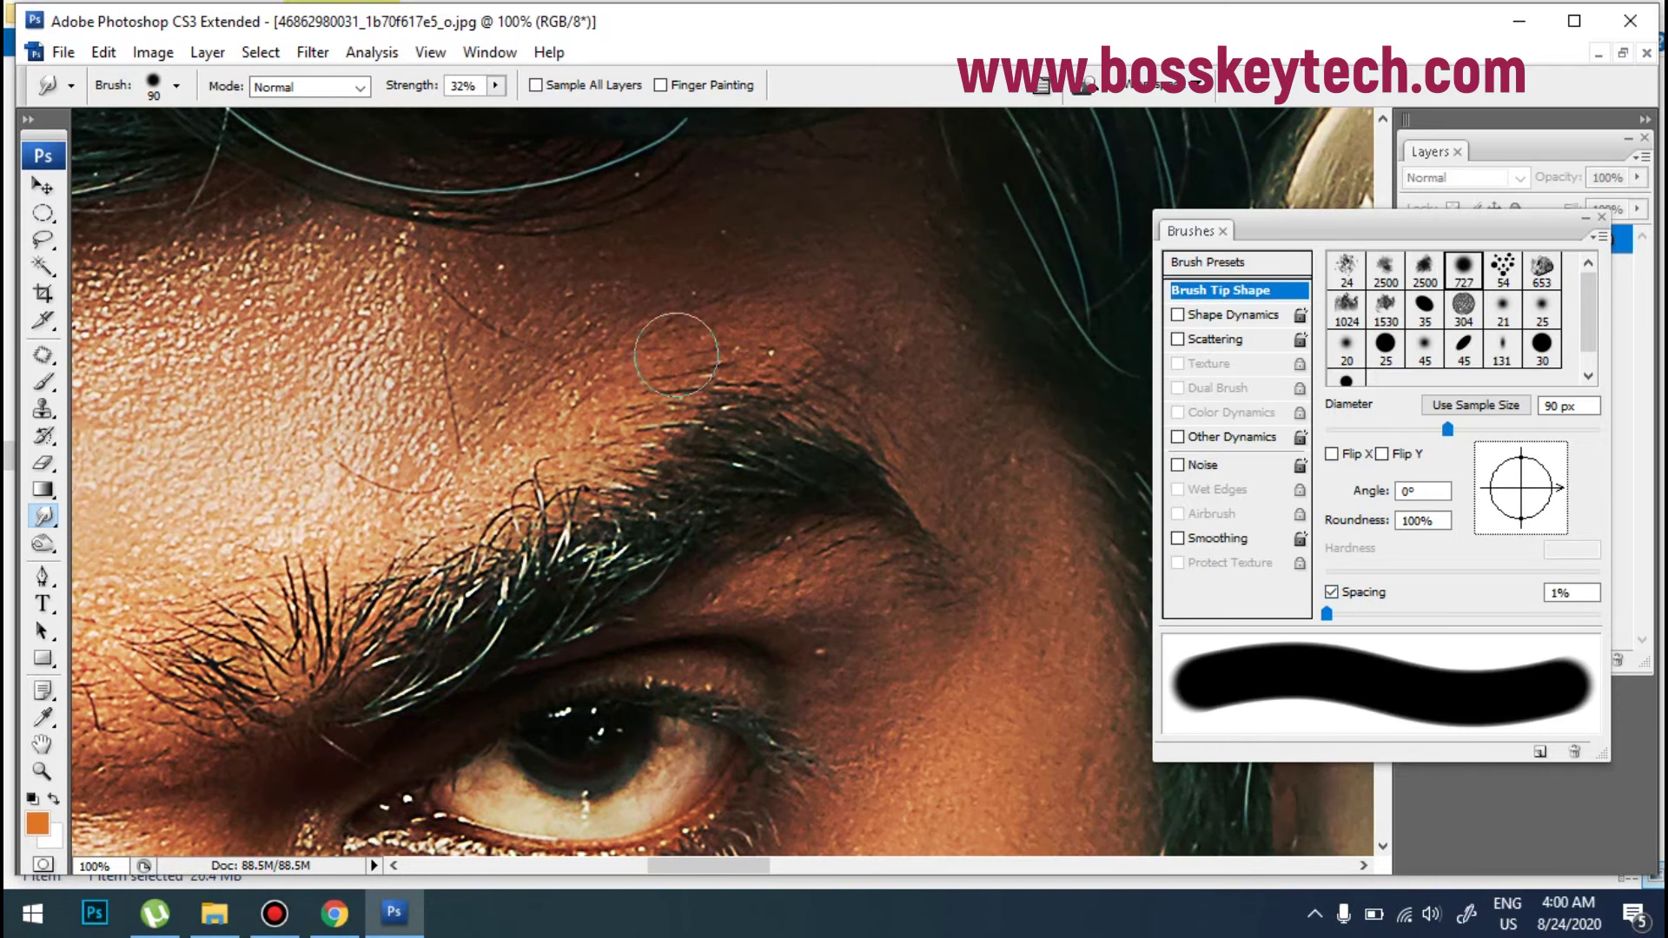
Step: Pan around the second eyebrow, zoom out to check the whole portrait, then zoom back in
mouse_move(869, 450)
mouse_down()
mouse_move(797, 385)
mouse_move(721, 441)
mouse_up()
drag(710, 532, 742, 613)
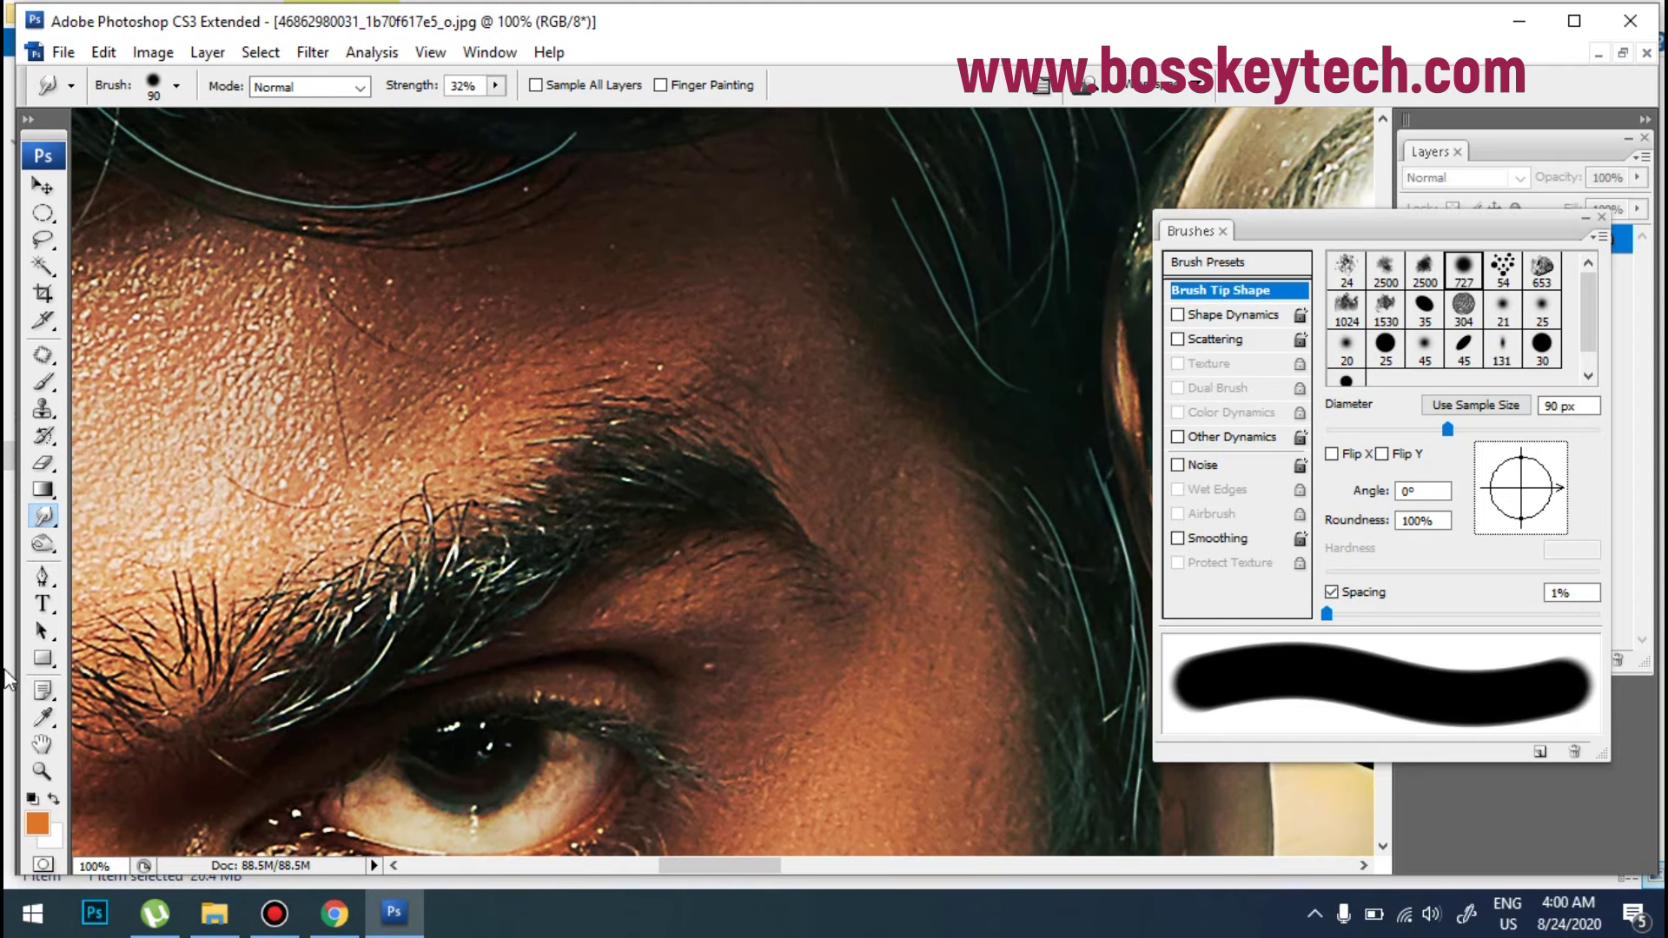
drag(837, 537, 883, 474)
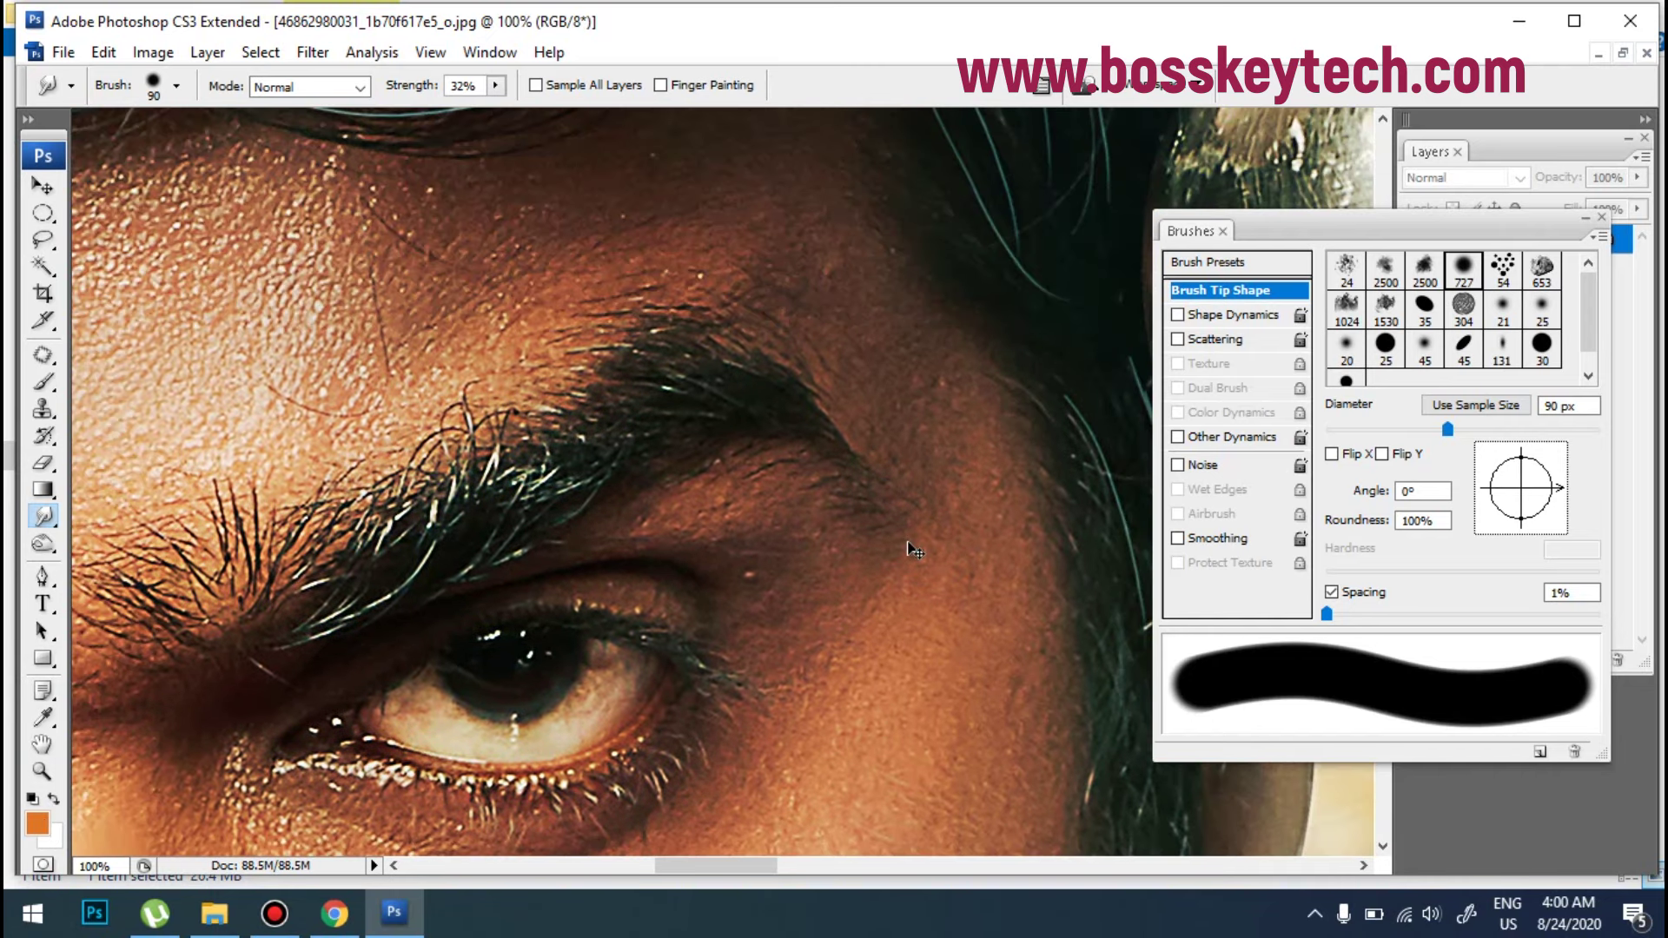
key(ctrl+minus)
key(ctrl+minus)
key(ctrl+minus)
drag(700, 508, 743, 393)
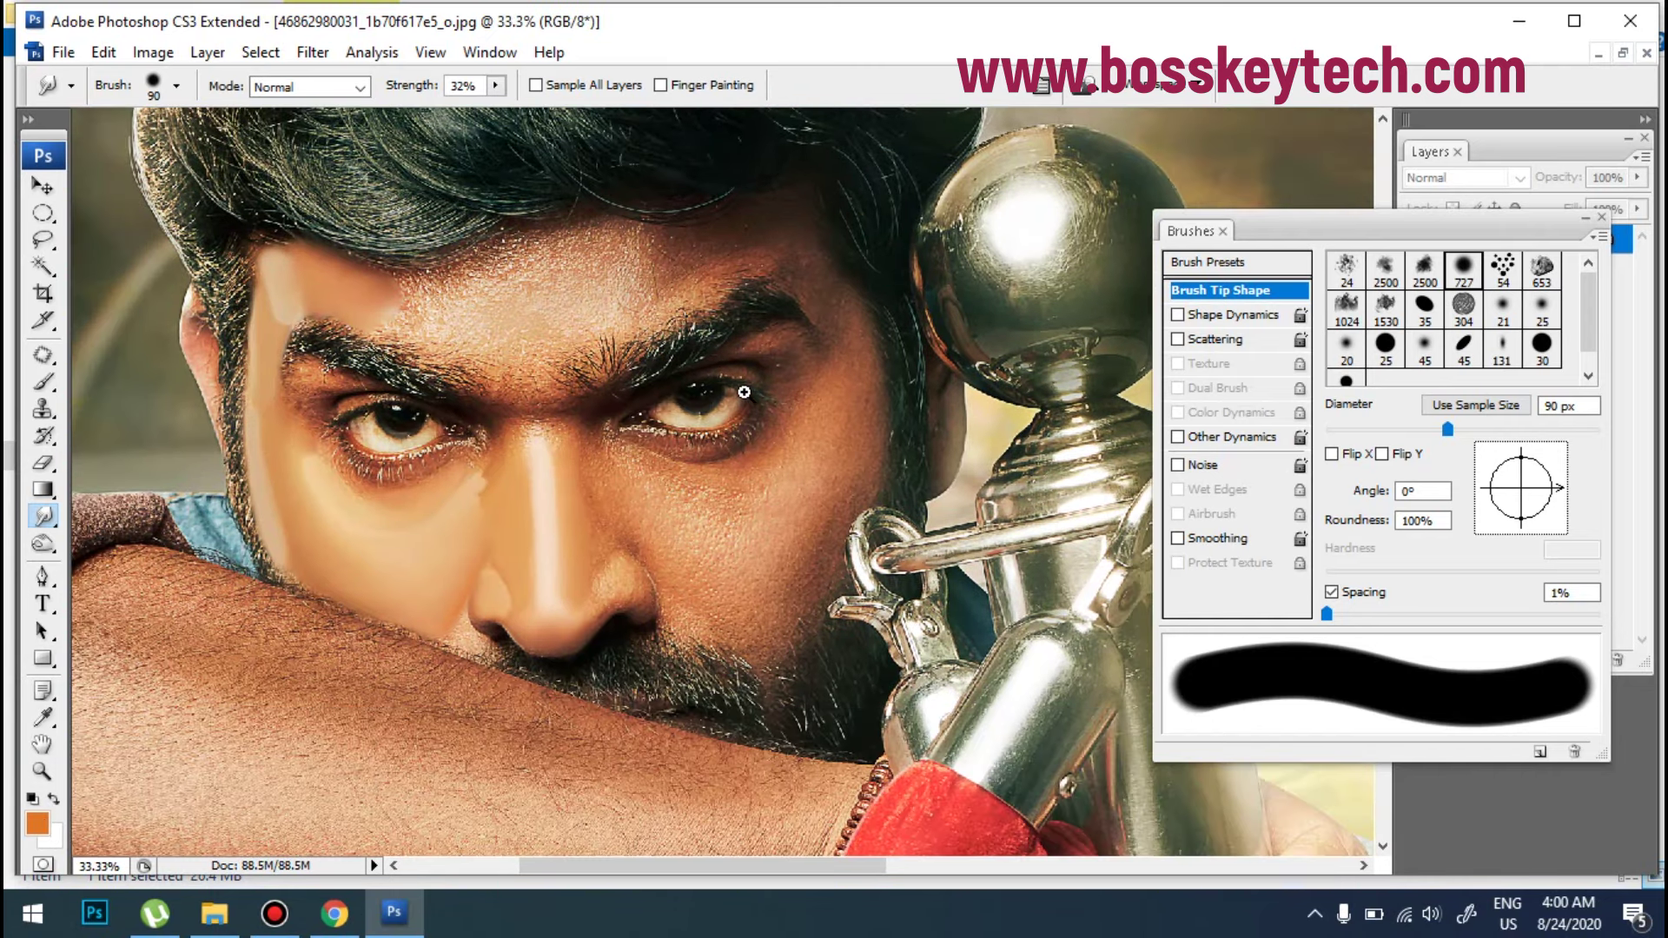
key(ctrl+plus)
key(ctrl+plus)
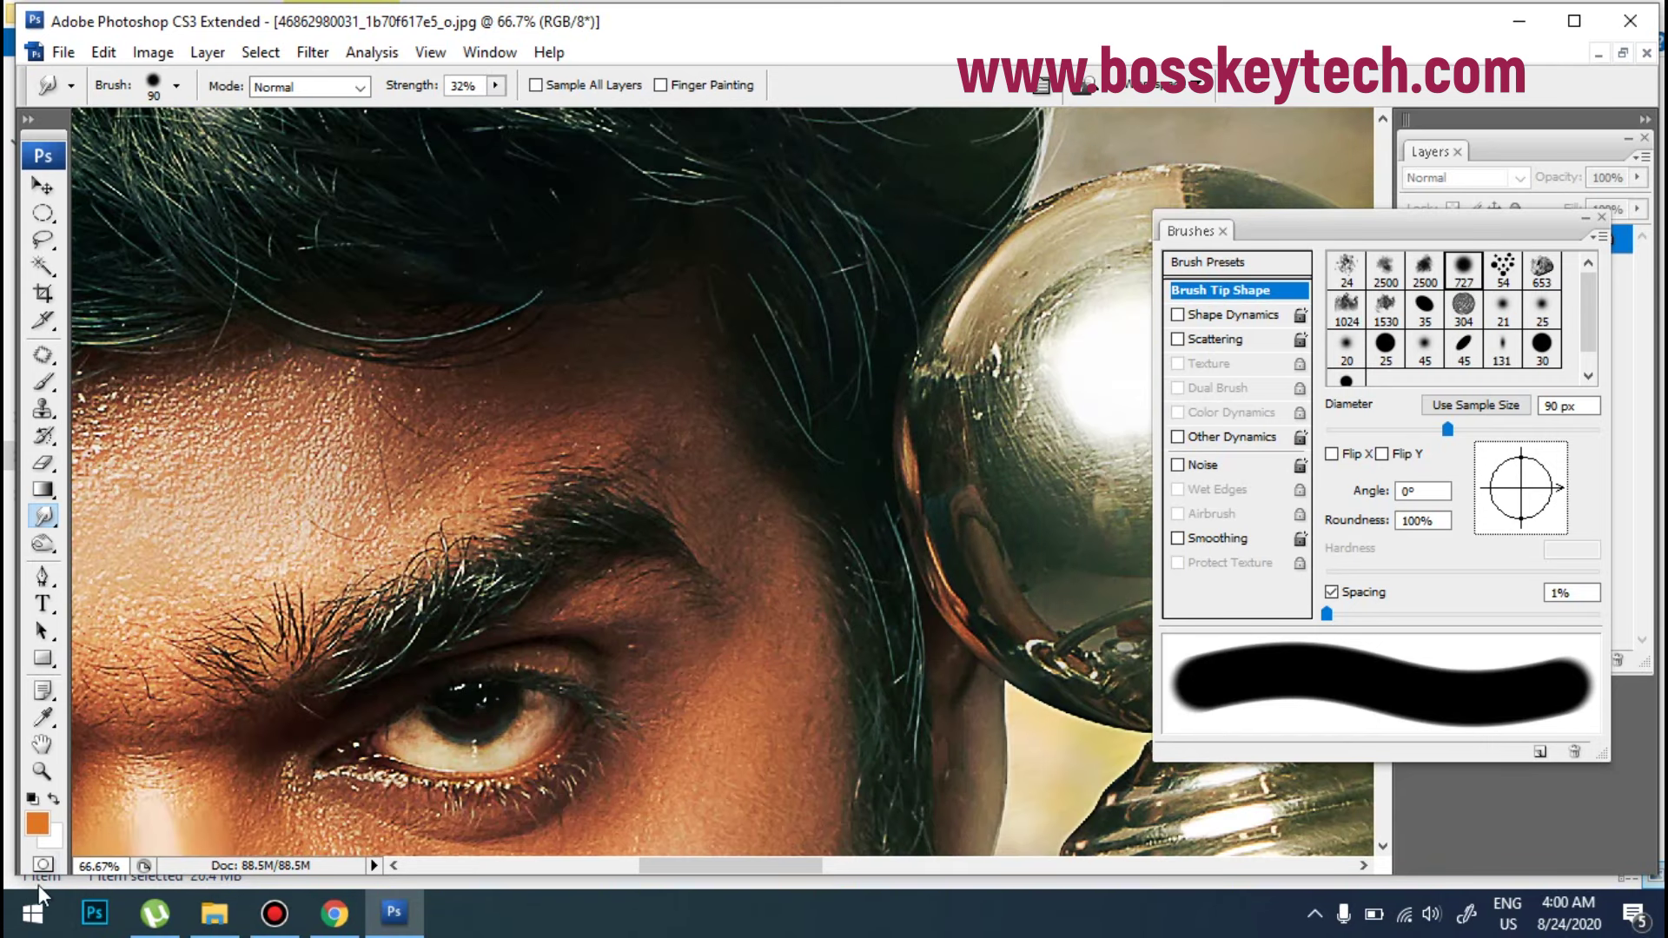
Step: Set the foreground colour to a skin tone sampled from the forehead
click(38, 822)
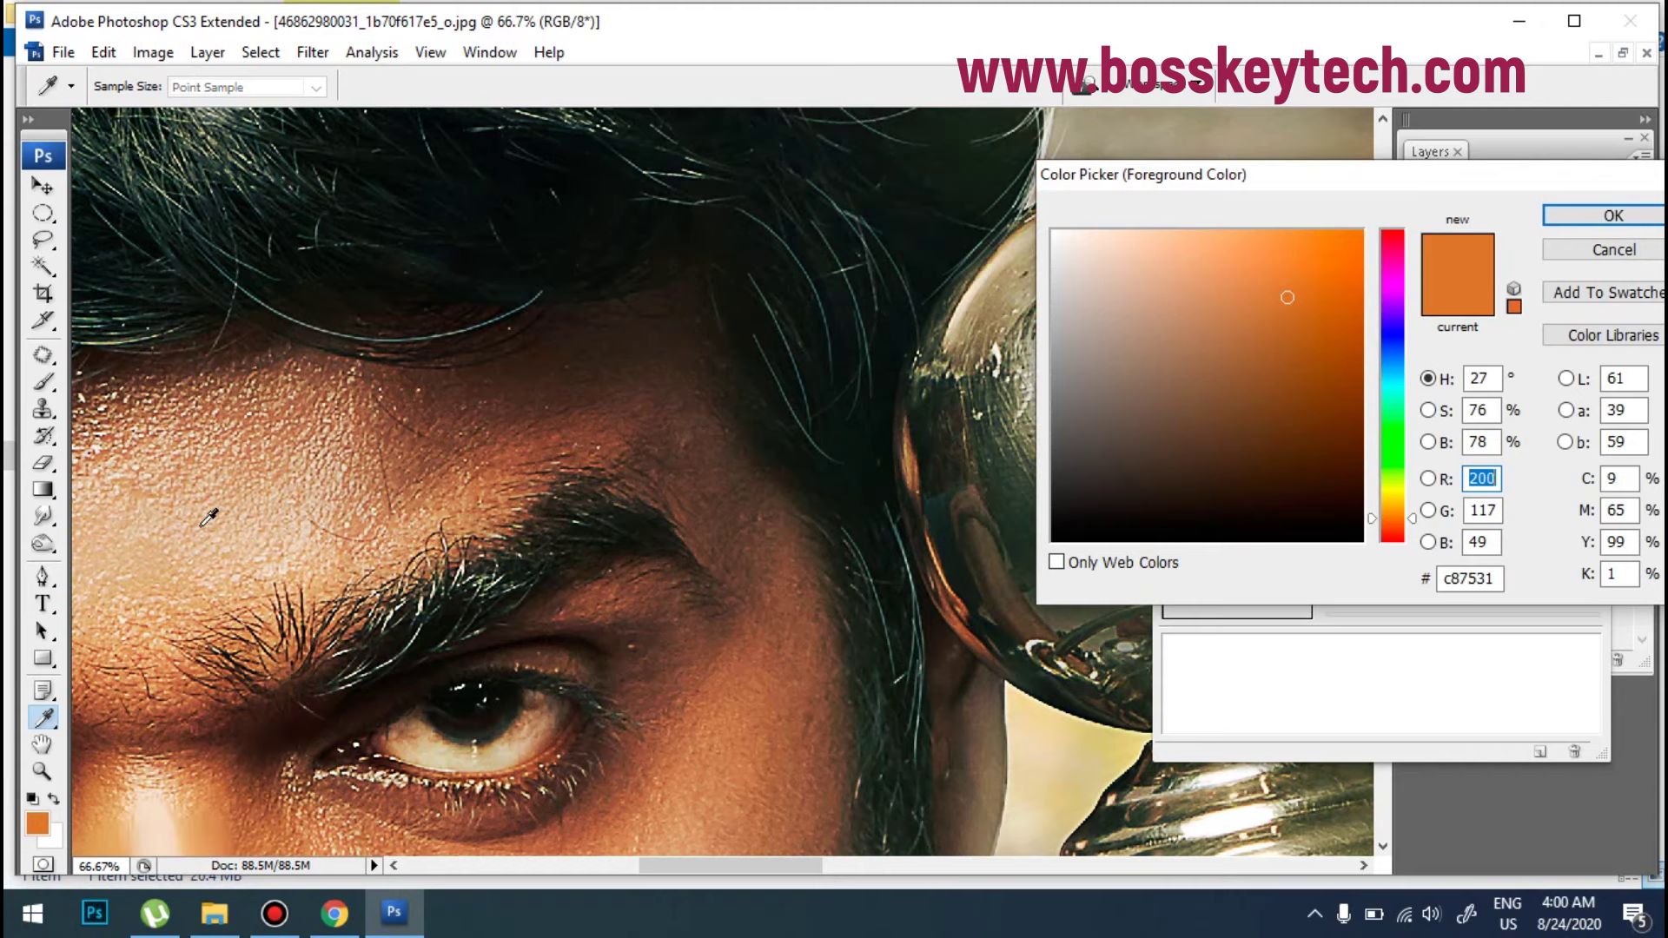
click(217, 523)
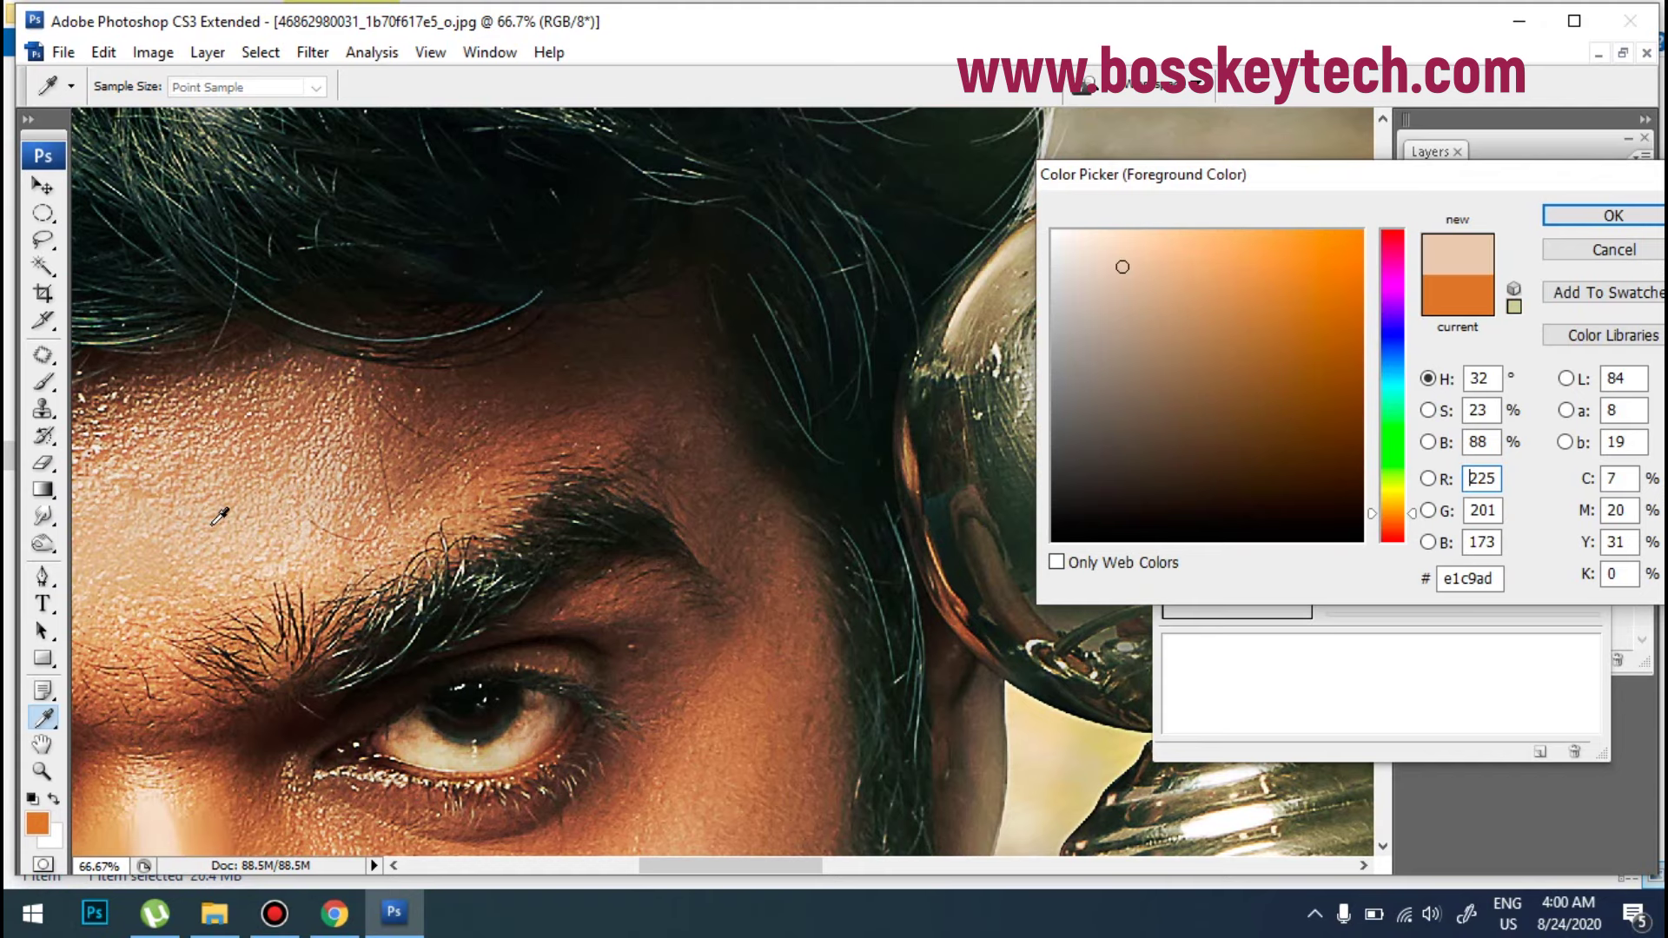
drag(233, 521, 250, 514)
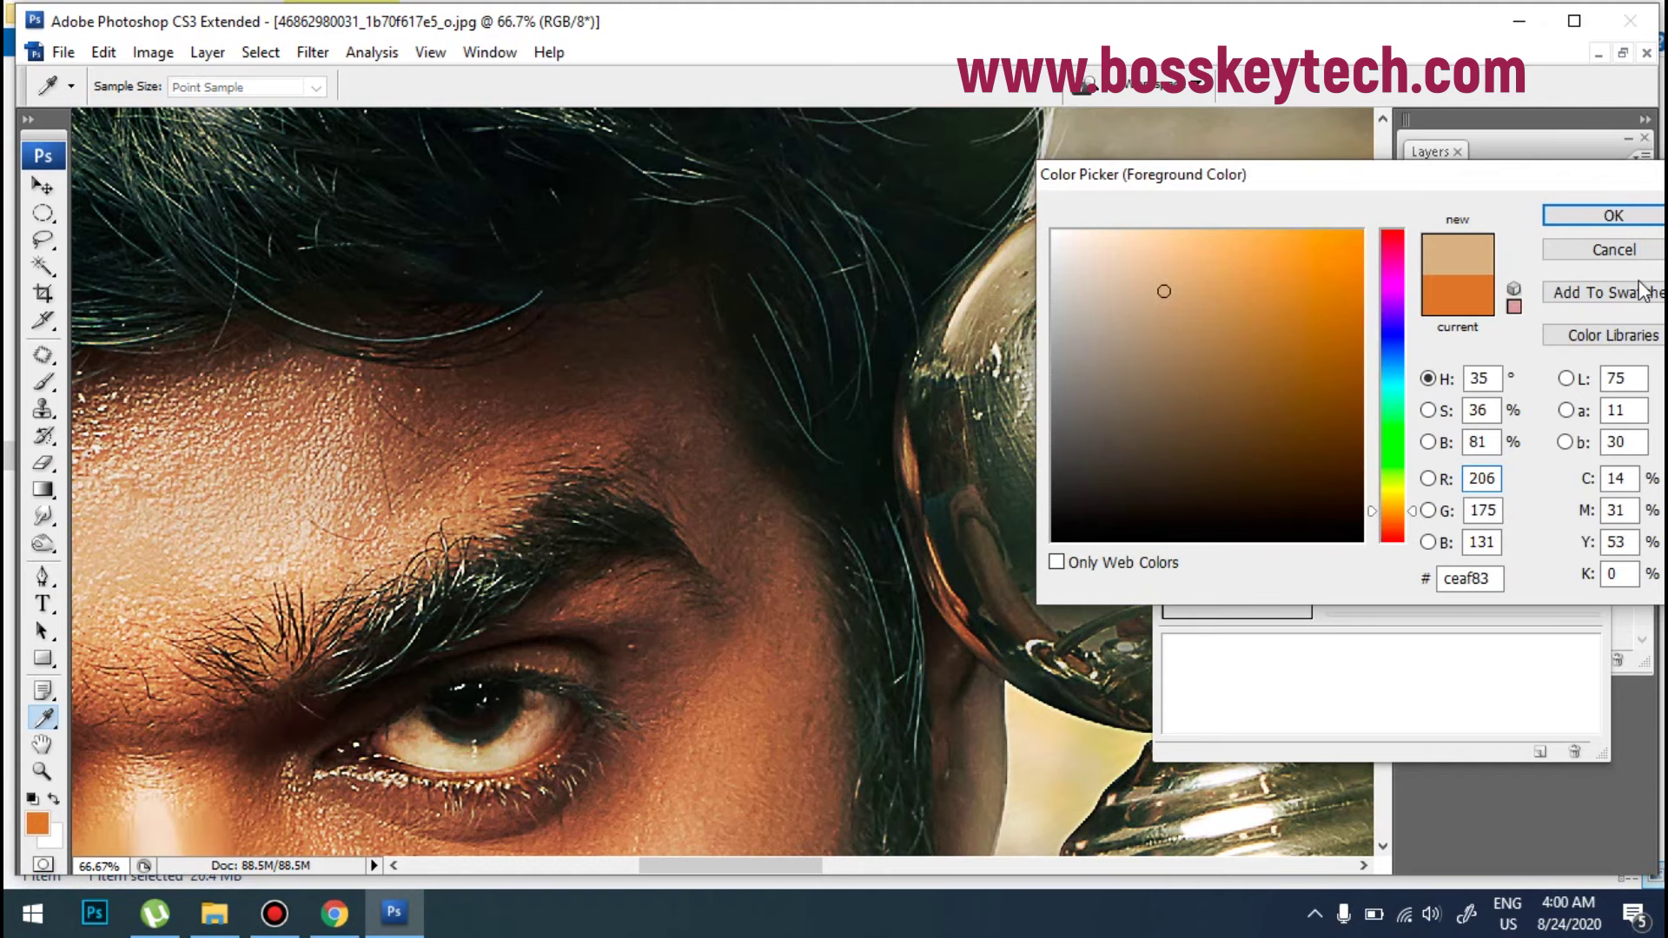
click(1605, 214)
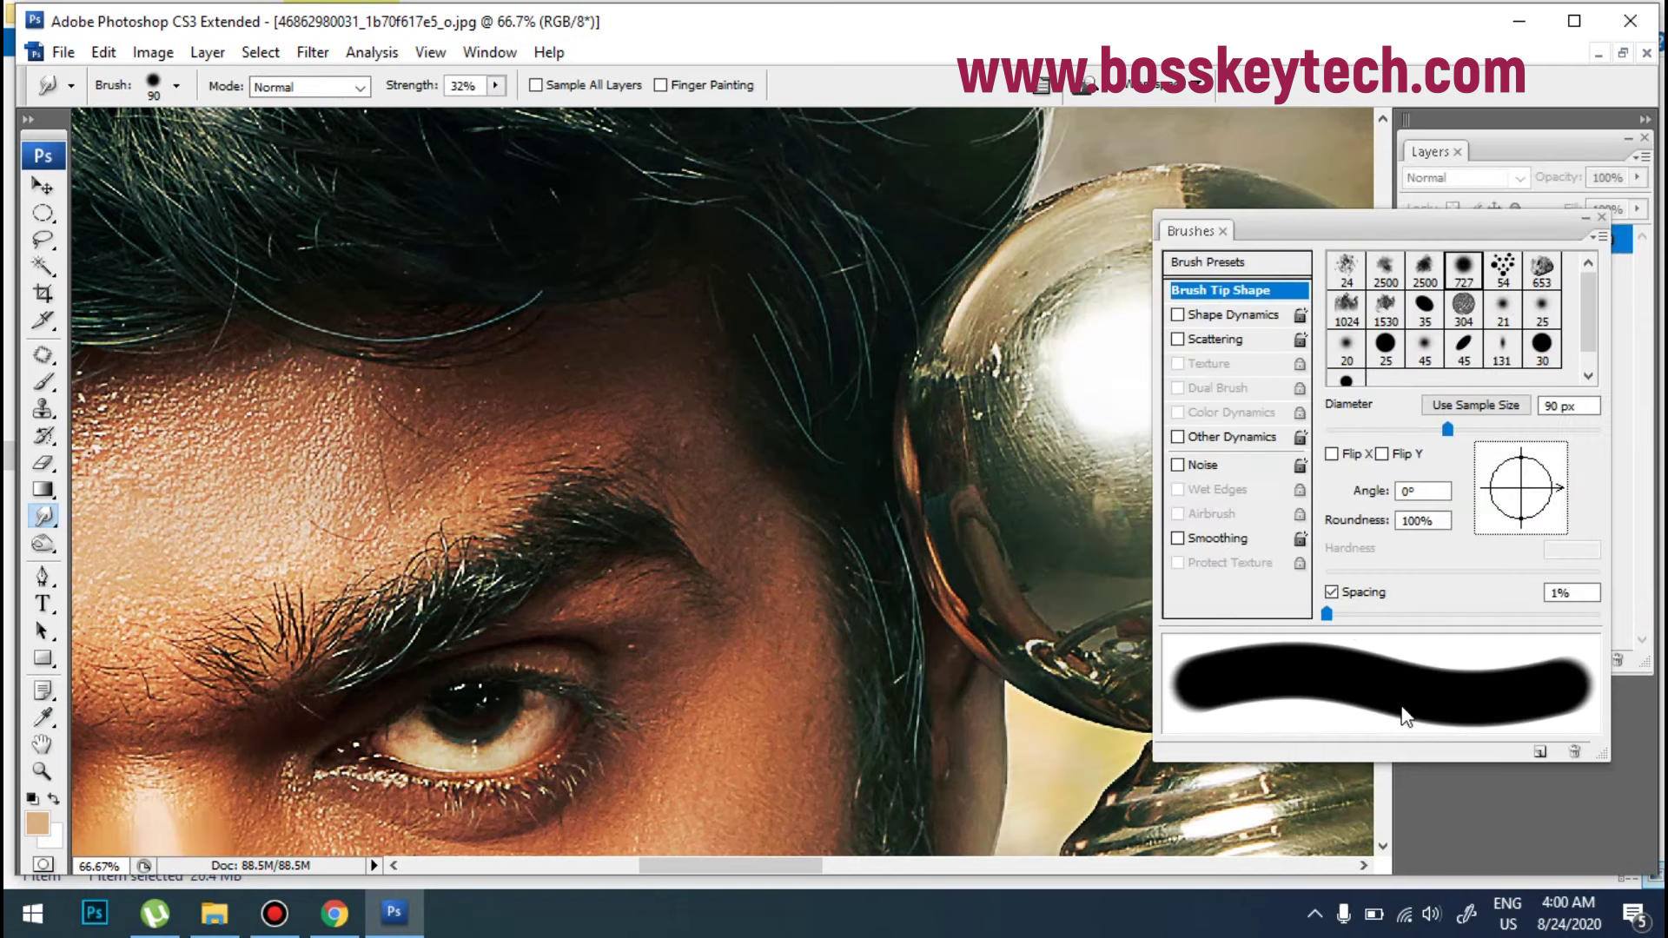
Step: Turn off spacing, enlarge the smudge brush to 150 px, and undo a test smudge
click(1365, 595)
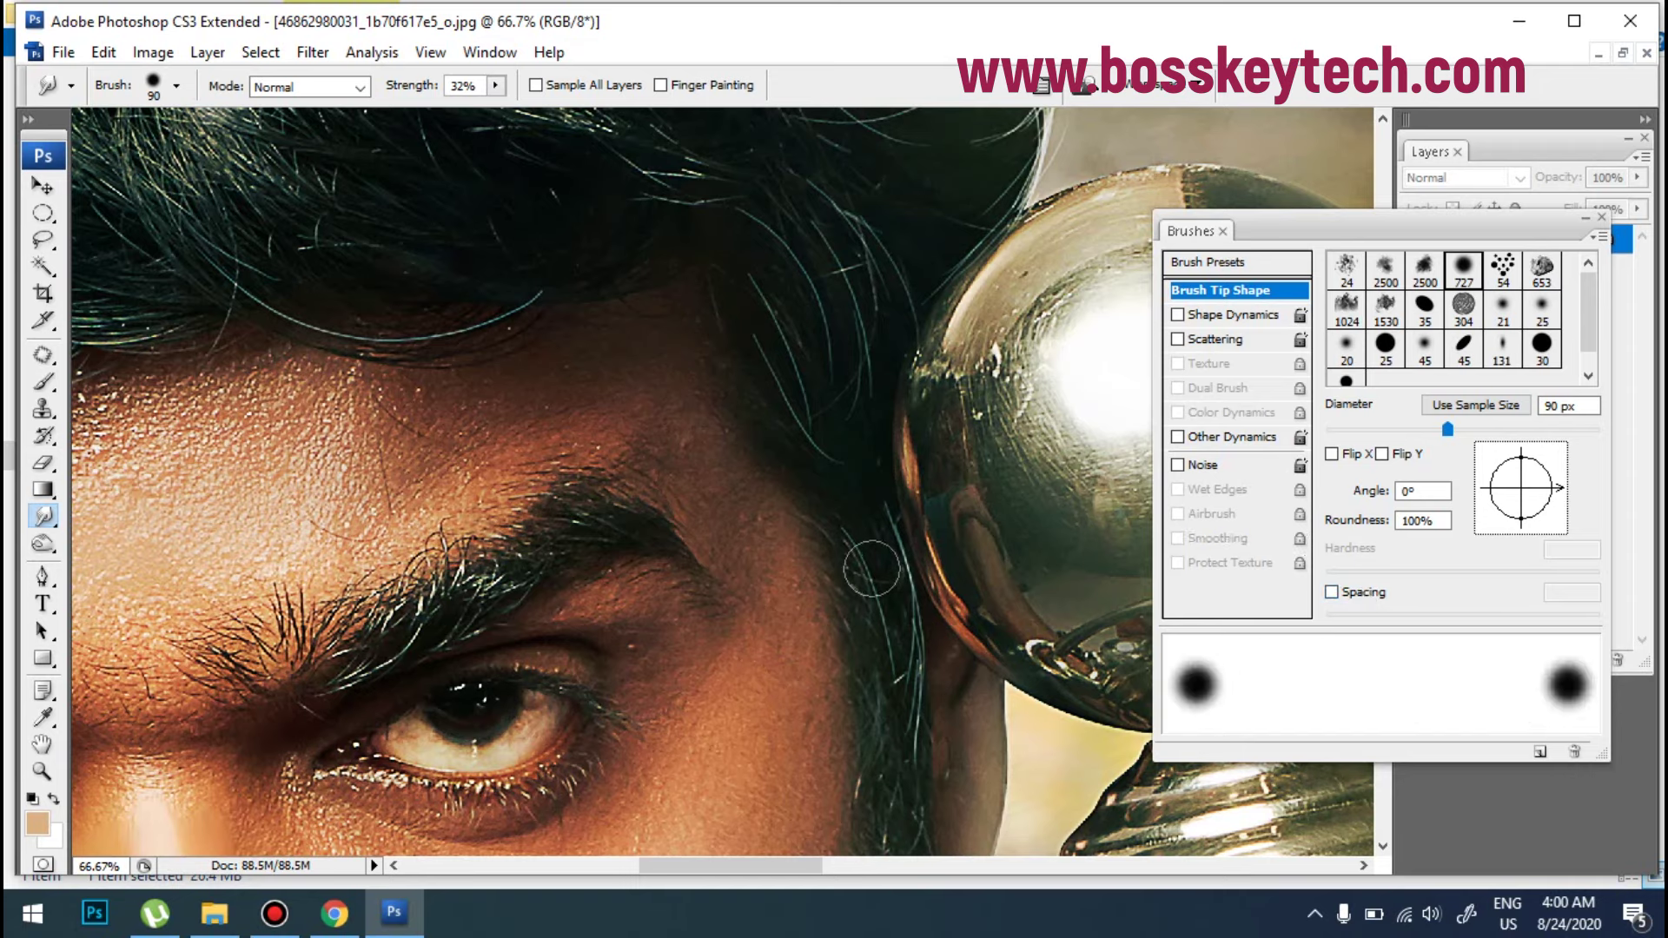
key(bracketright)
key(bracketright)
key(bracketright)
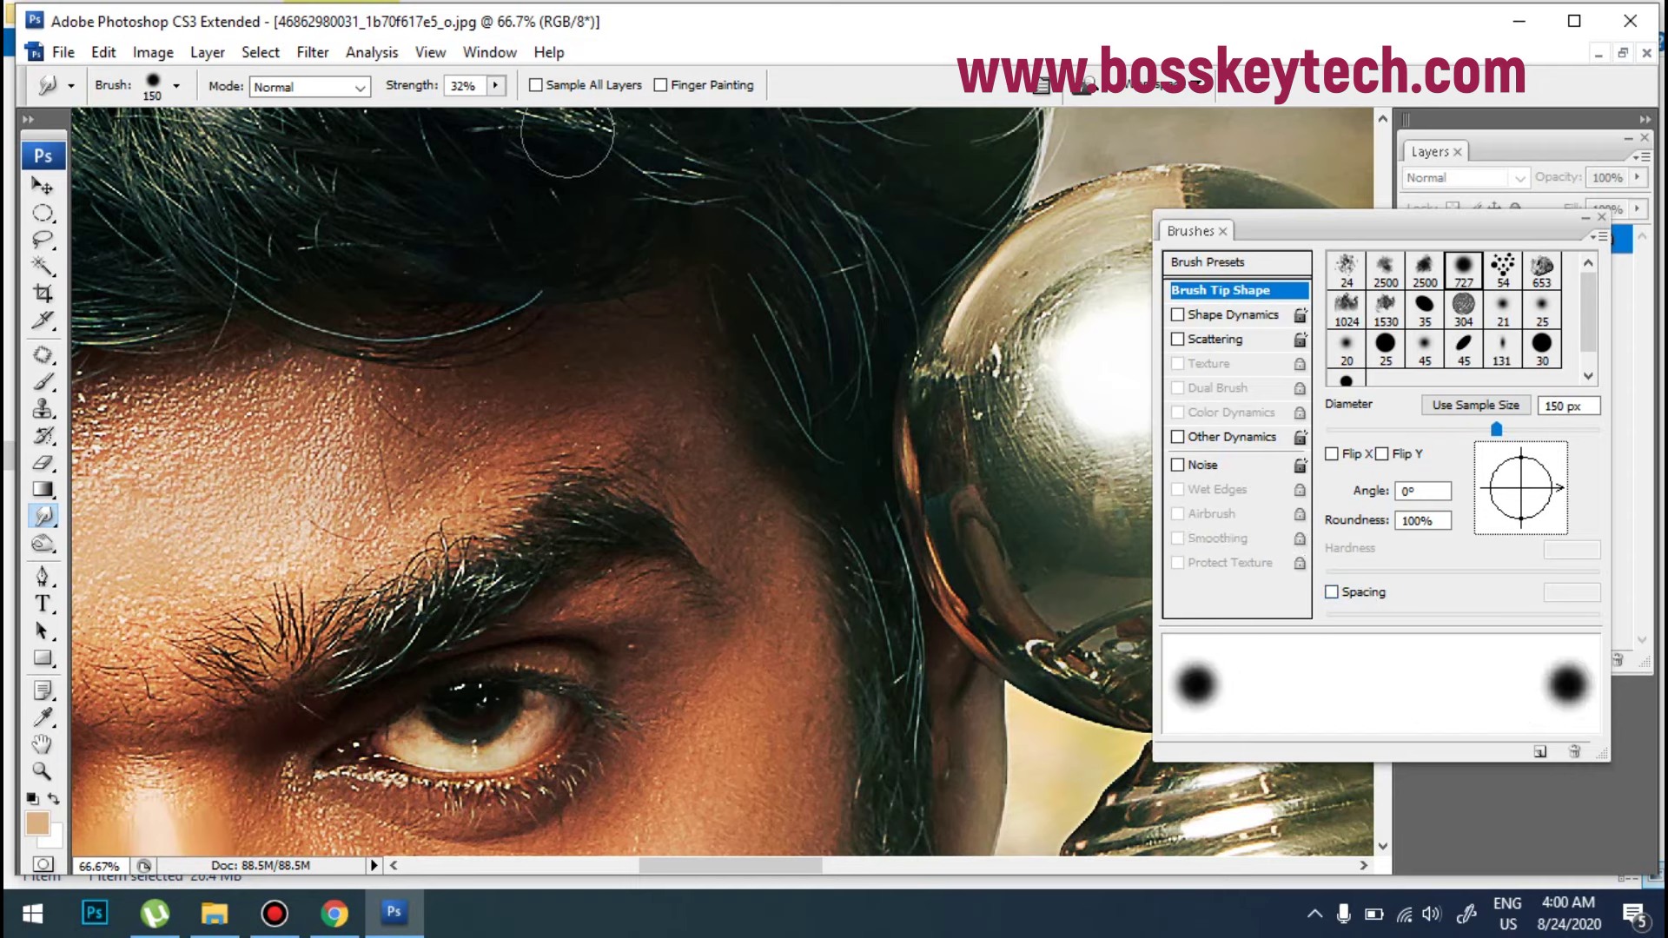
click(719, 475)
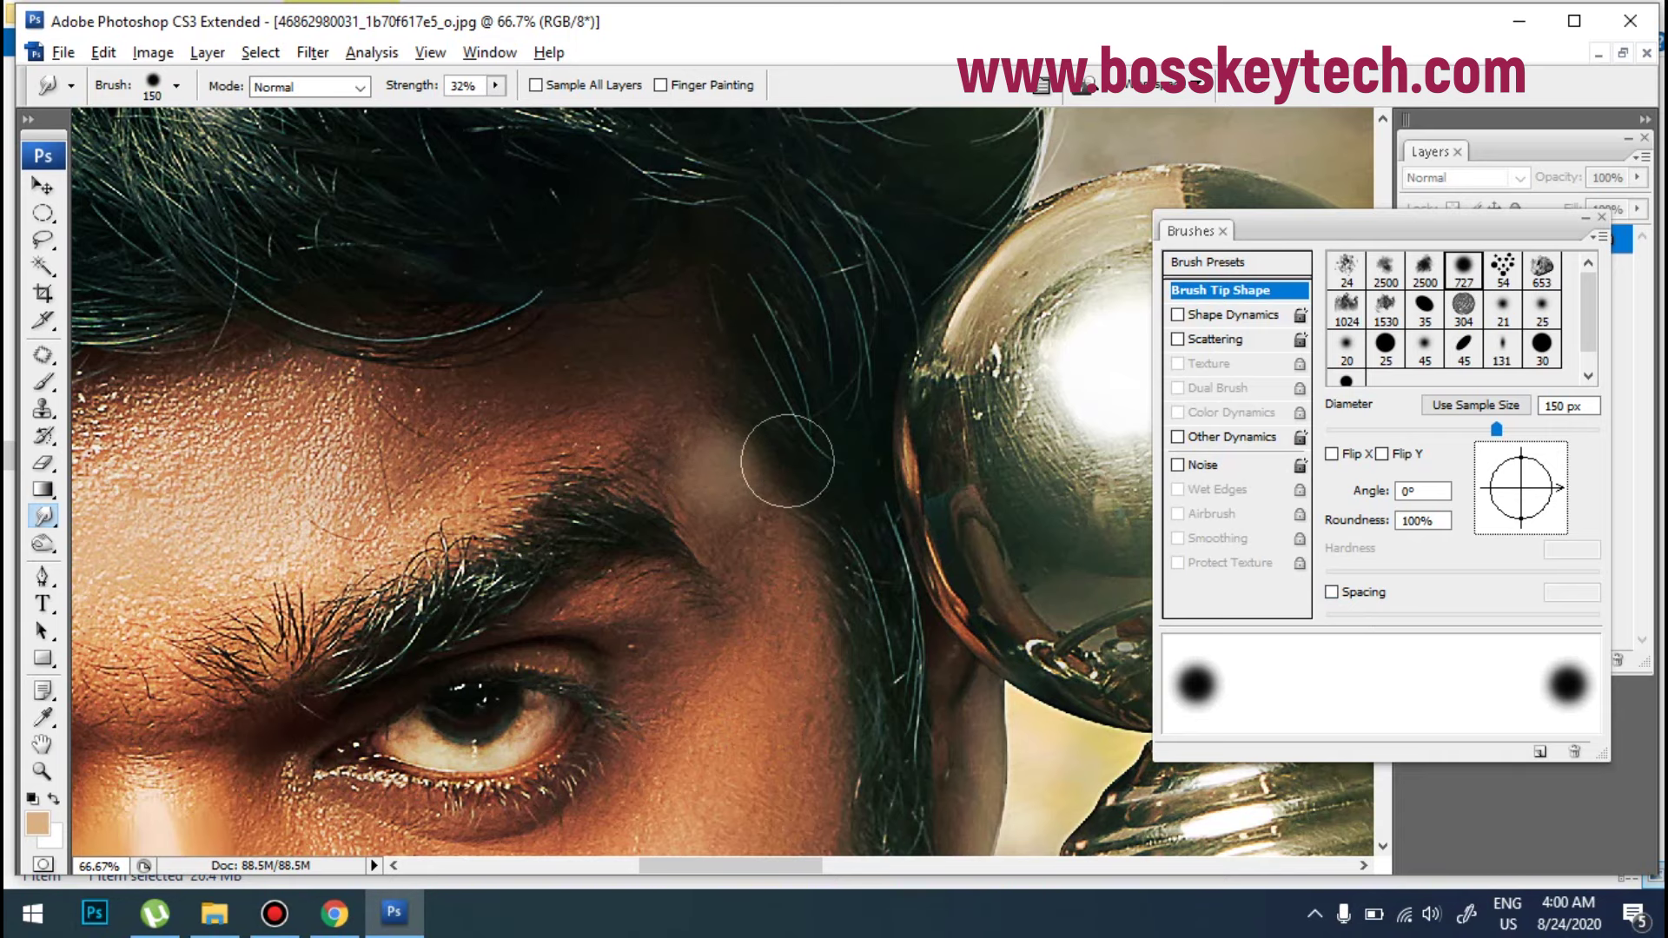
key(ctrl+z)
Step: Sample a skin colour with the Eyedropper, pan to the right eye and cheek, and return to Smudge
key(i)
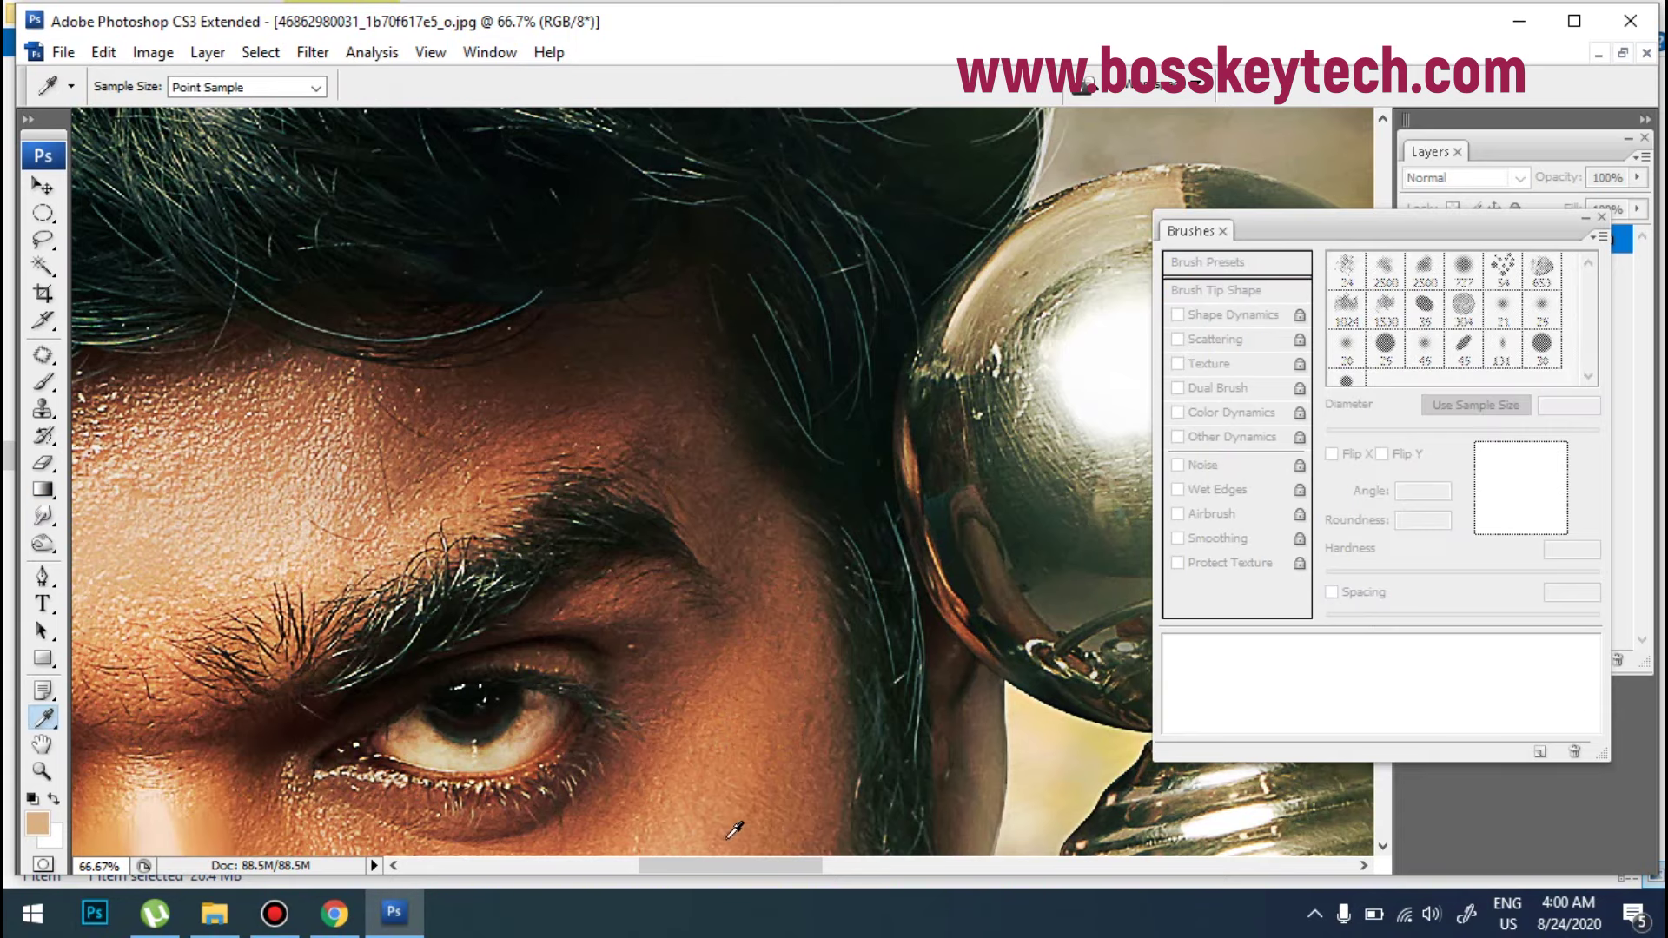
click(704, 812)
scroll(695, 821, down, 2)
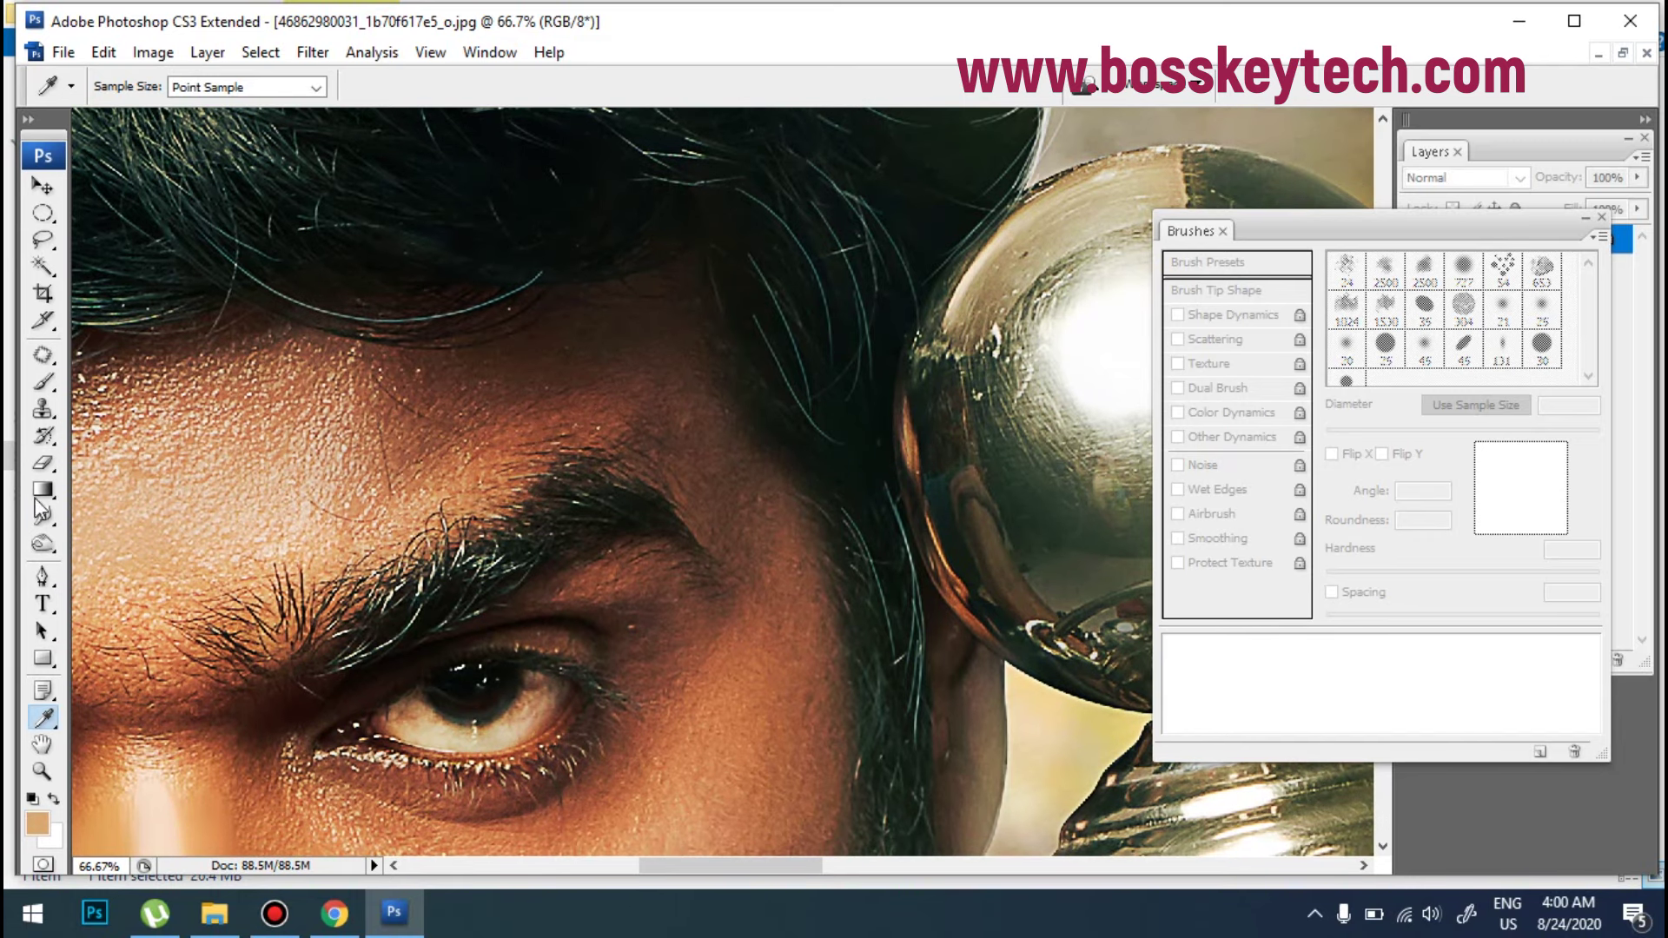
click(54, 521)
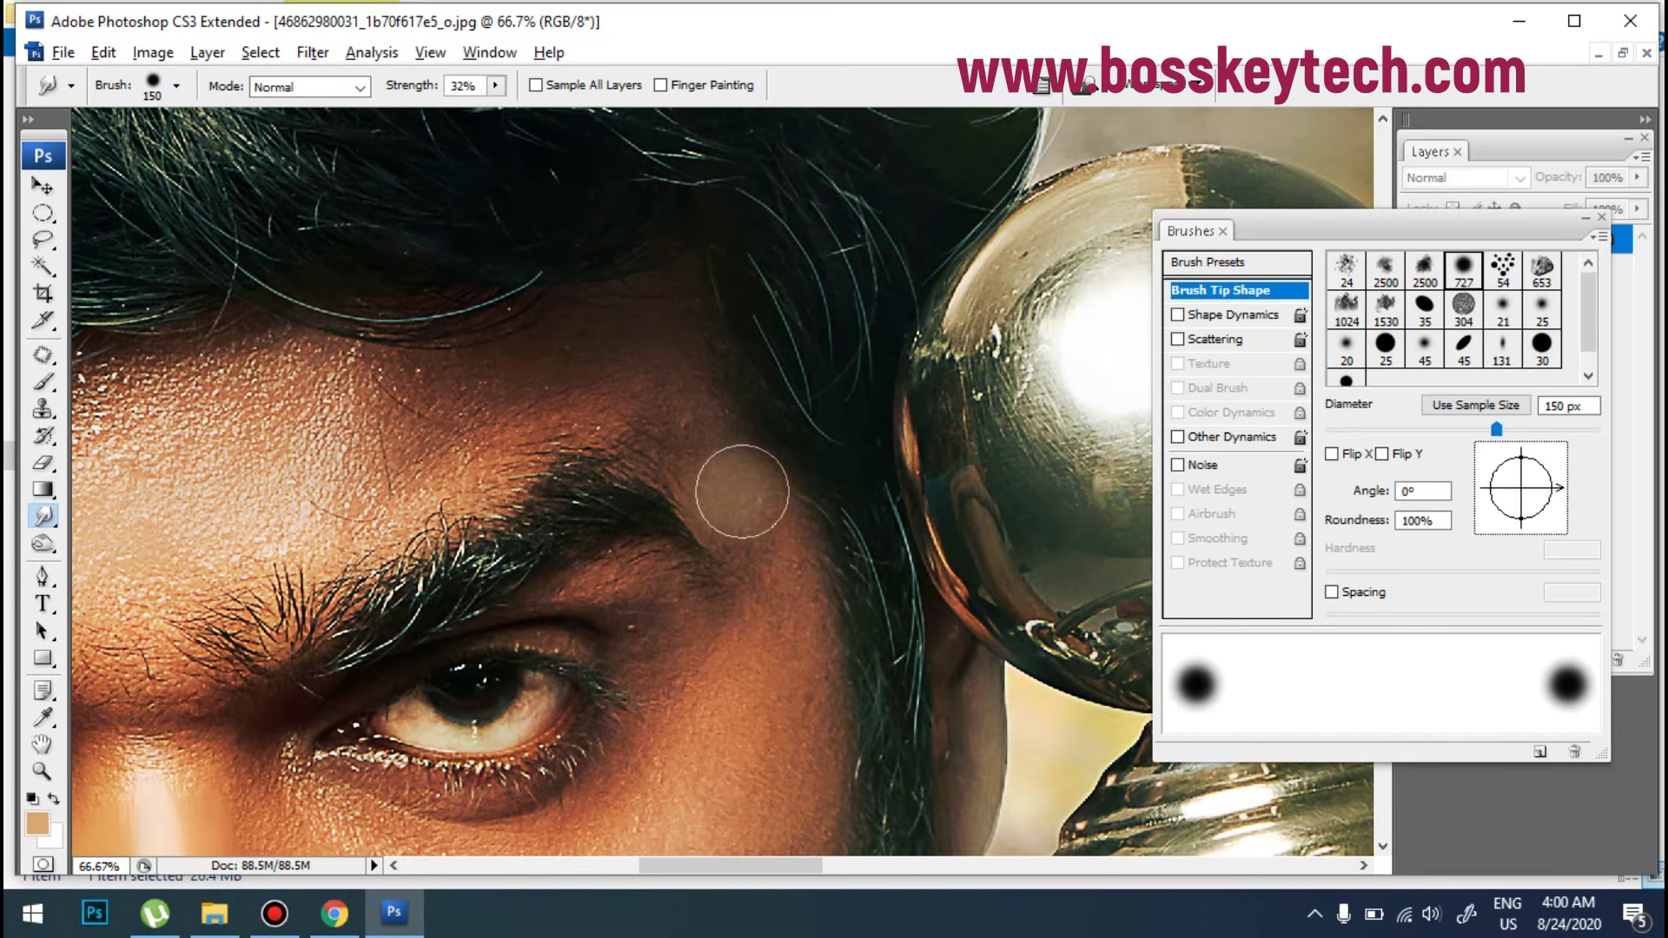
key(i)
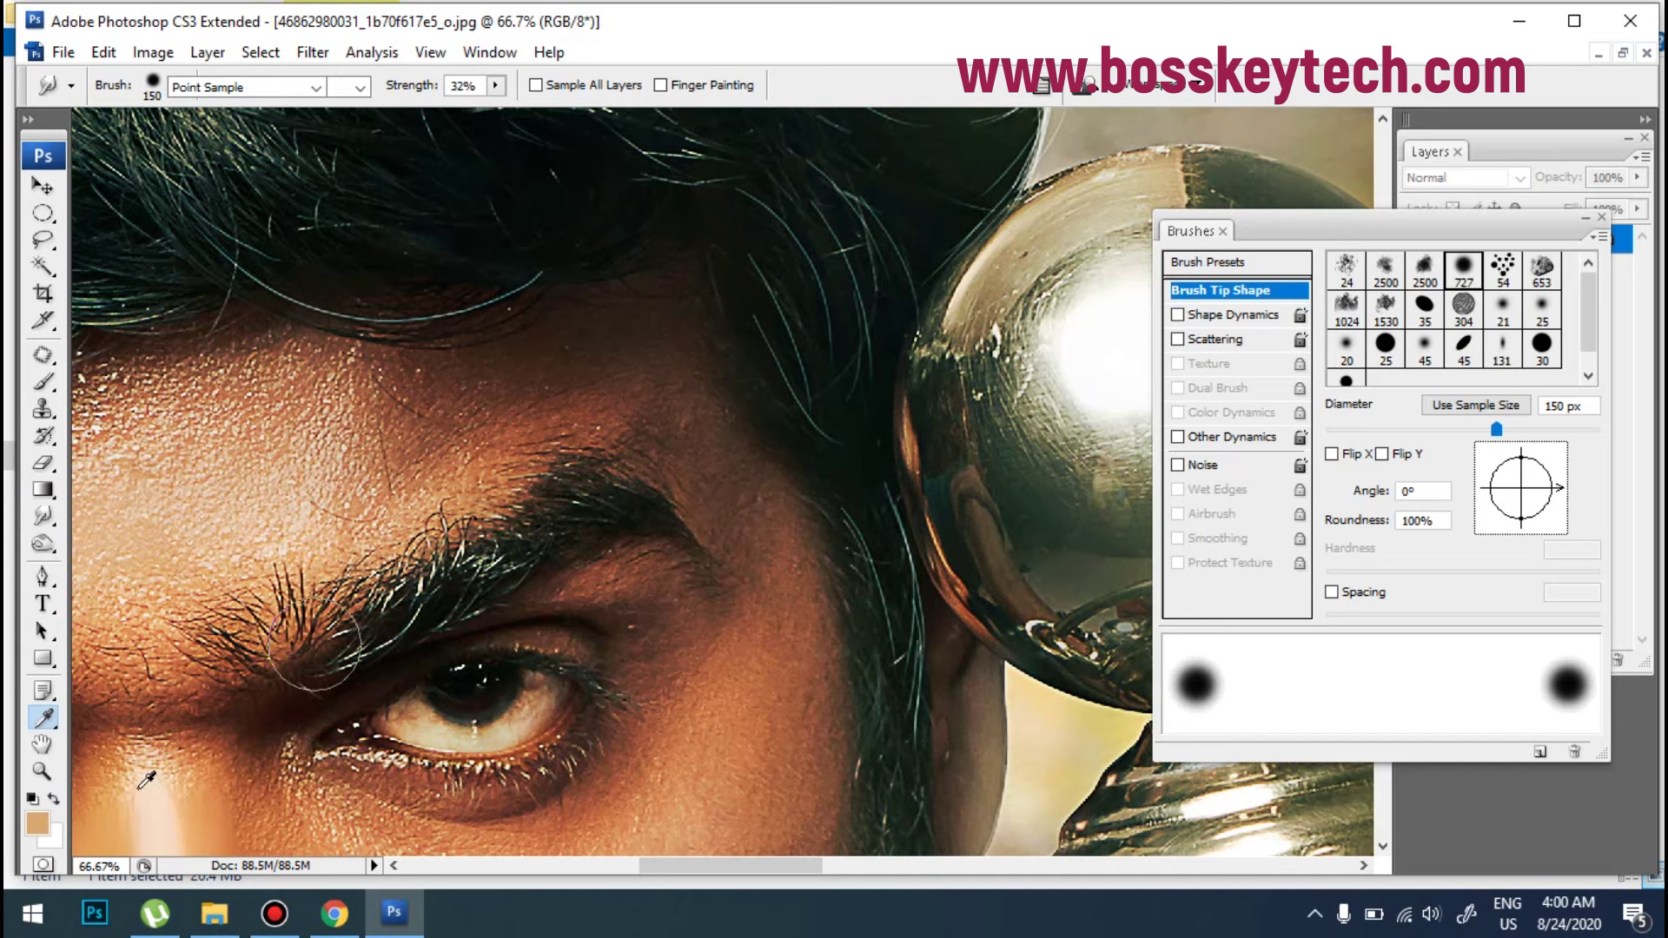
drag(230, 668, 980, 578)
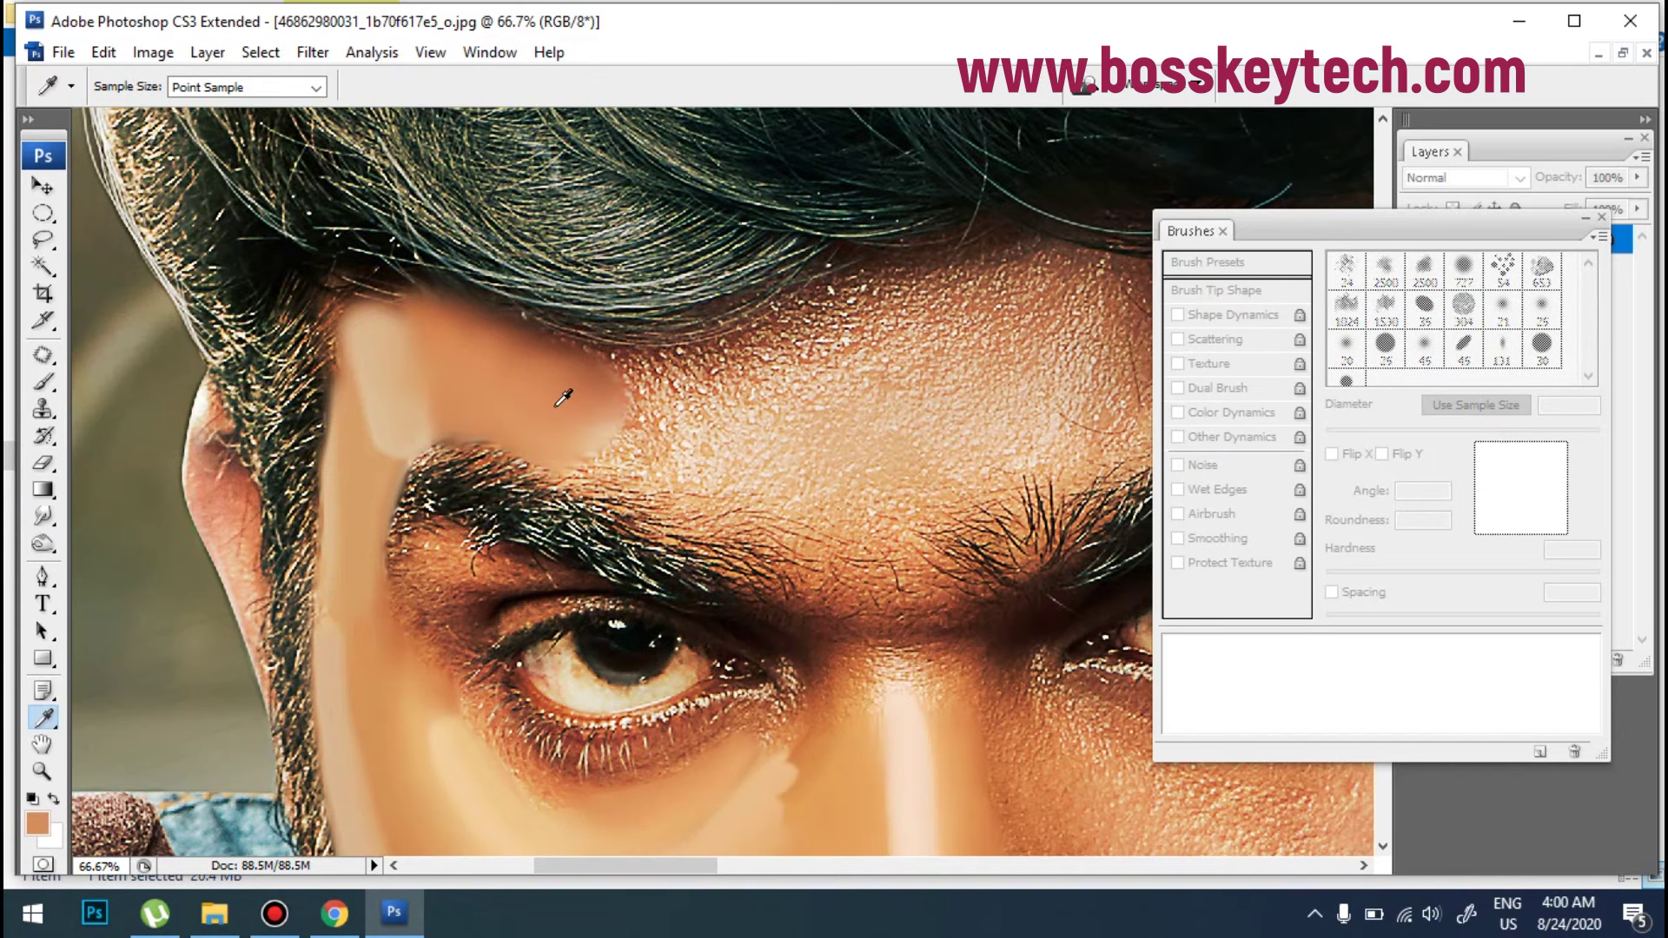
drag(938, 478, 265, 503)
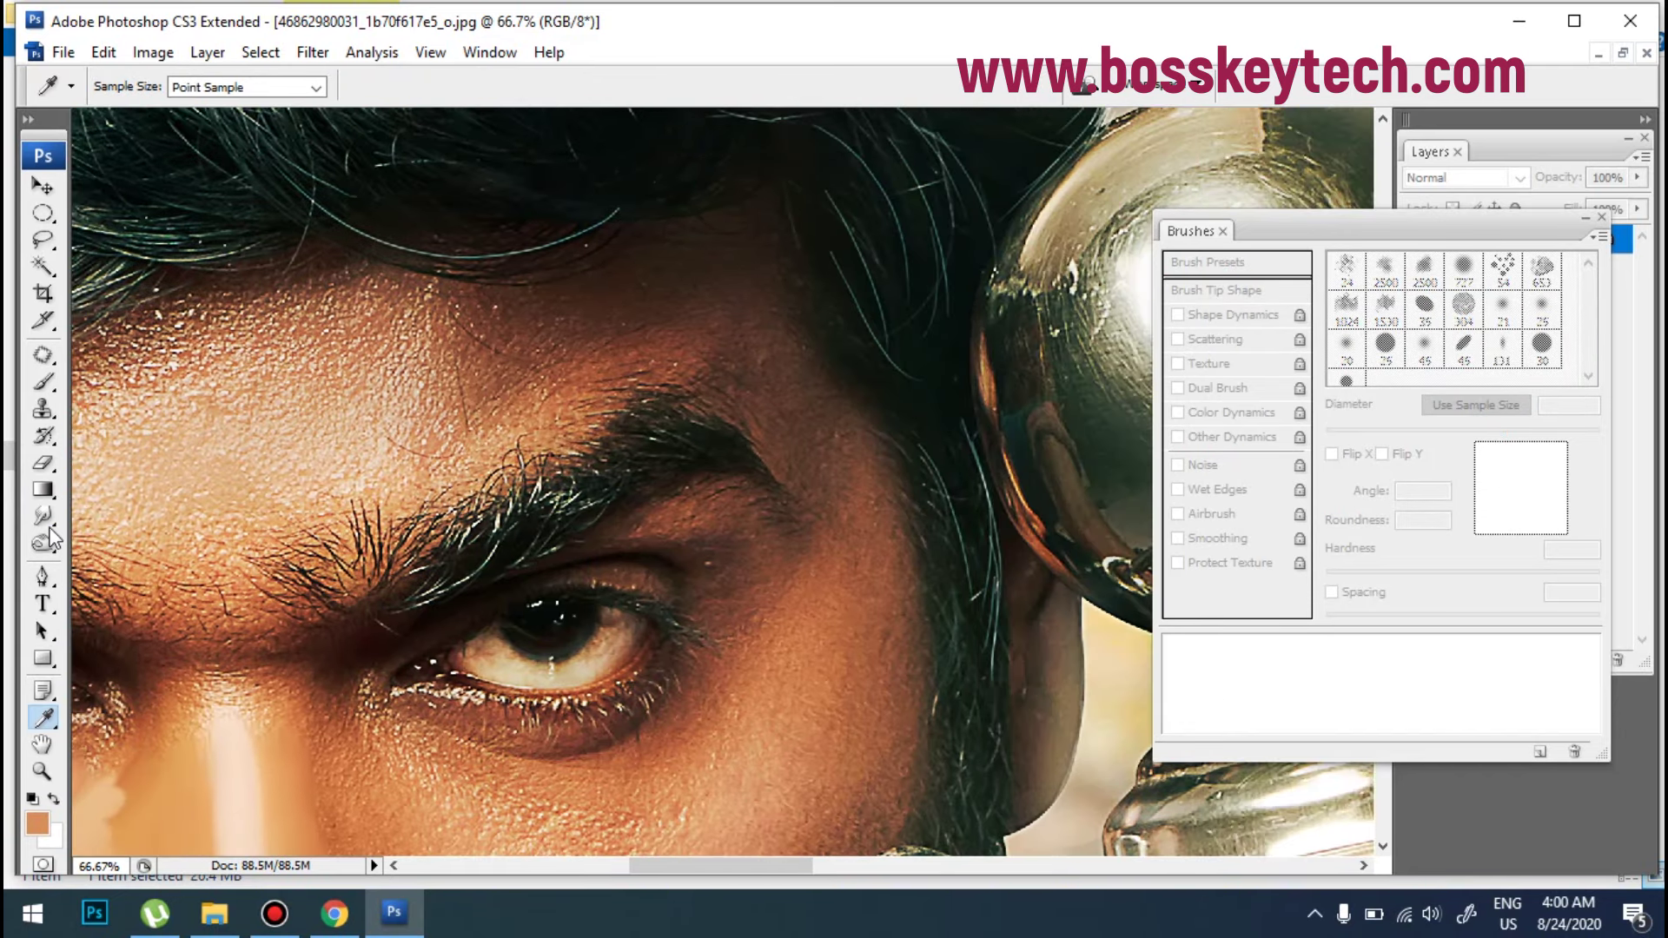
click(47, 517)
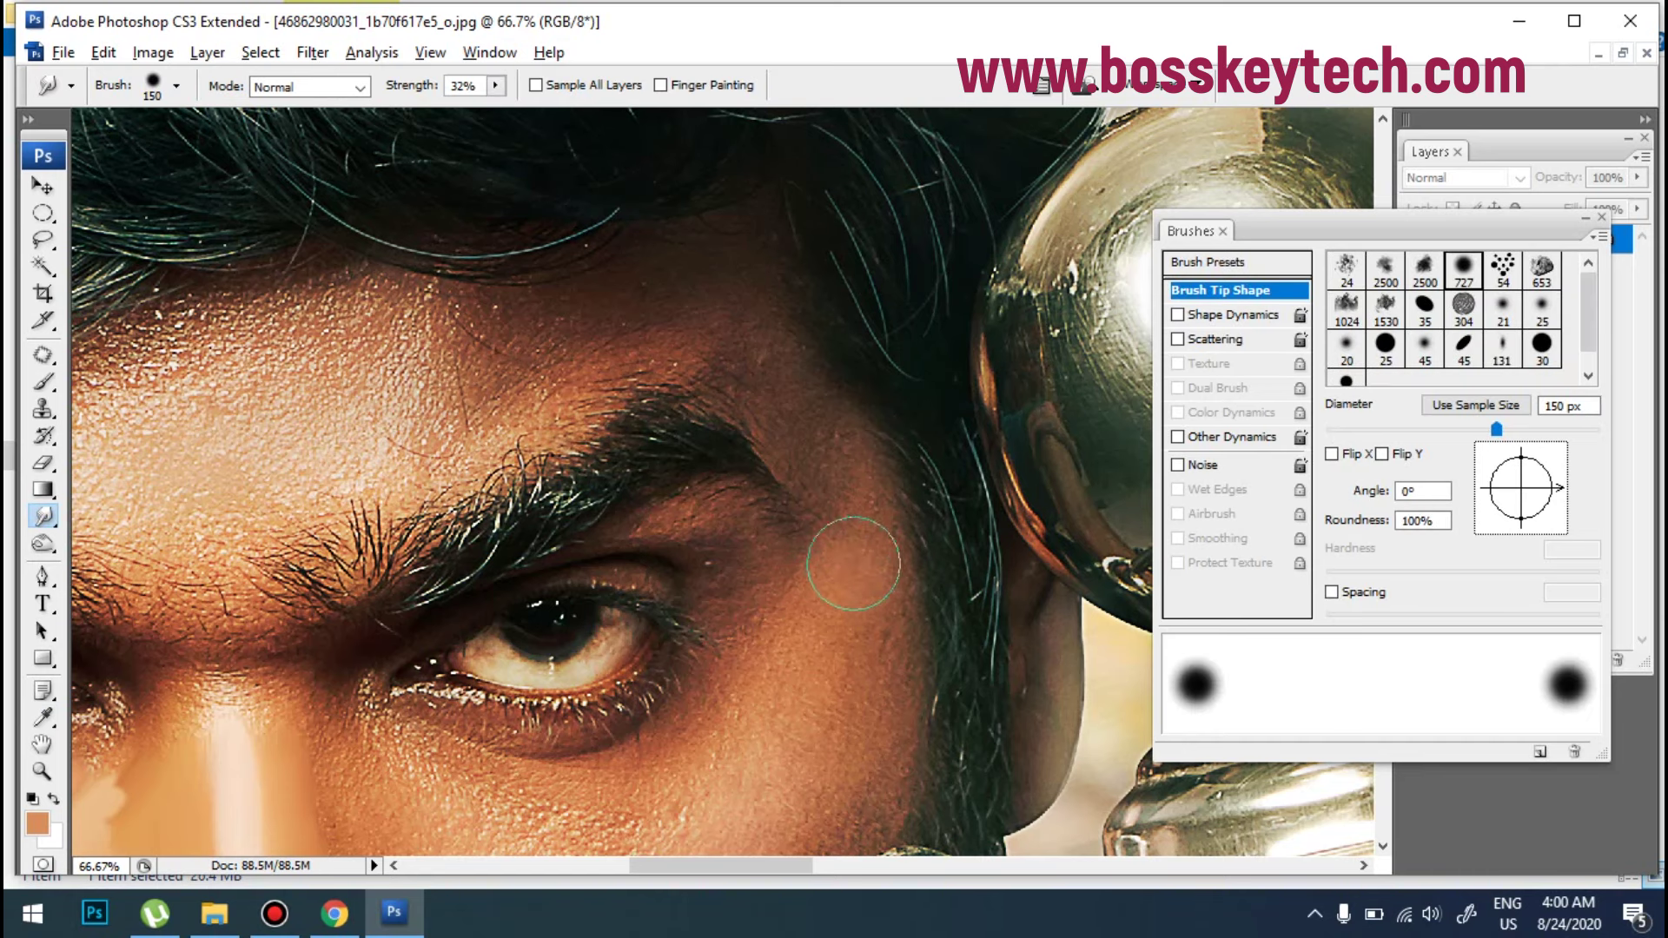
Step: Smear lighter cheek skin up toward the eyebrow and over the forehead
drag(853, 563, 855, 554)
mouse_move(850, 635)
mouse_down()
mouse_move(850, 488)
mouse_move(807, 396)
mouse_move(839, 482)
mouse_up()
mouse_move(837, 633)
mouse_down()
mouse_move(846, 491)
mouse_move(804, 404)
mouse_up()
scroll(799, 417, up, 3)
mouse_move(608, 448)
mouse_down()
mouse_move(701, 418)
mouse_move(623, 430)
mouse_move(643, 450)
mouse_move(727, 406)
mouse_move(611, 471)
mouse_move(698, 473)
mouse_move(730, 469)
mouse_move(740, 399)
mouse_move(723, 405)
mouse_move(765, 452)
mouse_up()
mouse_move(799, 510)
mouse_down()
mouse_move(756, 487)
mouse_move(819, 530)
mouse_move(738, 447)
mouse_move(852, 579)
mouse_move(774, 445)
mouse_move(856, 612)
mouse_move(847, 569)
mouse_move(688, 441)
mouse_move(607, 468)
mouse_up()
mouse_move(730, 450)
mouse_down()
mouse_move(795, 484)
mouse_move(830, 563)
mouse_move(756, 439)
mouse_move(847, 542)
mouse_move(835, 549)
mouse_move(887, 658)
mouse_move(853, 541)
mouse_move(868, 690)
mouse_move(855, 583)
mouse_move(861, 598)
mouse_move(776, 481)
mouse_move(842, 588)
mouse_move(824, 507)
mouse_move(874, 636)
mouse_move(848, 611)
mouse_up()
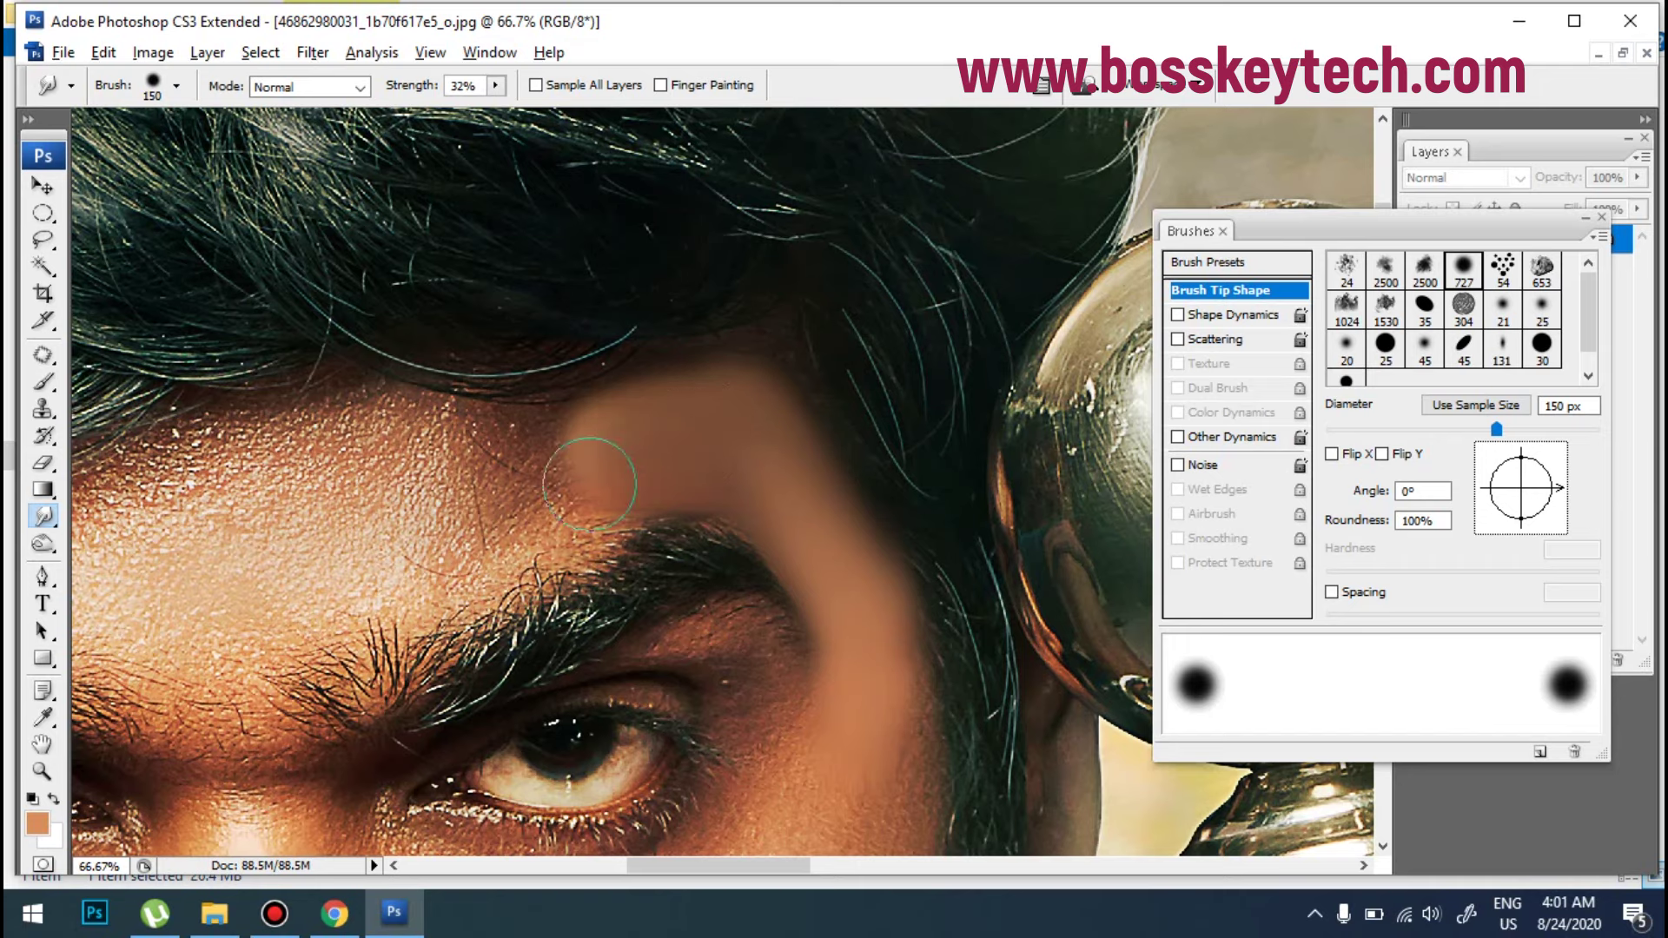
mouse_move(552, 493)
mouse_down()
mouse_move(594, 469)
mouse_move(537, 527)
mouse_move(542, 458)
mouse_move(594, 457)
mouse_up()
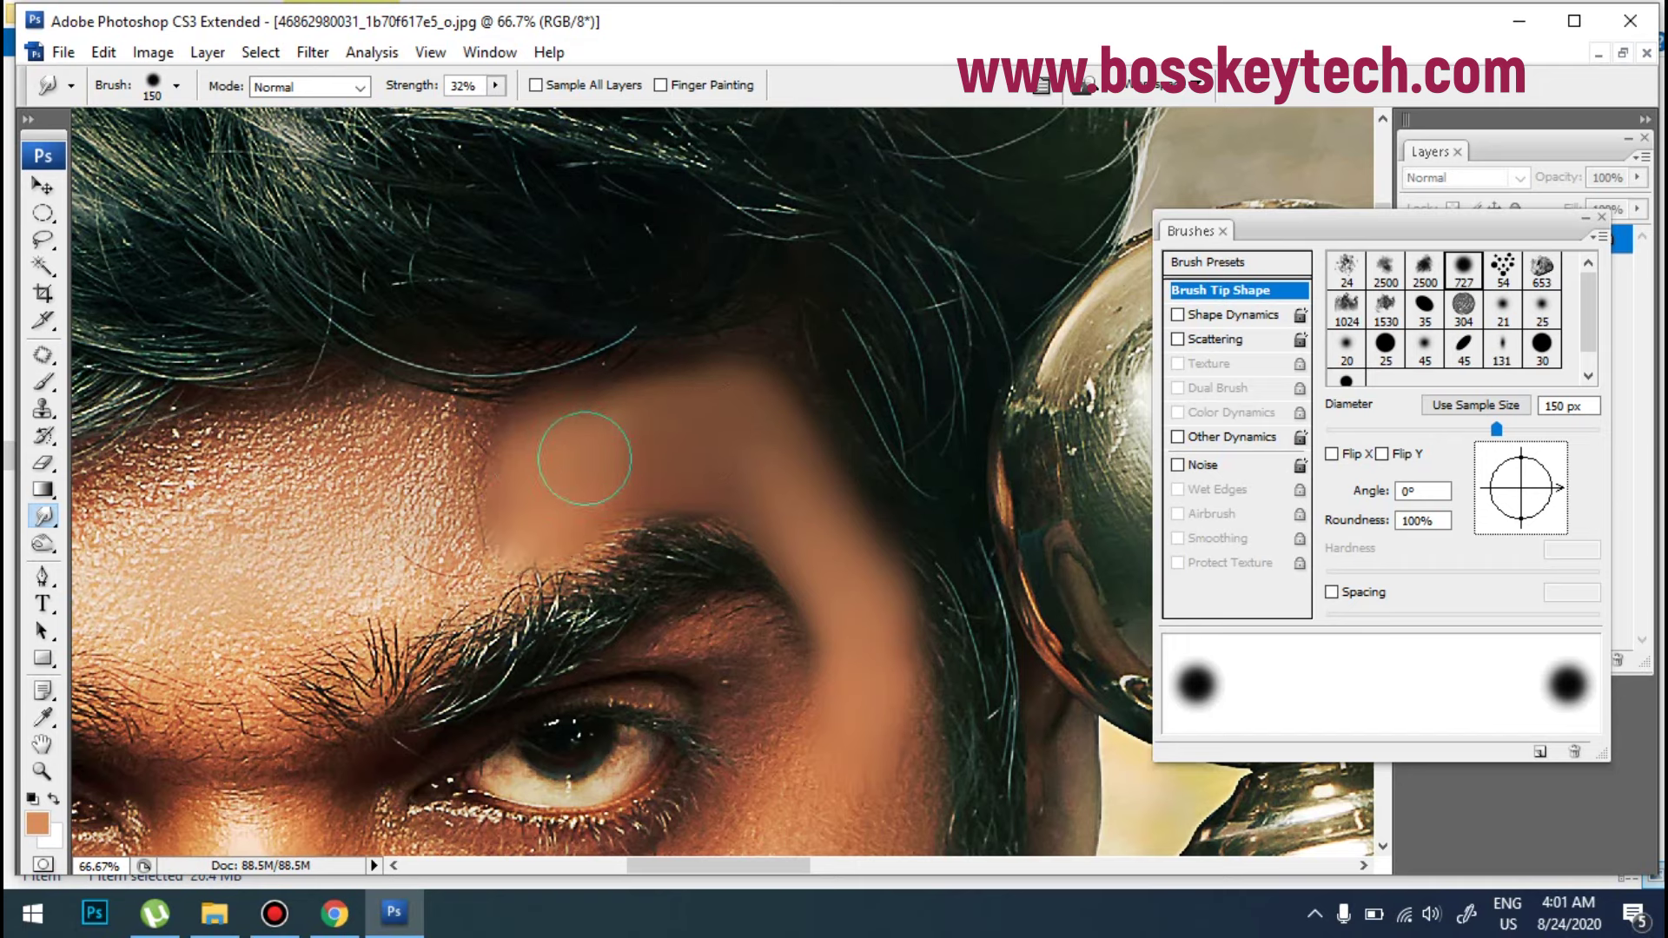
Step: Smooth the temple and cheek skin above the second eyebrow, then view the whole face
scroll(738, 365, down, 5)
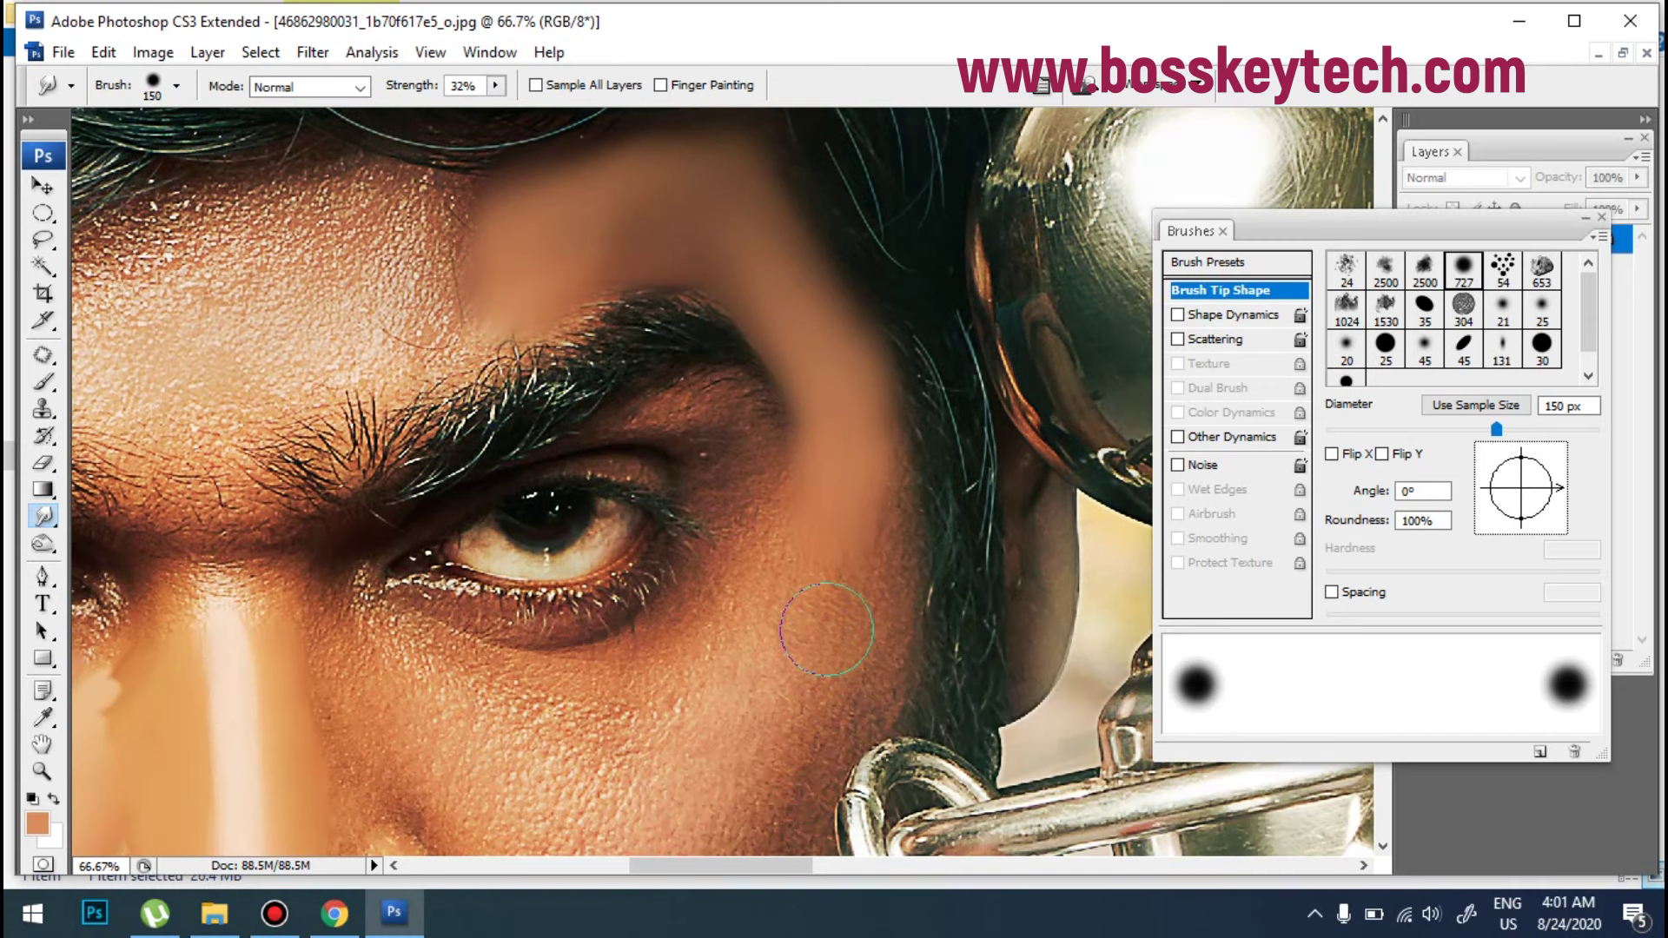
drag(861, 588, 859, 591)
drag(870, 526, 874, 467)
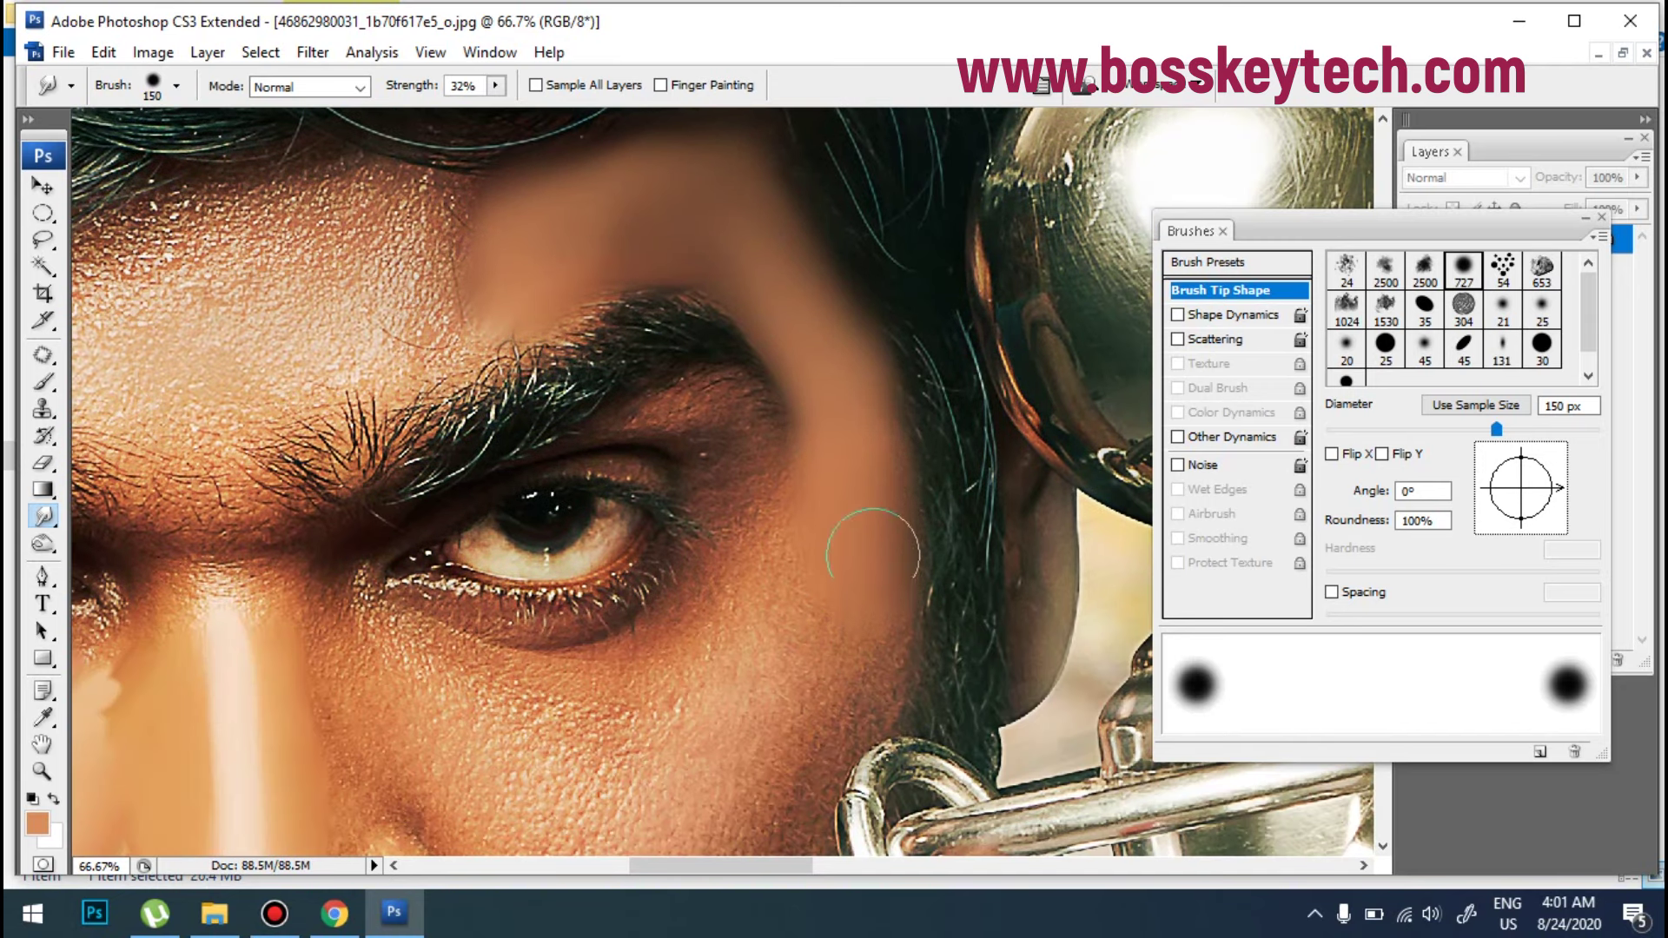
mouse_move(485, 303)
mouse_down()
mouse_move(680, 501)
mouse_move(666, 488)
mouse_move(672, 550)
mouse_move(661, 487)
mouse_move(727, 409)
mouse_move(692, 484)
mouse_move(704, 524)
mouse_up()
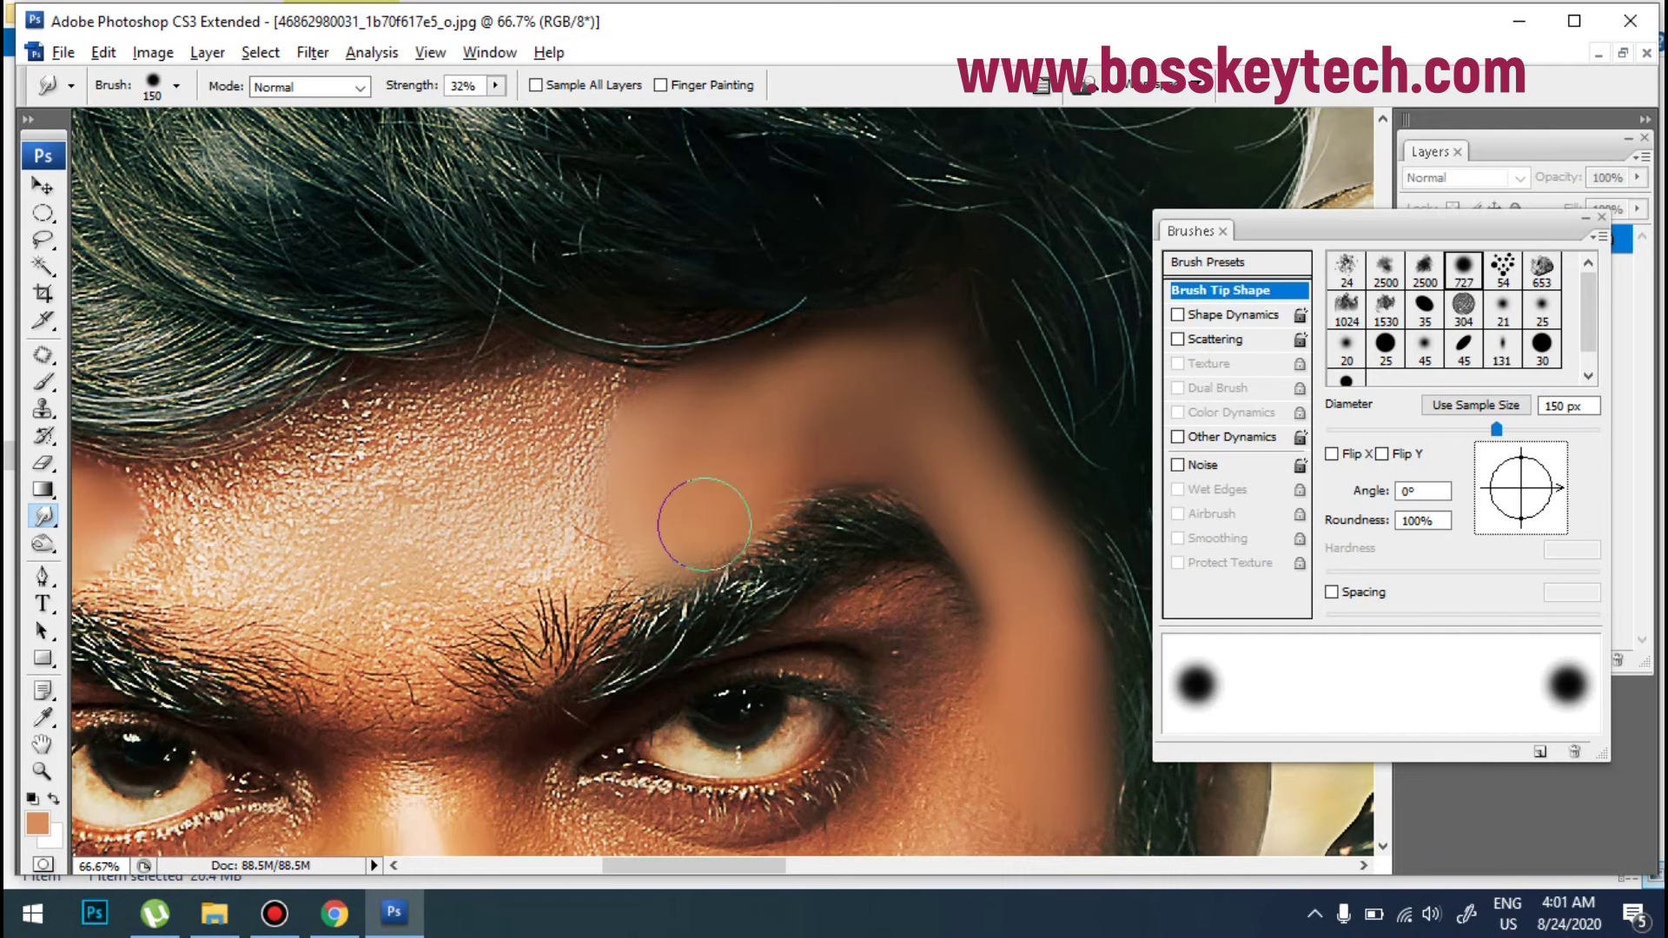
key(ctrl+minus)
key(ctrl+minus)
key(ctrl+minus)
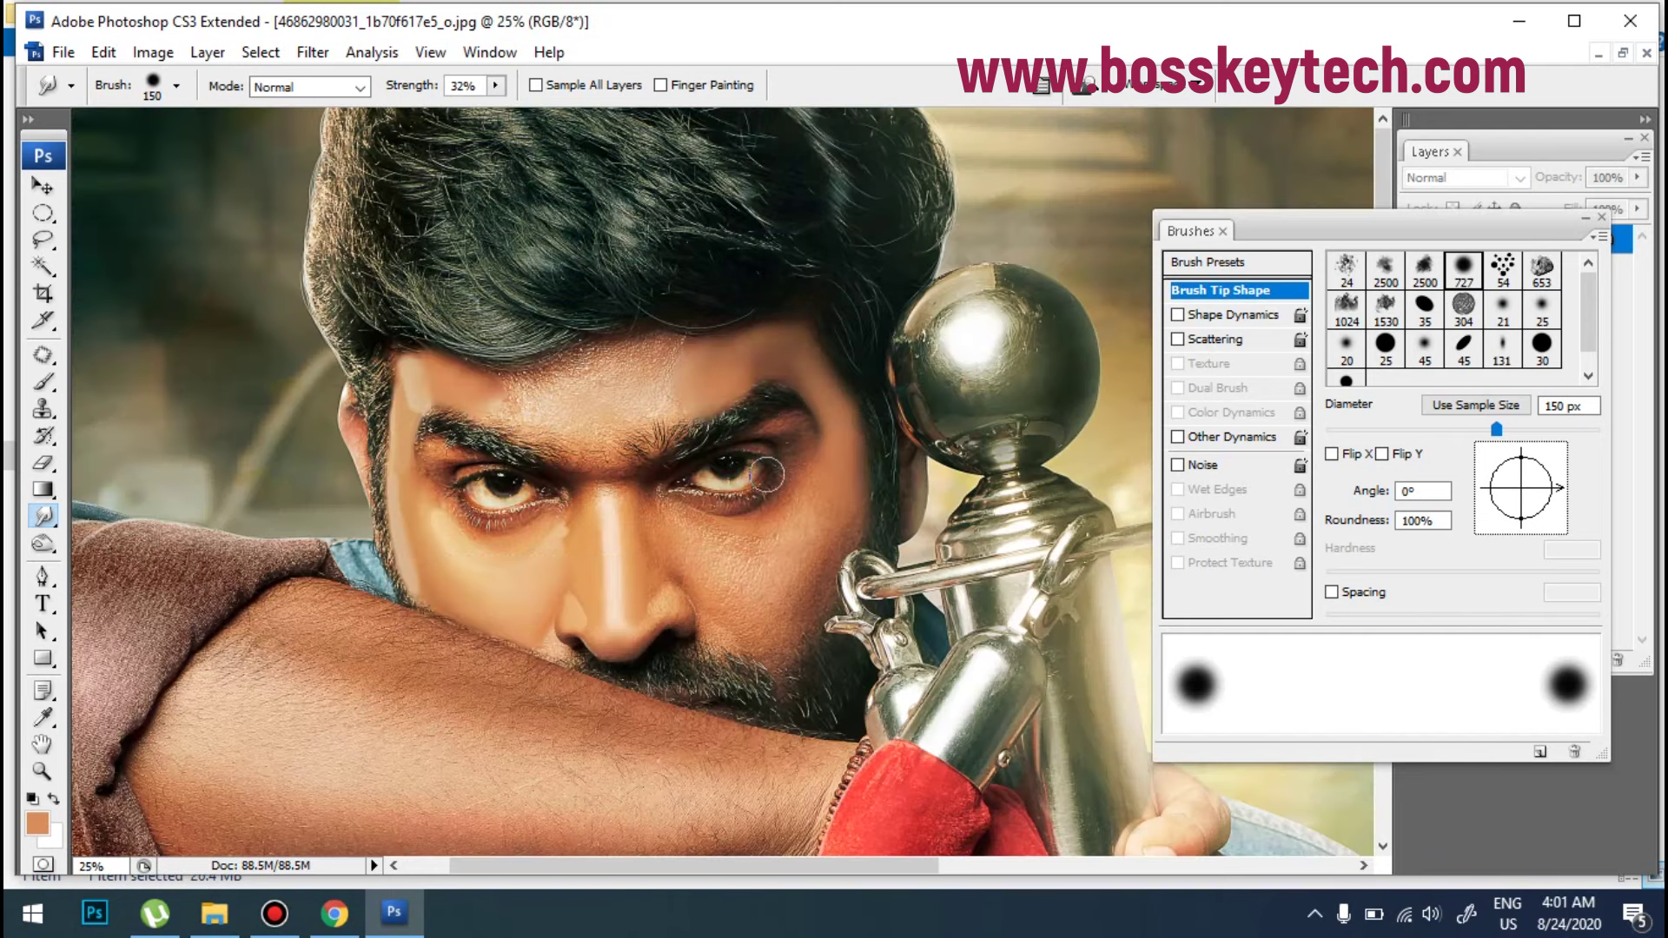
Step: Cover the dark patch above the brow with lighter skin and blend it across the forehead
ctrl+click(820, 388)
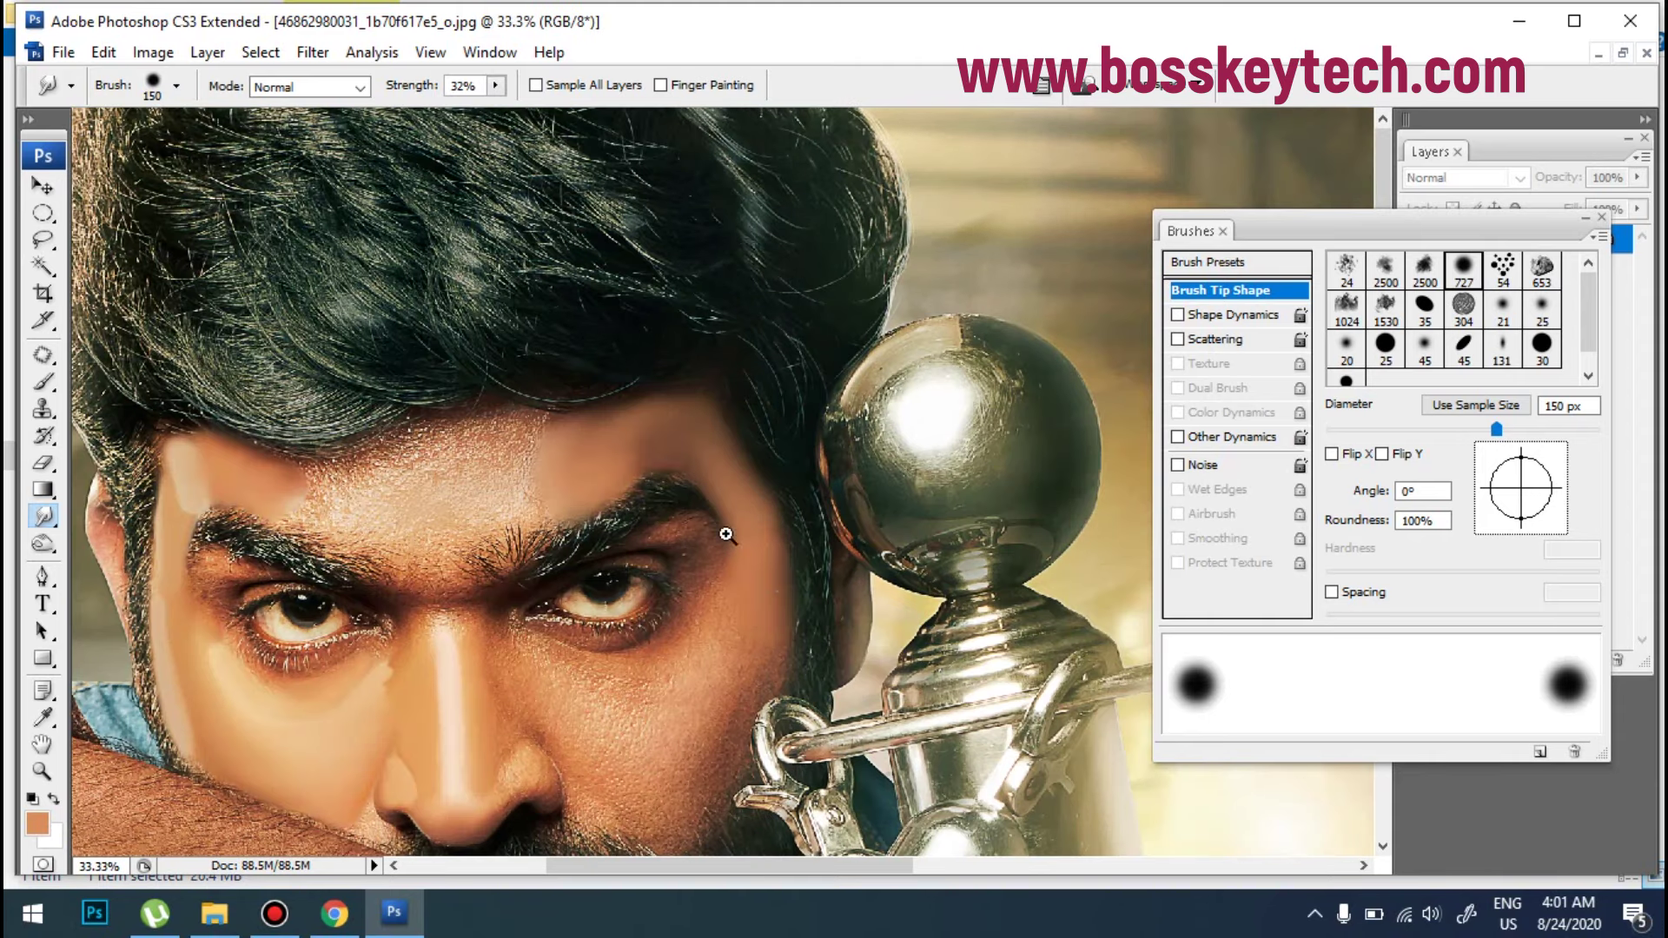
drag(665, 441, 860, 595)
mouse_move(622, 555)
mouse_down()
mouse_move(741, 634)
mouse_move(649, 520)
mouse_up()
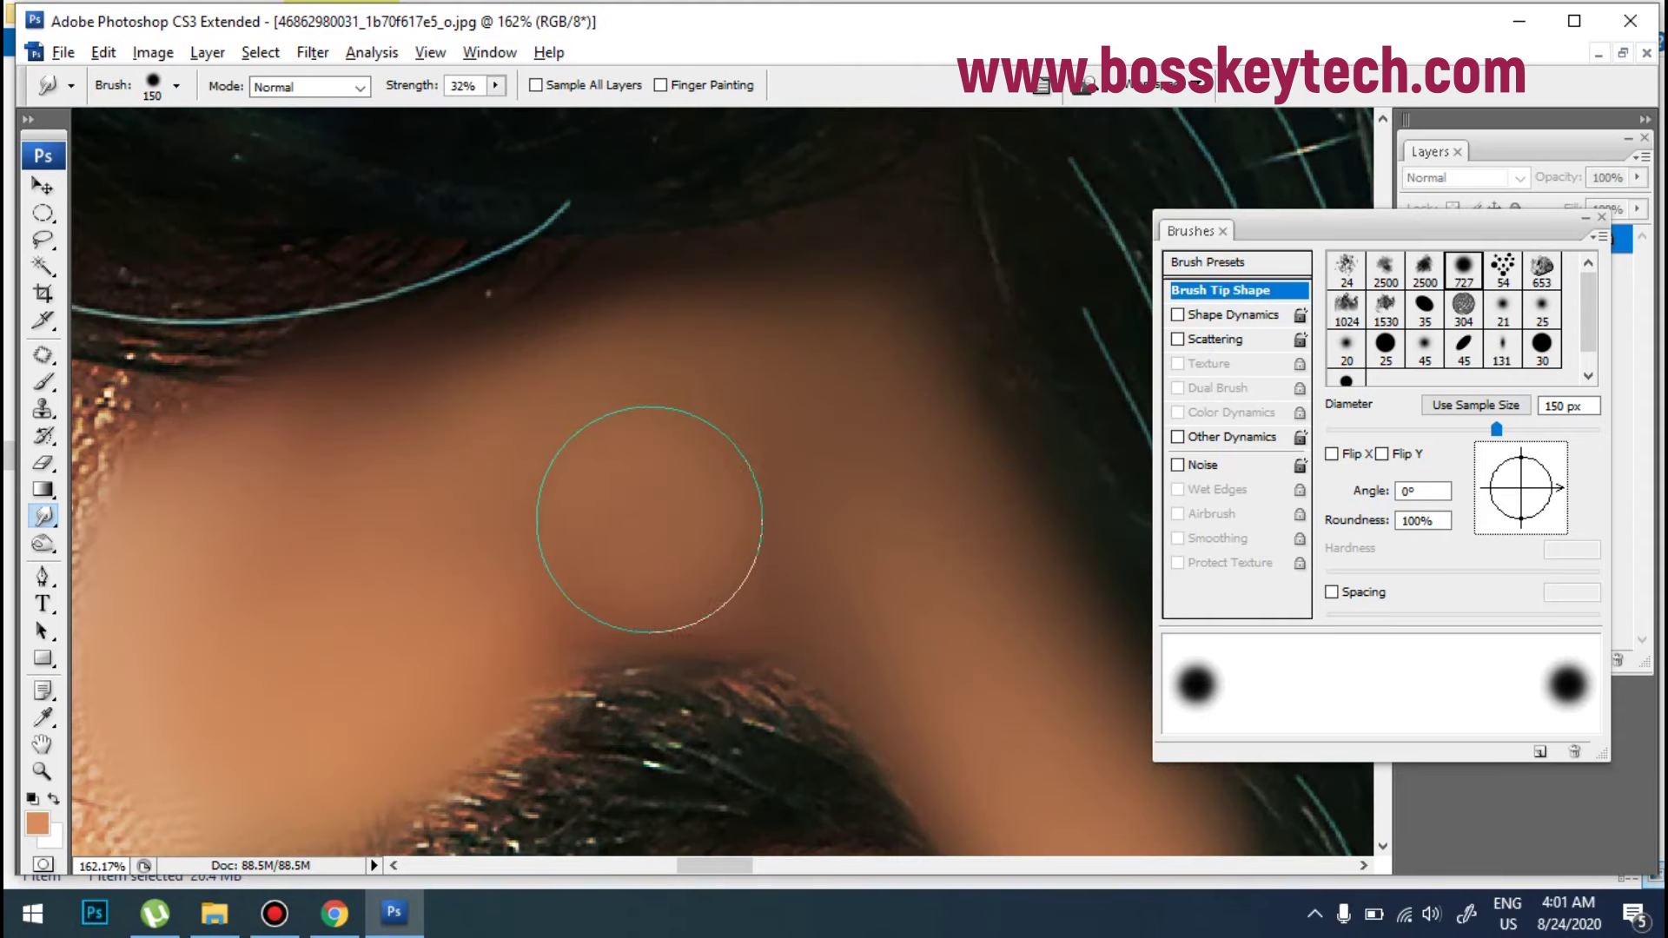
drag(435, 535, 775, 563)
mouse_move(506, 557)
mouse_down()
mouse_move(871, 582)
mouse_move(915, 658)
mouse_move(988, 723)
mouse_up()
drag(825, 476, 858, 515)
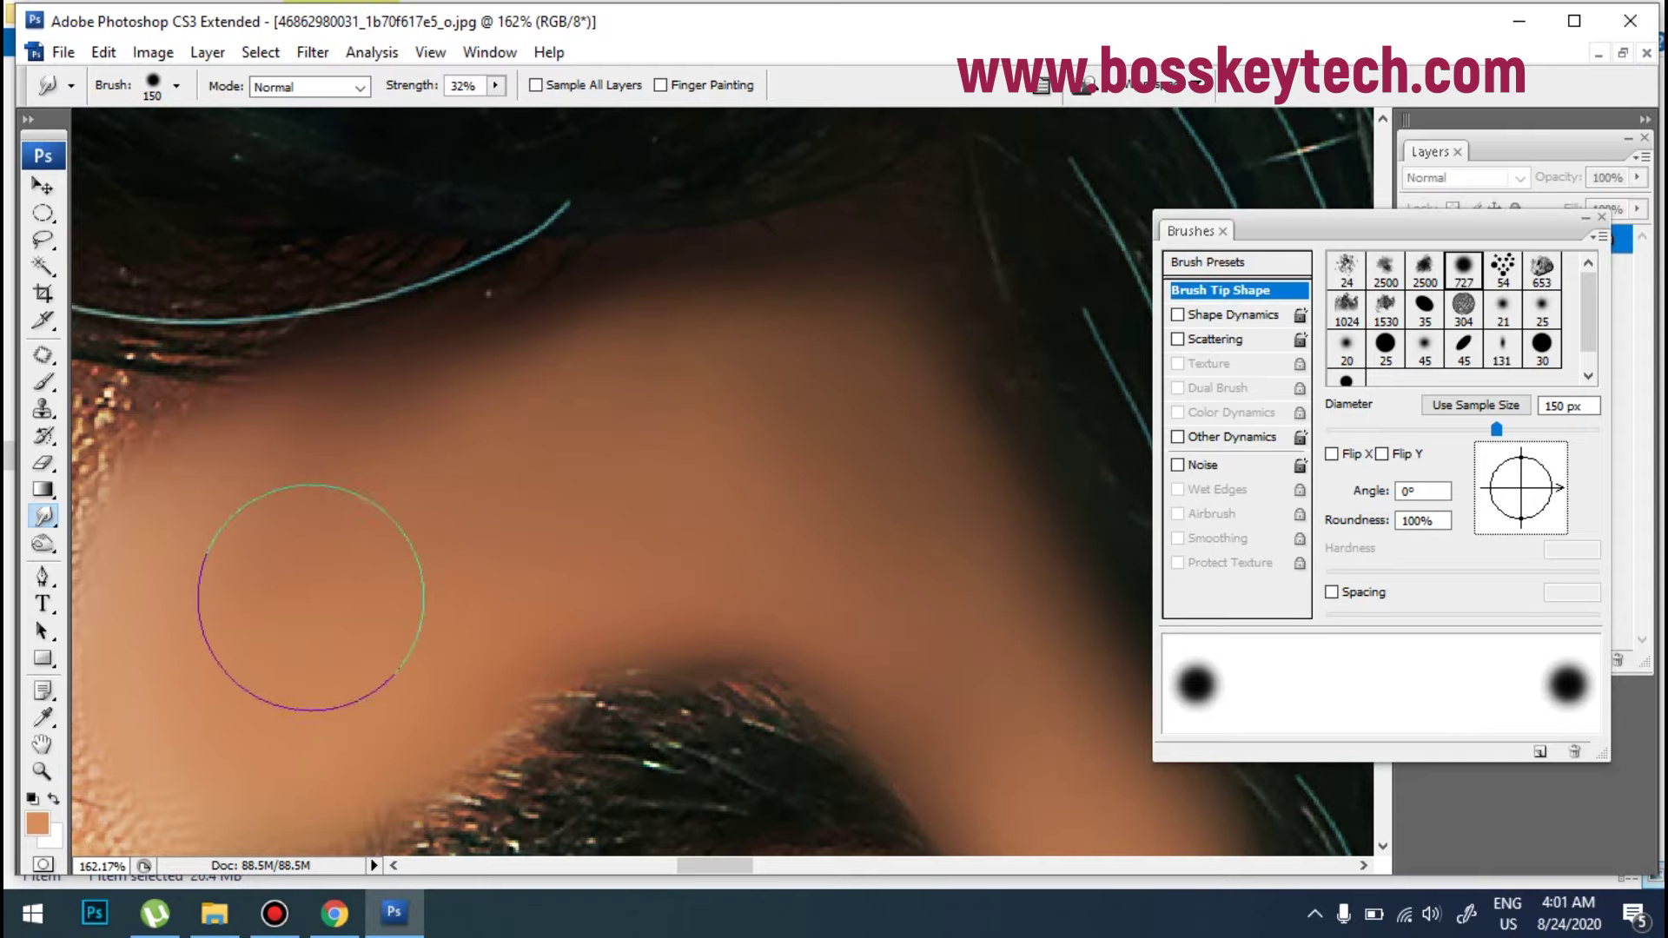
drag(311, 598, 402, 463)
key(ctrl+minus)
key(ctrl+minus)
key(ctrl+minus)
key(ctrl+minus)
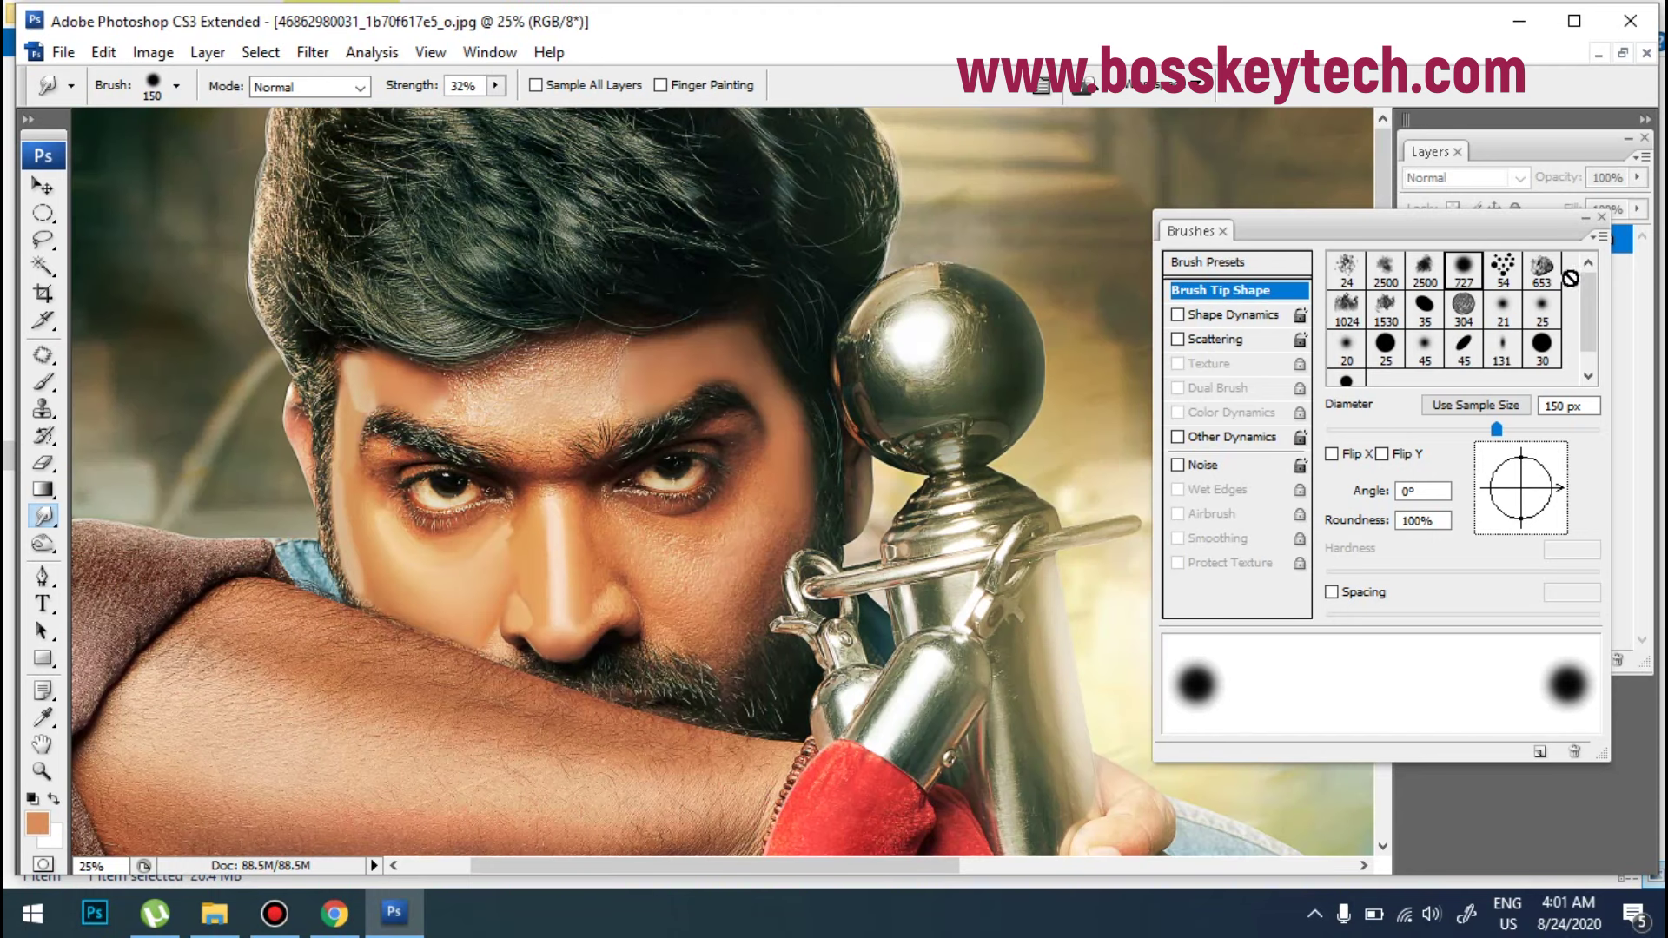
Step: Zoom to the forearm at 50%, turn on 1% spacing, and raise smudge strength to 68%
click(1601, 216)
key(ctrl+plus)
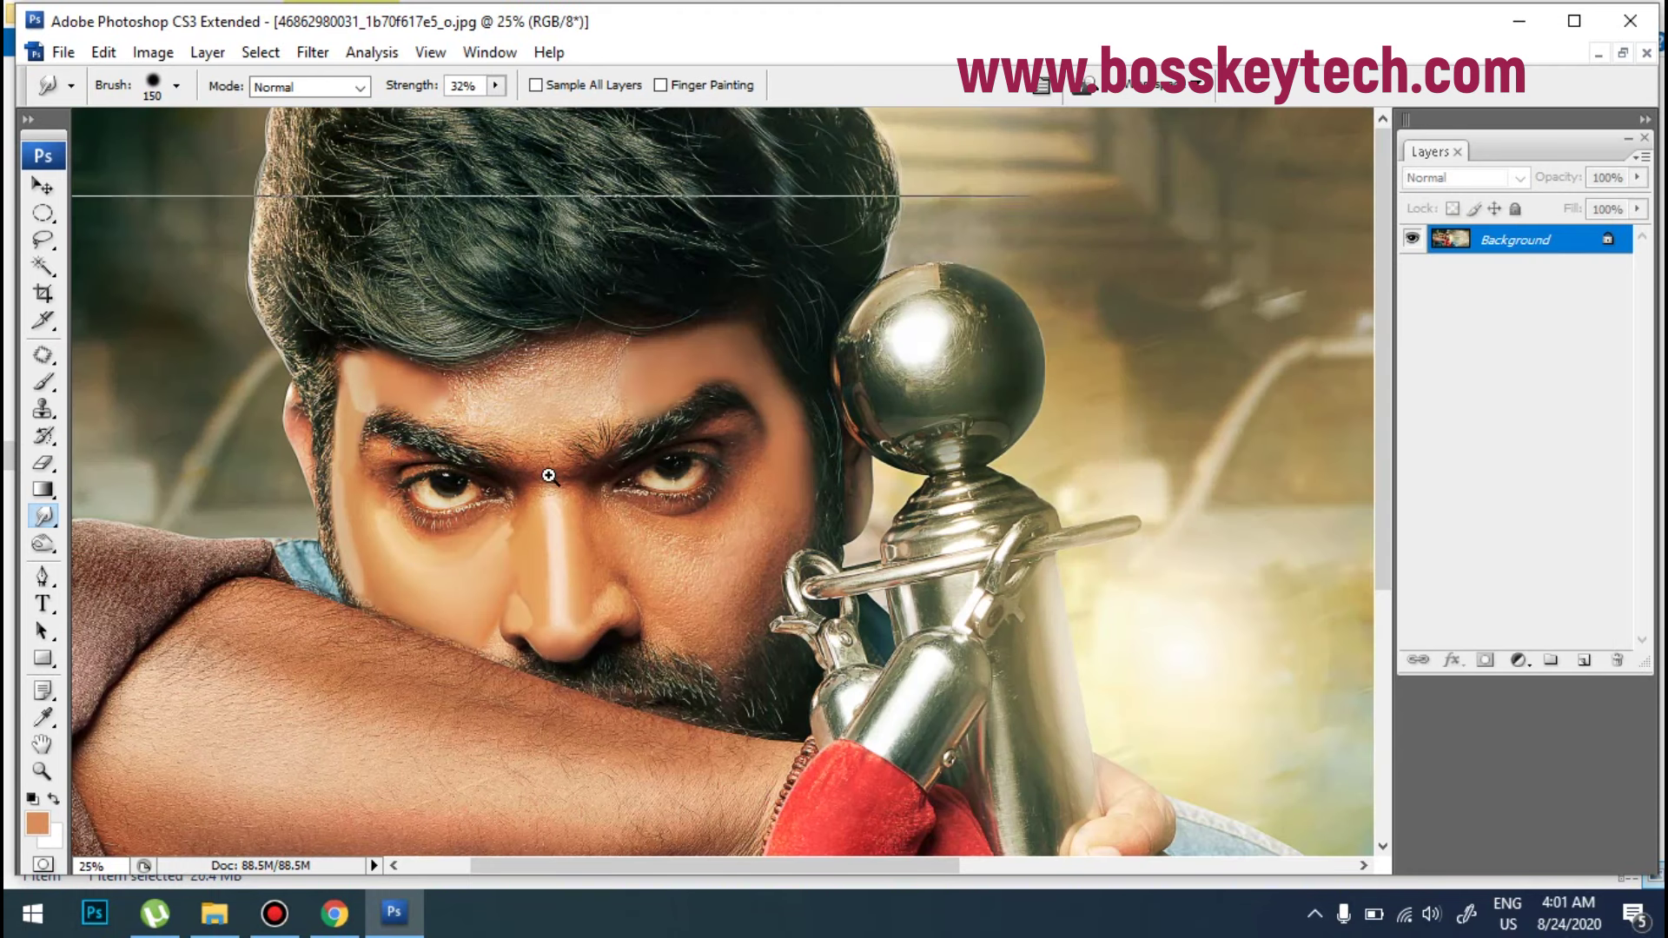
scroll(980, 346, down, 3)
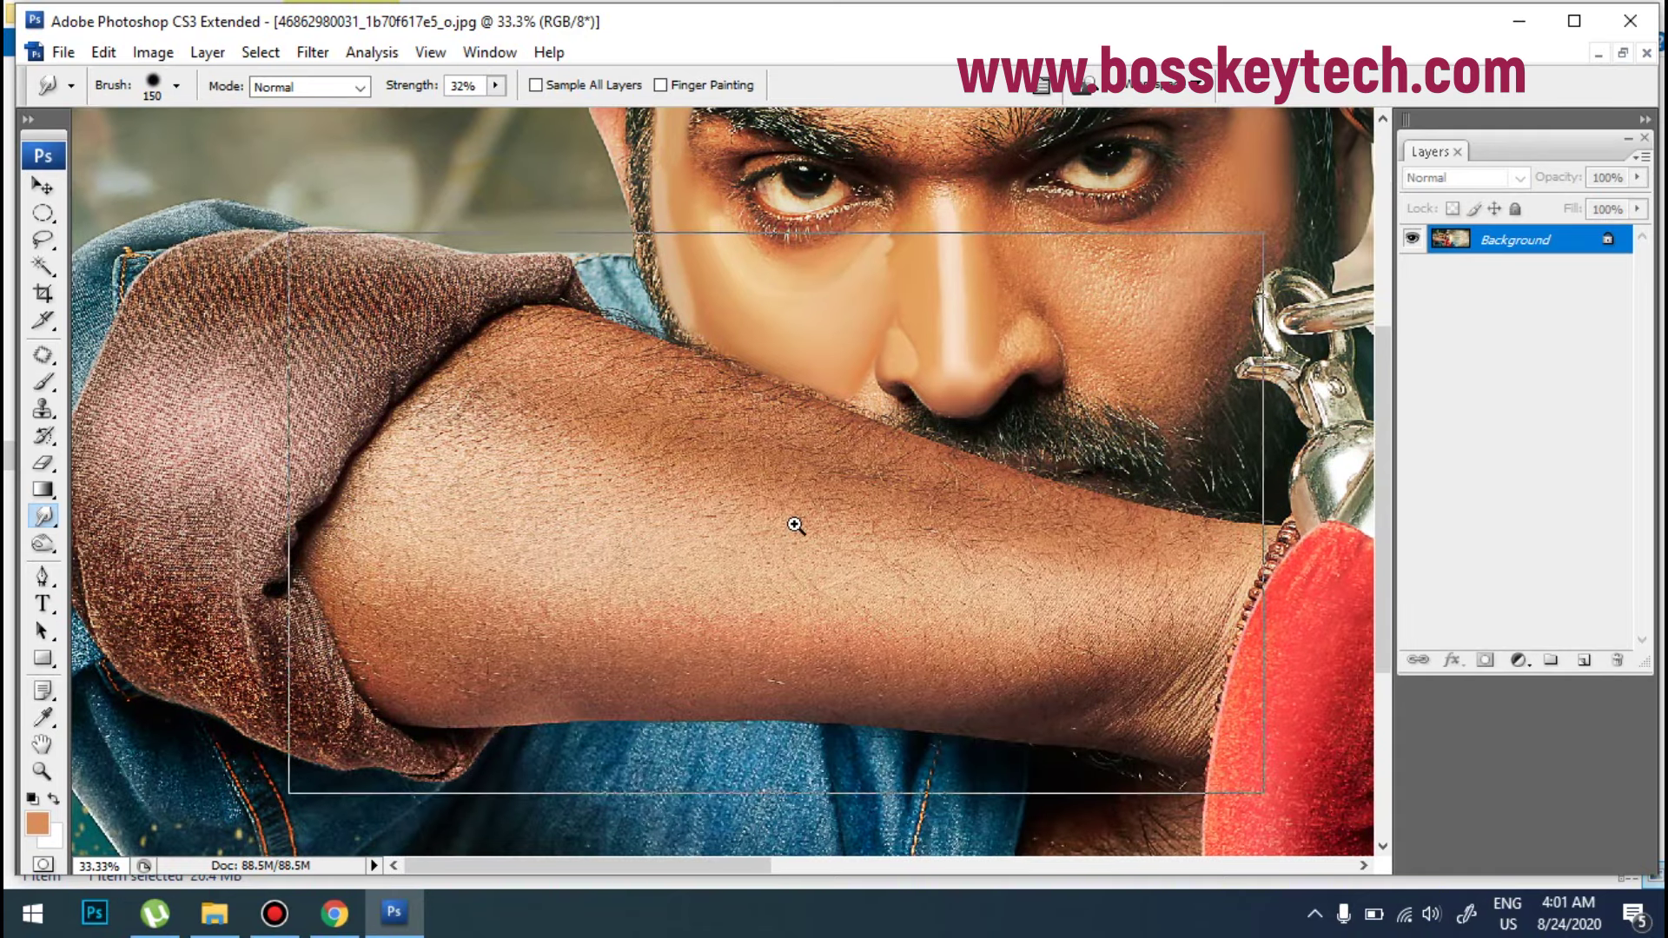
key(ctrl+plus)
drag(1103, 573, 930, 566)
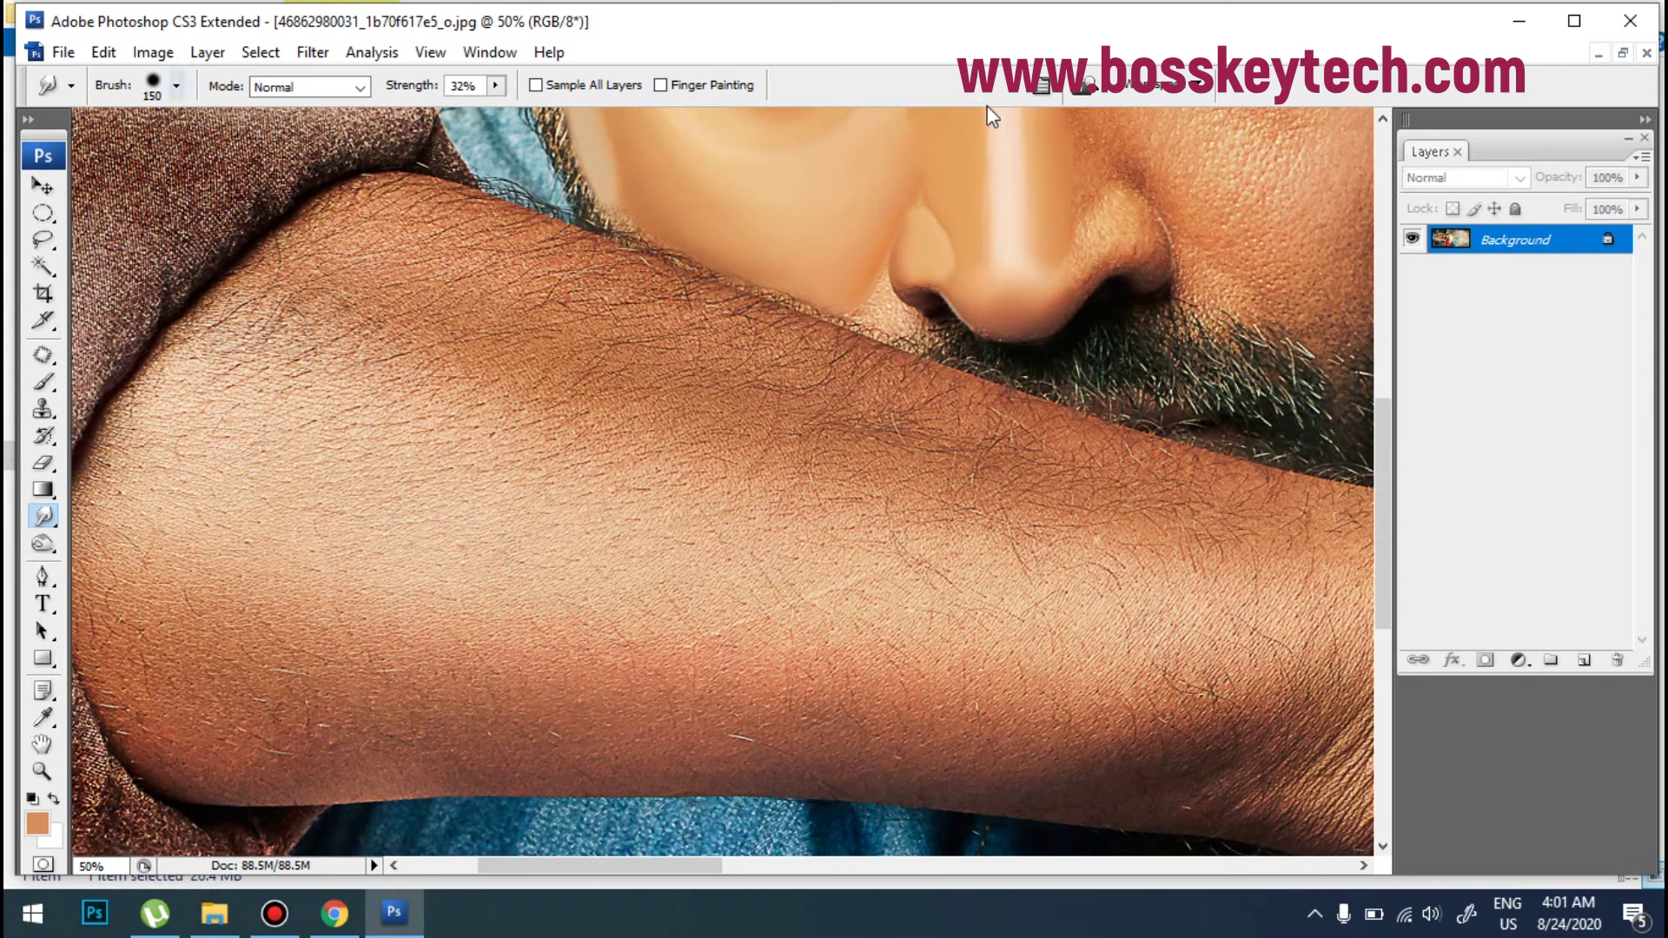
click(1040, 87)
click(1358, 596)
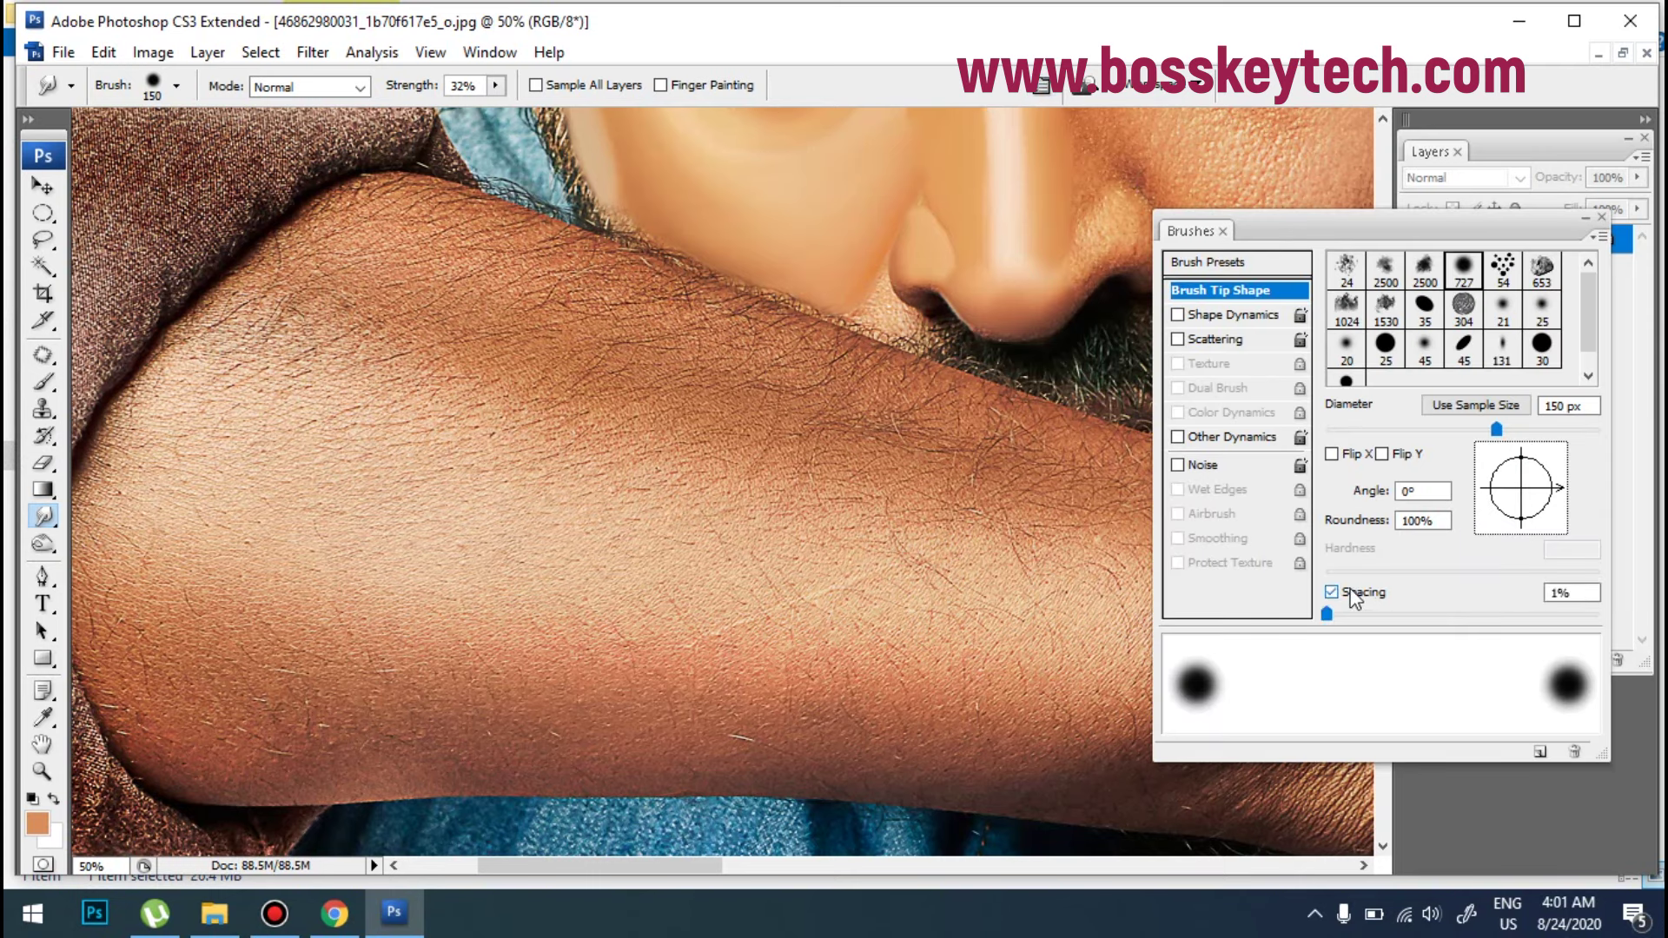
click(1603, 216)
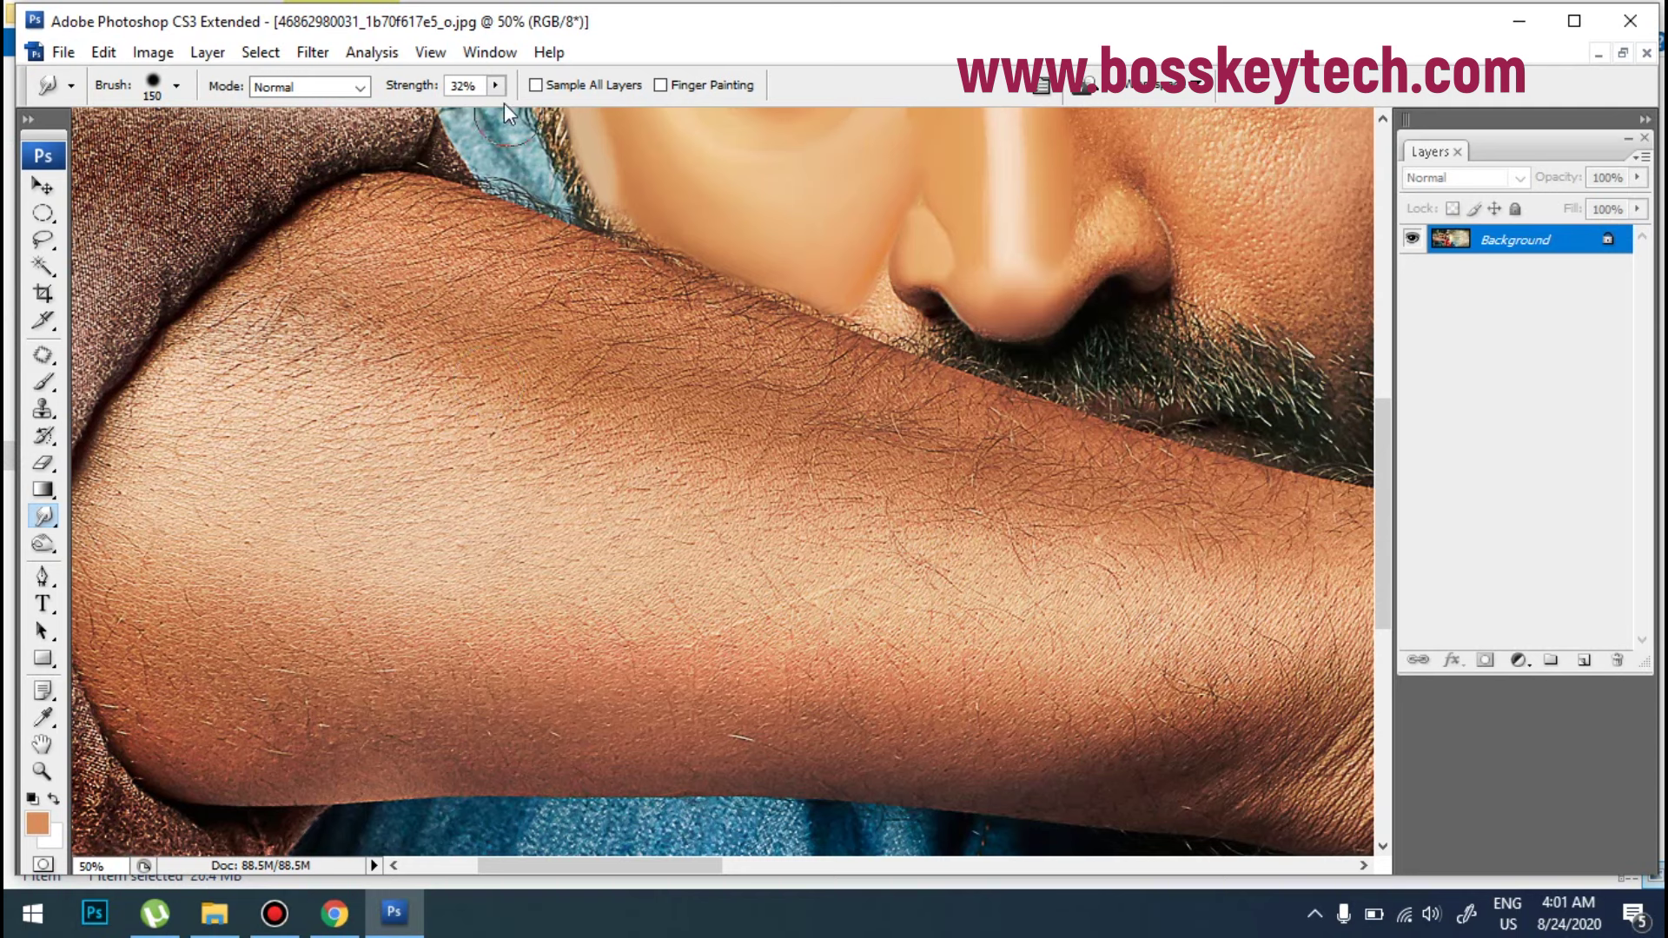
click(495, 85)
drag(494, 109, 540, 111)
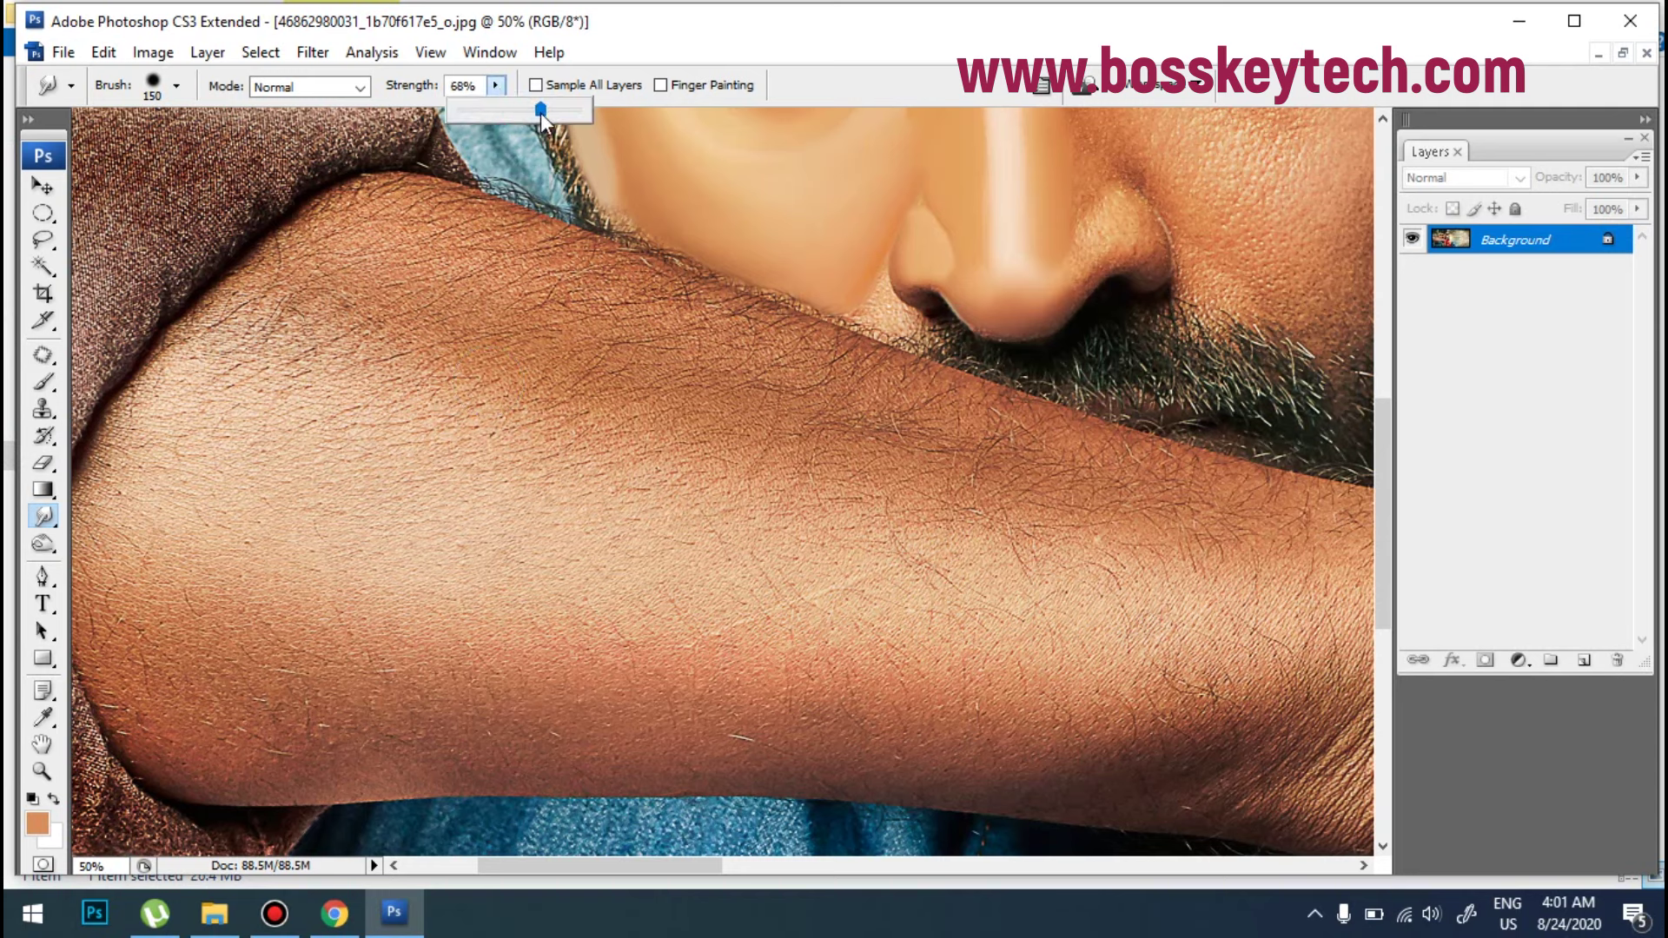
click(339, 705)
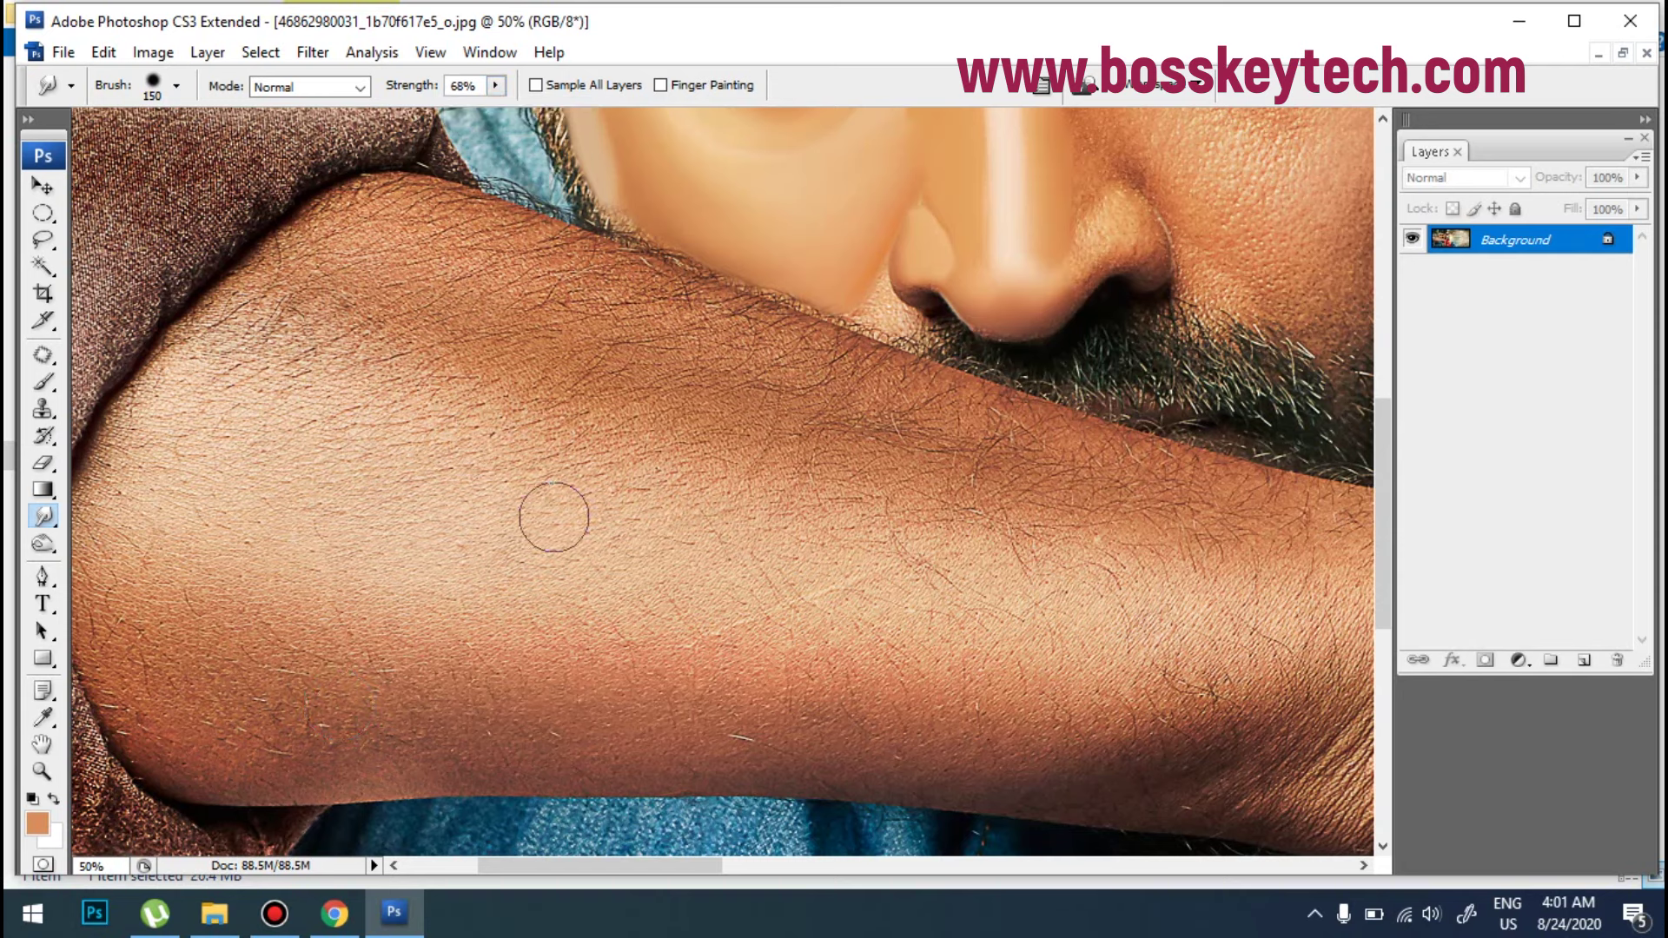
Step: Smudge a smooth band along the forearm, switching to no spacing, 46% strength and 250 px
key(bracketright)
mouse_move(313, 695)
mouse_down()
mouse_move(388, 695)
mouse_move(214, 688)
mouse_move(874, 699)
mouse_move(956, 682)
mouse_up()
click(1040, 84)
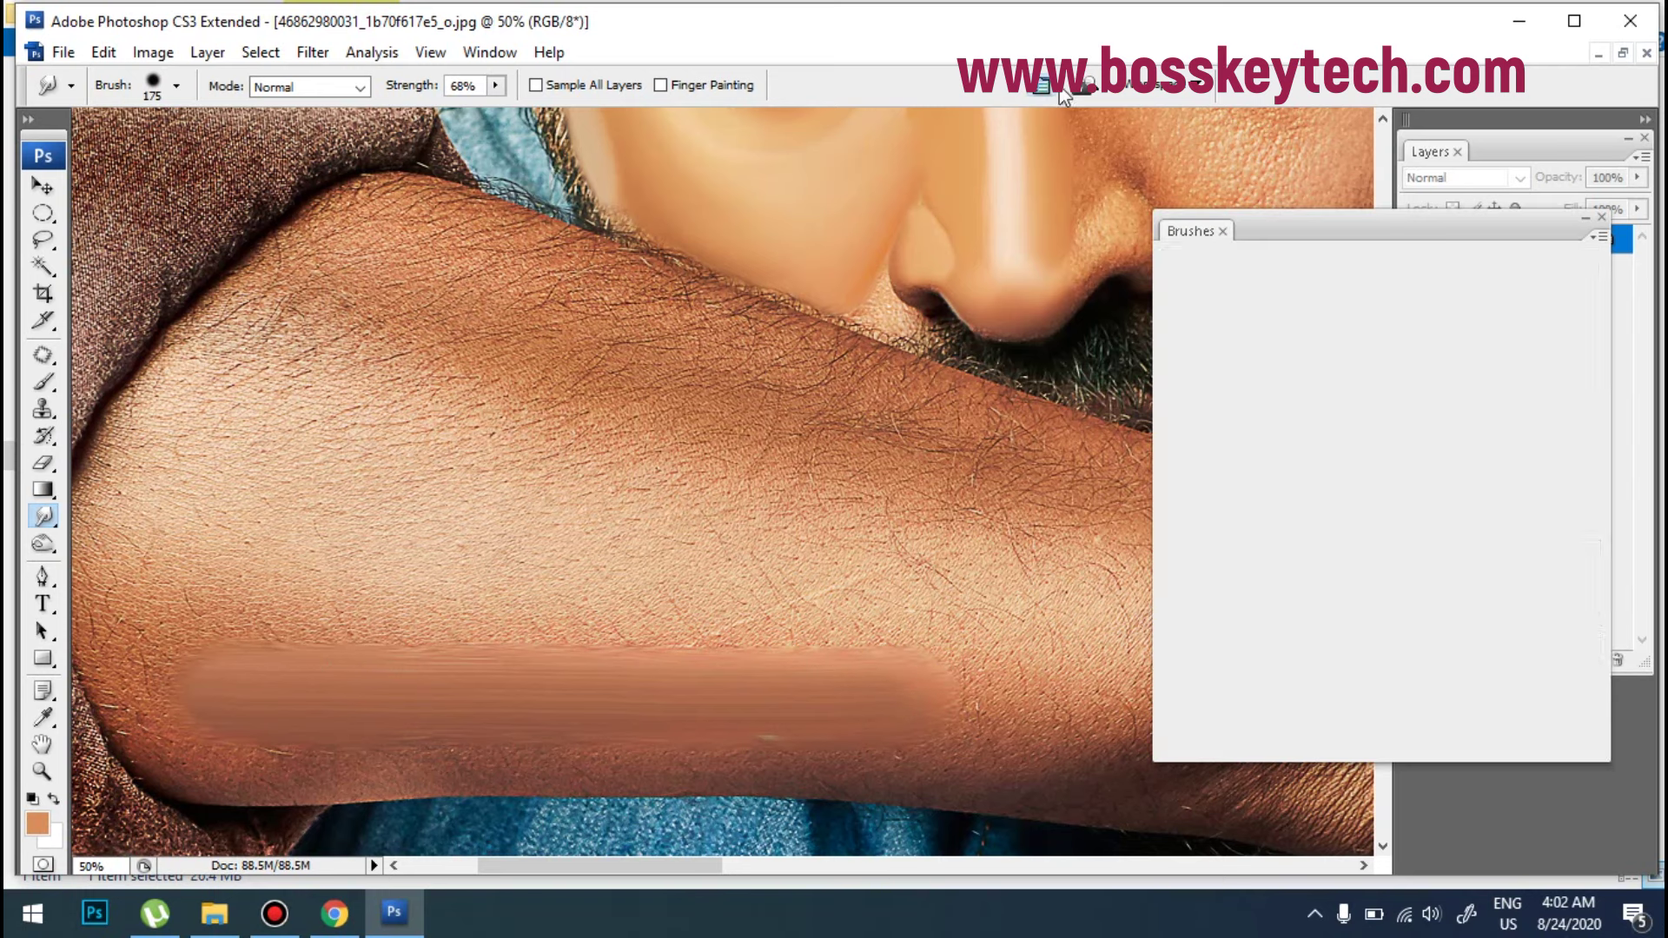
click(1360, 598)
key(bracketright)
key(bracketright)
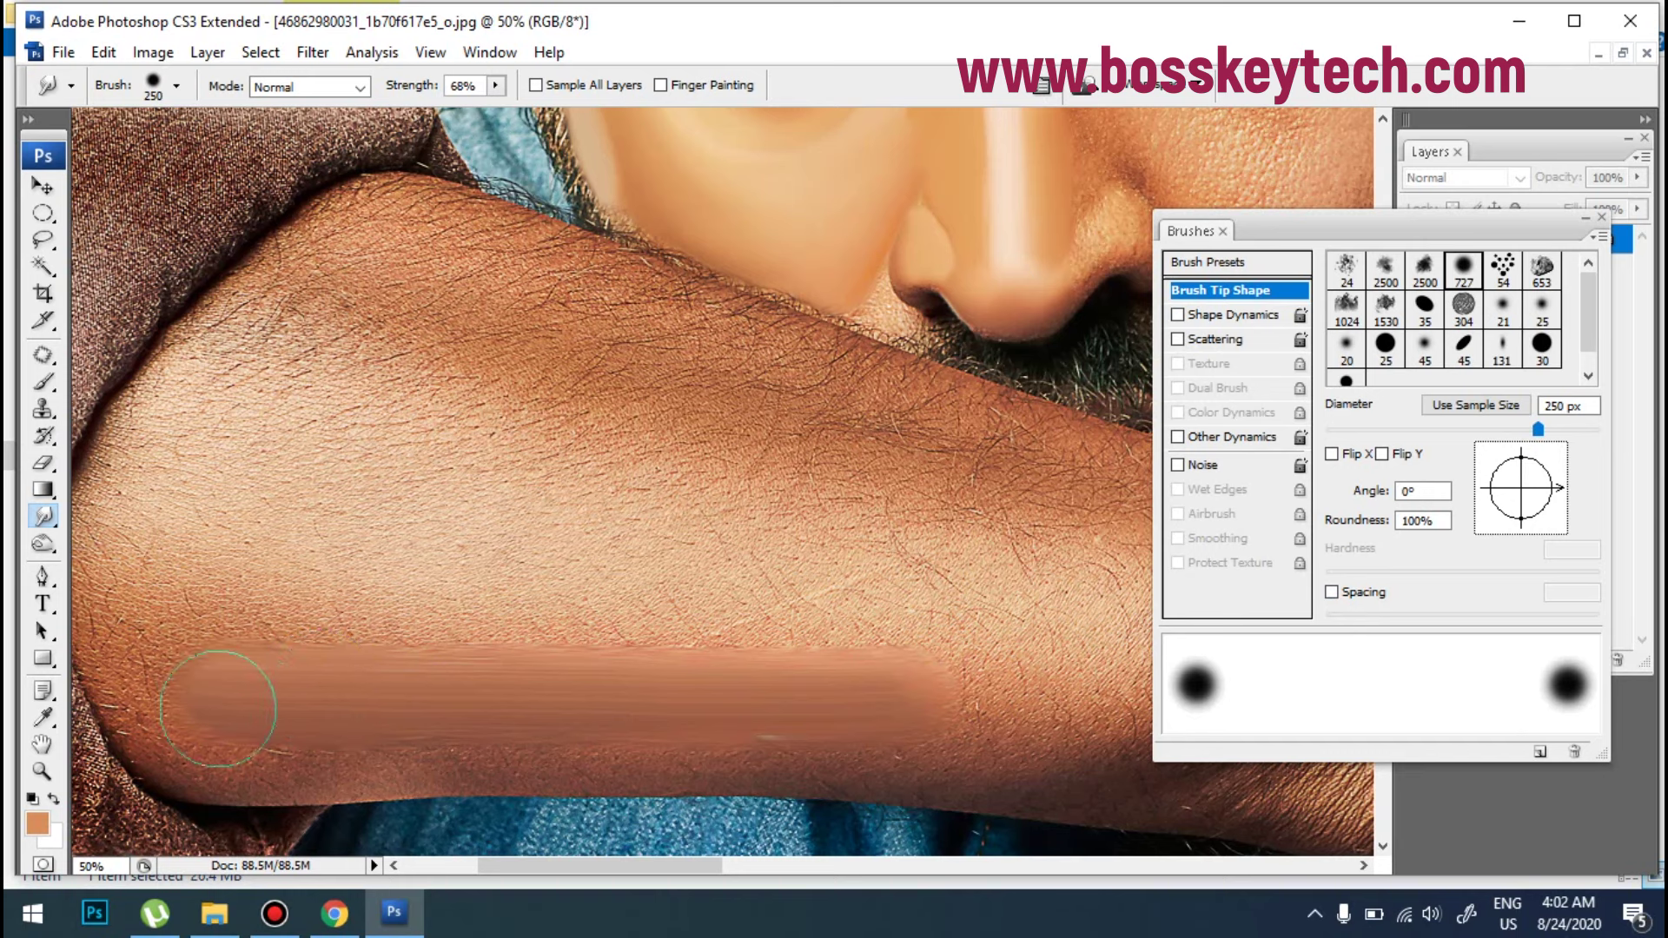
click(496, 85)
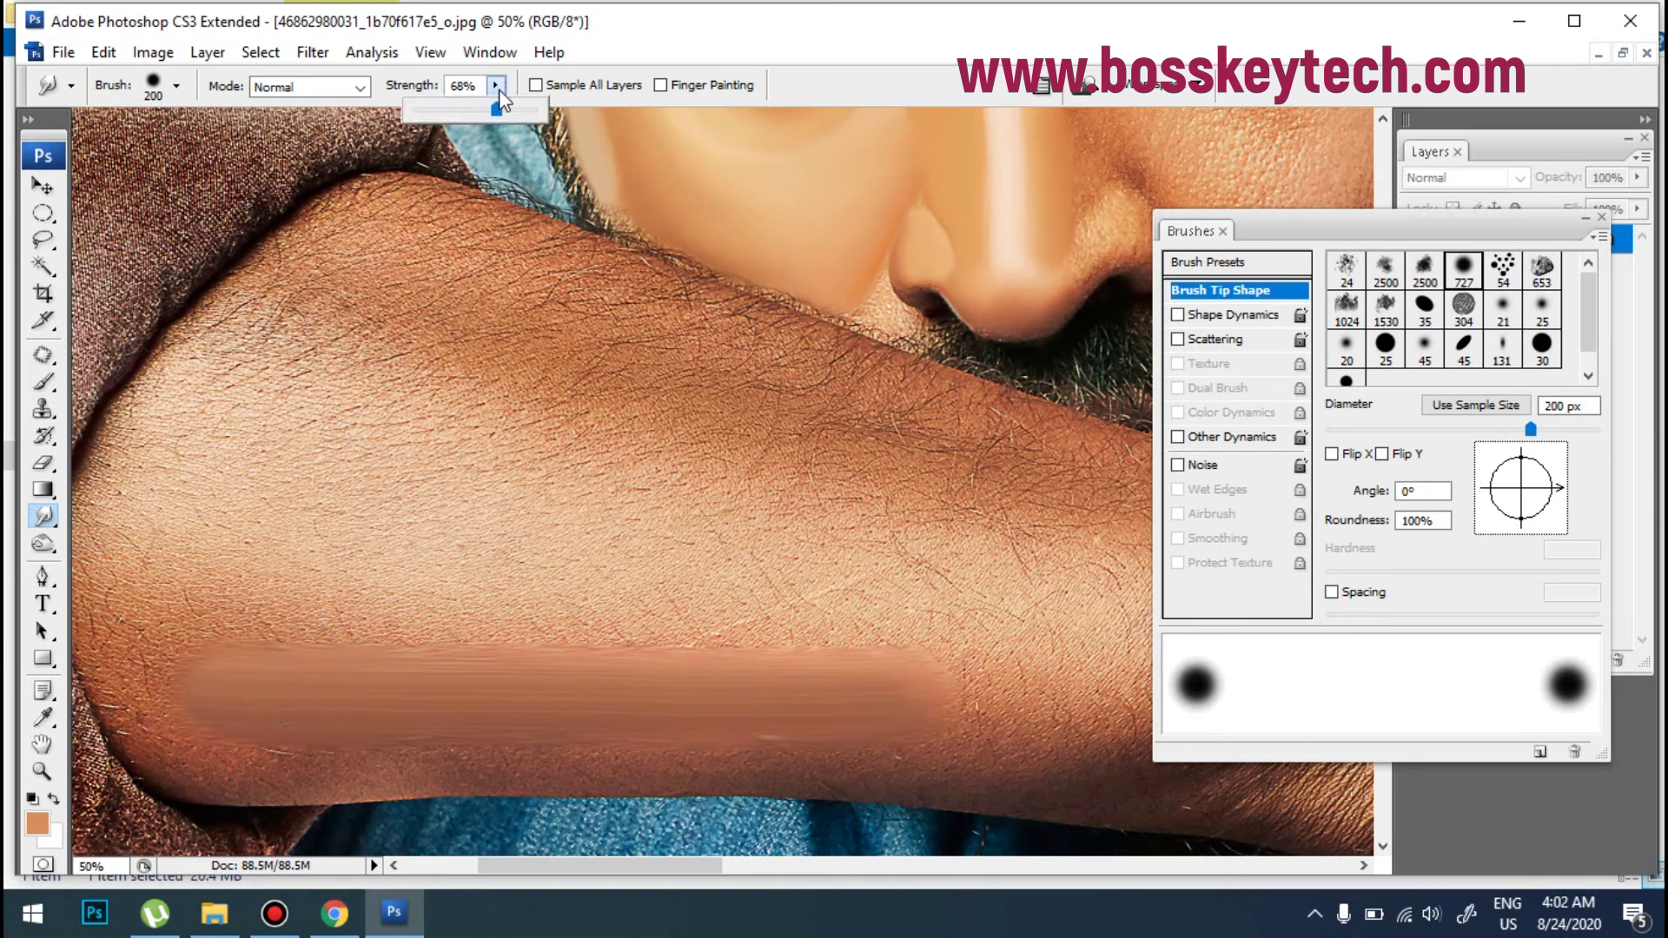
click(470, 110)
key(bracketright)
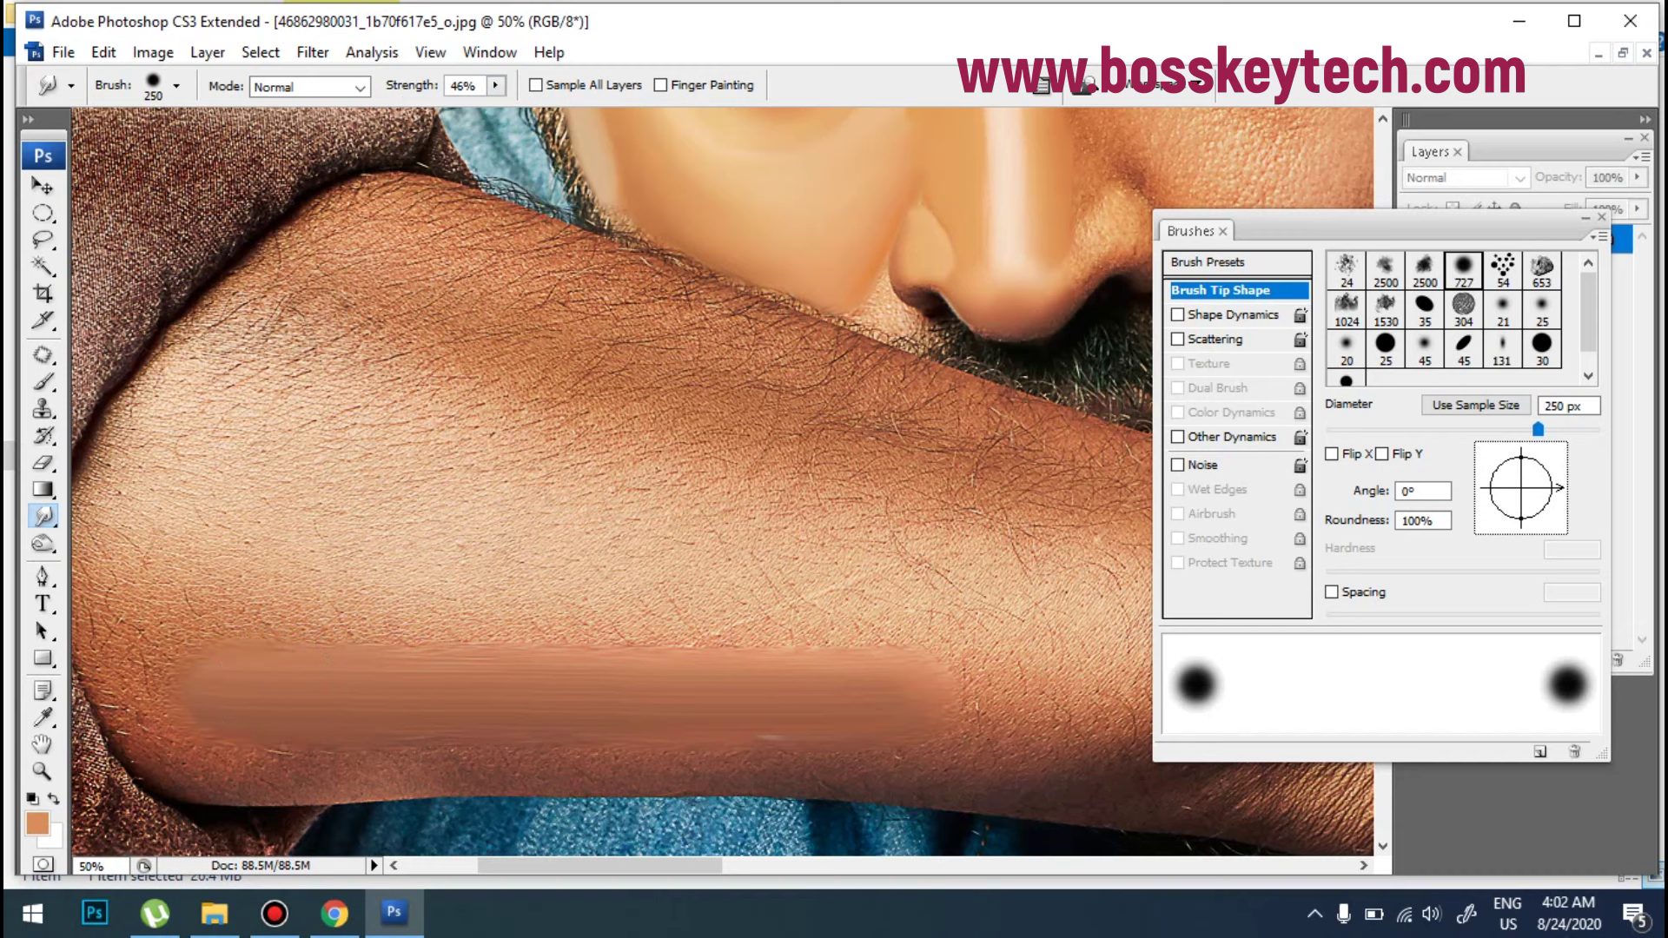
mouse_move(404, 700)
mouse_down()
mouse_move(867, 689)
mouse_move(975, 670)
mouse_up()
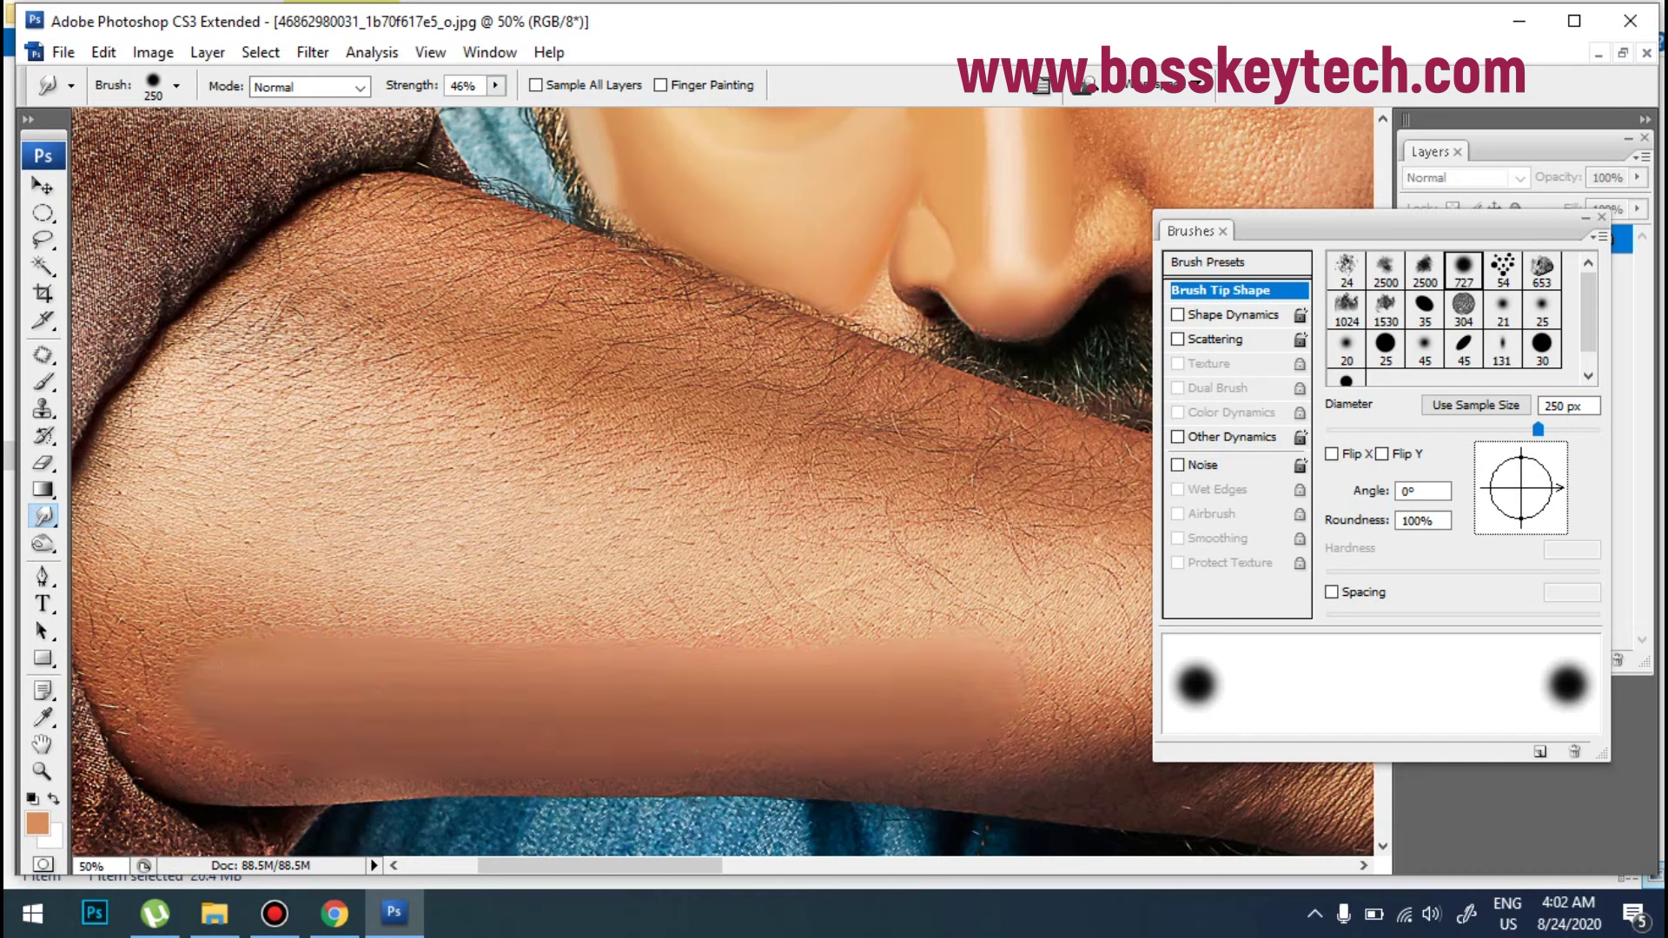
mouse_move(272, 707)
mouse_down()
mouse_move(176, 721)
mouse_move(202, 709)
mouse_move(194, 662)
mouse_move(211, 692)
mouse_move(322, 727)
mouse_move(219, 709)
mouse_move(434, 753)
mouse_move(316, 748)
mouse_move(1057, 757)
mouse_move(869, 745)
mouse_move(1043, 706)
mouse_up()
Step: Smooth the remaining textured forearm skin, including its left end, with 200–250 px brushes
key(bracketleft)
key(bracketleft)
key(bracketright)
key(bracketright)
mouse_move(366, 434)
mouse_down()
mouse_move(403, 473)
mouse_move(385, 481)
mouse_move(596, 526)
mouse_move(516, 502)
mouse_move(681, 515)
mouse_move(443, 482)
mouse_move(677, 542)
mouse_move(498, 514)
mouse_move(914, 574)
mouse_move(520, 559)
mouse_move(896, 587)
mouse_move(715, 553)
mouse_up()
mouse_move(200, 436)
mouse_down()
mouse_move(345, 469)
mouse_move(276, 418)
mouse_move(338, 393)
mouse_move(308, 385)
mouse_move(350, 400)
mouse_move(356, 458)
mouse_move(394, 440)
mouse_move(386, 412)
mouse_move(363, 408)
mouse_move(386, 407)
mouse_move(572, 457)
mouse_move(391, 446)
mouse_move(403, 455)
mouse_move(866, 516)
mouse_move(402, 568)
mouse_move(258, 559)
mouse_move(203, 531)
mouse_move(521, 616)
mouse_move(840, 616)
mouse_move(578, 619)
mouse_move(755, 624)
mouse_up()
key(bracketleft)
key(bracketright)
mouse_move(219, 585)
mouse_down()
mouse_move(331, 605)
mouse_move(312, 610)
mouse_move(243, 455)
mouse_move(246, 383)
mouse_move(321, 455)
mouse_move(647, 524)
mouse_up()
key(bracketleft)
mouse_move(507, 585)
mouse_down()
mouse_move(362, 505)
mouse_move(227, 489)
mouse_move(166, 523)
mouse_move(164, 421)
mouse_up()
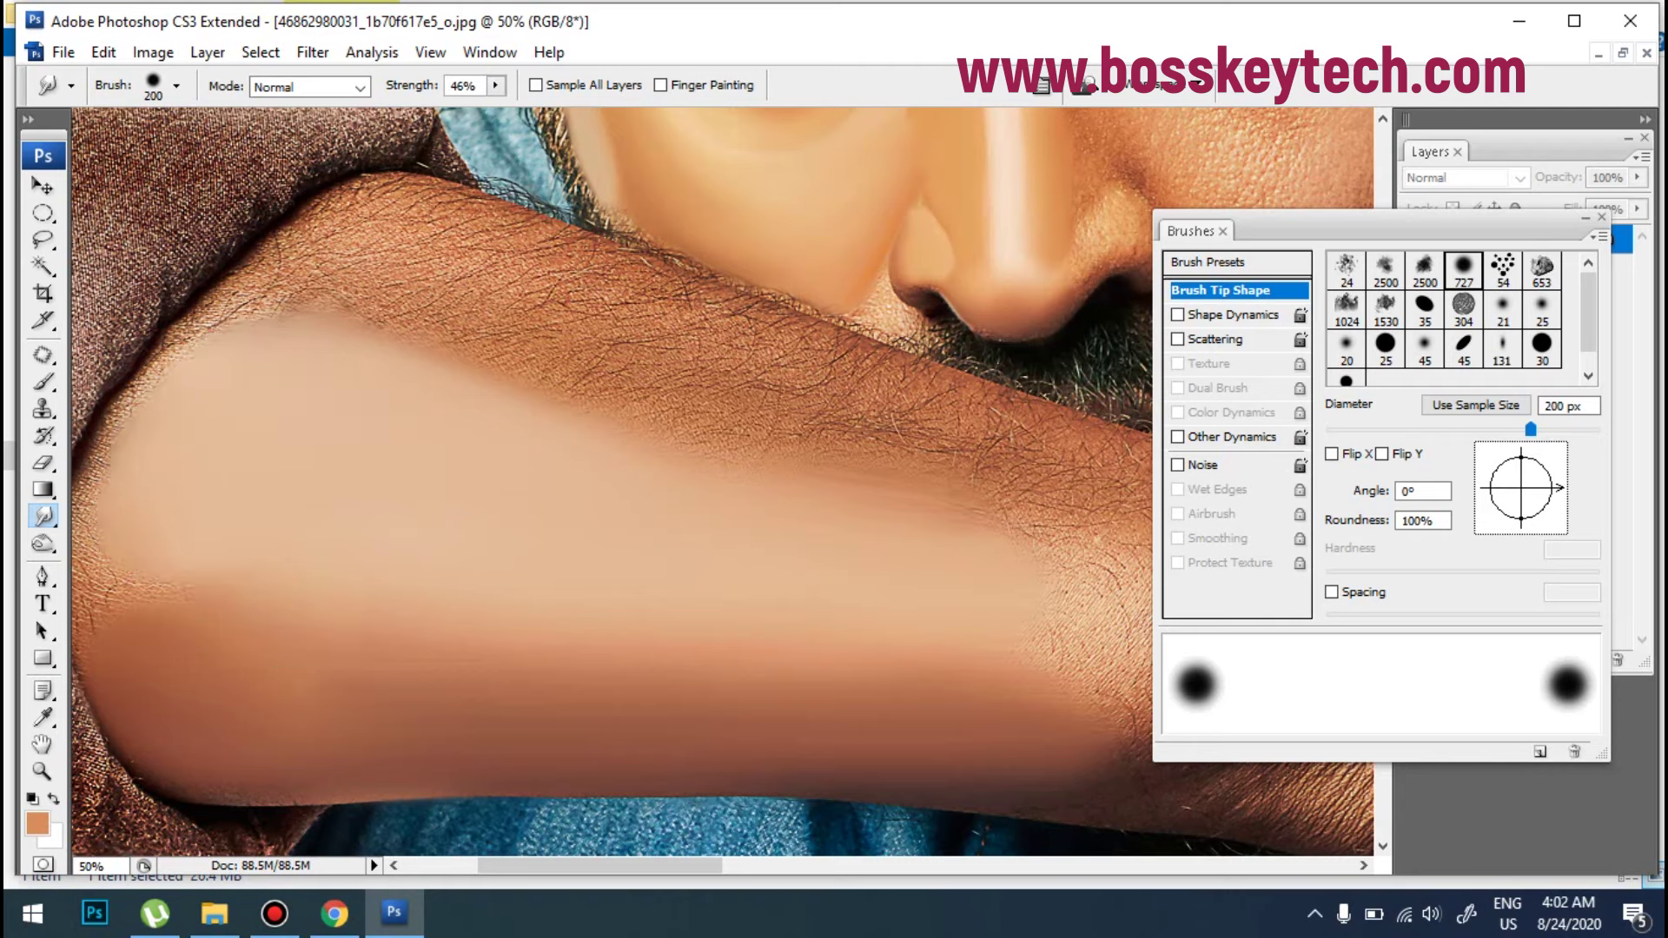
key(i)
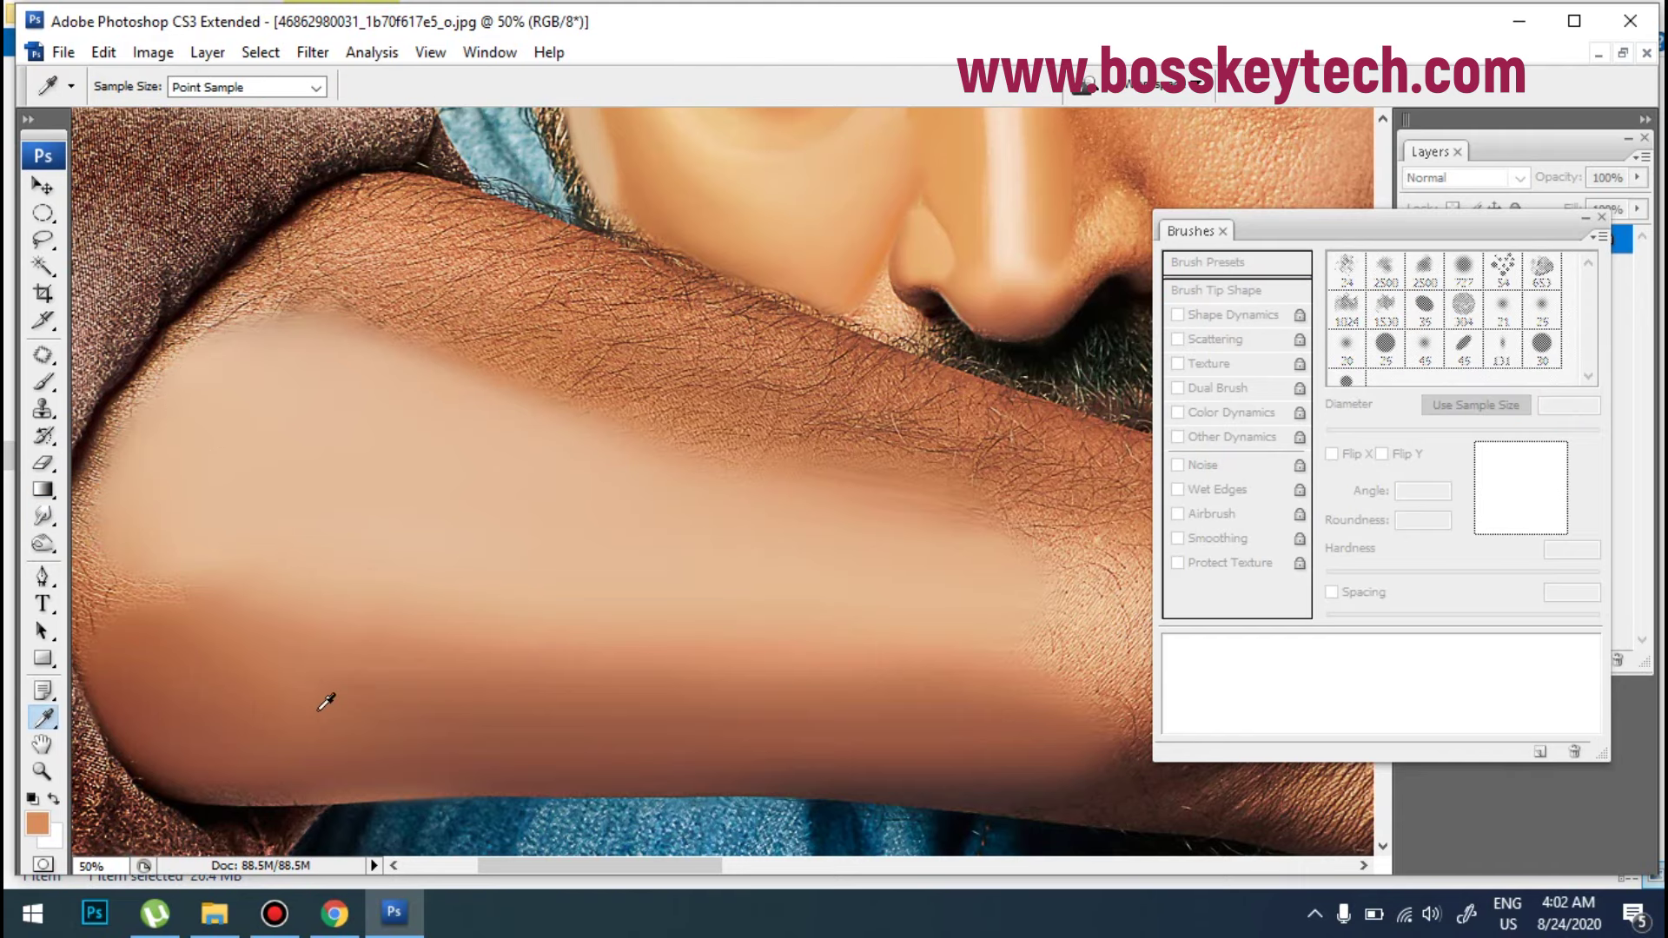
Step: Set the foreground colour to darker brown #9f5329 and dab it on the lower forearm with the Smudge tool
click(44, 823)
click(1285, 348)
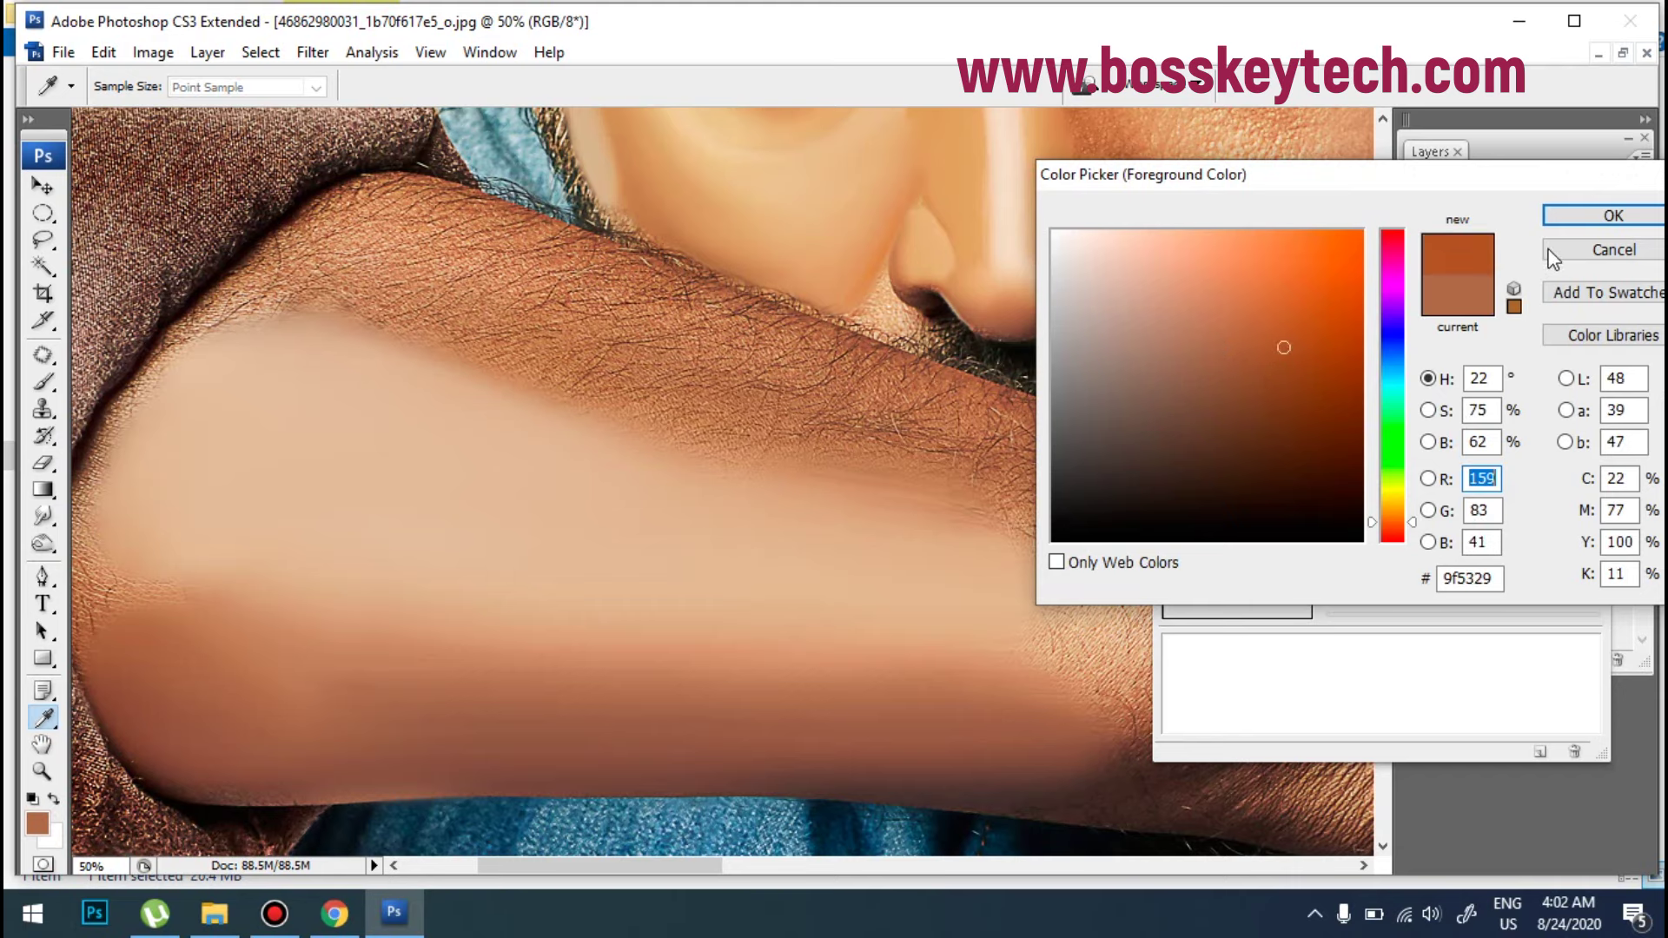
click(1607, 217)
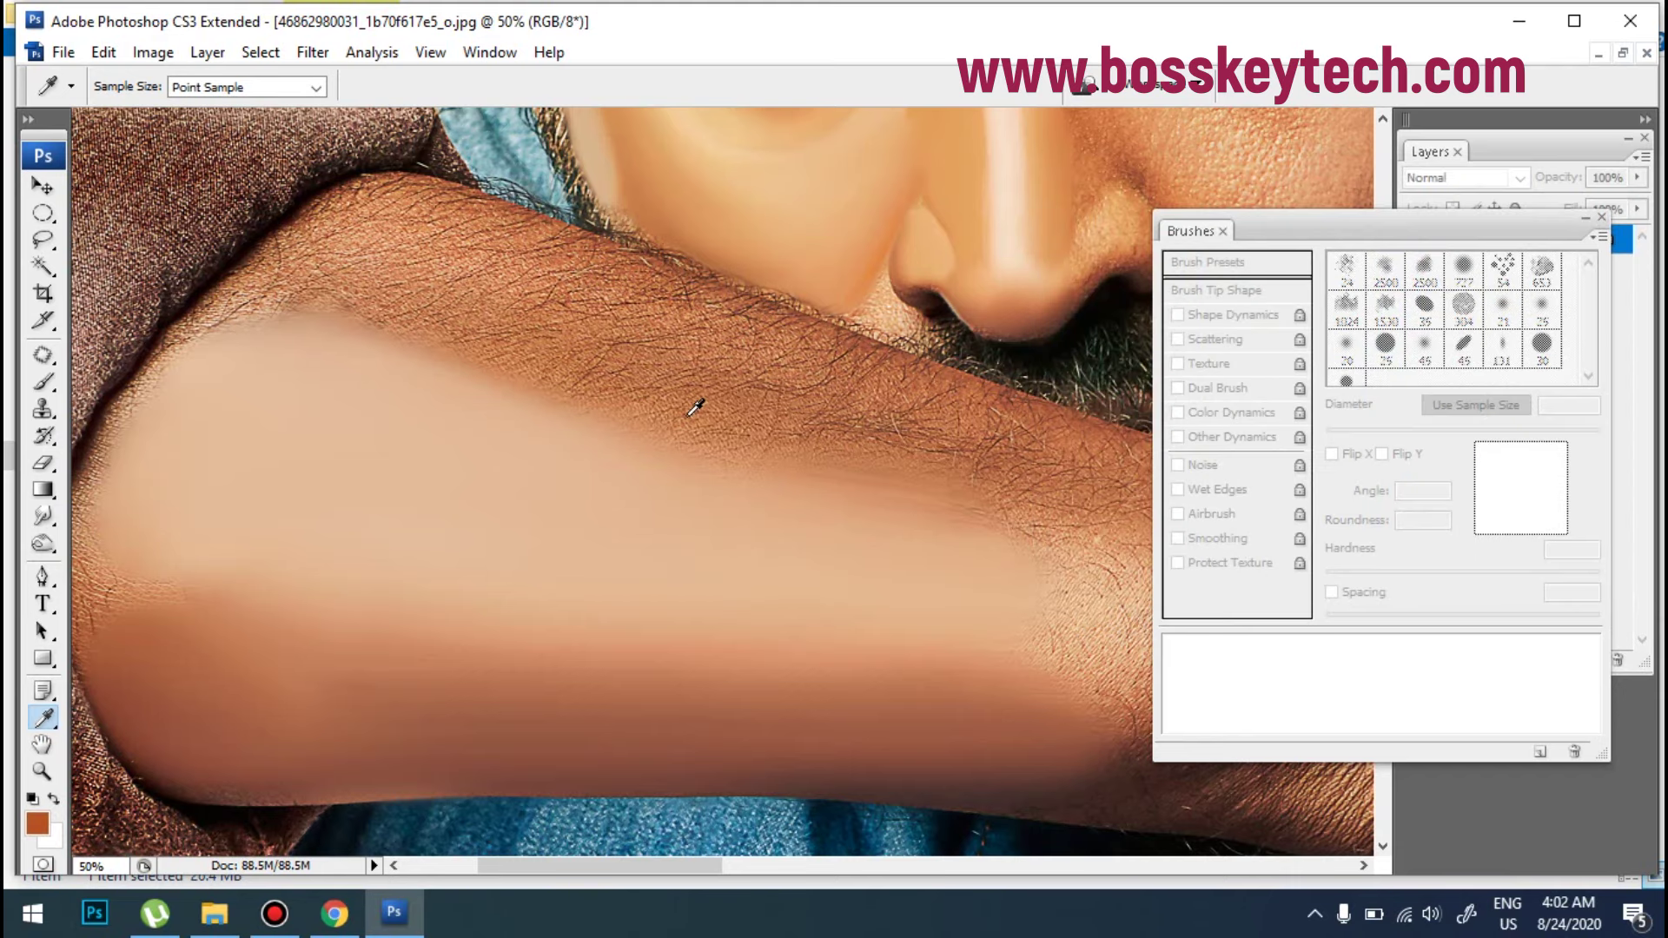
click(44, 515)
click(324, 680)
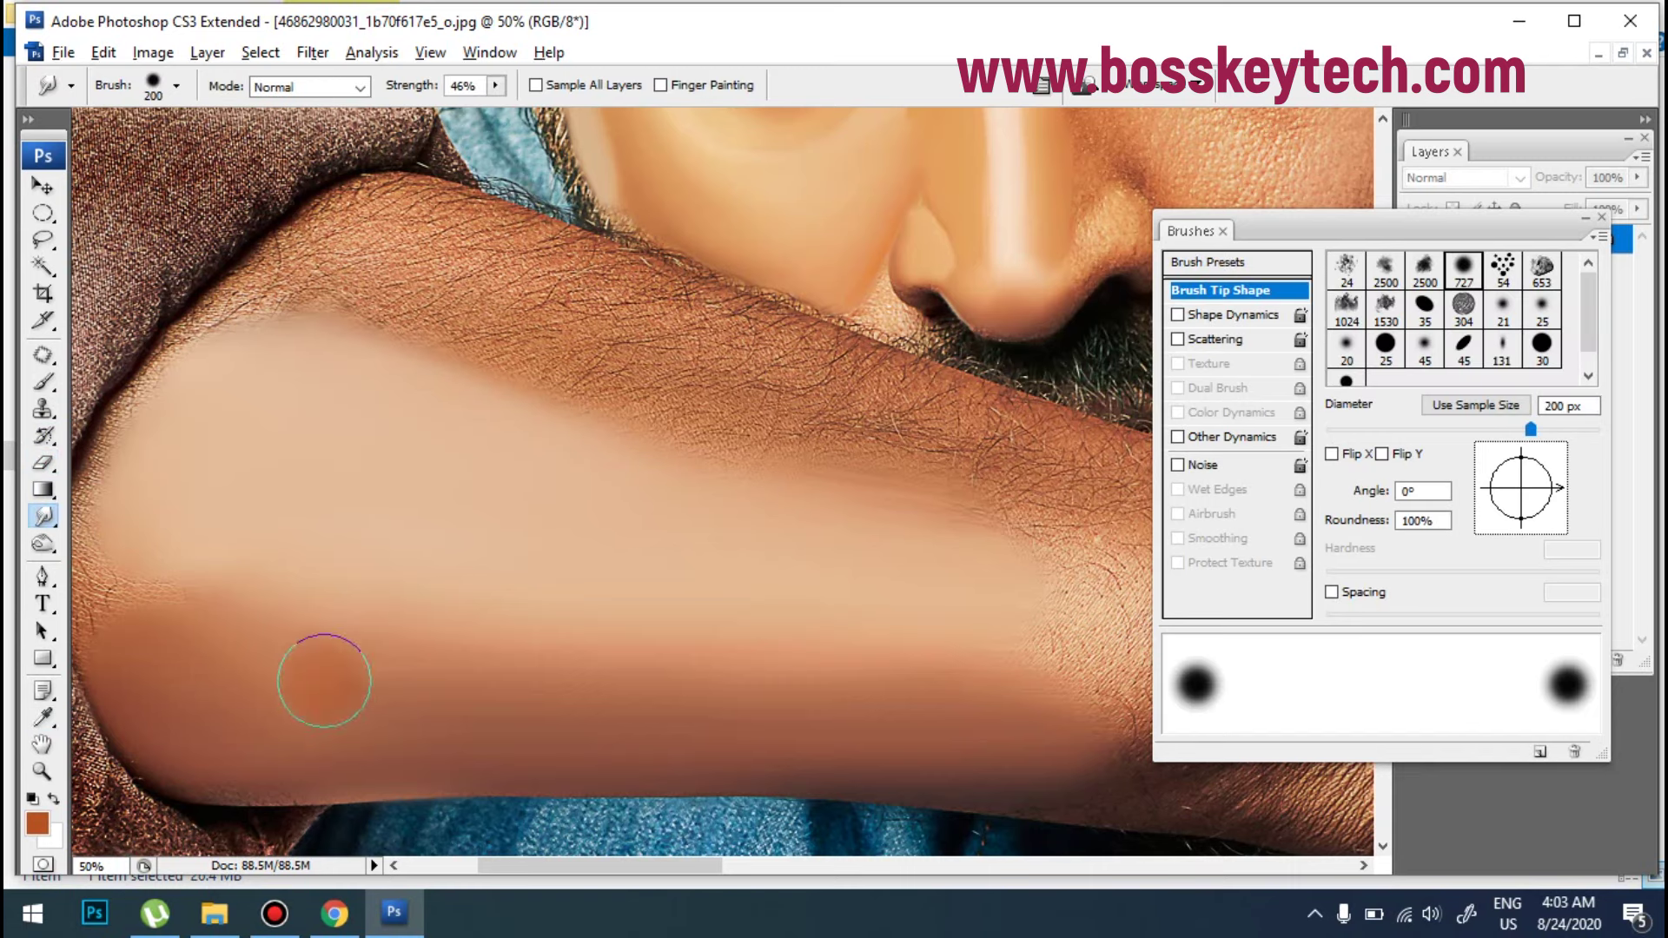
Step: Blend three darker brown dabs into soft streaks along the forearm skin
mouse_move(320, 680)
mouse_down()
mouse_move(372, 678)
mouse_move(276, 677)
mouse_move(566, 677)
mouse_move(395, 691)
mouse_up()
click(474, 694)
mouse_move(473, 694)
mouse_down()
mouse_move(639, 695)
mouse_move(424, 695)
mouse_move(774, 695)
mouse_move(402, 699)
mouse_move(757, 698)
mouse_up()
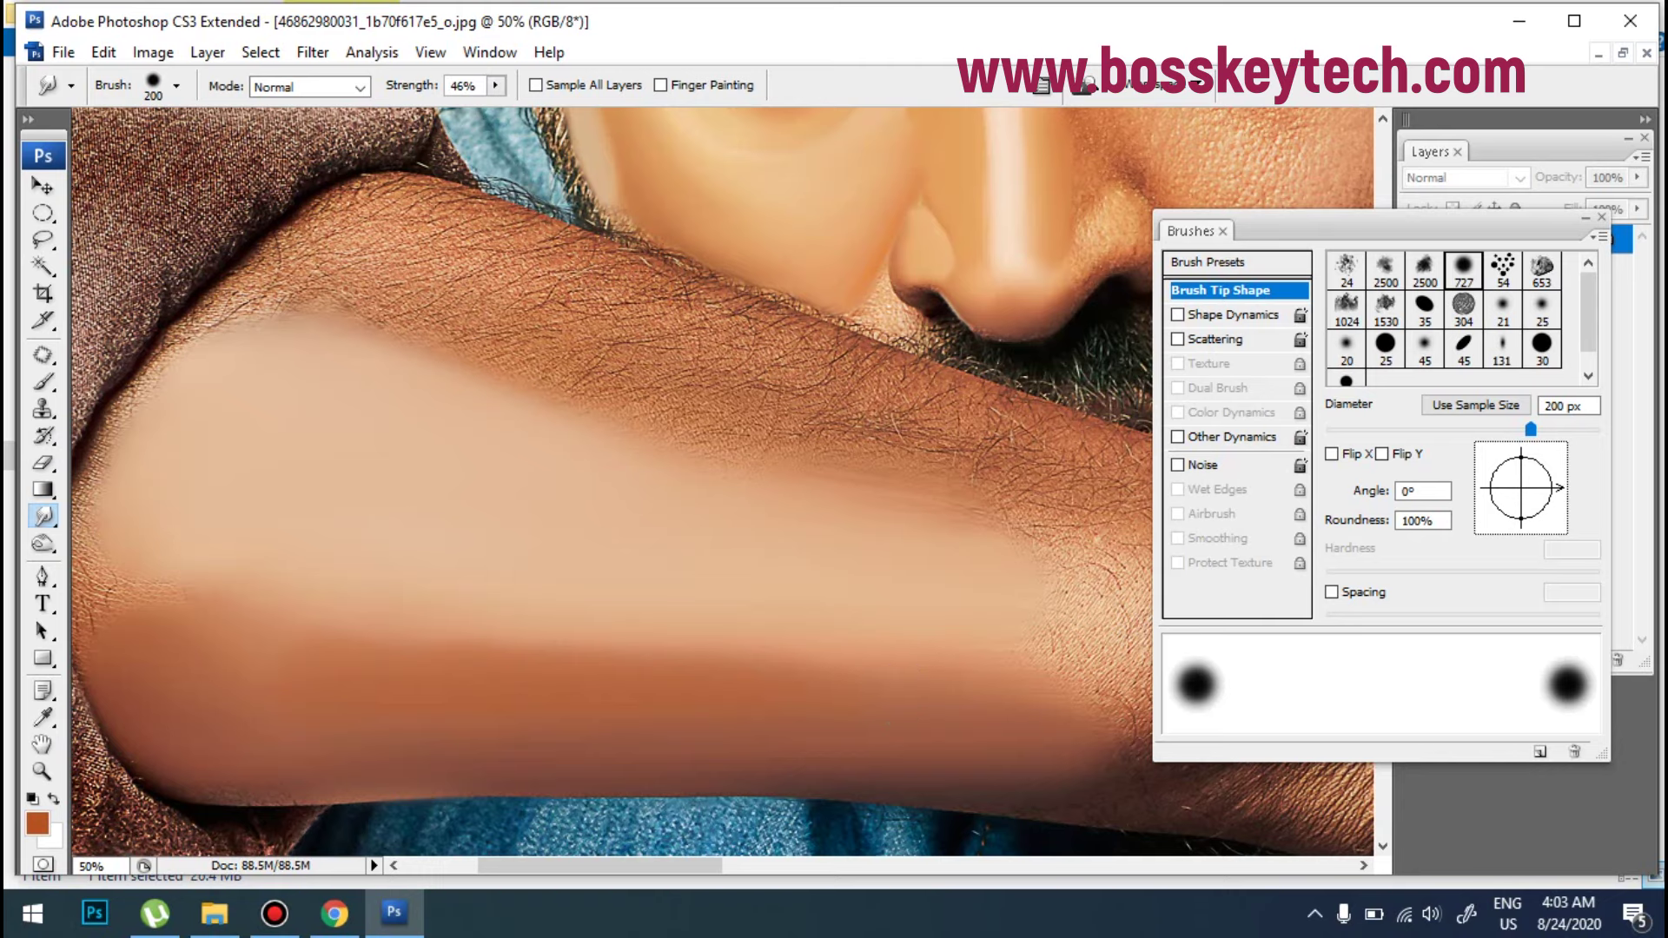
click(199, 668)
mouse_move(199, 668)
mouse_down()
mouse_move(331, 673)
mouse_move(188, 661)
mouse_move(526, 682)
mouse_up()
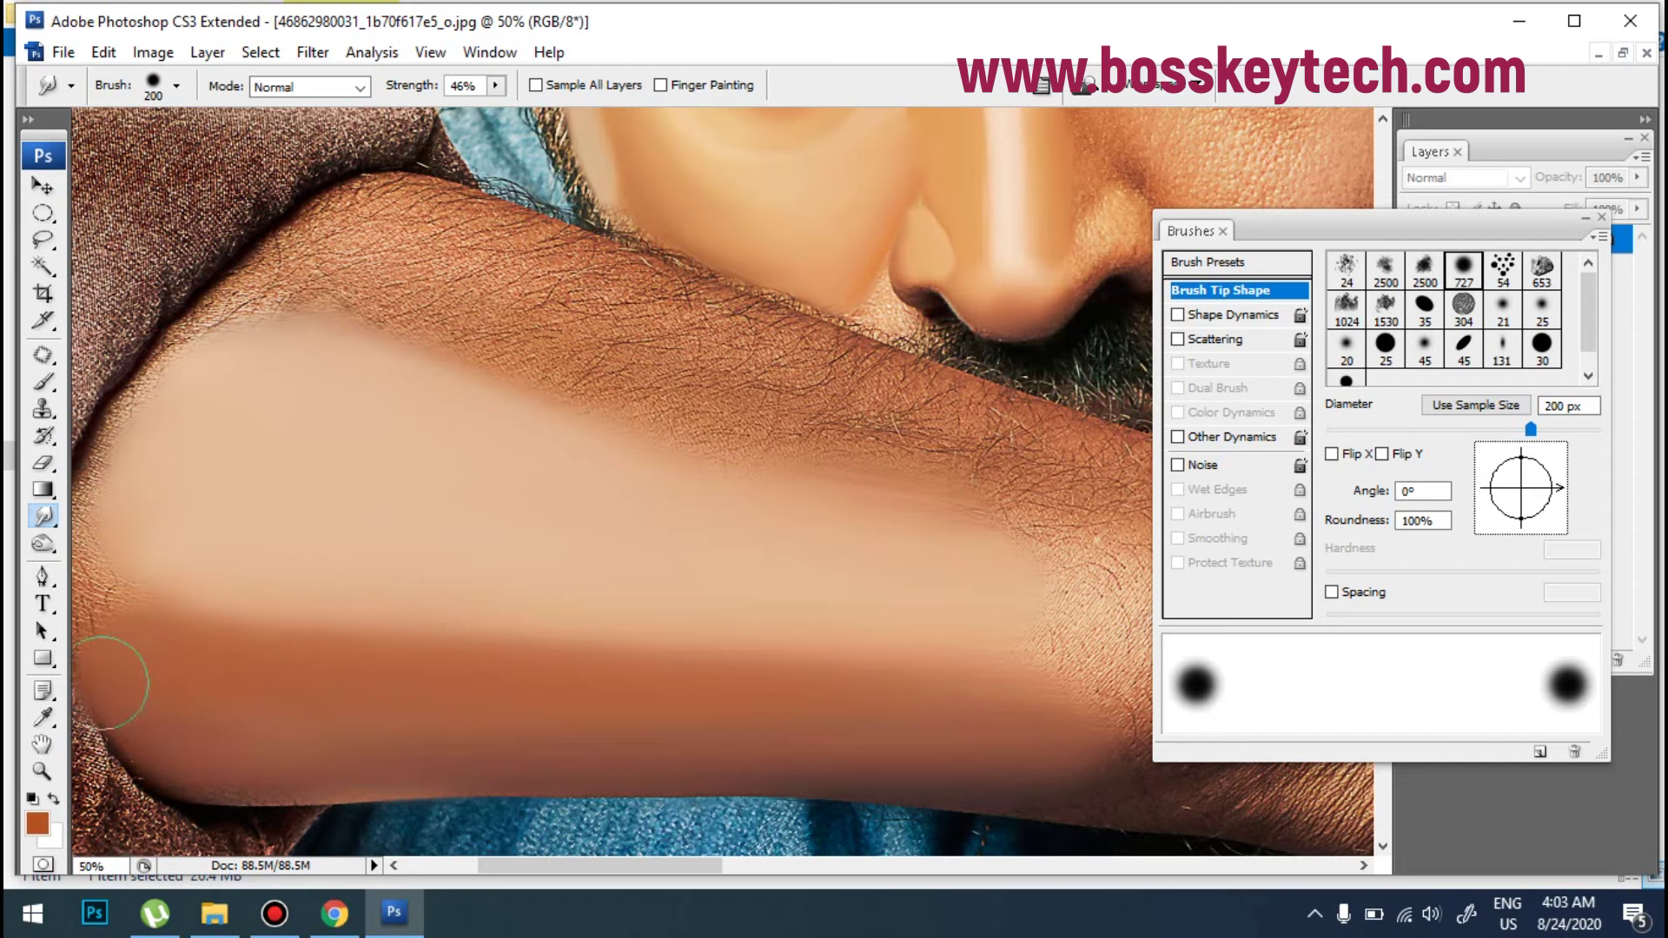
Step: Turn on brush spacing, shrink the brush to 150 px, and blend the light-to-brown skin boundary
click(1364, 592)
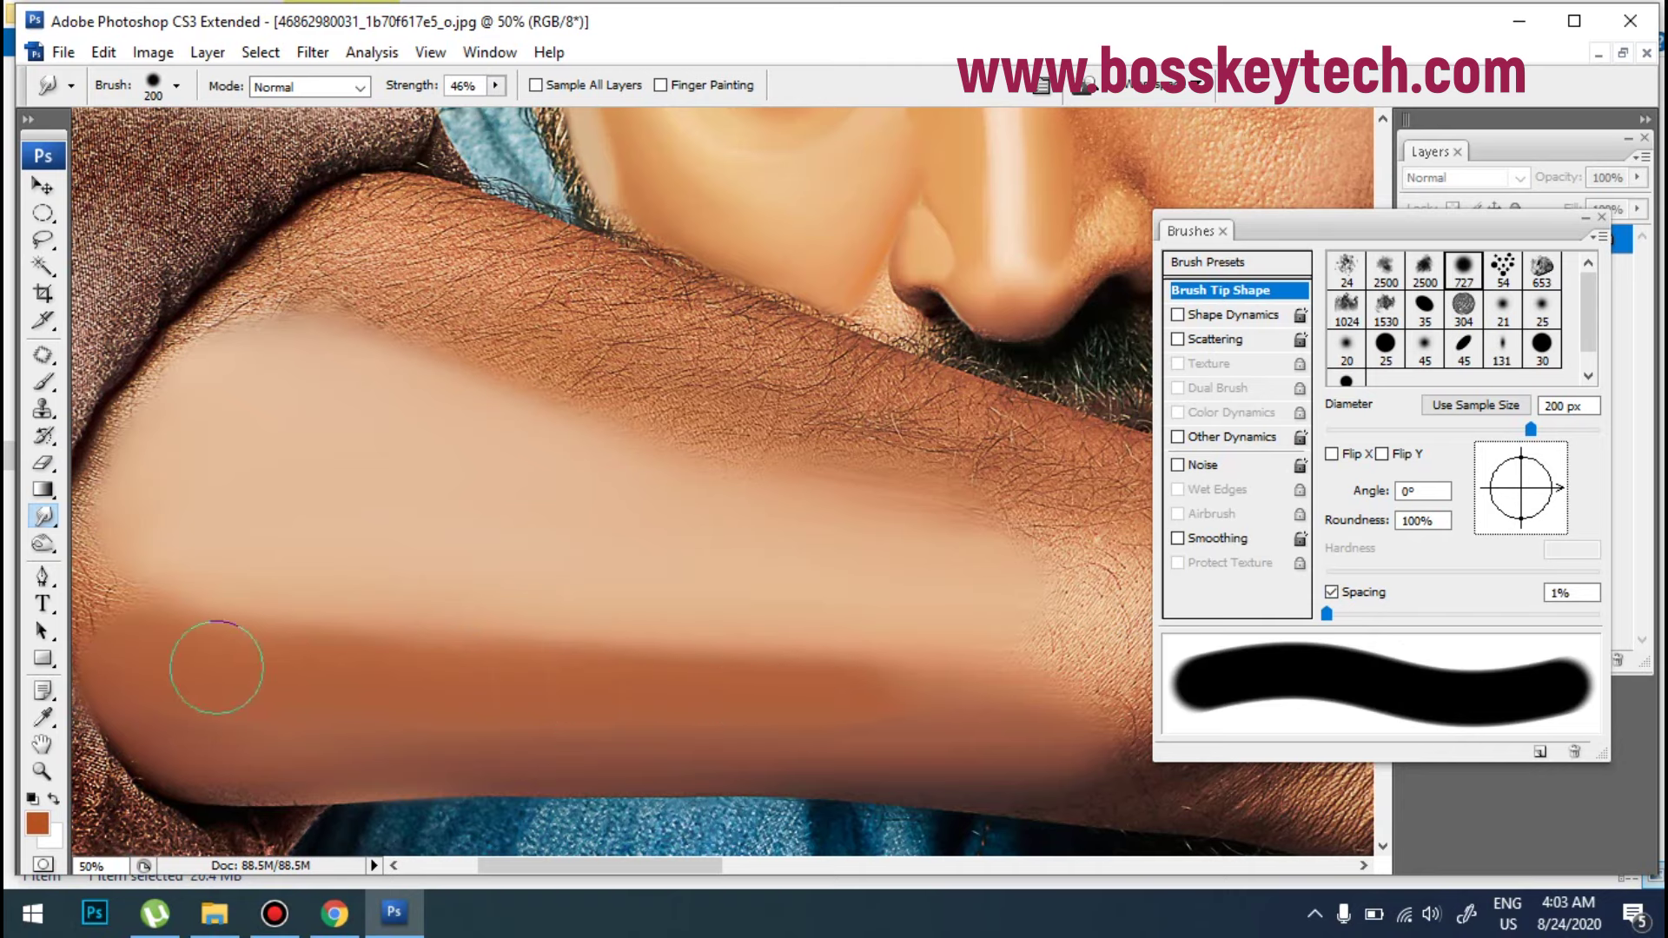
key(bracketleft)
key(bracketleft)
drag(1015, 665, 779, 686)
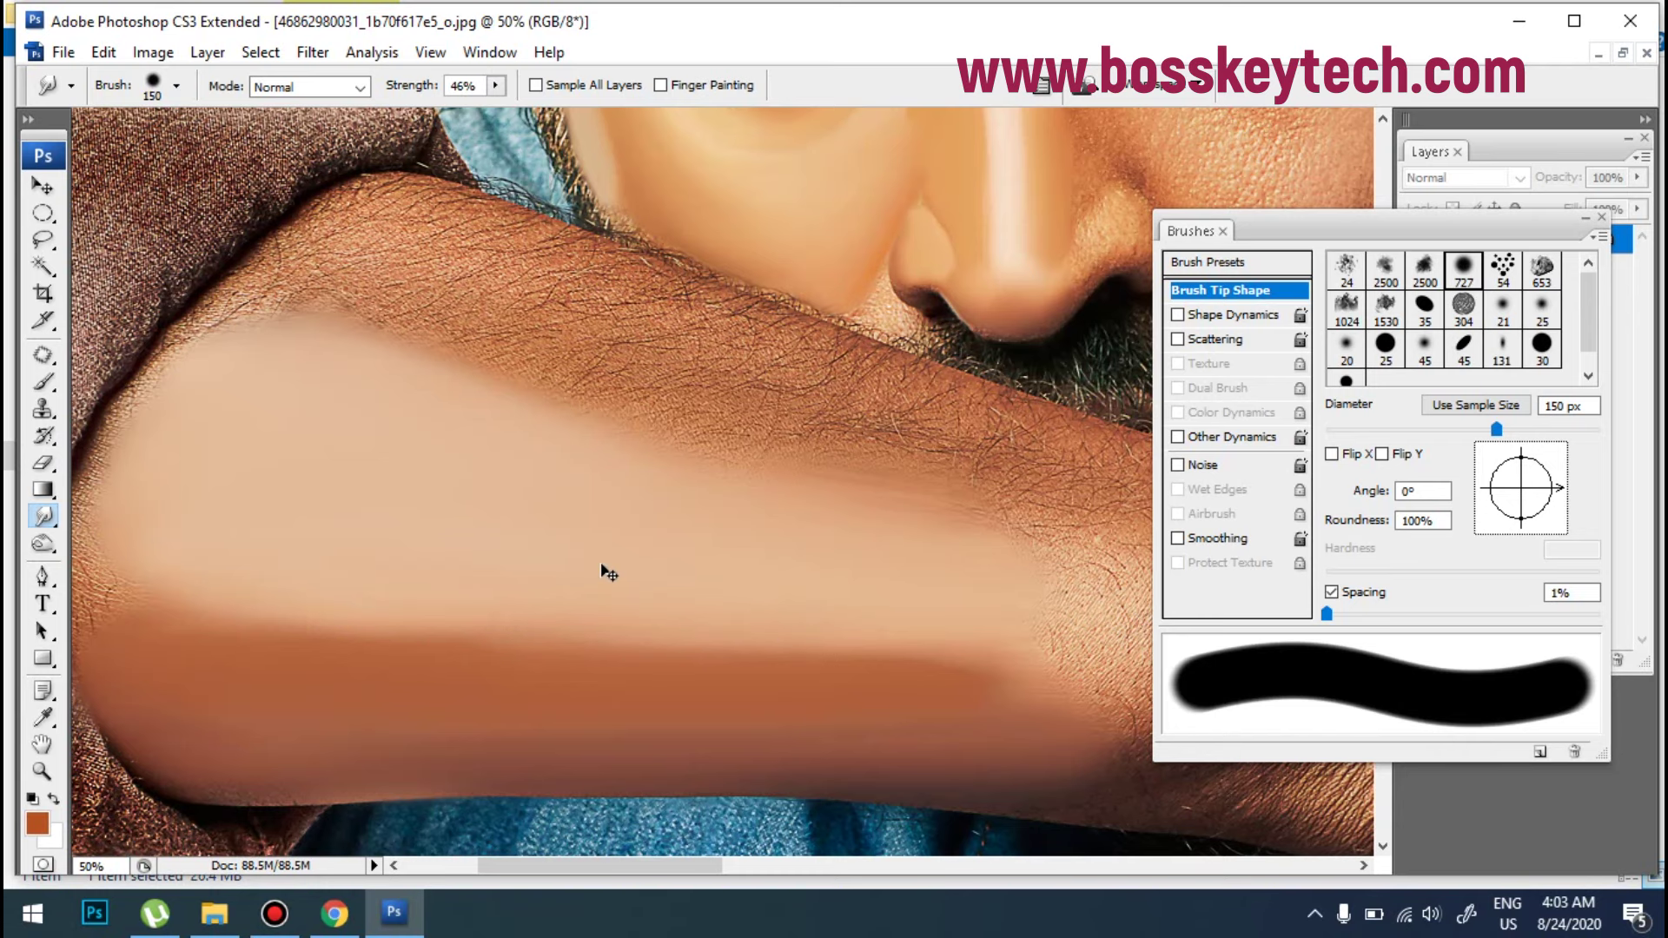
key(ctrl+minus)
key(ctrl+minus)
key(ctrl+minus)
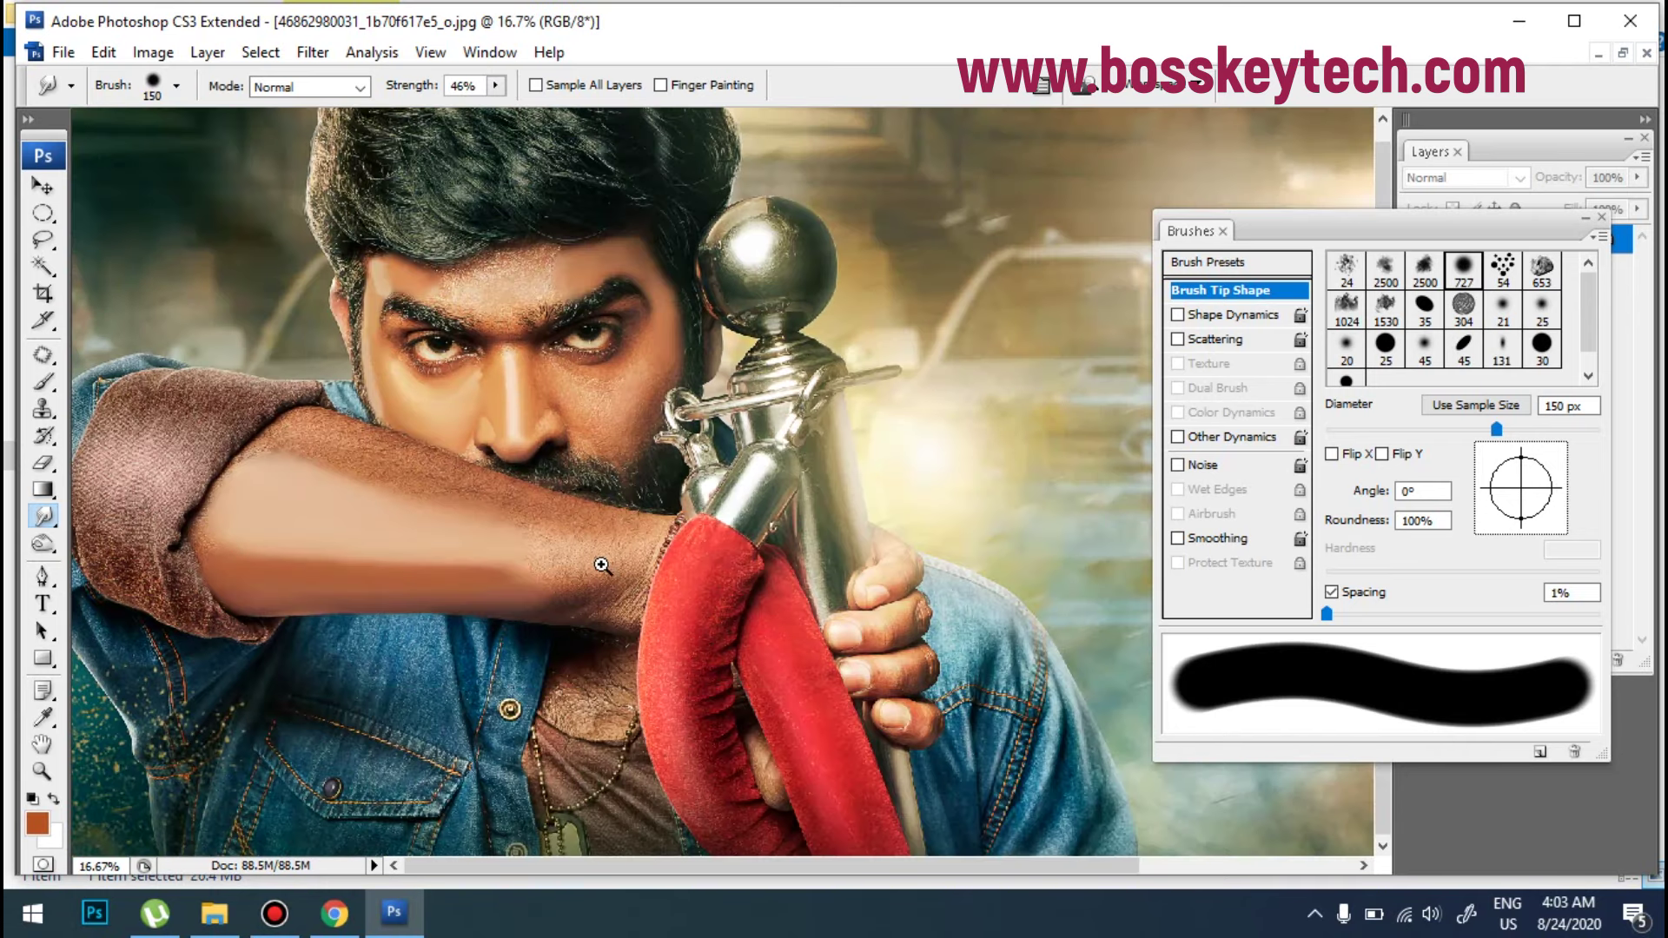
Step: Zoom in on the forearm and smear the hairy skin smooth with brush spacing off
drag(639, 680, 157, 404)
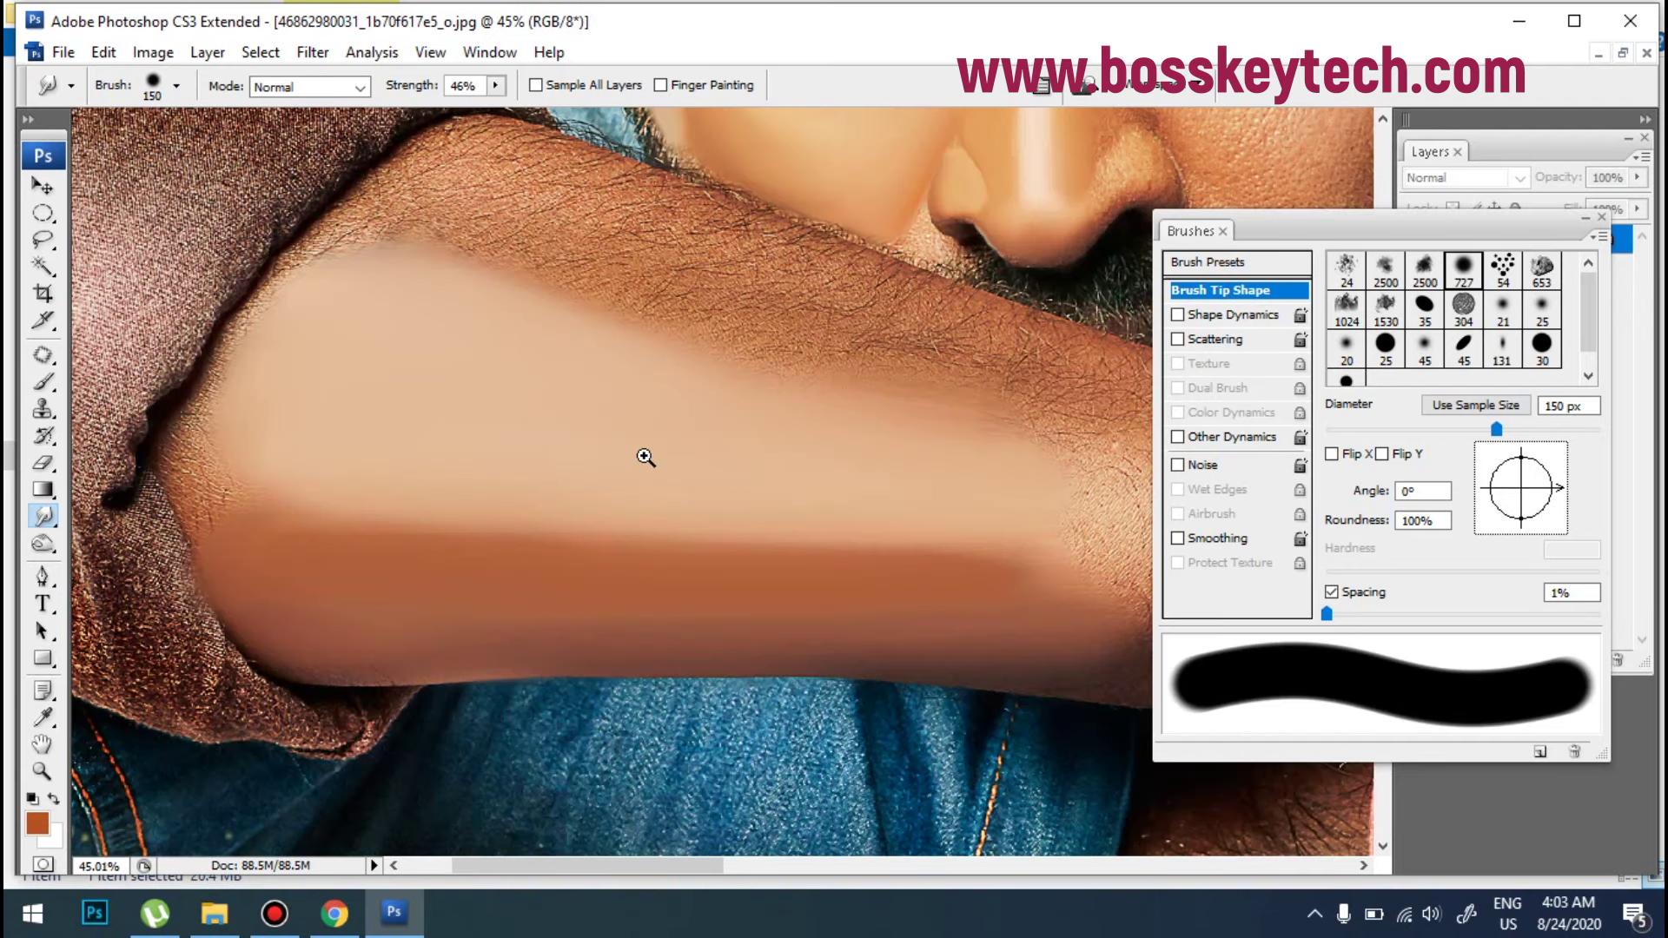
drag(588, 531, 670, 541)
drag(737, 479, 535, 596)
drag(490, 388, 541, 402)
click(1331, 591)
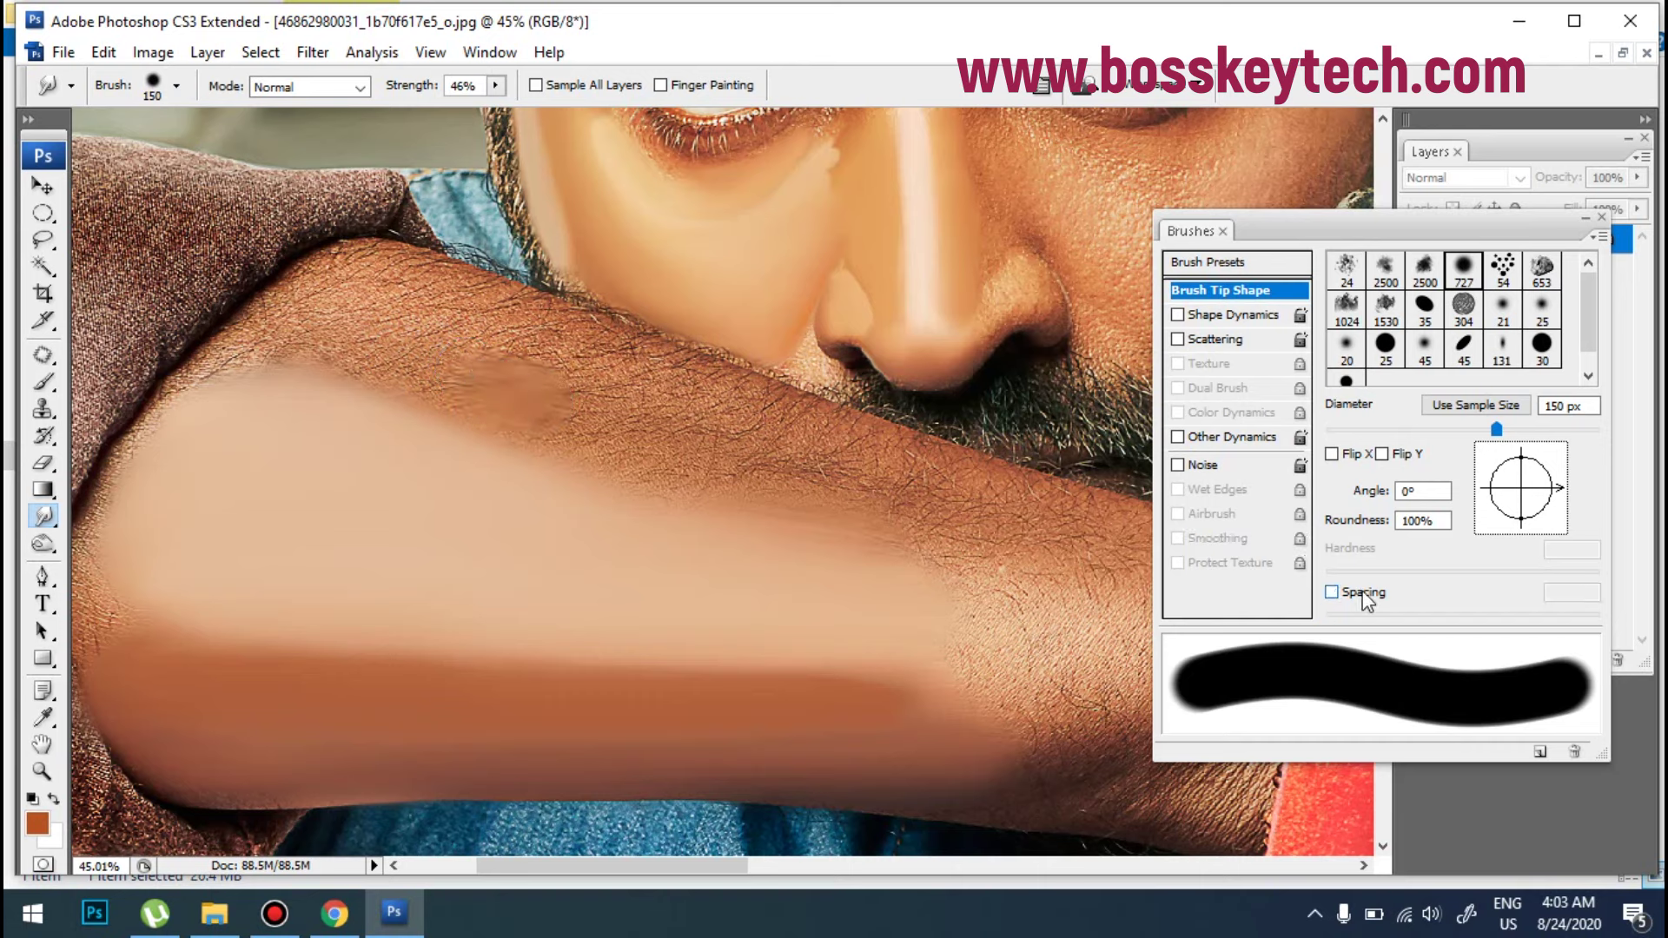
drag(396, 365, 671, 442)
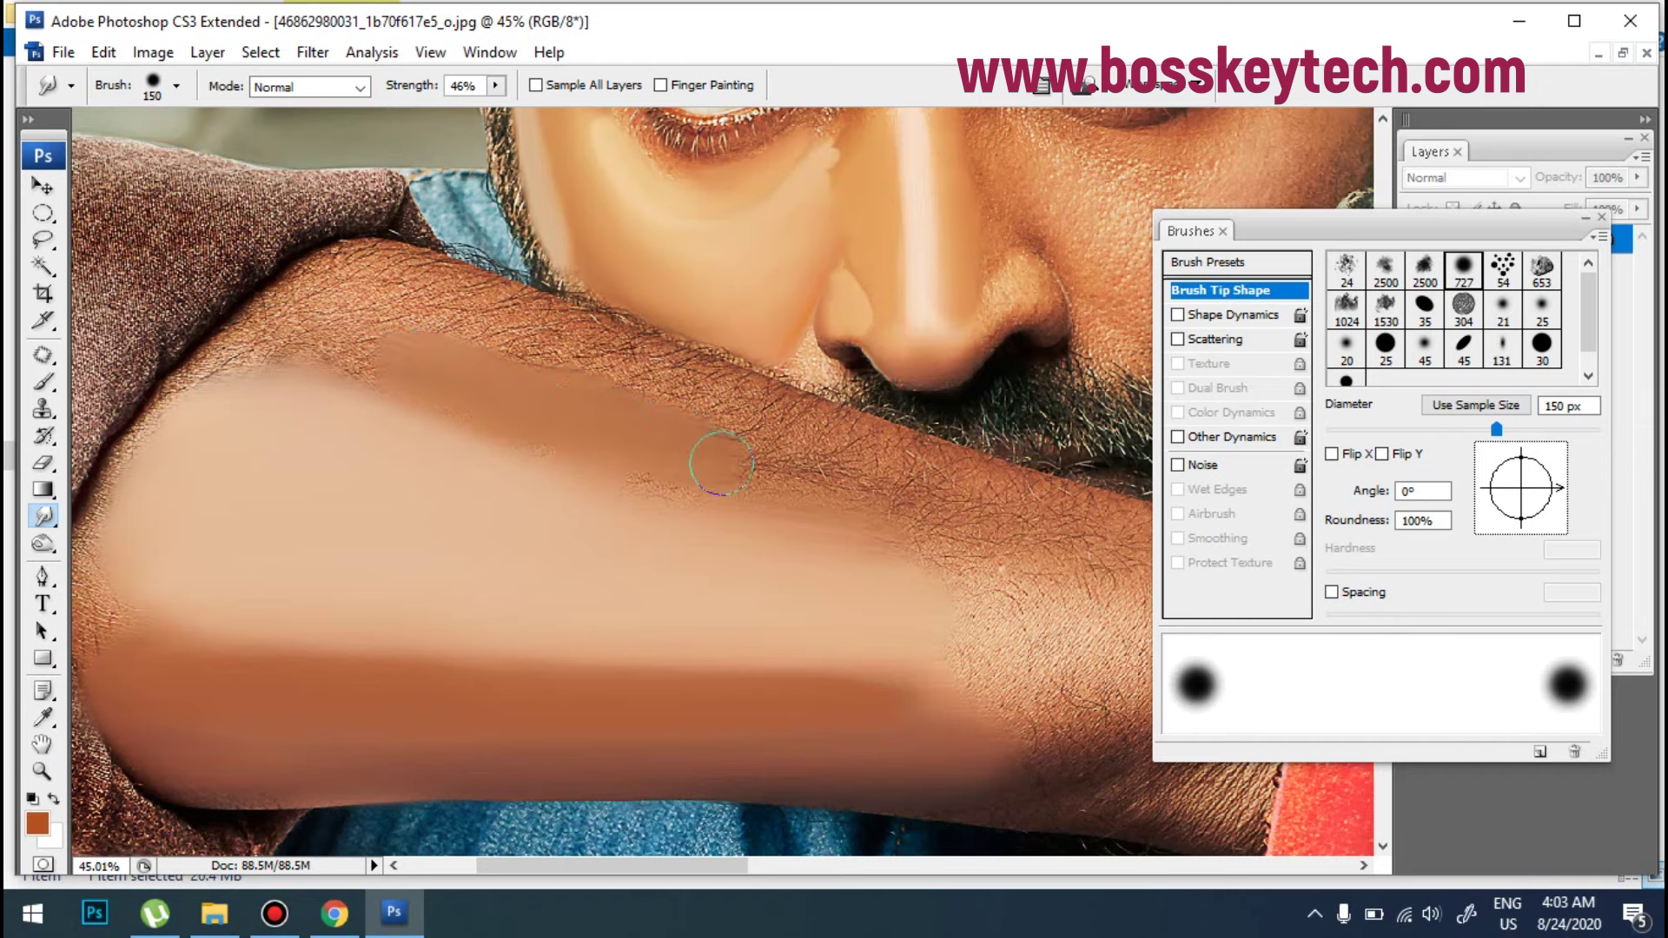
mouse_move(406, 376)
mouse_down()
mouse_move(313, 354)
mouse_move(310, 335)
mouse_up()
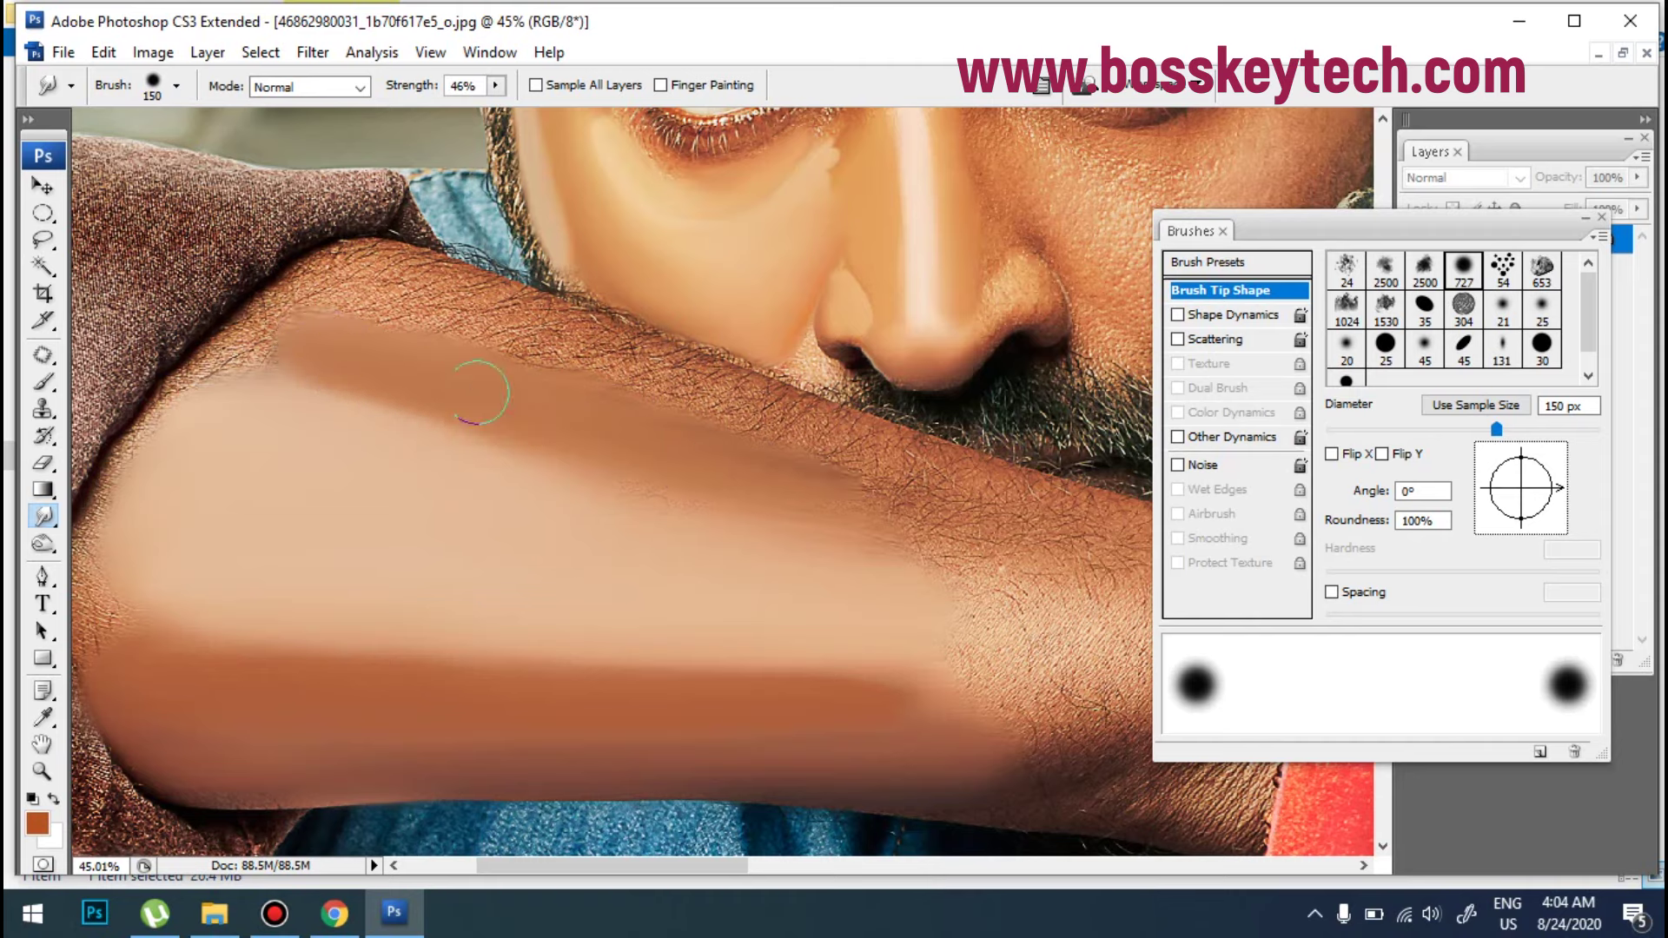
mouse_move(288, 344)
mouse_down()
mouse_move(342, 342)
mouse_move(812, 509)
mouse_move(642, 468)
mouse_move(786, 493)
mouse_move(580, 487)
mouse_move(710, 526)
mouse_up()
drag(563, 508, 711, 513)
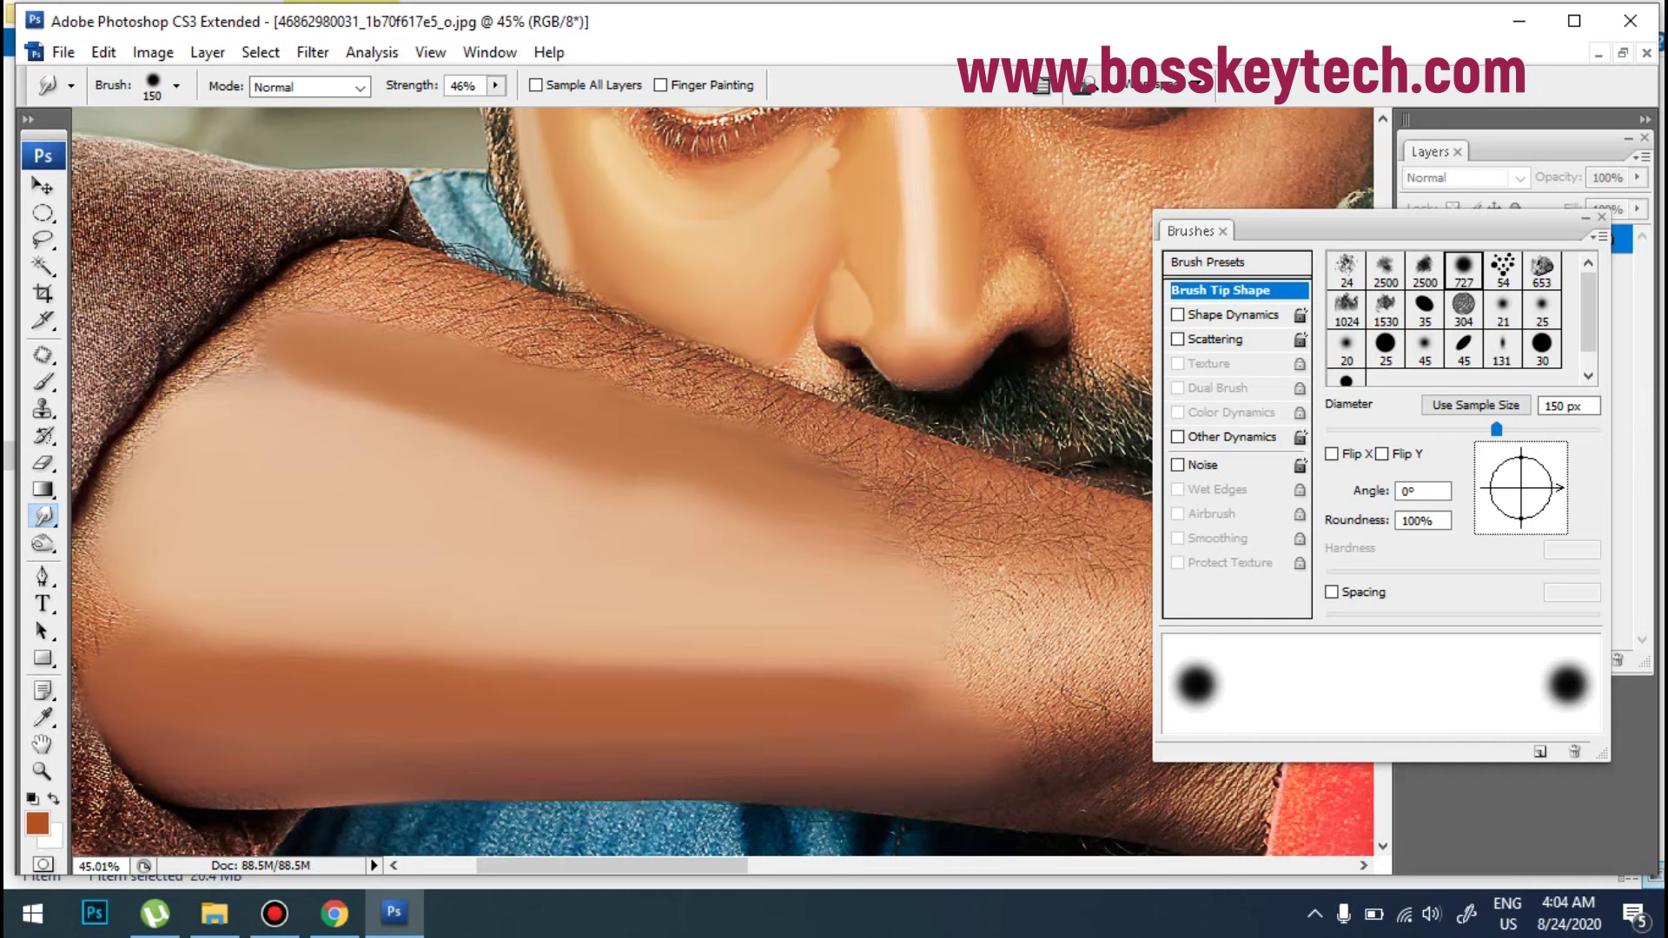
Step: Enlarge the brush to 250 px with 1% spacing and smooth the remaining skin toward the wrist
key(bracketright)
key(bracketright)
click(1362, 598)
key(bracketright)
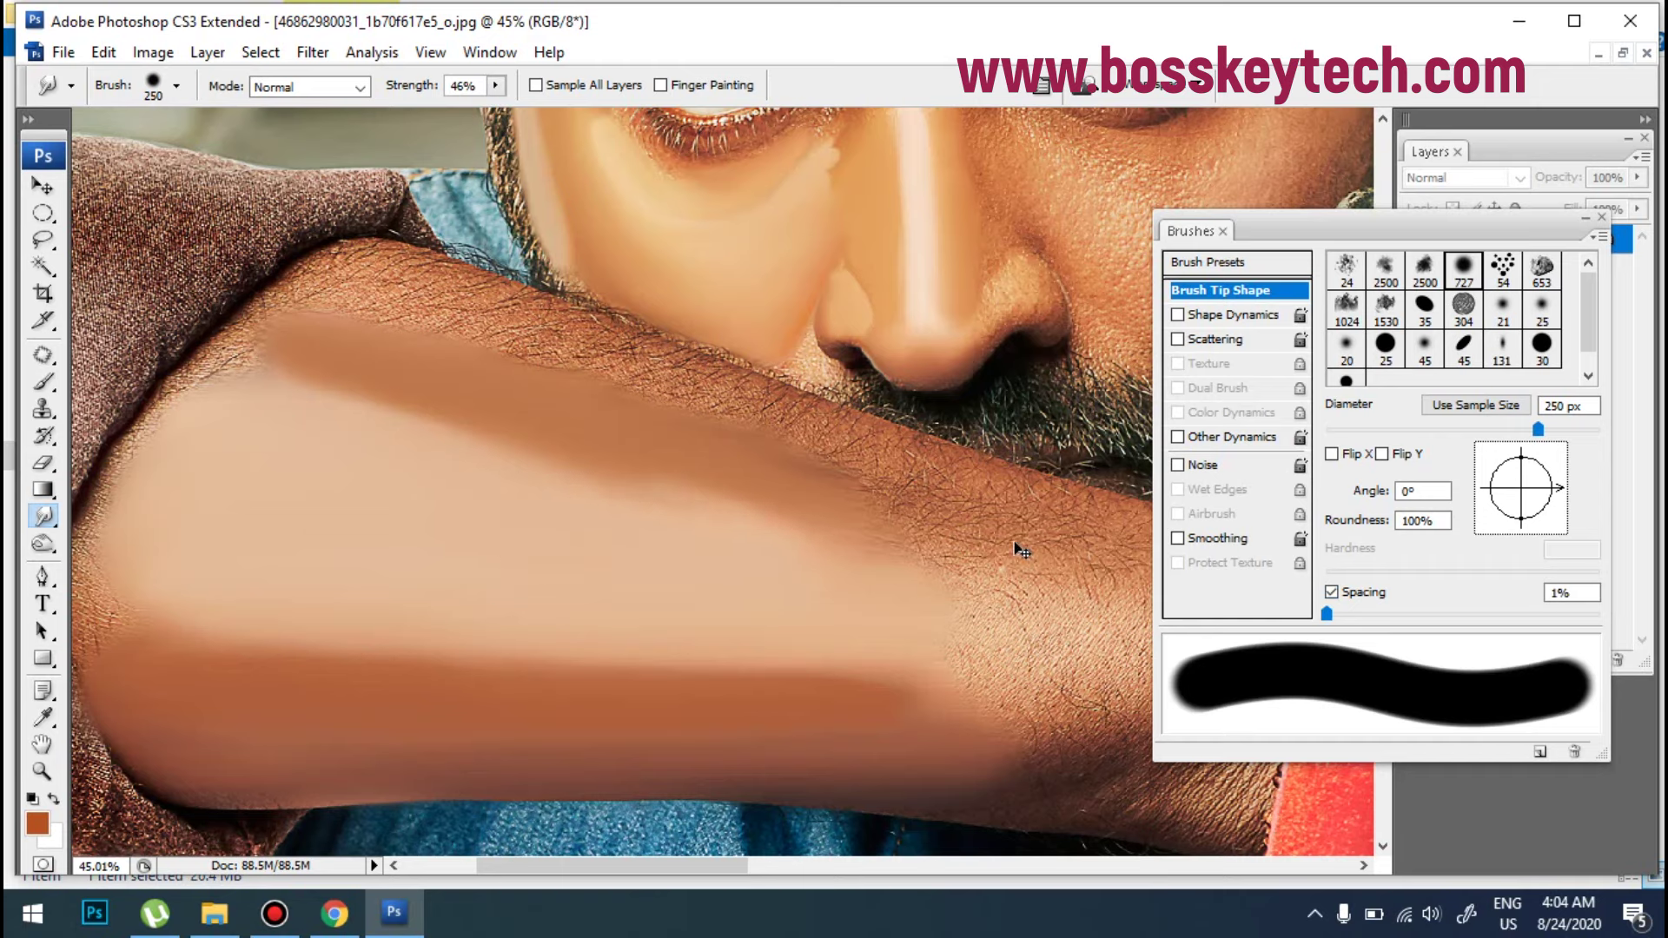
click(1340, 593)
click(1339, 593)
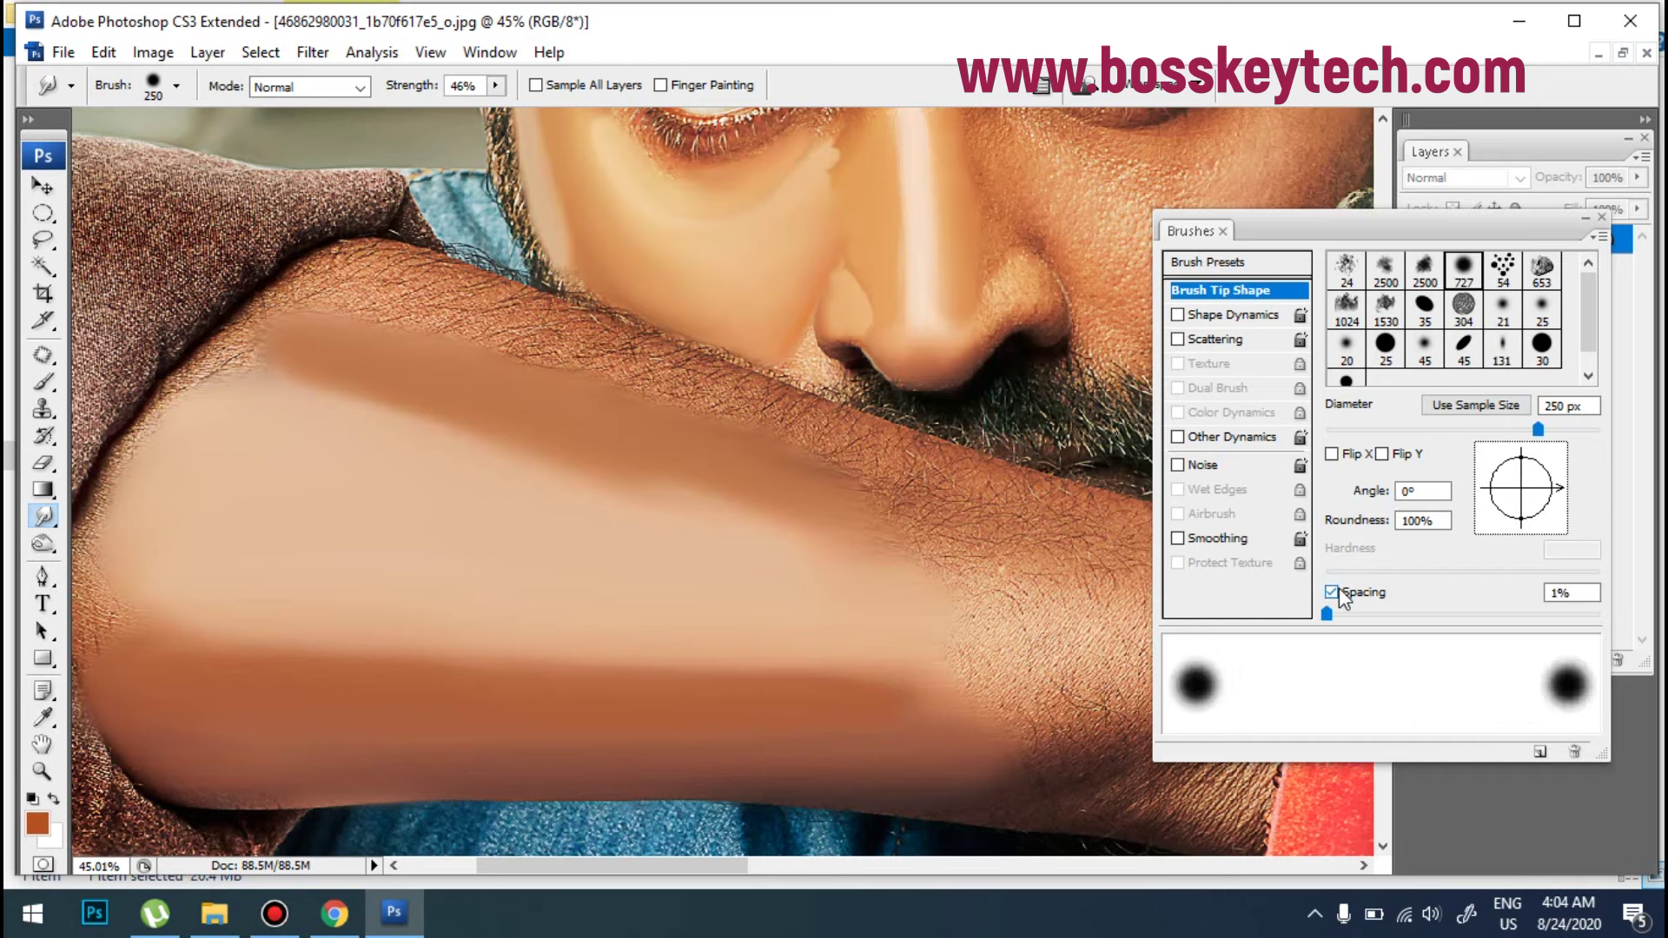
drag(829, 503, 1014, 539)
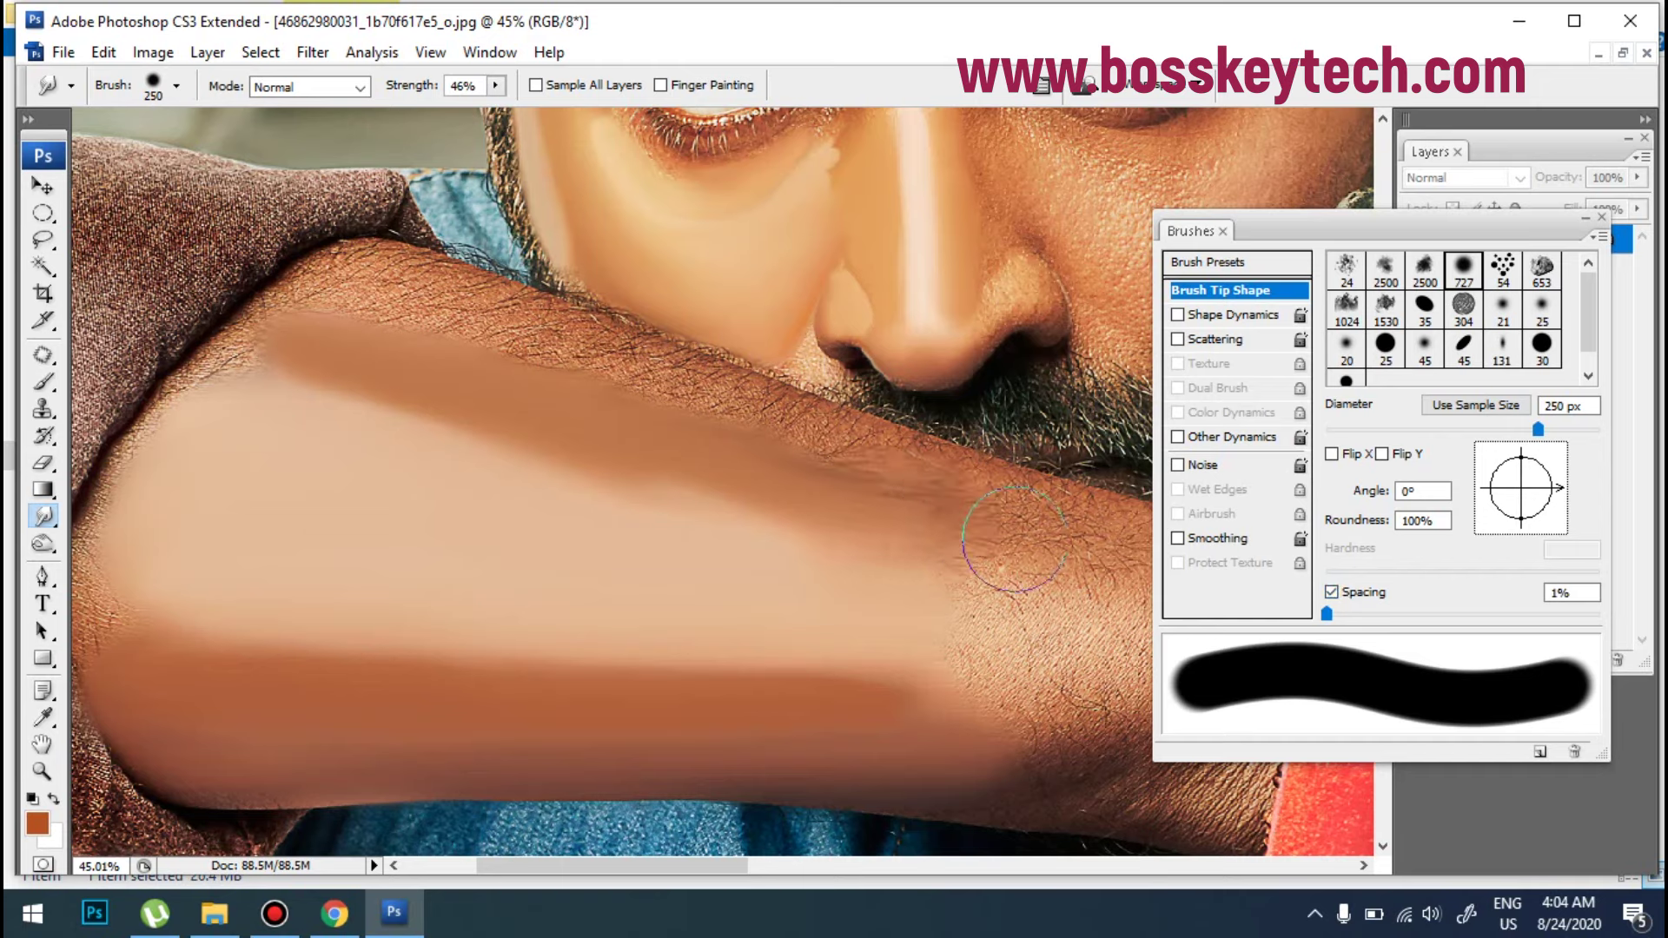
Step: Zoom out and back in to inspect the smoothed forearm around the wrist
key(ctrl+minus)
key(ctrl+minus)
key(ctrl+minus)
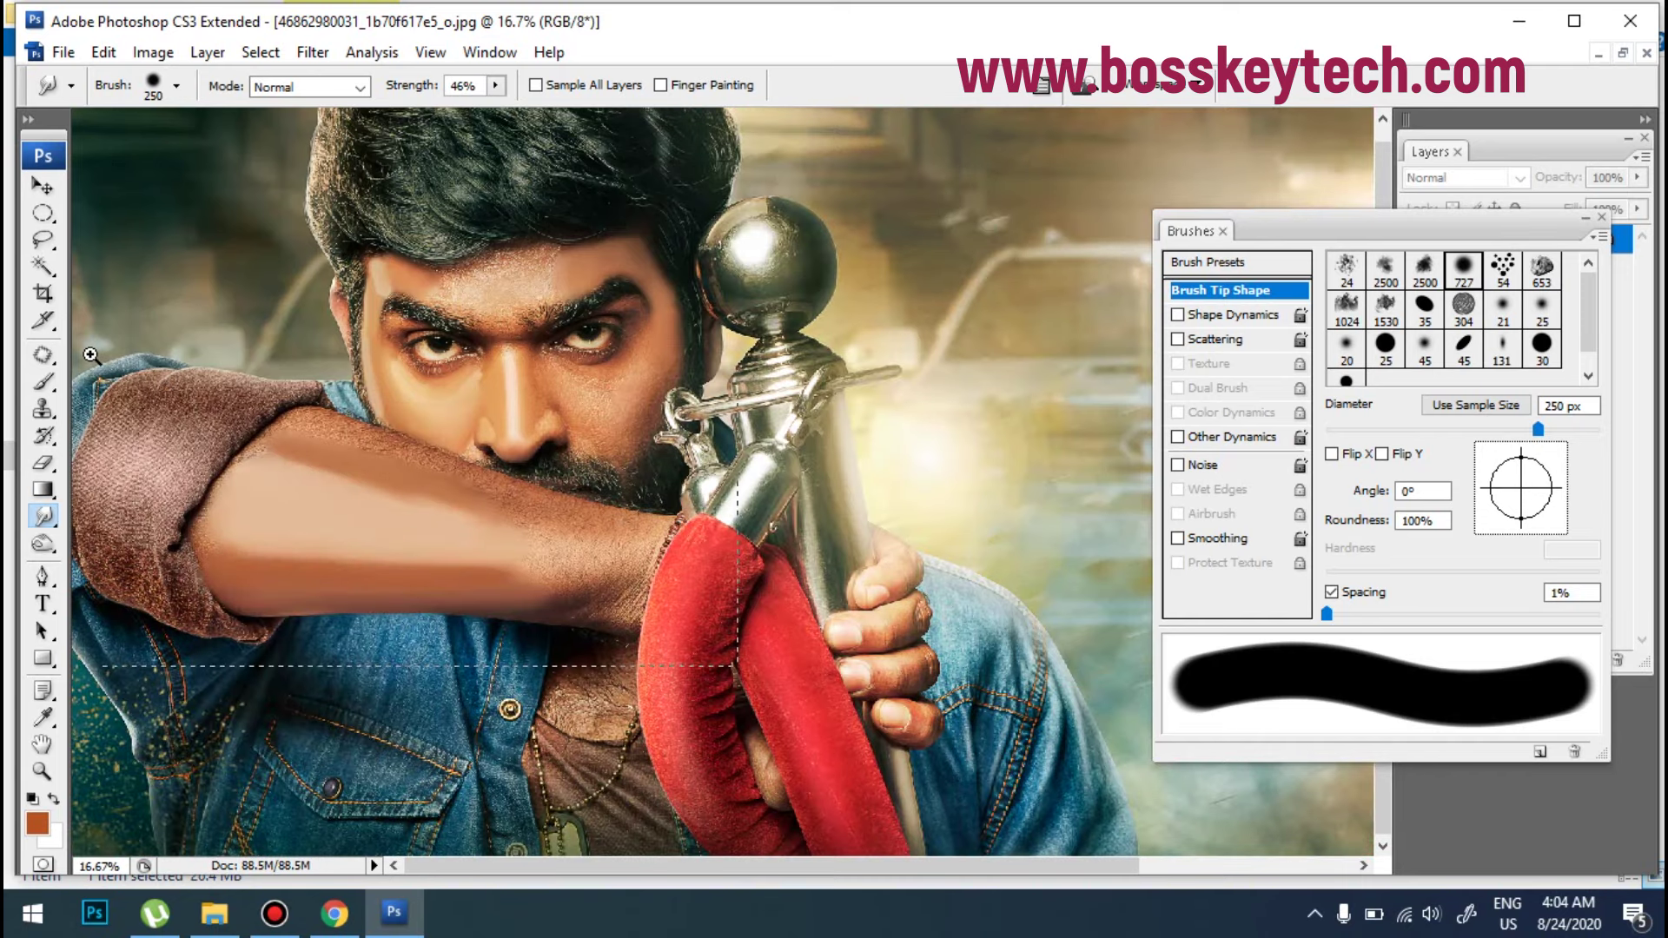
drag(91, 355, 738, 666)
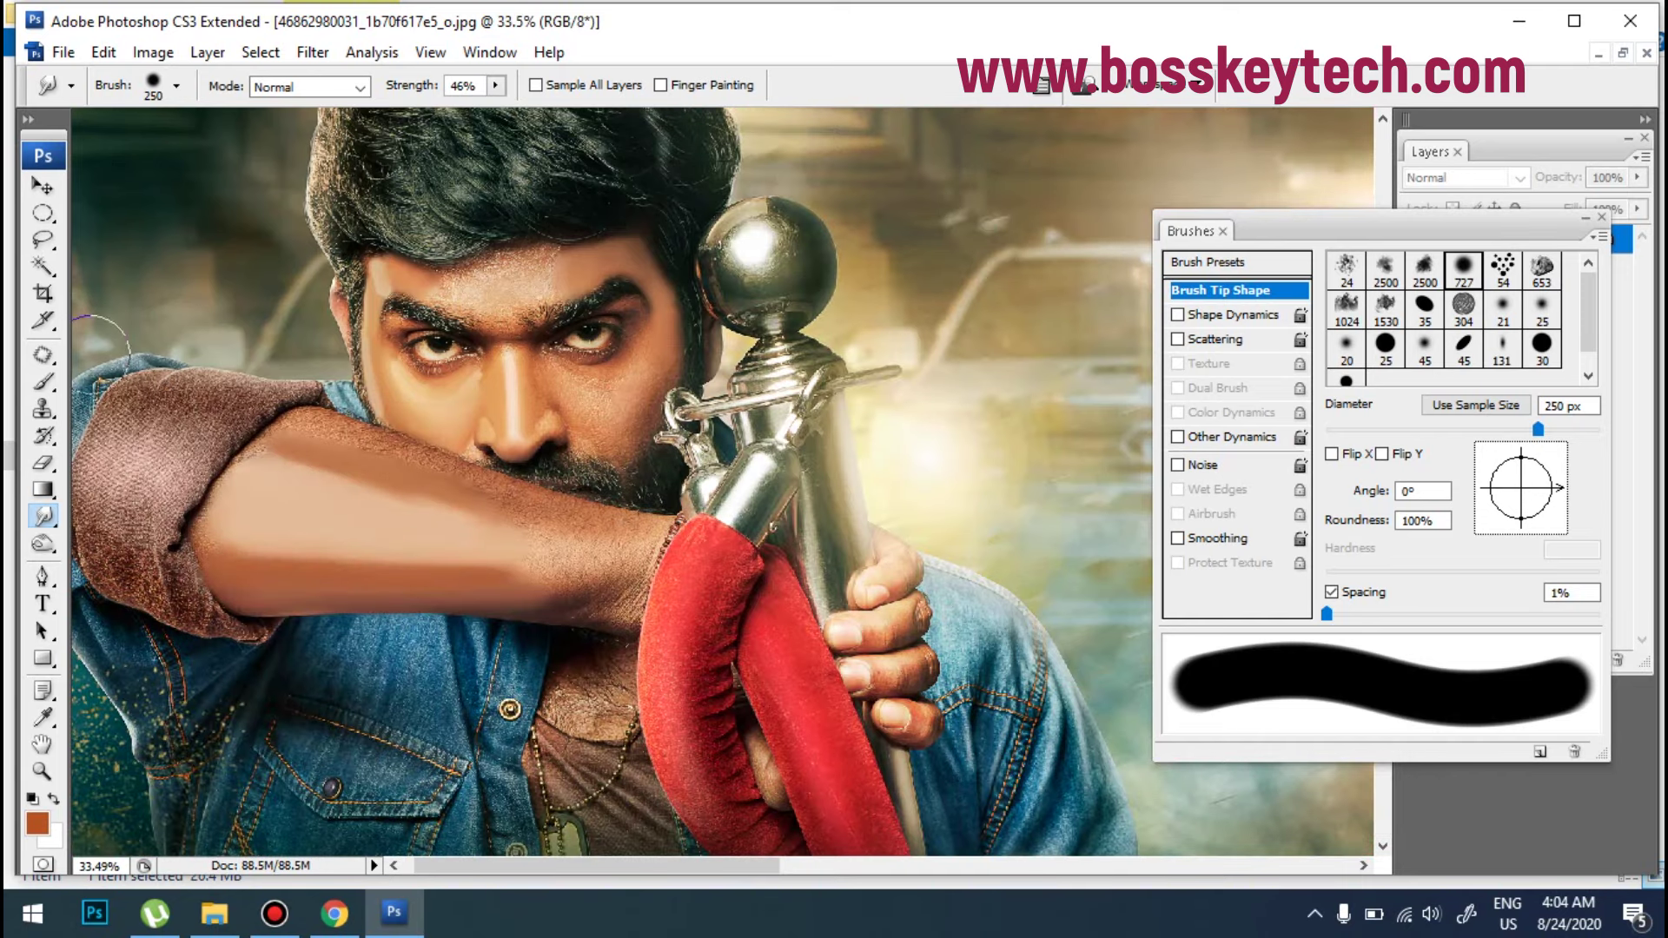
drag(828, 699, 826, 570)
drag(456, 181, 946, 443)
drag(304, 548, 770, 569)
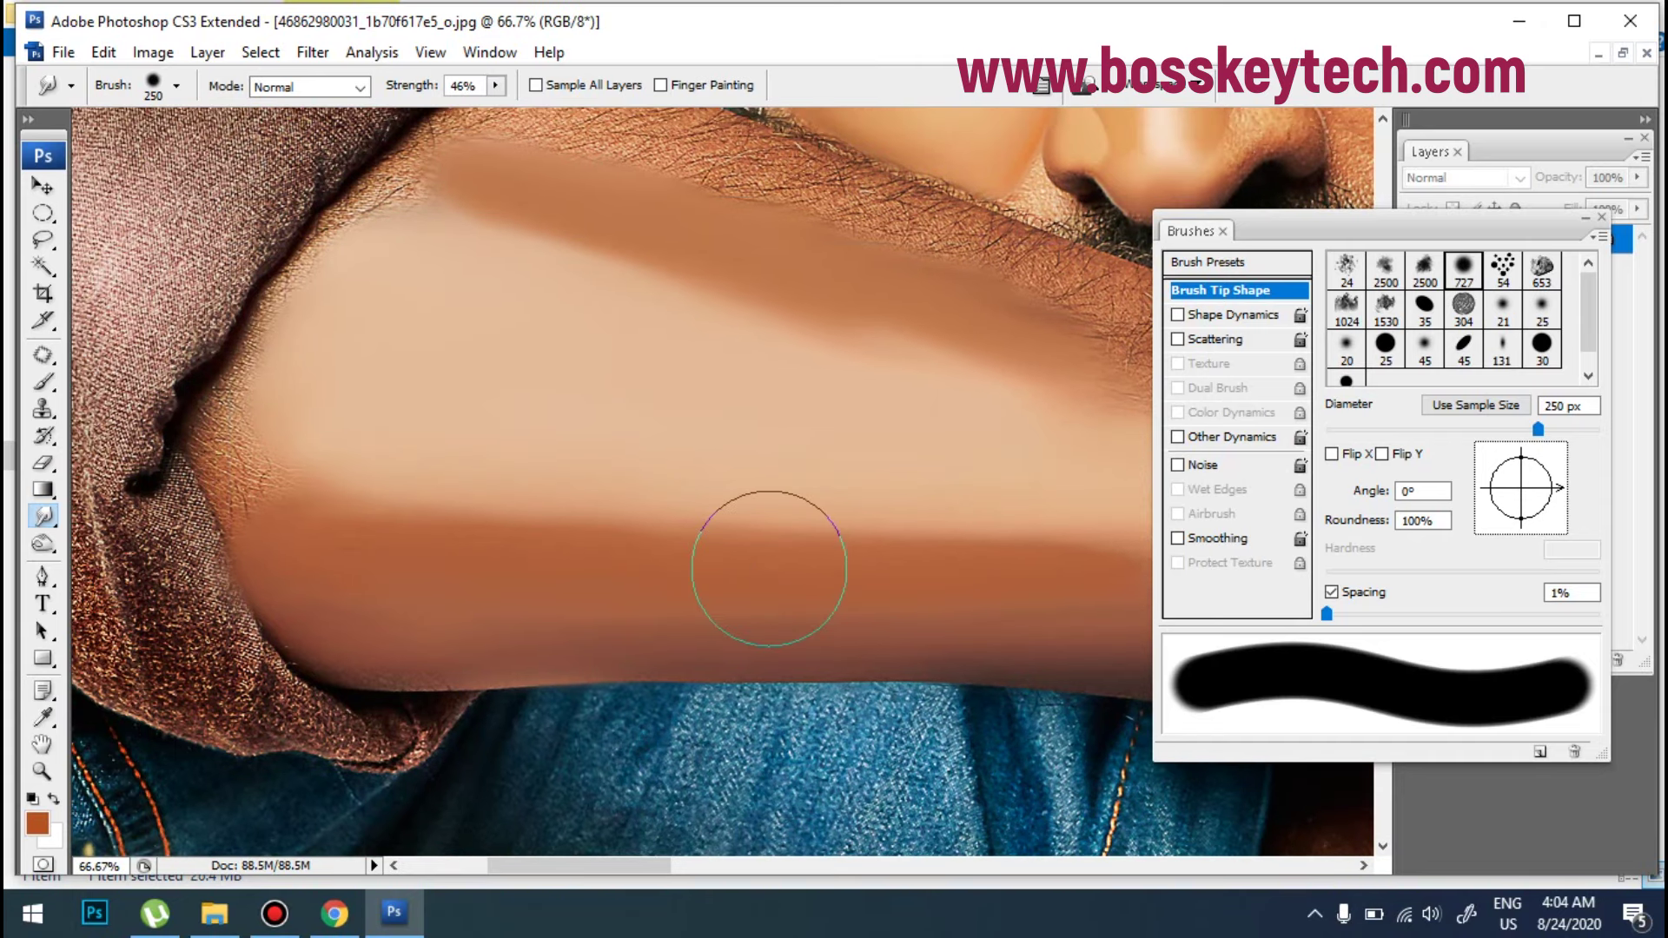
key(ctrl+plus)
key(ctrl+minus)
key(ctrl+minus)
key(ctrl+minus)
key(ctrl+minus)
key(ctrl+minus)
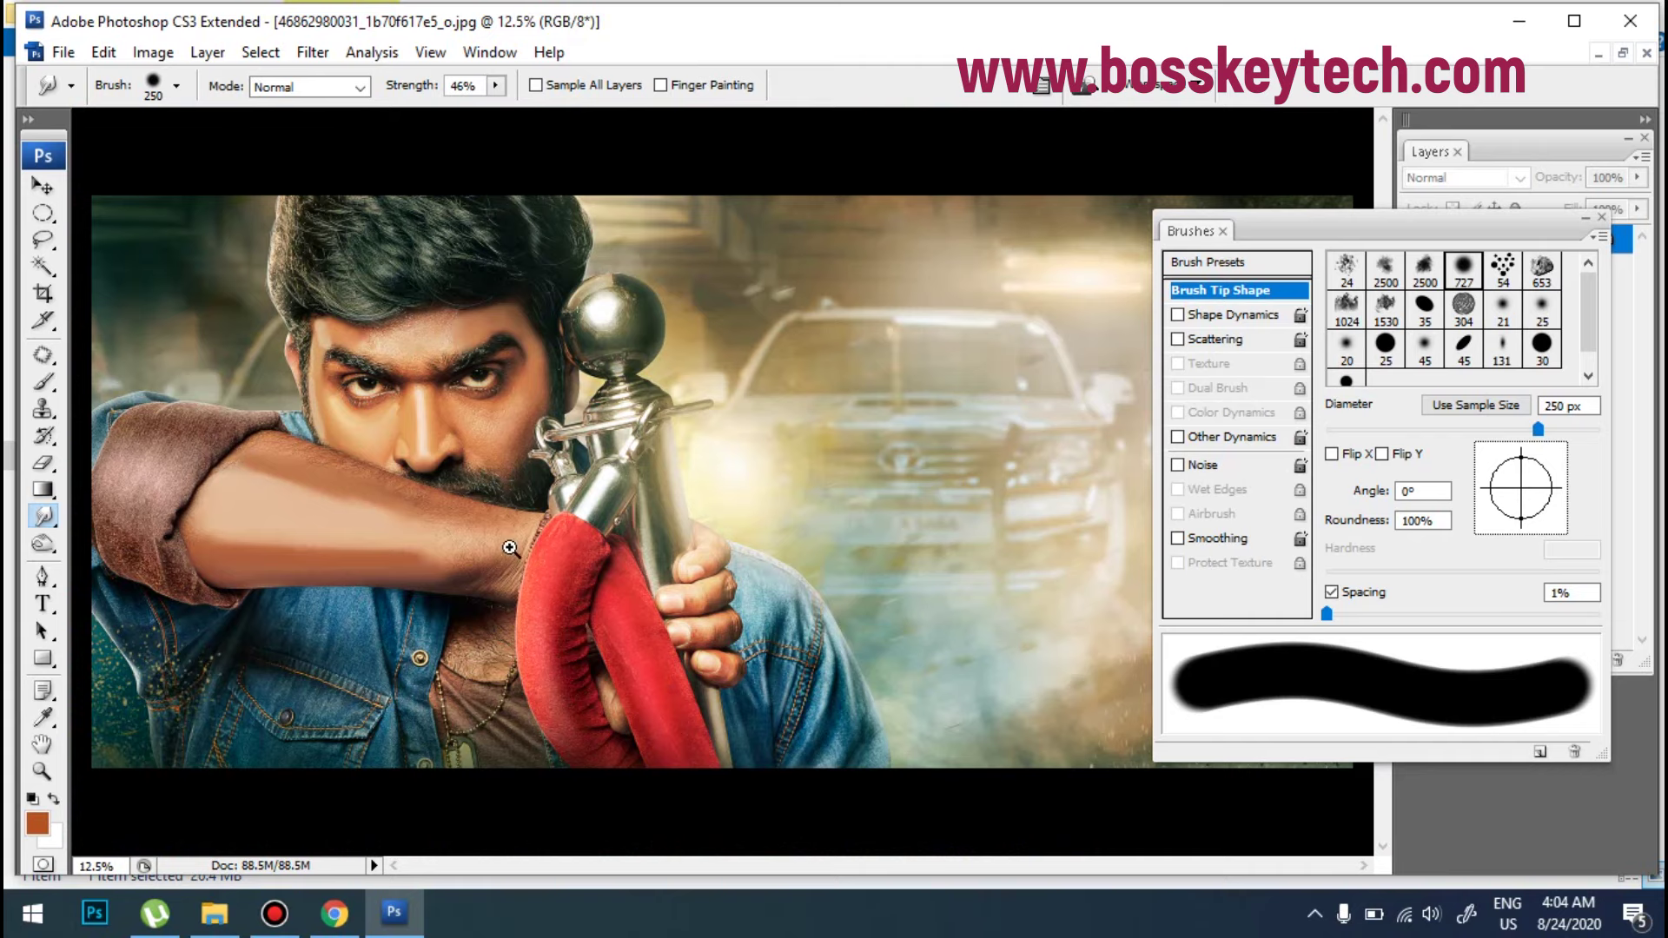
click(510, 548)
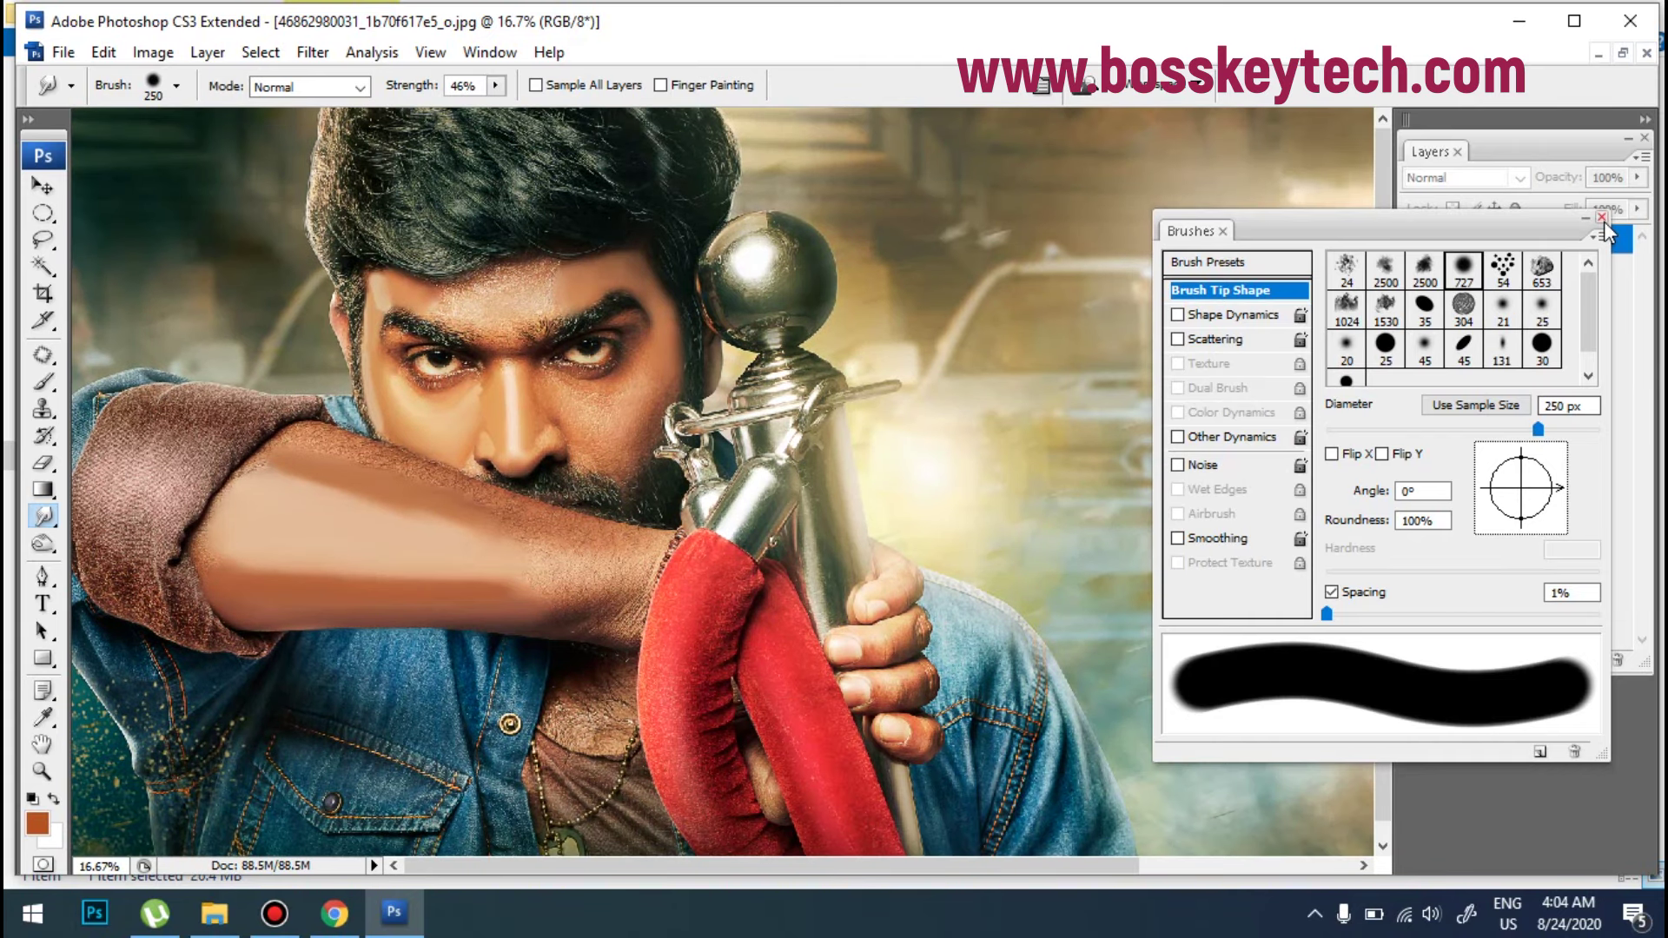
Step: Close the Brushes panel and zoom in to check the smoothed face and arm
click(1603, 219)
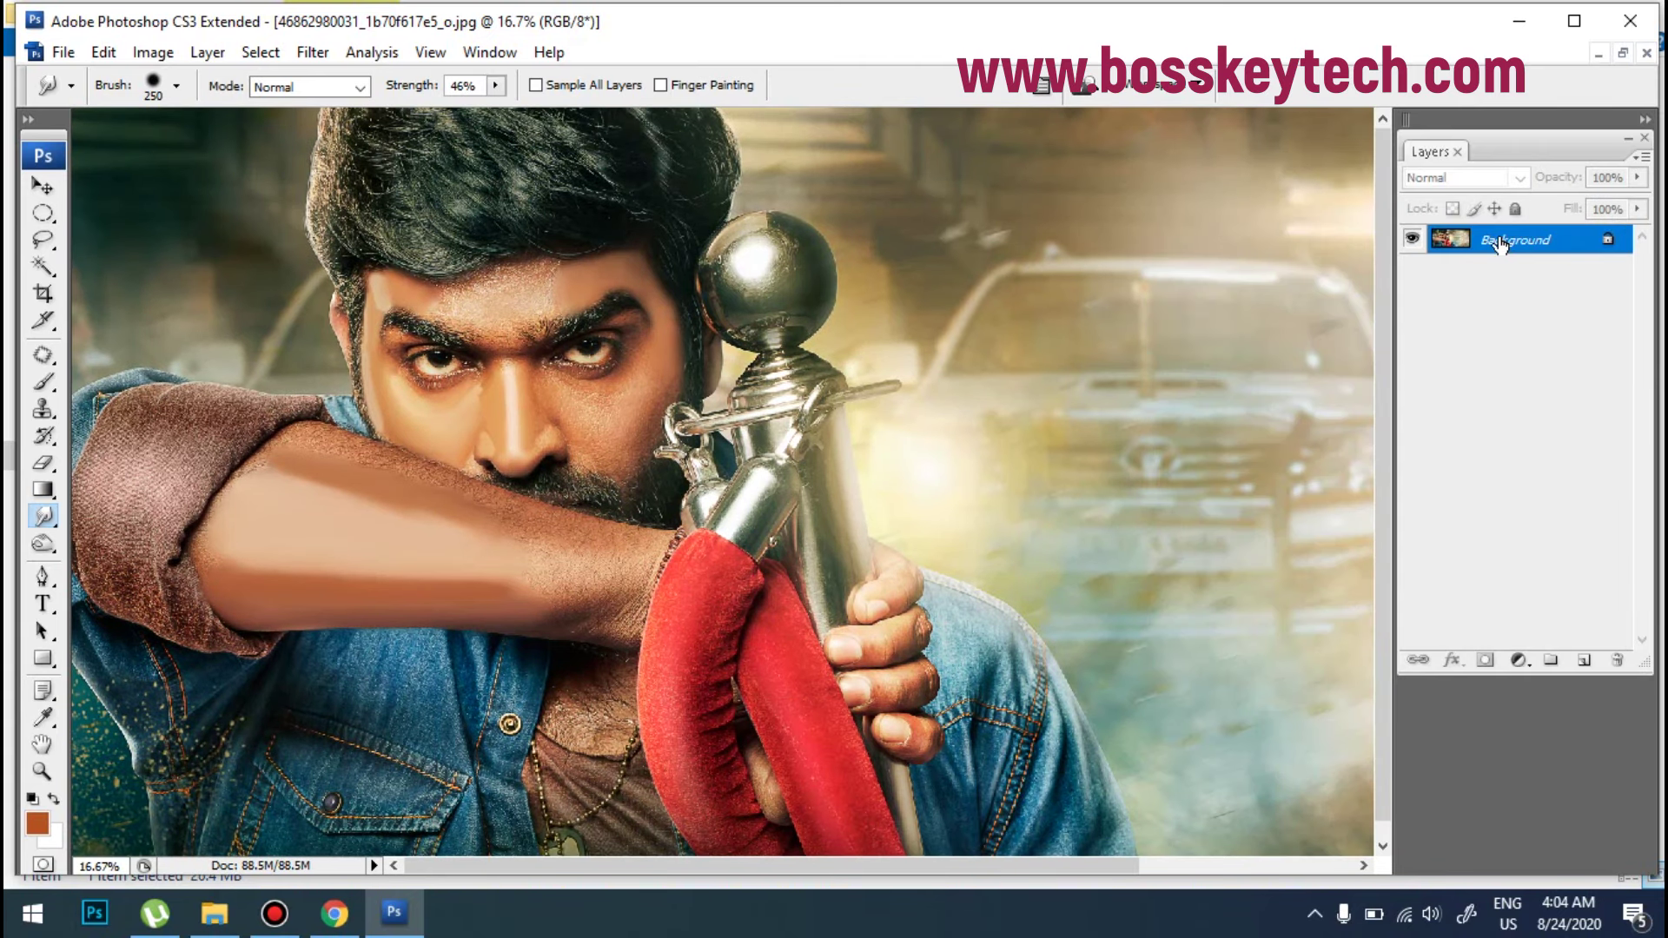
ctrl+click(452, 420)
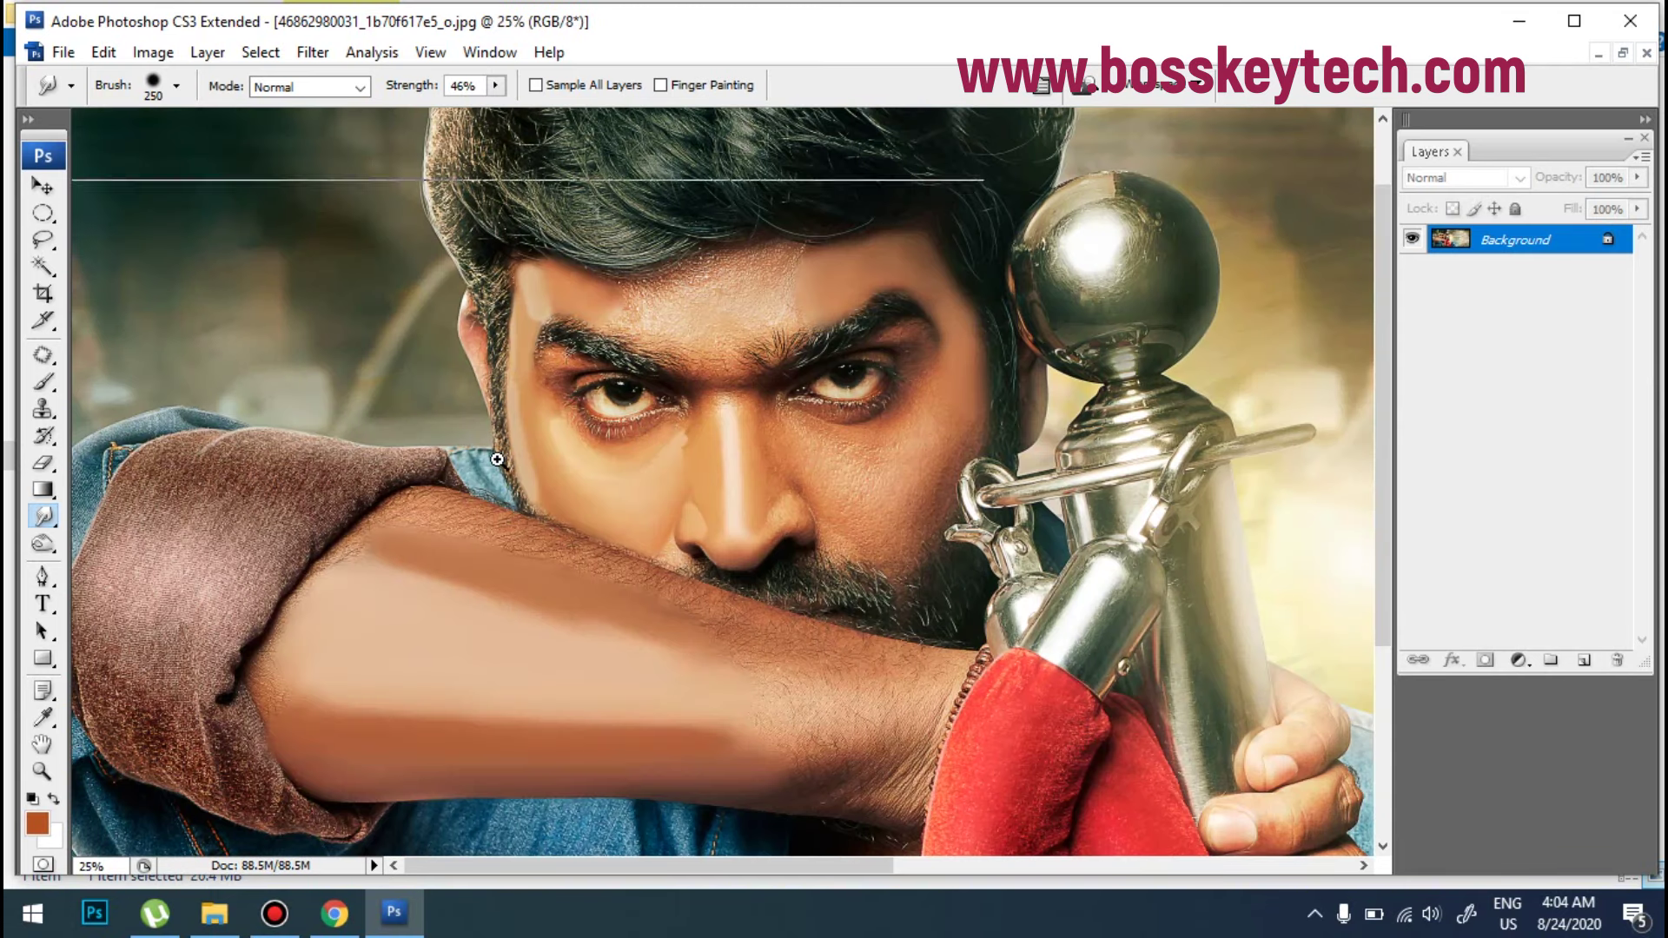
ctrl+click(497, 465)
drag(676, 591, 808, 514)
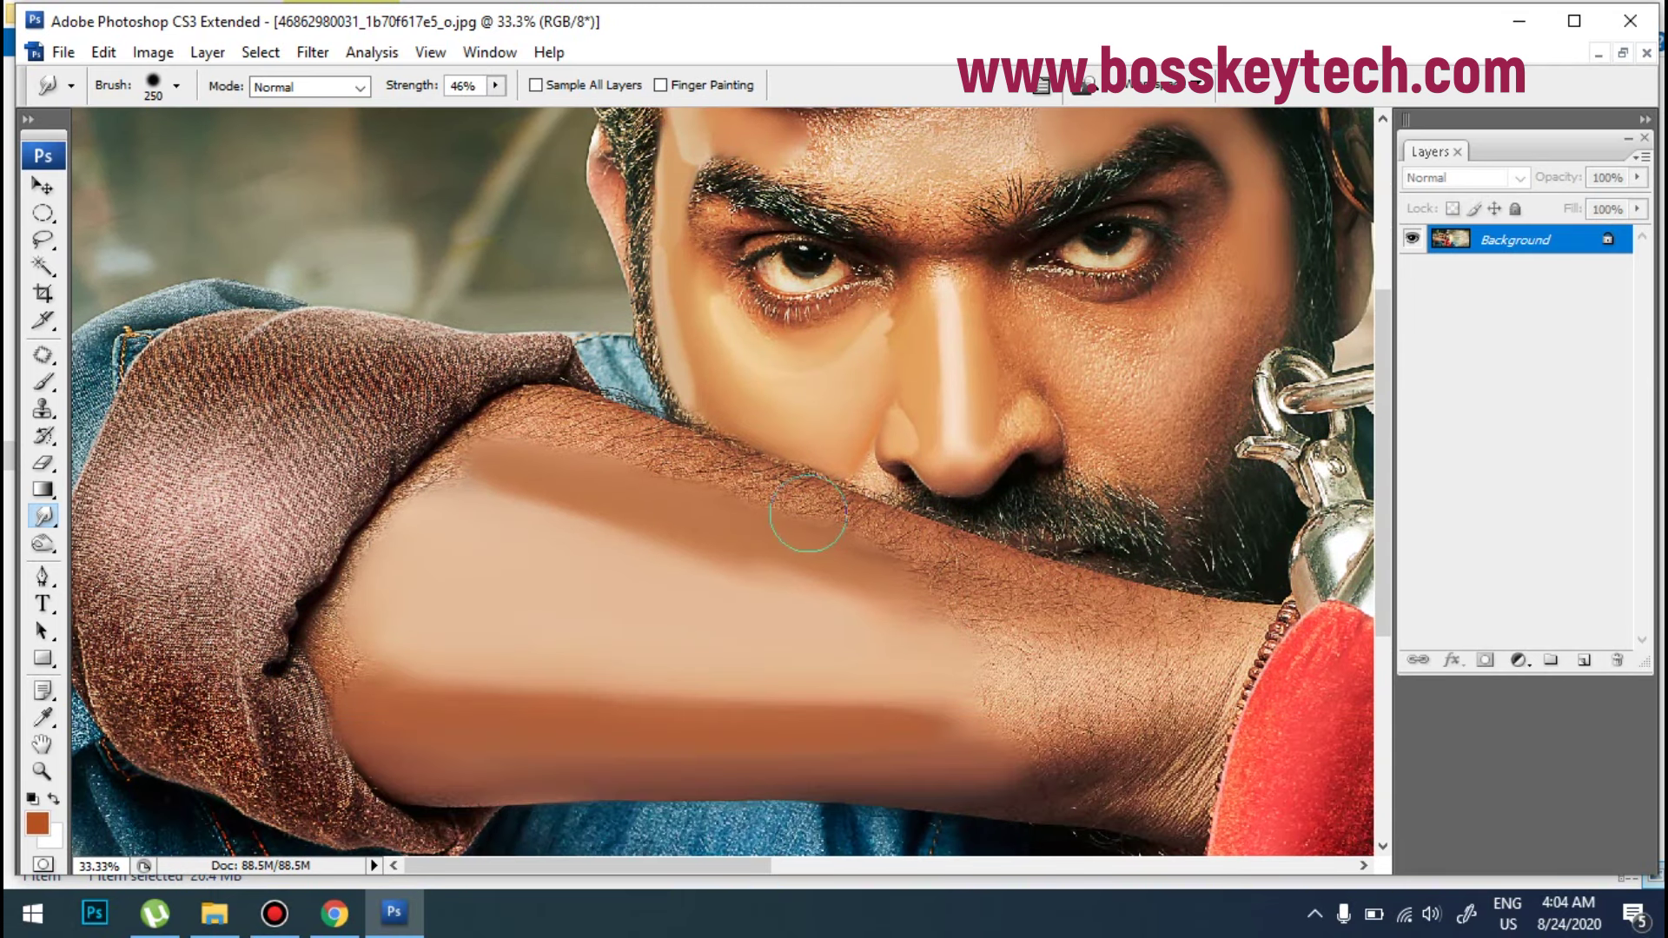
key(ctrl+minus)
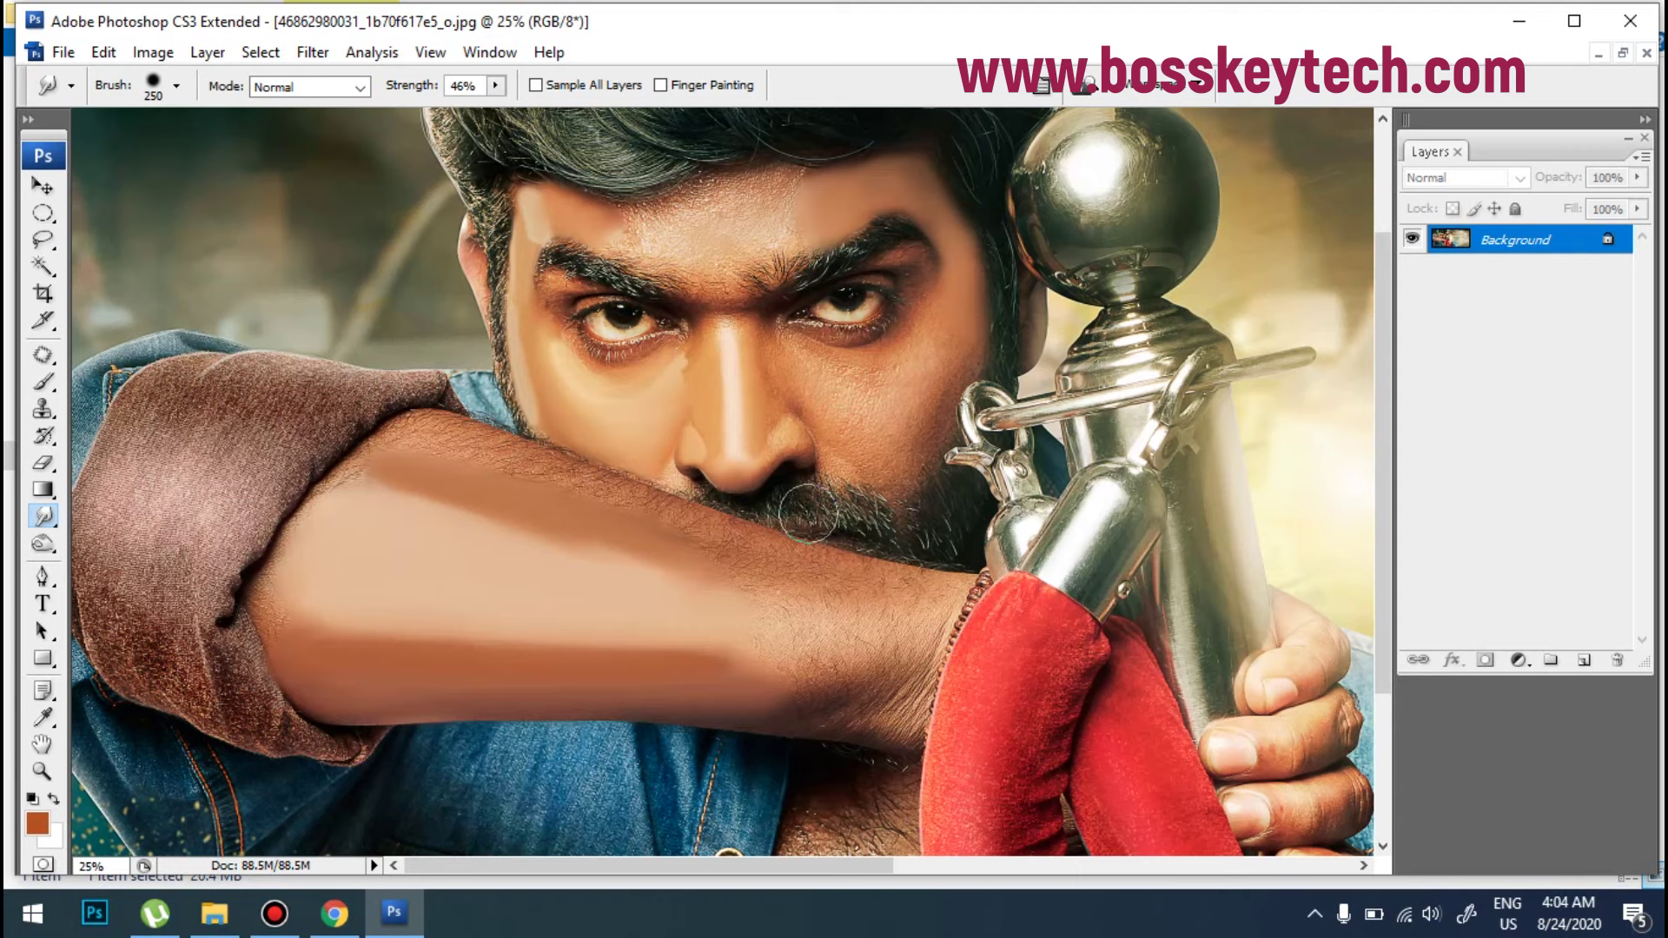
Step: Glance at the brush picker, then zoom out to 8.33% to show the whole portrait
click(156, 88)
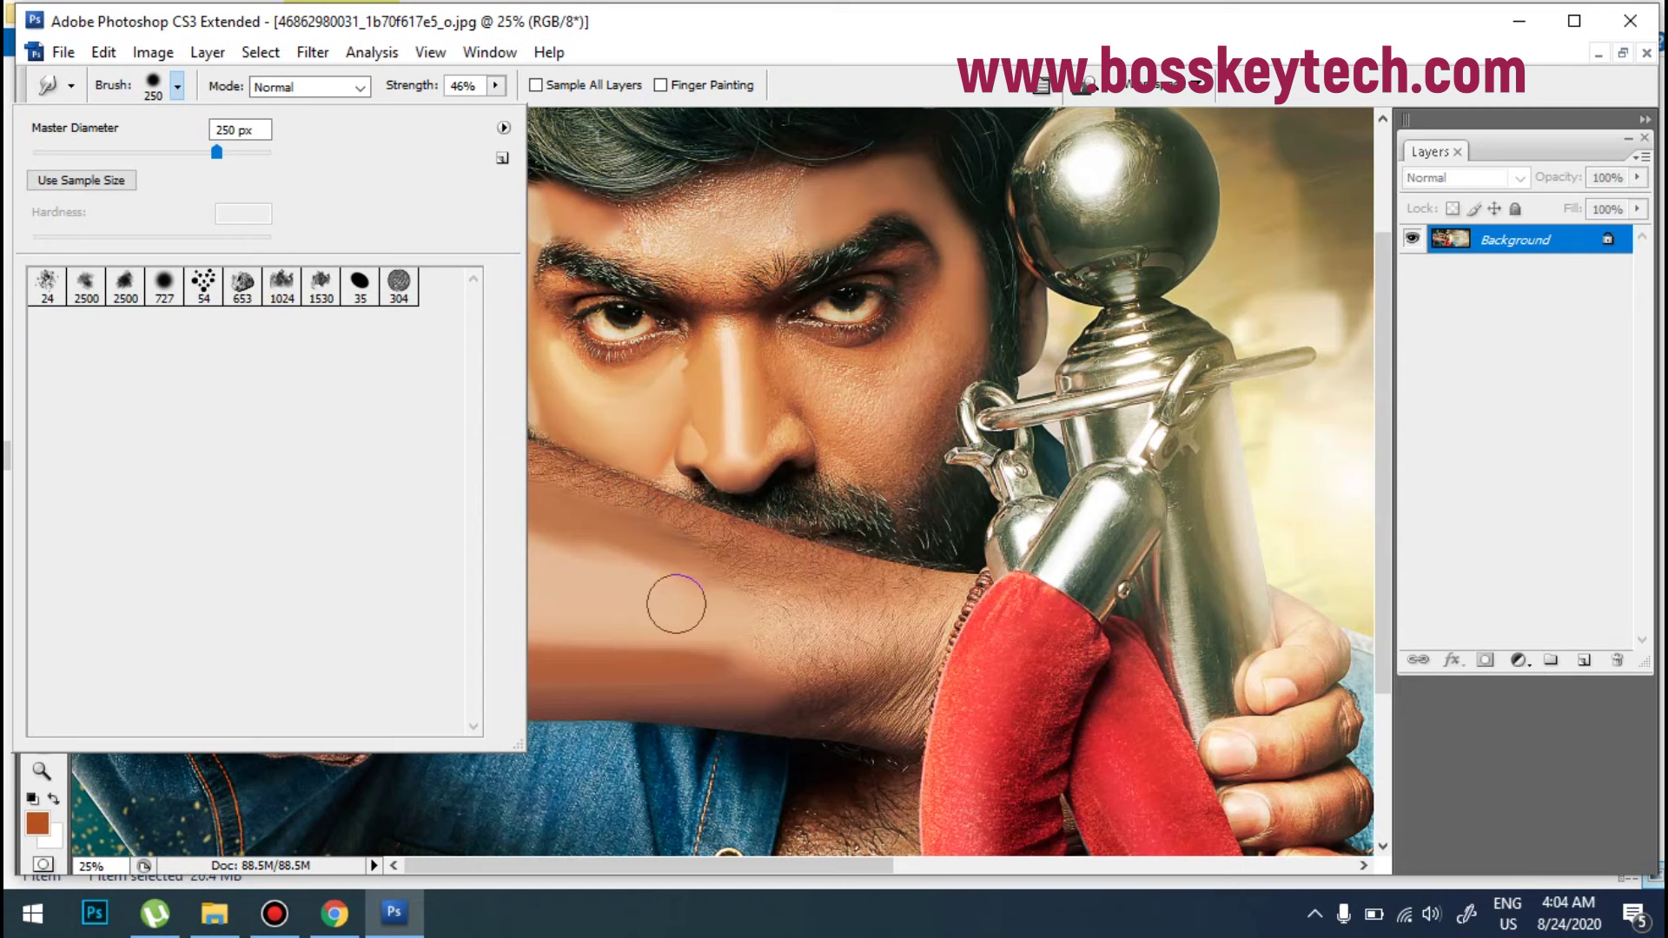
click(836, 405)
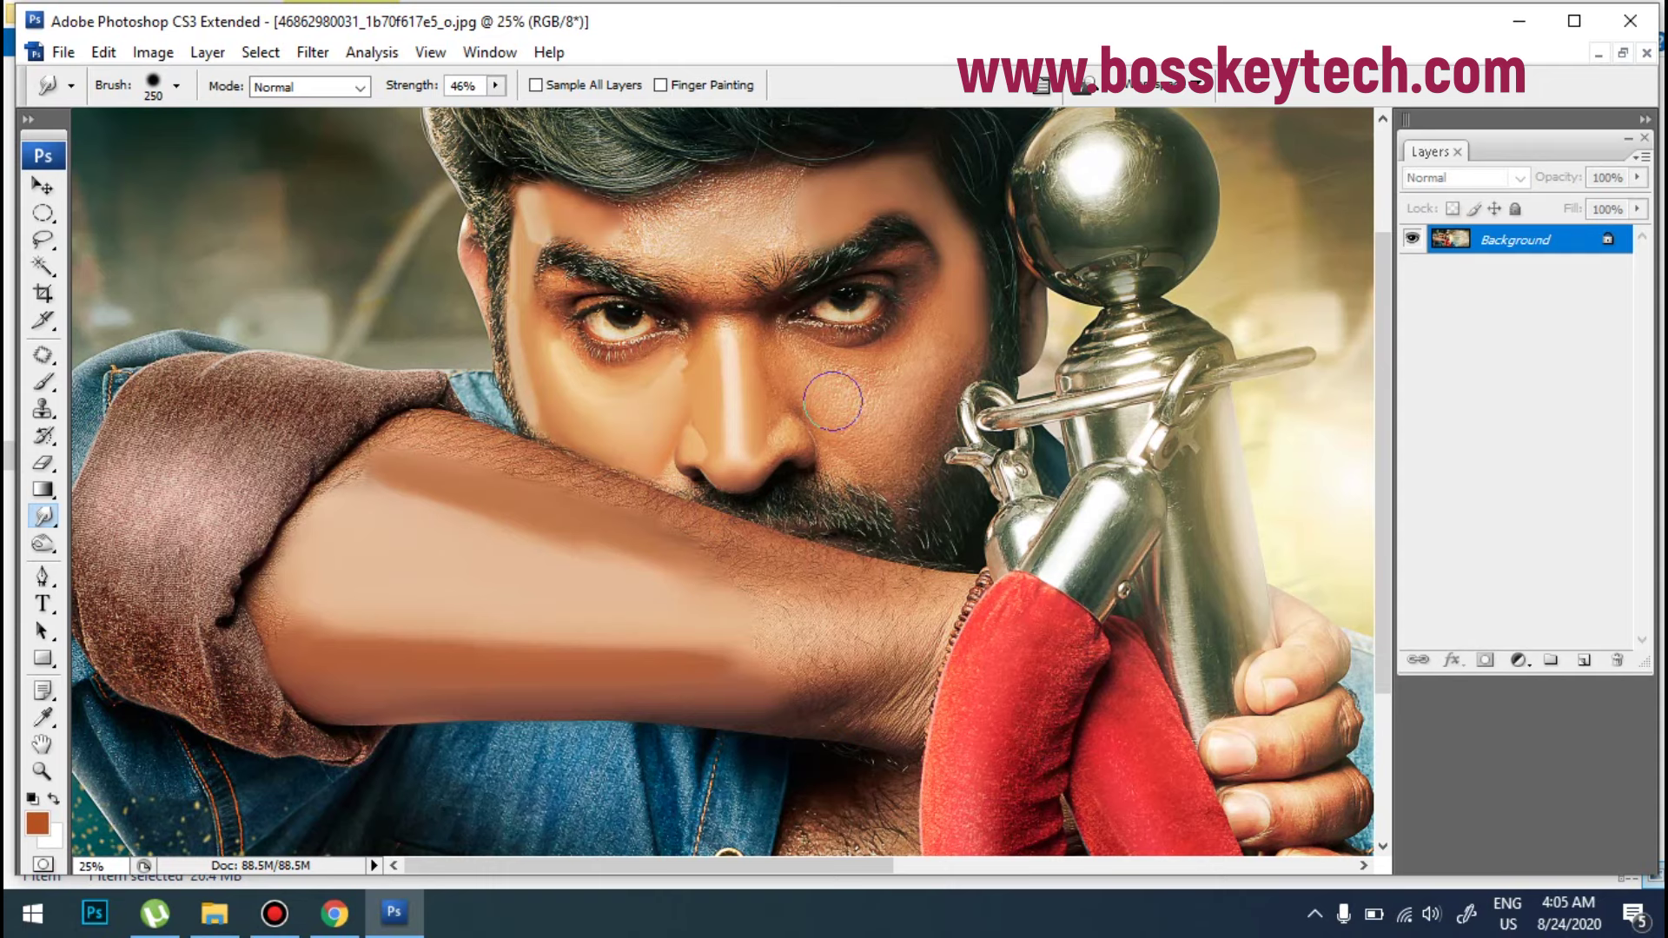
key(ctrl+minus)
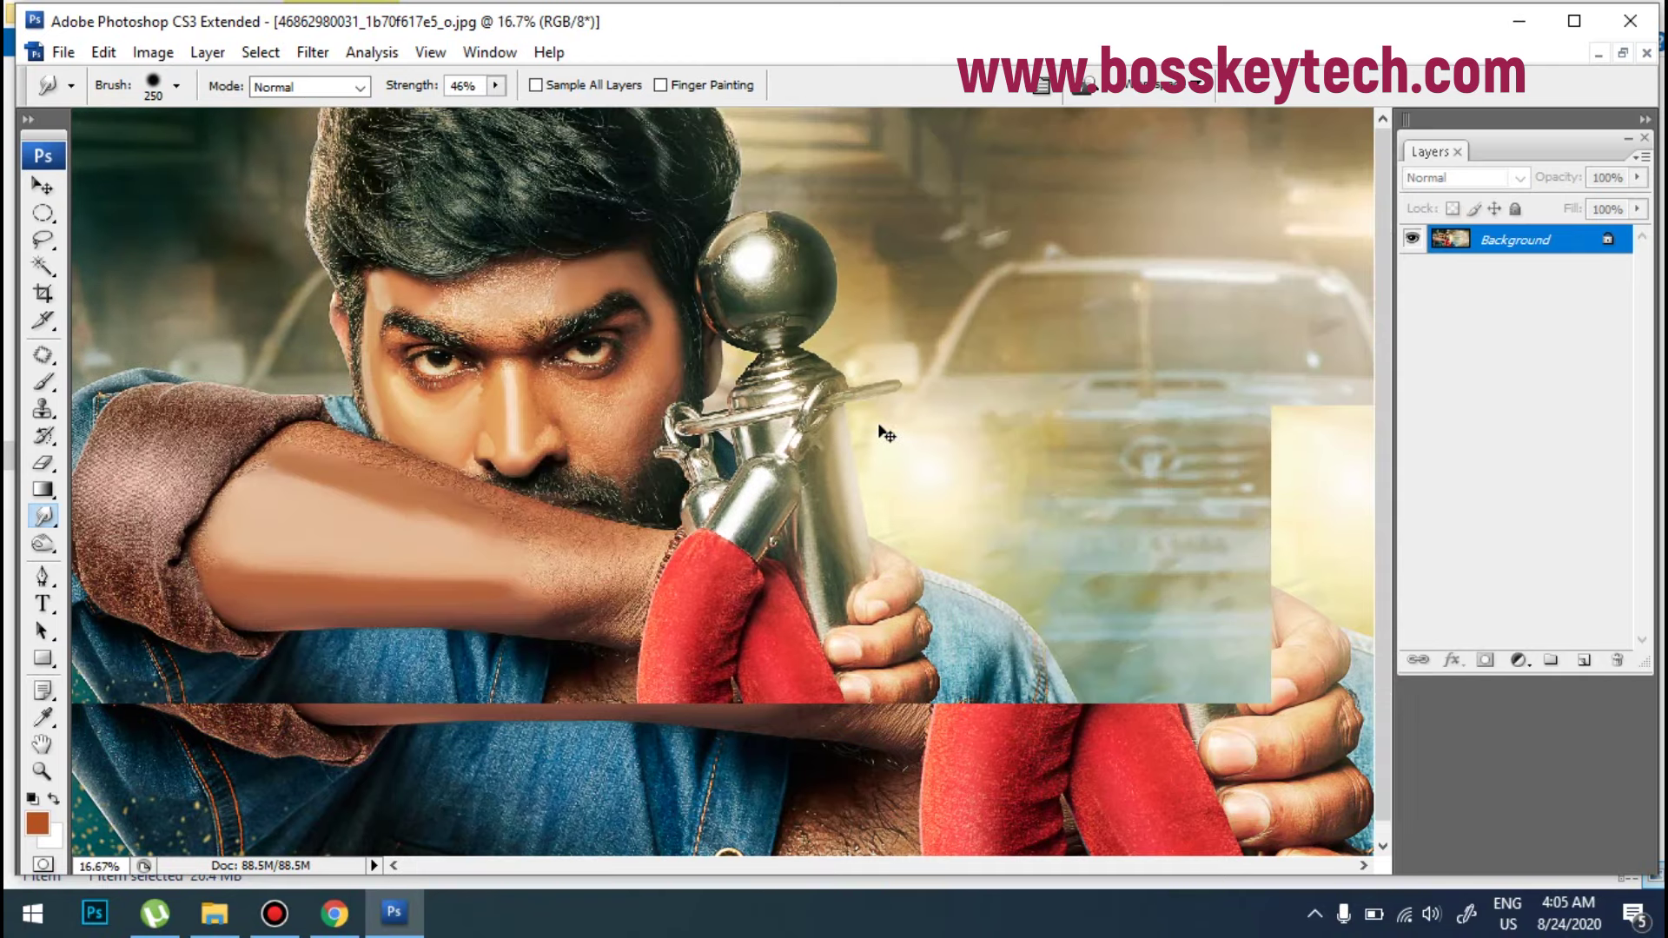
key(ctrl+minus)
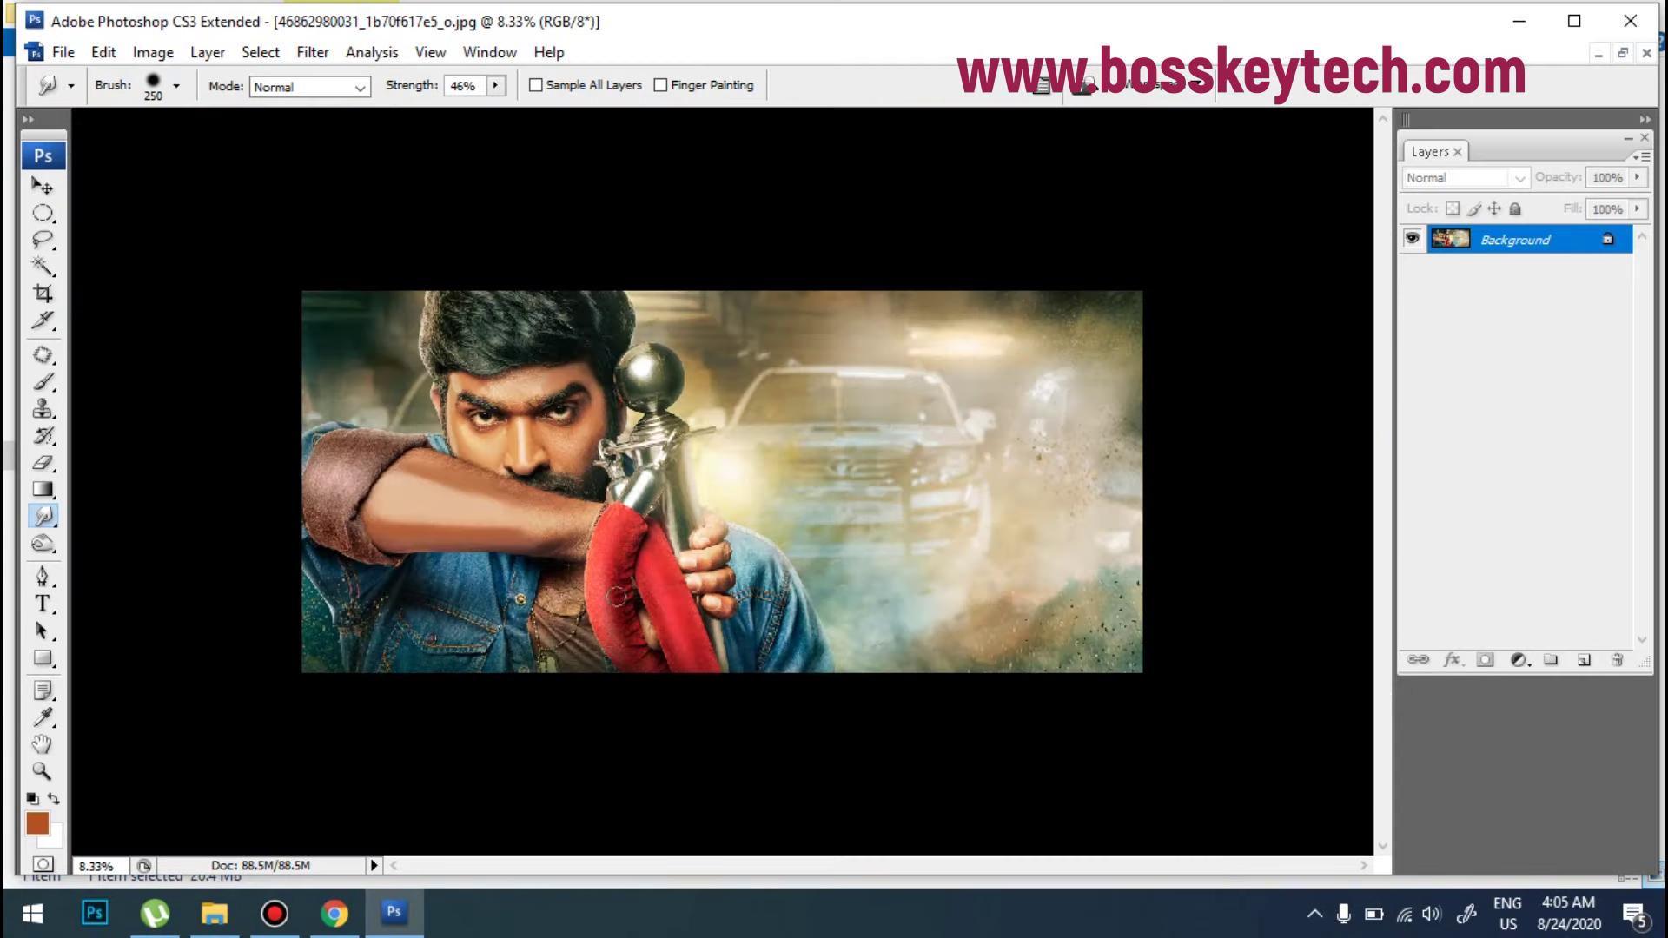
click(295, 914)
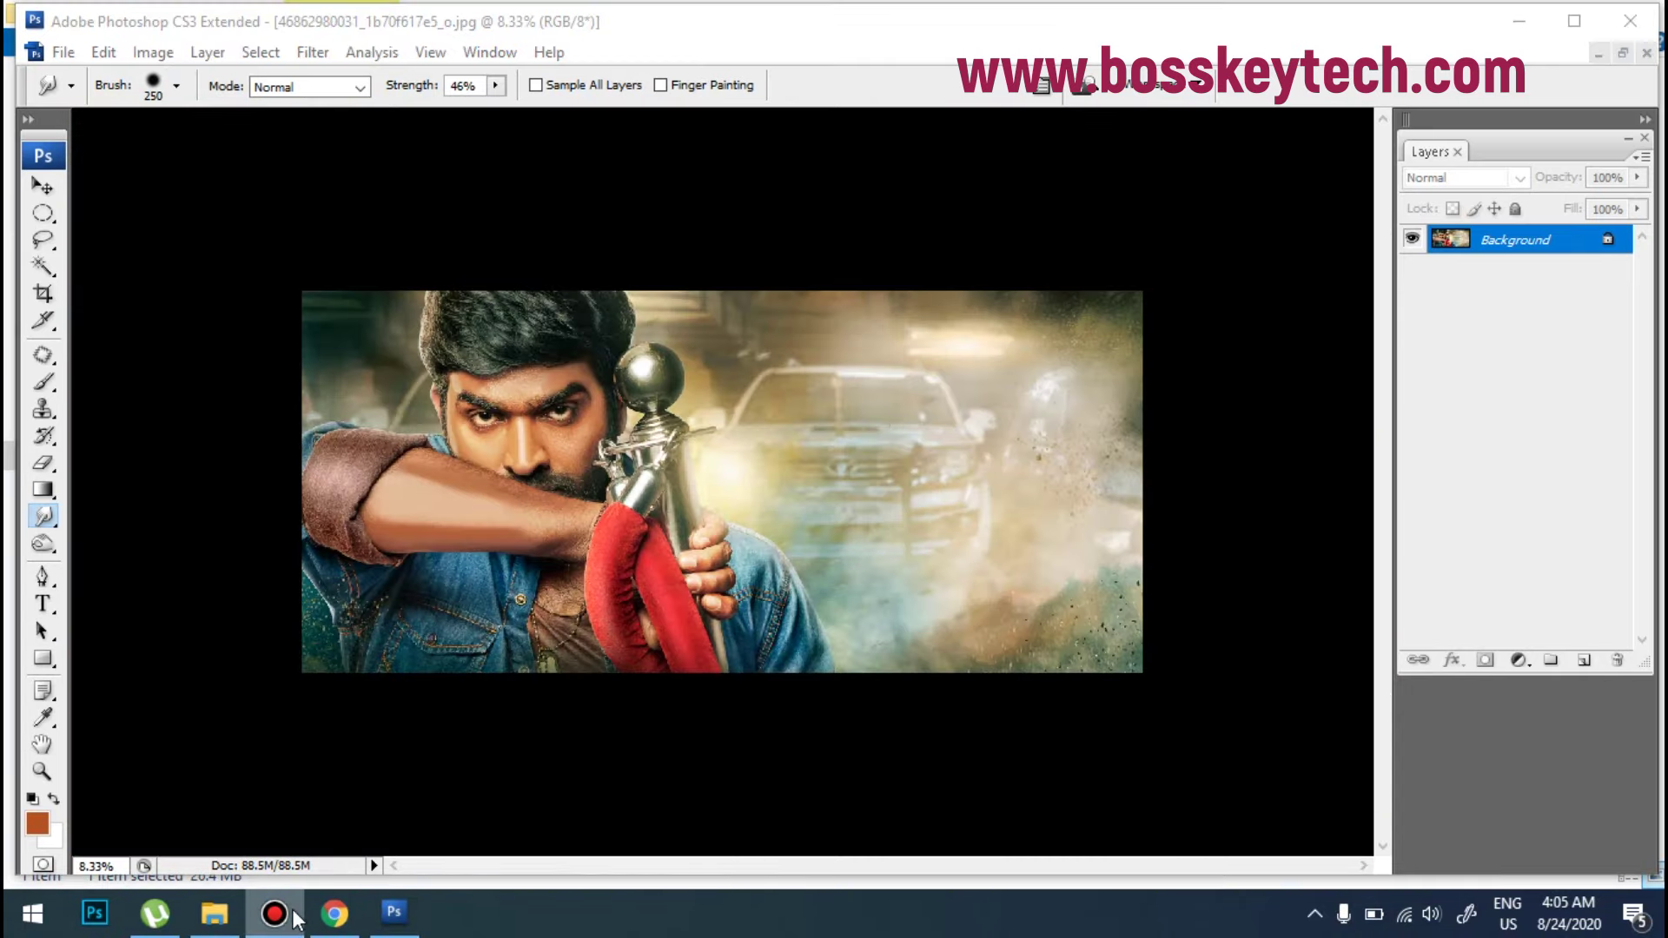